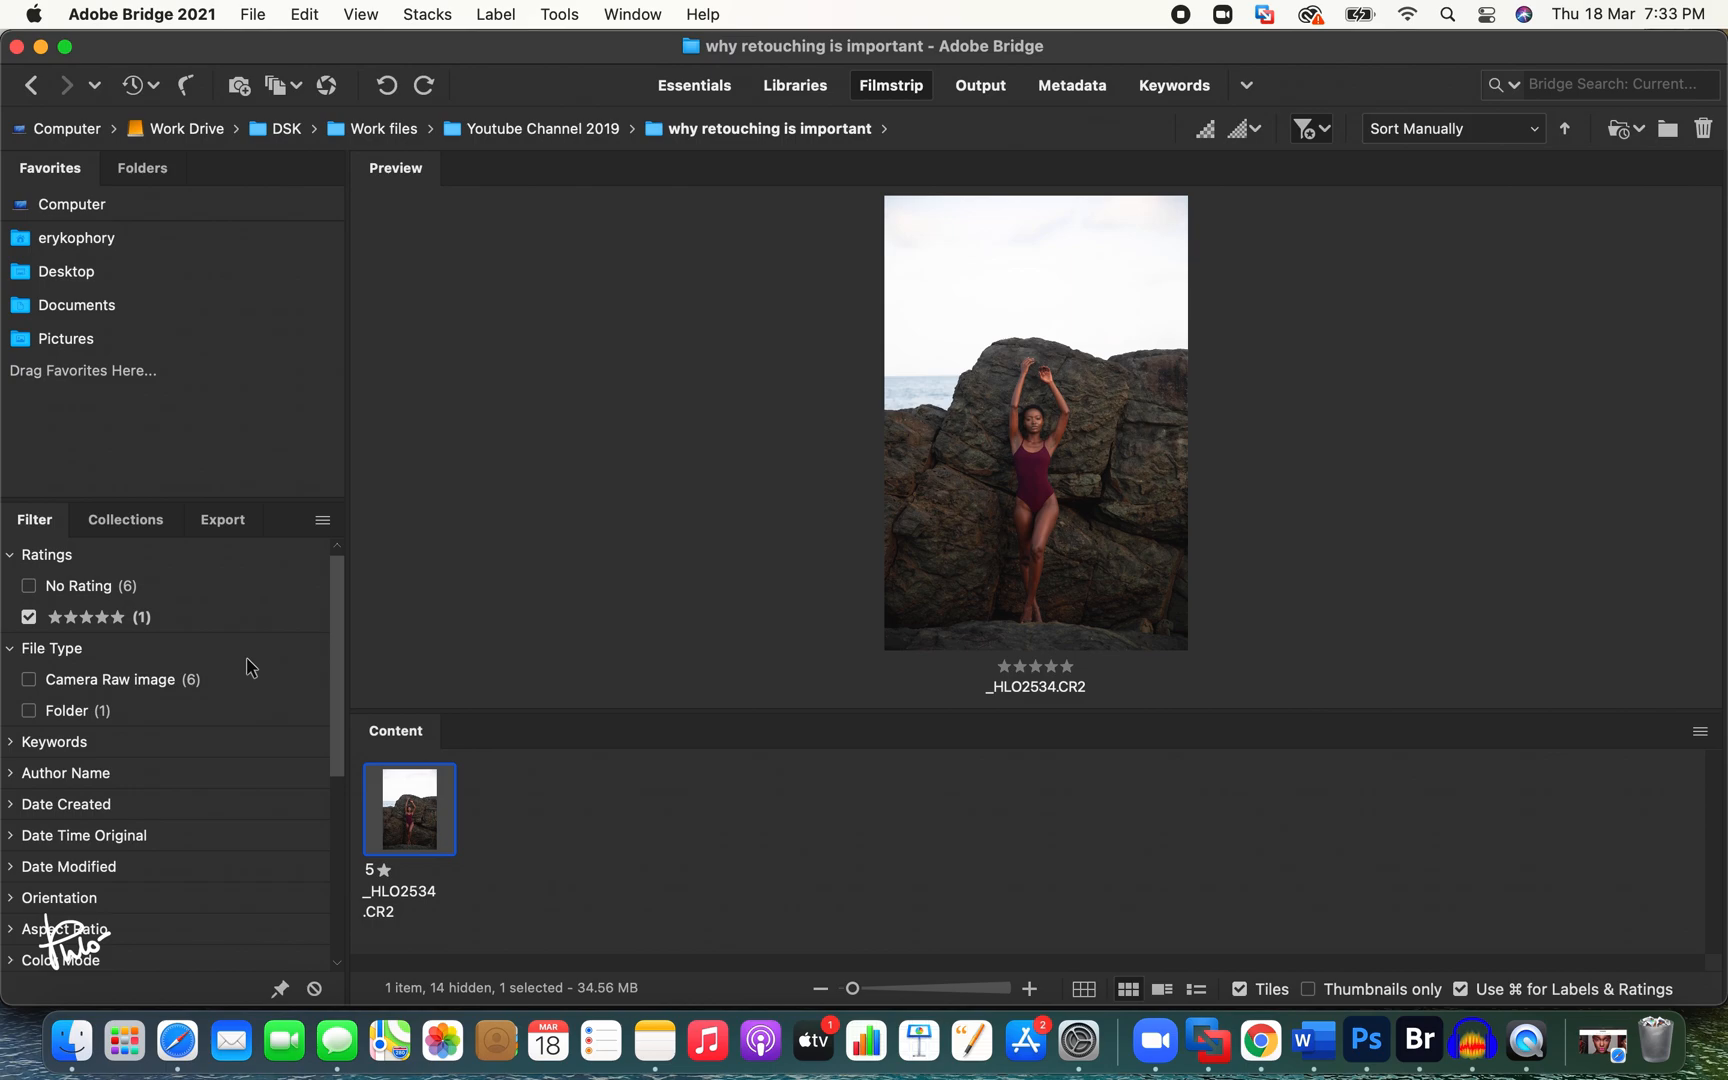
# Step: Open the raw photo _HLO2534.CR2 from Bridge with Adobe Photoshop 2021
pyautogui.rightClick(411, 810)
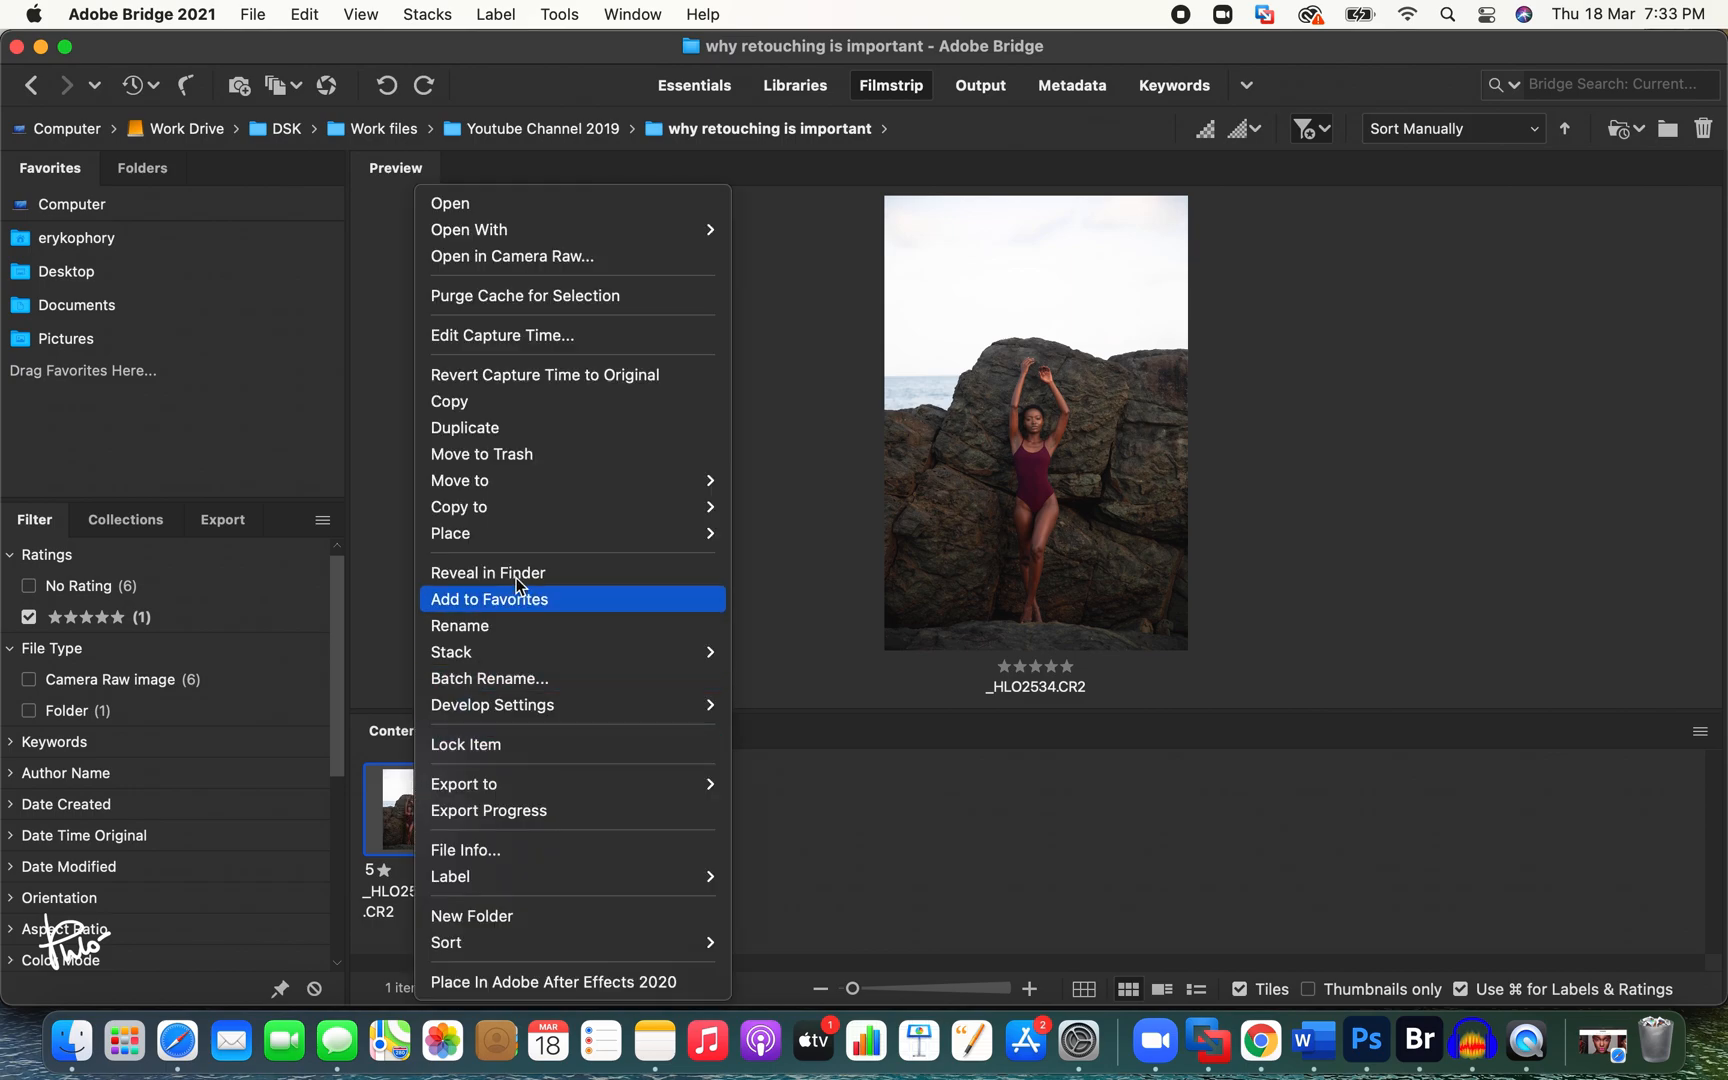
pyautogui.moveTo(605, 230)
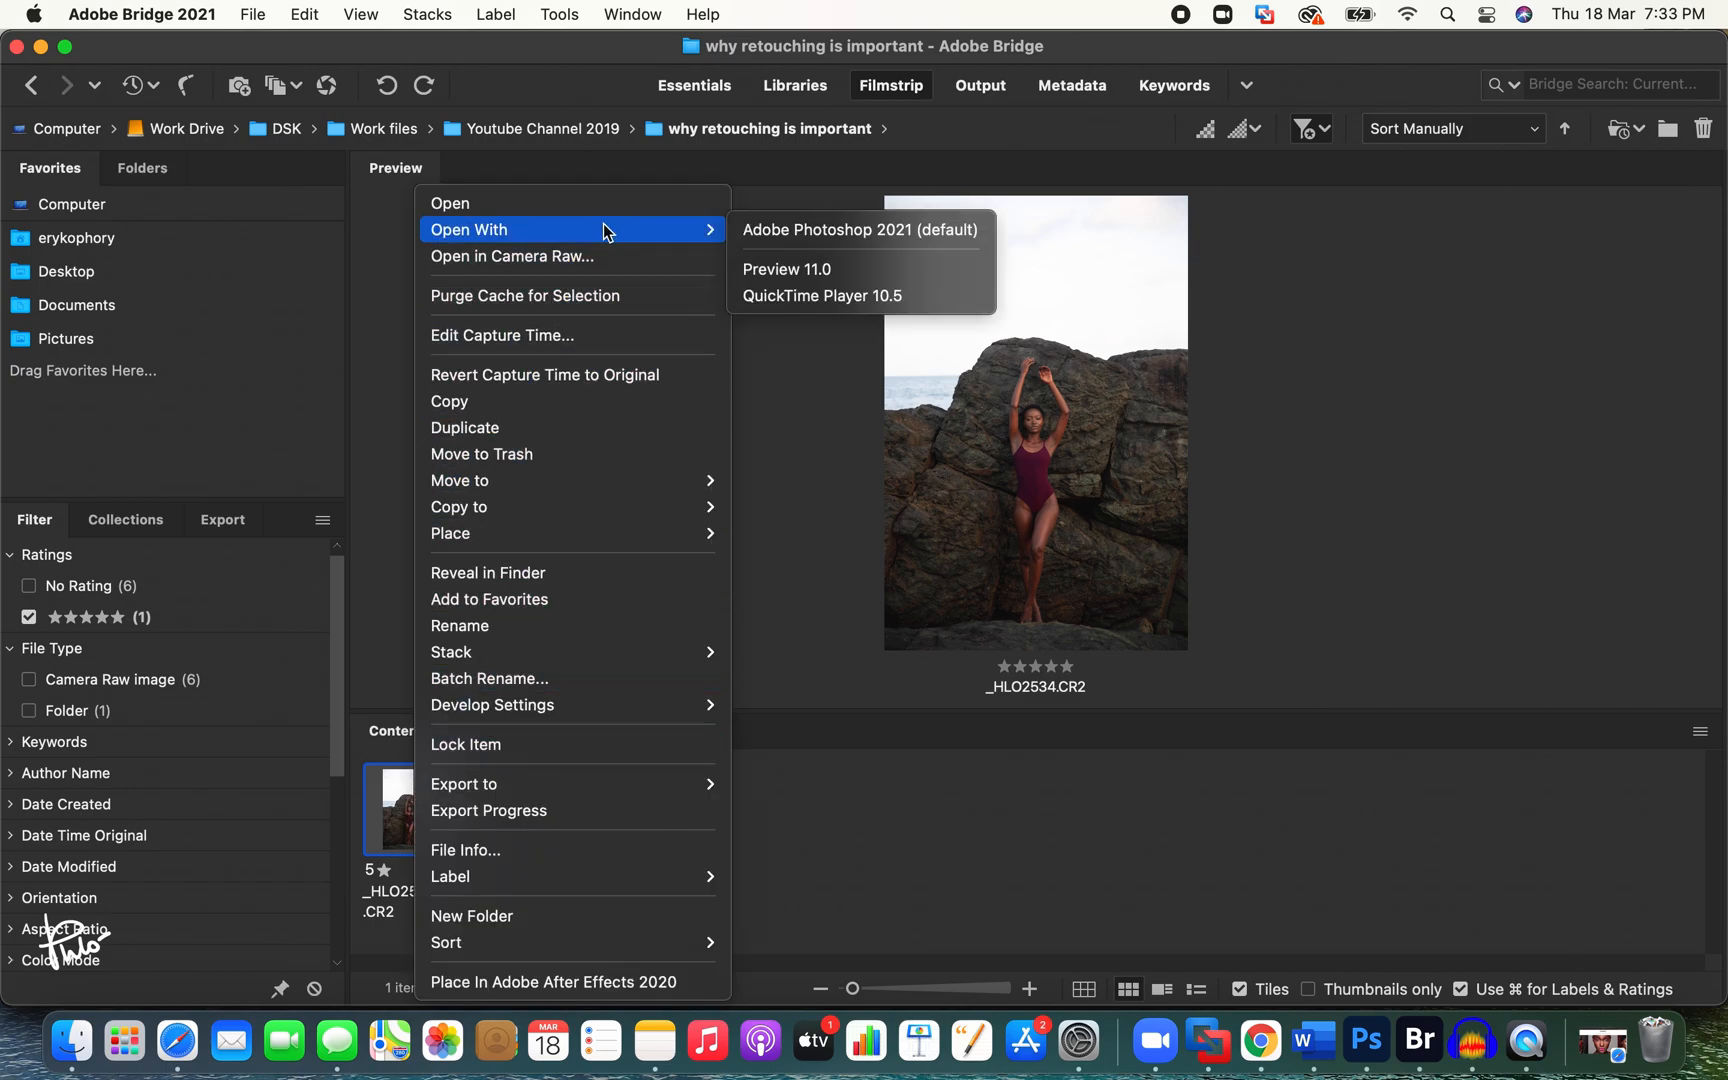
pyautogui.click(770, 231)
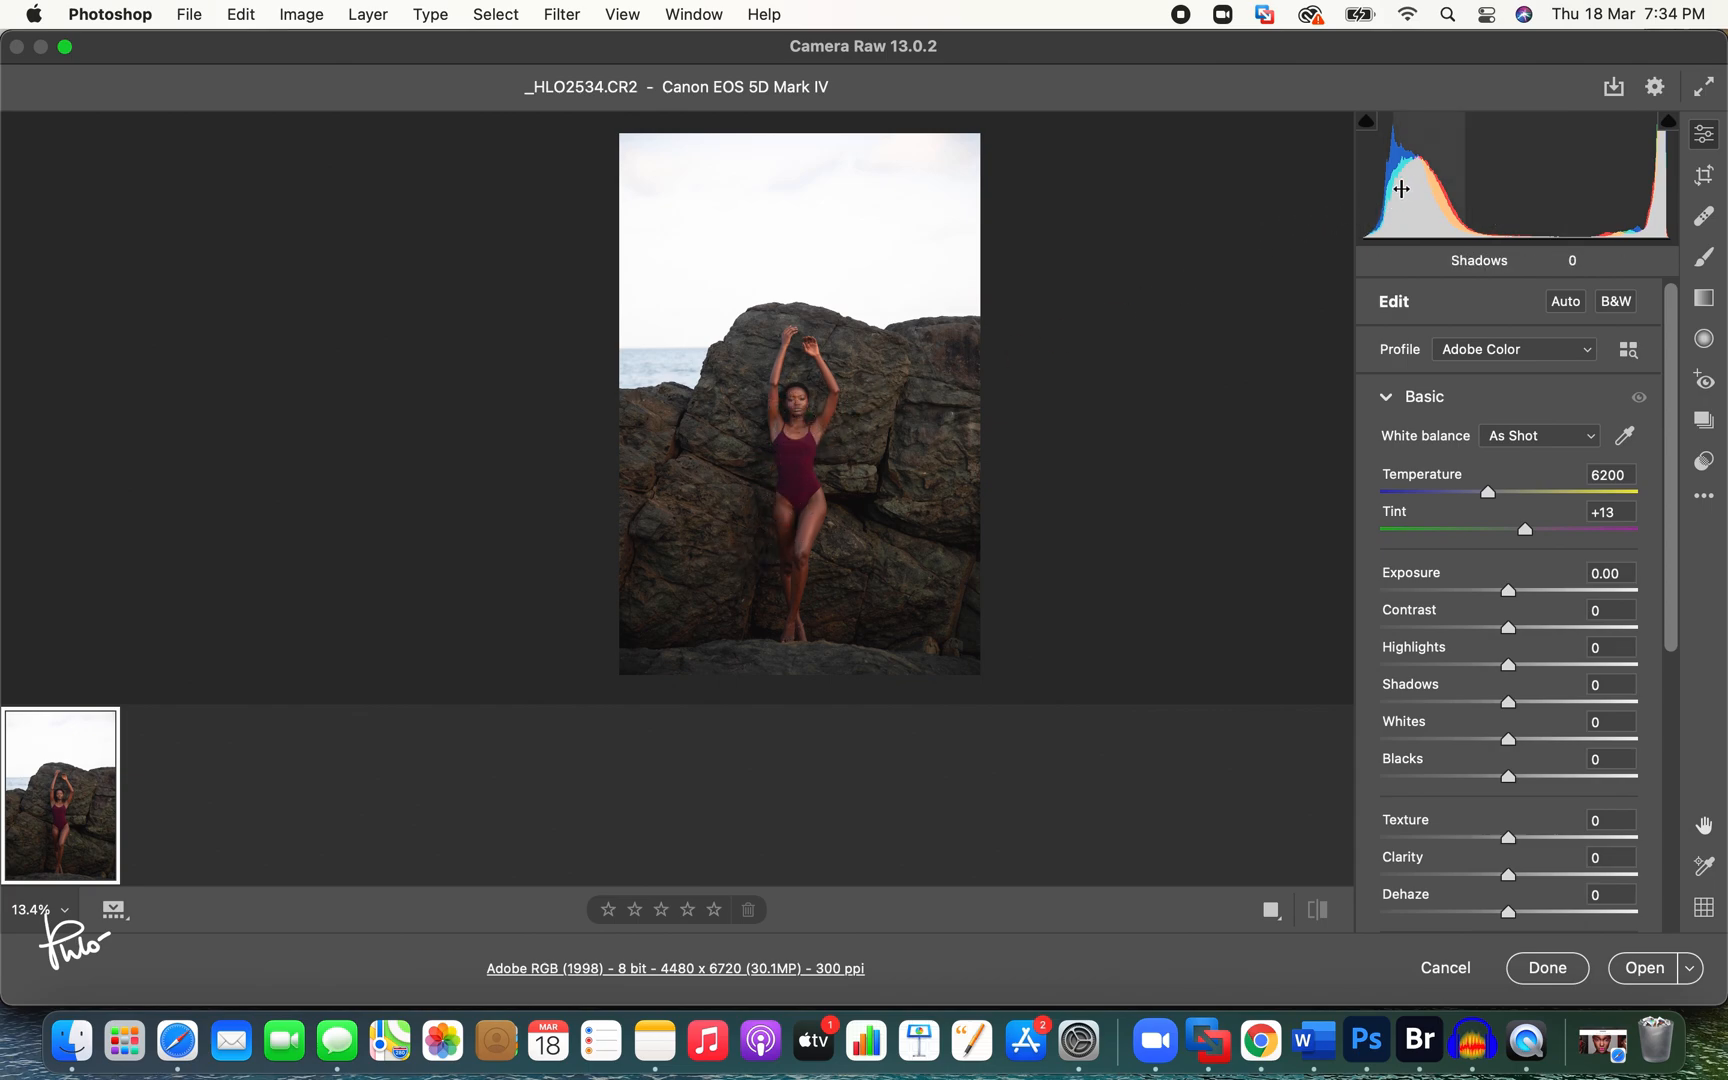
# Step: Try the Whites at -100 and at +4, and reset all adjustments of the photo
pyautogui.moveTo(1418, 200)
pyautogui.mouseDown()
pyautogui.moveTo(1448, 200)
pyautogui.moveTo(1418, 200)
pyautogui.mouseUp()
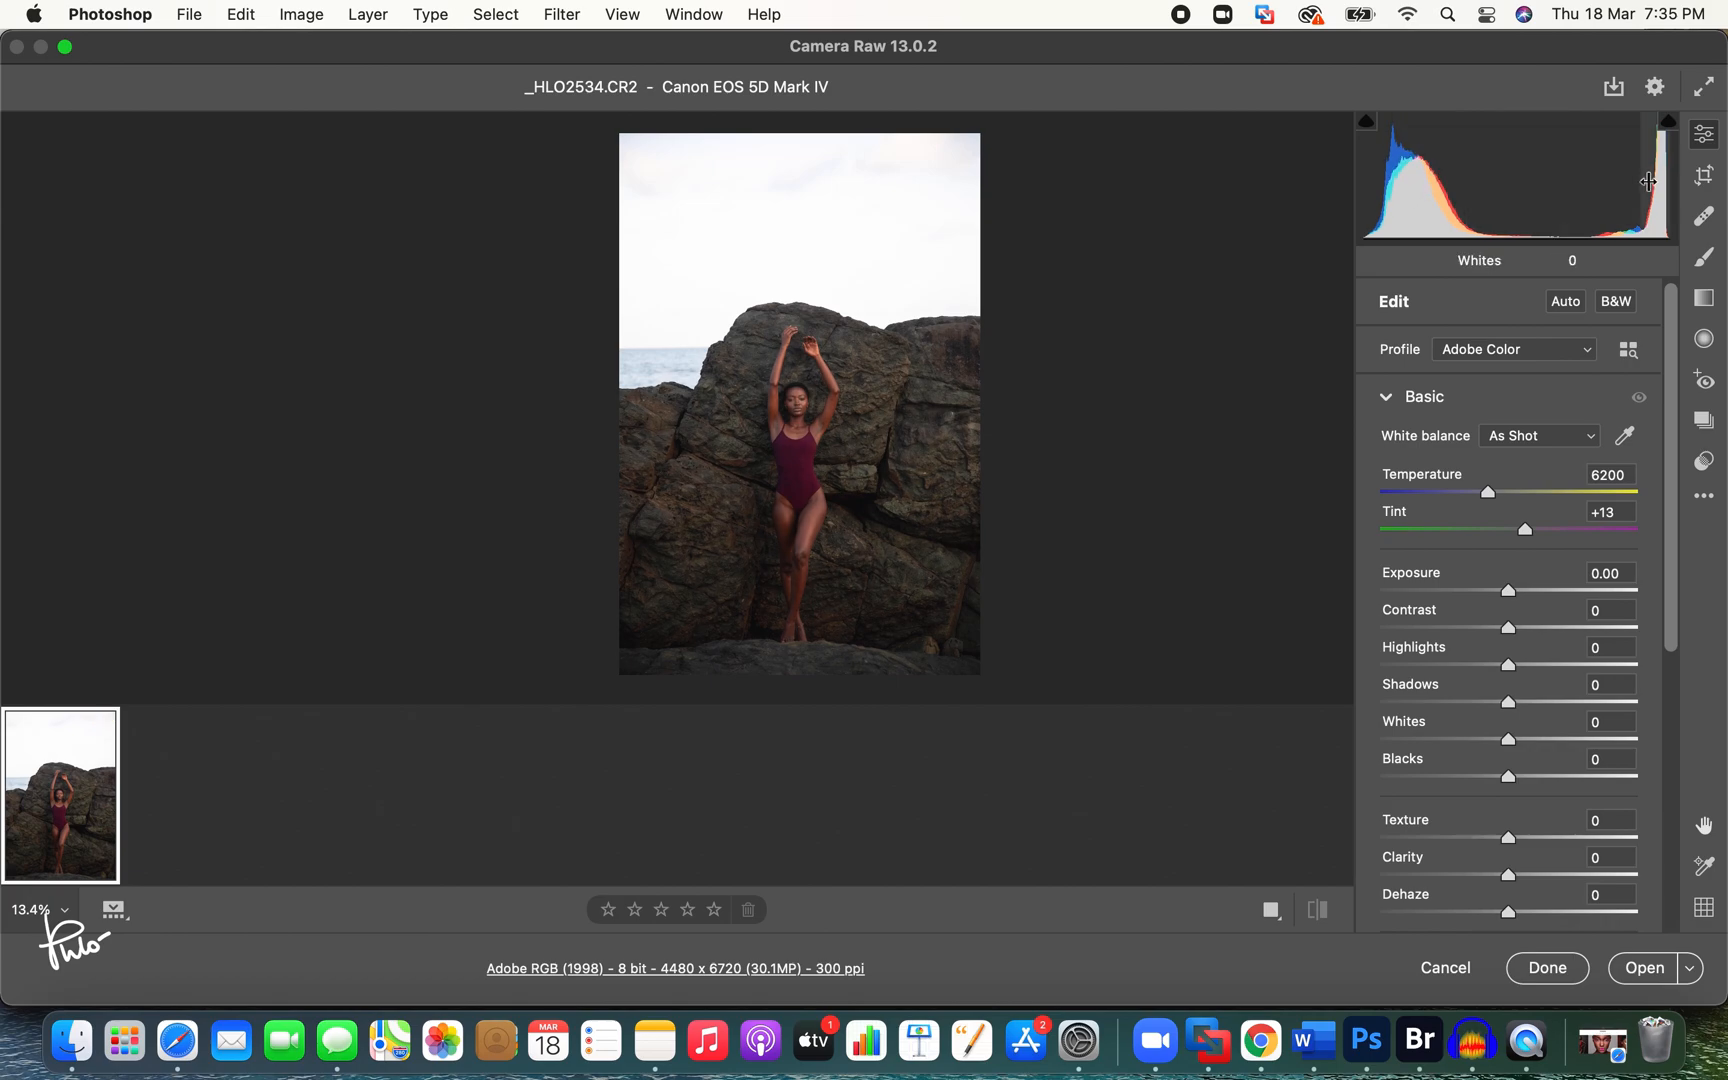
pyautogui.moveTo(1648, 181); pyautogui.dragTo(1548, 181)
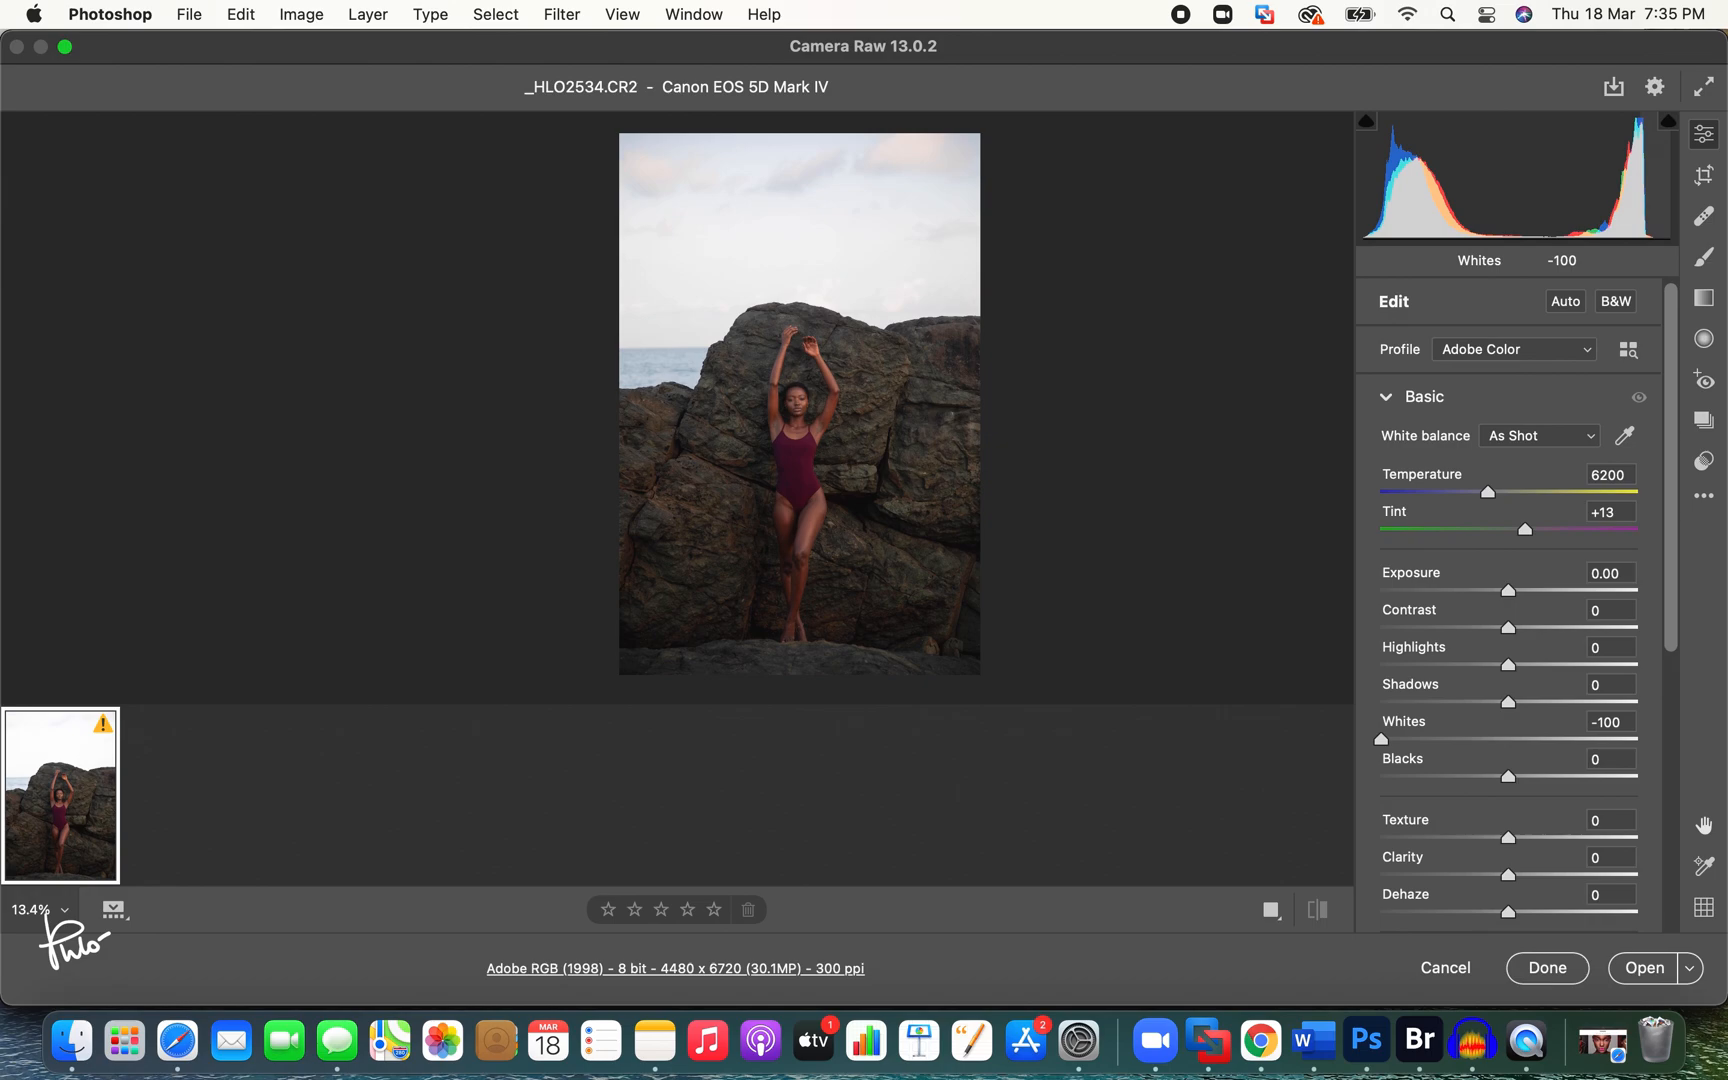
pyautogui.moveTo(1548, 181); pyautogui.dragTo(1549, 181)
pyautogui.moveTo(1382, 739); pyautogui.dragTo(1513, 739)
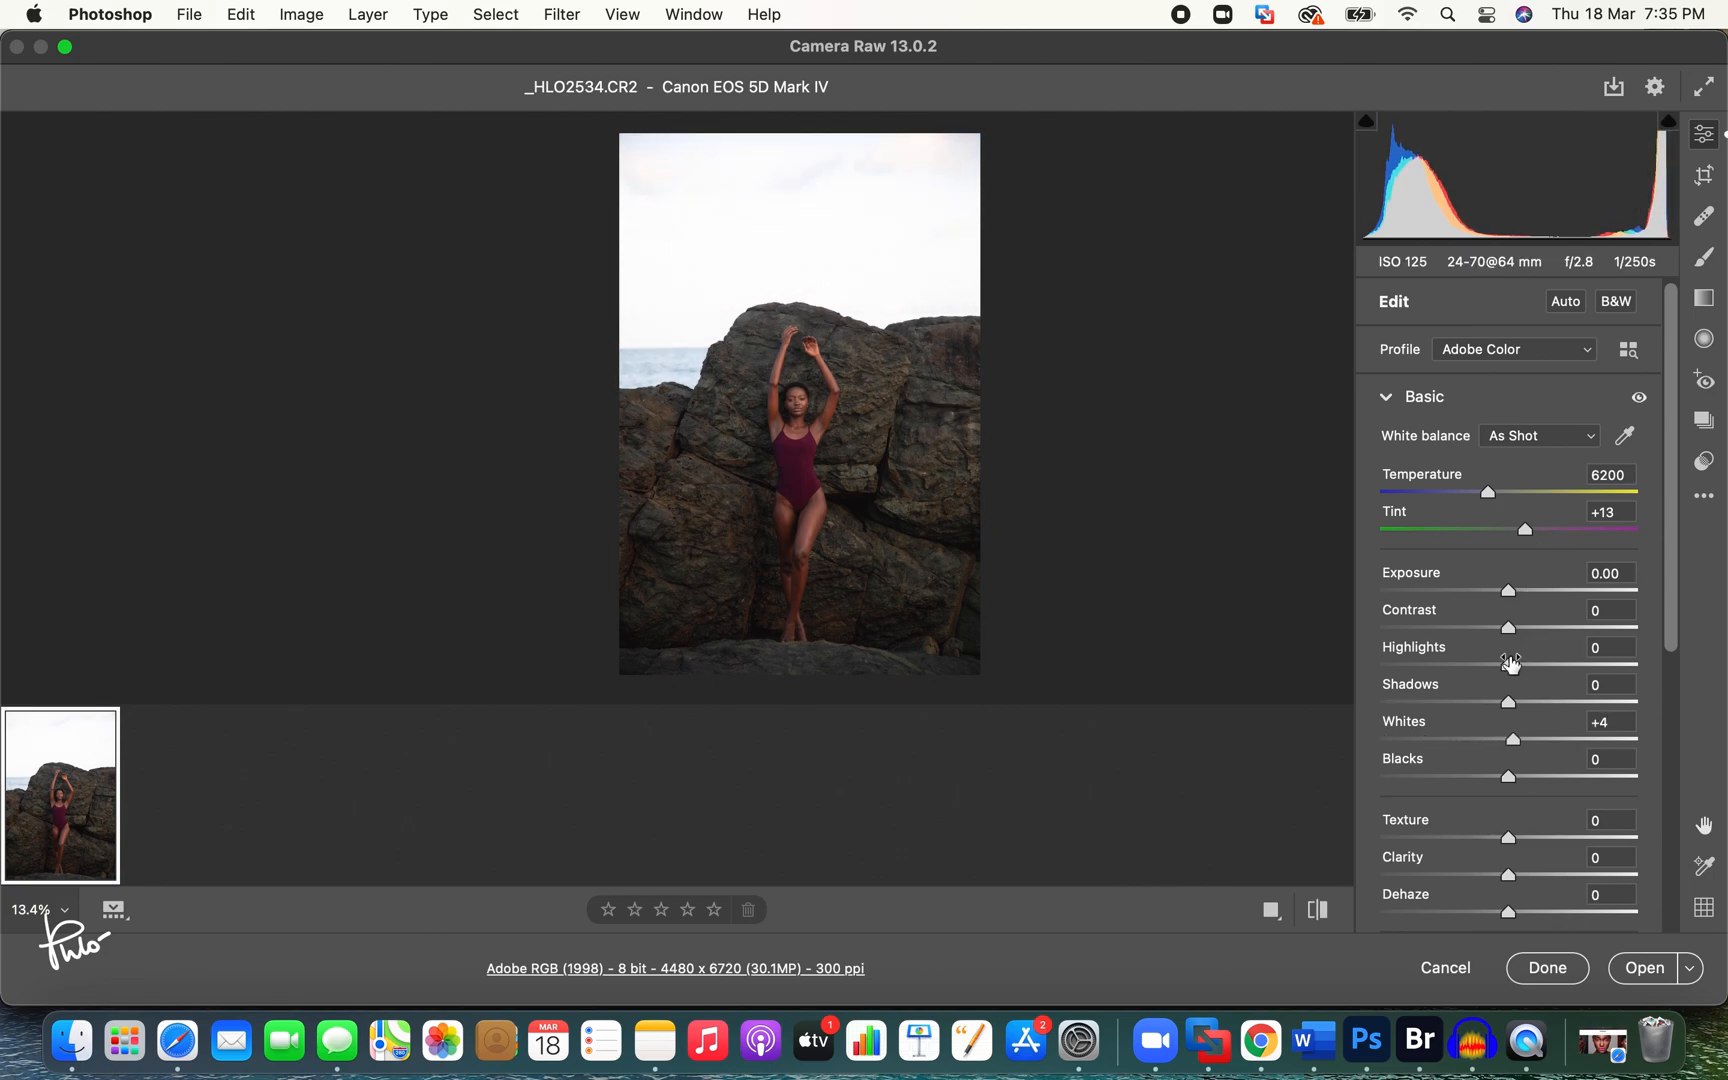
pyautogui.press('alt')
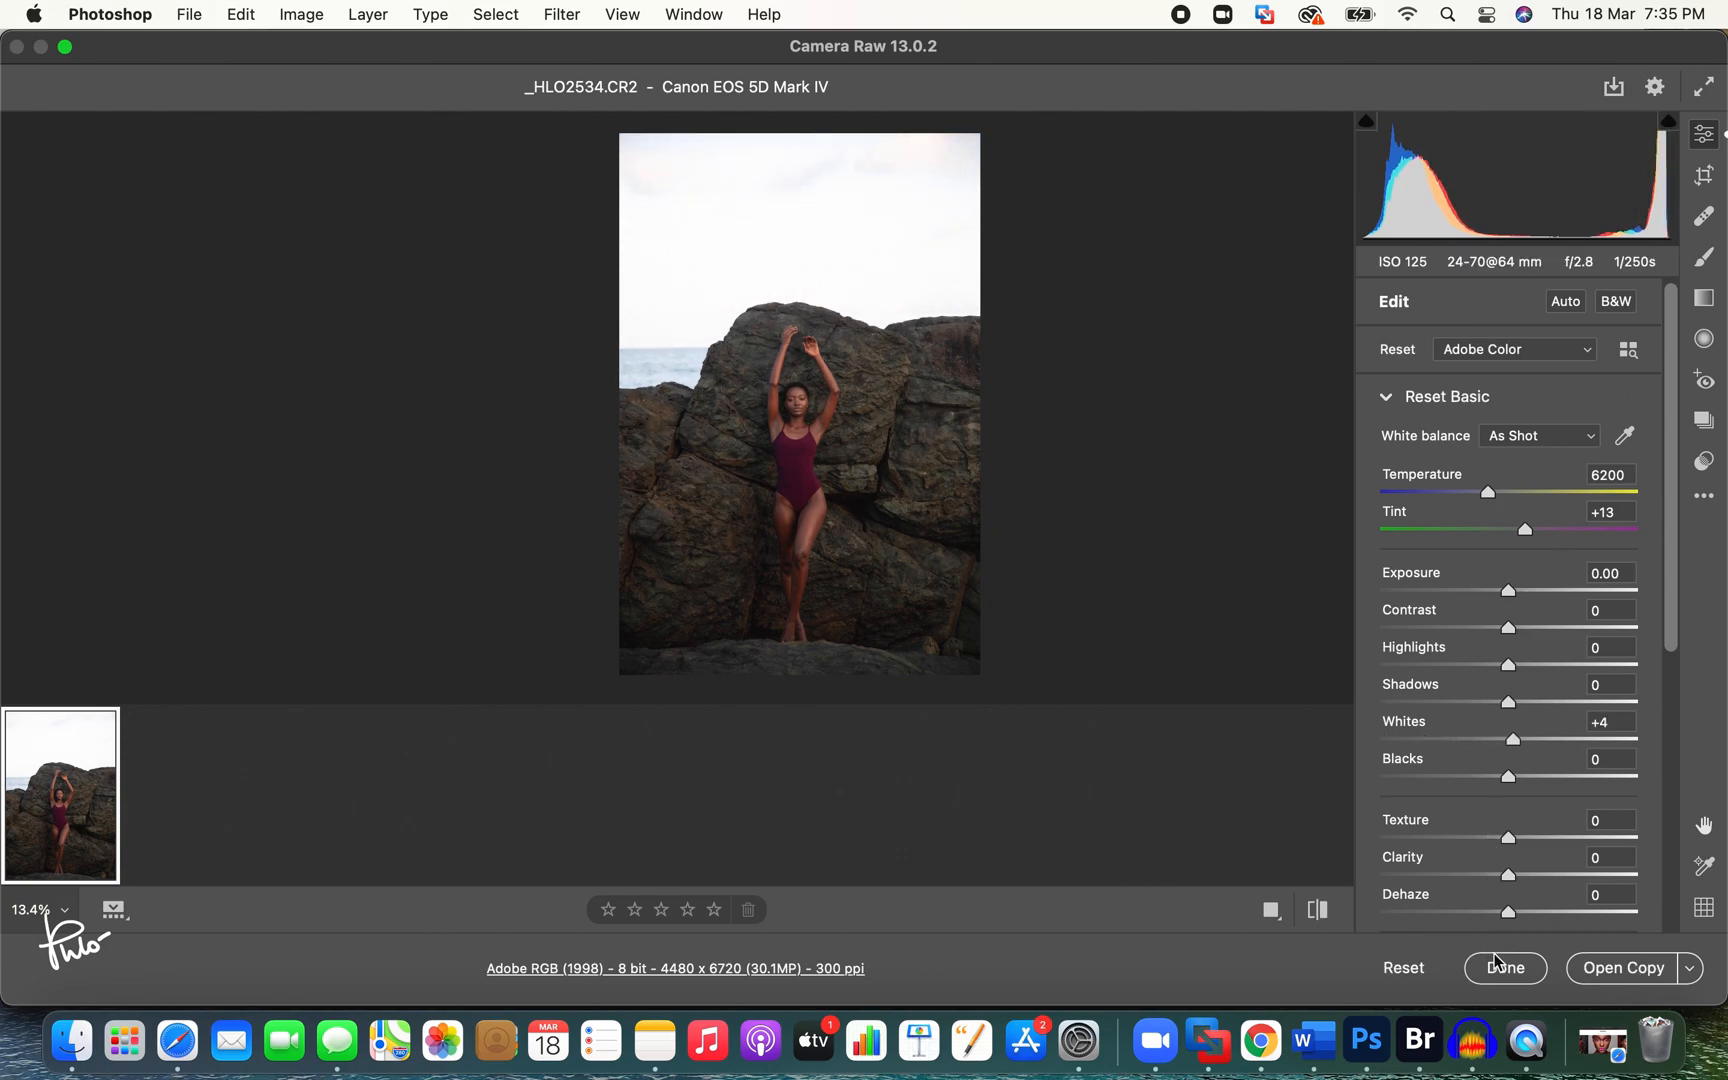
pyautogui.click(1405, 967)
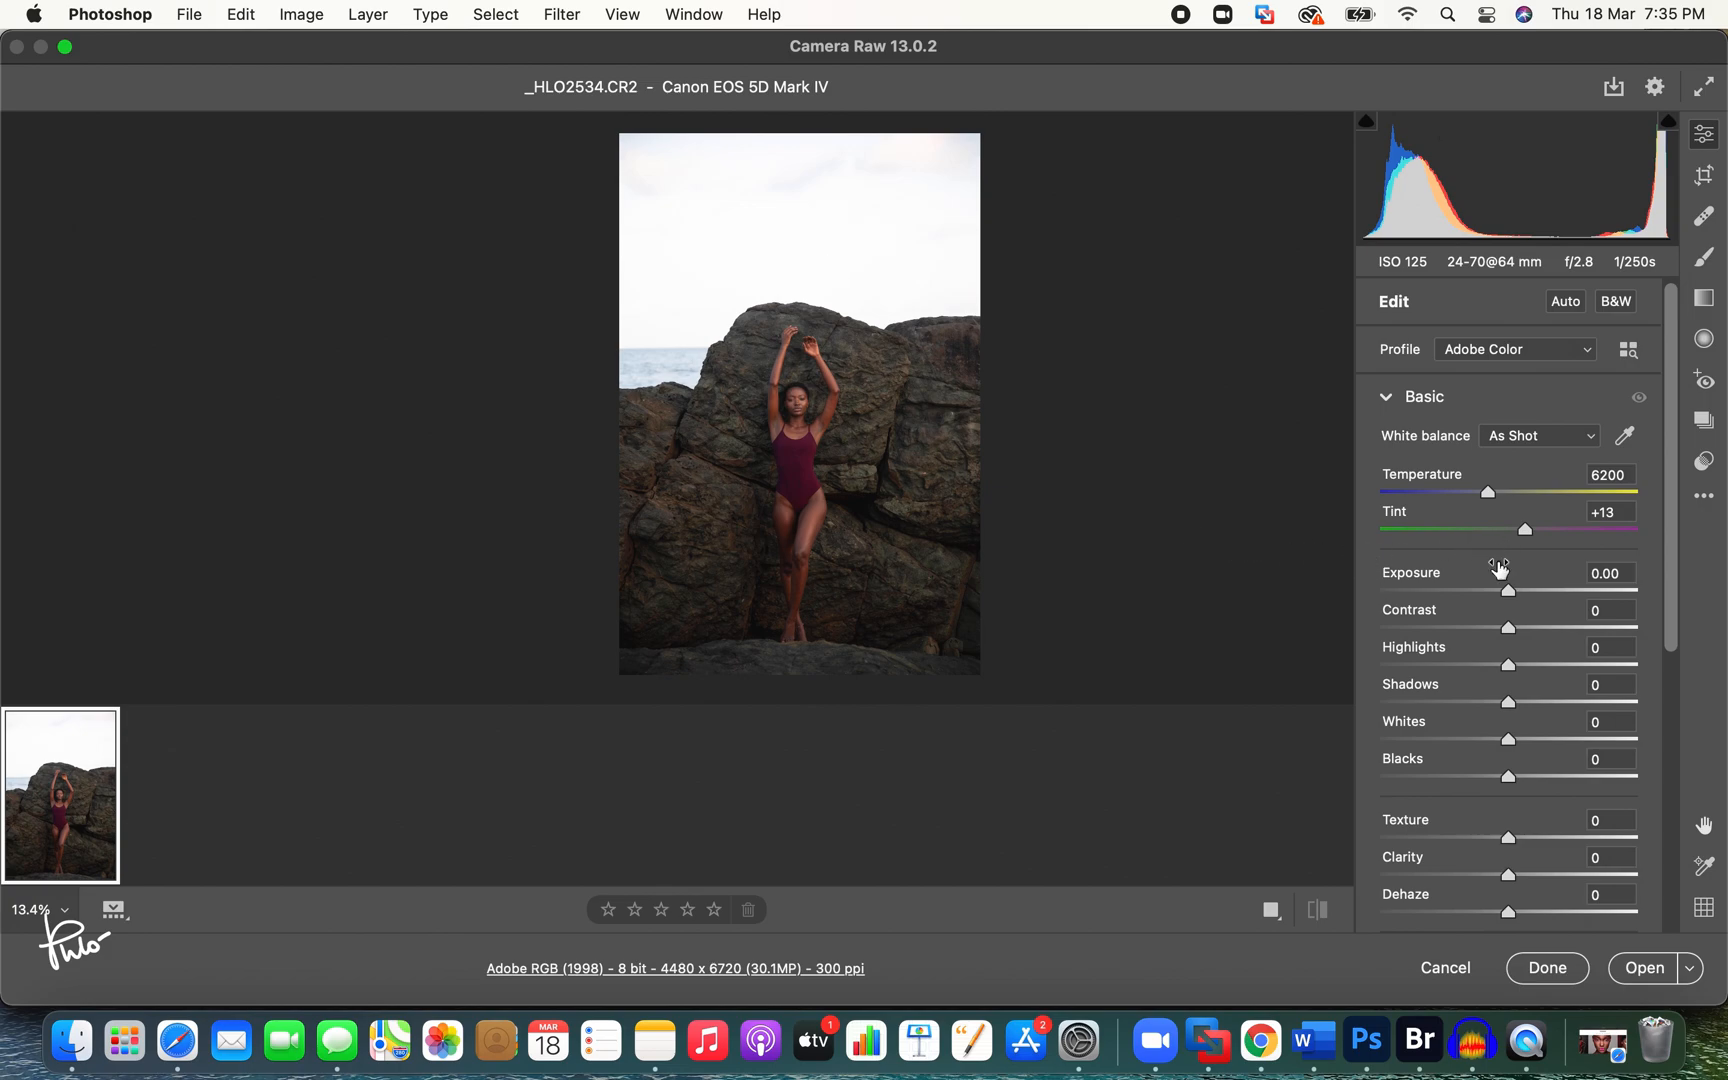
# Step: Compare Highlights values of -20 and -100 on the sky and the model's skin, and settle on -36
pyautogui.click(1467, 665)
pyautogui.moveTo(1466, 666); pyautogui.dragTo(1336, 672)
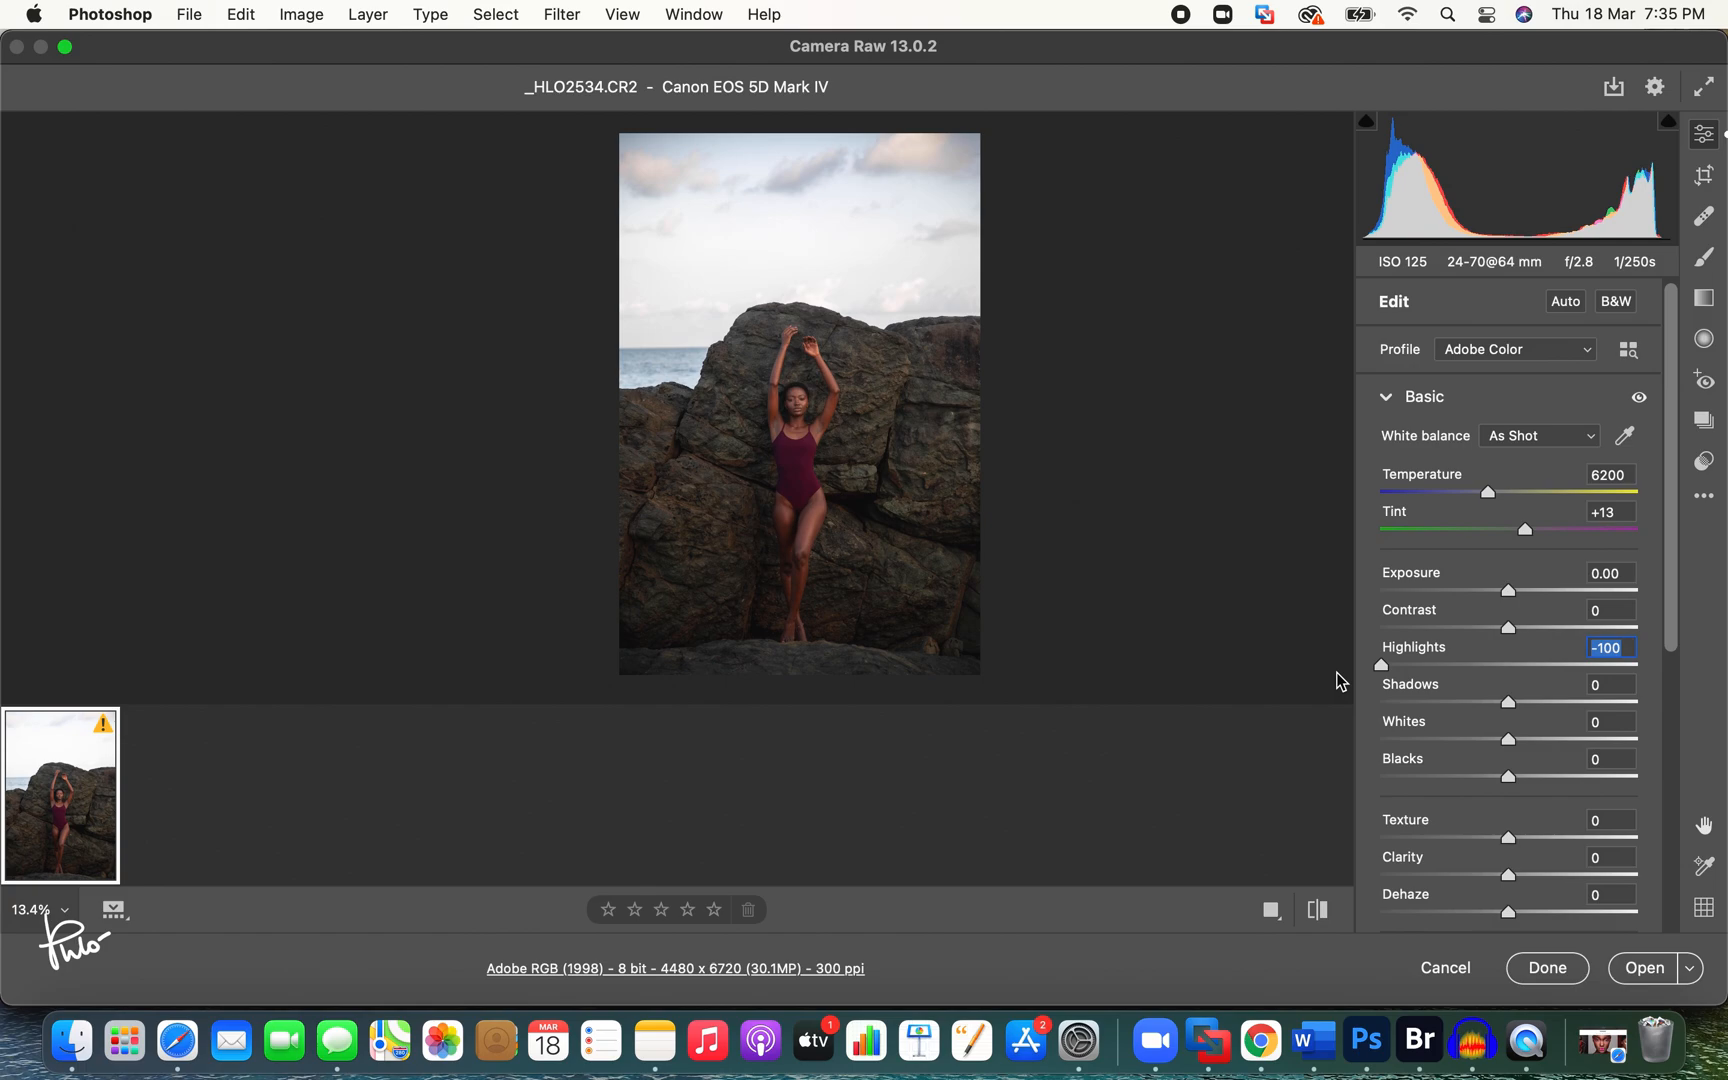
pyautogui.moveTo(1378, 666); pyautogui.dragTo(1480, 666)
pyautogui.moveTo(797, 397); pyautogui.dragTo(1011, 401)
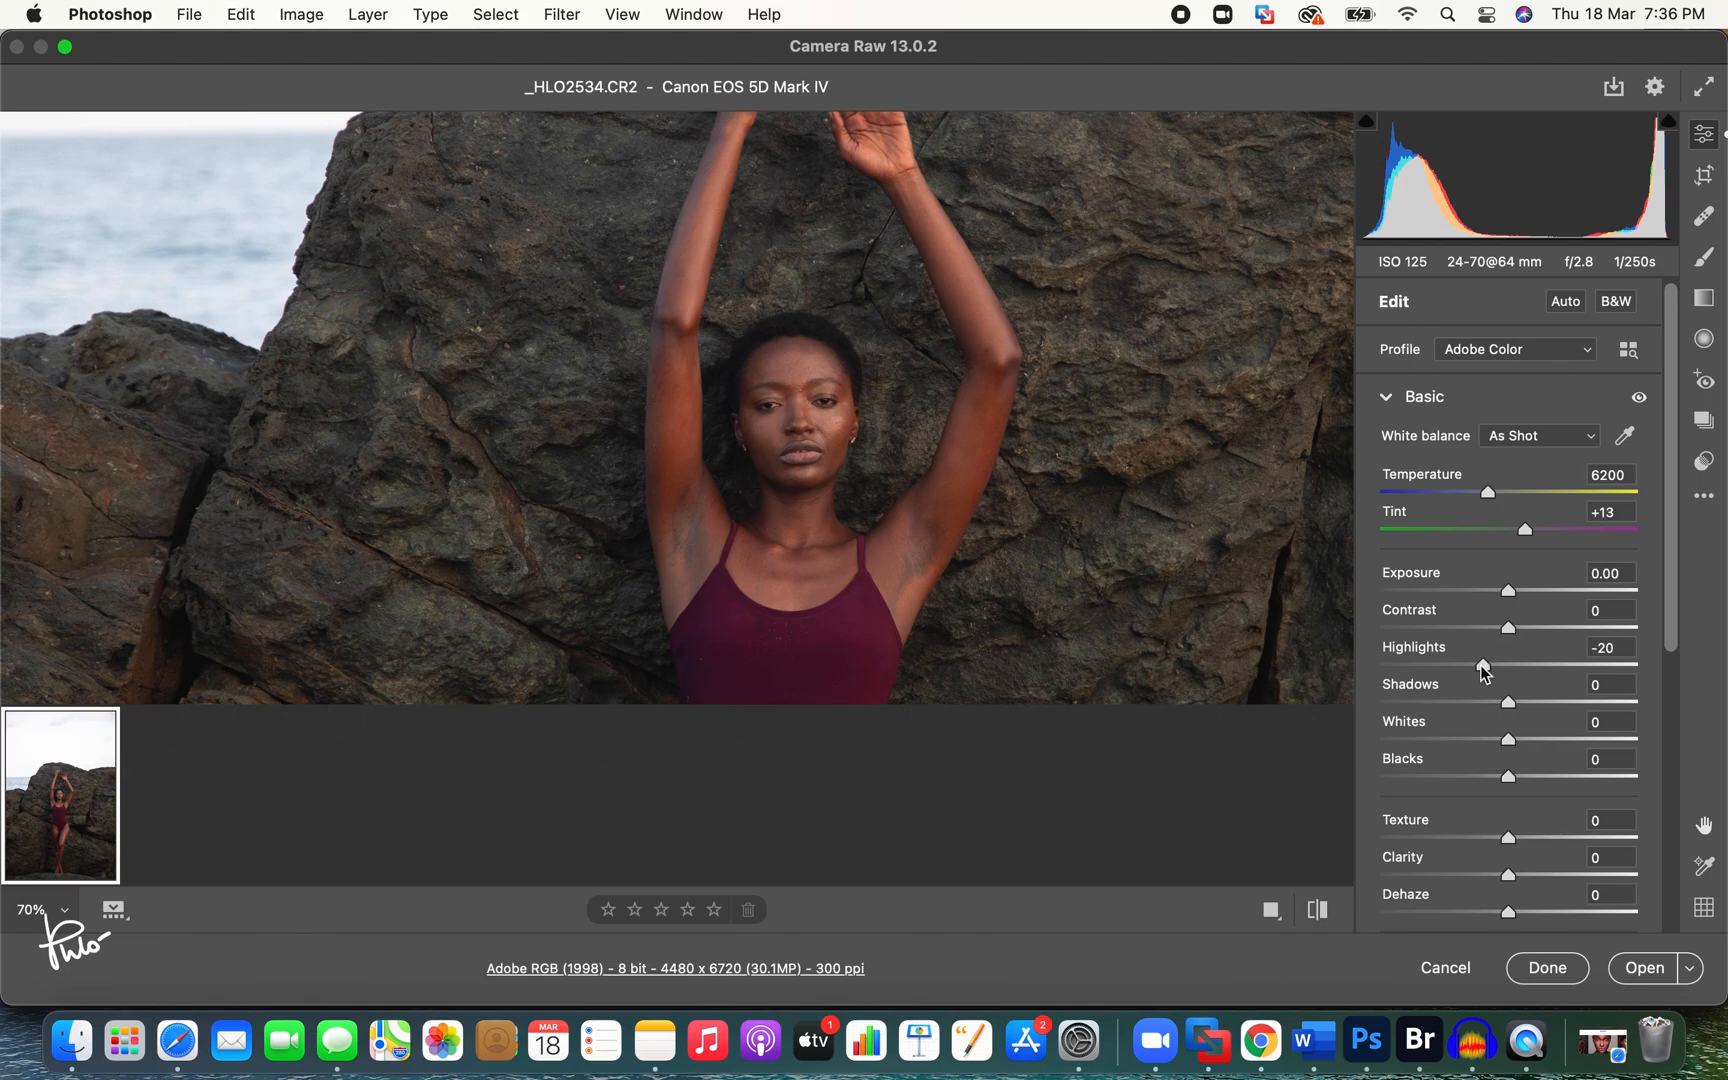
pyautogui.moveTo(1480, 666); pyautogui.dragTo(1323, 658)
pyautogui.moveTo(800, 452); pyautogui.dragTo(983, 436)
pyautogui.moveTo(1403, 664); pyautogui.dragTo(1358, 672)
pyautogui.moveTo(1003, 478); pyautogui.dragTo(706, 490)
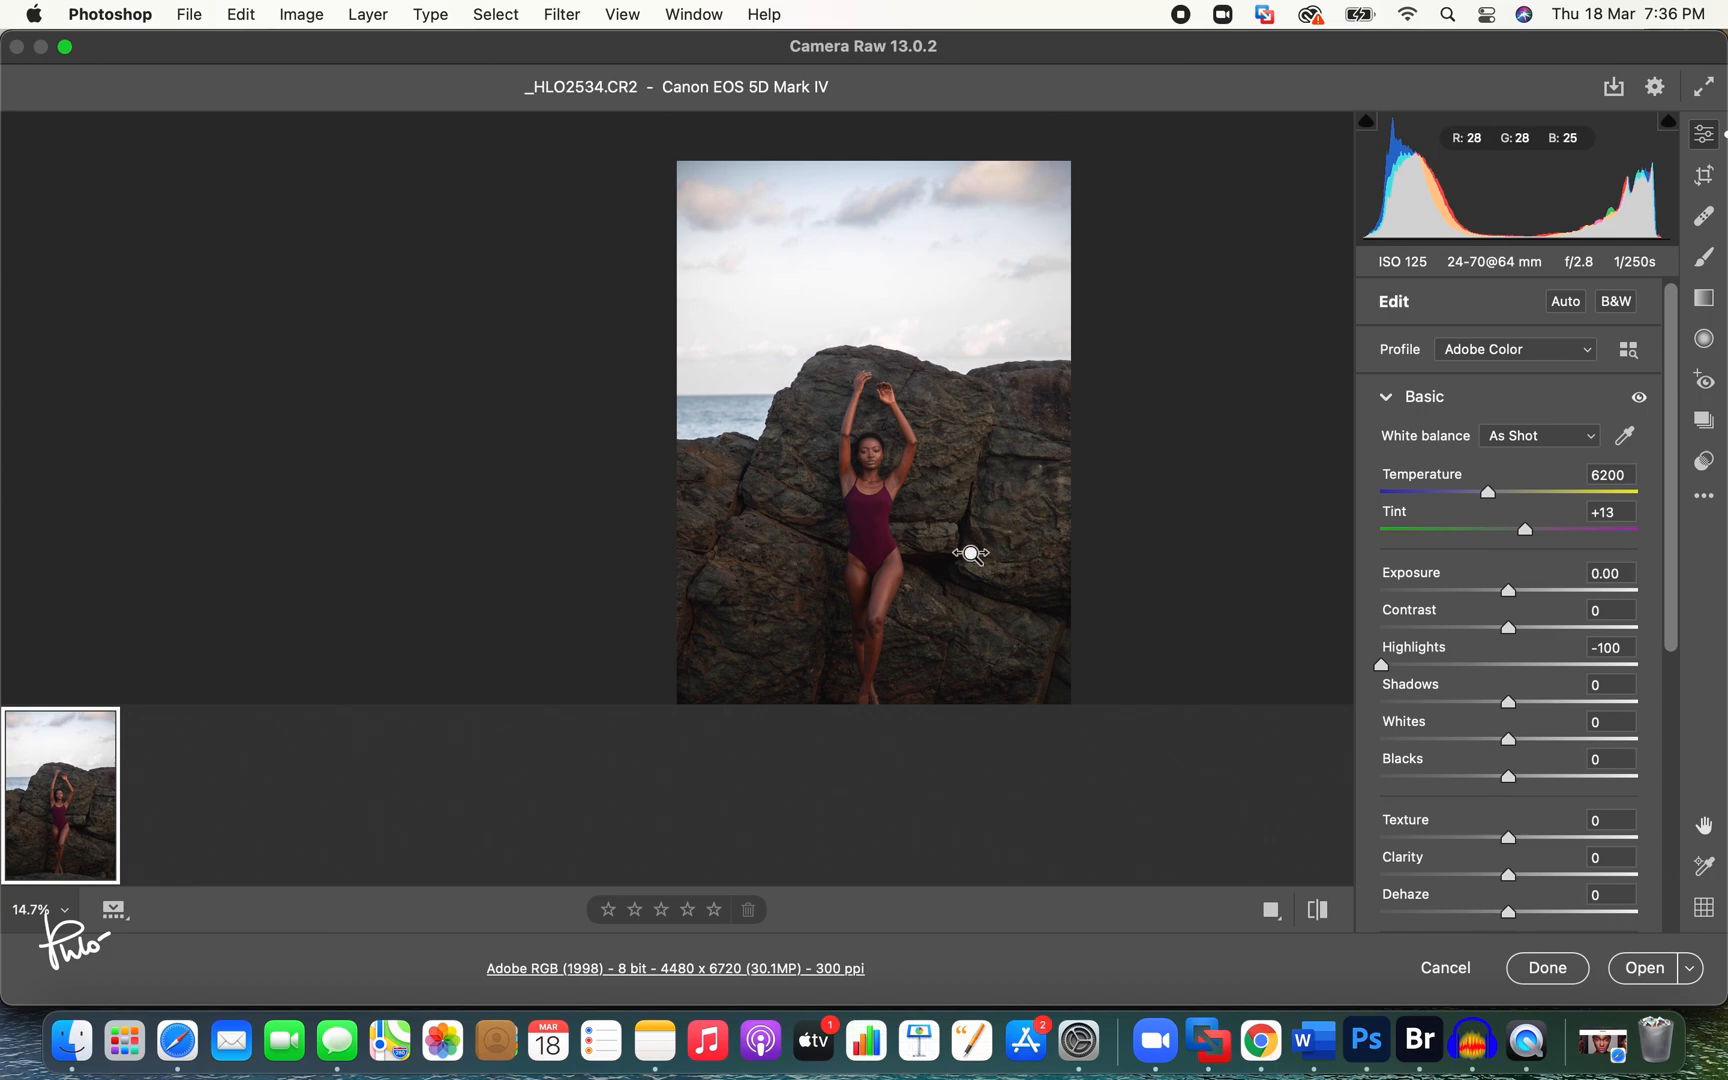
pyautogui.moveTo(1384, 666); pyautogui.dragTo(1464, 672)
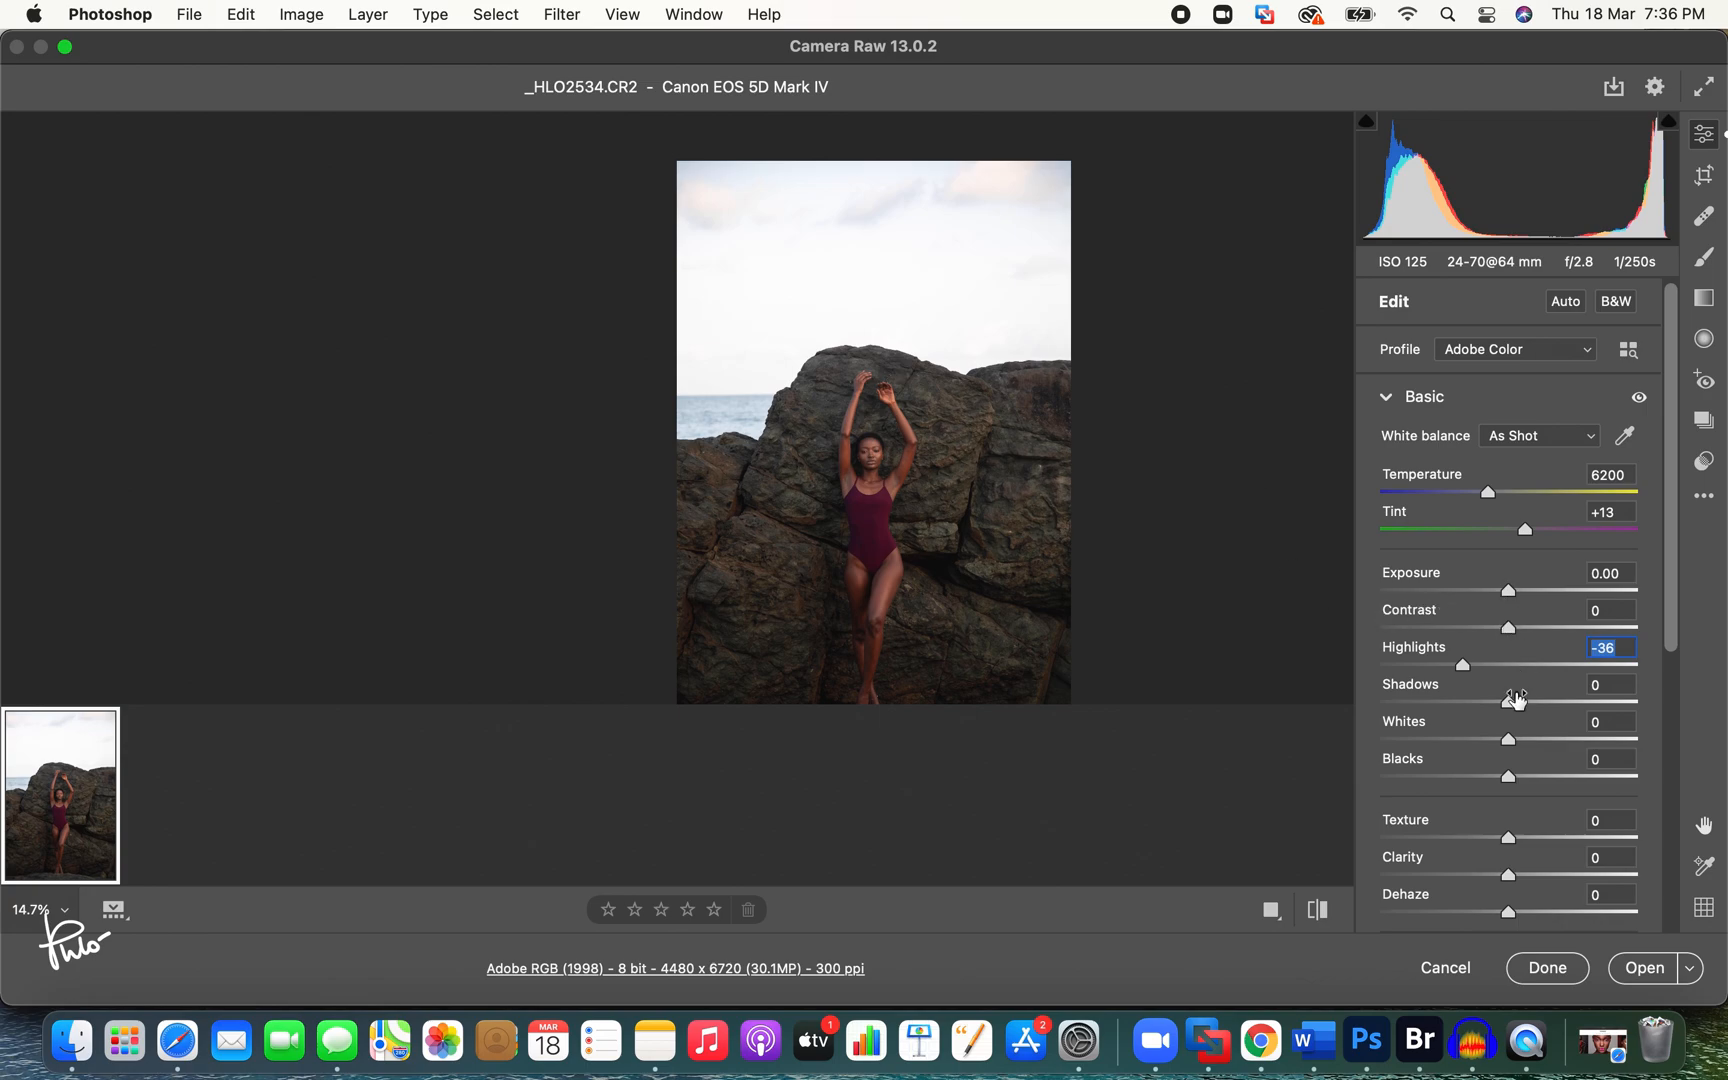
# Step: Set the photo's Whites to -10, Exposure to -0.25 and Shadows to +19
pyautogui.moveTo(1514, 704); pyautogui.dragTo(1495, 740)
pyautogui.moveTo(1508, 590); pyautogui.dragTo(1505, 597)
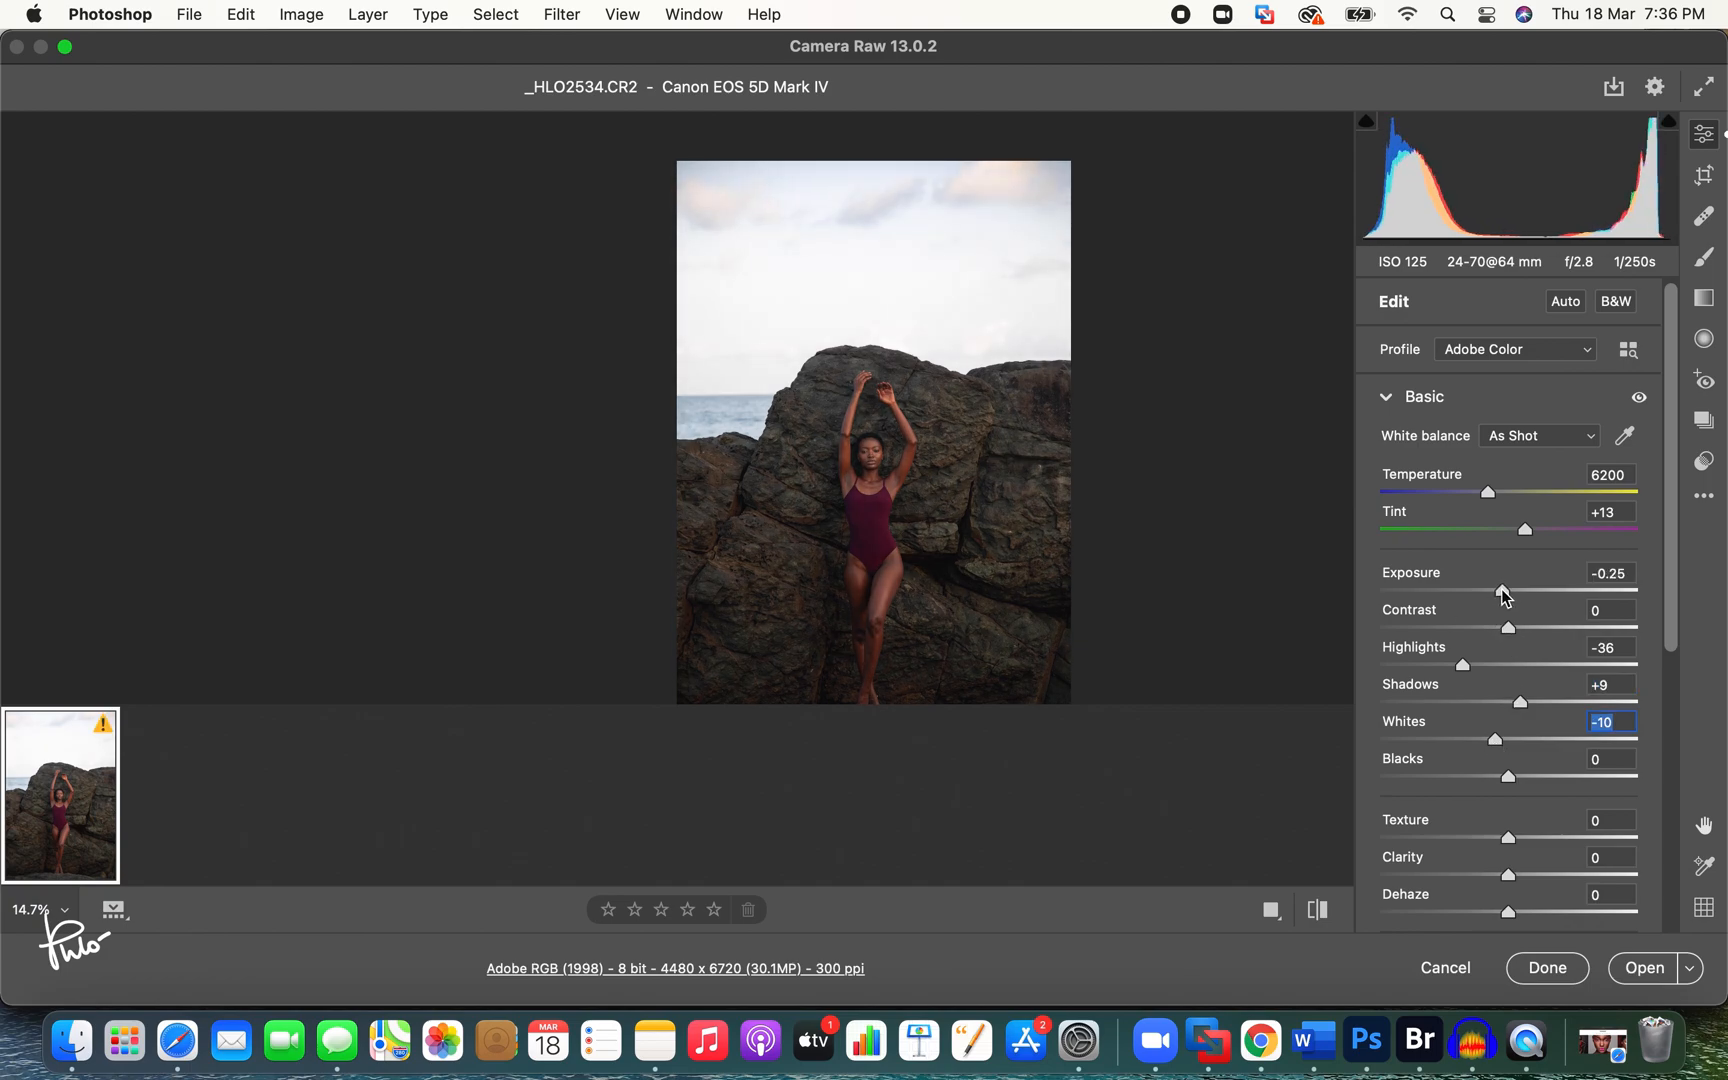
pyautogui.moveTo(1520, 702); pyautogui.dragTo(1532, 699)
pyautogui.click(1532, 702)
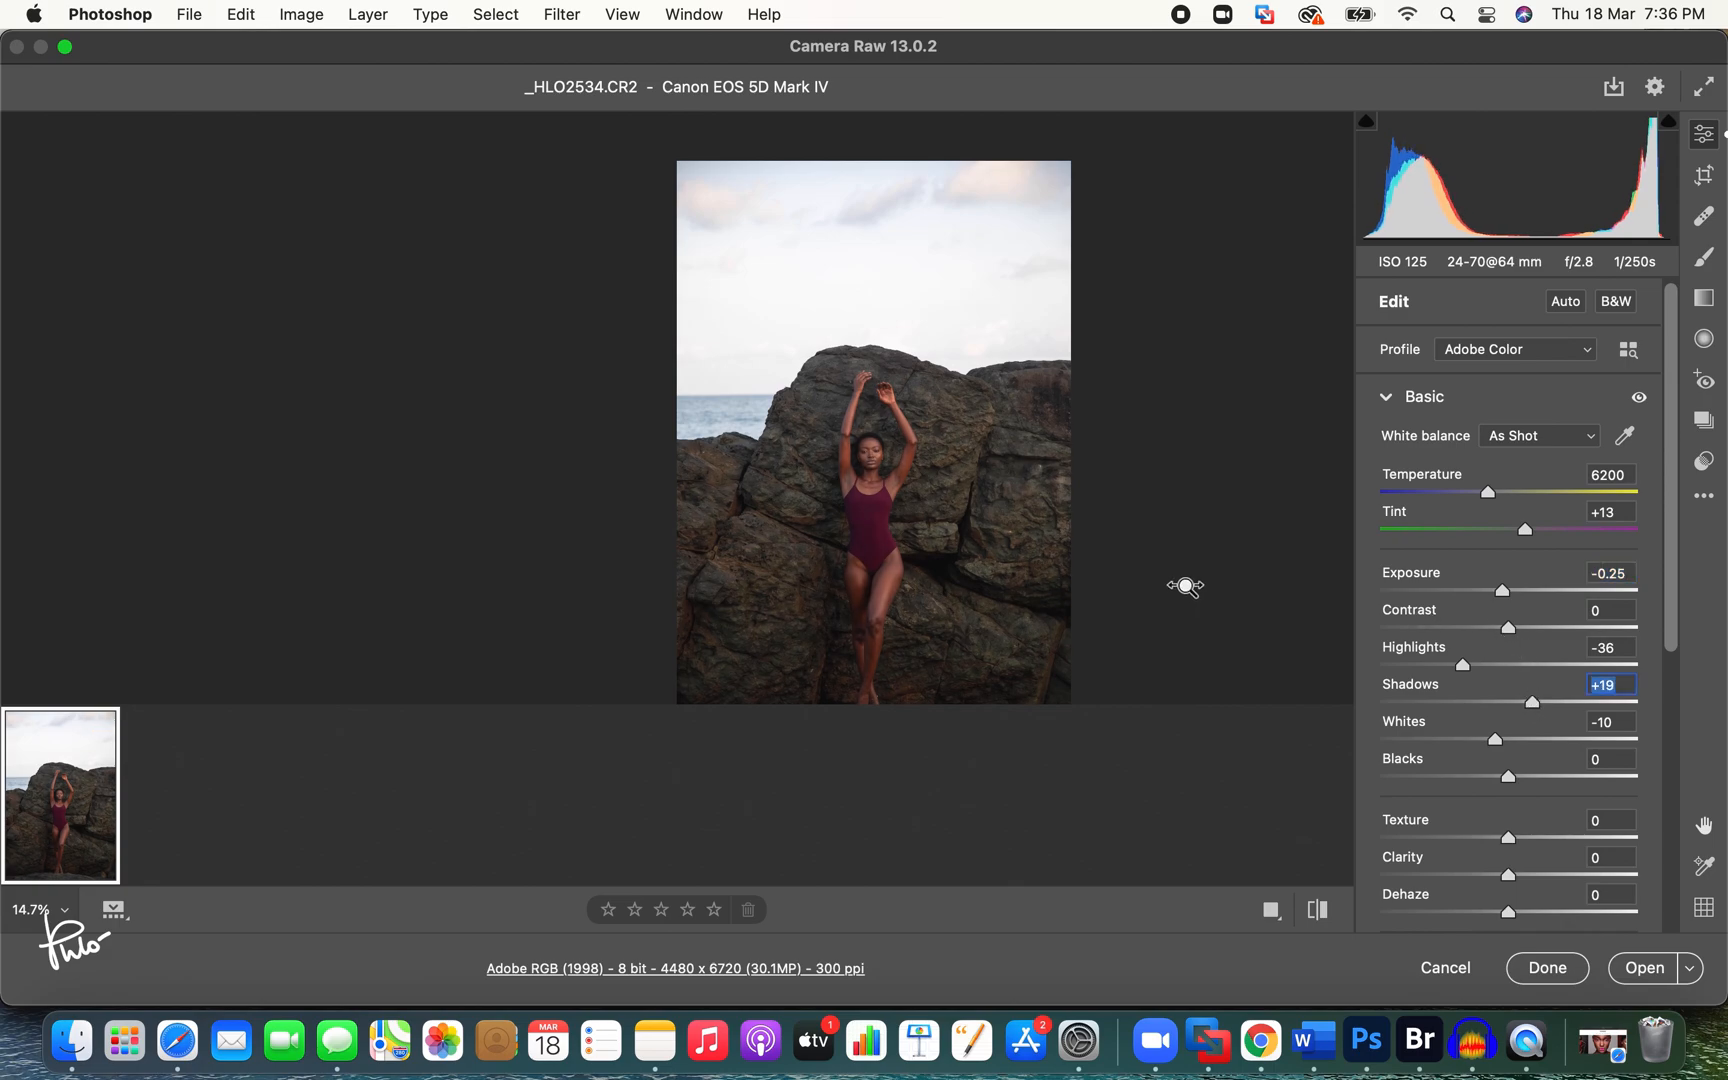
# Step: Place a graduated filter over the sky fading out near the model's head, with Exposure at -0.50 and lowered Highlights
pyautogui.click(1705, 300)
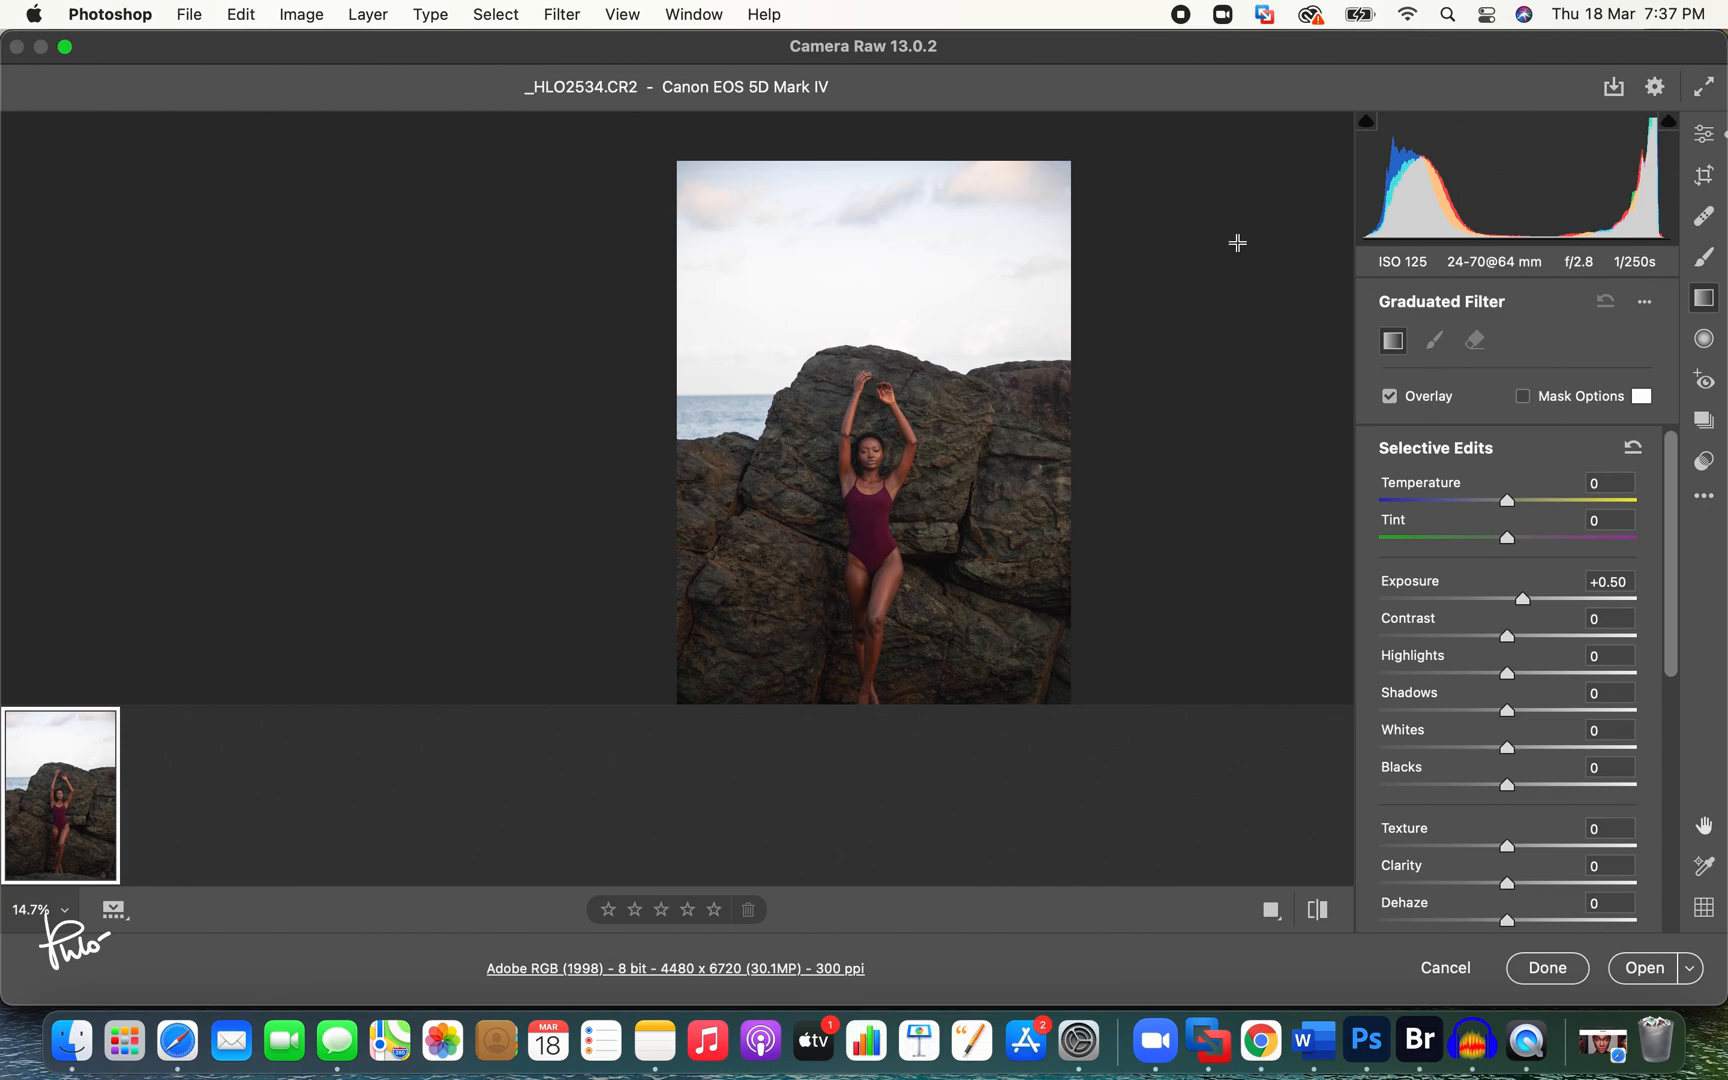
pyautogui.moveTo(888, 163); pyautogui.dragTo(898, 410)
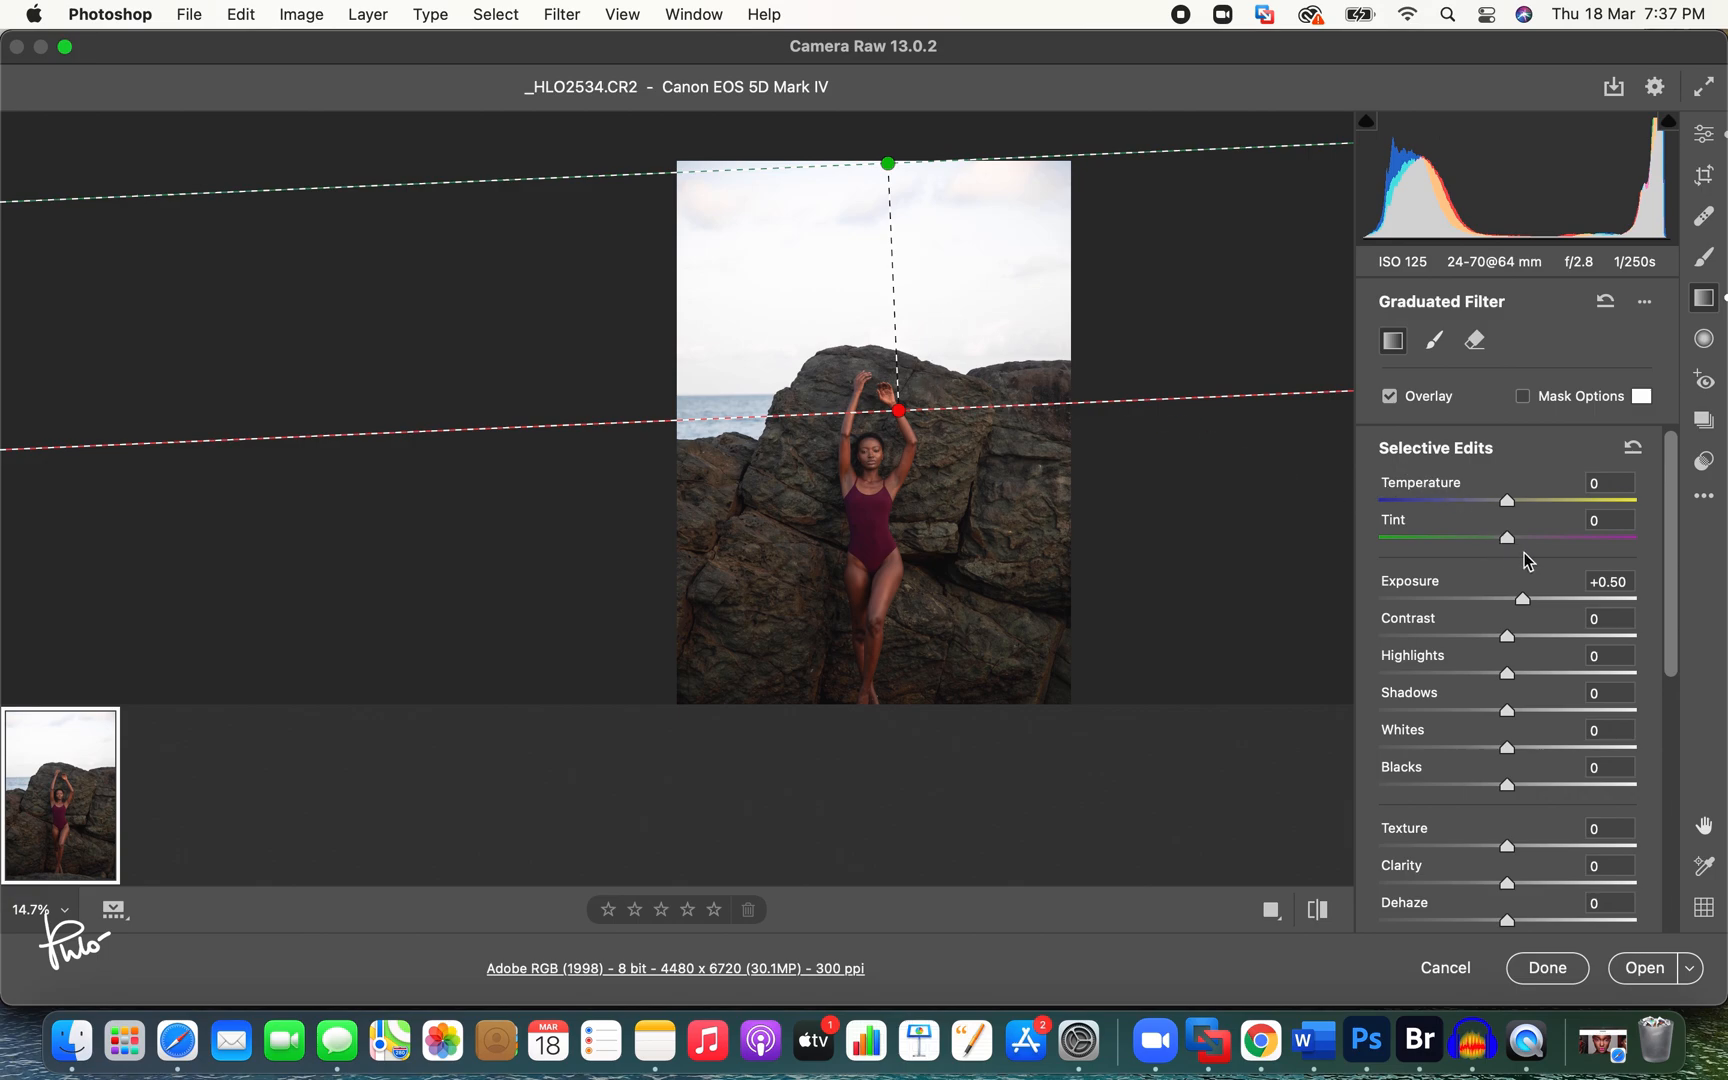
pyautogui.moveTo(1520, 599); pyautogui.dragTo(1488, 597)
pyautogui.moveTo(1509, 676); pyautogui.dragTo(1466, 668)
pyautogui.moveTo(888, 163); pyautogui.dragTo(888, 278)
# Step: Refine the sky's graduated filter with Highlights -42, Shadows -21, Contrast +2 and Temperature -14, and return to the general edits
pyautogui.moveTo(1460, 672); pyautogui.dragTo(1509, 636)
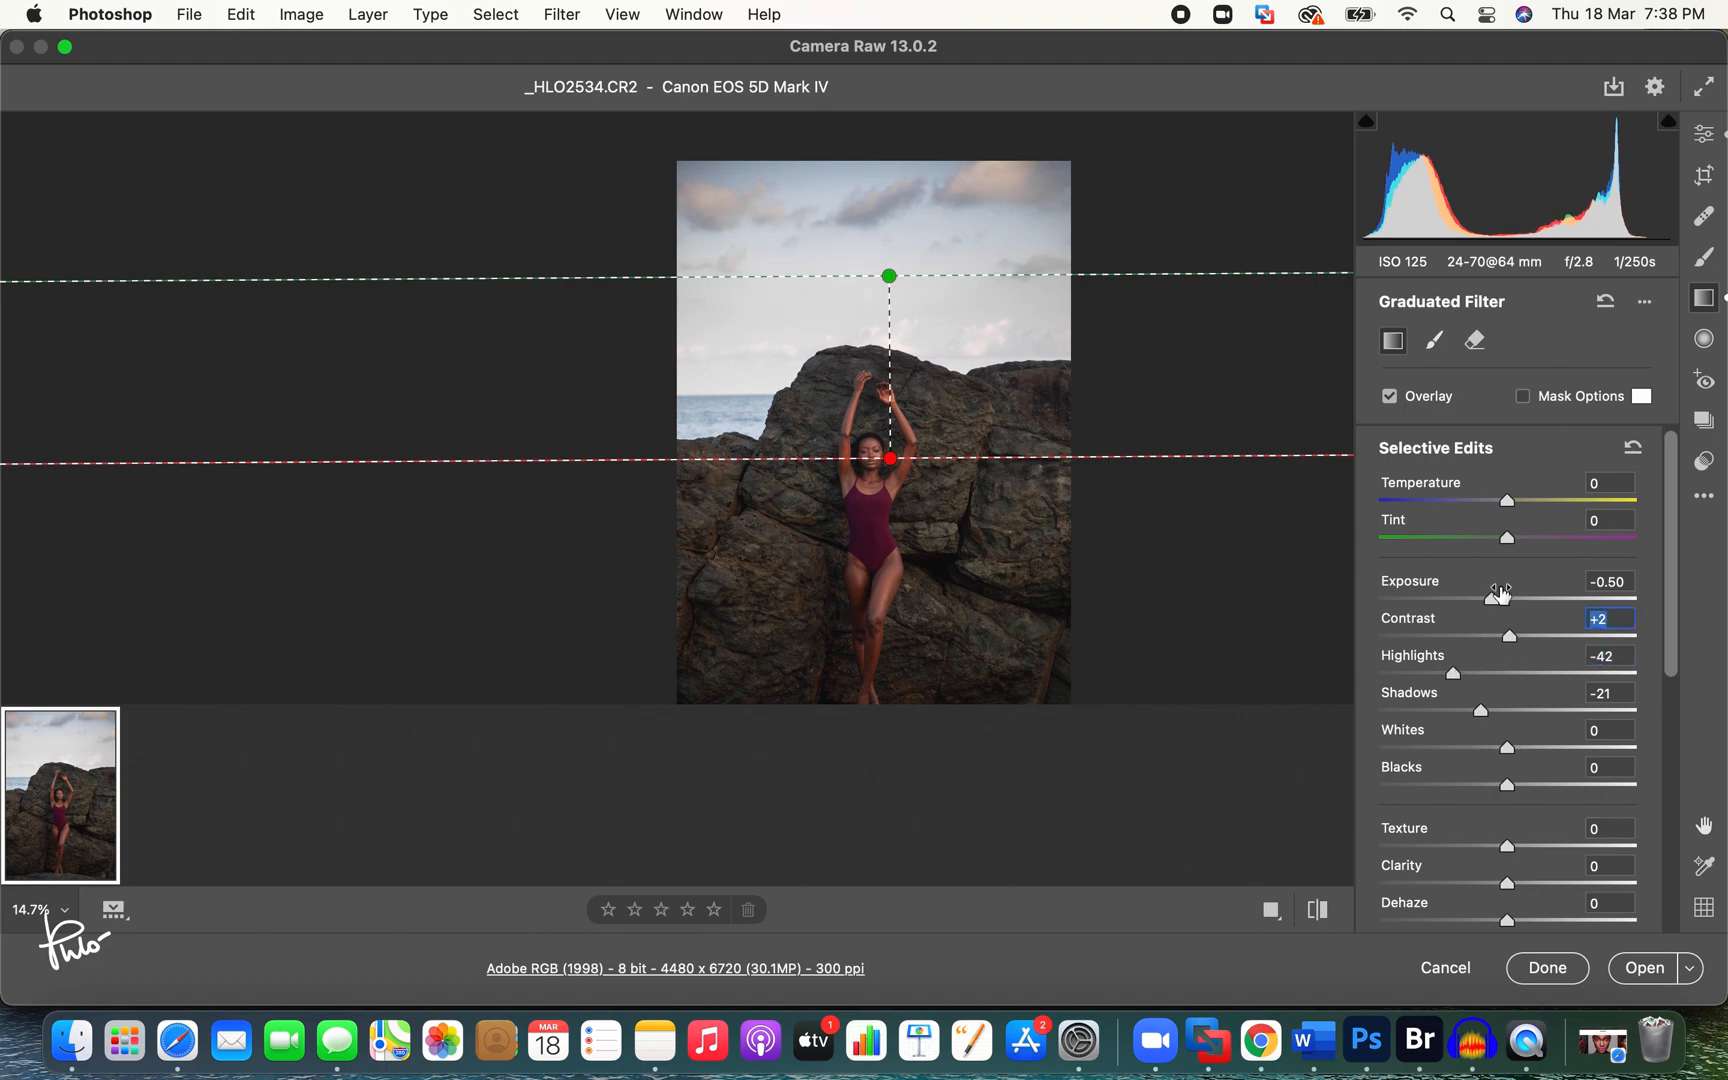
pyautogui.moveTo(1513, 495); pyautogui.dragTo(1487, 505)
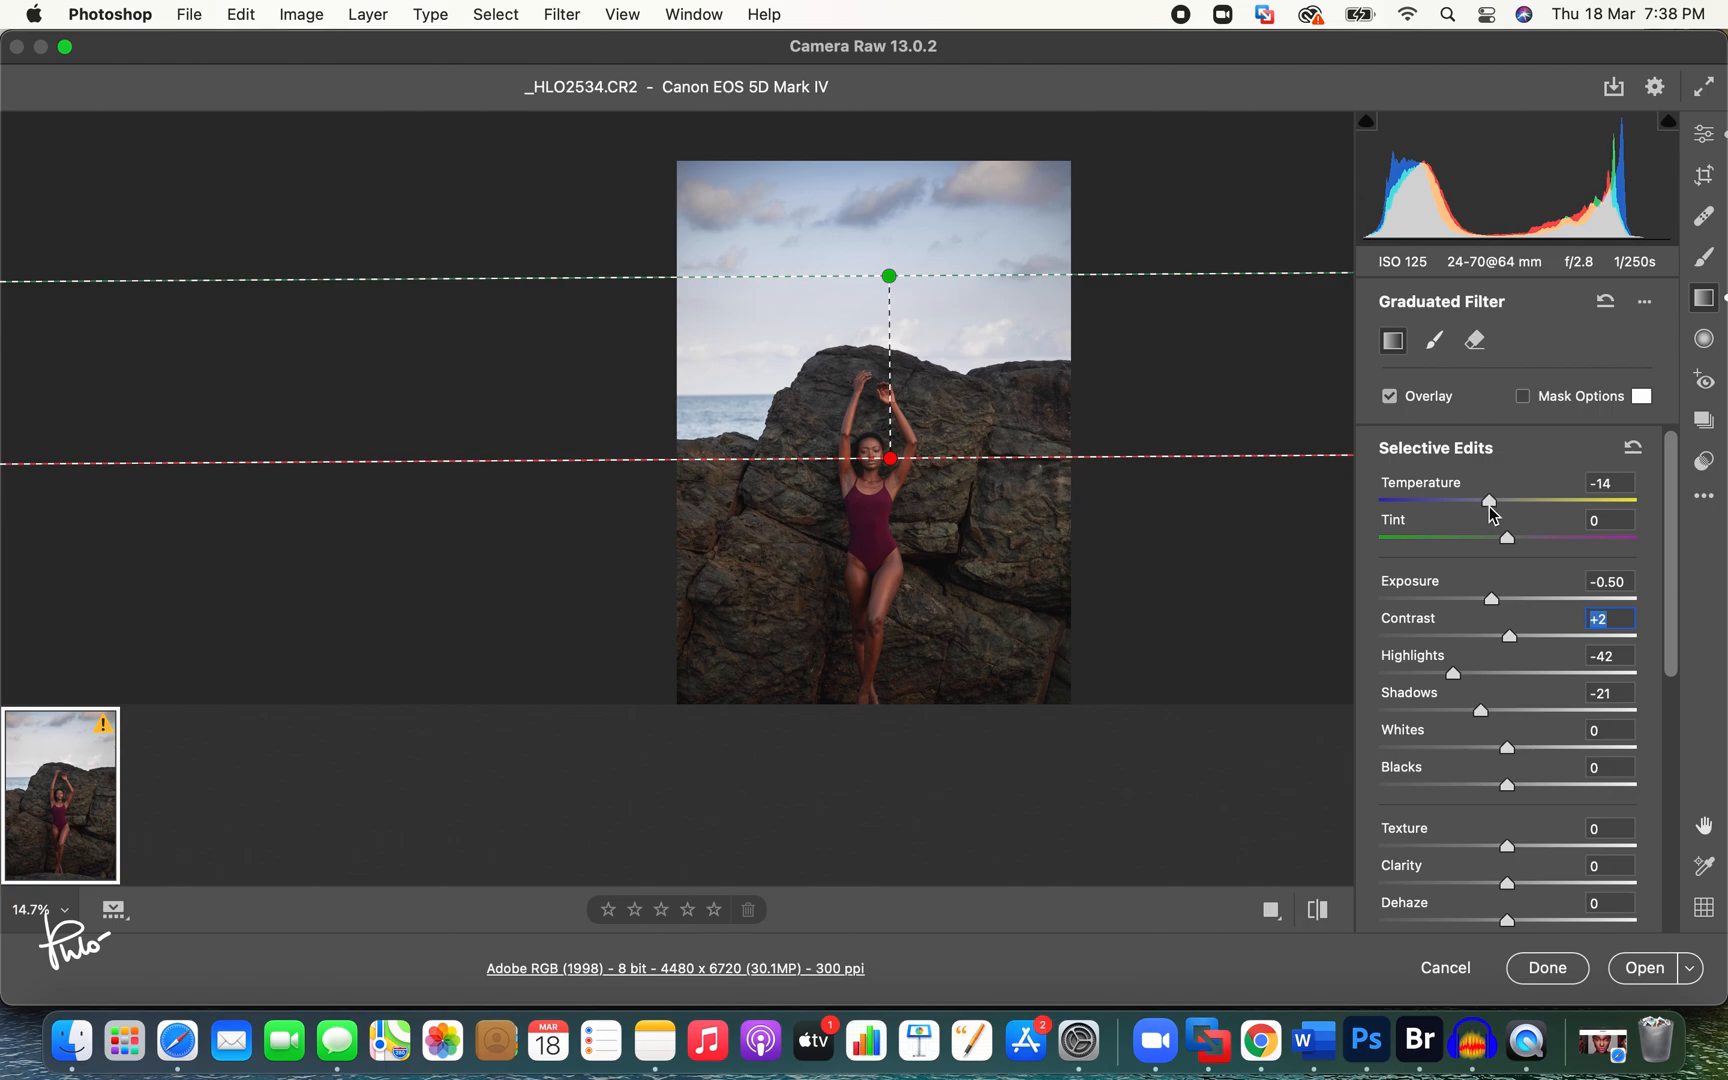
pyautogui.click(1704, 133)
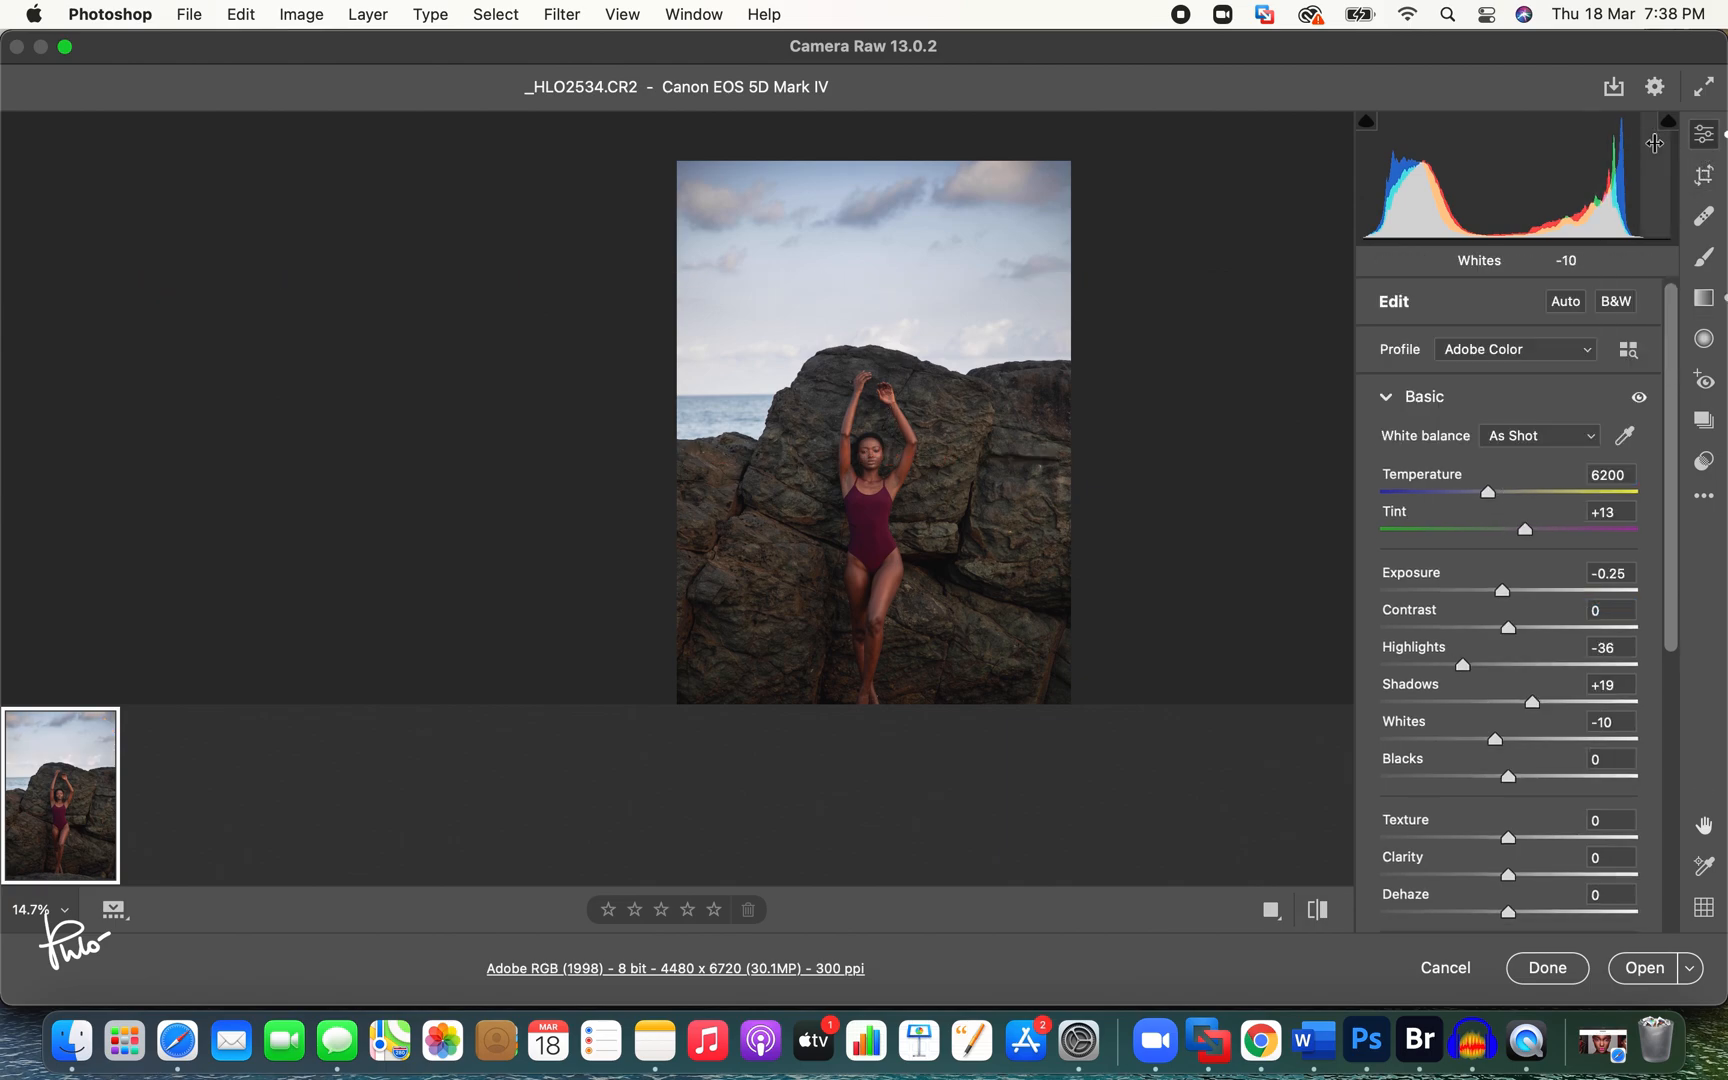
# Step: Compare the edited photo repeatedly with its unedited before version
pyautogui.press('\\')
pyautogui.press('\\')
pyautogui.press('\\')
pyautogui.press('\\')
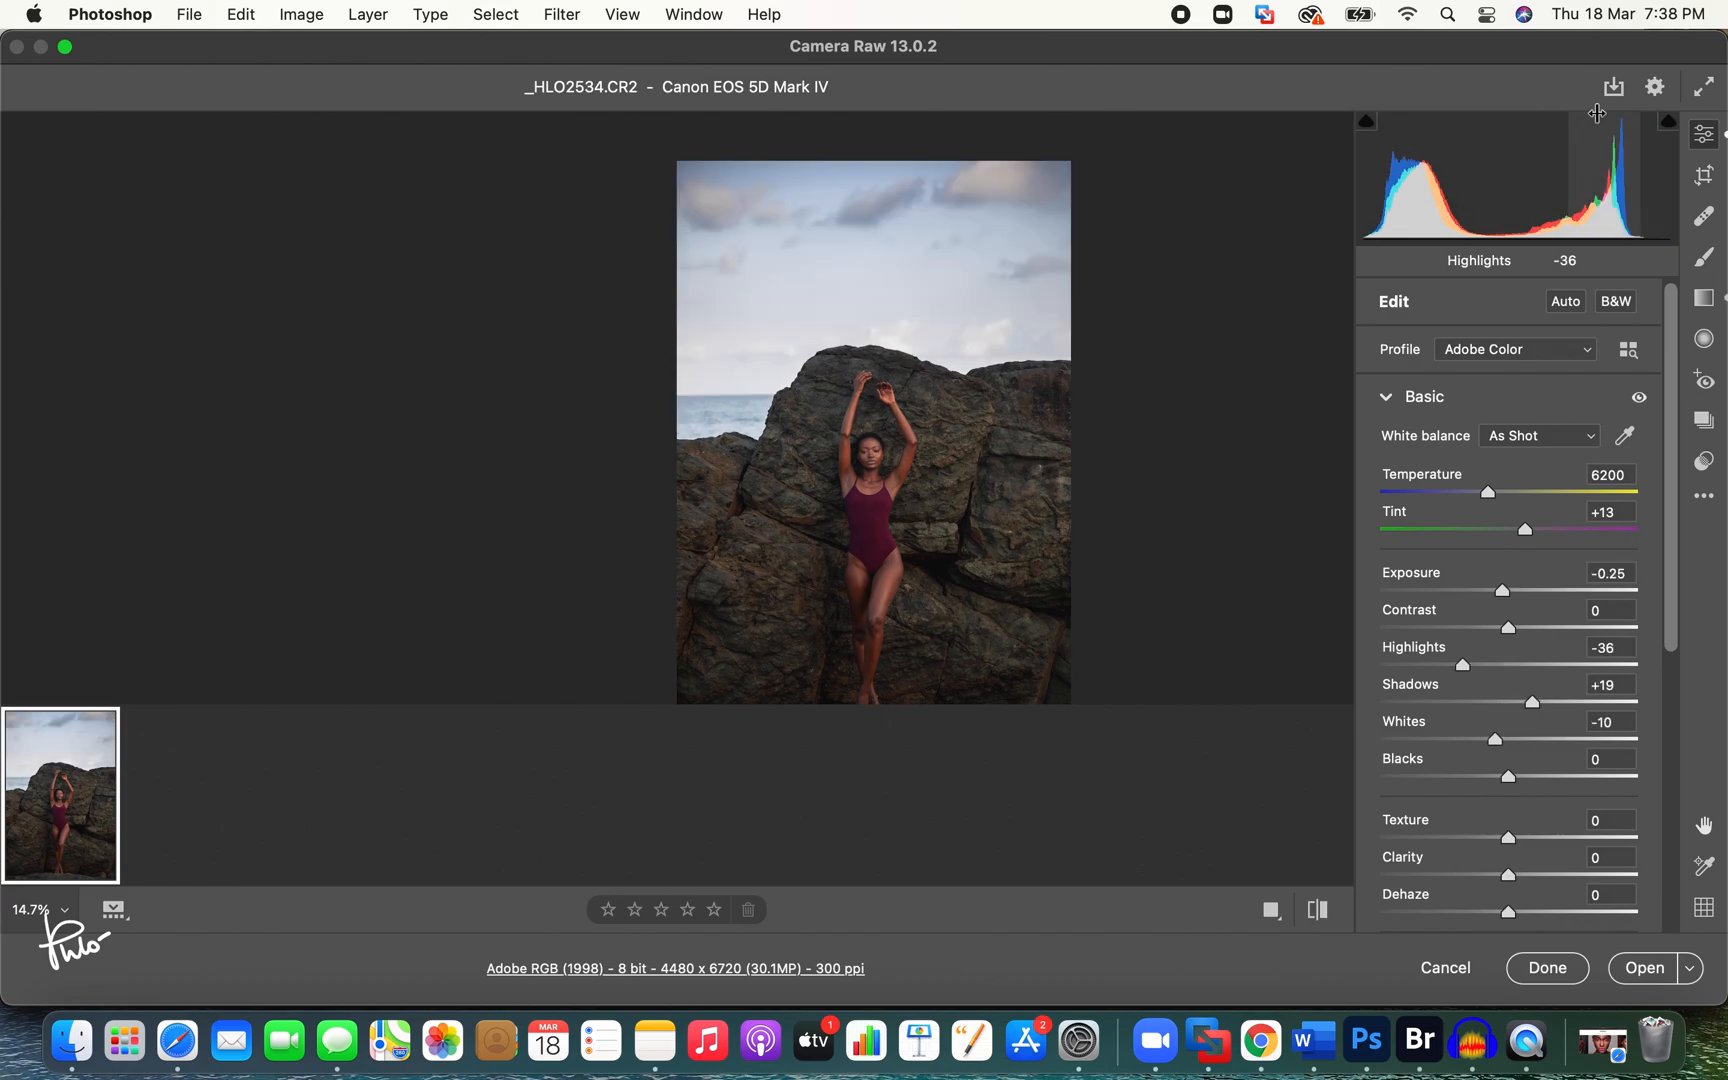
pyautogui.press('\\')
pyautogui.press('\\')
pyautogui.press('\\')
pyautogui.press('\\')
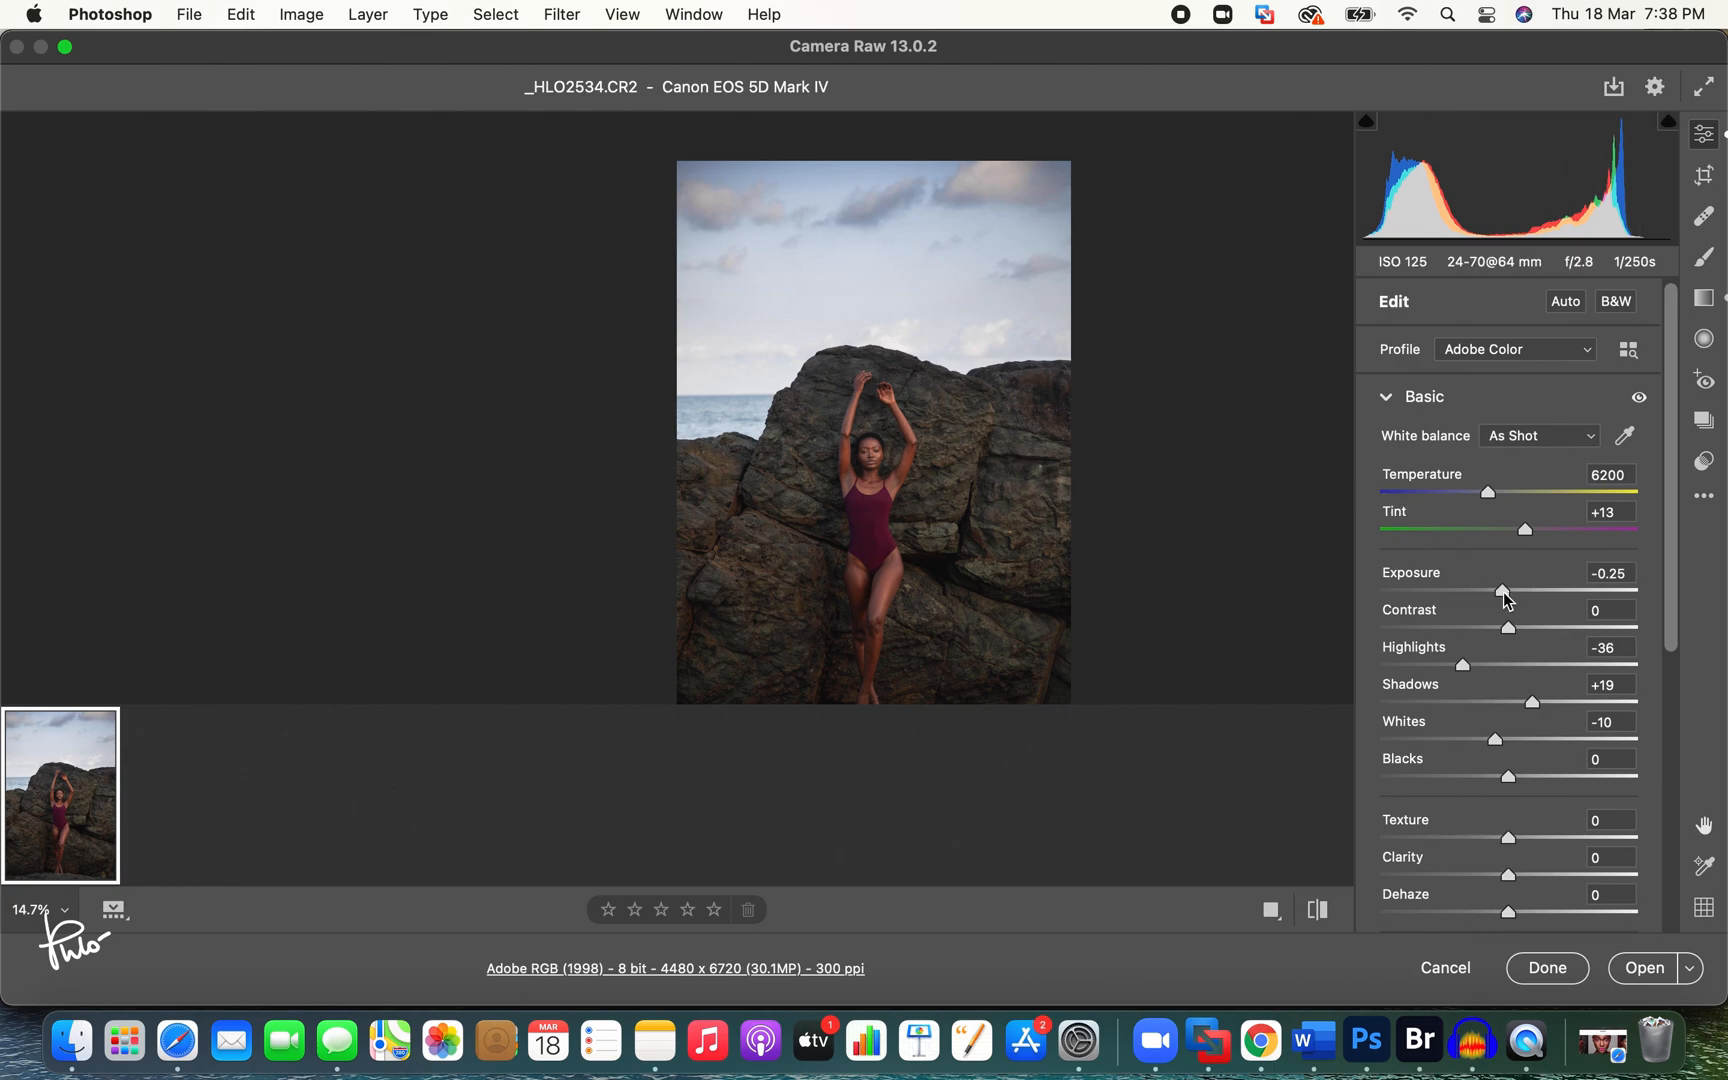
# Step: Set the basic adjustments to Exposure 0.00, Contrast +8, Dehaze +5, Clarity +1 and Blacks -7
pyautogui.moveTo(1503, 590); pyautogui.dragTo(1508, 589)
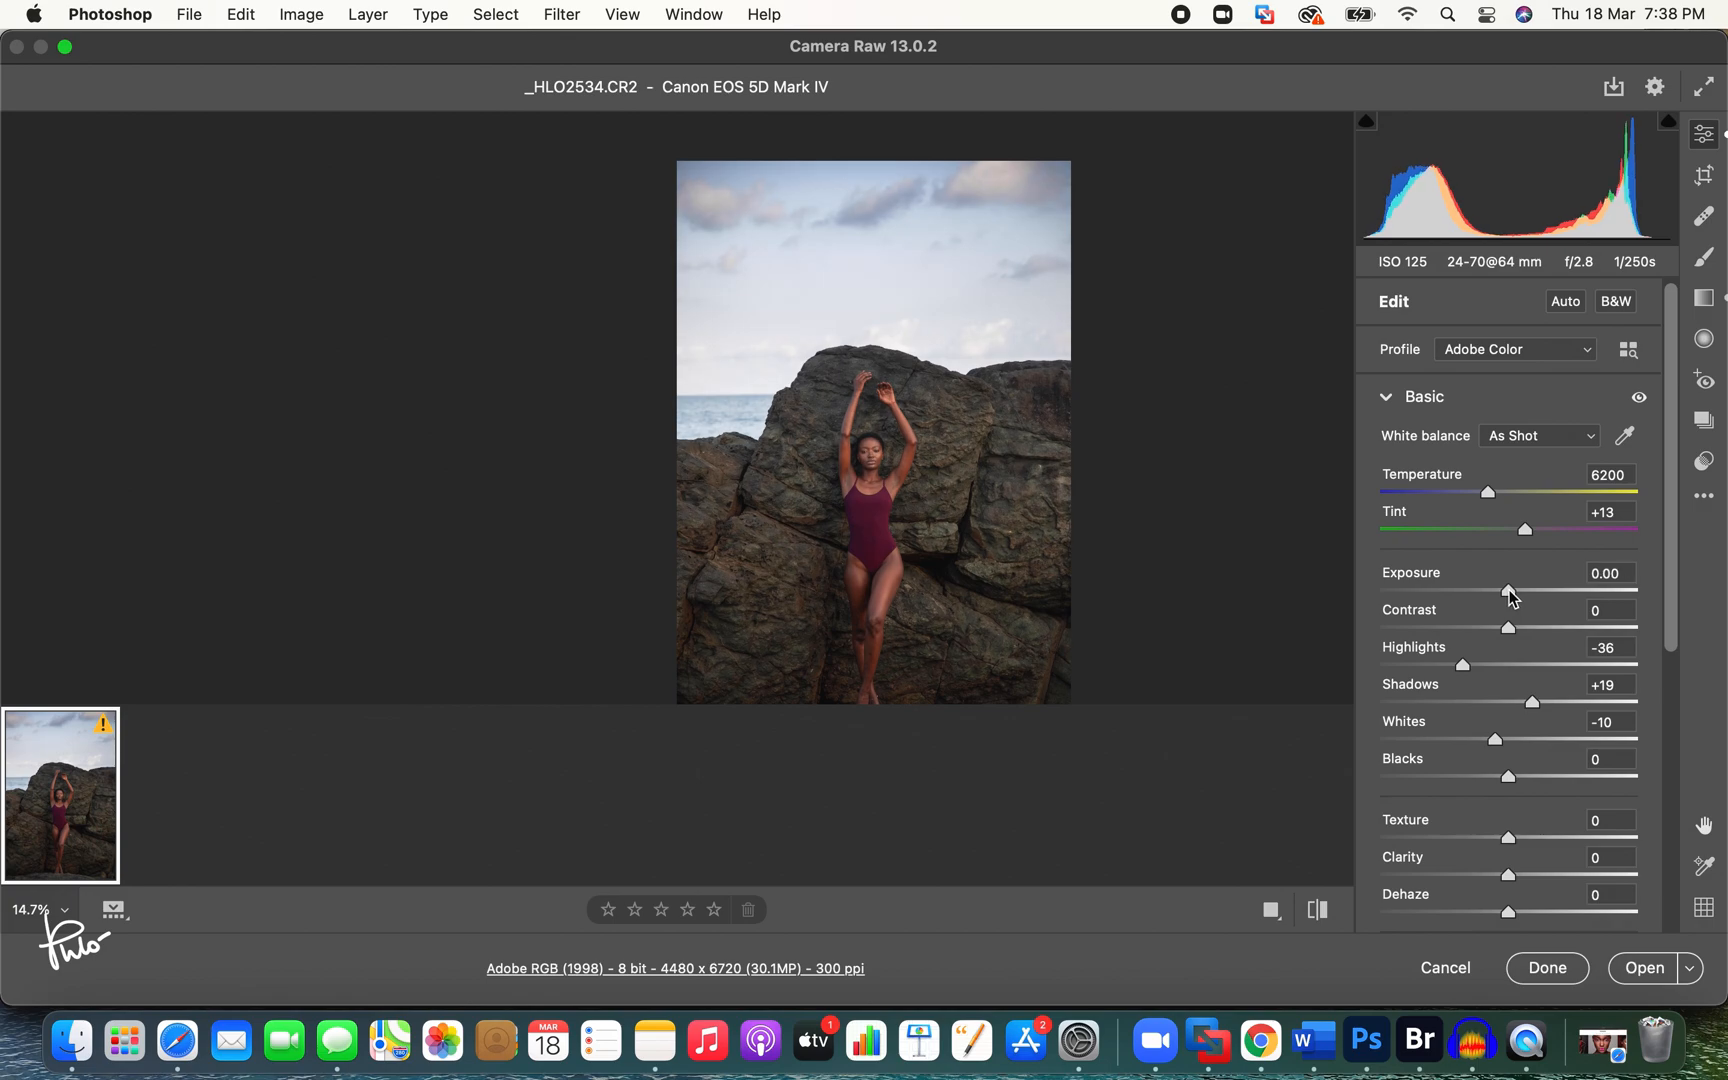
pyautogui.click(1510, 592)
pyautogui.moveTo(1512, 626); pyautogui.dragTo(1514, 626)
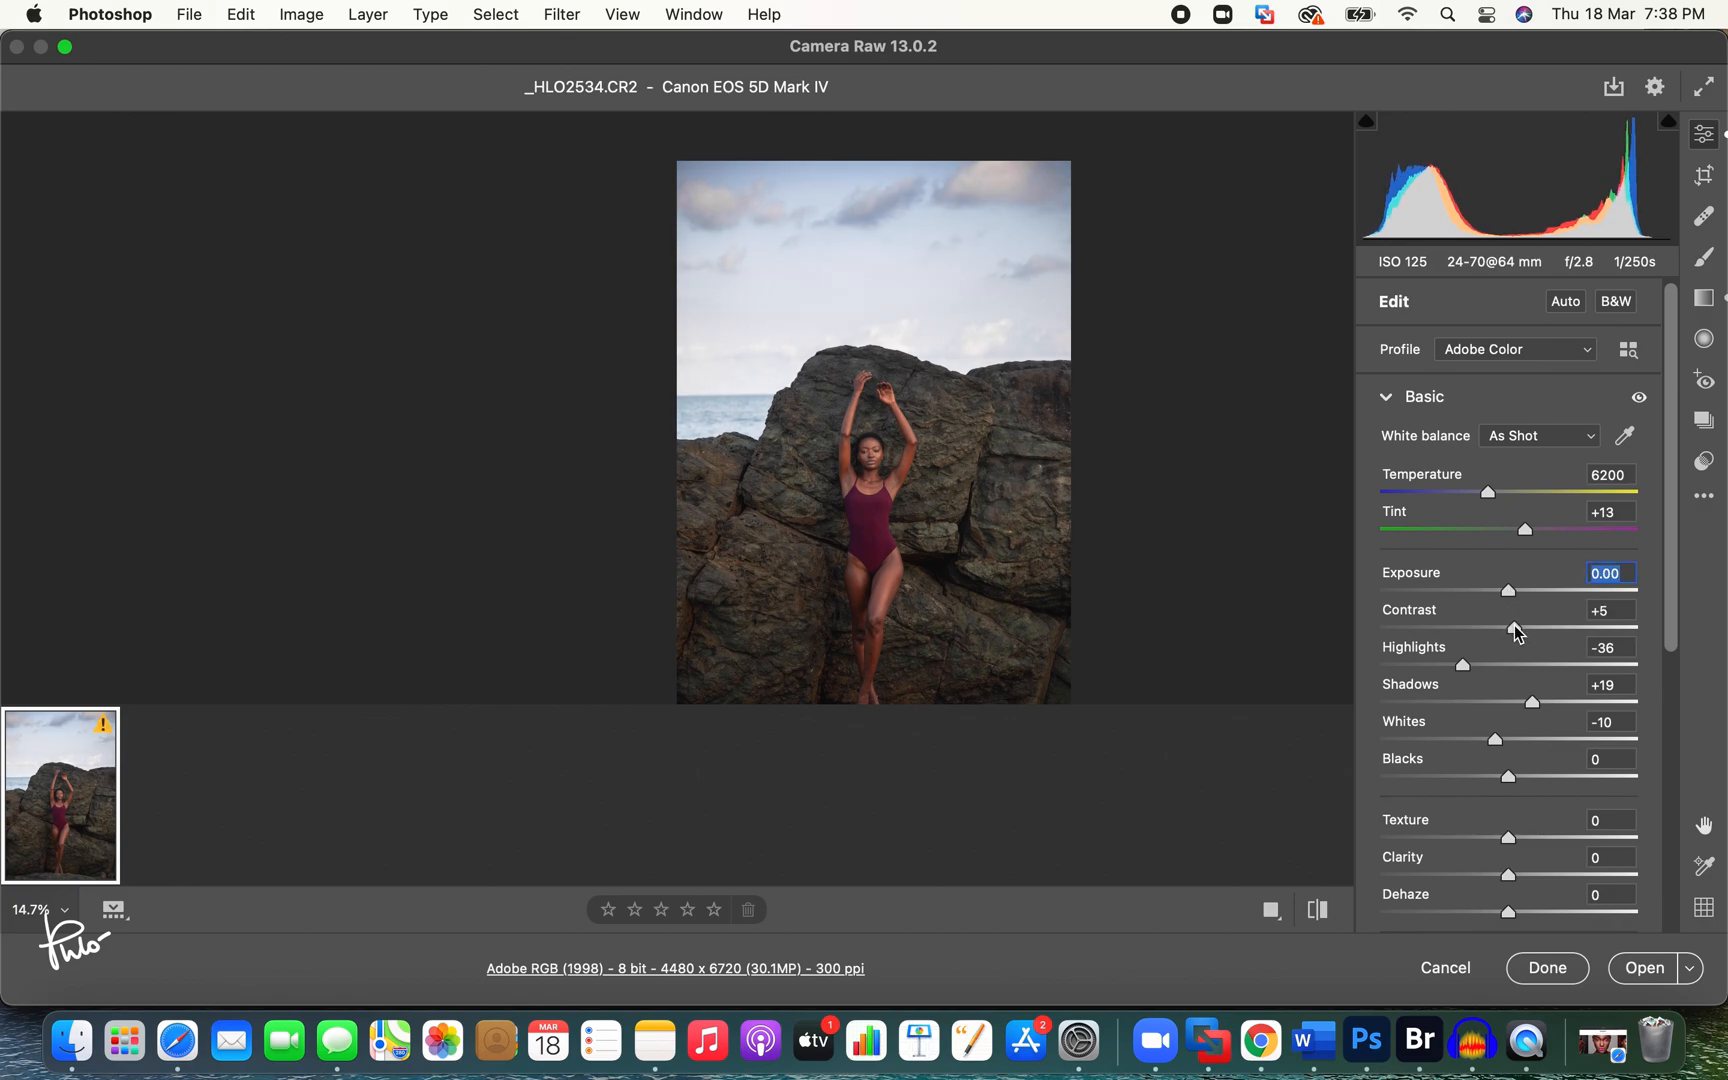
pyautogui.moveTo(1509, 912); pyautogui.dragTo(1512, 872)
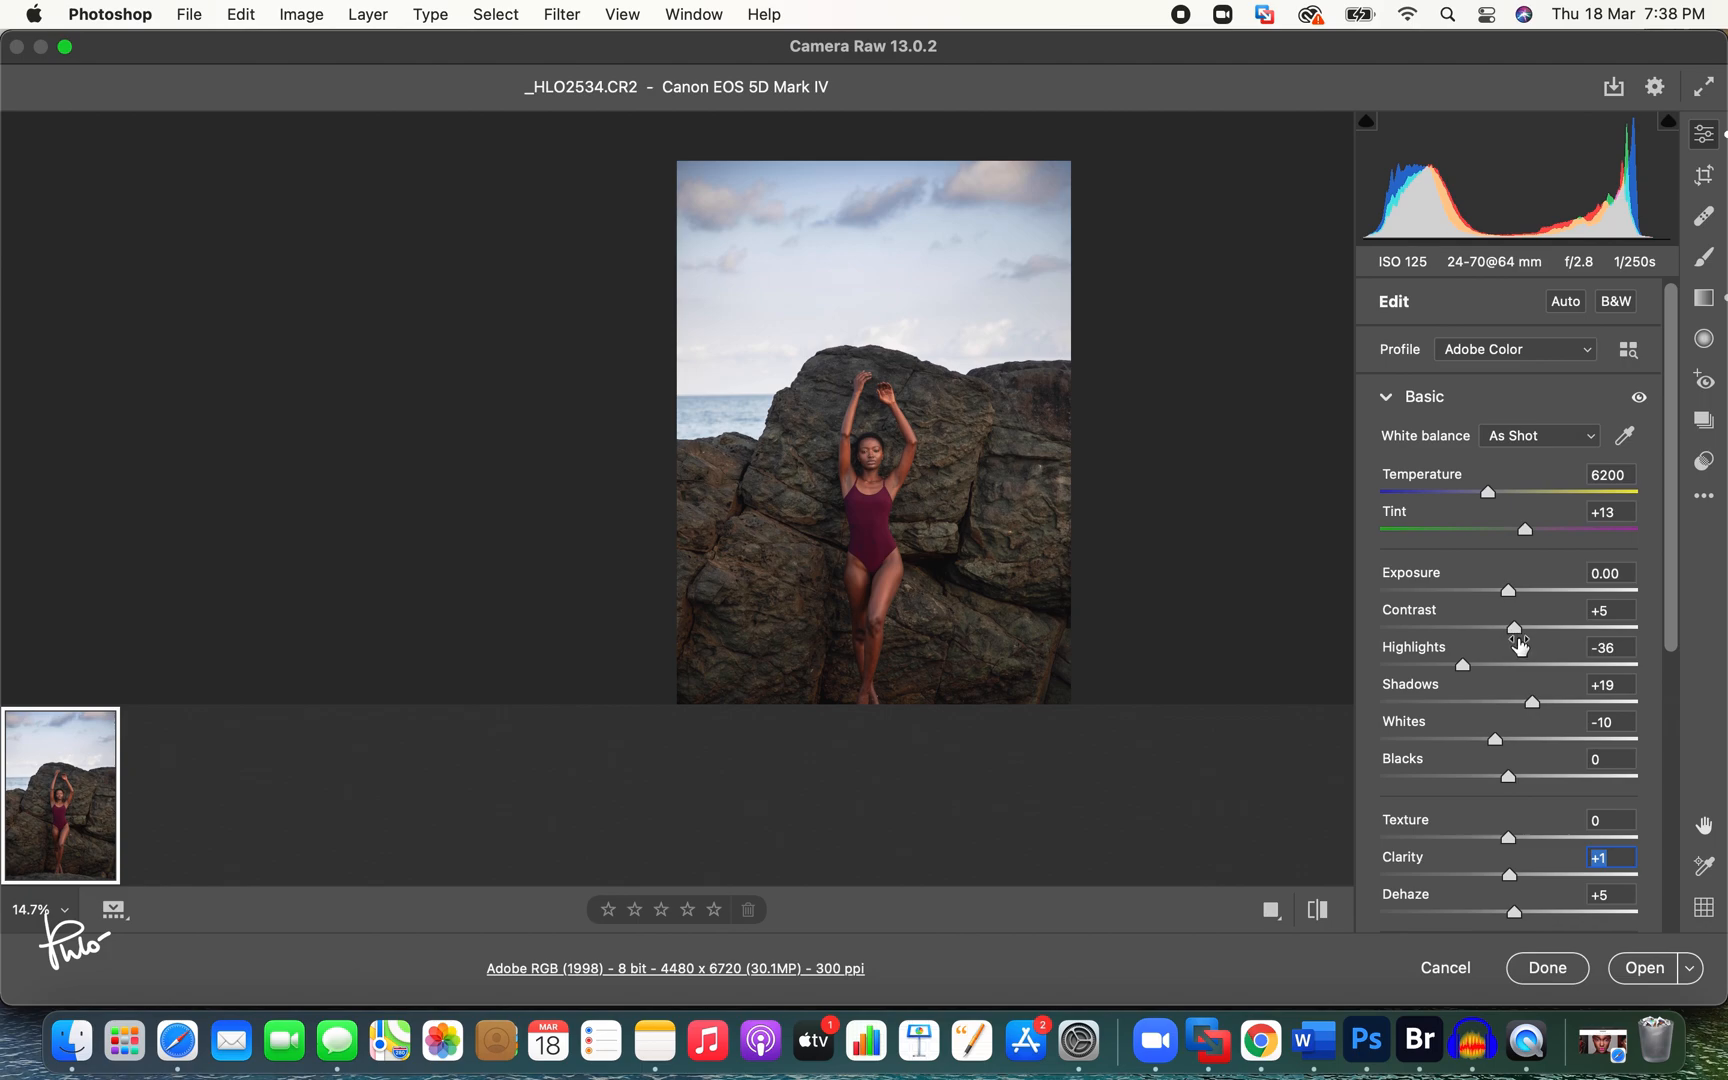
pyautogui.moveTo(1519, 629); pyautogui.dragTo(1521, 626)
pyautogui.moveTo(1507, 776)
pyautogui.mouseDown()
pyautogui.moveTo(1496, 787)
pyautogui.moveTo(1480, 757)
pyautogui.mouseUp()
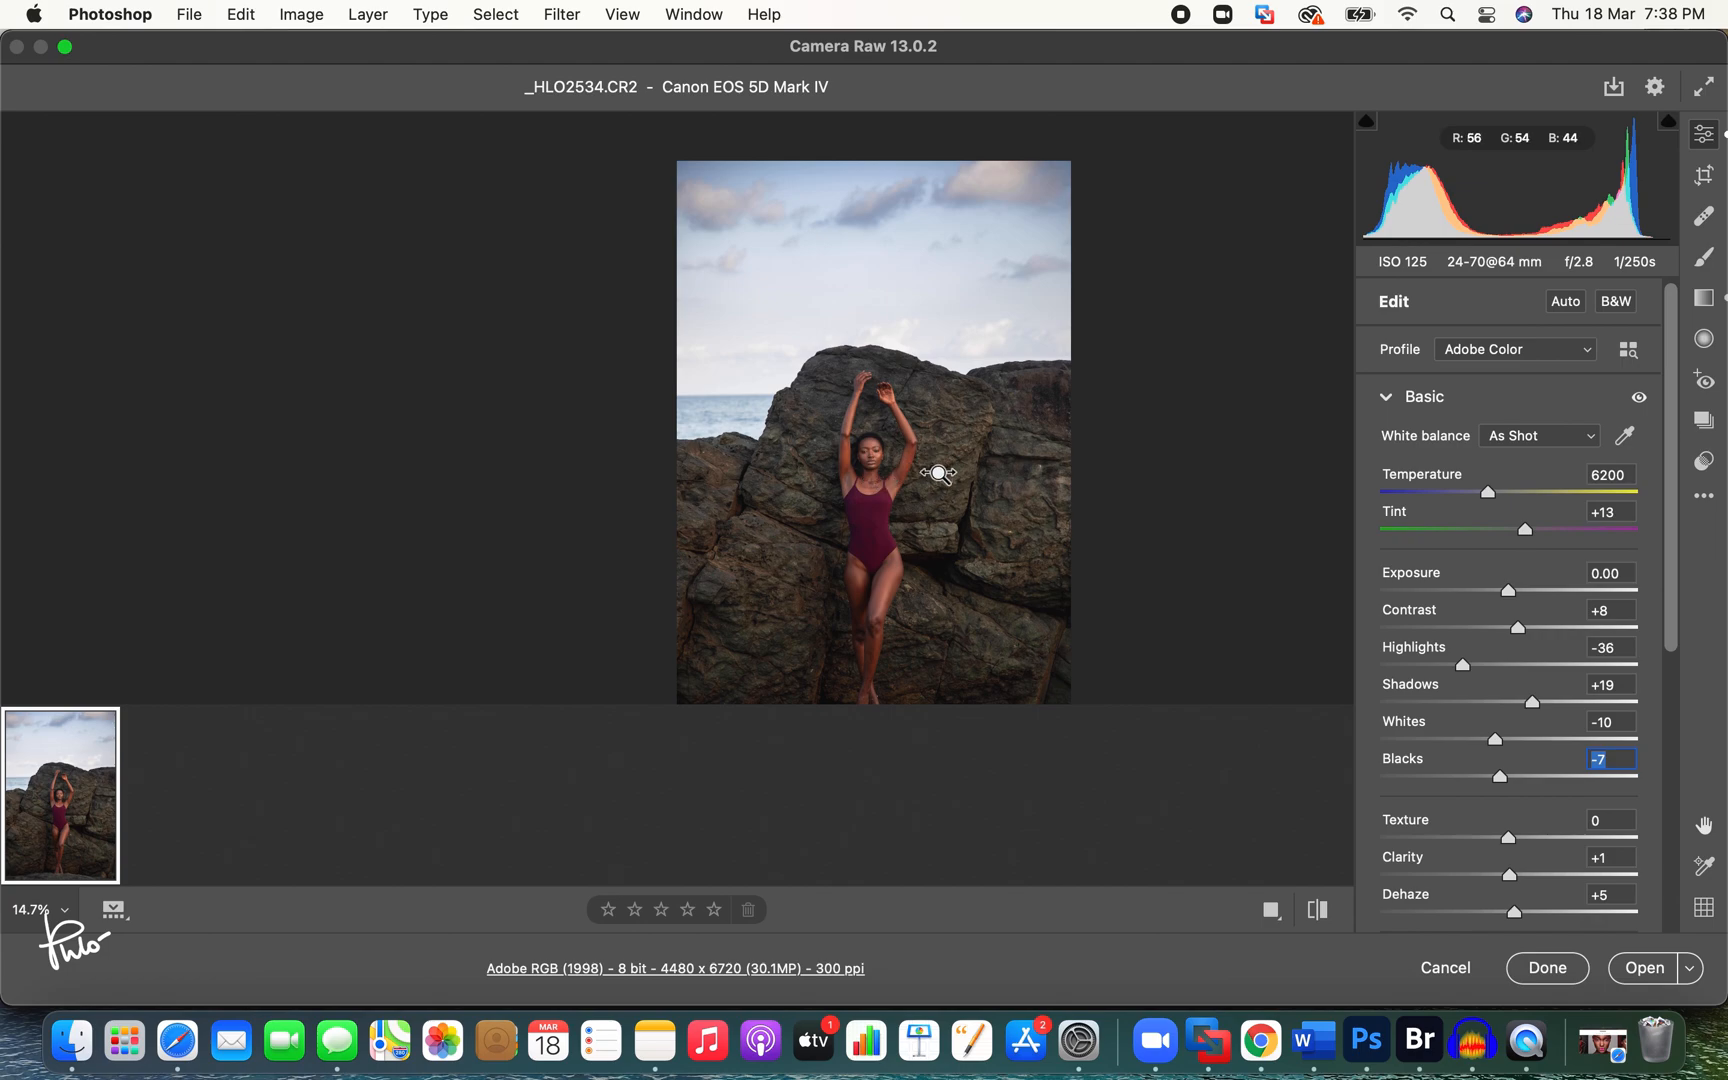
# Step: Enable the lens profile corrections and set their Vignette correction amount to 13
pyautogui.moveTo(908, 432); pyautogui.dragTo(833, 567)
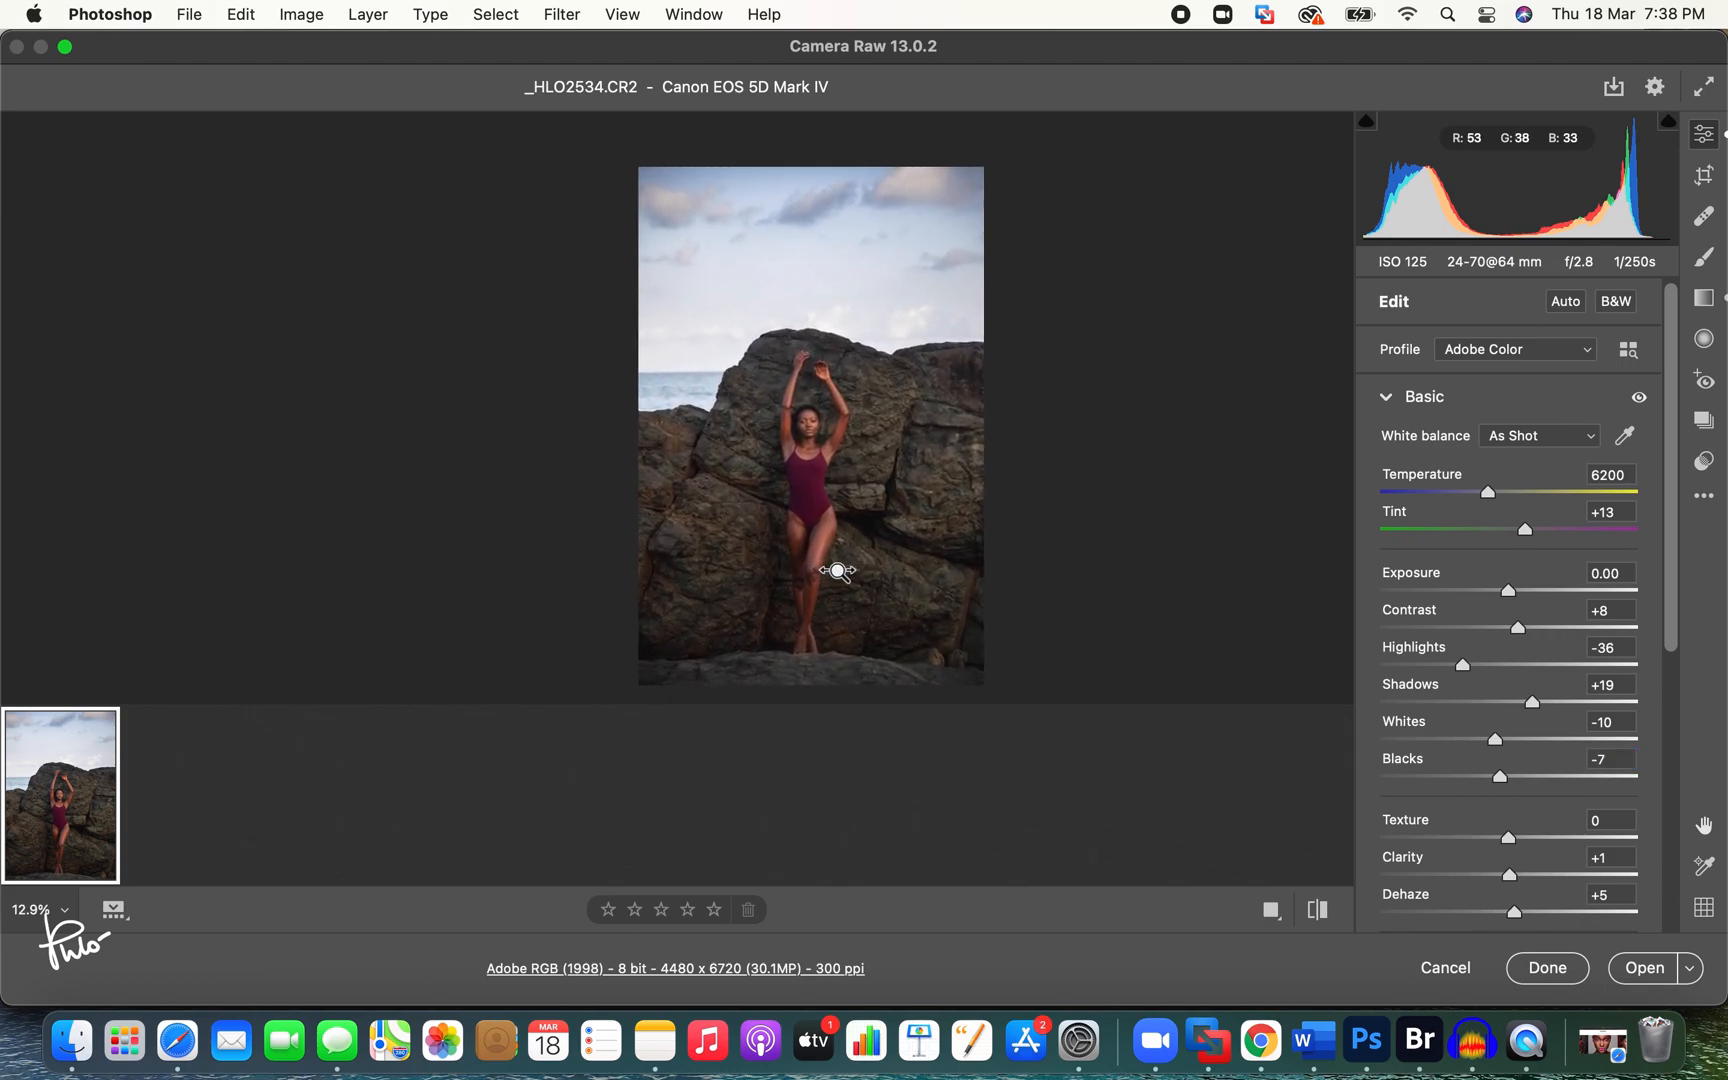
pyautogui.moveTo(1663, 510); pyautogui.dragTo(1651, 795)
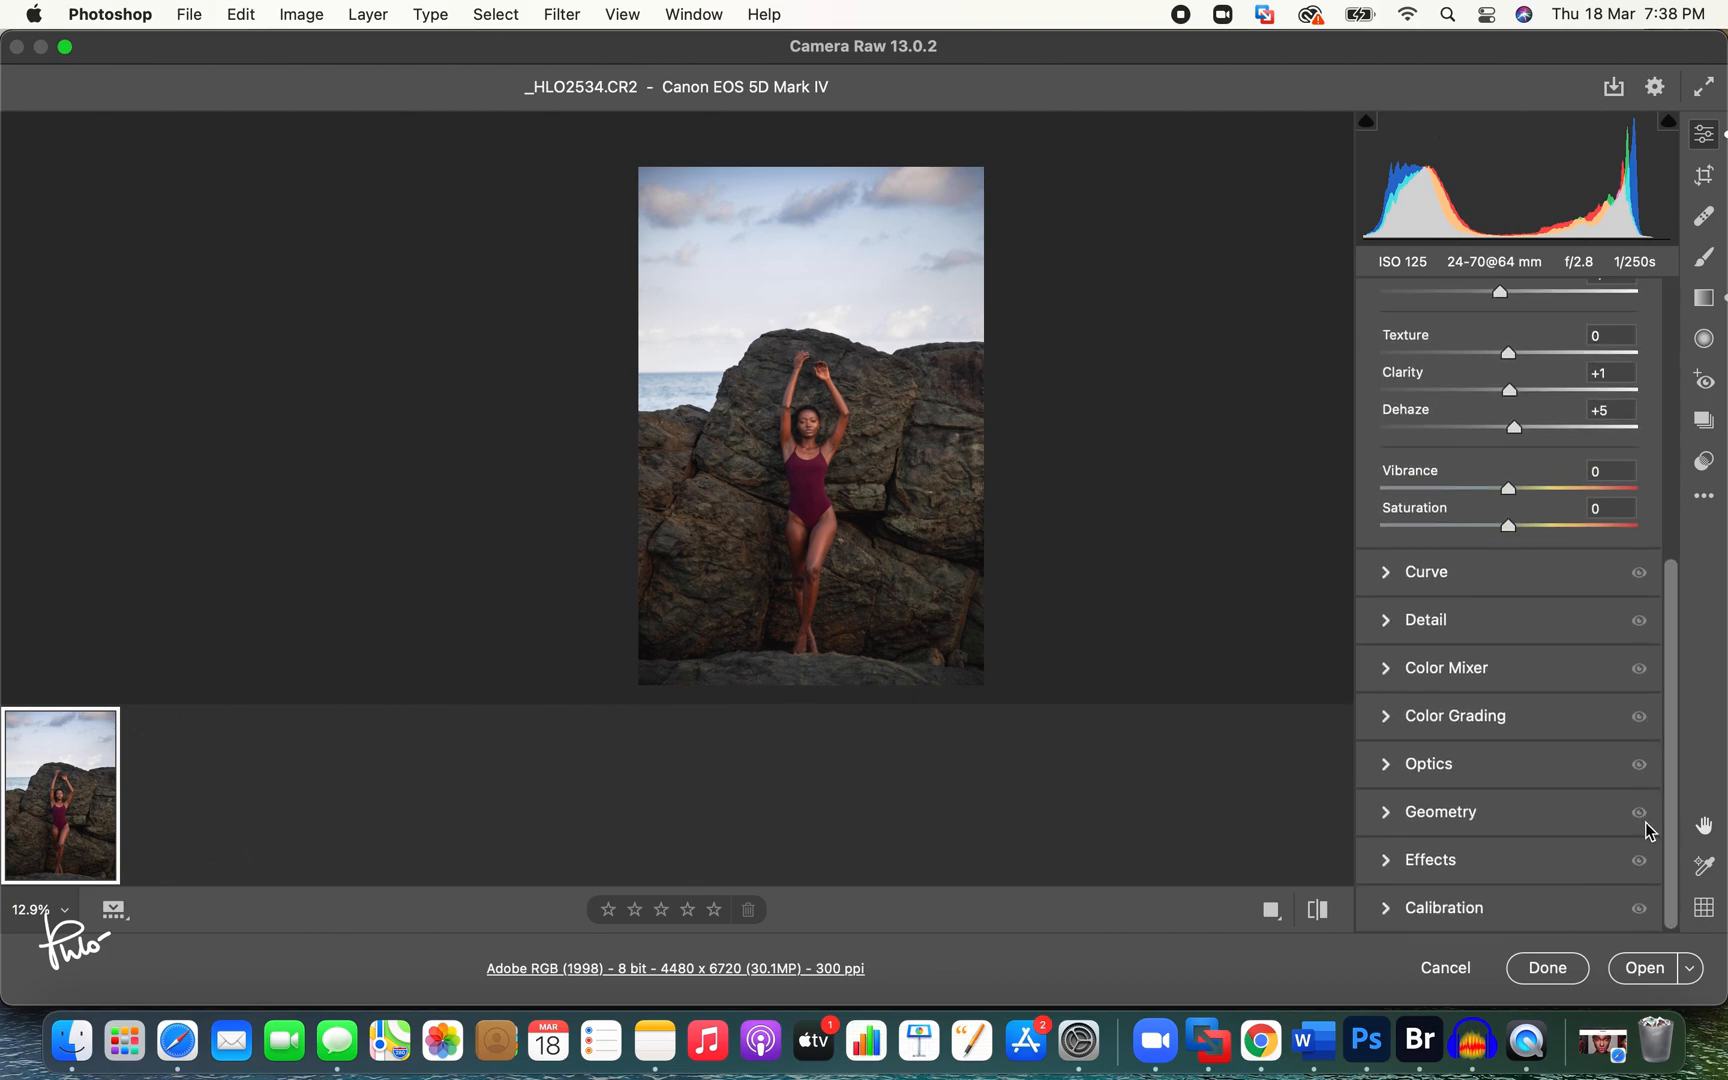
pyautogui.click(1385, 765)
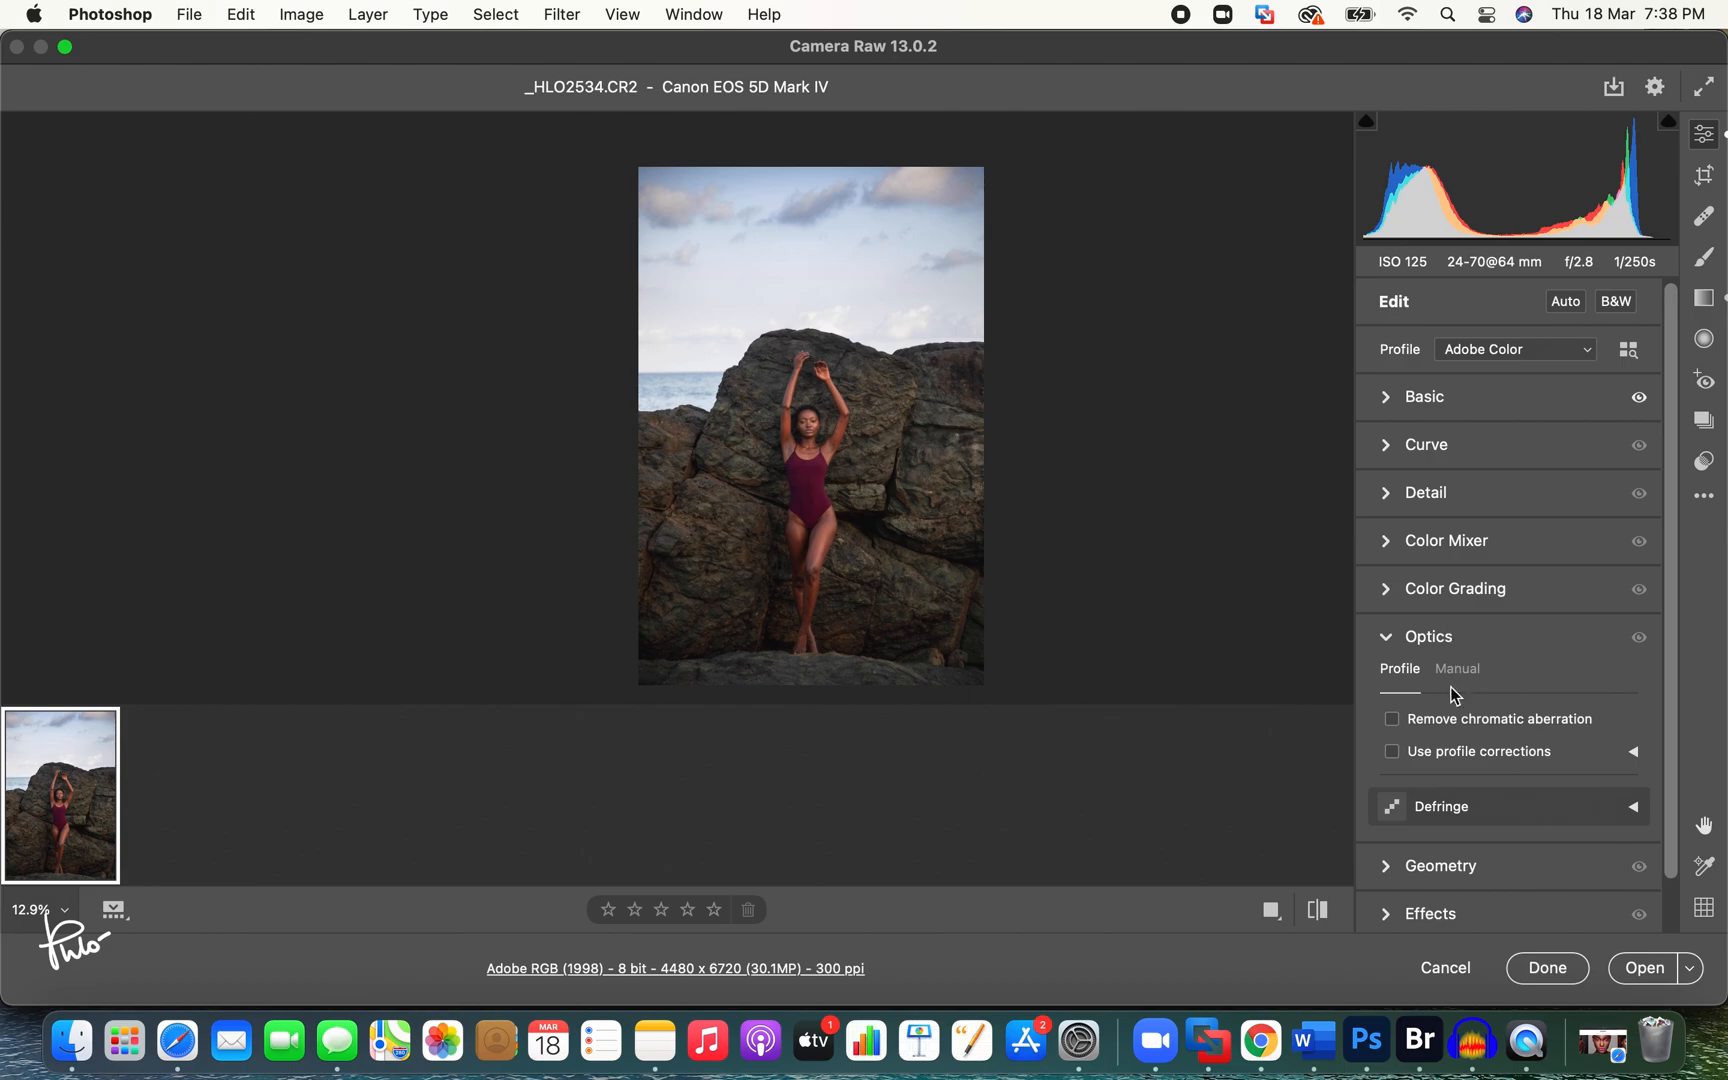
pyautogui.click(1391, 752)
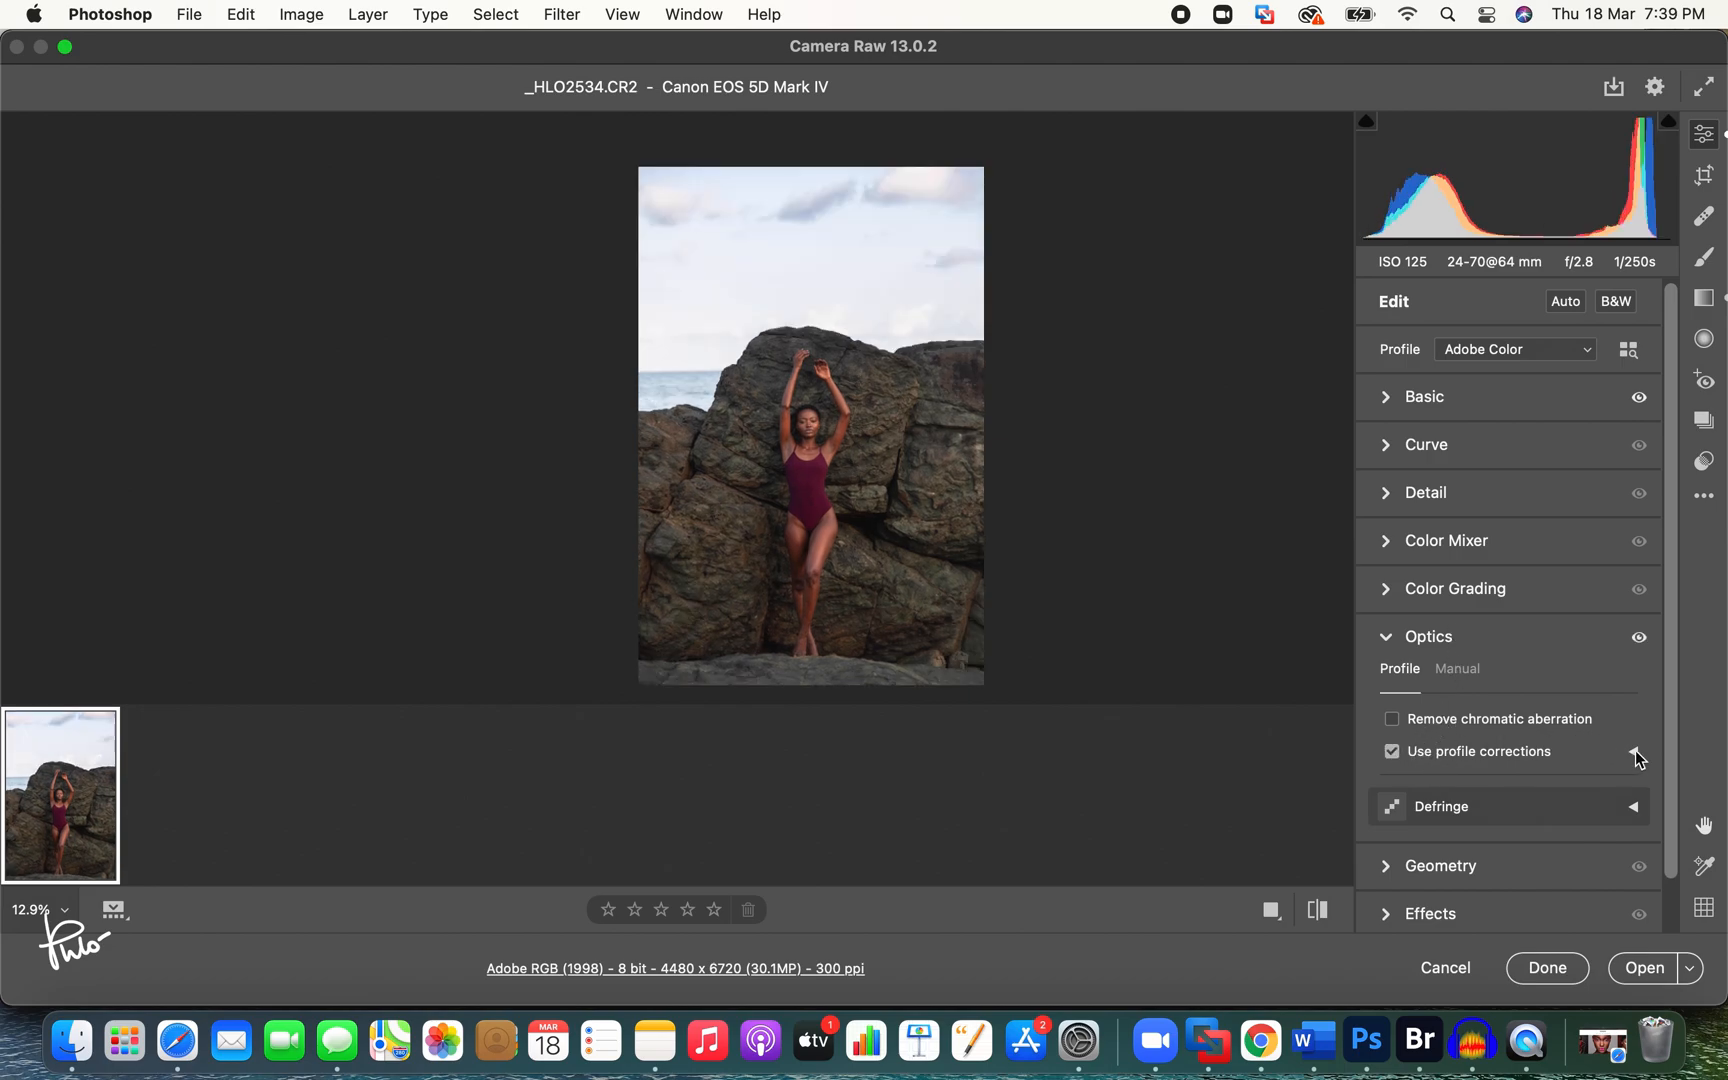
pyautogui.click(1634, 752)
pyautogui.moveTo(1673, 688); pyautogui.dragTo(1661, 862)
pyautogui.moveTo(1507, 778); pyautogui.dragTo(1399, 791)
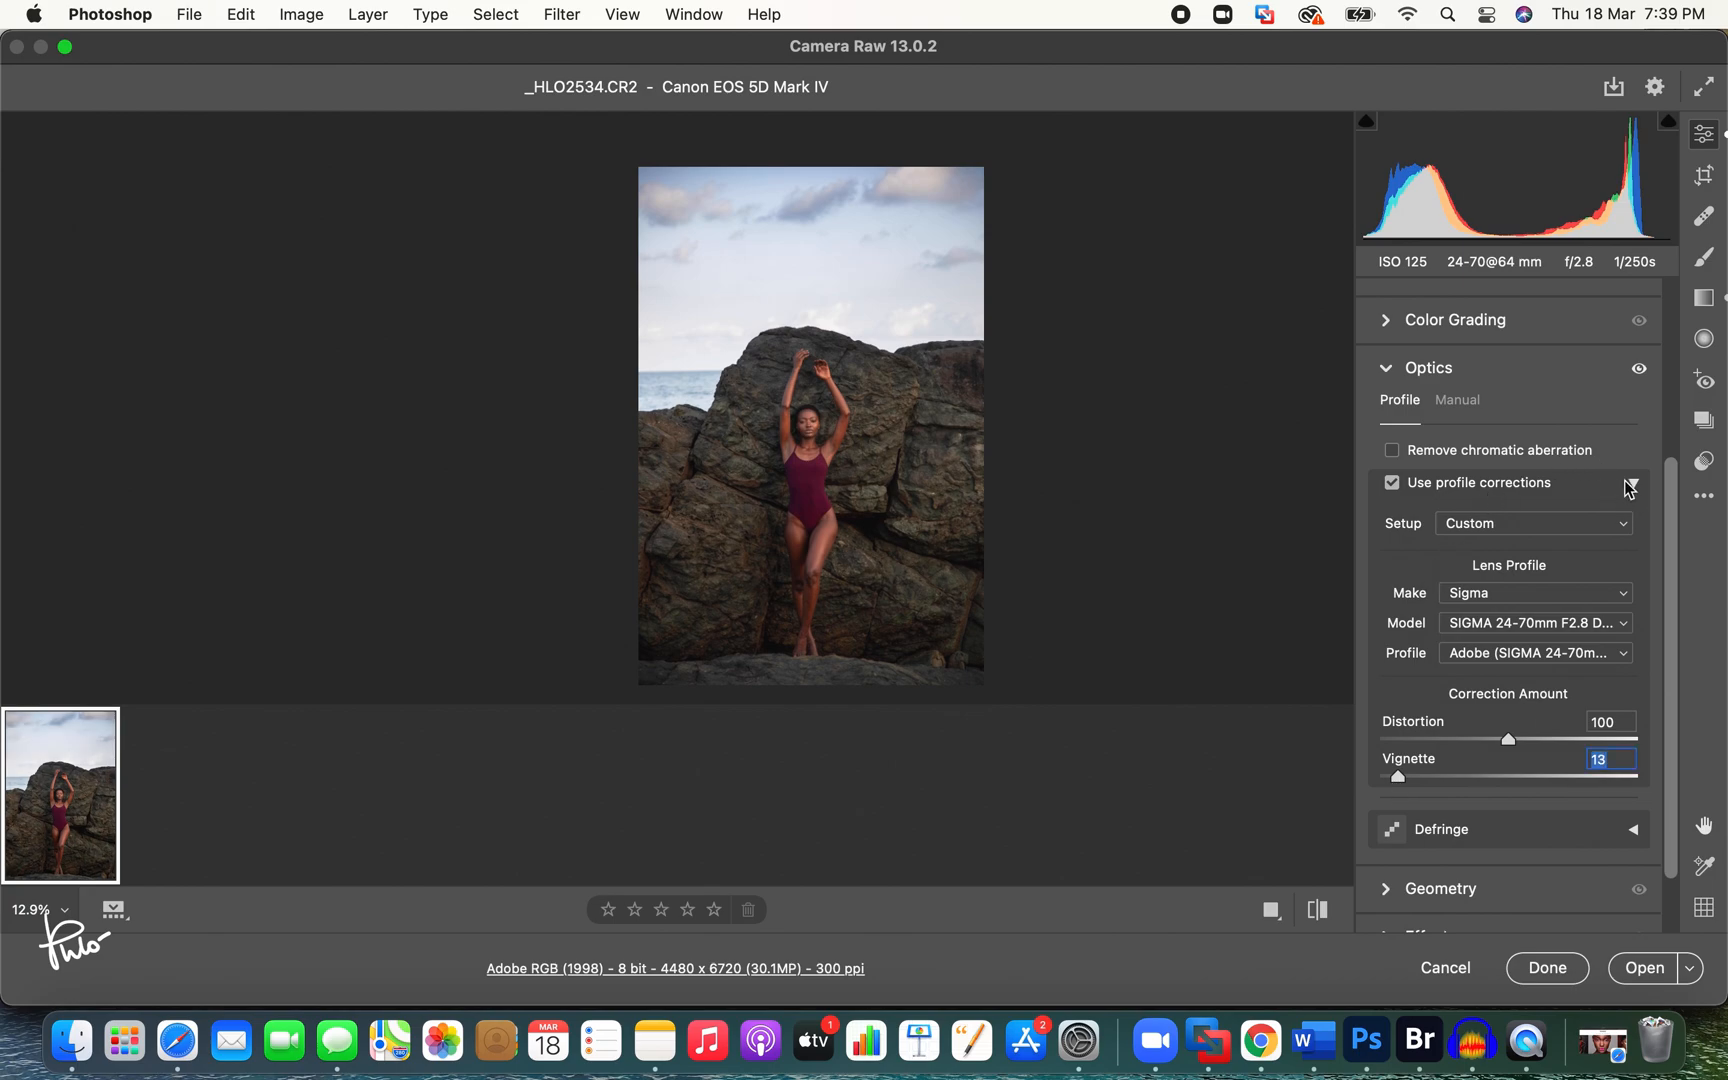
pyautogui.scroll(1, 1670, 488)
pyautogui.click(1431, 418)
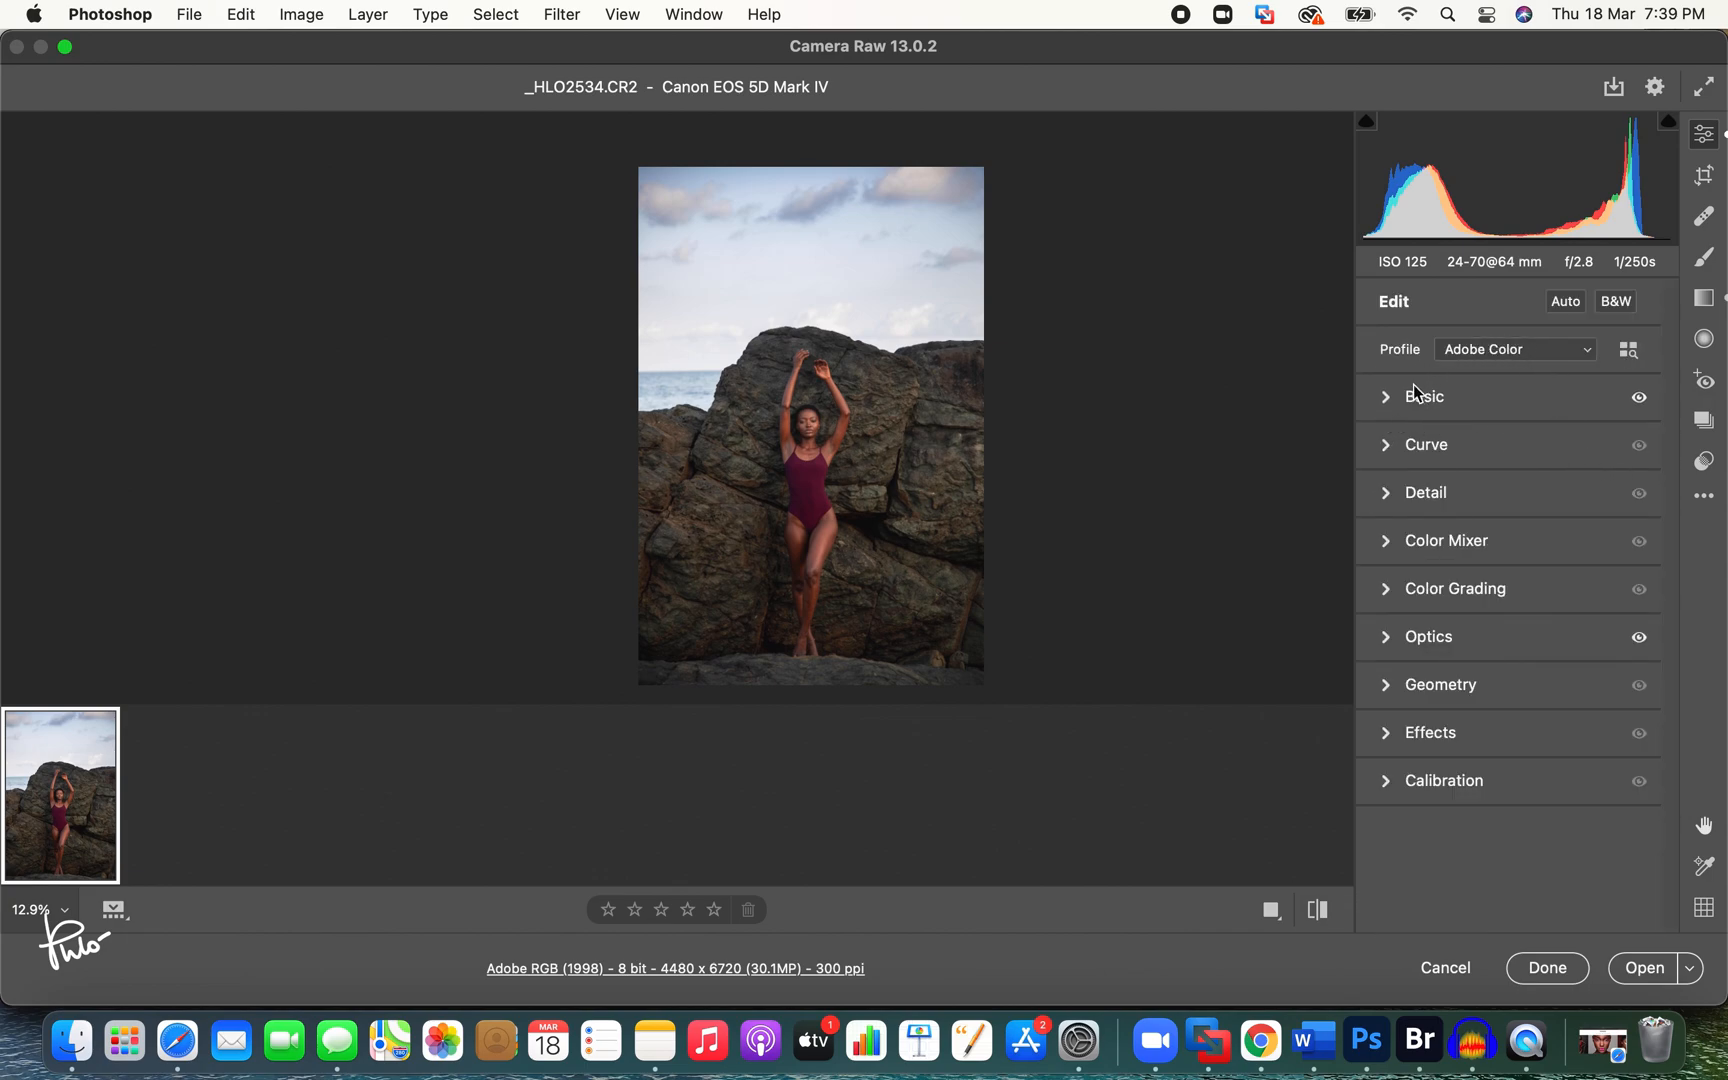
# Step: Browse the Camera Matching profiles, apply Camera Faithful to the photo, and return to the general edits
pyautogui.click(1474, 350)
pyautogui.click(1578, 352)
pyautogui.click(1584, 352)
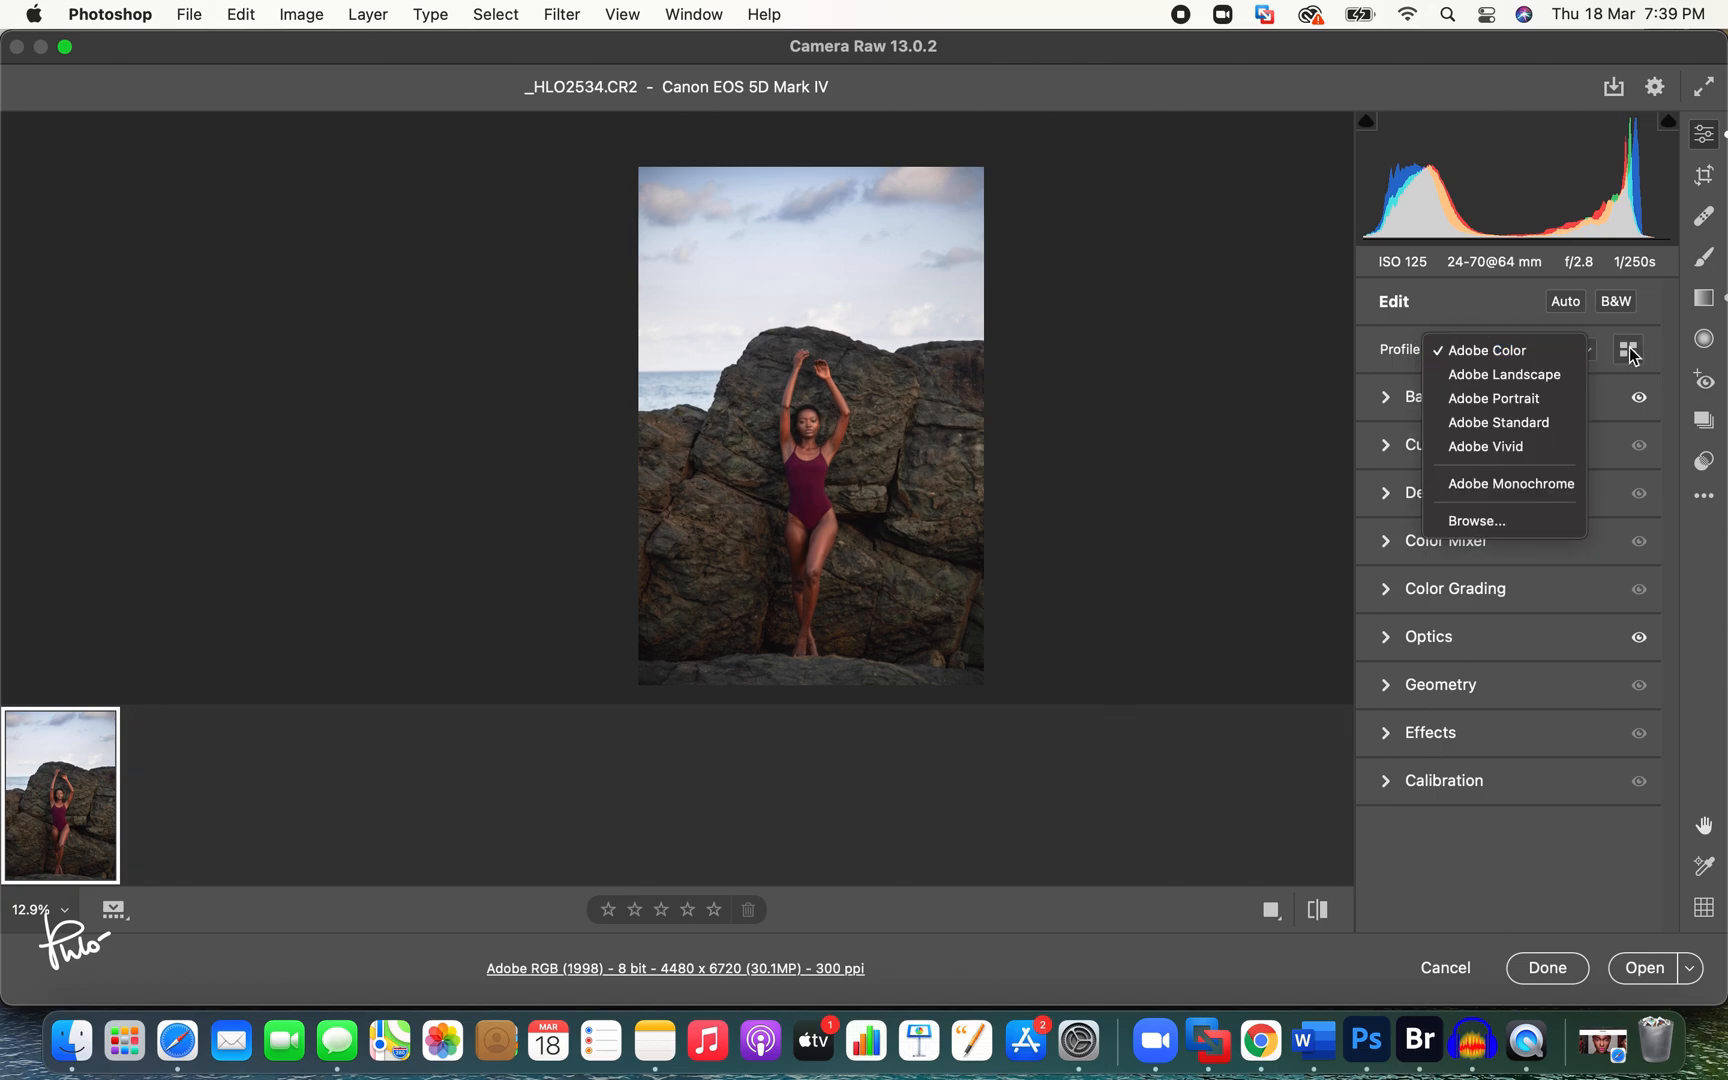
pyautogui.click(1626, 350)
pyautogui.moveTo(1666, 397); pyautogui.dragTo(1639, 728)
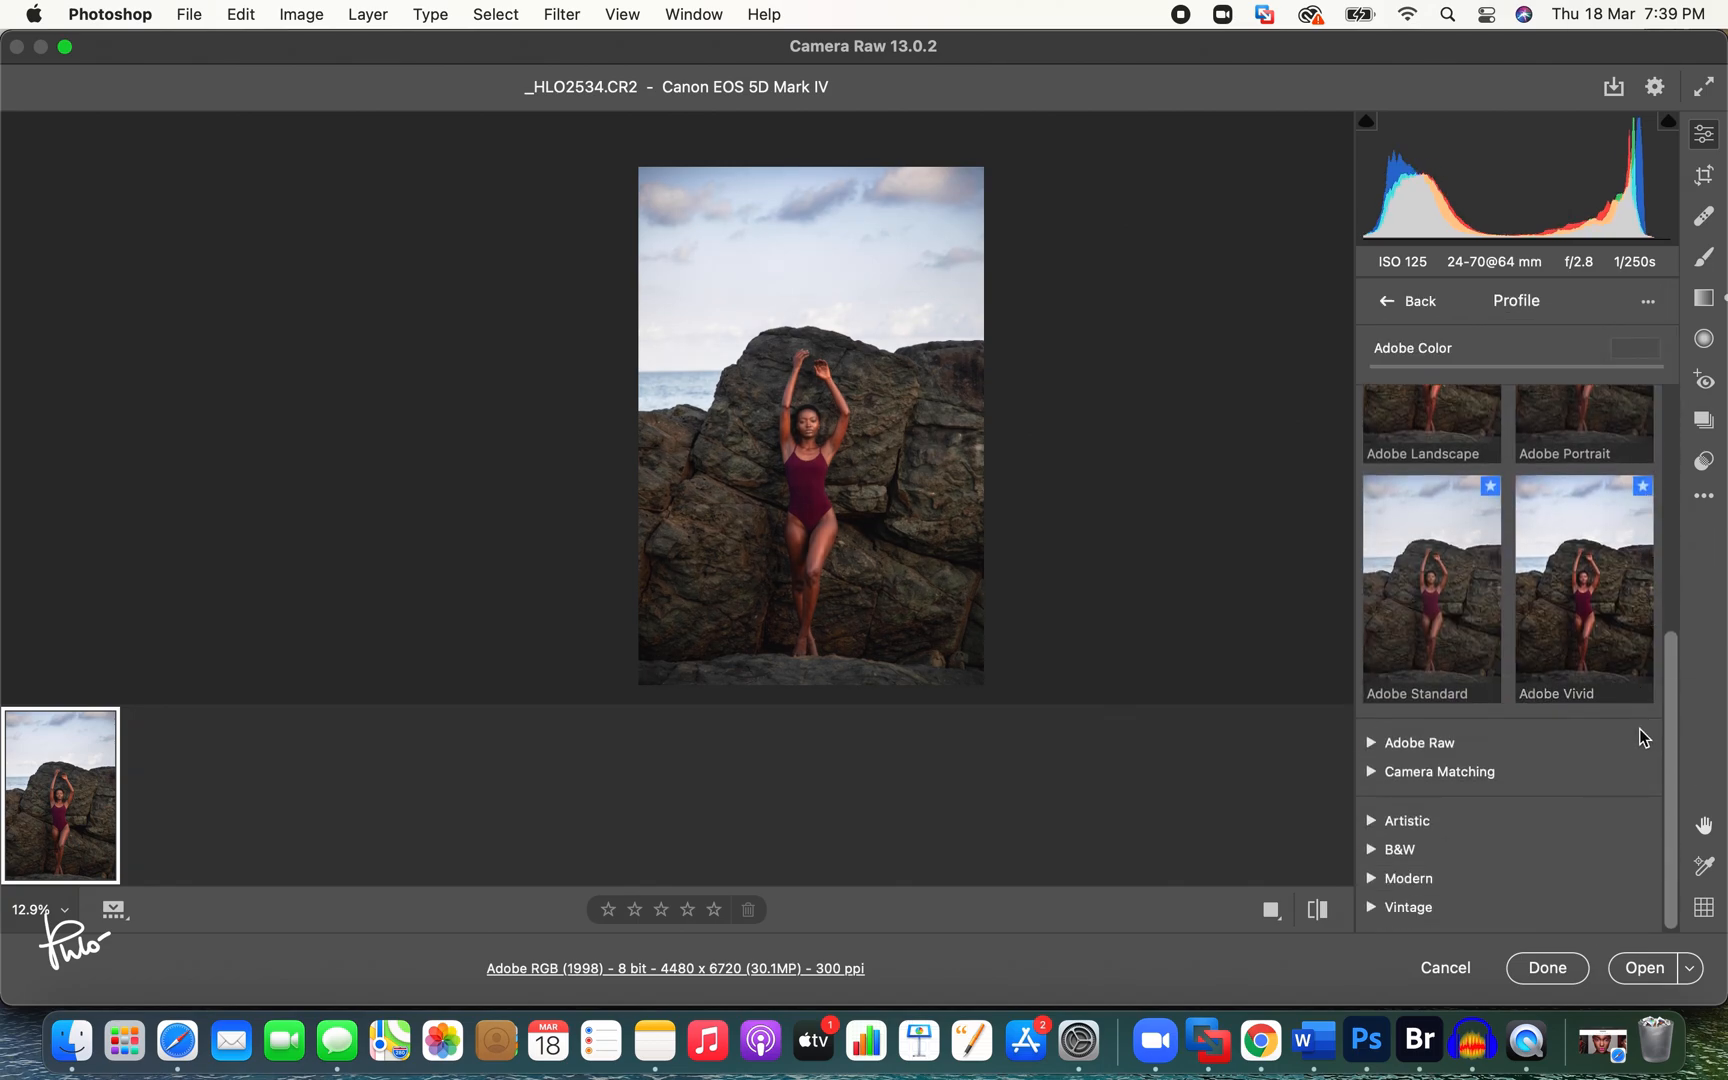
pyautogui.click(1374, 782)
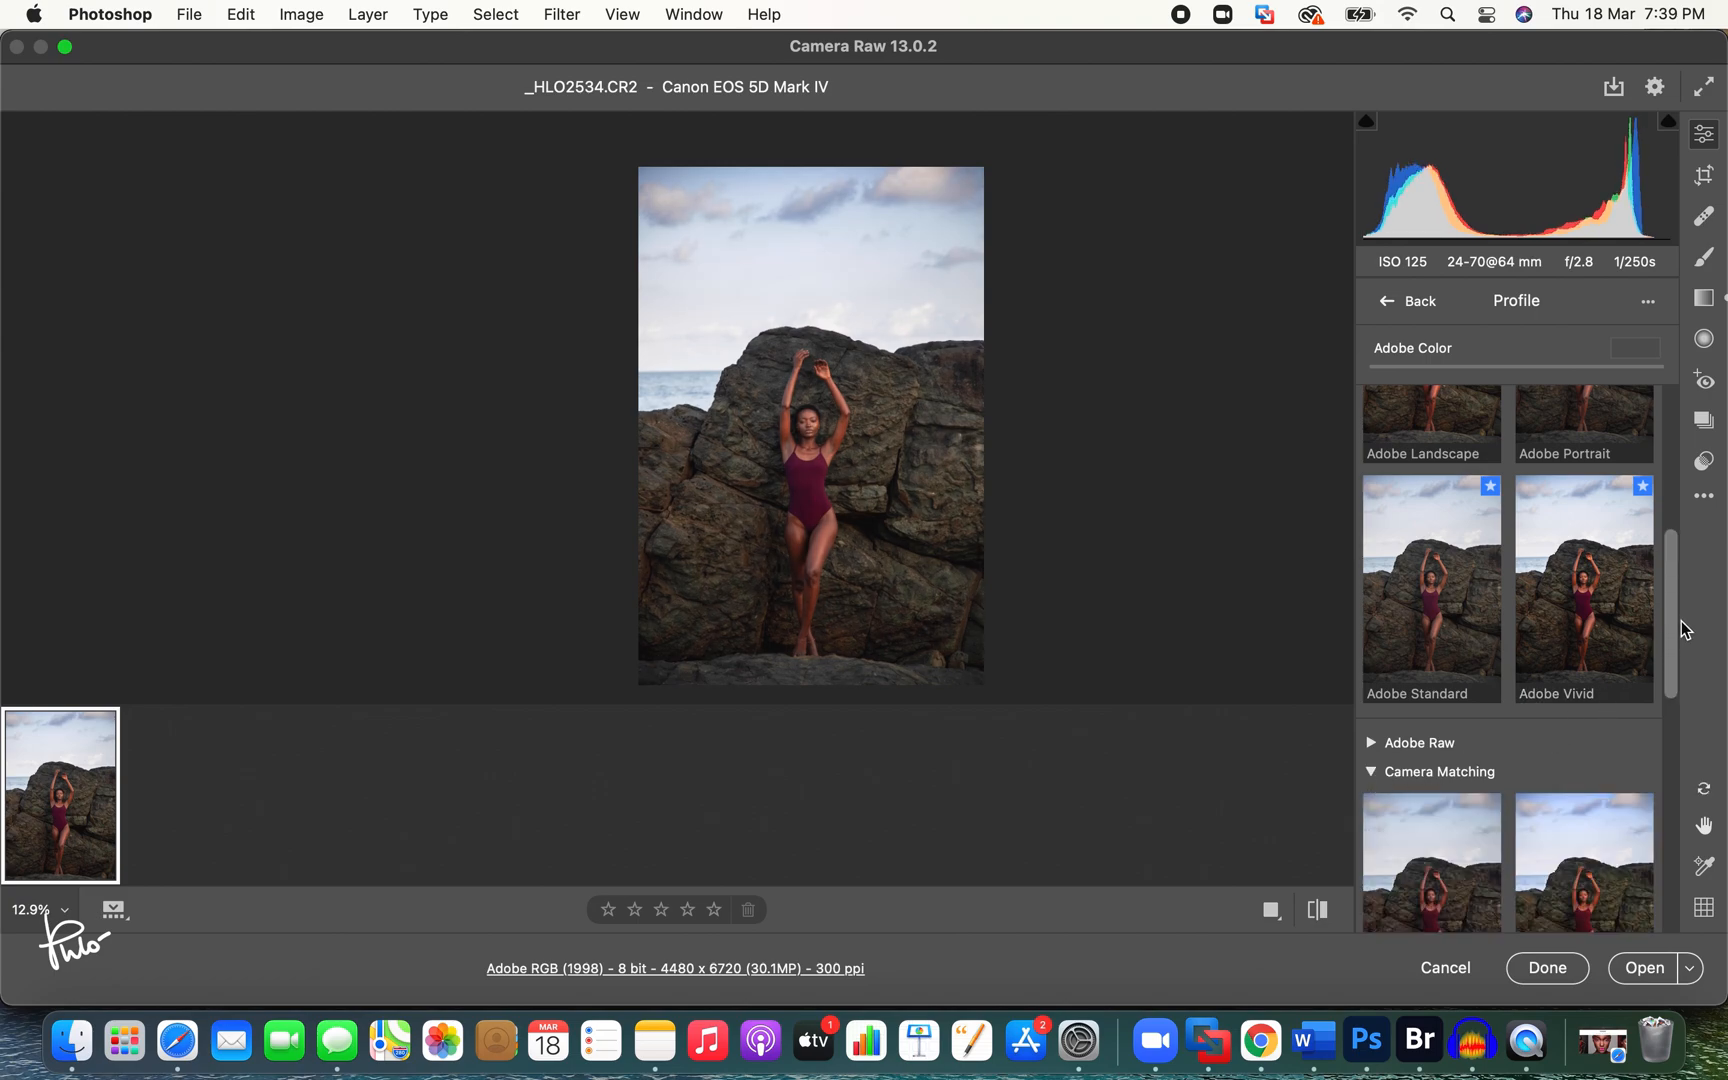
pyautogui.moveTo(1673, 635); pyautogui.dragTo(1666, 747)
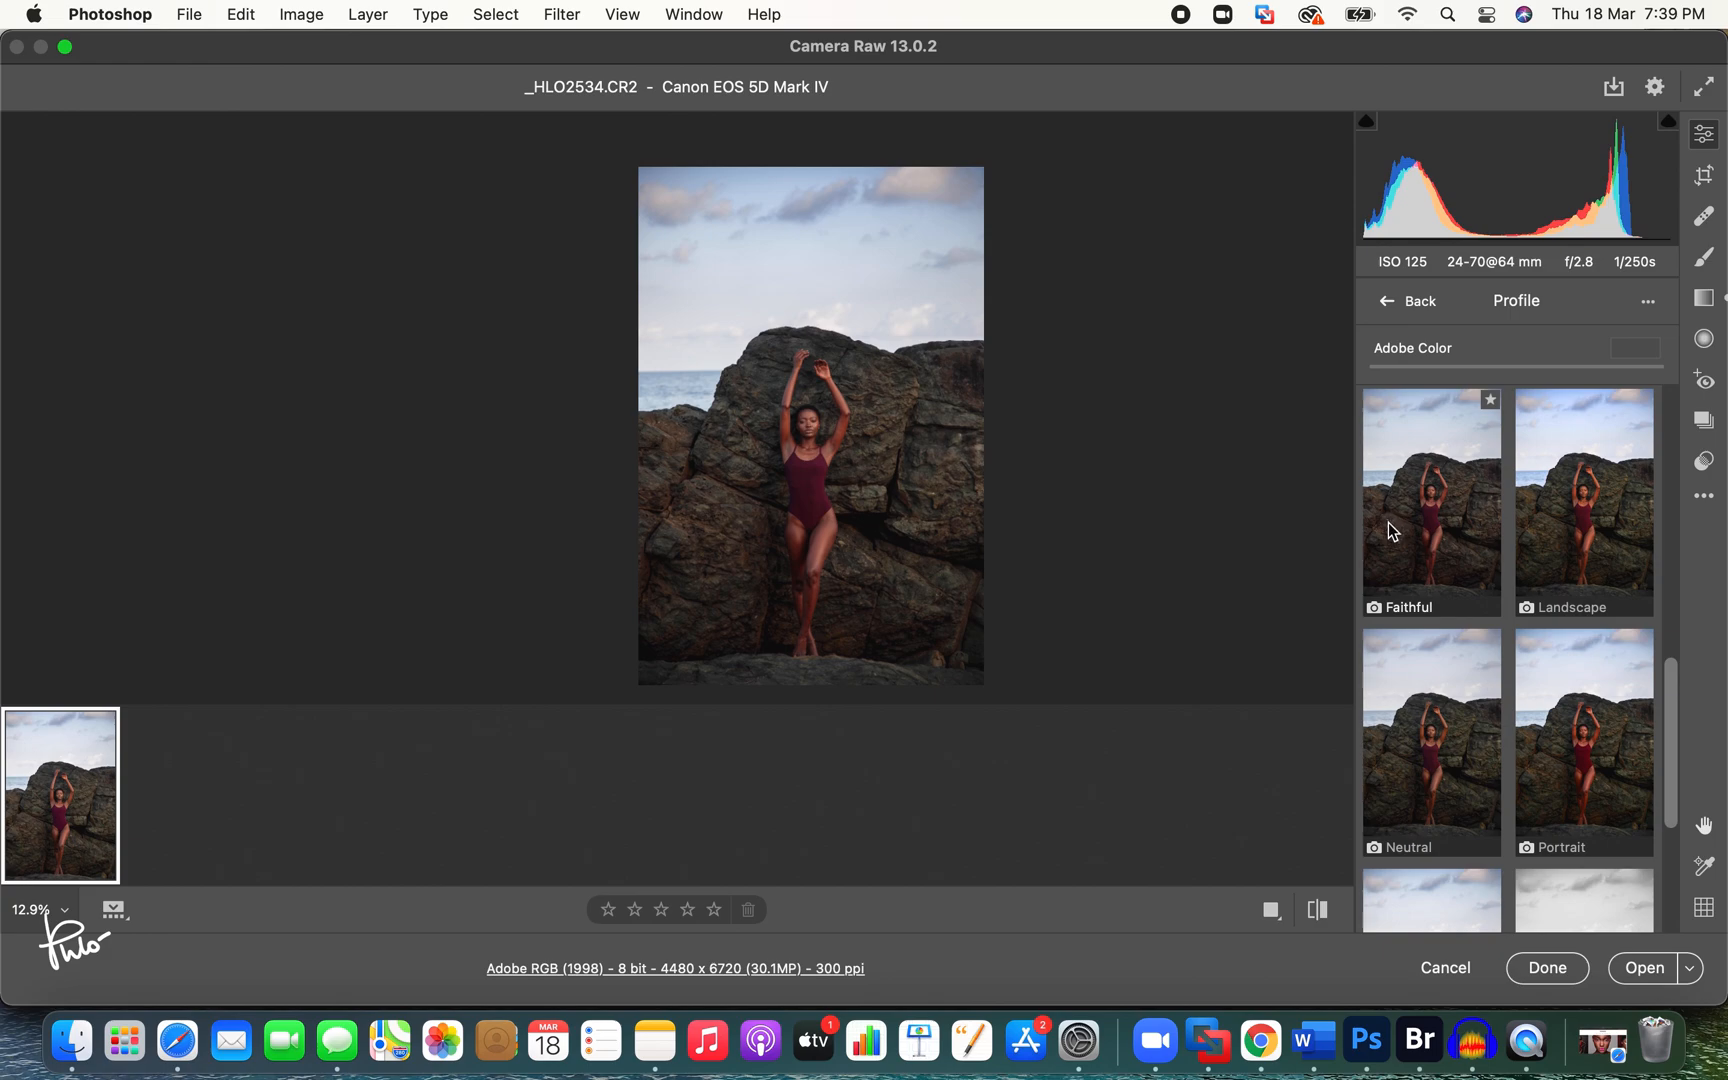
pyautogui.click(1418, 686)
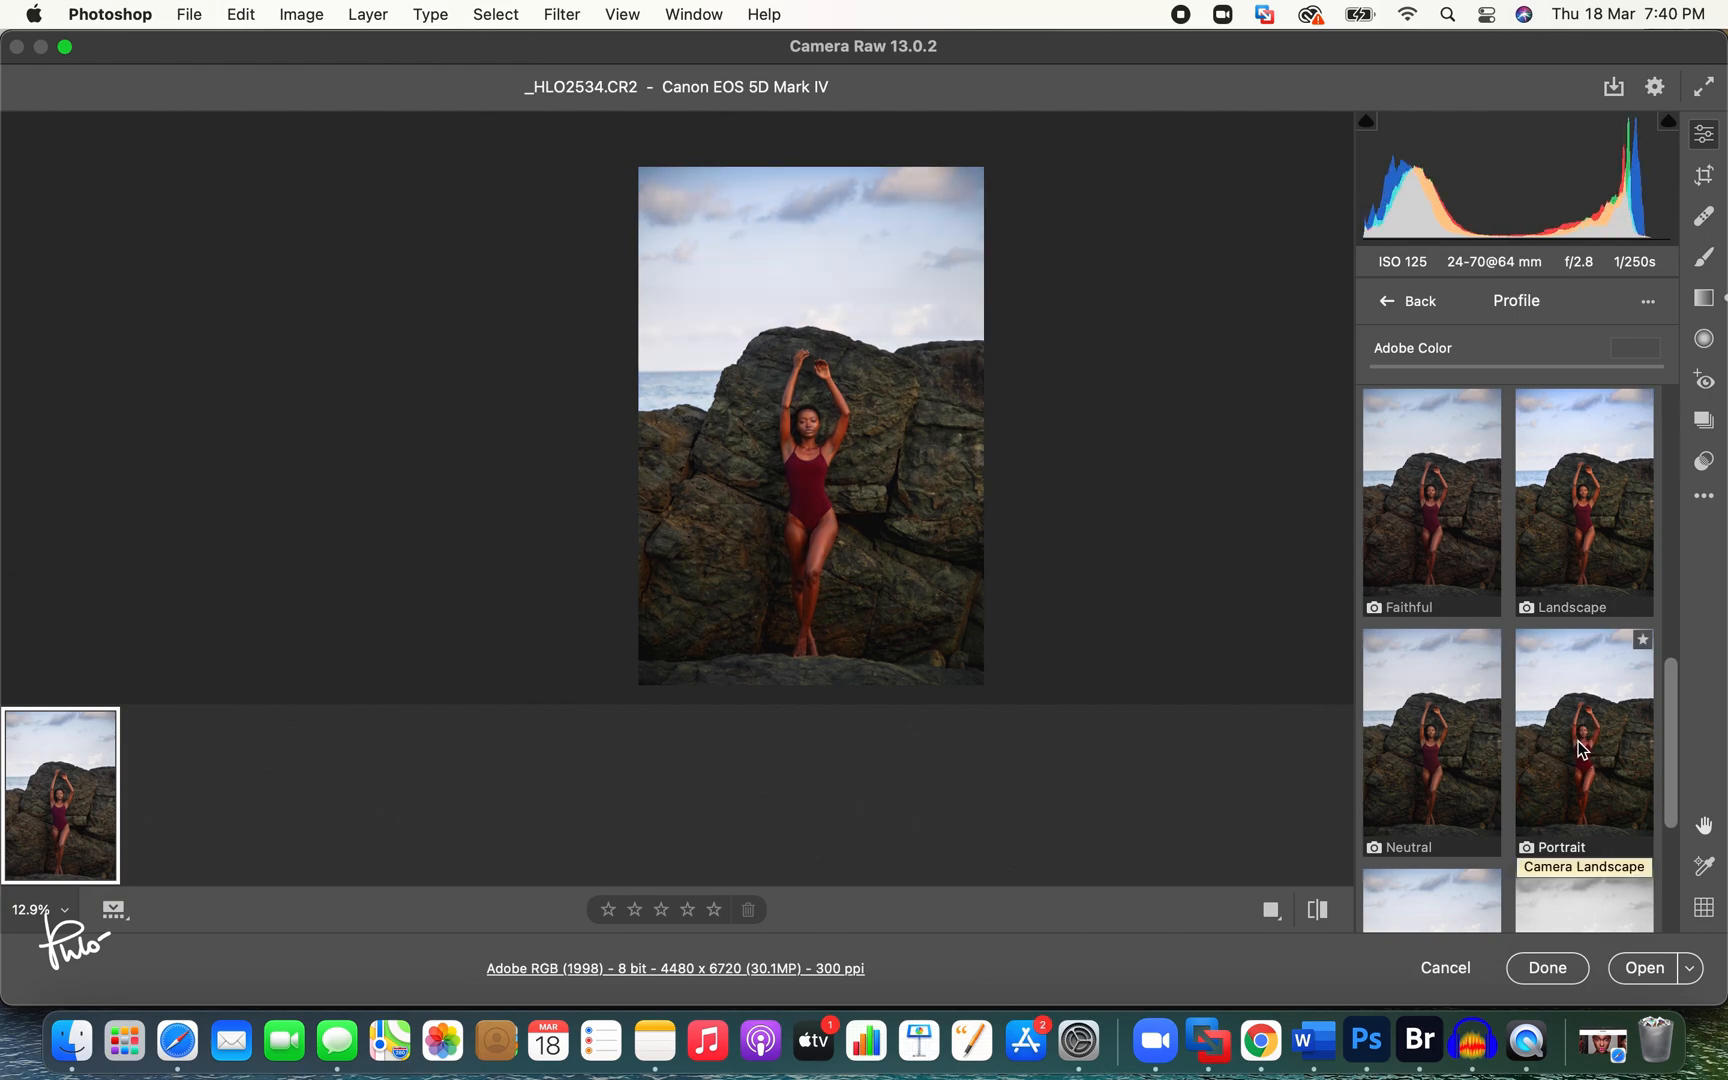
pyautogui.moveTo(1666, 718); pyautogui.dragTo(1670, 837)
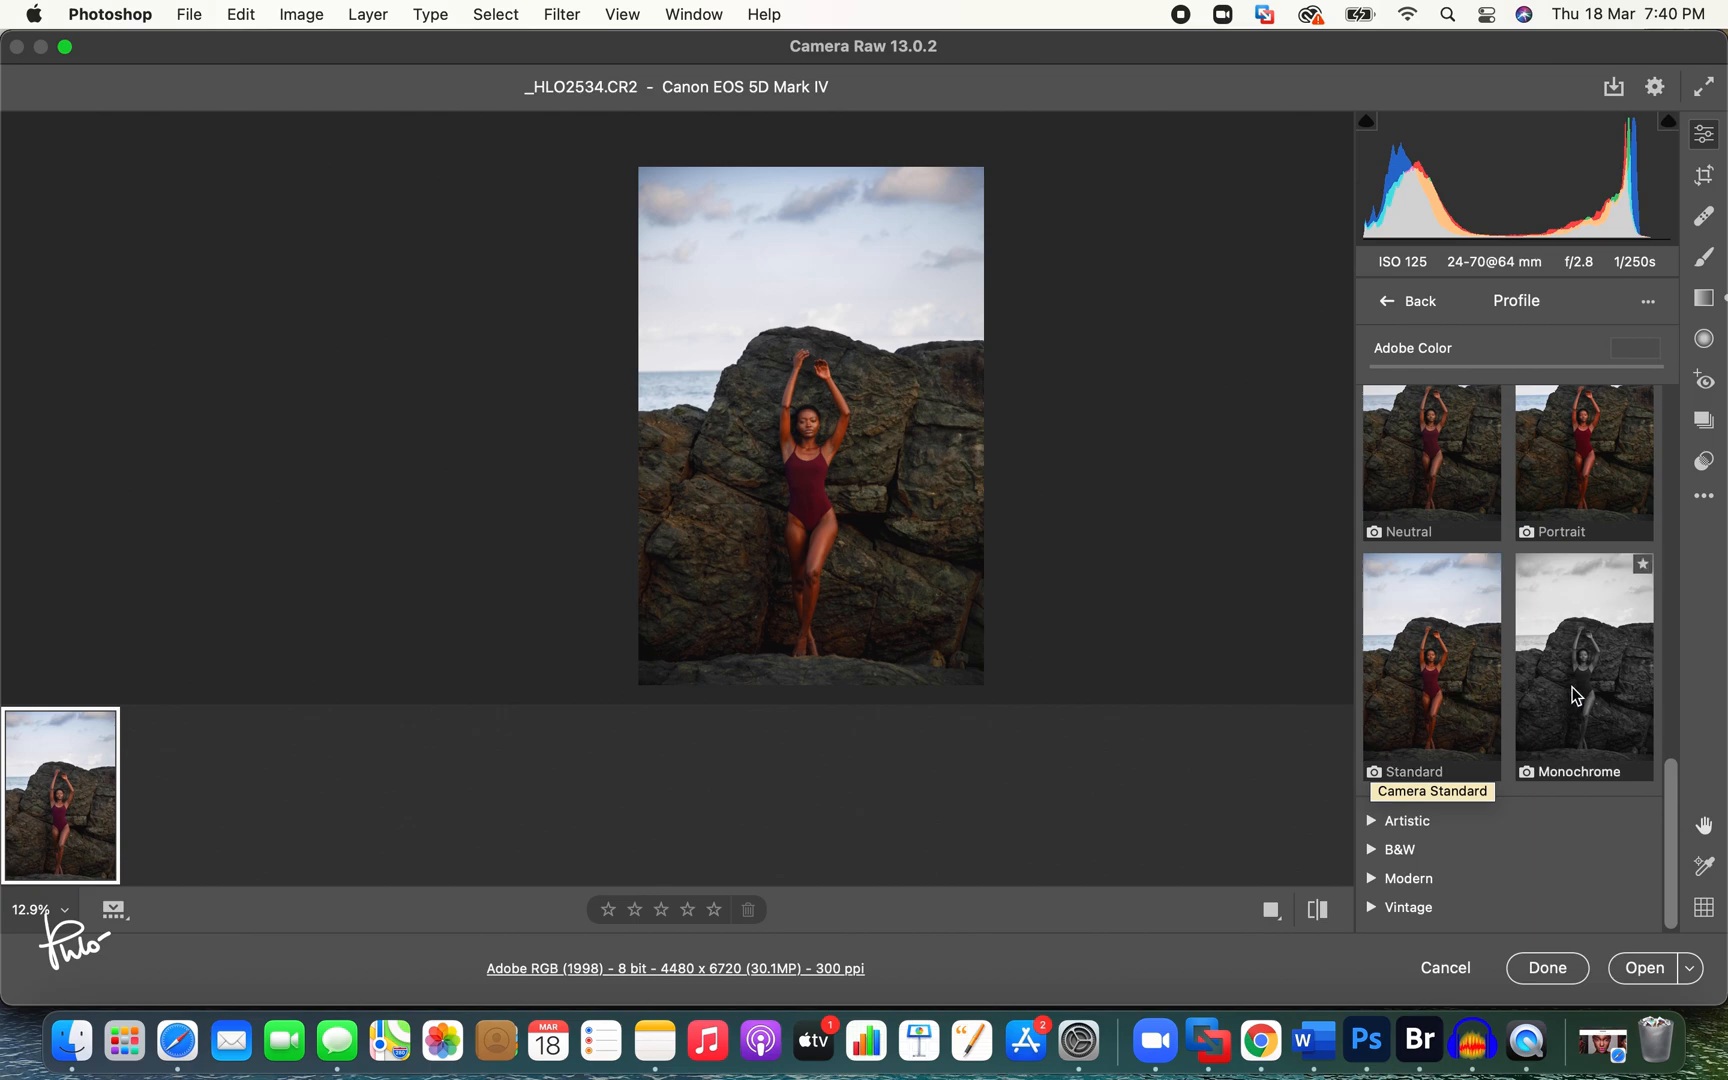
pyautogui.moveTo(1673, 785); pyautogui.dragTo(1659, 637)
pyautogui.click(1418, 603)
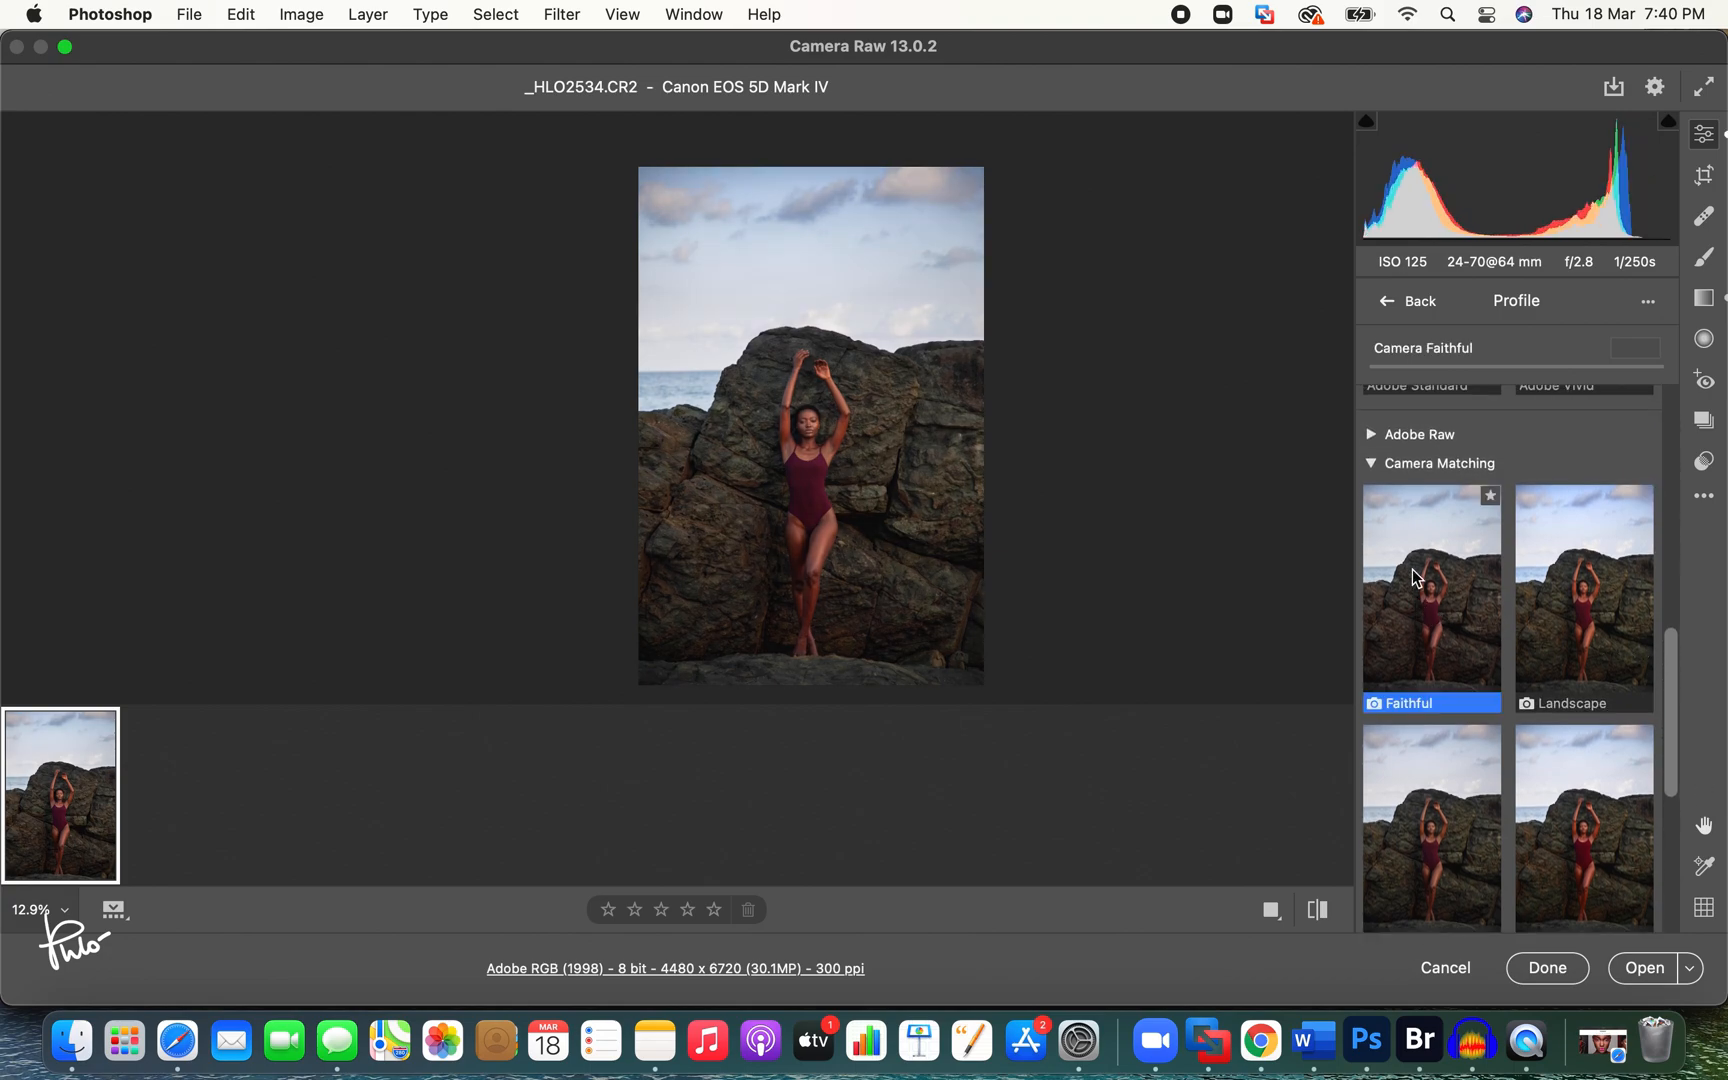
pyautogui.click(1376, 468)
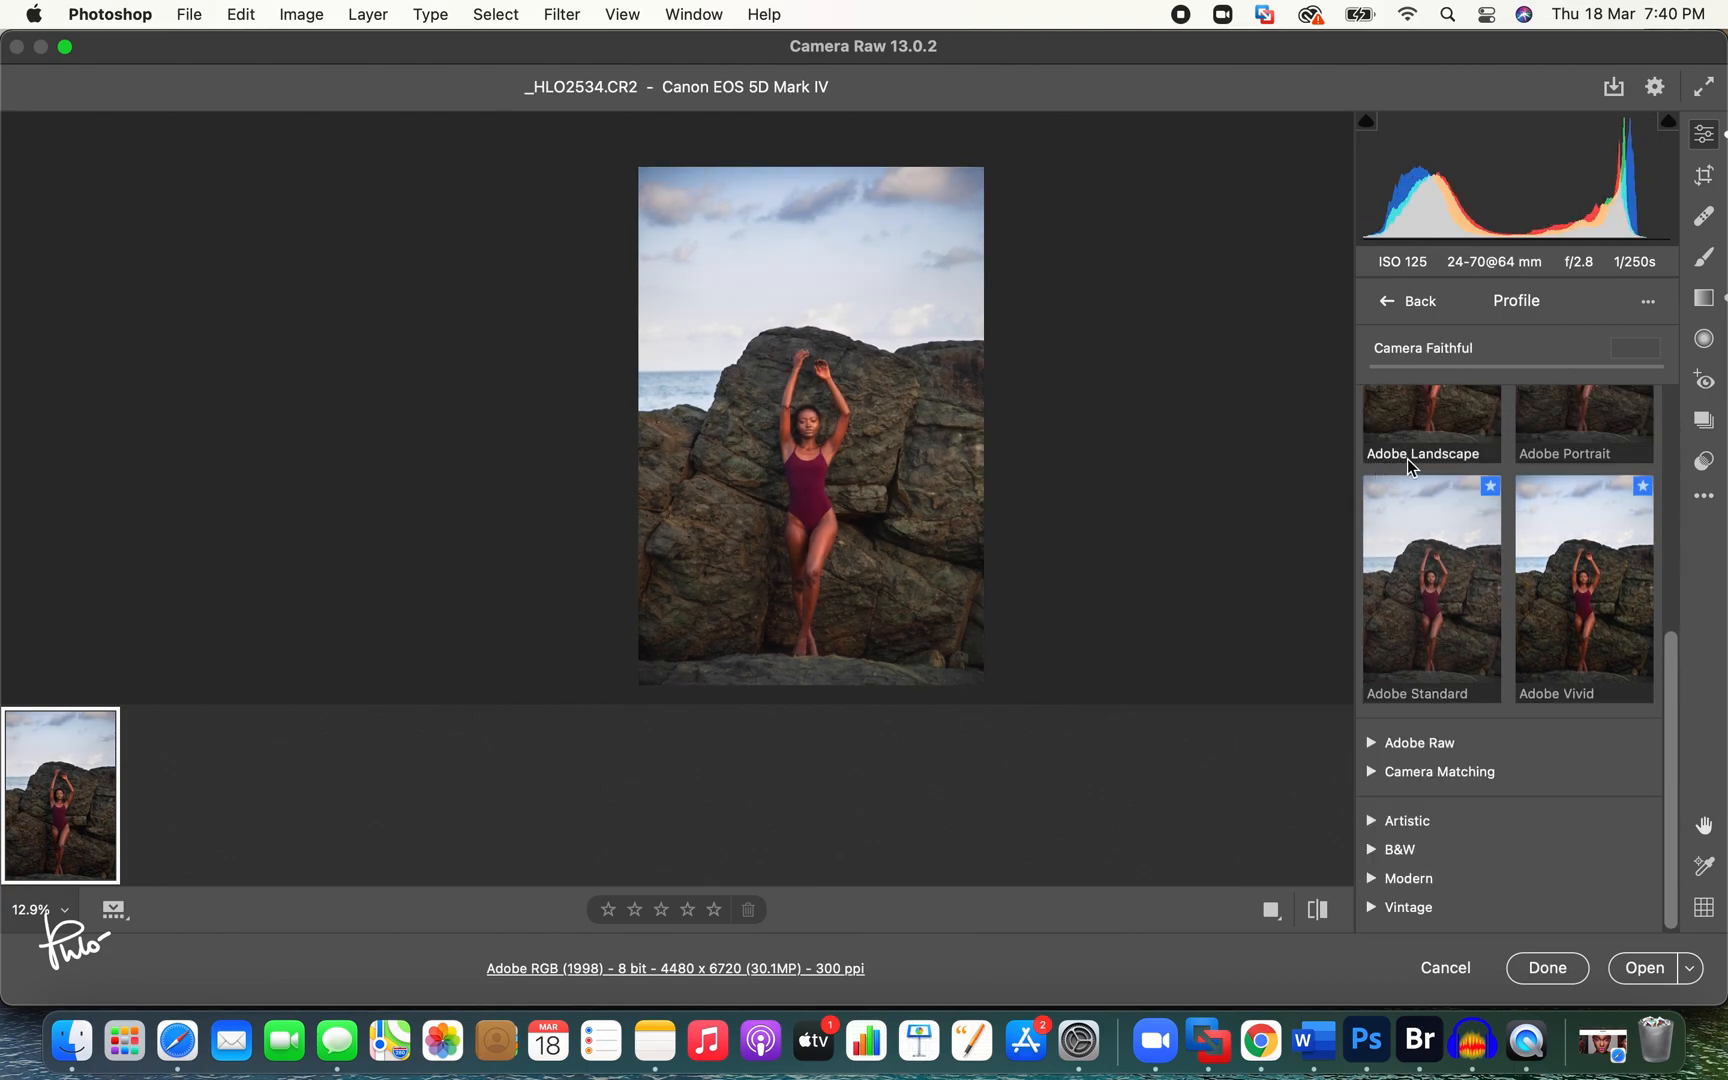
pyautogui.click(1386, 301)
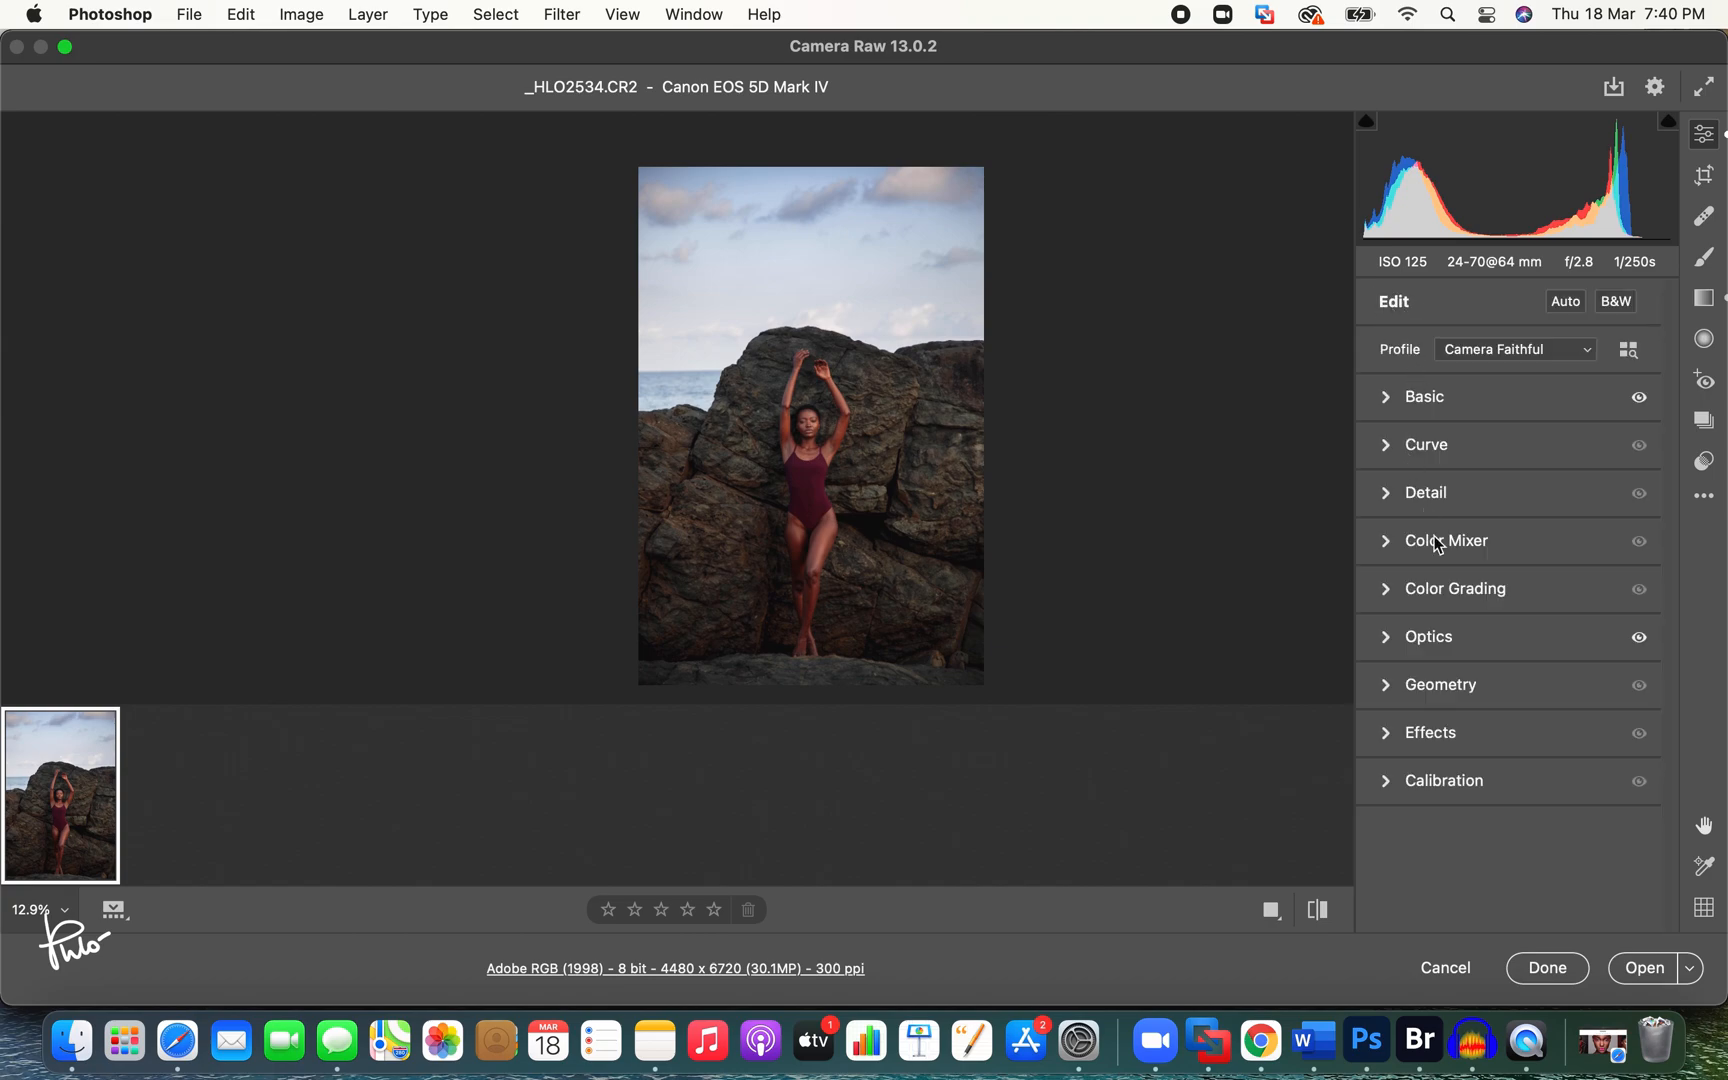
# Step: Calibrate the Red Primary with Hue +2 and Saturation -7, judging the effect on the model's skin
pyautogui.click(1382, 784)
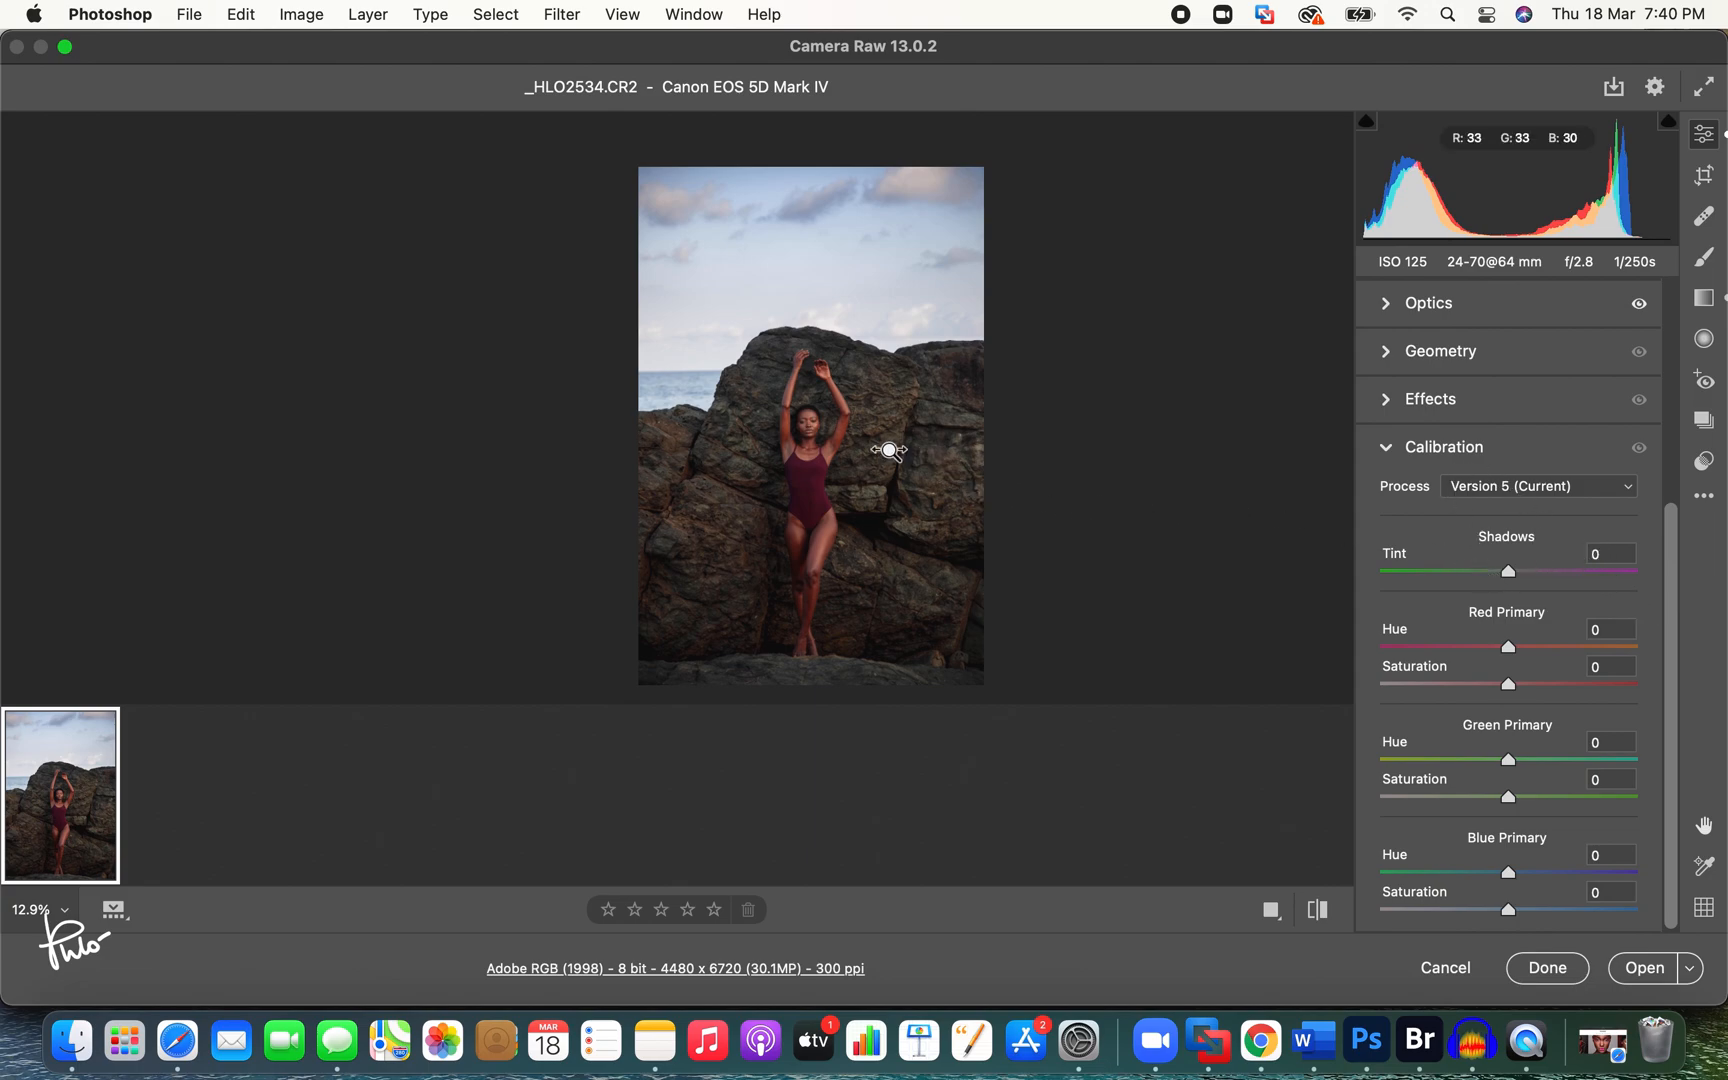
pyautogui.moveTo(806, 482); pyautogui.dragTo(899, 490)
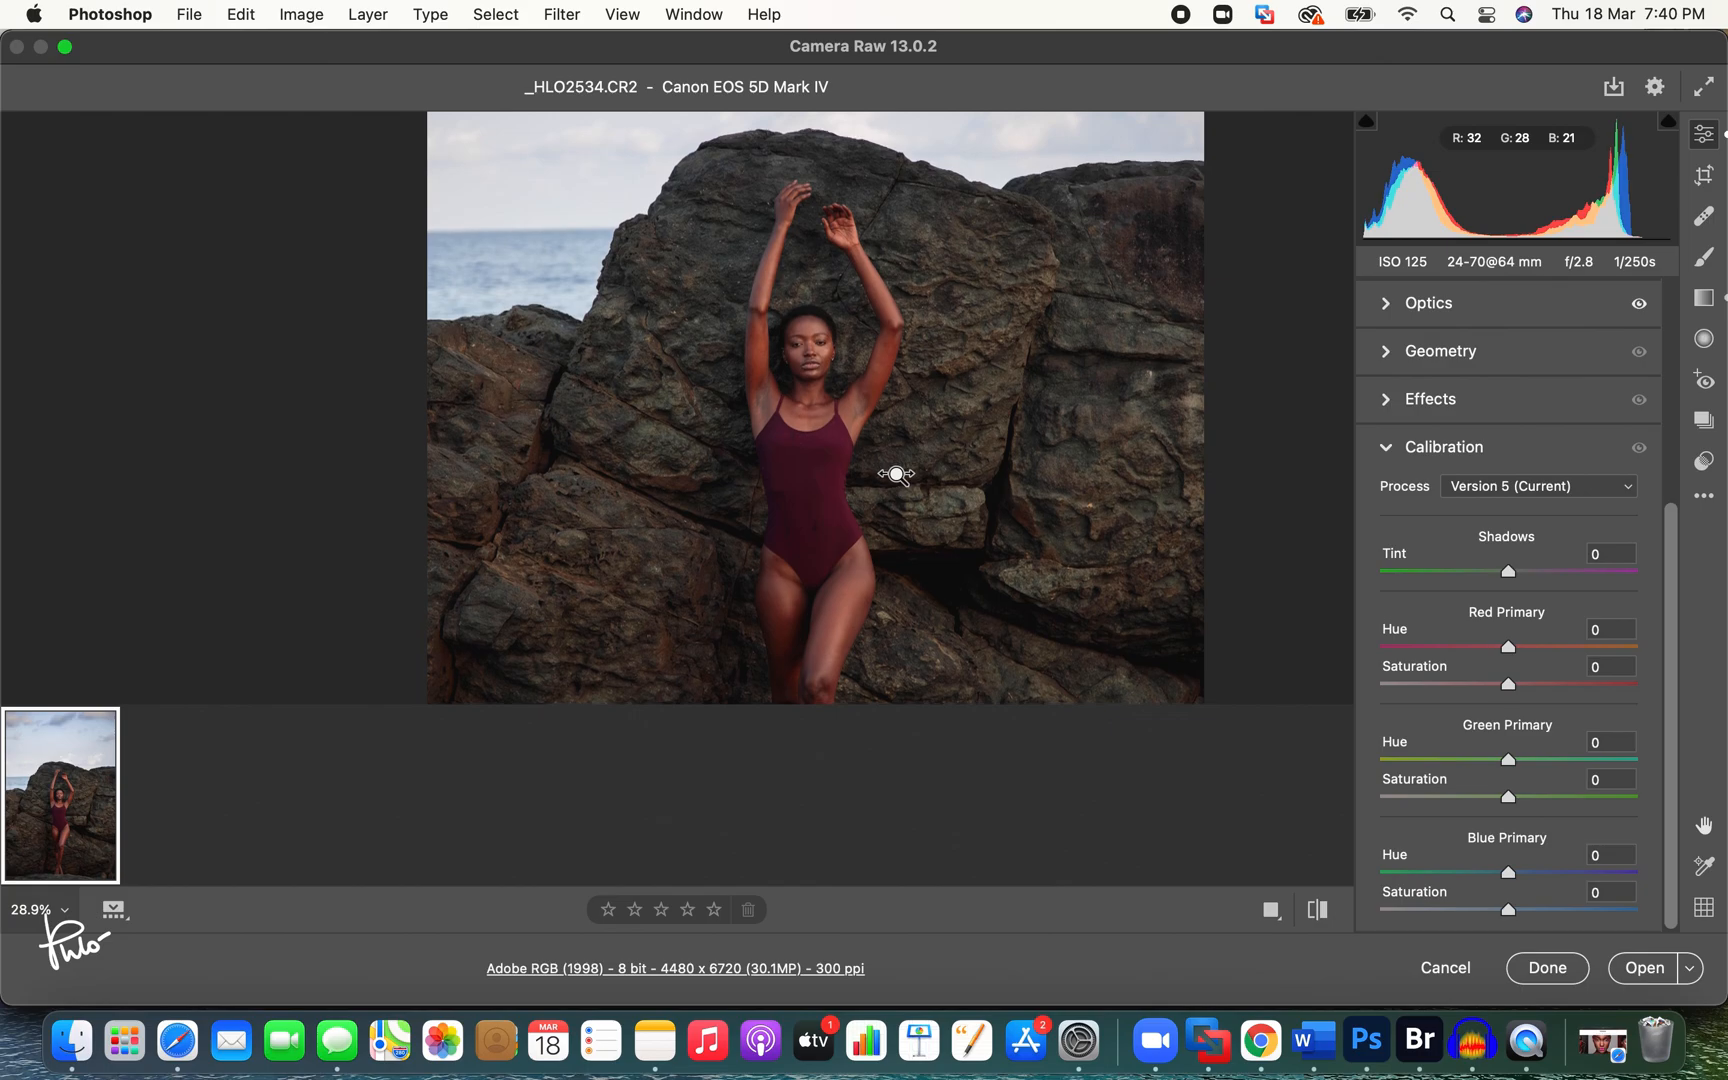
pyautogui.scroll(-3, 897, 474)
pyautogui.scroll(-3, 896, 474)
pyautogui.scroll(2, 896, 474)
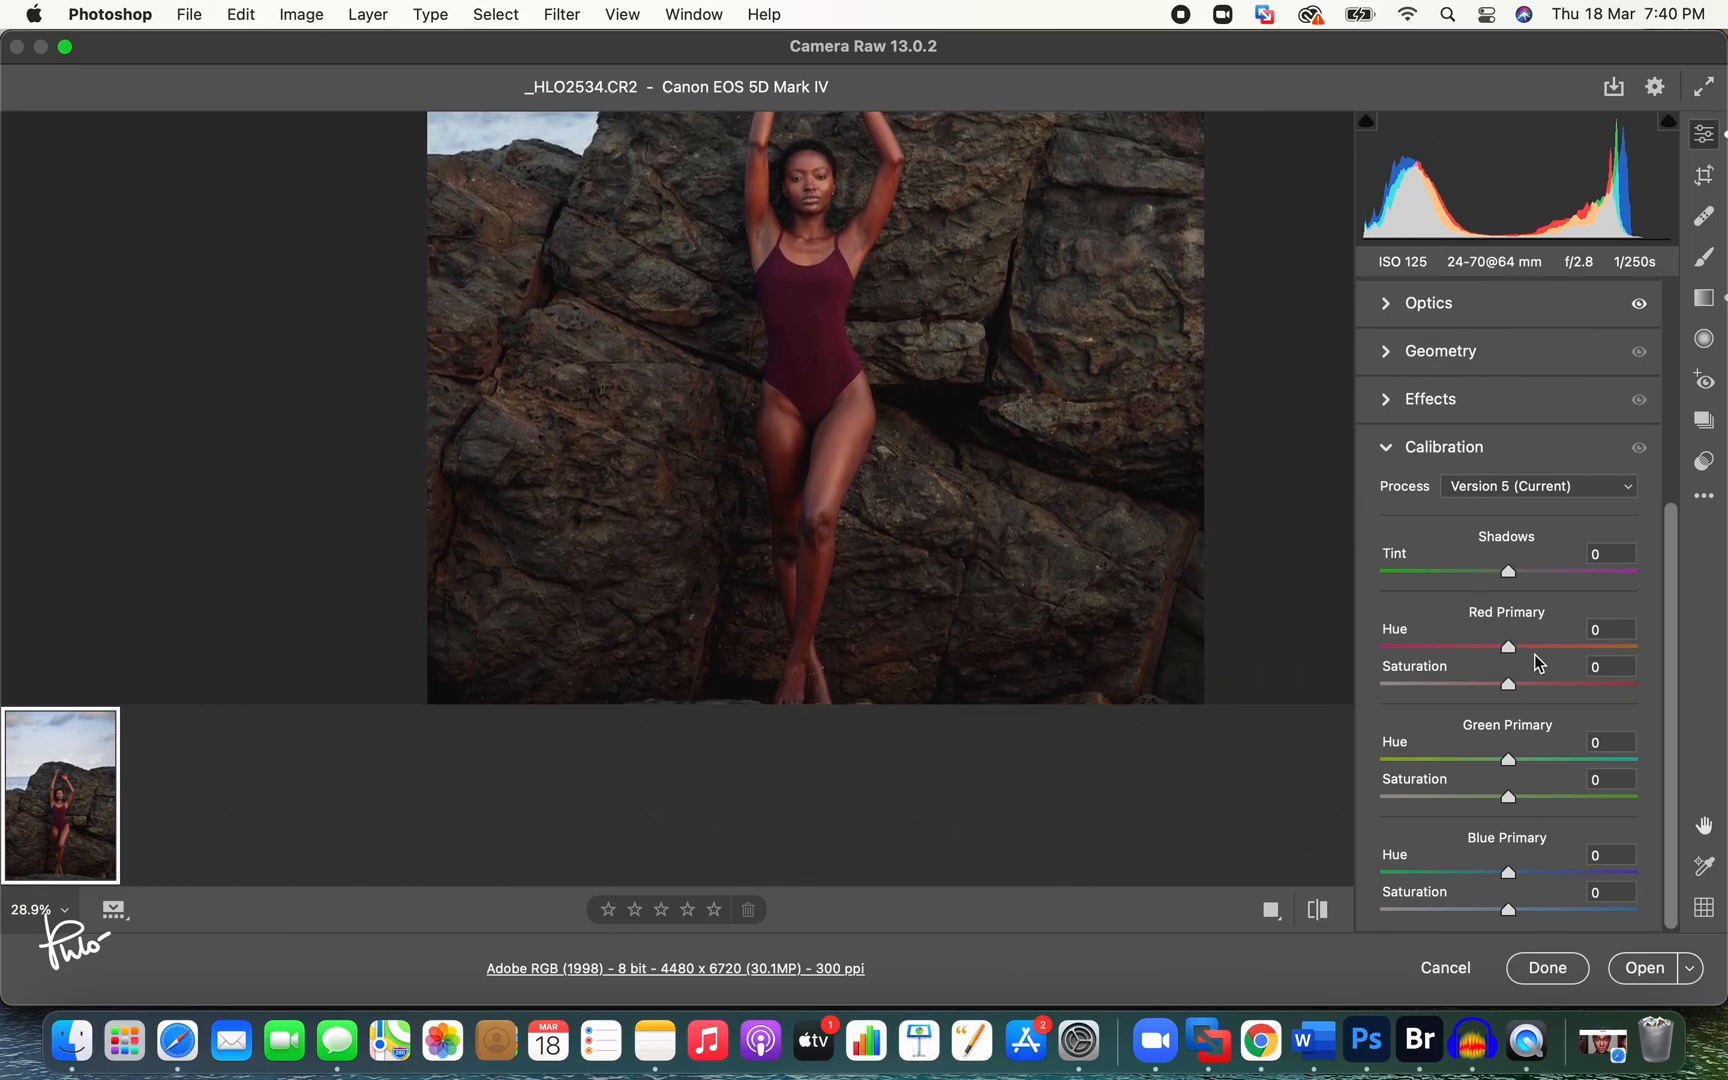
pyautogui.moveTo(1509, 650); pyautogui.dragTo(1436, 652)
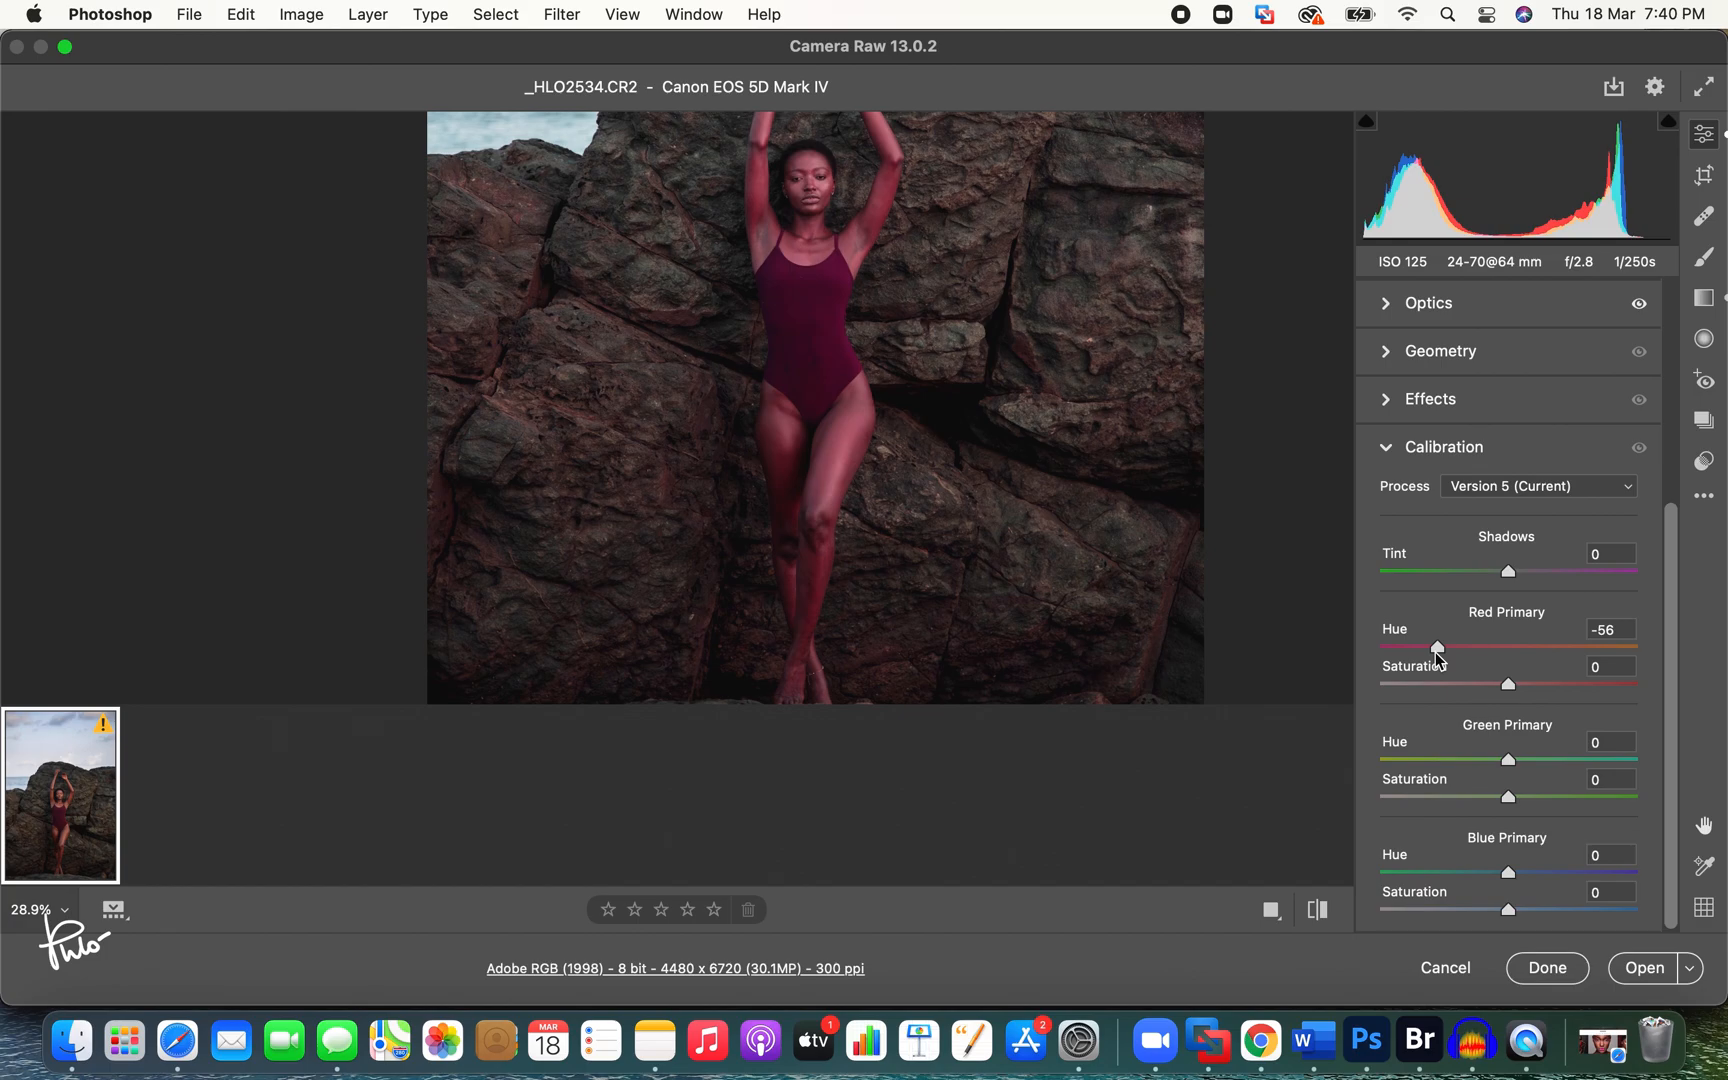
pyautogui.moveTo(1436, 652); pyautogui.dragTo(1507, 656)
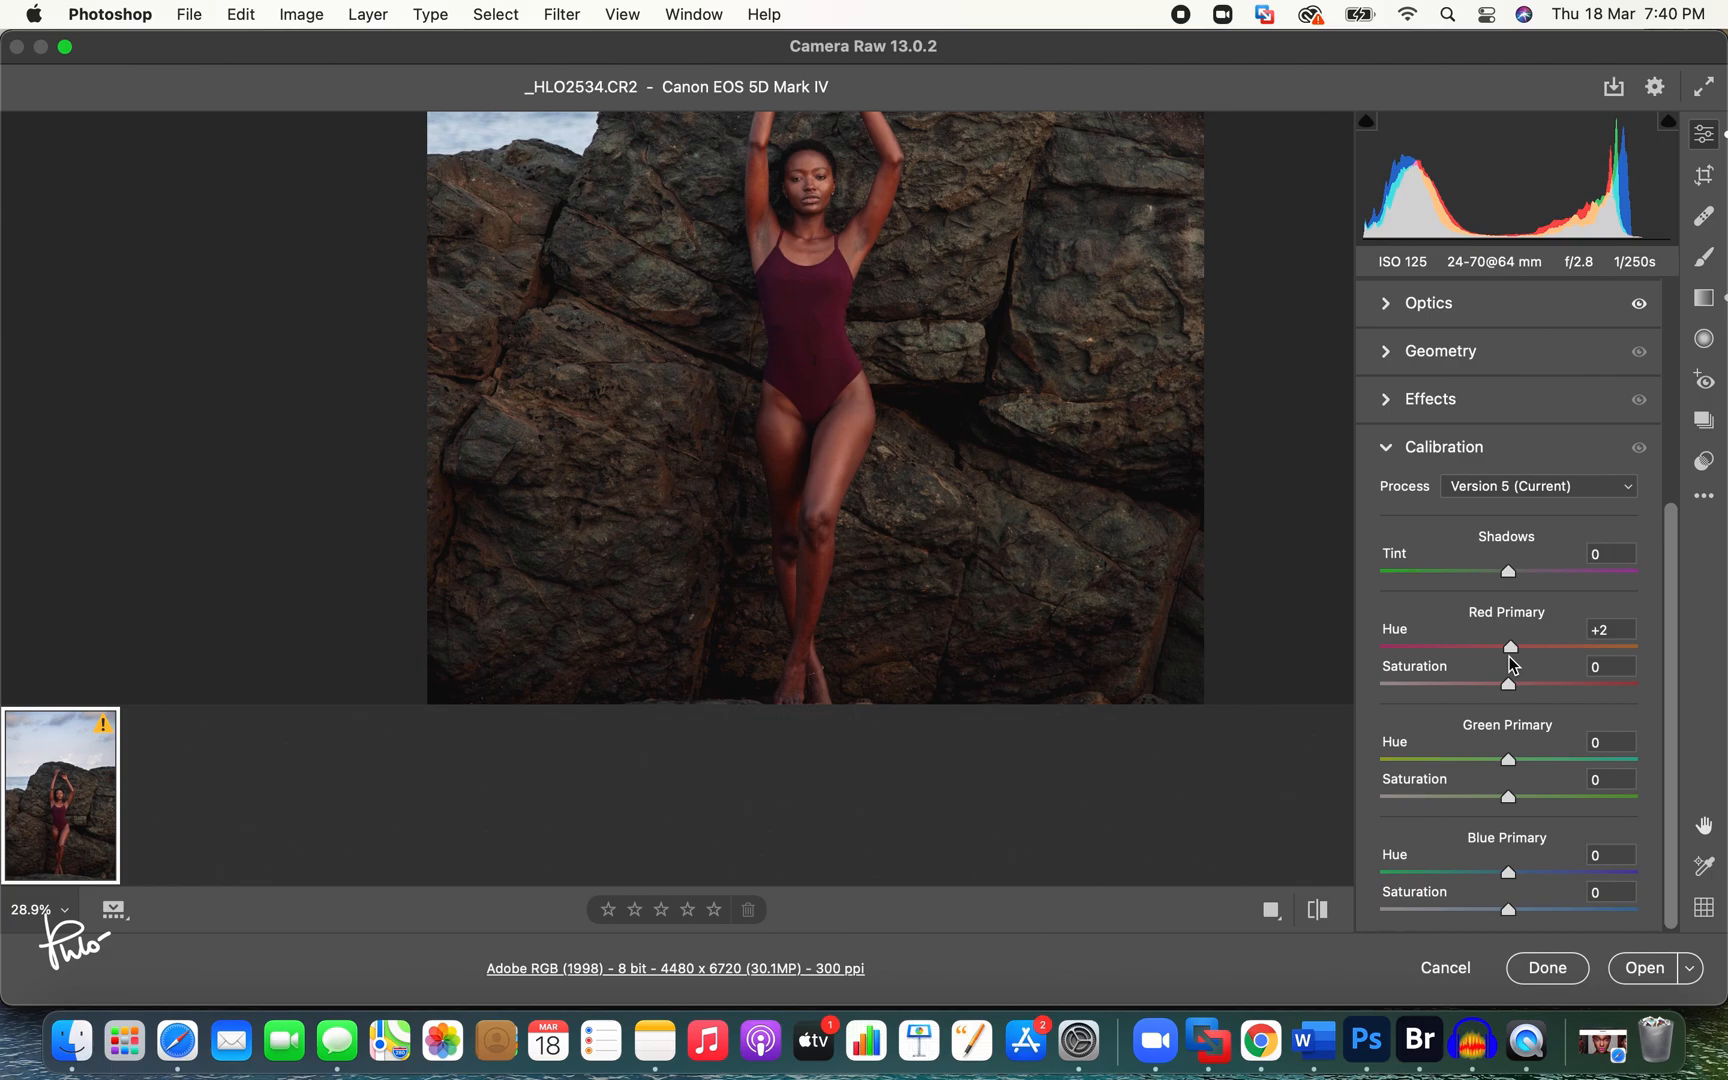
pyautogui.moveTo(1508, 656); pyautogui.dragTo(1490, 685)
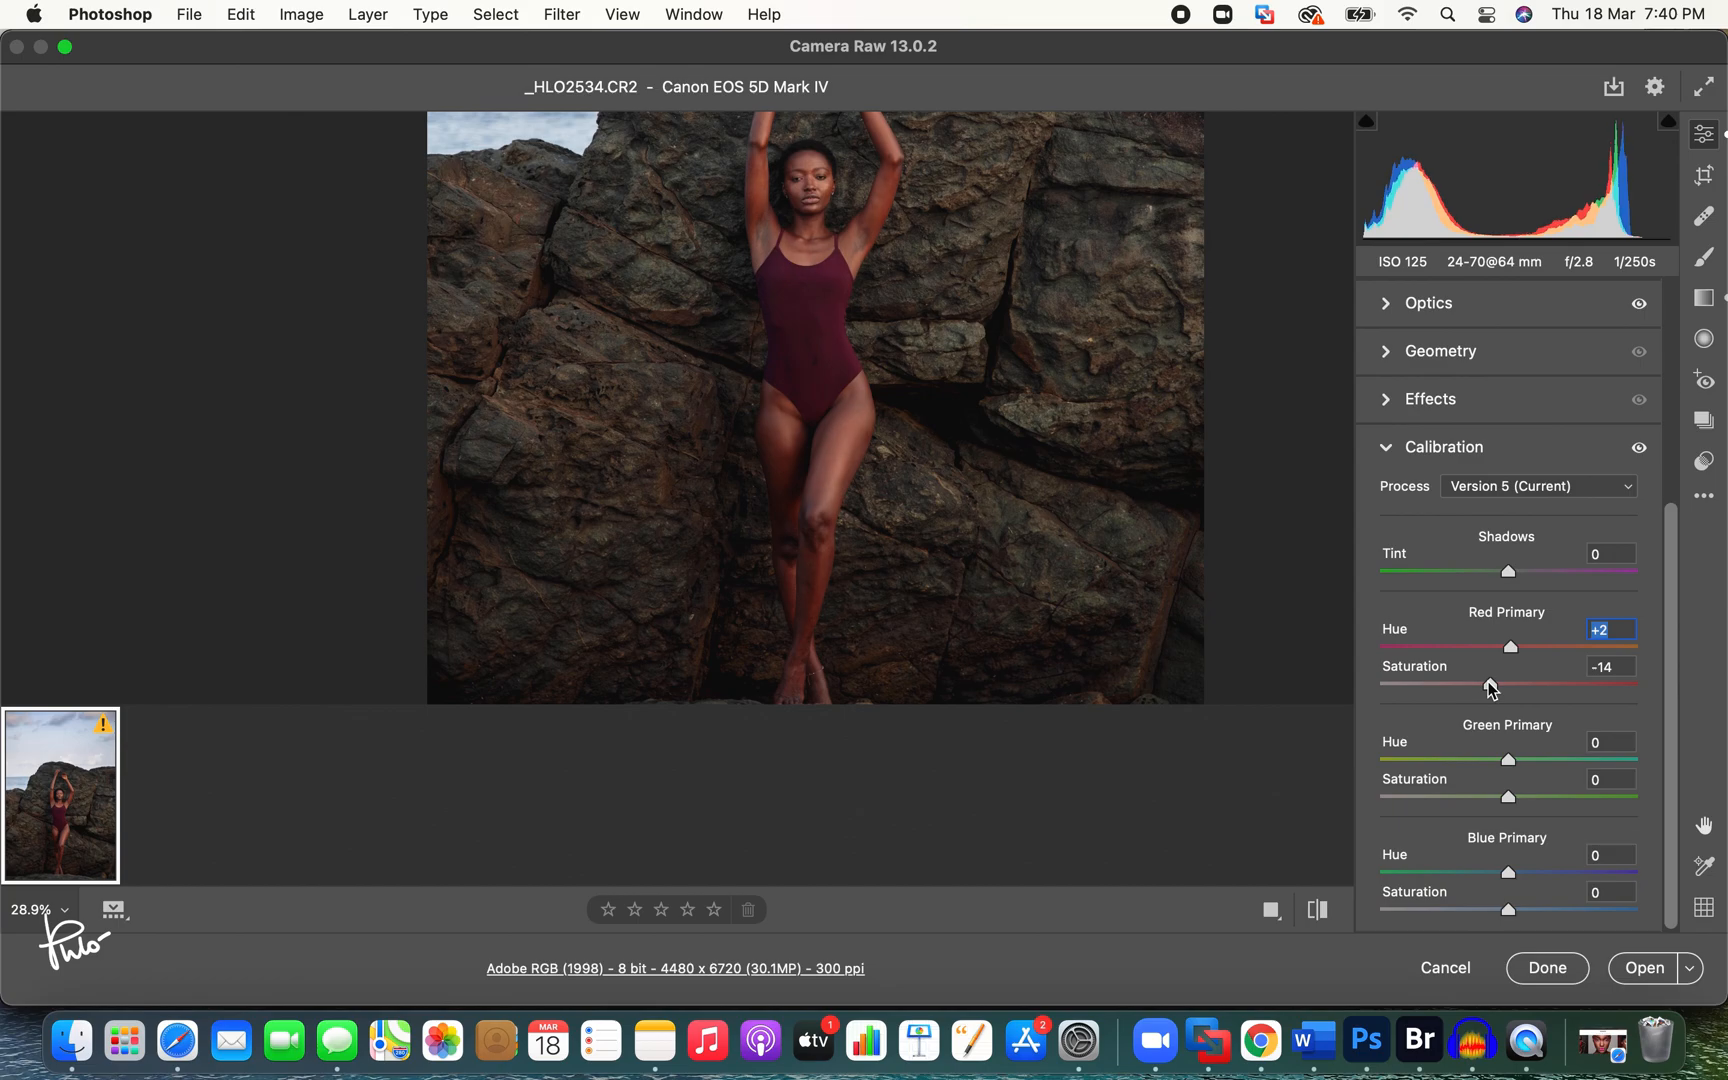
pyautogui.moveTo(1493, 689); pyautogui.dragTo(1503, 689)
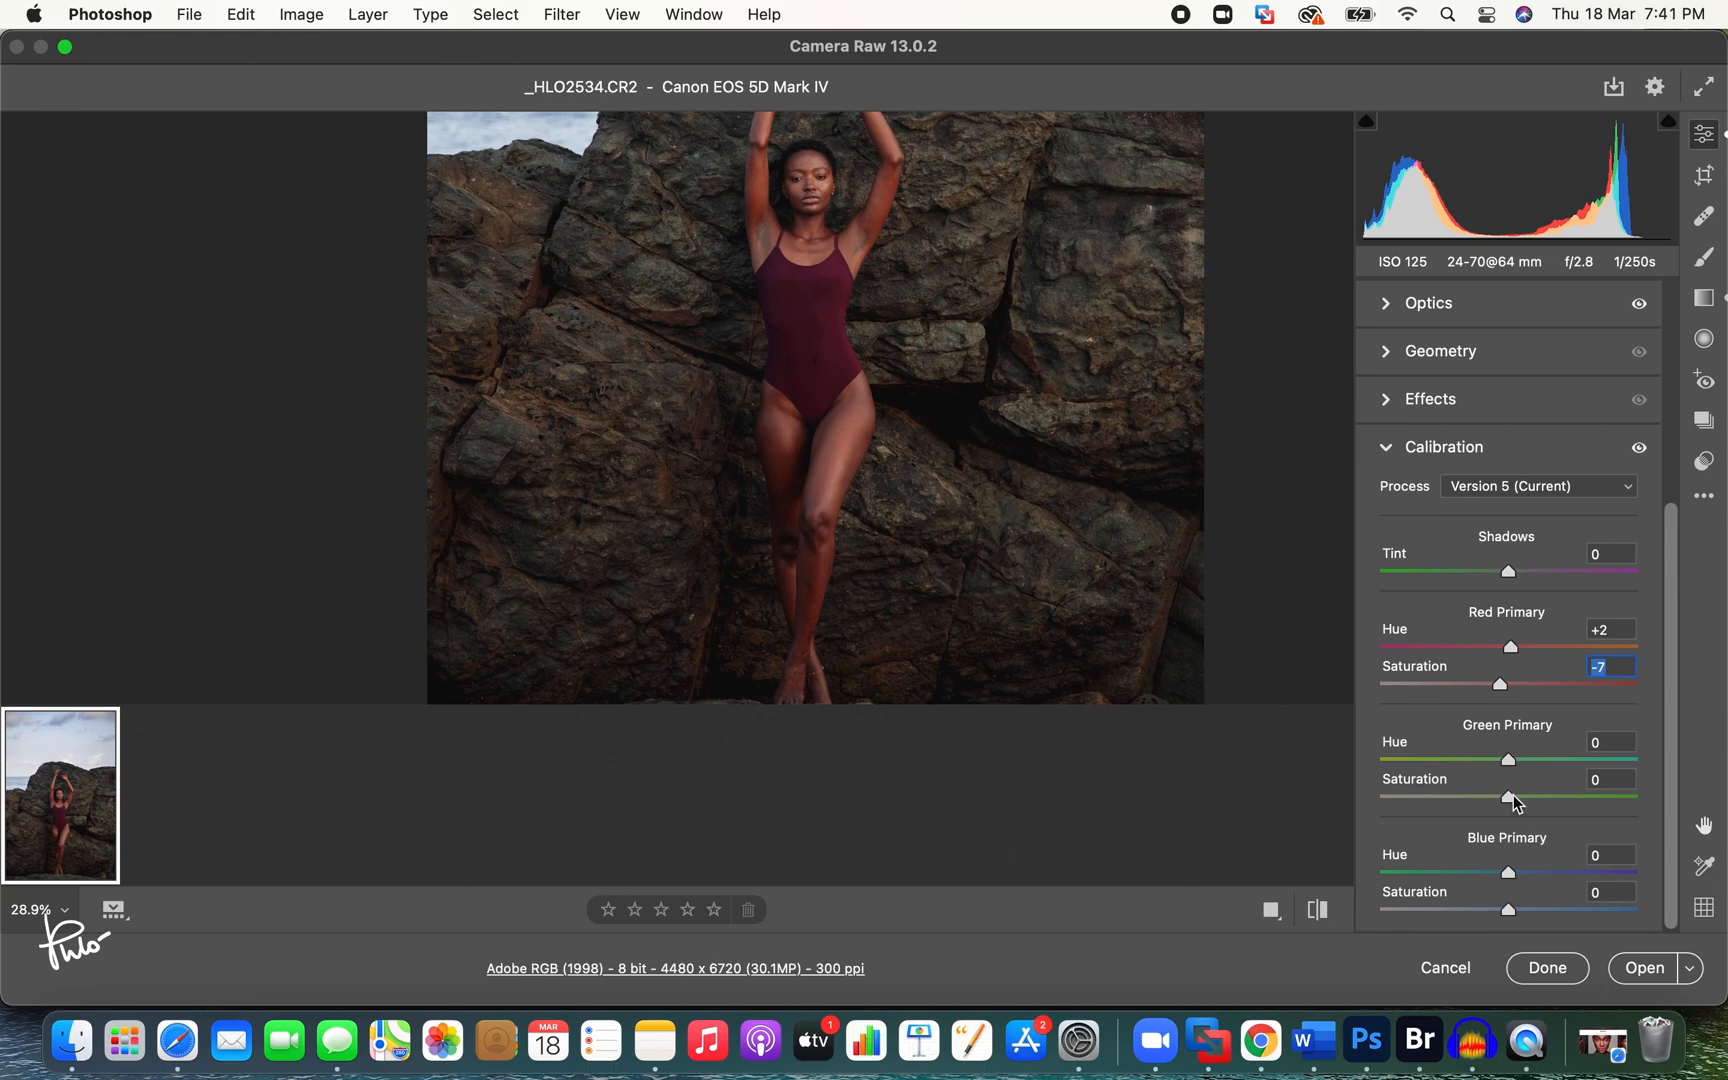
# Step: Calibrate the Green Primary with Hue +2 and Saturation -17
pyautogui.moveTo(1508, 796); pyautogui.dragTo(1488, 800)
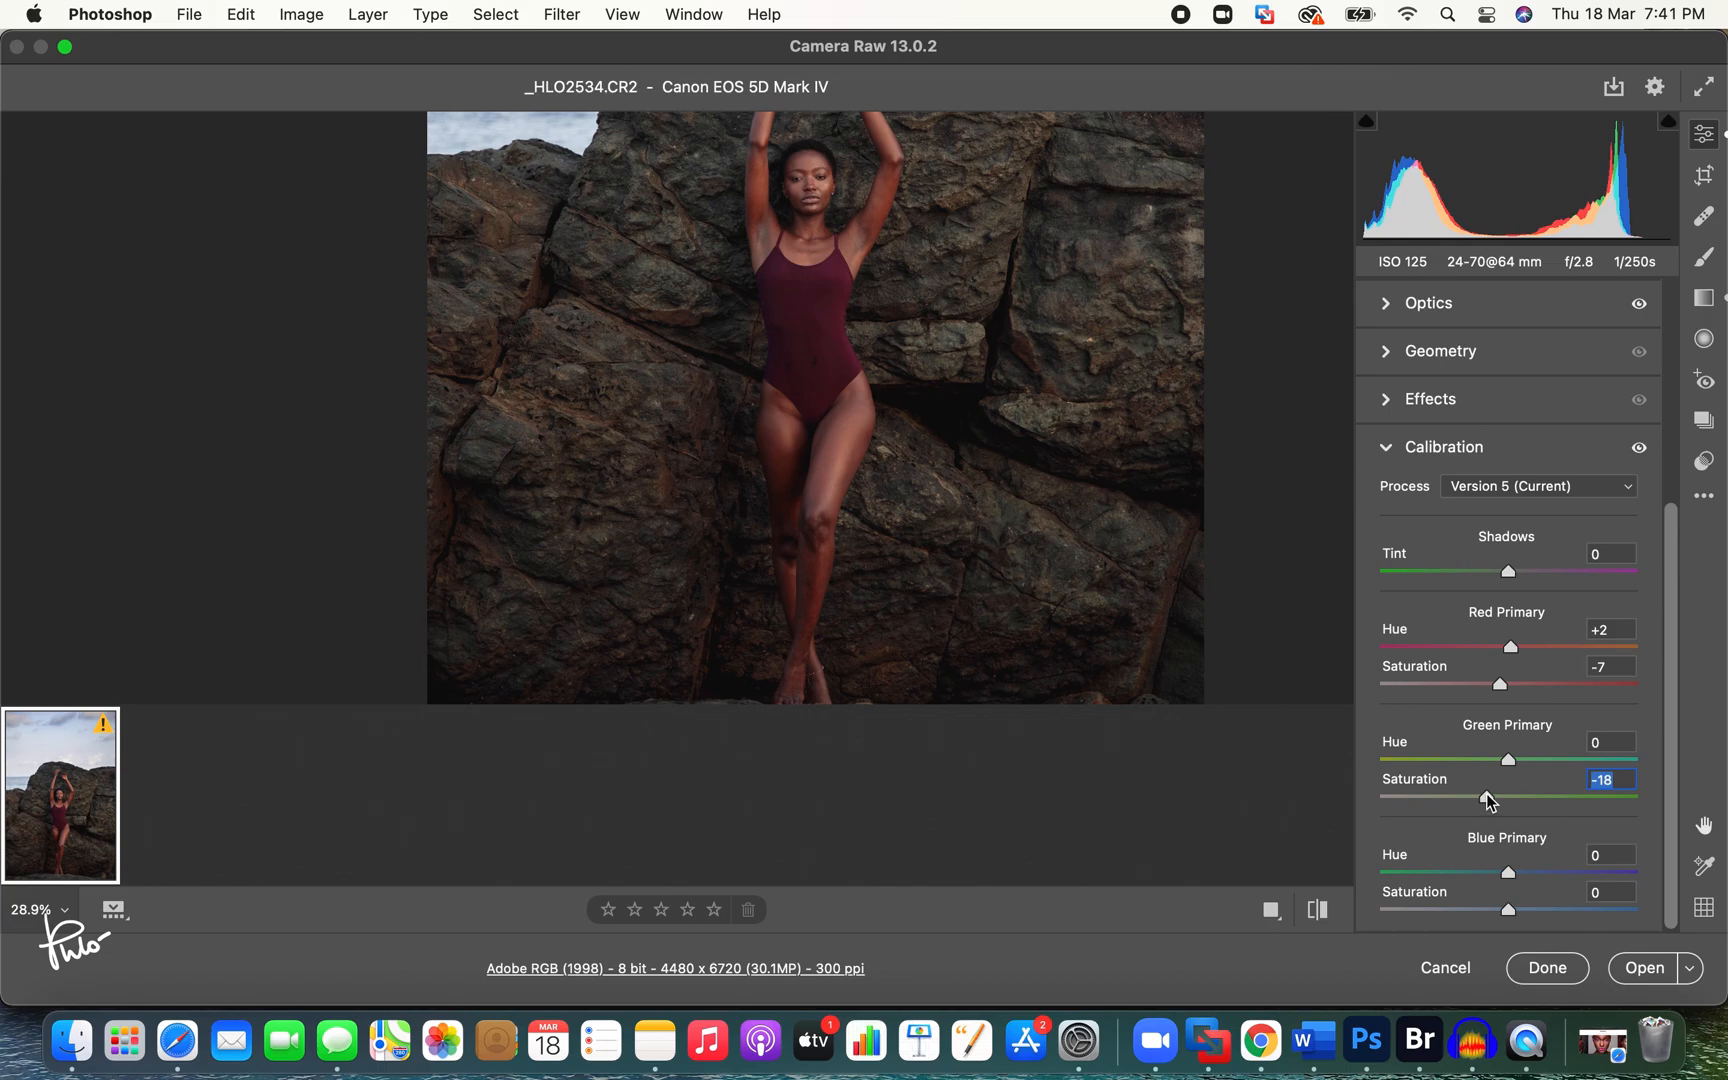
pyautogui.moveTo(1513, 761)
pyautogui.mouseDown()
pyautogui.moveTo(1528, 759)
pyautogui.moveTo(1451, 762)
pyautogui.moveTo(1550, 764)
pyautogui.moveTo(1513, 778)
pyautogui.mouseUp()
pyautogui.hotkey('shift', 'Tab')
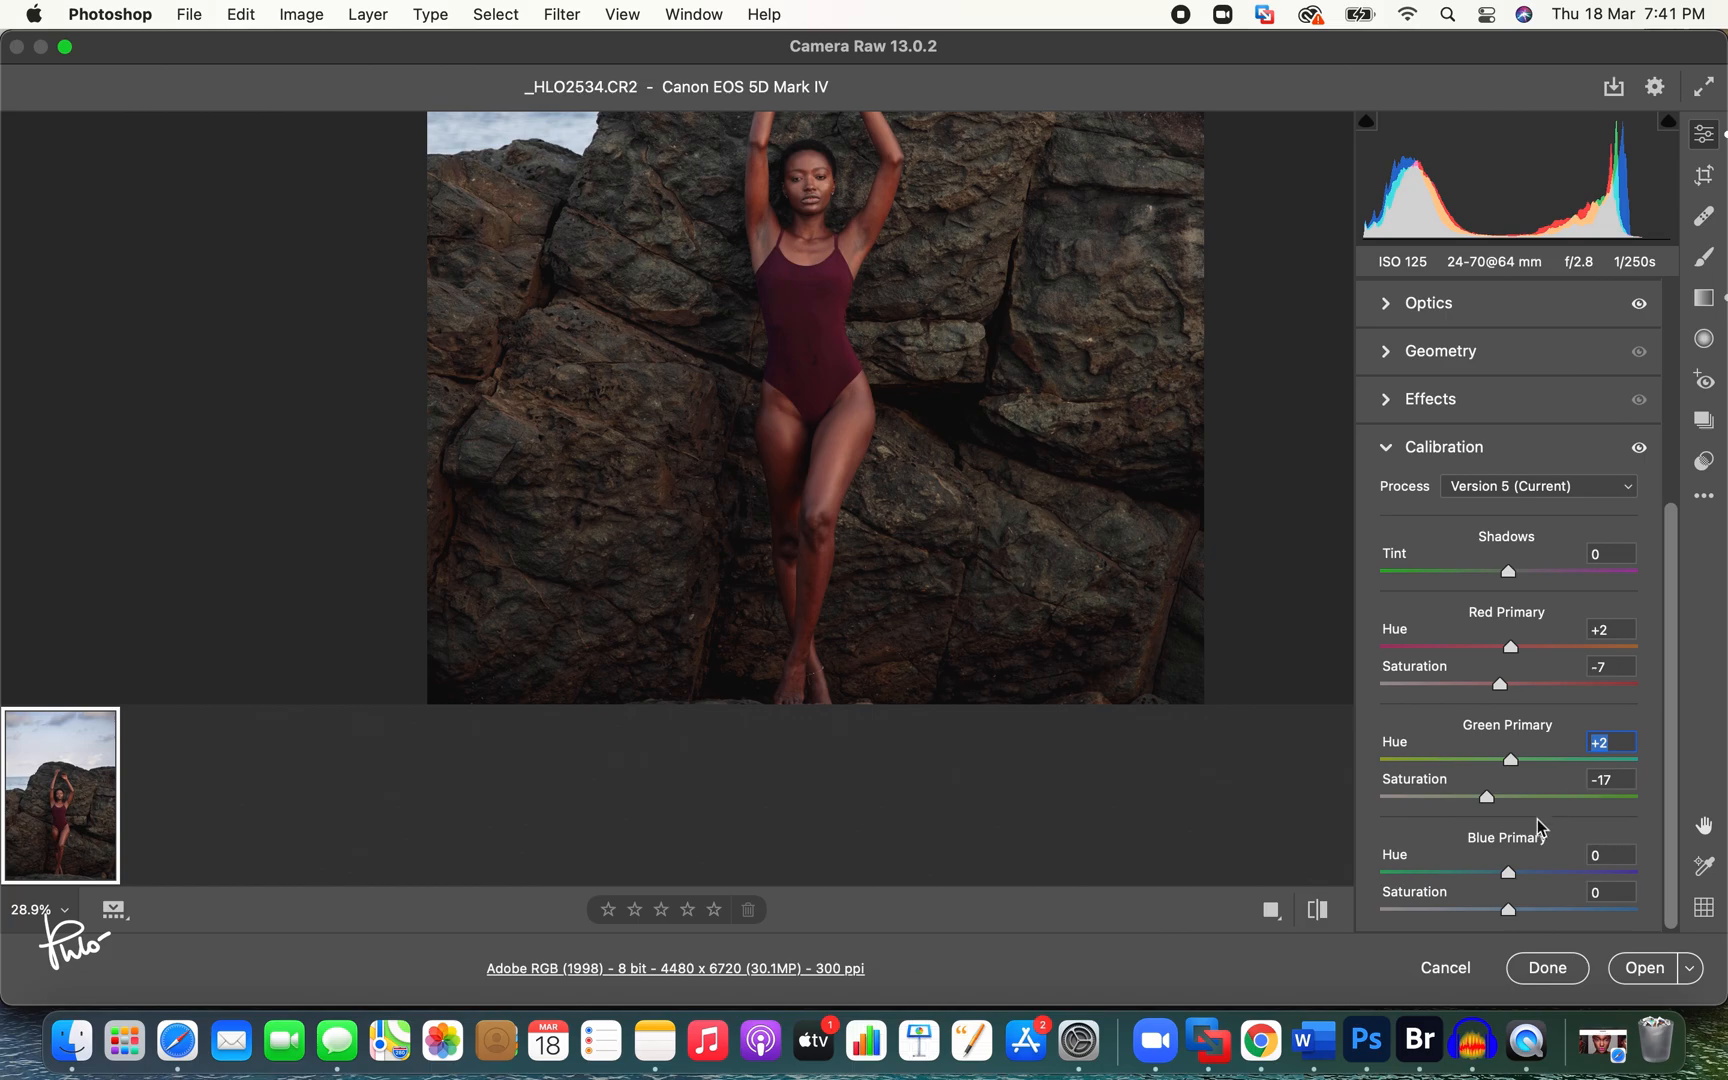
# Step: Calibrate the Blue Primary with Hue -2 and a moderately raised Saturation, and close the calibration settings
pyautogui.moveTo(1508, 879)
pyautogui.mouseDown()
pyautogui.moveTo(1487, 881)
pyautogui.moveTo(1537, 875)
pyautogui.mouseUp()
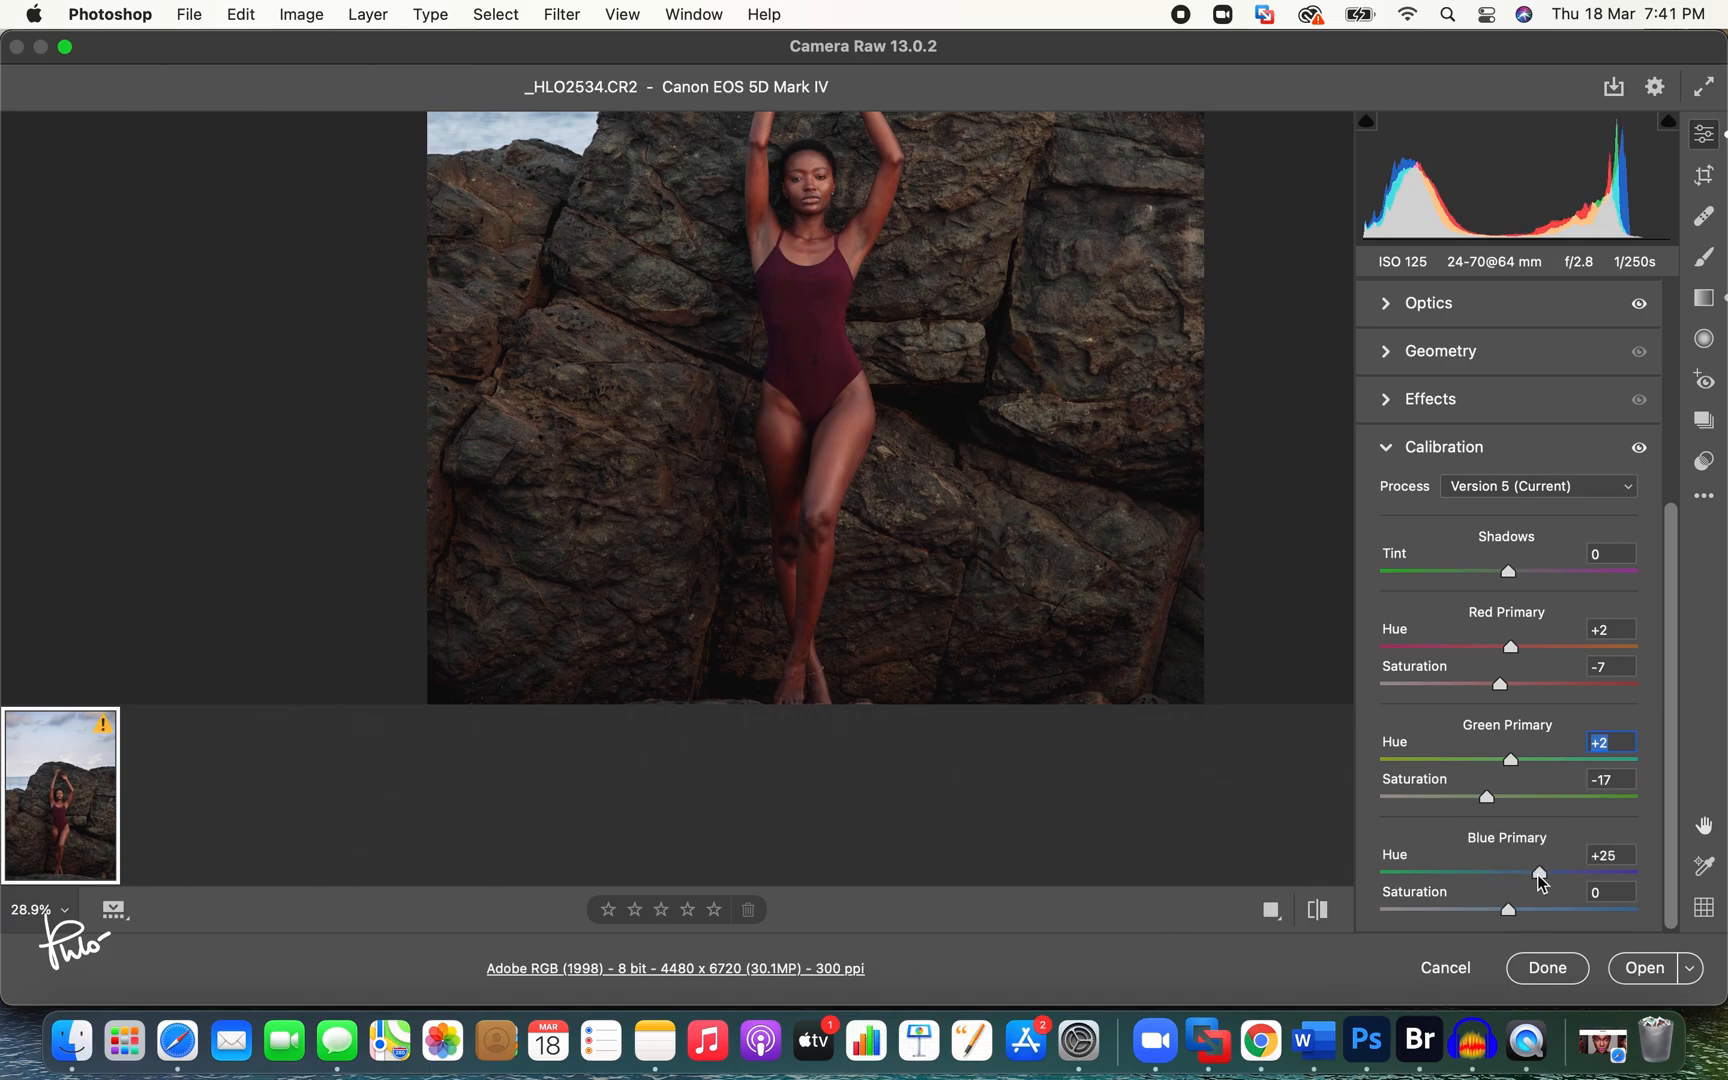
pyautogui.moveTo(1540, 876); pyautogui.dragTo(1476, 876)
pyautogui.moveTo(1486, 882); pyautogui.dragTo(1545, 911)
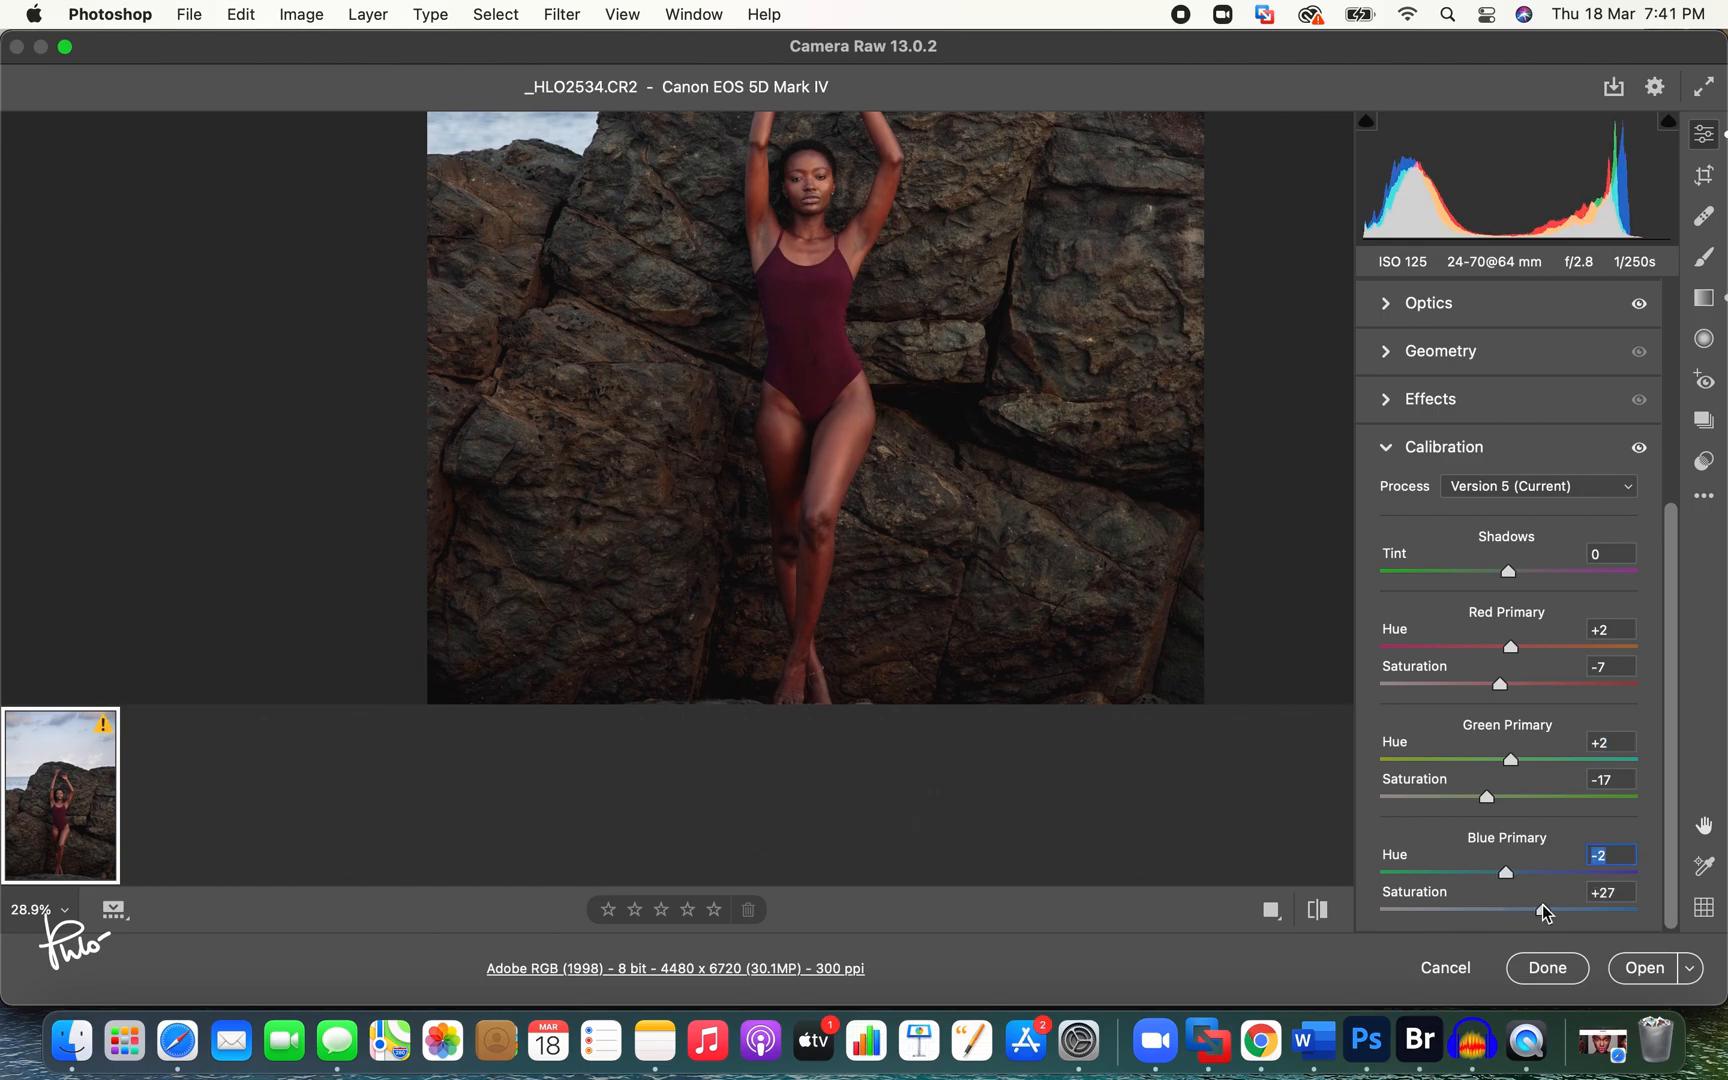
pyautogui.moveTo(1542, 908)
pyautogui.mouseDown()
pyautogui.moveTo(1482, 913)
pyautogui.moveTo(1530, 921)
pyautogui.mouseUp()
pyautogui.click(1392, 448)
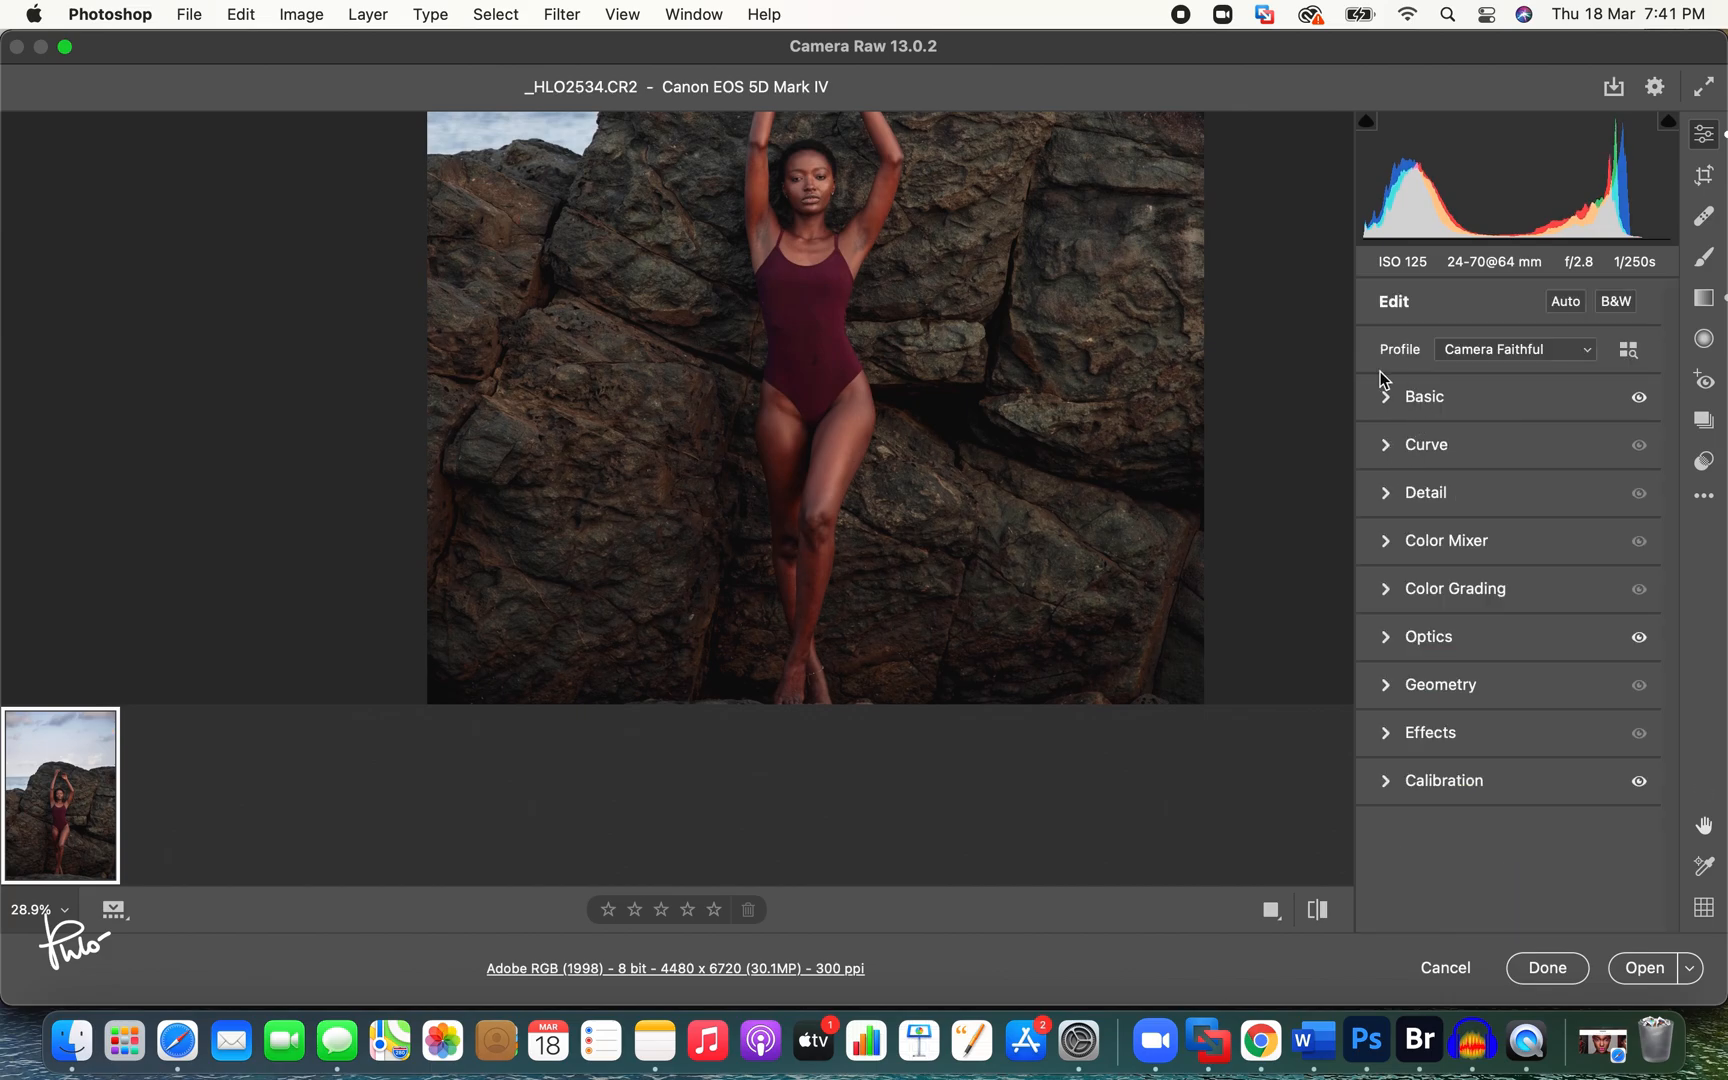
# Step: Refine the basic adjustments to Highlights -26, Exposure +0.10 and Contrast +10
pyautogui.click(1386, 396)
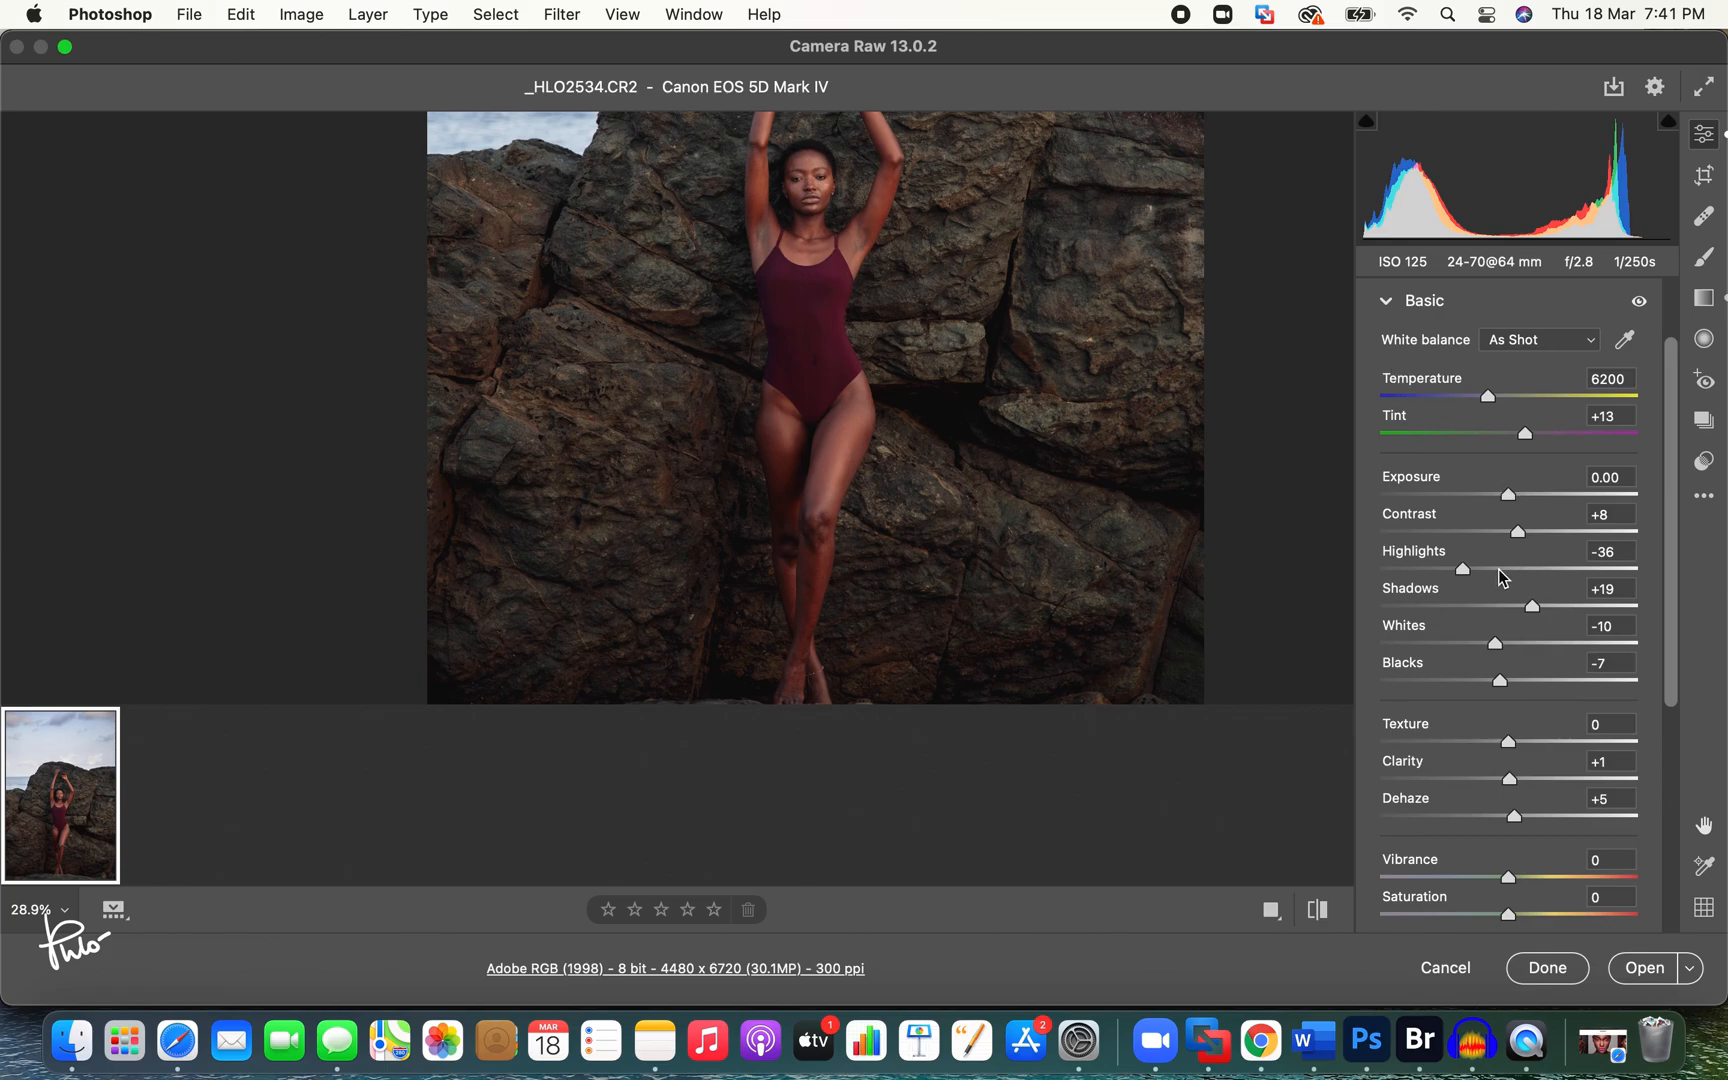
pyautogui.moveTo(1046, 371); pyautogui.dragTo(936, 372)
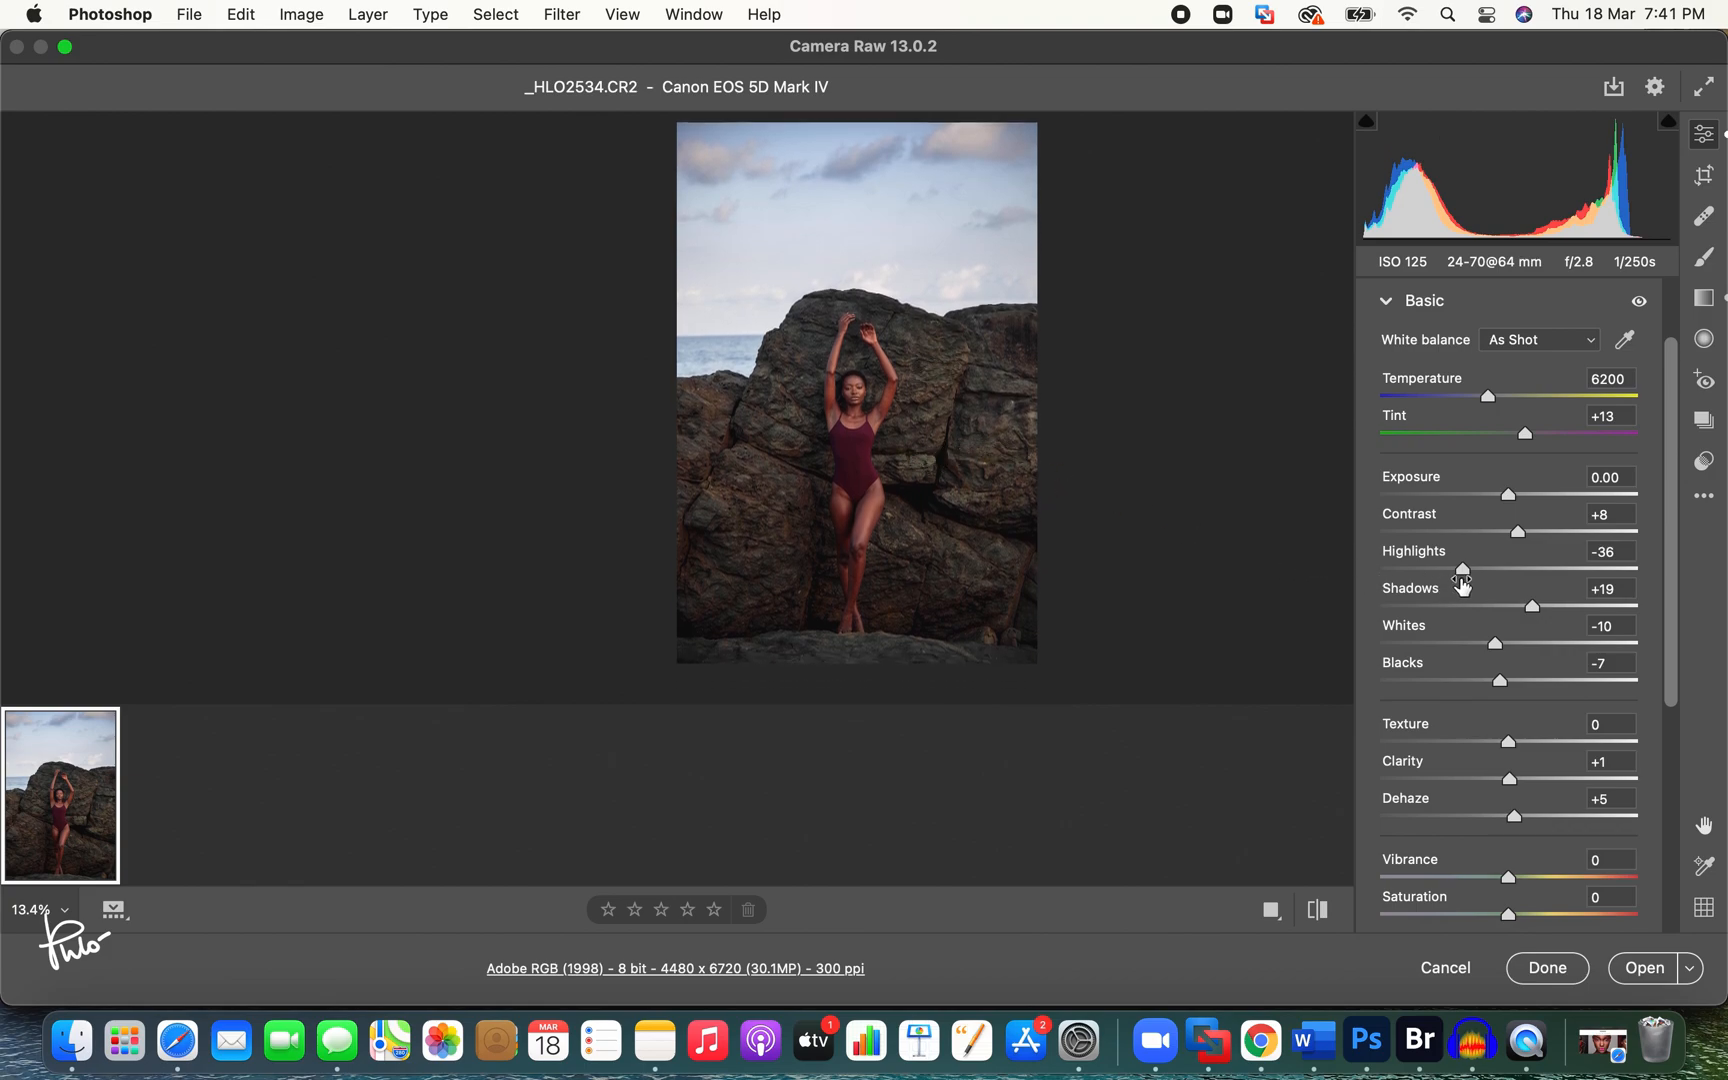
pyautogui.moveTo(1466, 570); pyautogui.dragTo(1482, 571)
pyautogui.click(1476, 570)
pyautogui.moveTo(1510, 493); pyautogui.dragTo(1522, 532)
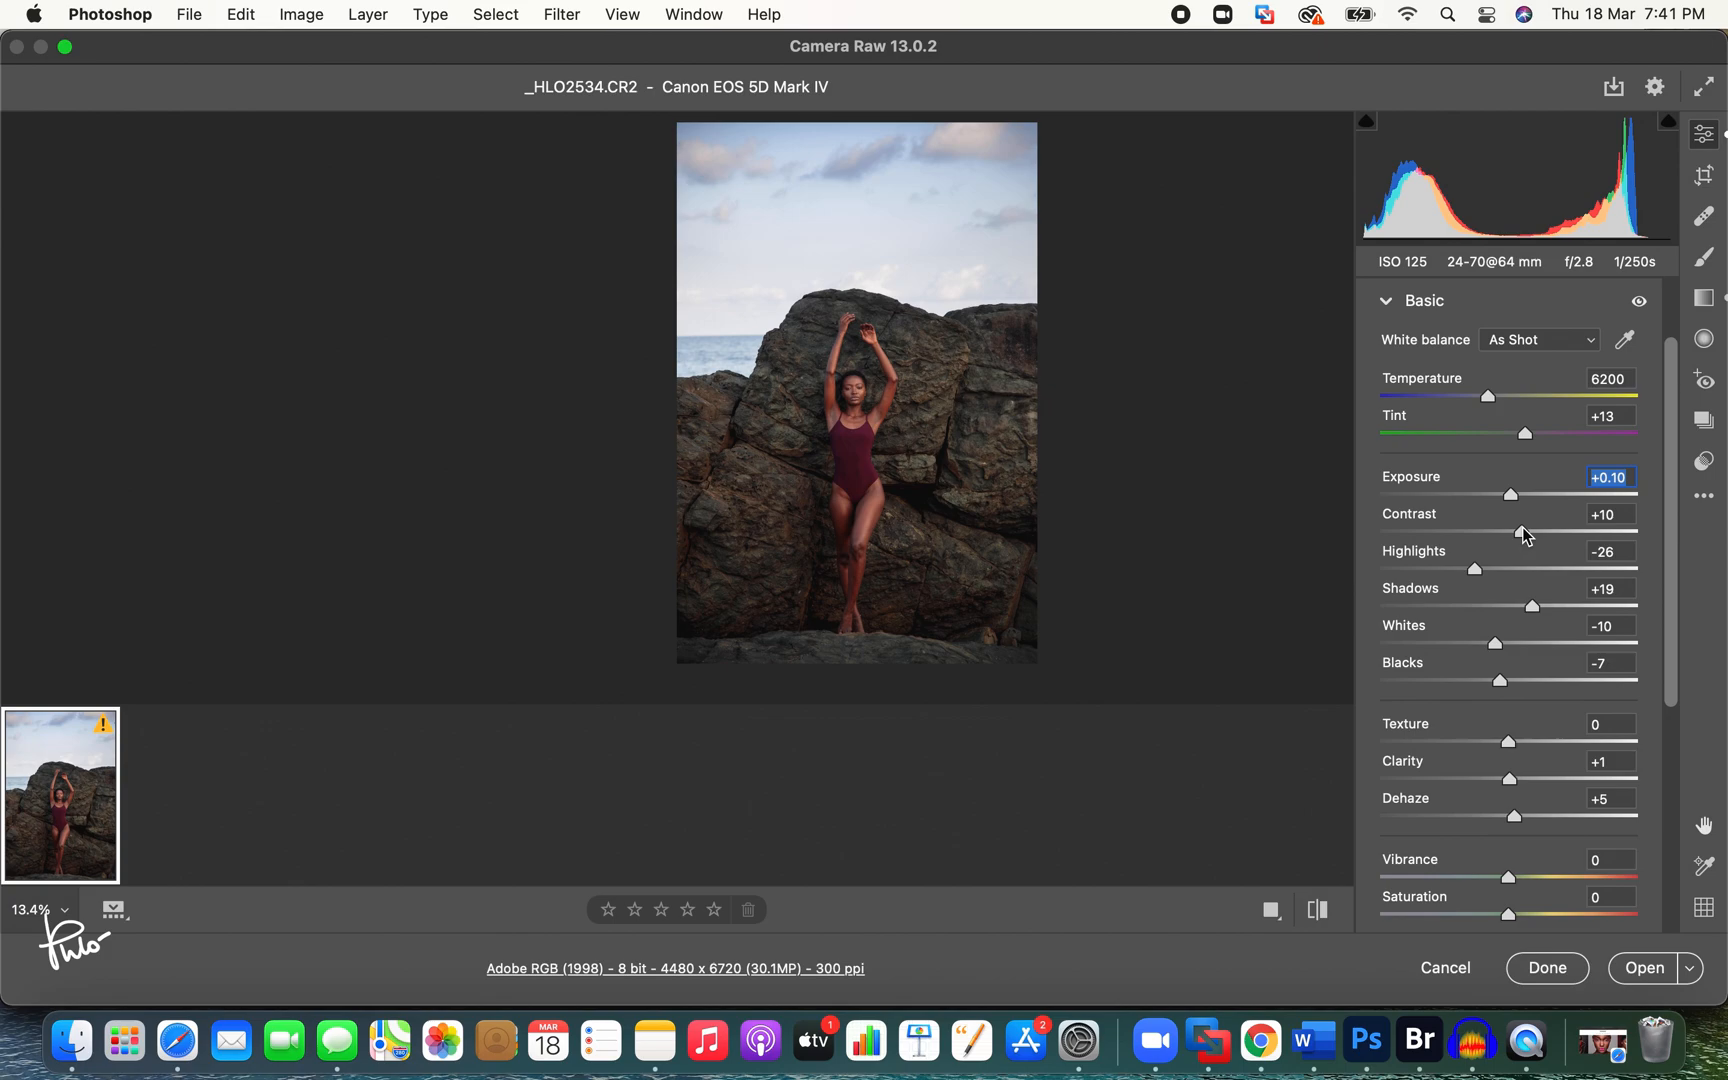
pyautogui.click(1521, 531)
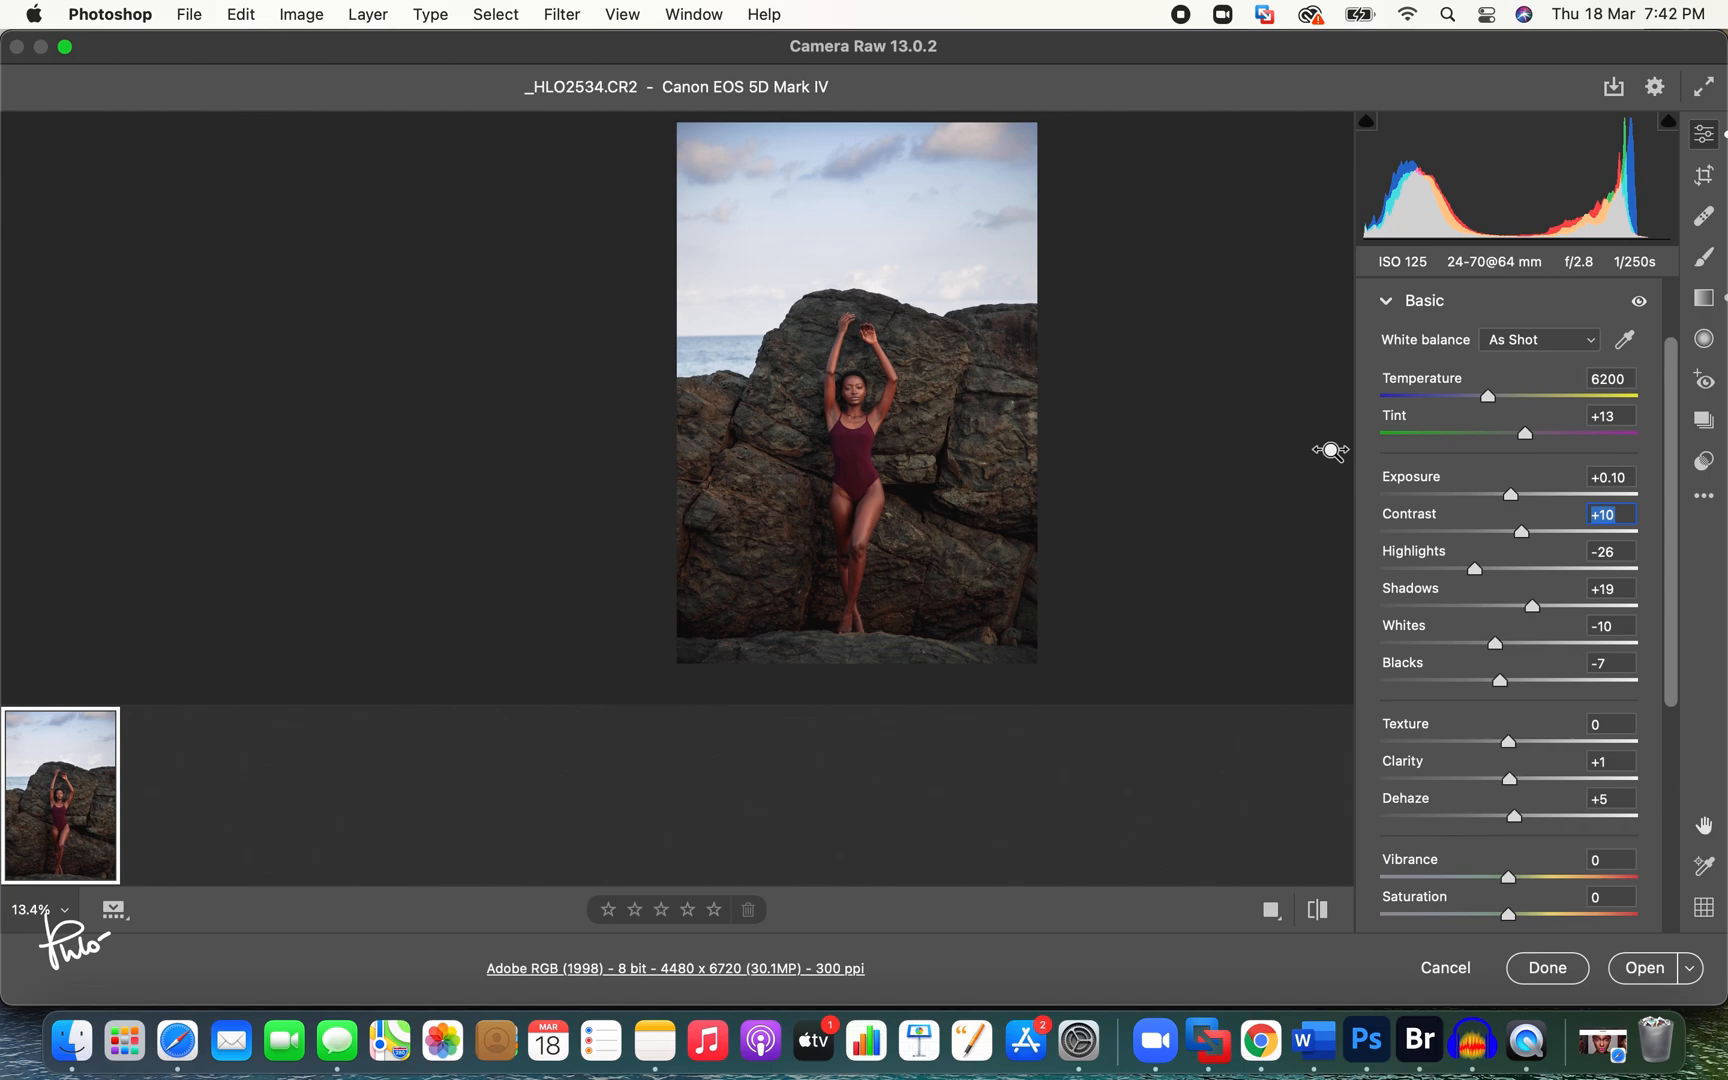
# Step: Compare the adjusted photo with its unedited version again
pyautogui.press('\\')
pyautogui.press('\\')
pyautogui.press('\\')
pyautogui.press('\\')
# Step: Finish the raw processing and open the photo as a document in Photoshop
pyautogui.click(1628, 972)
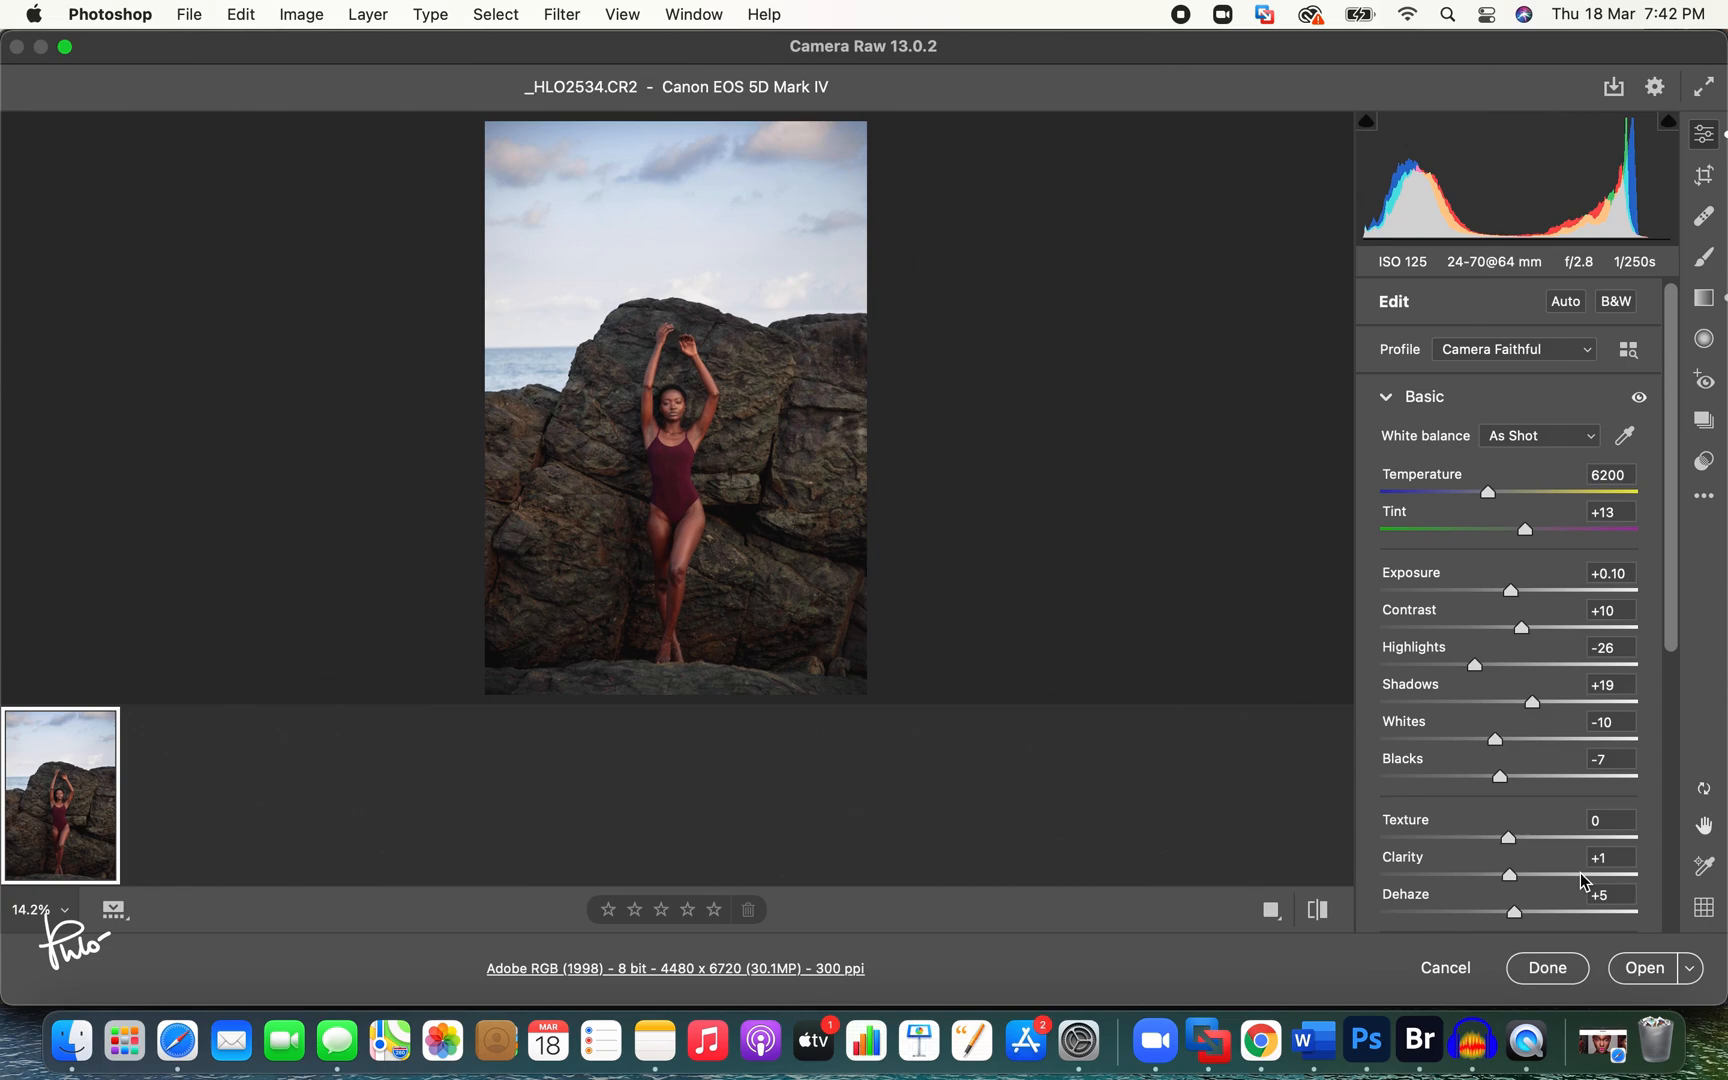
pyautogui.click(1425, 967)
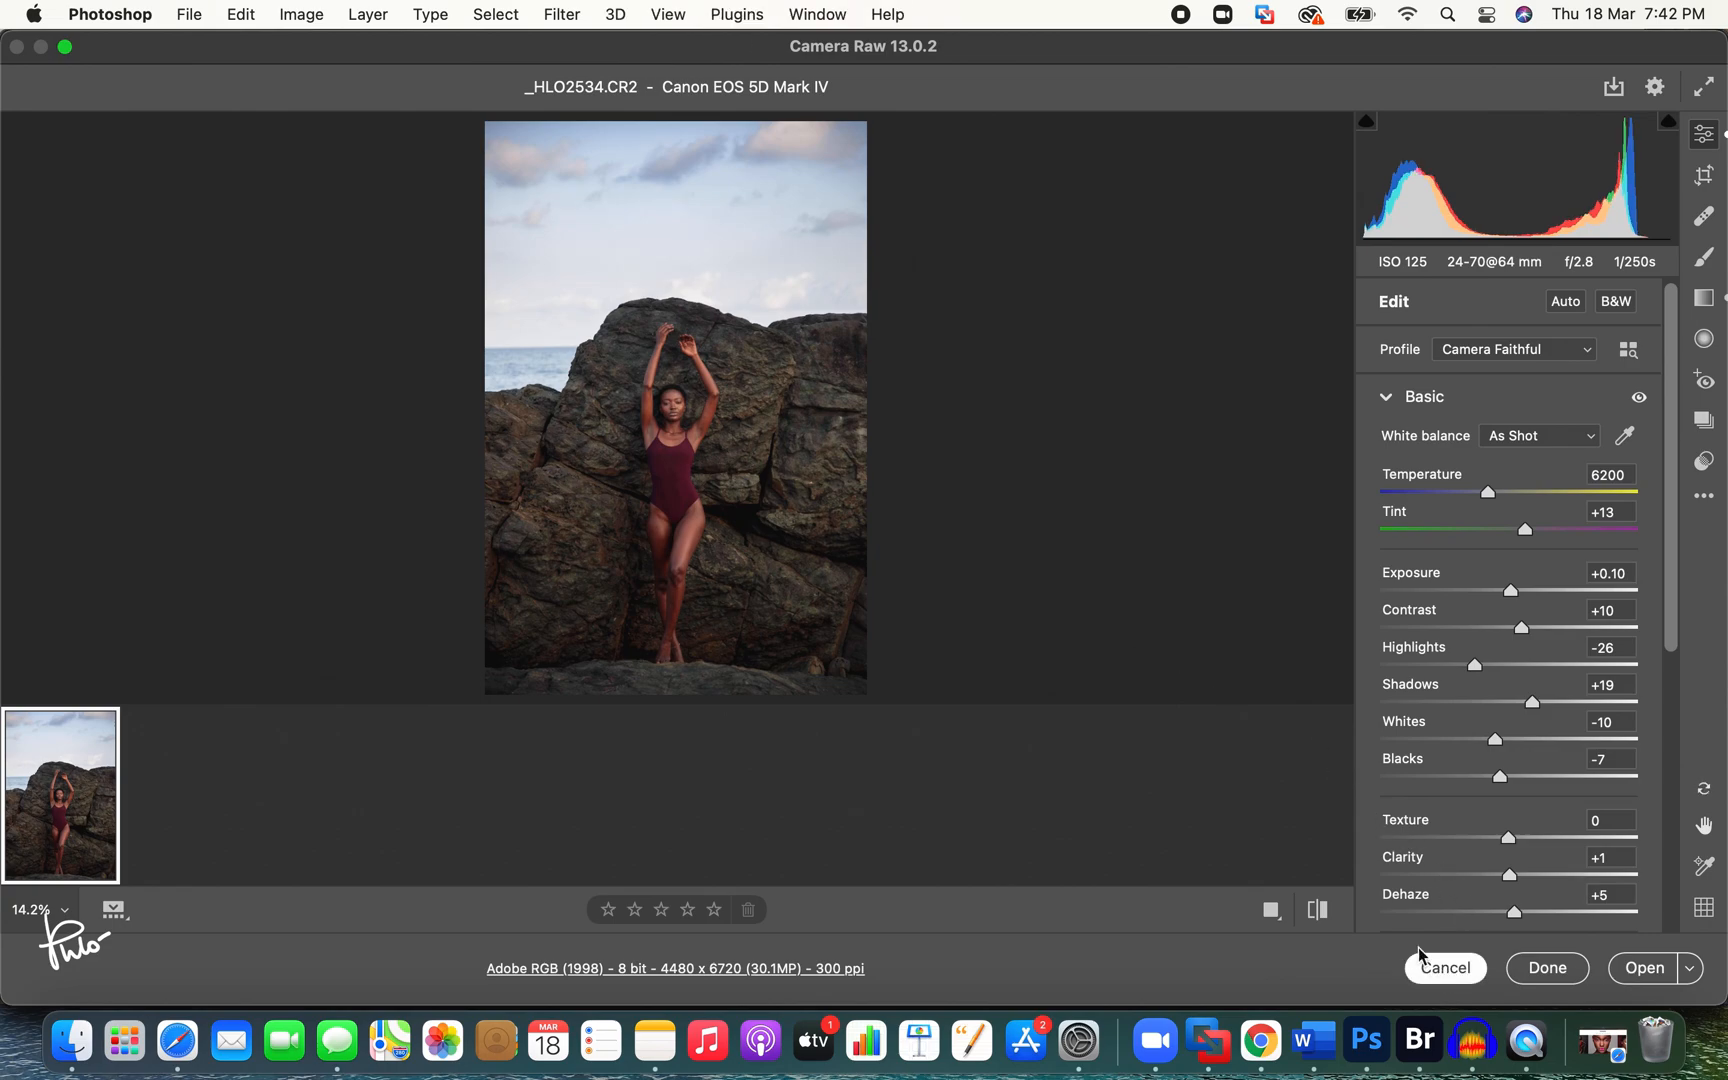
pyautogui.moveTo(825, 524); pyautogui.dragTo(612, 519)
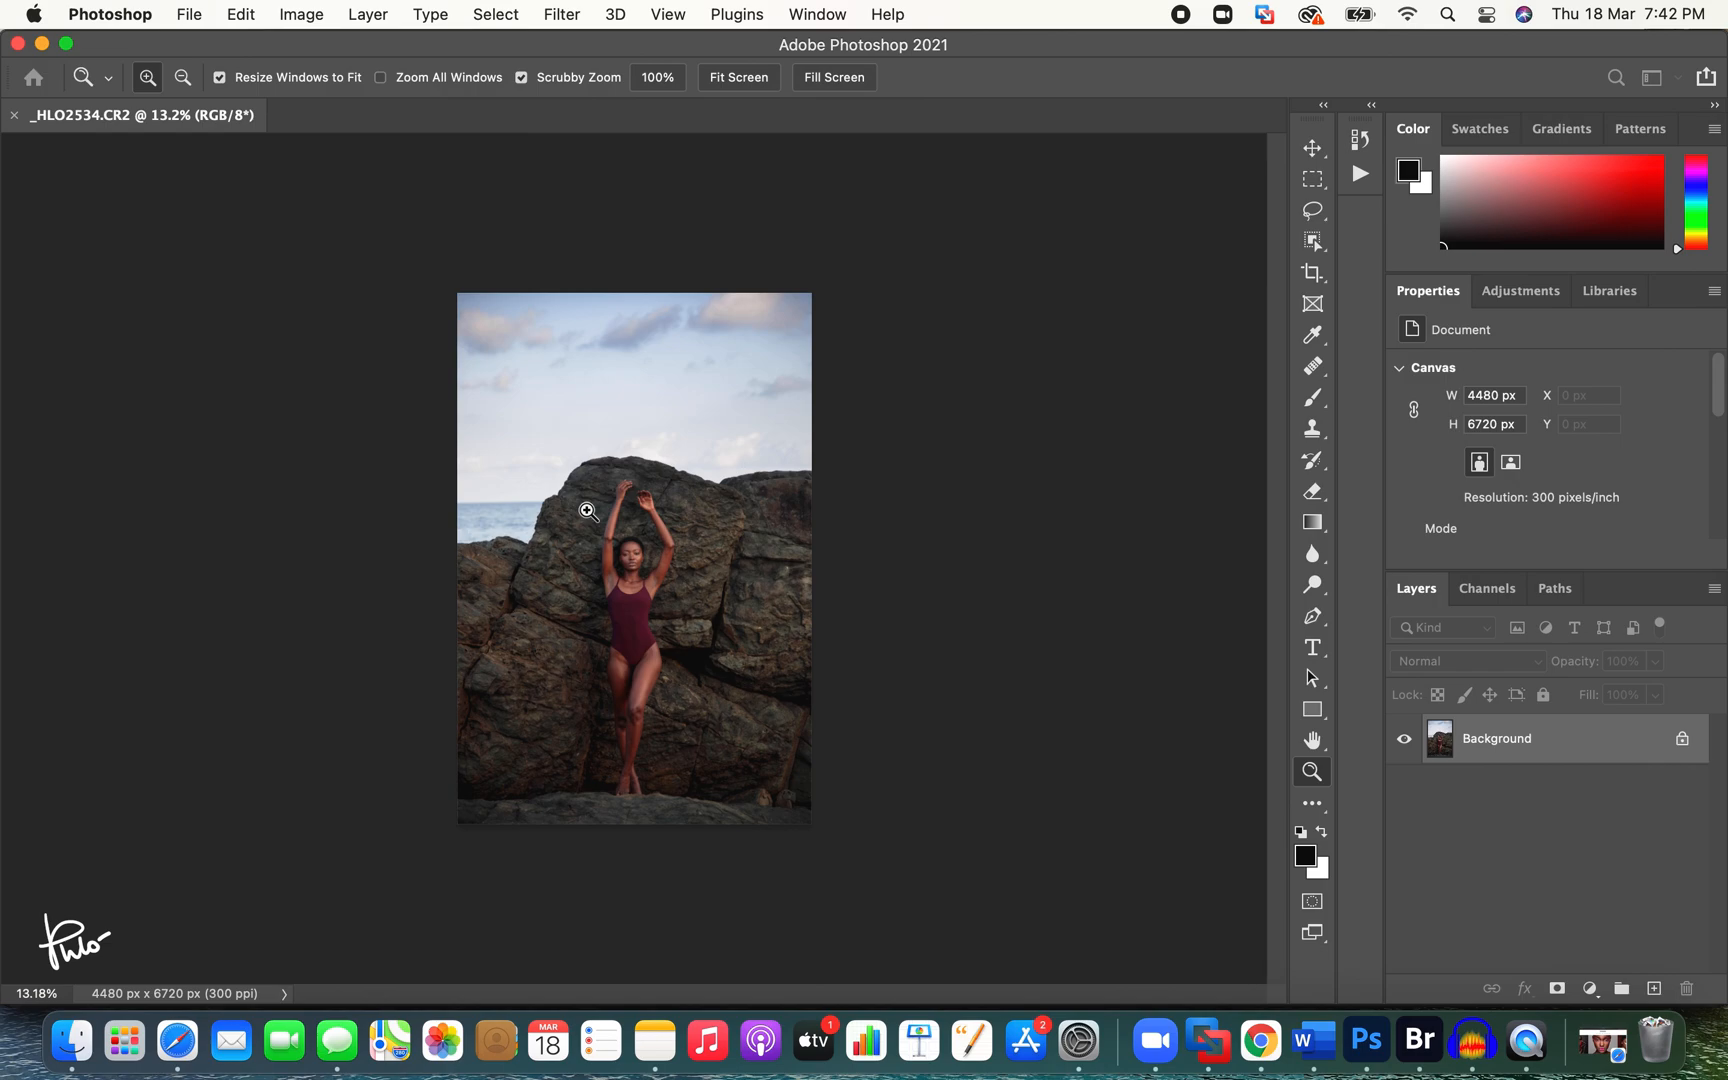
# Step: Crop the photo to a 4:5 ratio of 5208 x 6510 px, extending both sides with content-aware fill
pyautogui.press('c')
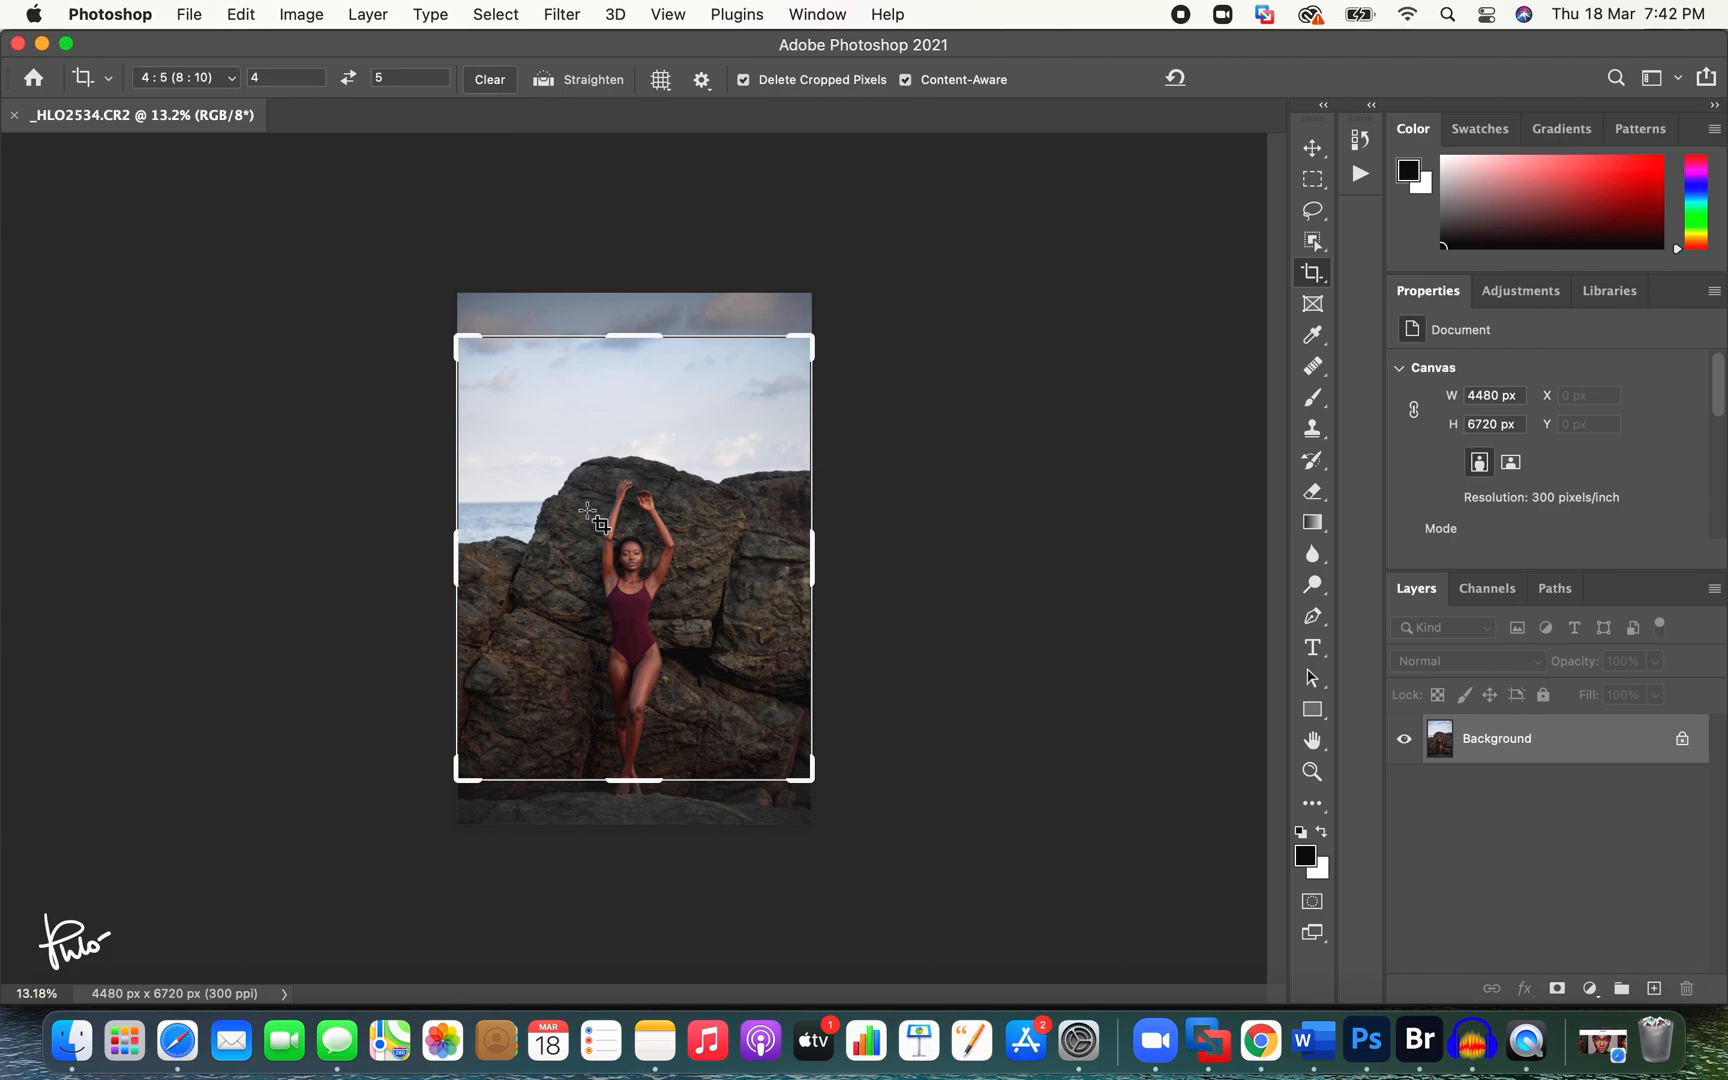
pyautogui.moveTo(590, 515); pyautogui.dragTo(592, 488)
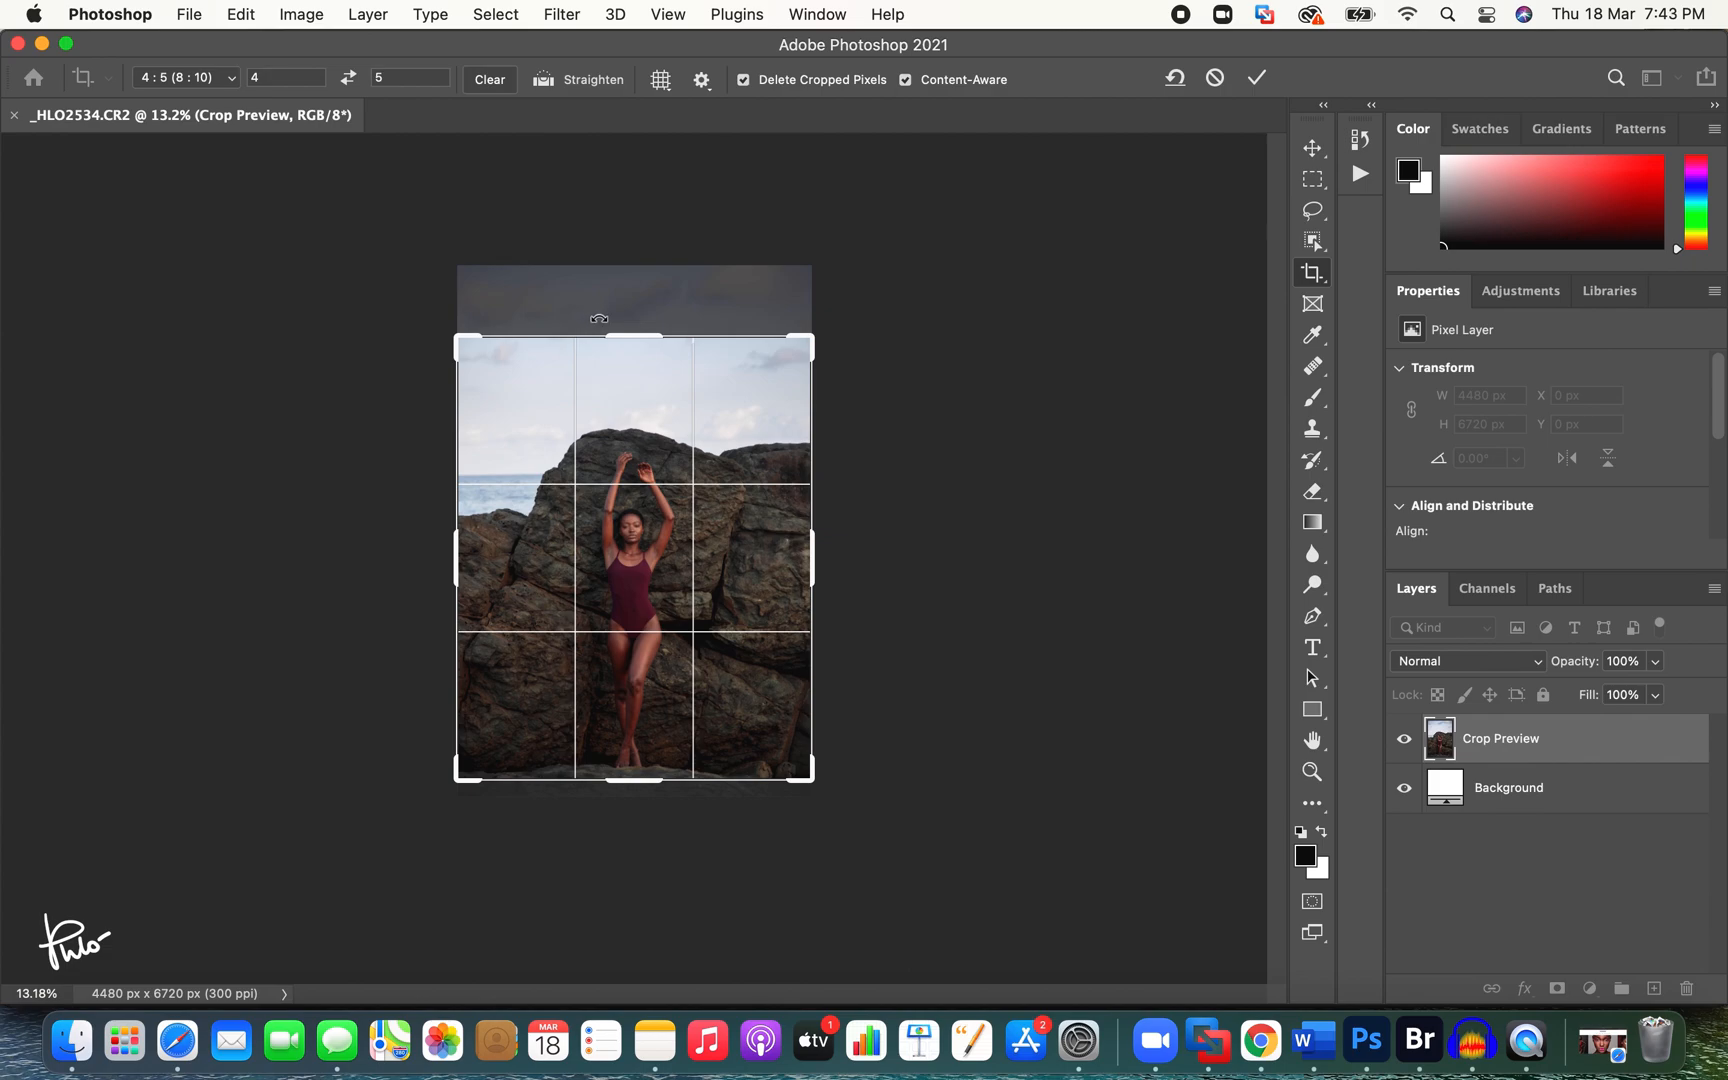
pyautogui.moveTo(641, 341); pyautogui.dragTo(632, 308)
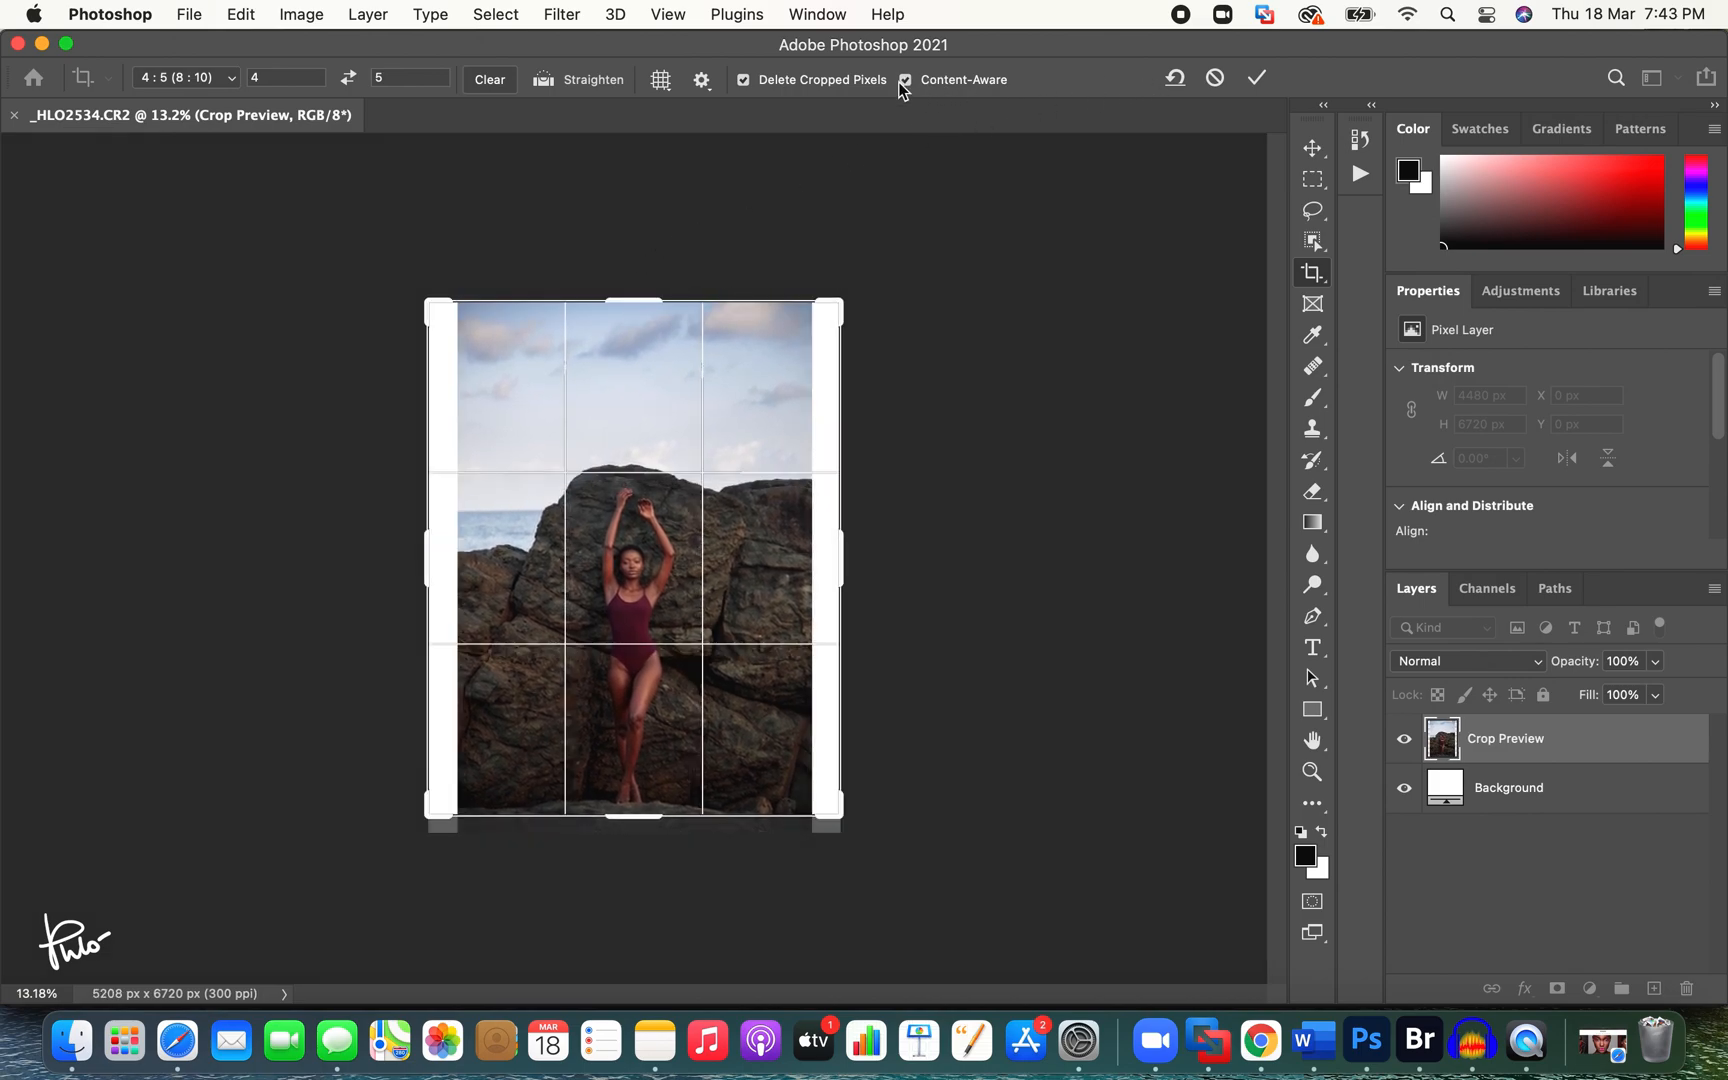
pyautogui.click(1256, 78)
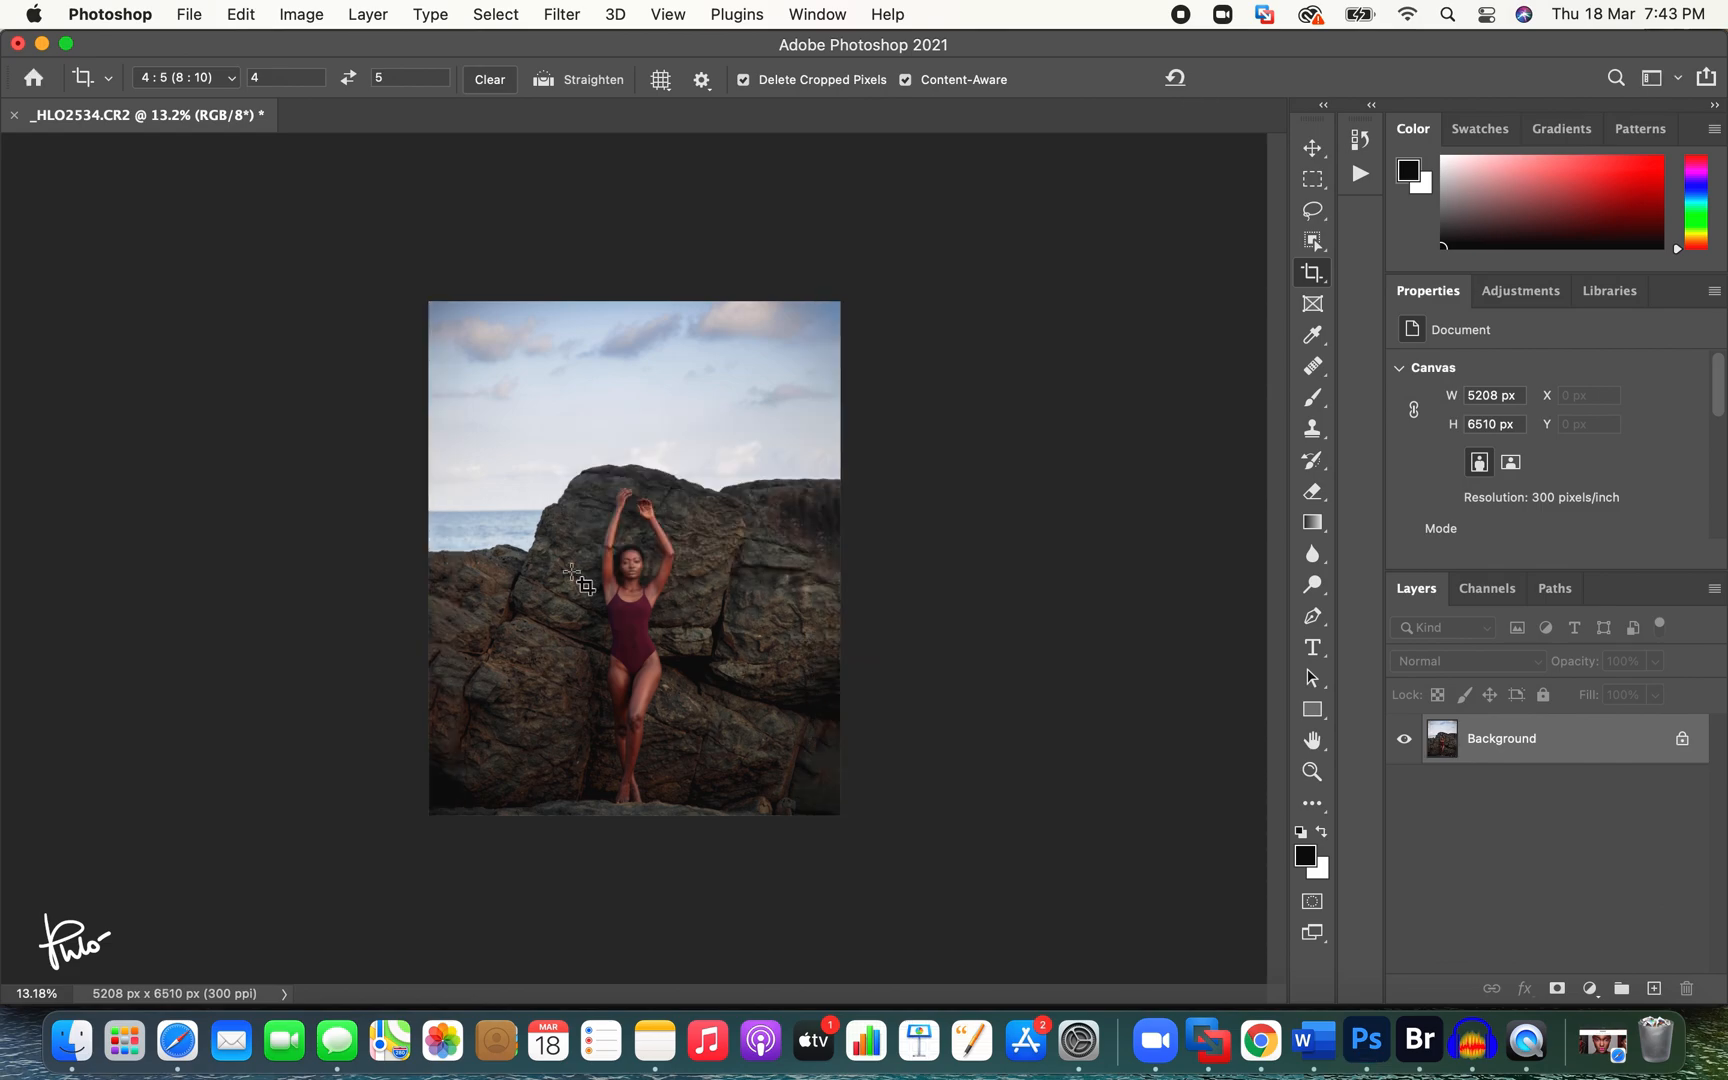
# Step: Examine the extended edges and the lower rocks of the cropped photo up close for fill flaws
pyautogui.press('z')
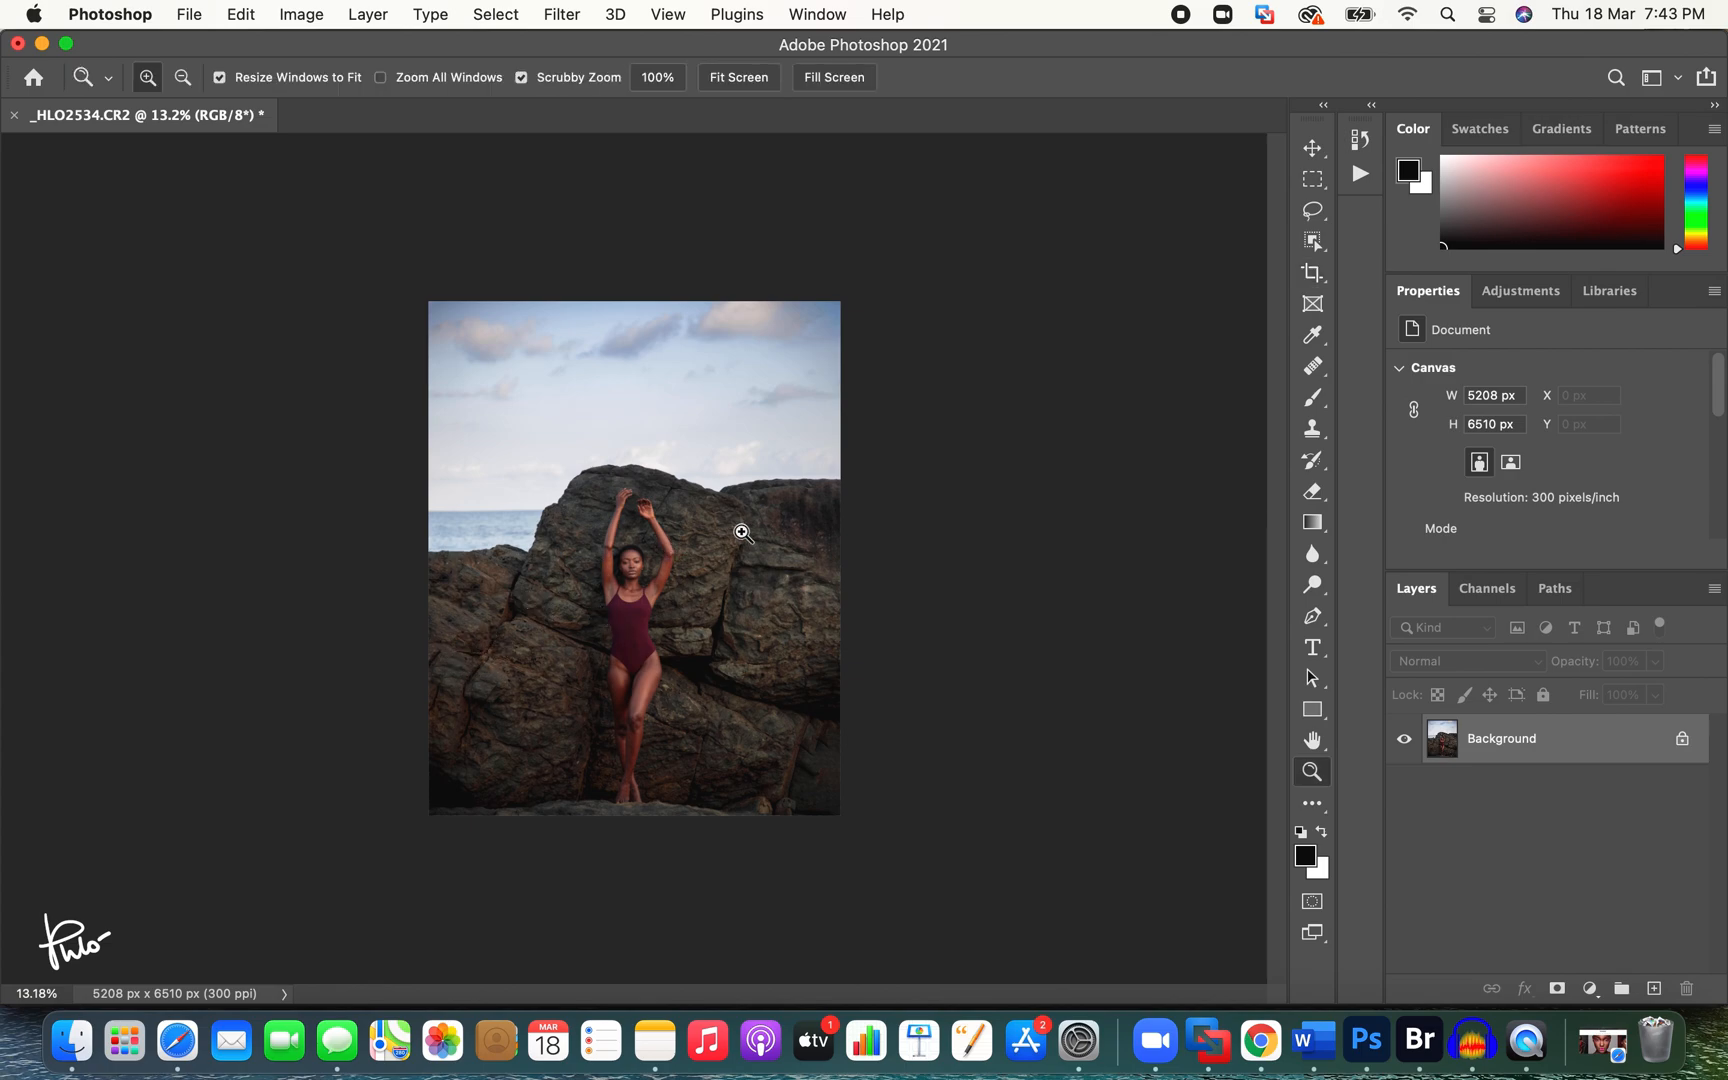
pyautogui.moveTo(538, 604); pyautogui.dragTo(567, 629)
pyautogui.moveTo(872, 486); pyautogui.dragTo(818, 509)
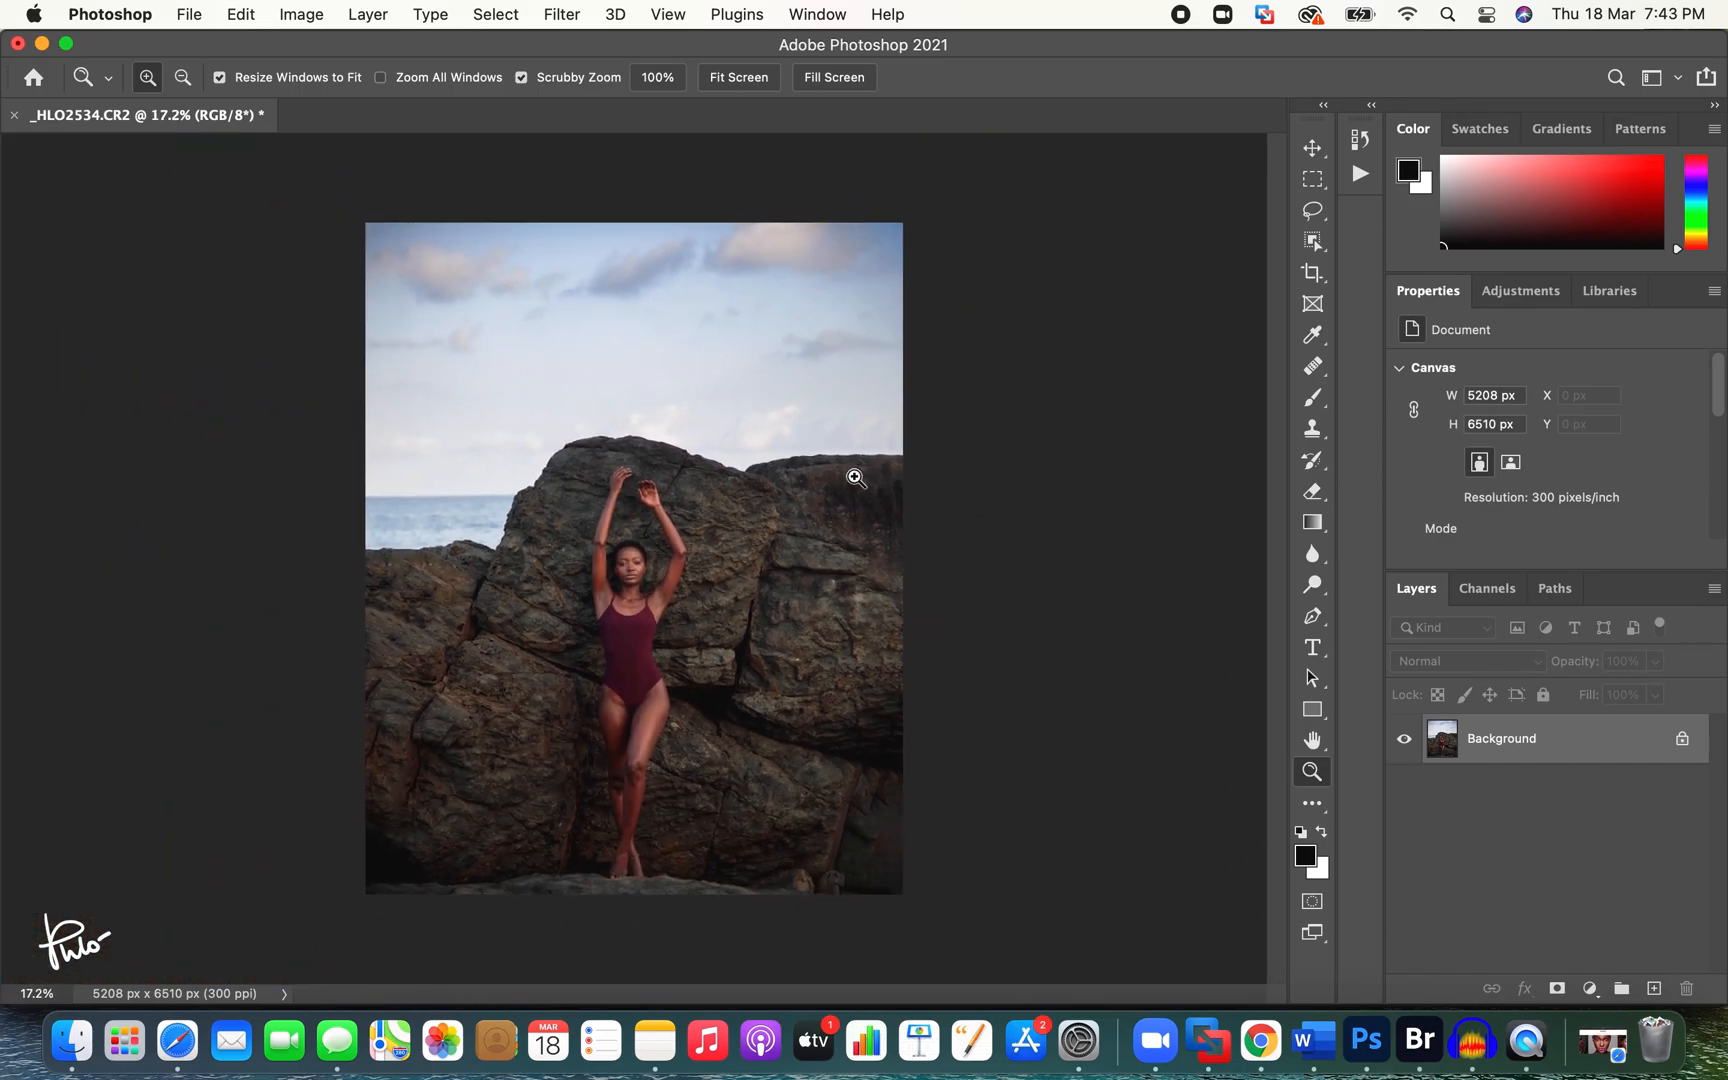
pyautogui.moveTo(864, 725); pyautogui.dragTo(912, 733)
pyautogui.scroll(-10, 912, 733)
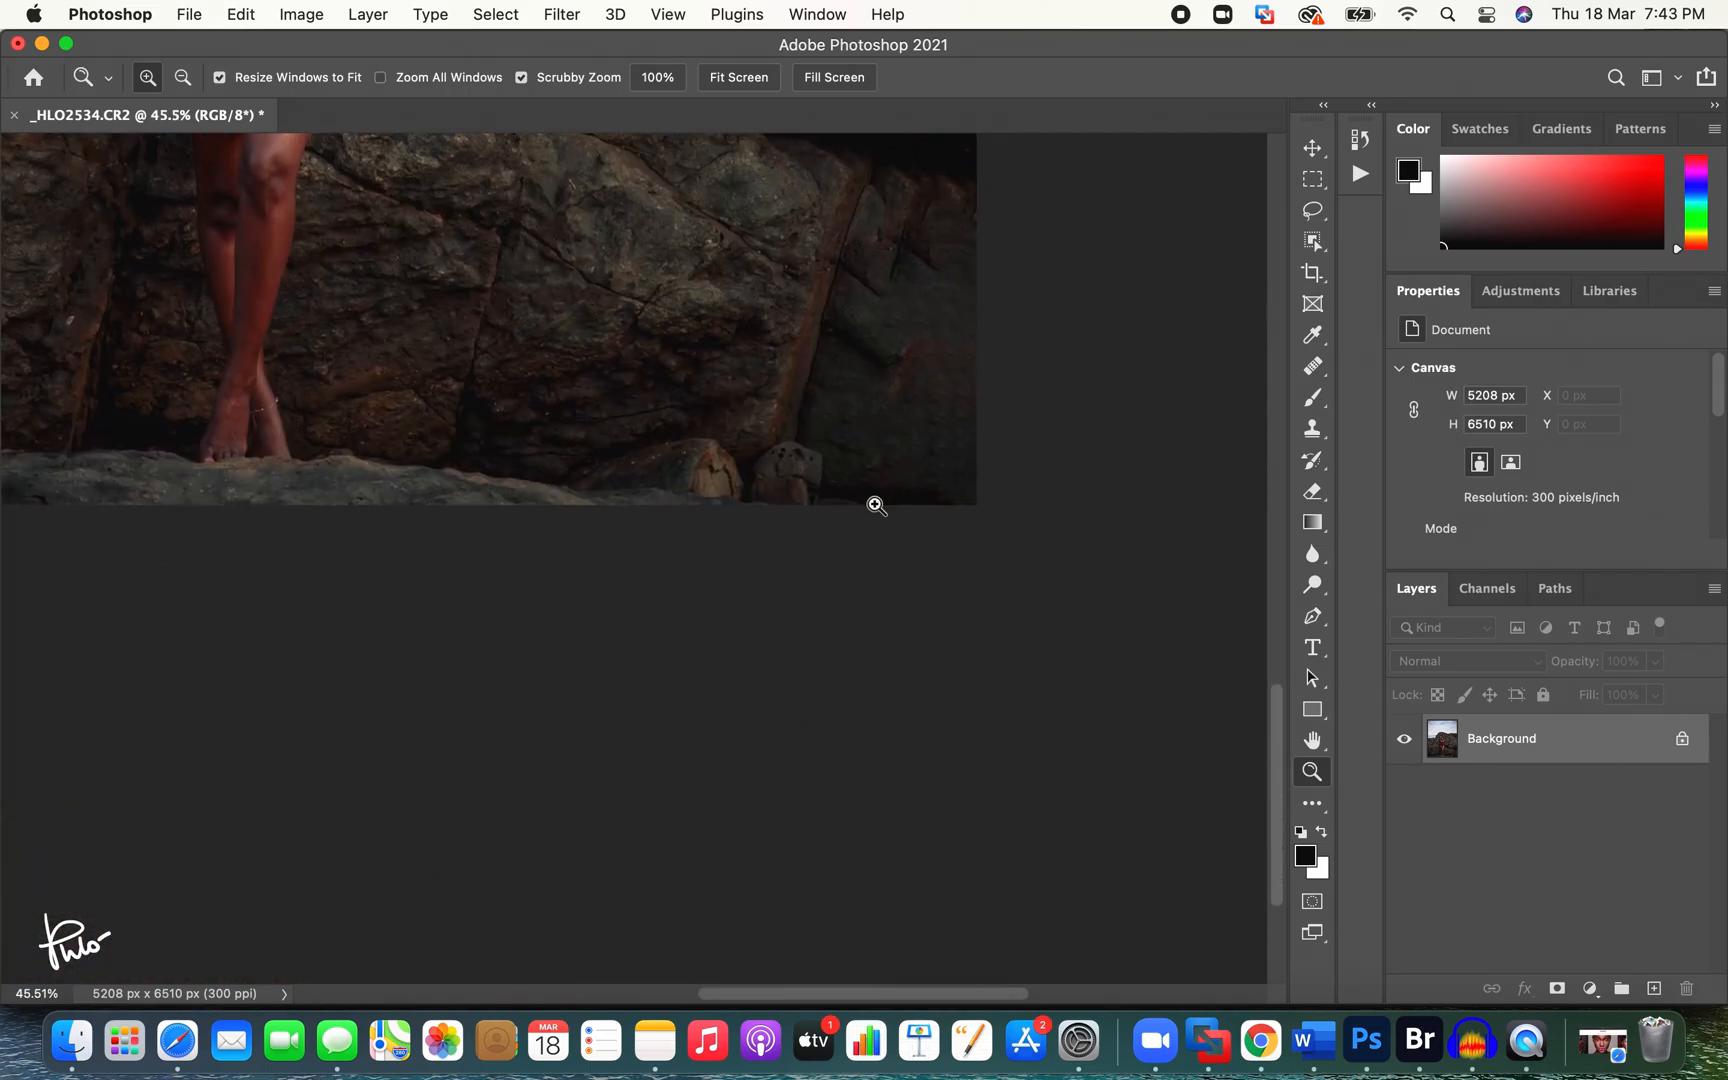
# Step: Crop the photo slightly tighter at the 4:5 ratio to 4968 x 6210 px, trimming the sky and sides
pyautogui.moveTo(903, 378); pyautogui.dragTo(841, 376)
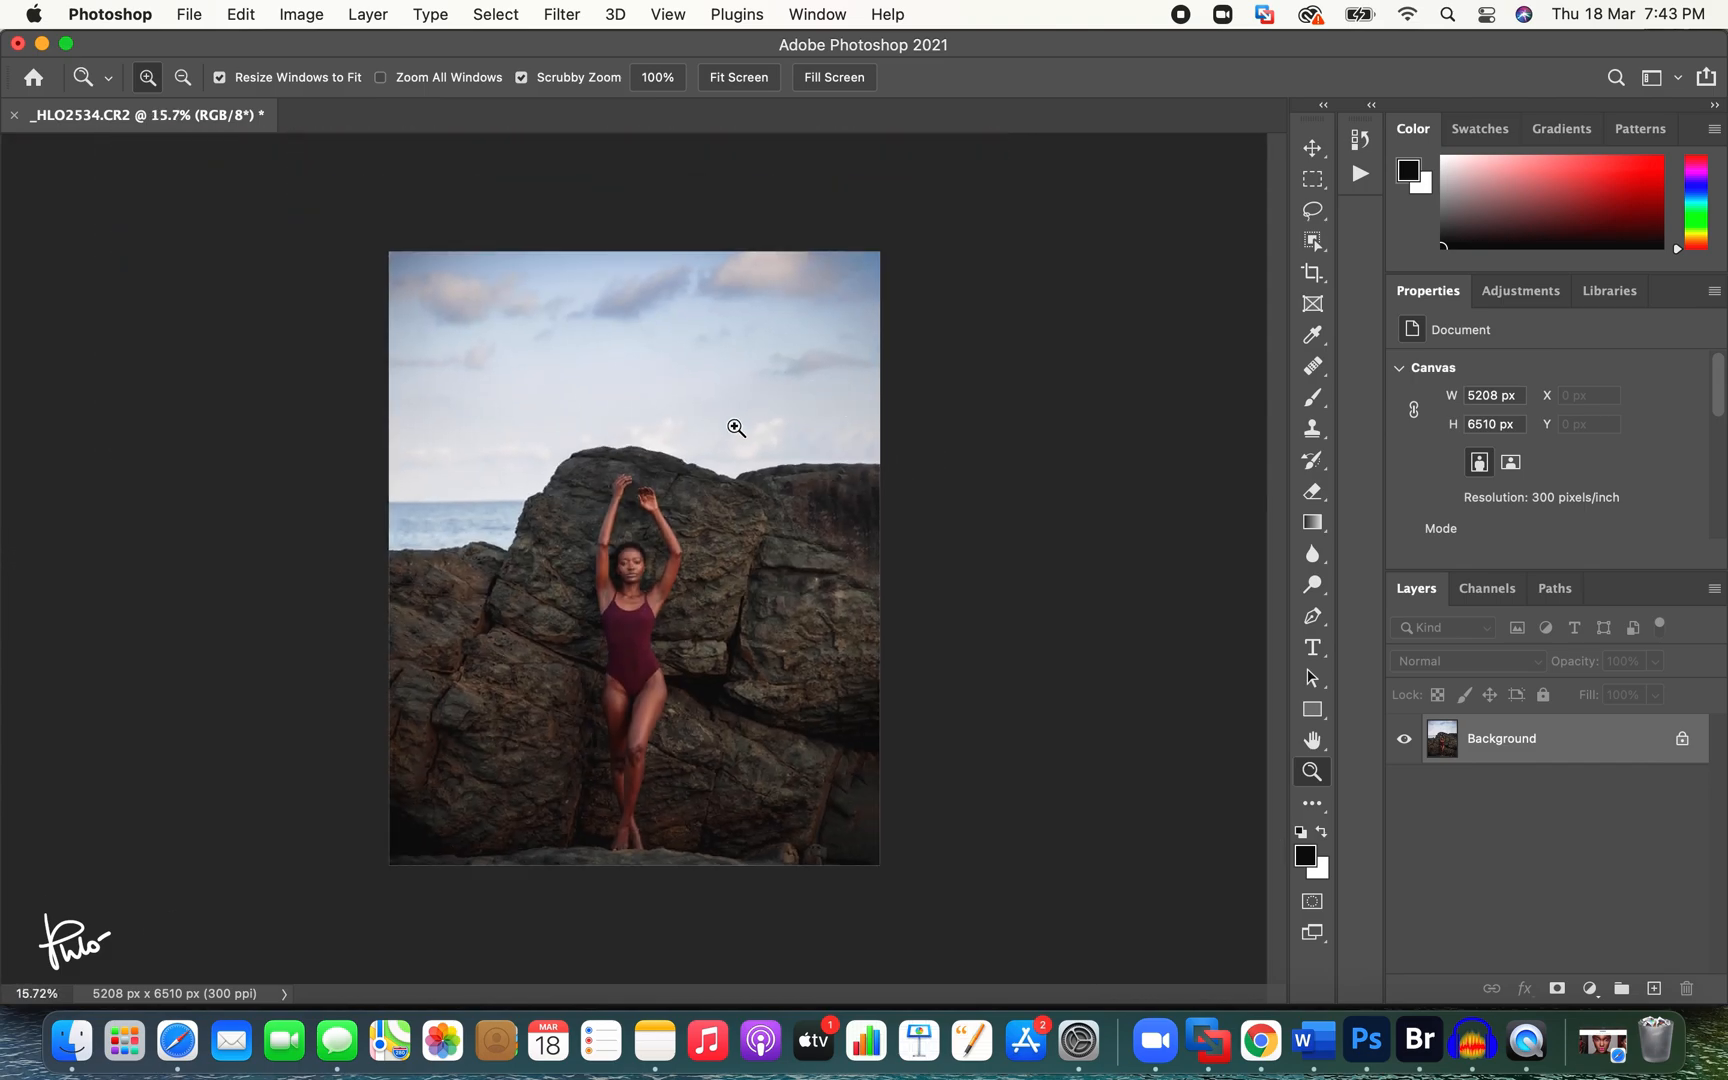
pyautogui.press('c')
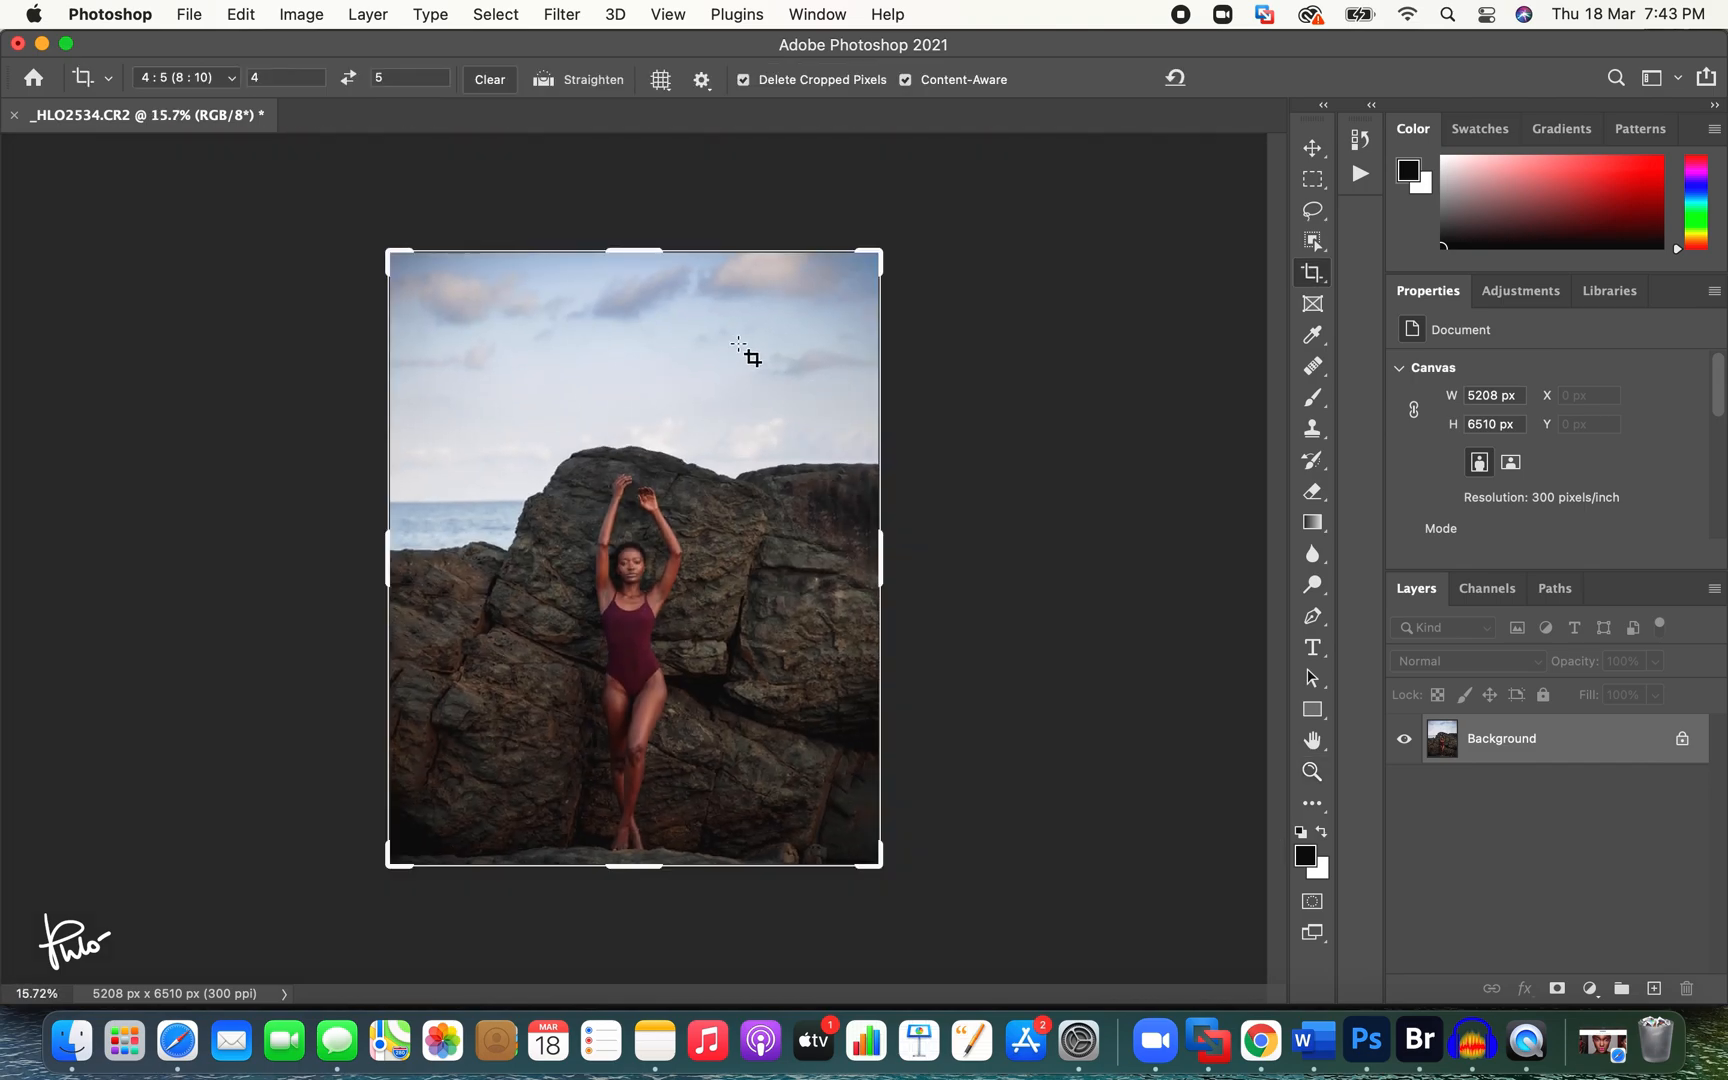
pyautogui.moveTo(634, 260); pyautogui.dragTo(635, 269)
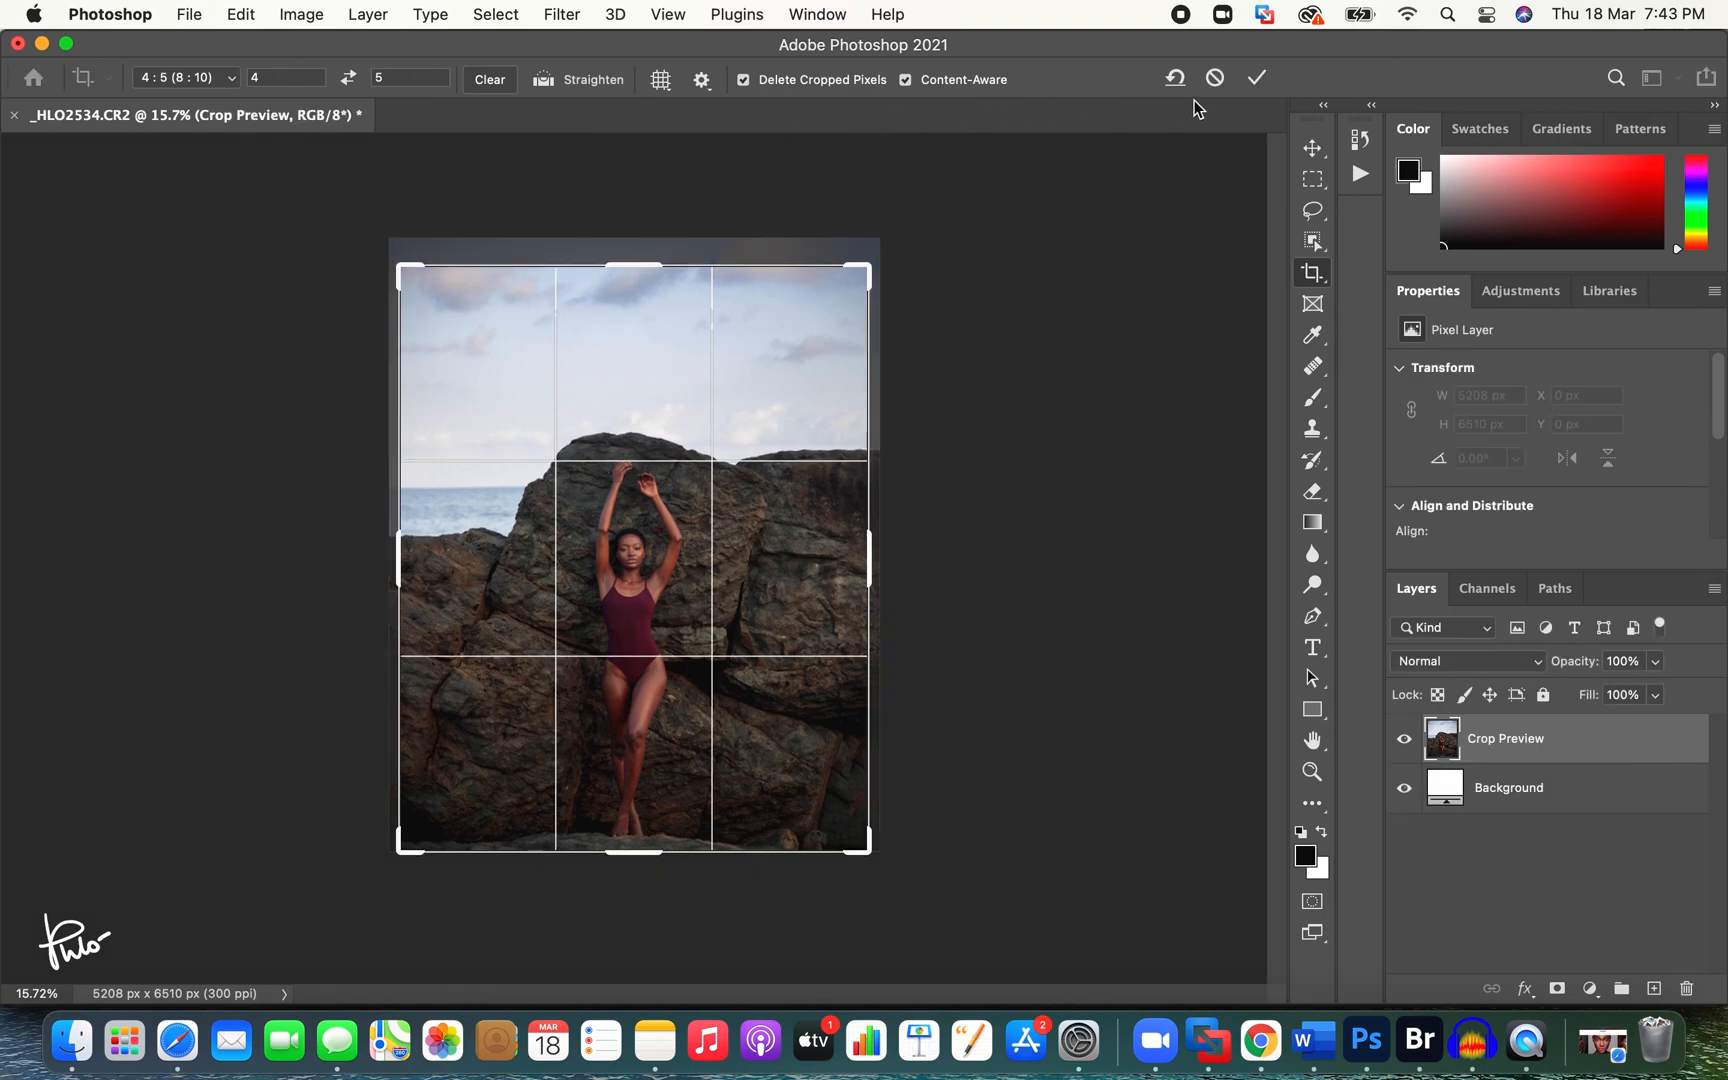
pyautogui.click(1256, 86)
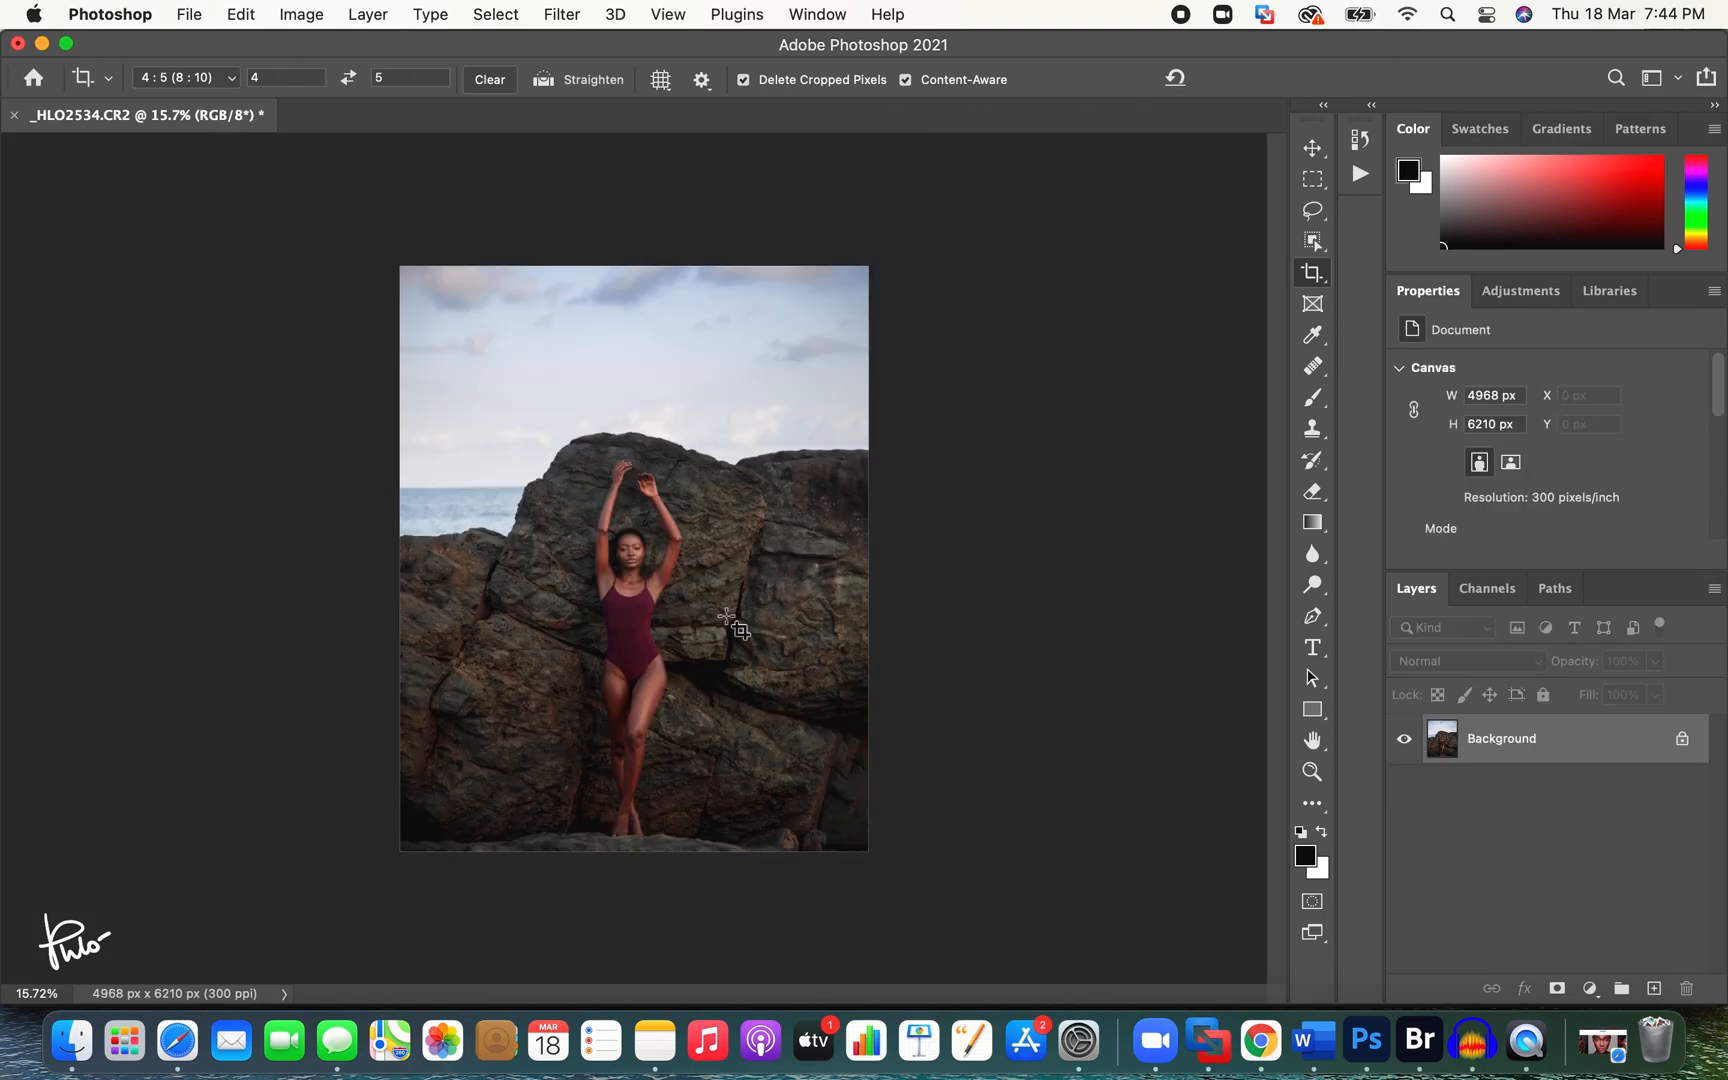
# Step: Add a new layer and clone natural rock texture over the smudged fill in the photo's lower right corner
pyautogui.press('z')
pyautogui.moveTo(841, 737); pyautogui.dragTo(935, 756)
pyautogui.scroll(-8, 849, 710)
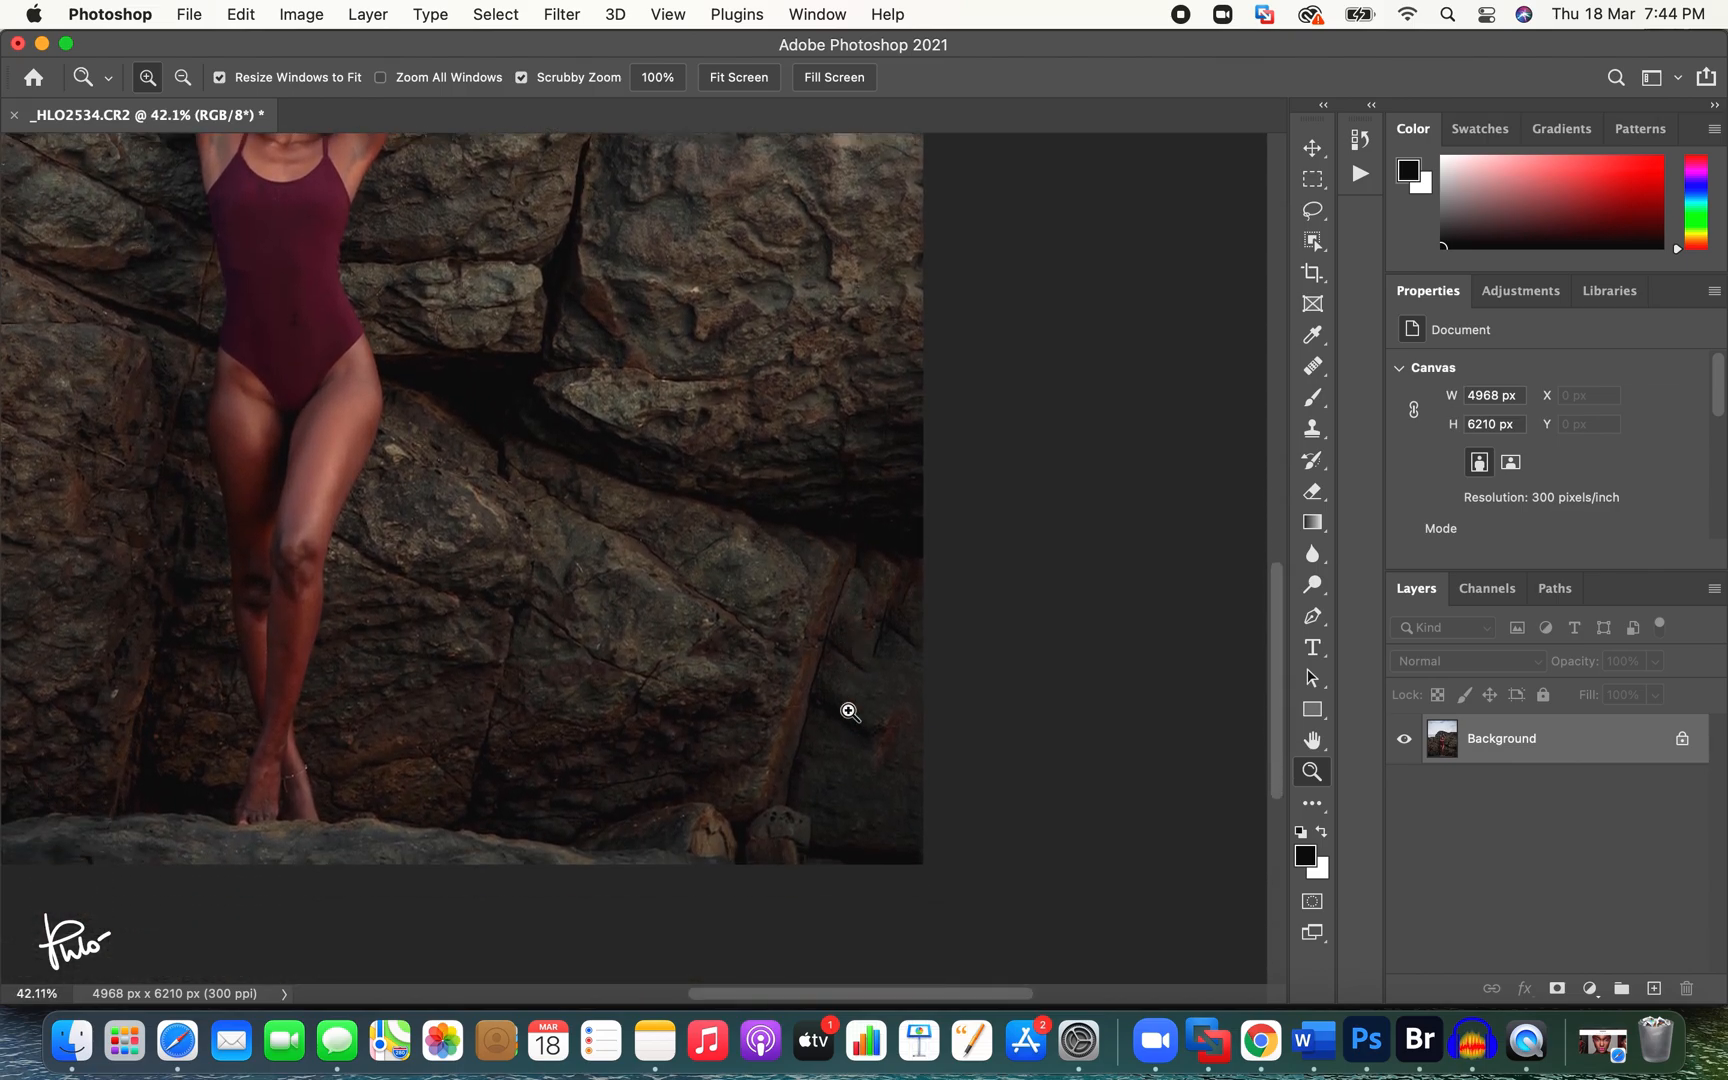
pyautogui.moveTo(883, 494)
pyautogui.mouseDown()
pyautogui.moveTo(931, 437)
pyautogui.moveTo(899, 440)
pyautogui.mouseUp()
pyautogui.press('s')
pyautogui.moveTo(829, 540); pyautogui.dragTo(748, 555)
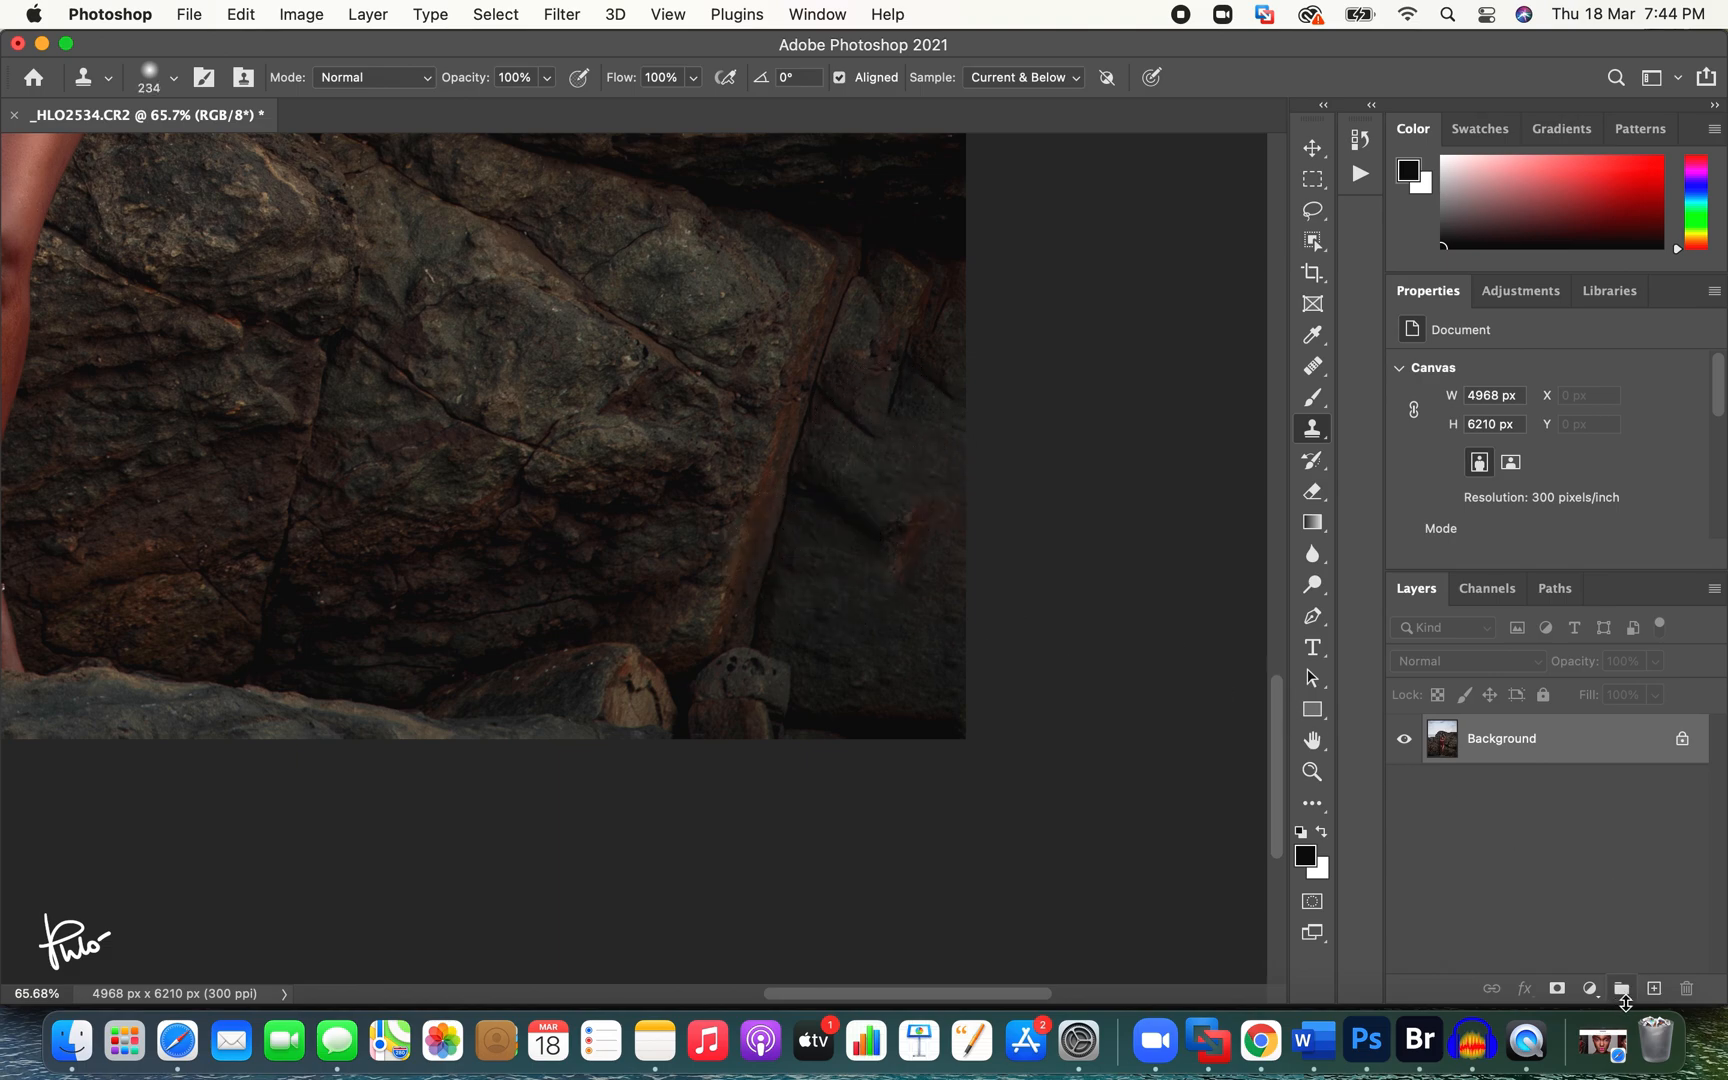
pyautogui.click(1654, 988)
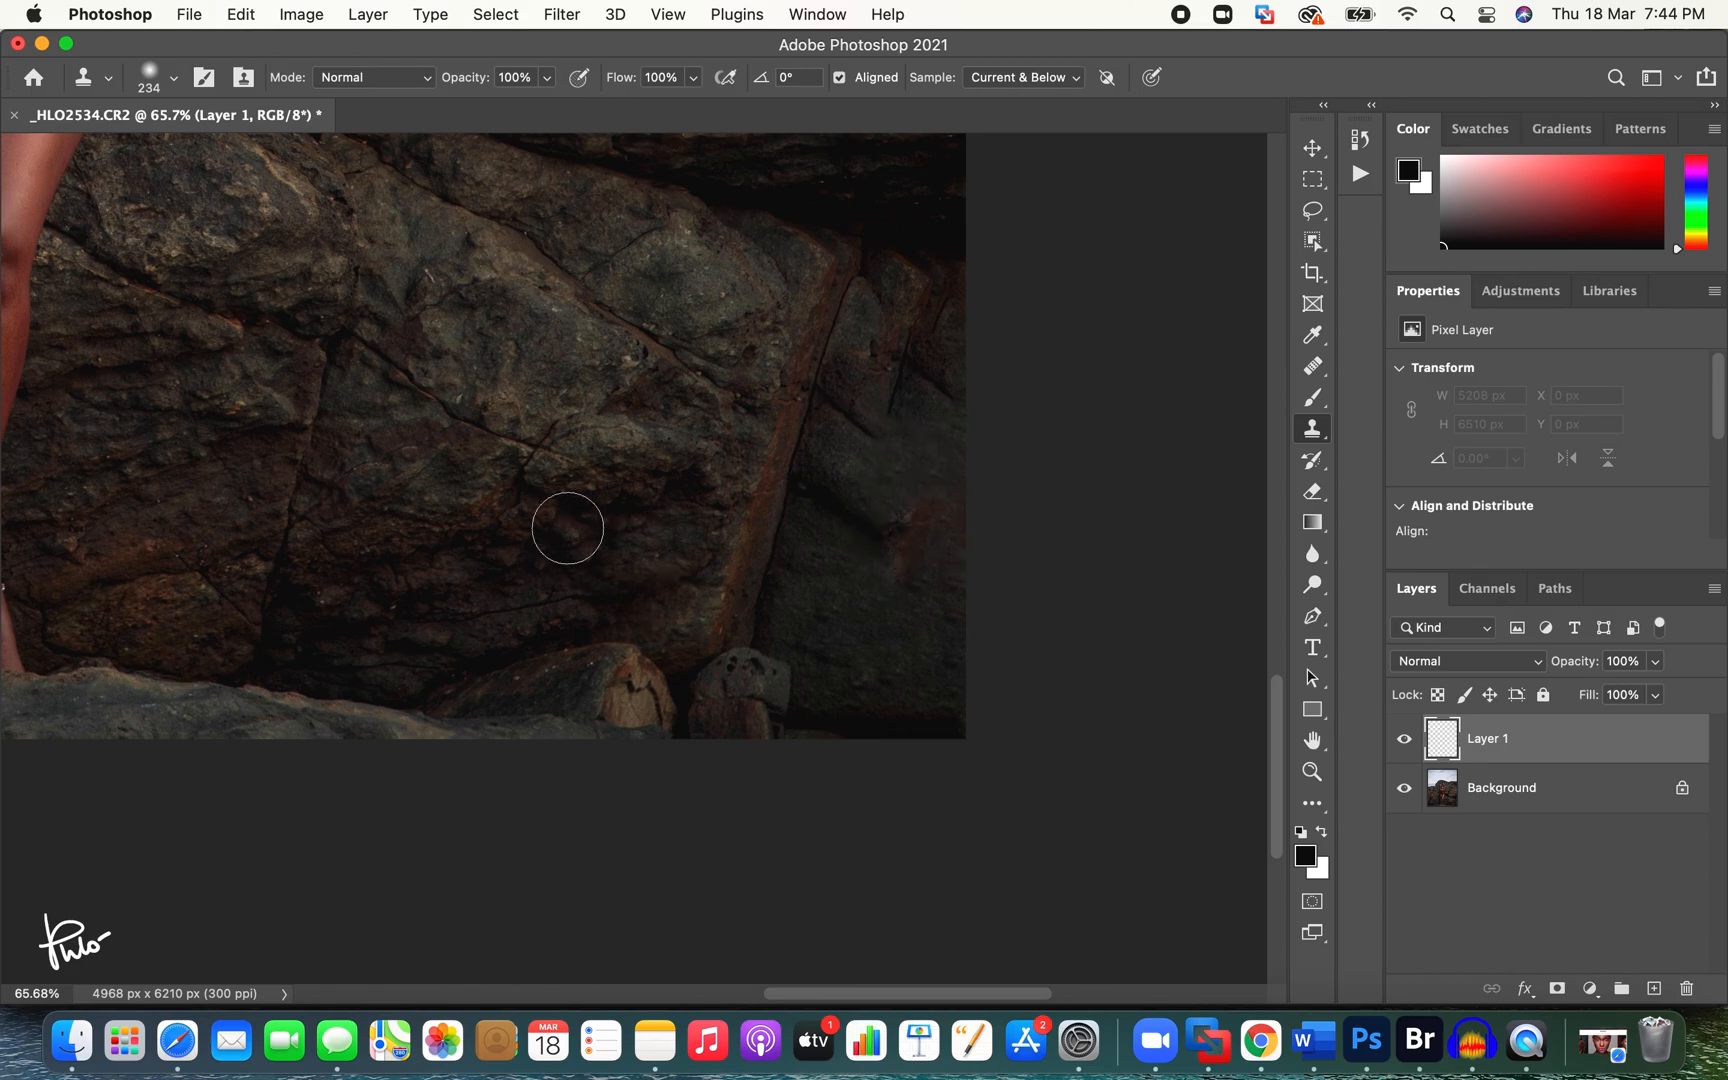
pyautogui.keyDown('alt'); pyautogui.click(301, 655); pyautogui.keyUp('alt')
pyautogui.moveTo(771, 620)
pyautogui.mouseDown()
pyautogui.moveTo(804, 637)
pyautogui.moveTo(825, 595)
pyautogui.moveTo(876, 613)
pyautogui.moveTo(881, 644)
pyautogui.moveTo(829, 684)
pyautogui.moveTo(925, 665)
pyautogui.moveTo(942, 584)
pyautogui.moveTo(957, 686)
pyautogui.moveTo(832, 550)
pyautogui.moveTo(922, 569)
pyautogui.moveTo(945, 543)
pyautogui.moveTo(925, 550)
pyautogui.moveTo(936, 505)
pyautogui.moveTo(882, 478)
pyautogui.moveTo(933, 475)
pyautogui.mouseUp()
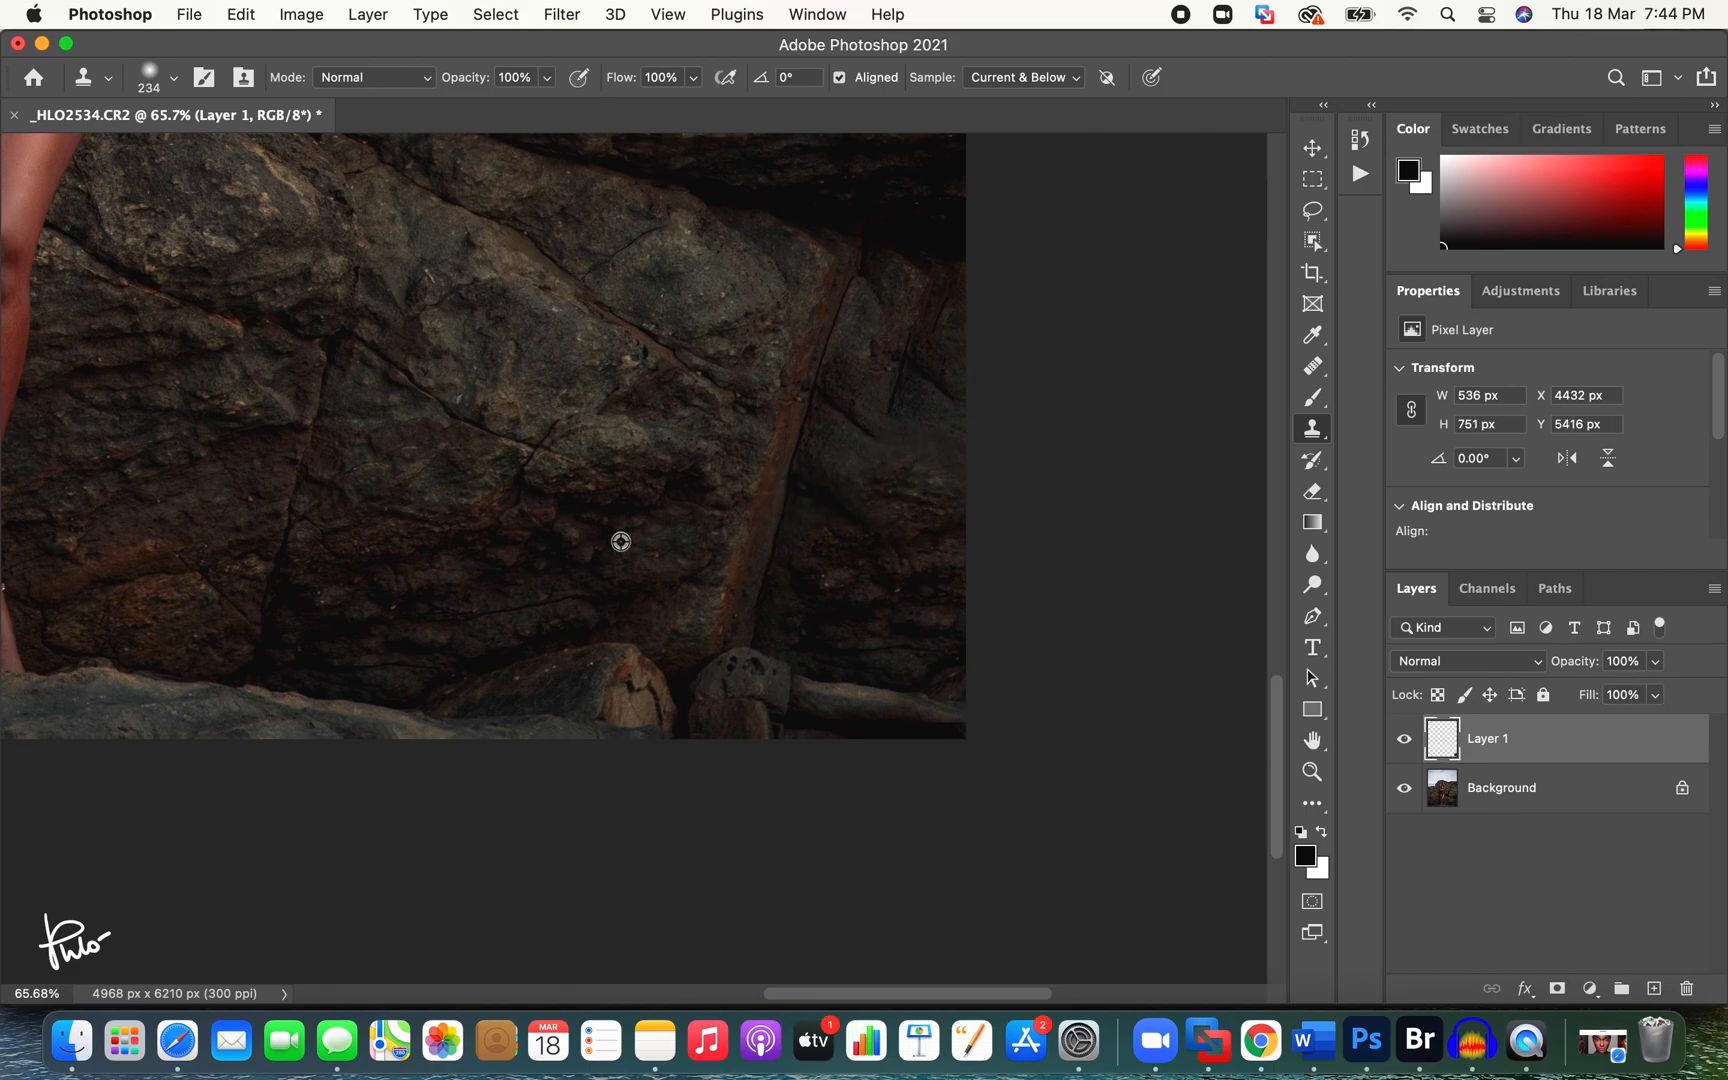
# Step: Clone more rock texture onto the lower right rock and set the clone layer's opacity to 82%
pyautogui.click(459, 602)
pyautogui.press('super+z')
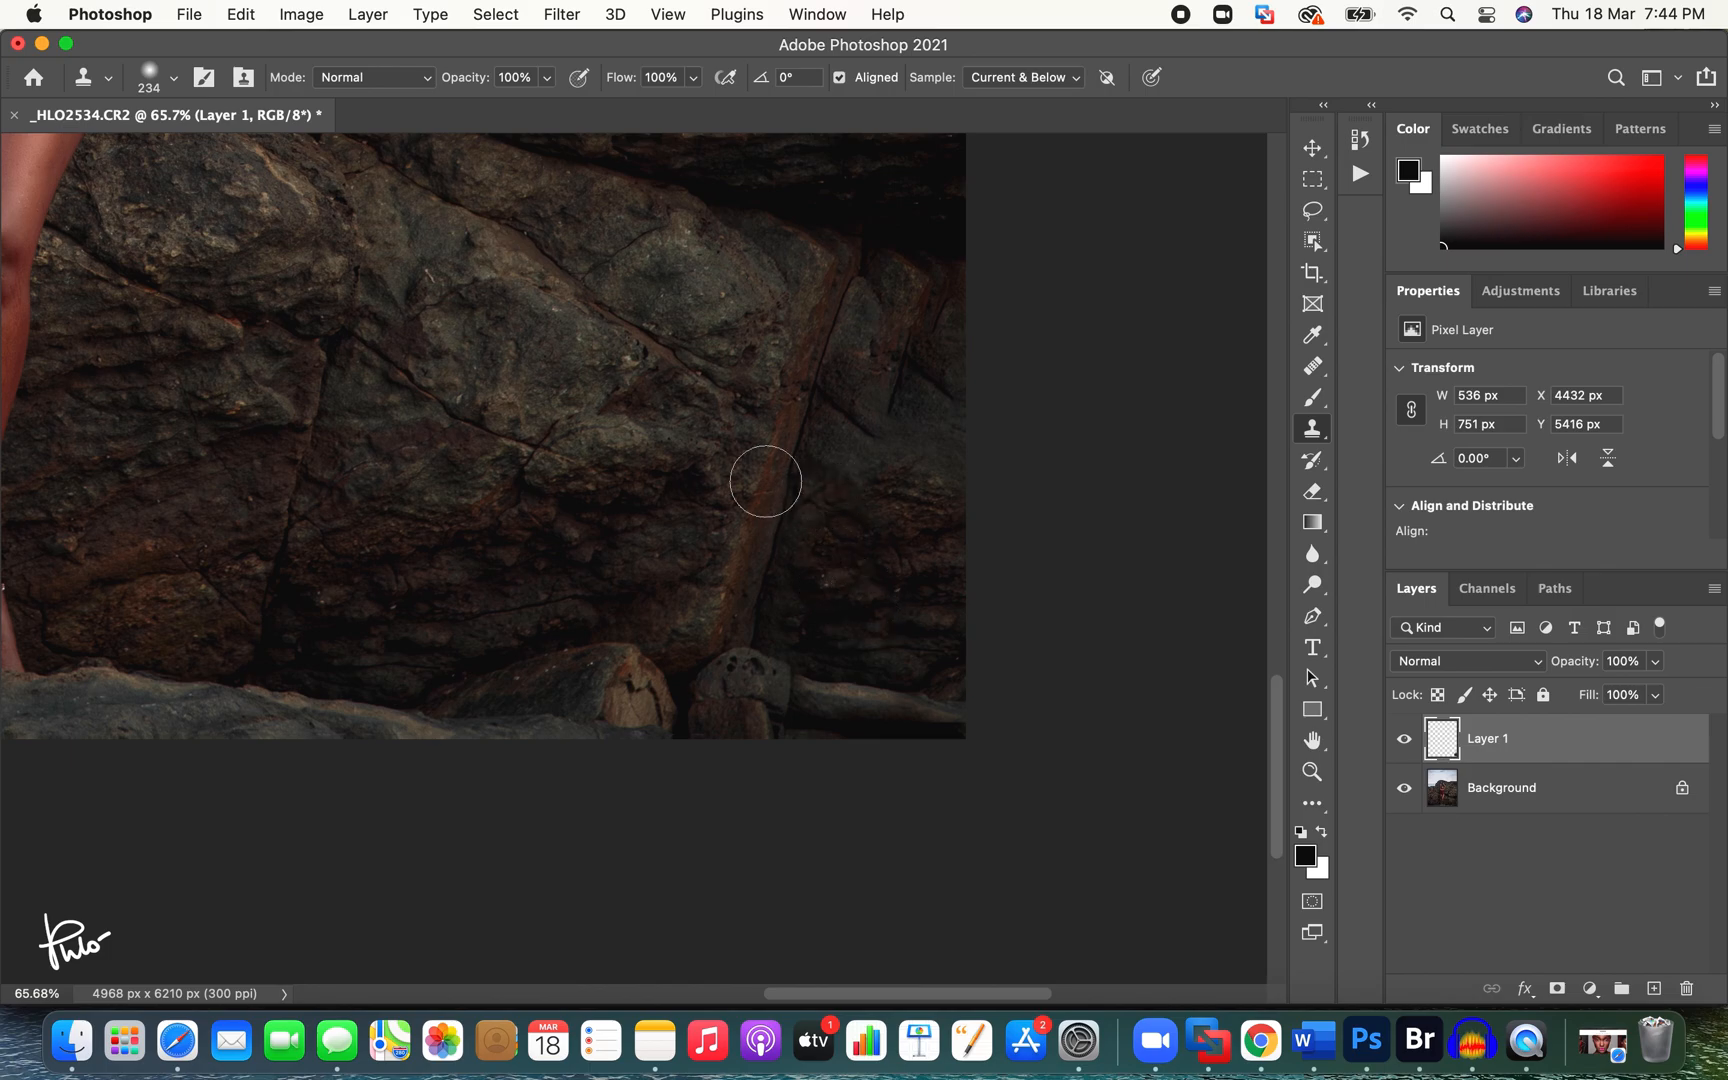
pyautogui.keyDown('alt'); pyautogui.click(174, 414); pyautogui.keyUp('alt')
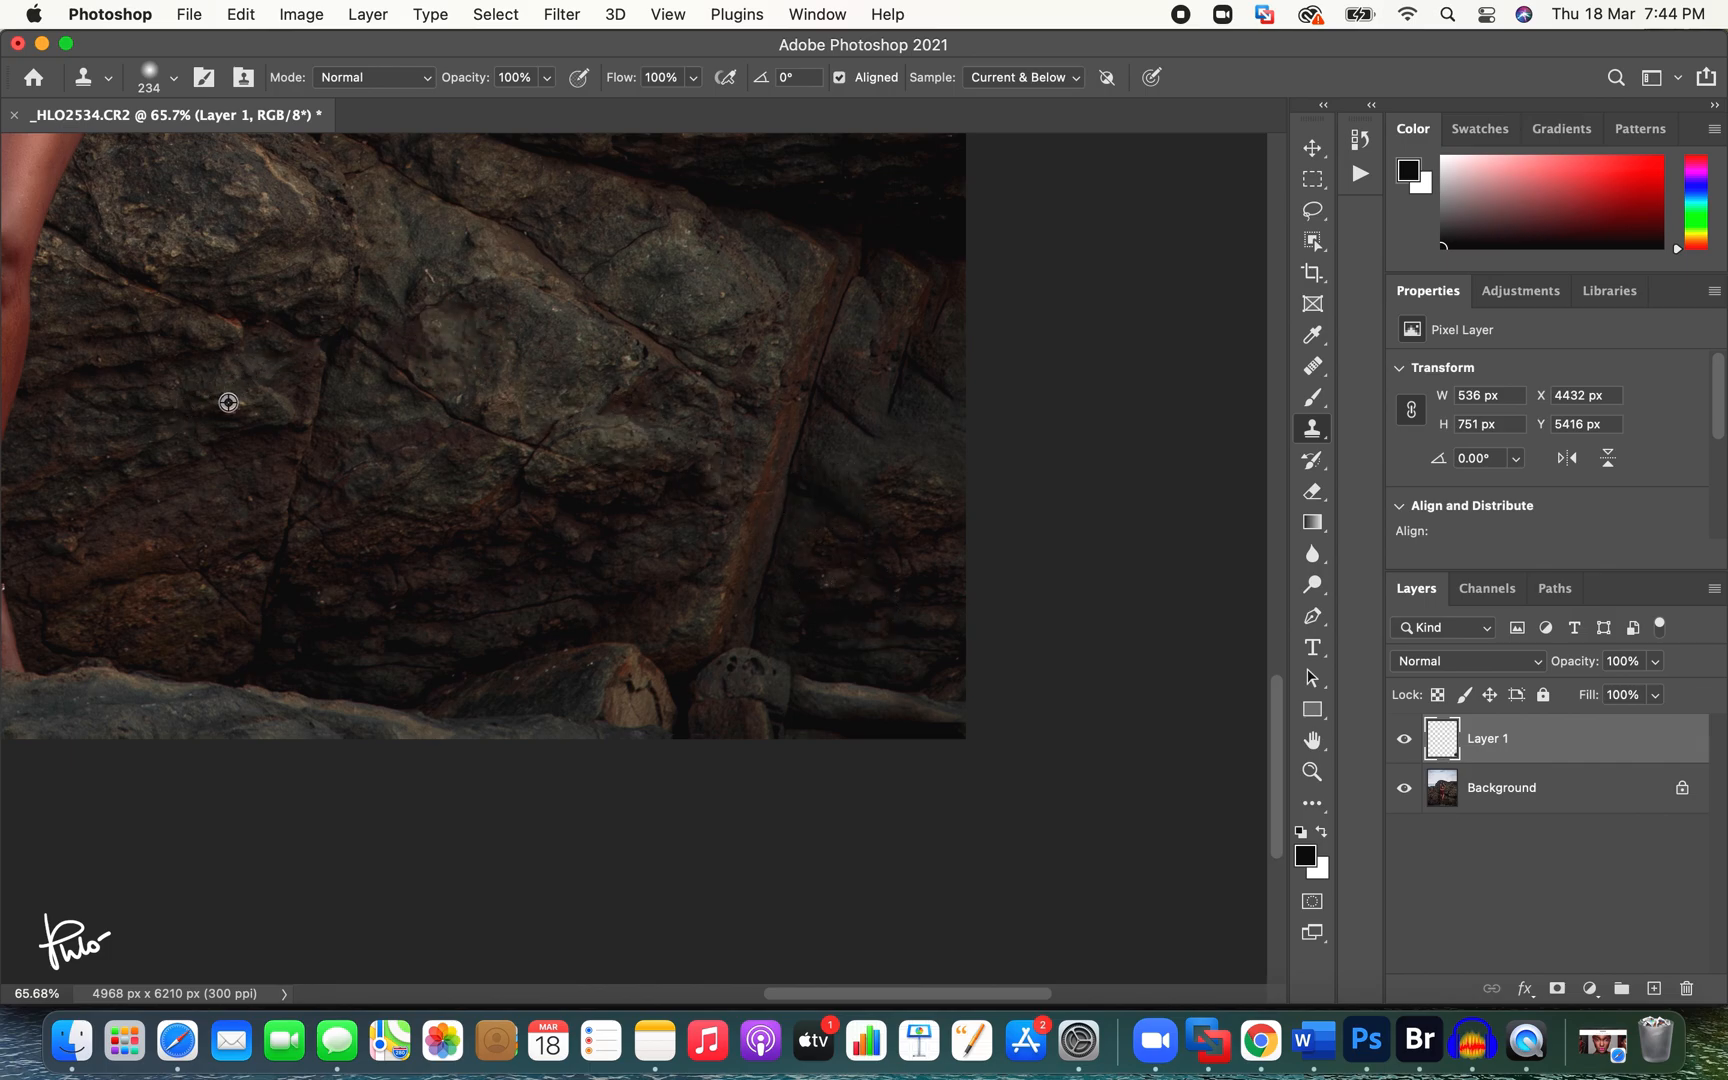
pyautogui.moveTo(841, 571)
pyautogui.mouseDown()
pyautogui.moveTo(853, 548)
pyautogui.moveTo(895, 565)
pyautogui.moveTo(912, 500)
pyautogui.moveTo(956, 463)
pyautogui.moveTo(937, 431)
pyautogui.moveTo(856, 505)
pyautogui.moveTo(799, 522)
pyautogui.moveTo(856, 540)
pyautogui.mouseUp()
pyautogui.press('z')
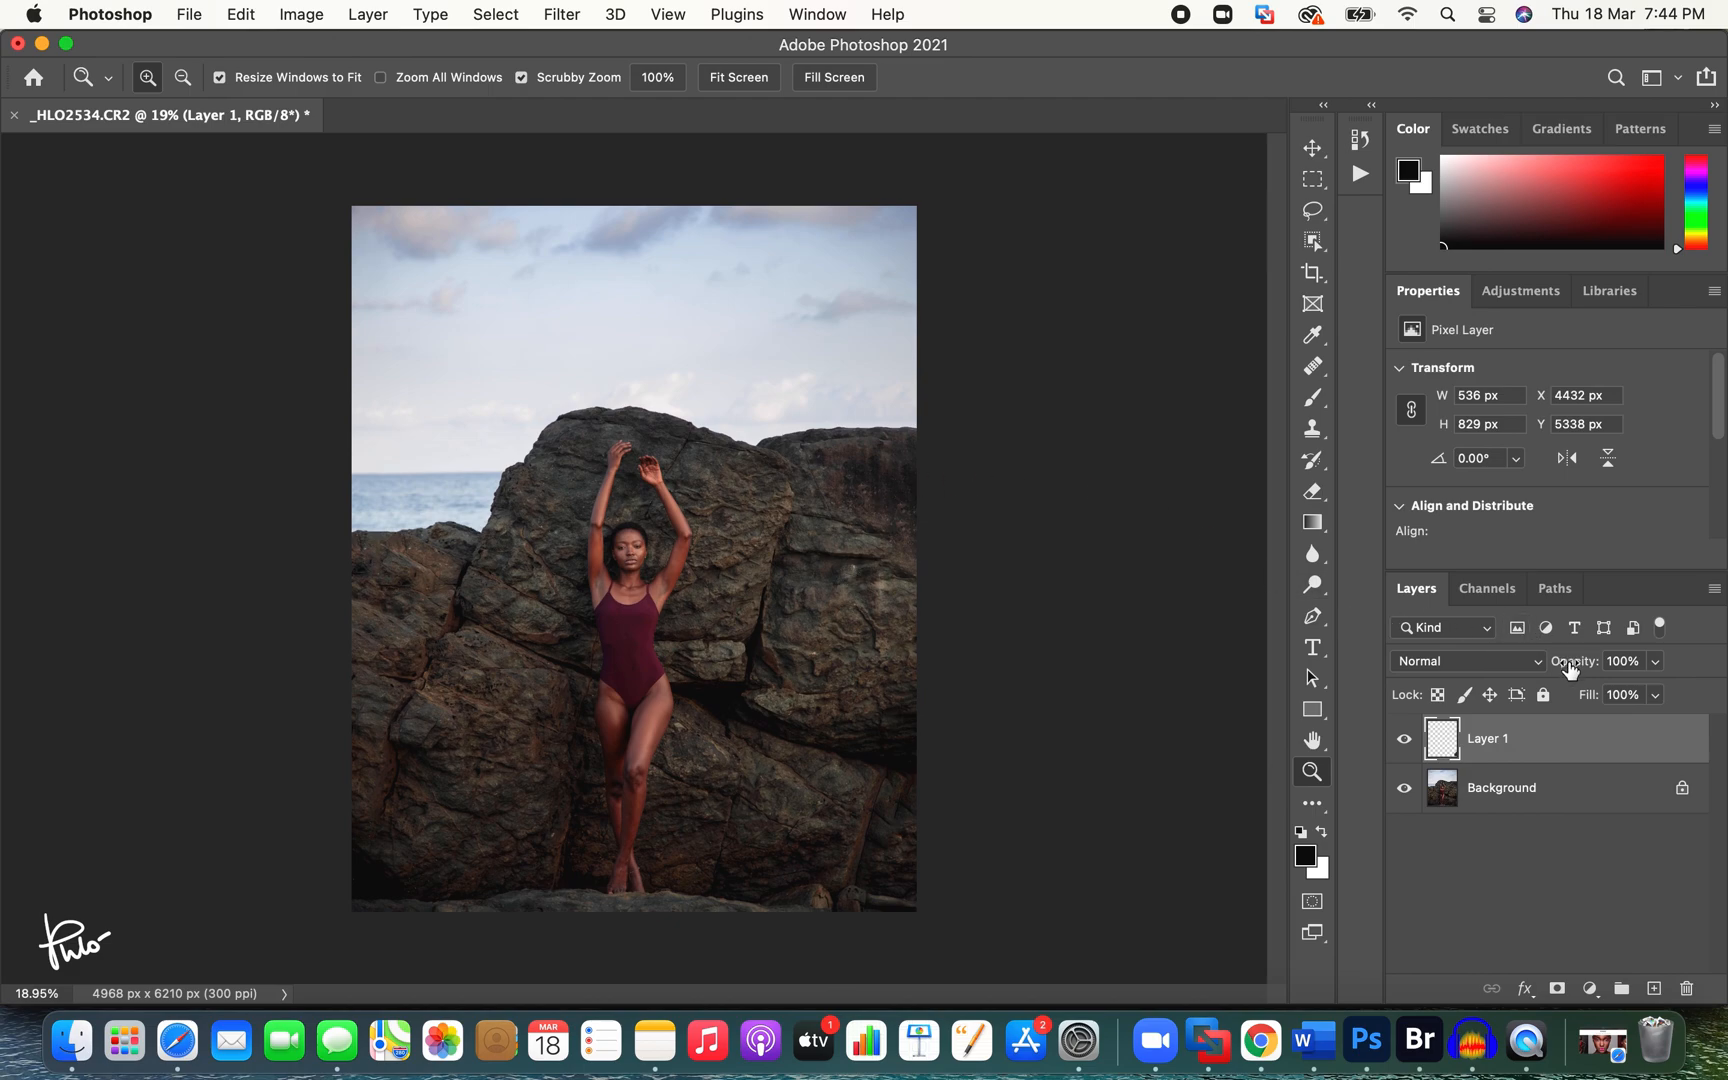
pyautogui.moveTo(1573, 664); pyautogui.dragTo(1560, 668)
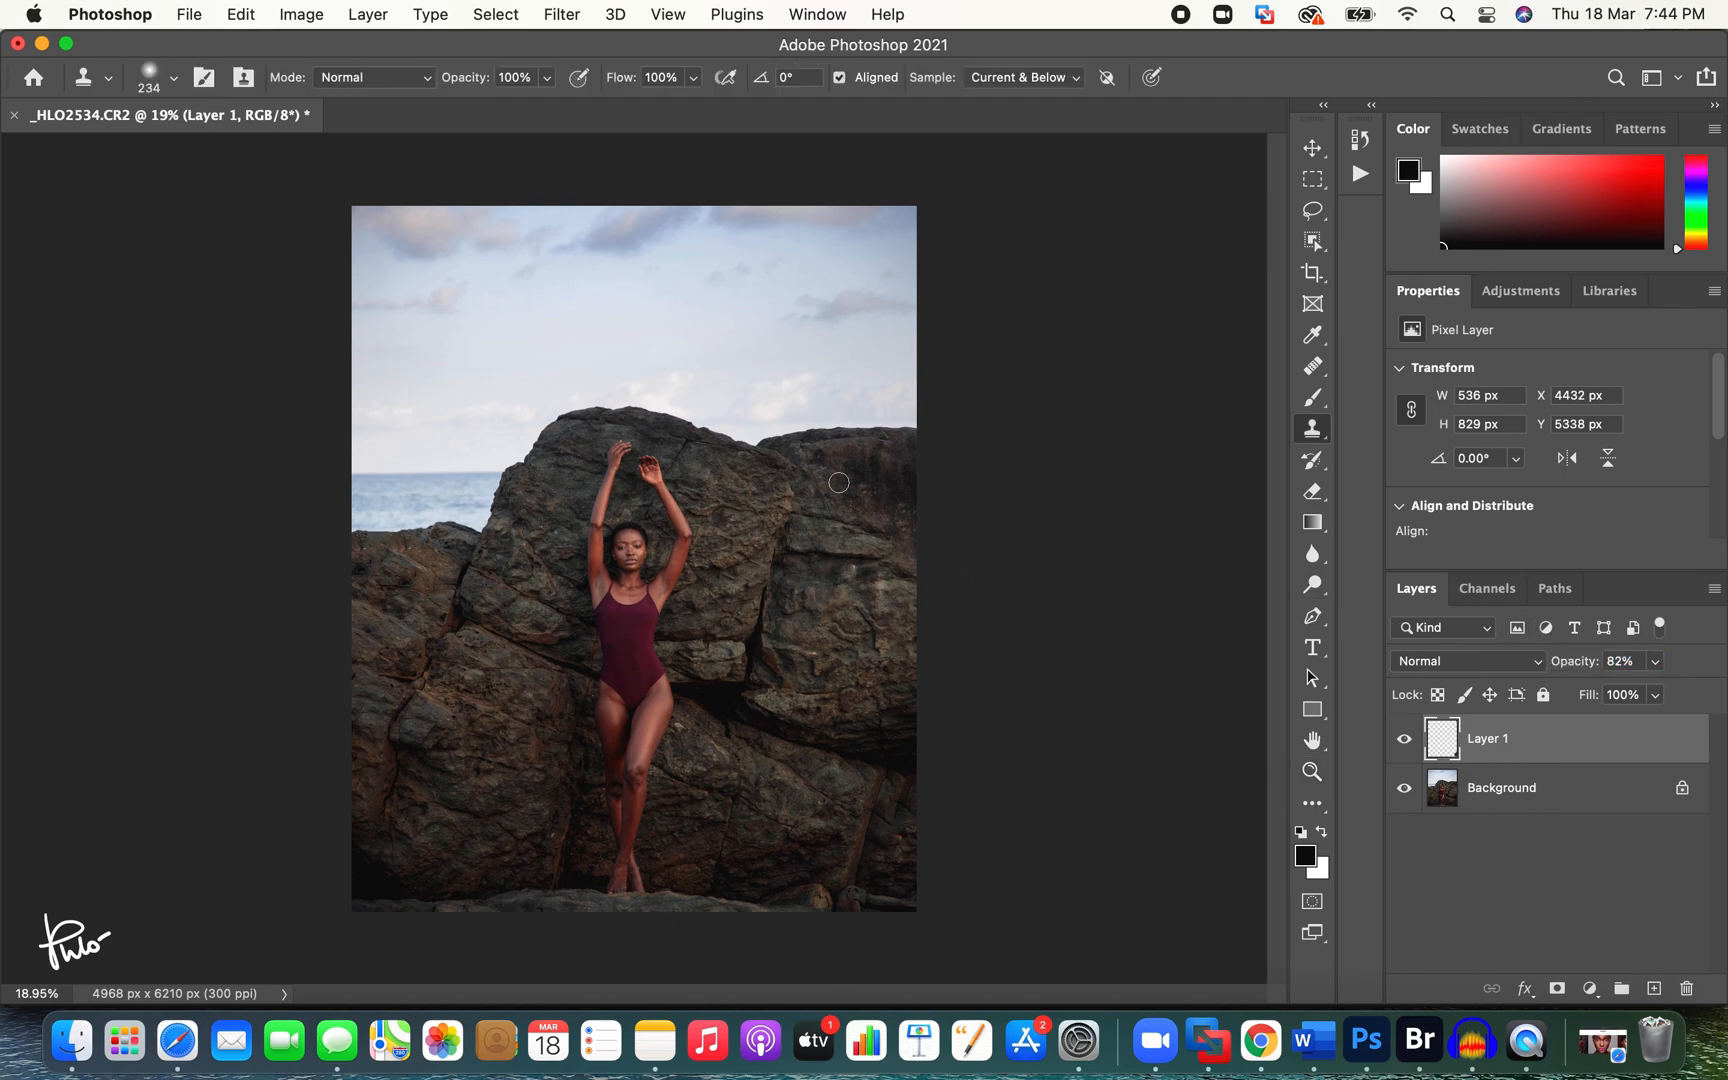
# Step: Clone clean rock over the smeared, repeated patches along the upper right rock with a 372 px Clone Stamp brush
pyautogui.keyDown('ctrl'); pyautogui.keyDown('alt'); pyautogui.moveTo(844, 510); pyautogui.dragTo(859, 453); pyautogui.keyUp('alt'); pyautogui.keyUp('ctrl')
pyautogui.moveTo(862, 465)
pyautogui.mouseDown()
pyautogui.moveTo(896, 477)
pyautogui.moveTo(855, 466)
pyautogui.moveTo(907, 508)
pyautogui.moveTo(898, 478)
pyautogui.mouseUp()
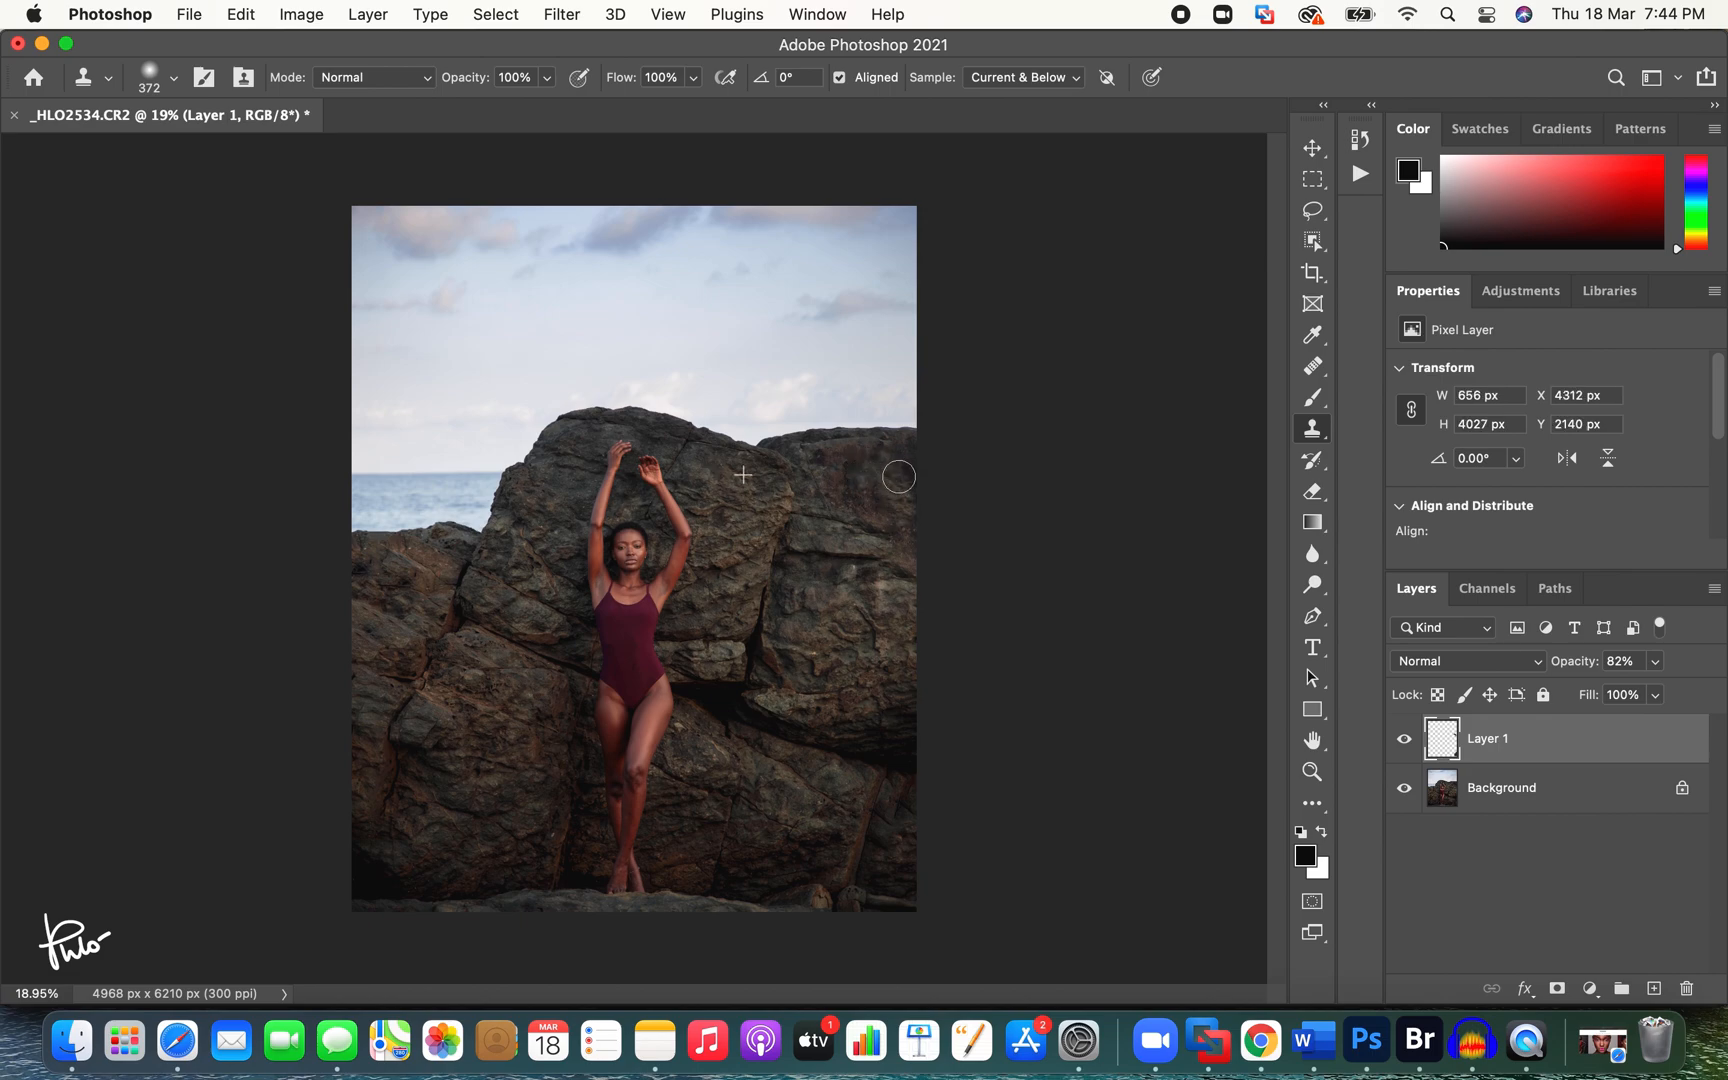
pyautogui.moveTo(902, 450)
pyautogui.mouseDown()
pyautogui.moveTo(915, 484)
pyautogui.moveTo(915, 454)
pyautogui.mouseUp()
pyautogui.moveTo(867, 481)
pyautogui.mouseDown()
pyautogui.moveTo(855, 467)
pyautogui.moveTo(1003, 478)
pyautogui.moveTo(890, 515)
pyautogui.mouseUp()
pyautogui.press('z')
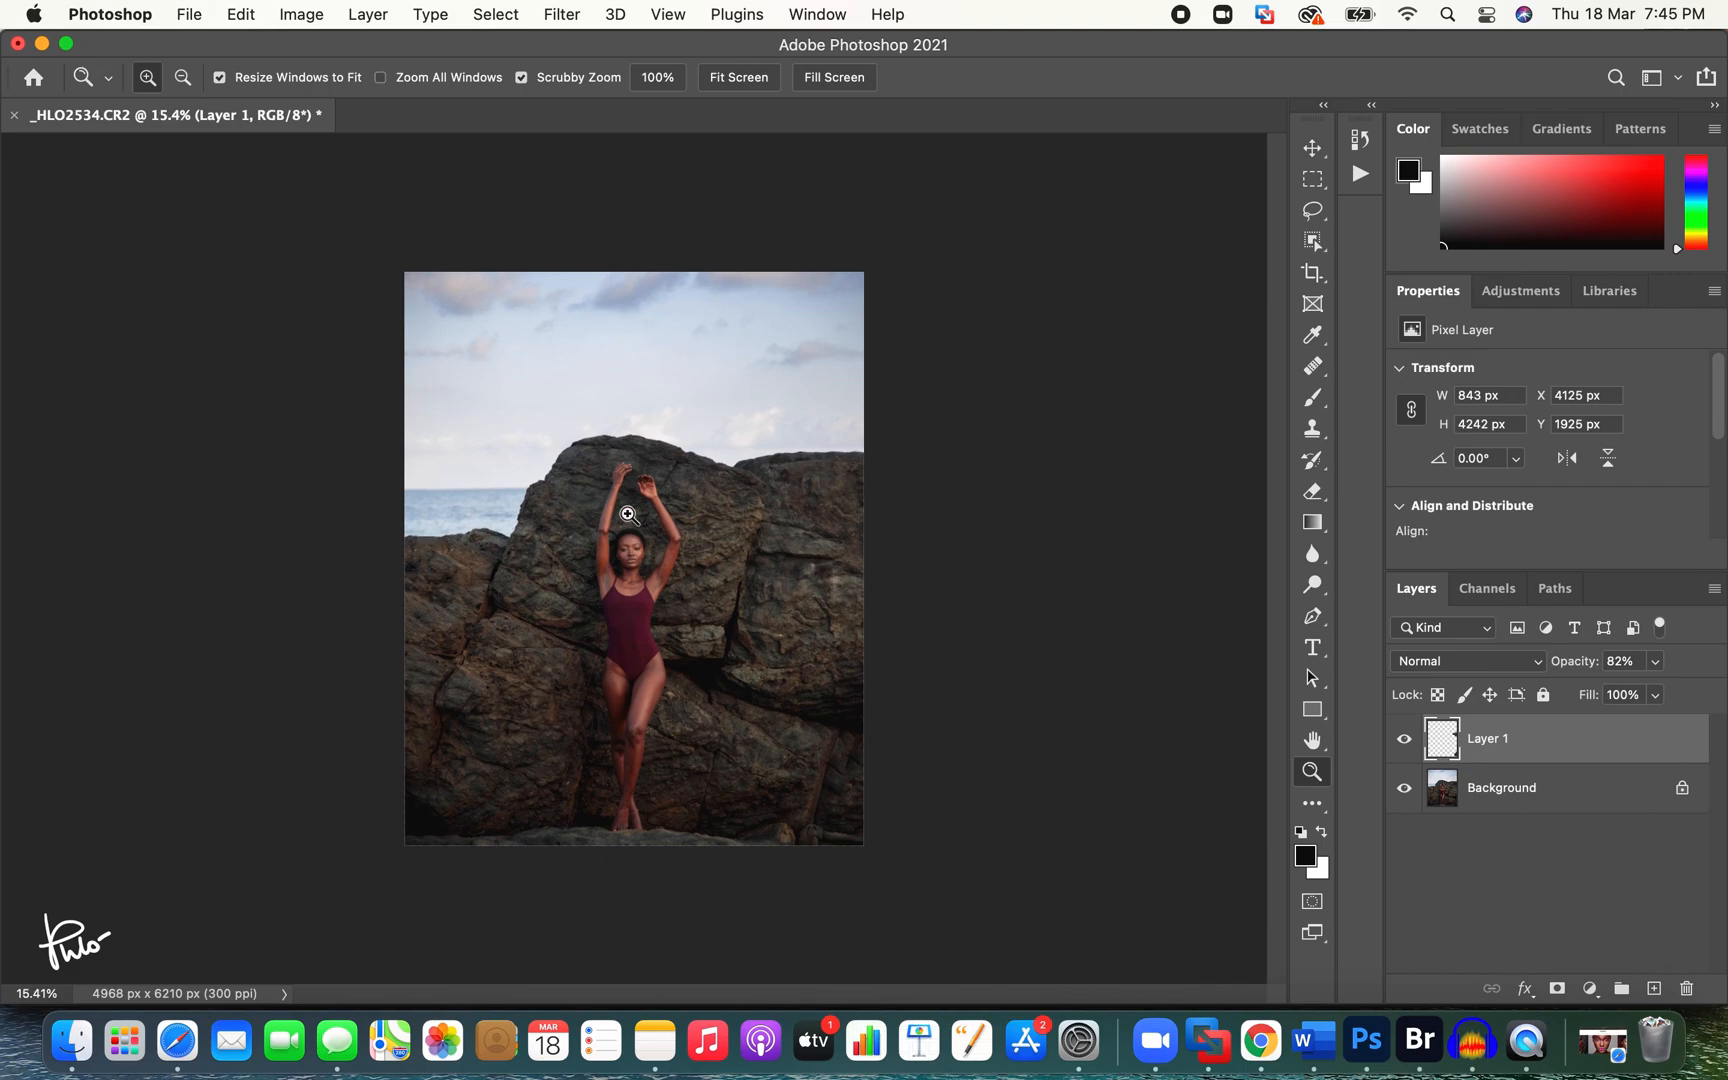
pyautogui.moveTo(605, 405)
pyautogui.mouseDown()
pyautogui.moveTo(687, 409)
pyautogui.moveTo(619, 428)
pyautogui.moveTo(598, 413)
pyautogui.mouseUp()
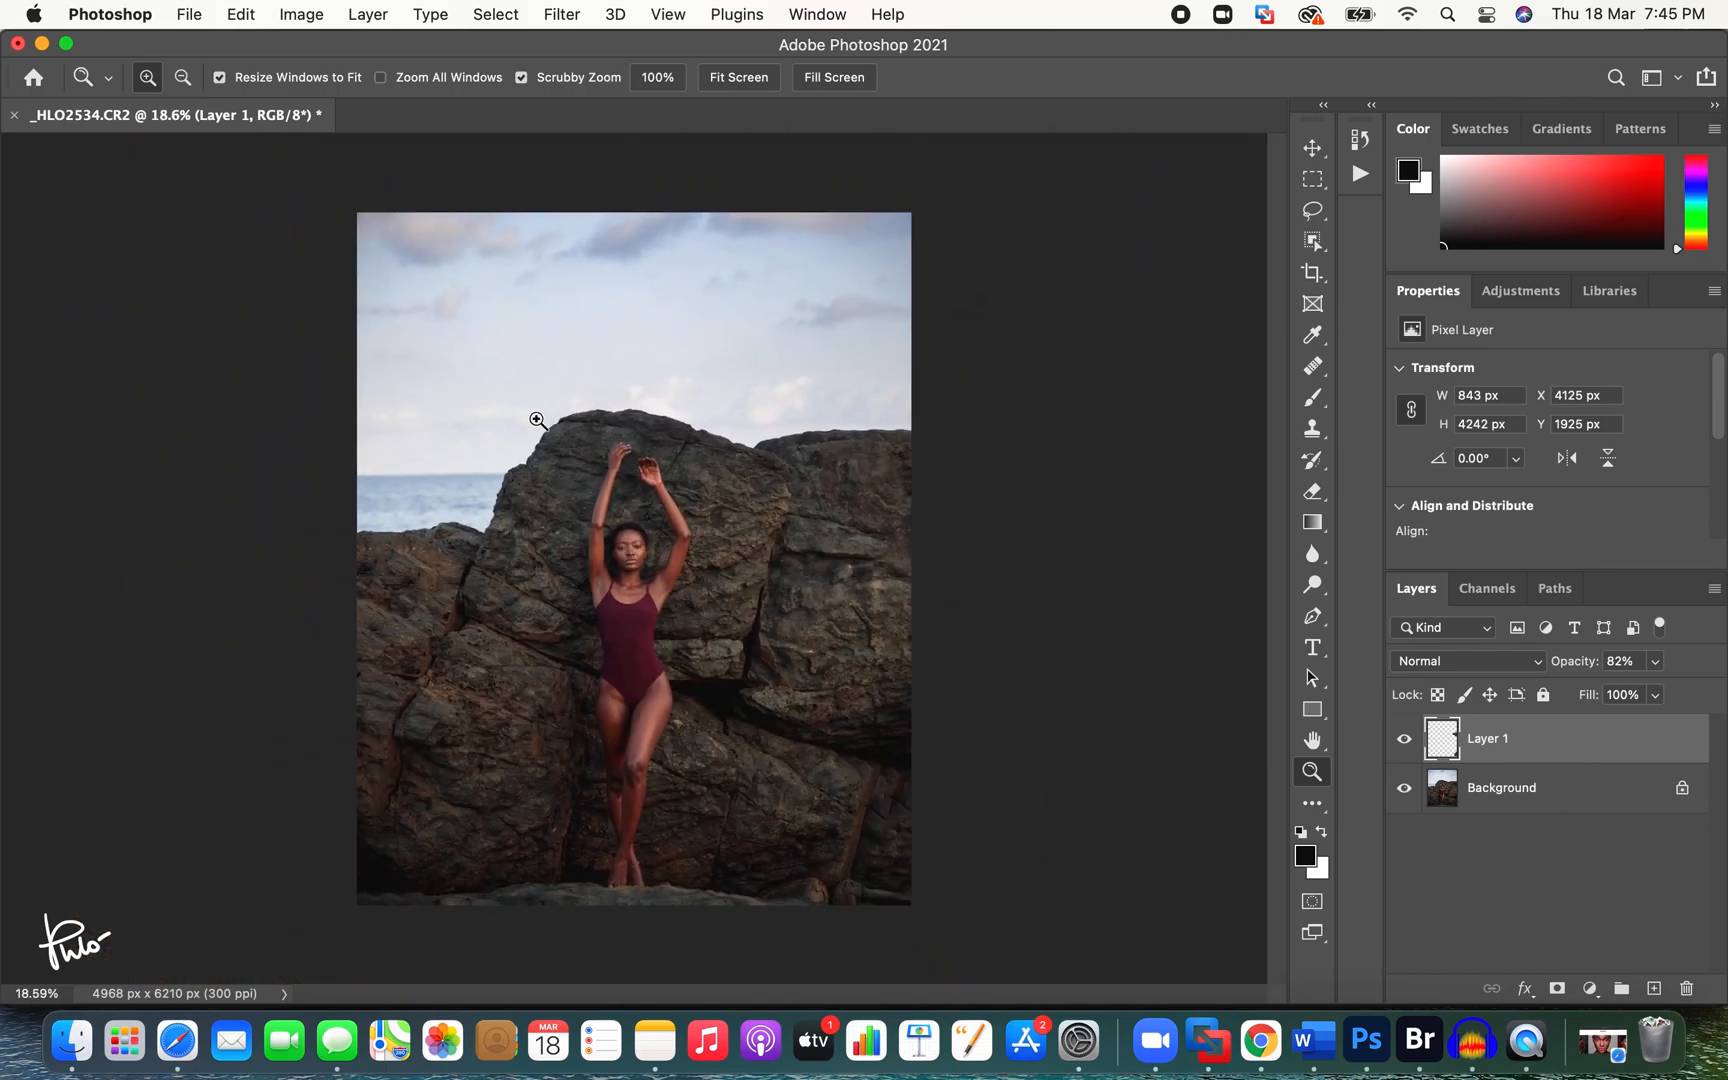
pyautogui.moveTo(667, 590); pyautogui.dragTo(665, 690)
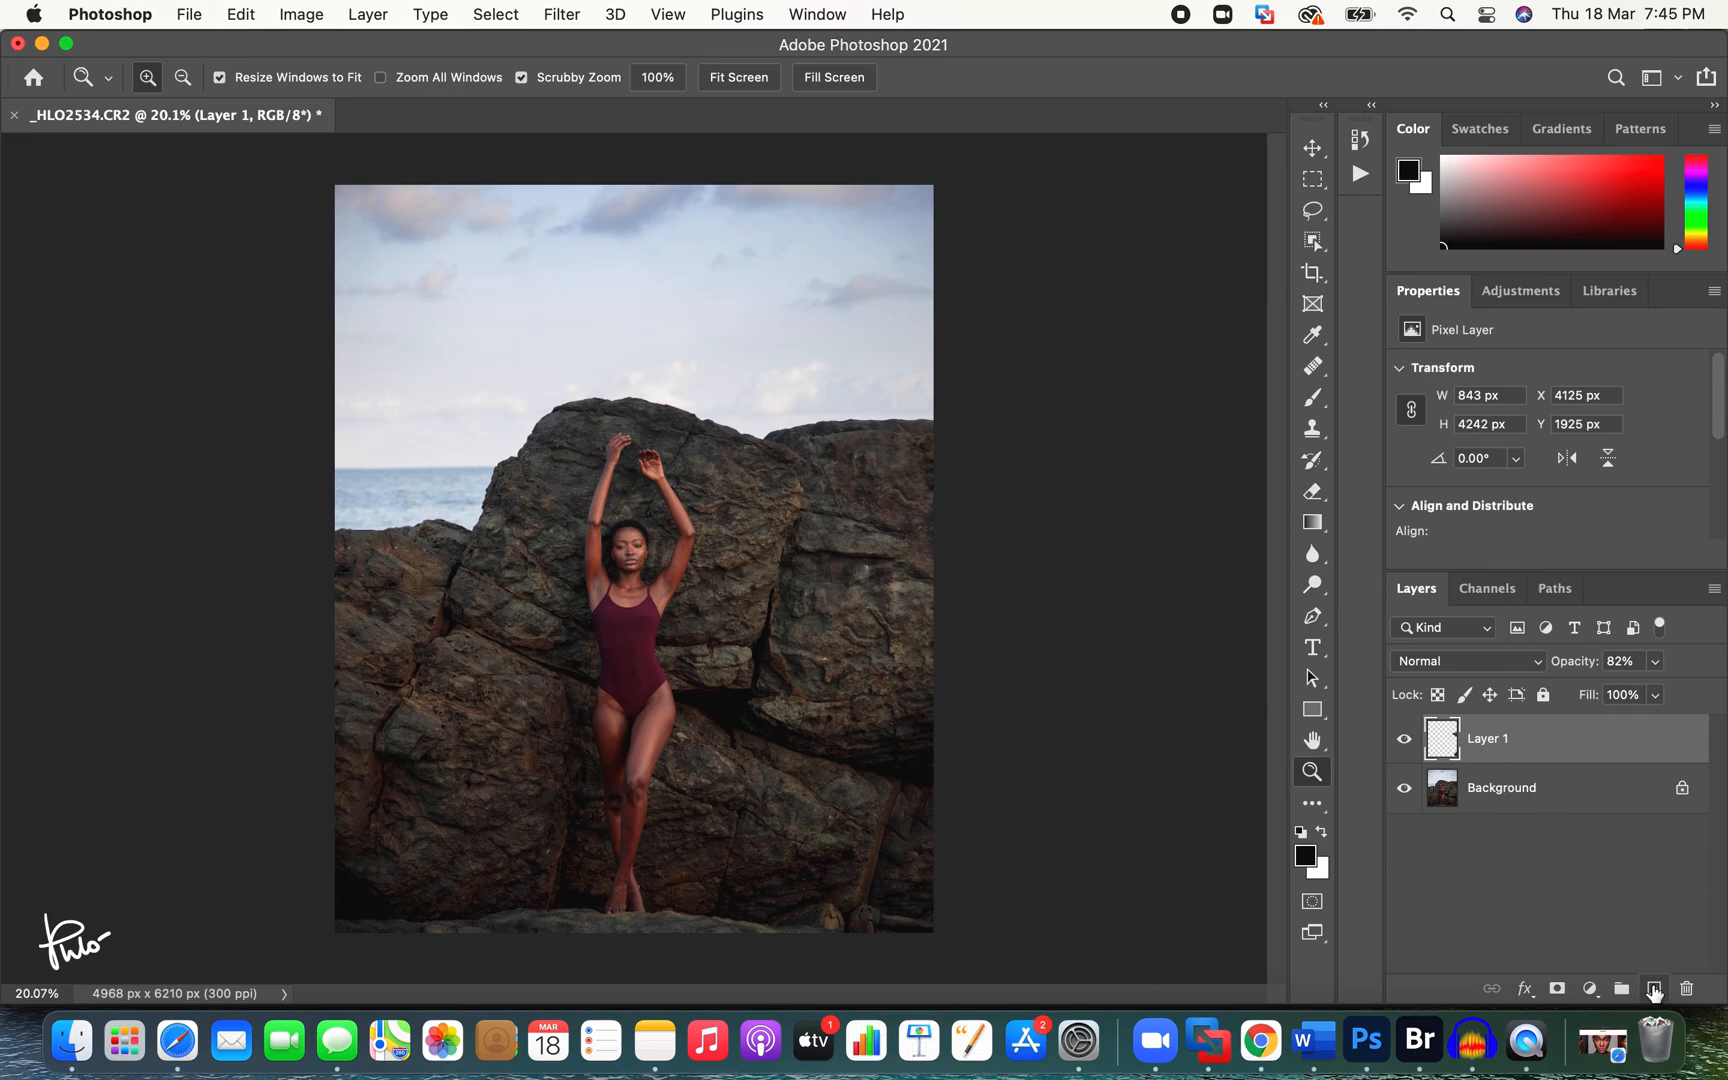
# Step: Add another empty layer for retouching notes and set the brush colour to bright green
pyautogui.click(1654, 987)
pyautogui.press('b')
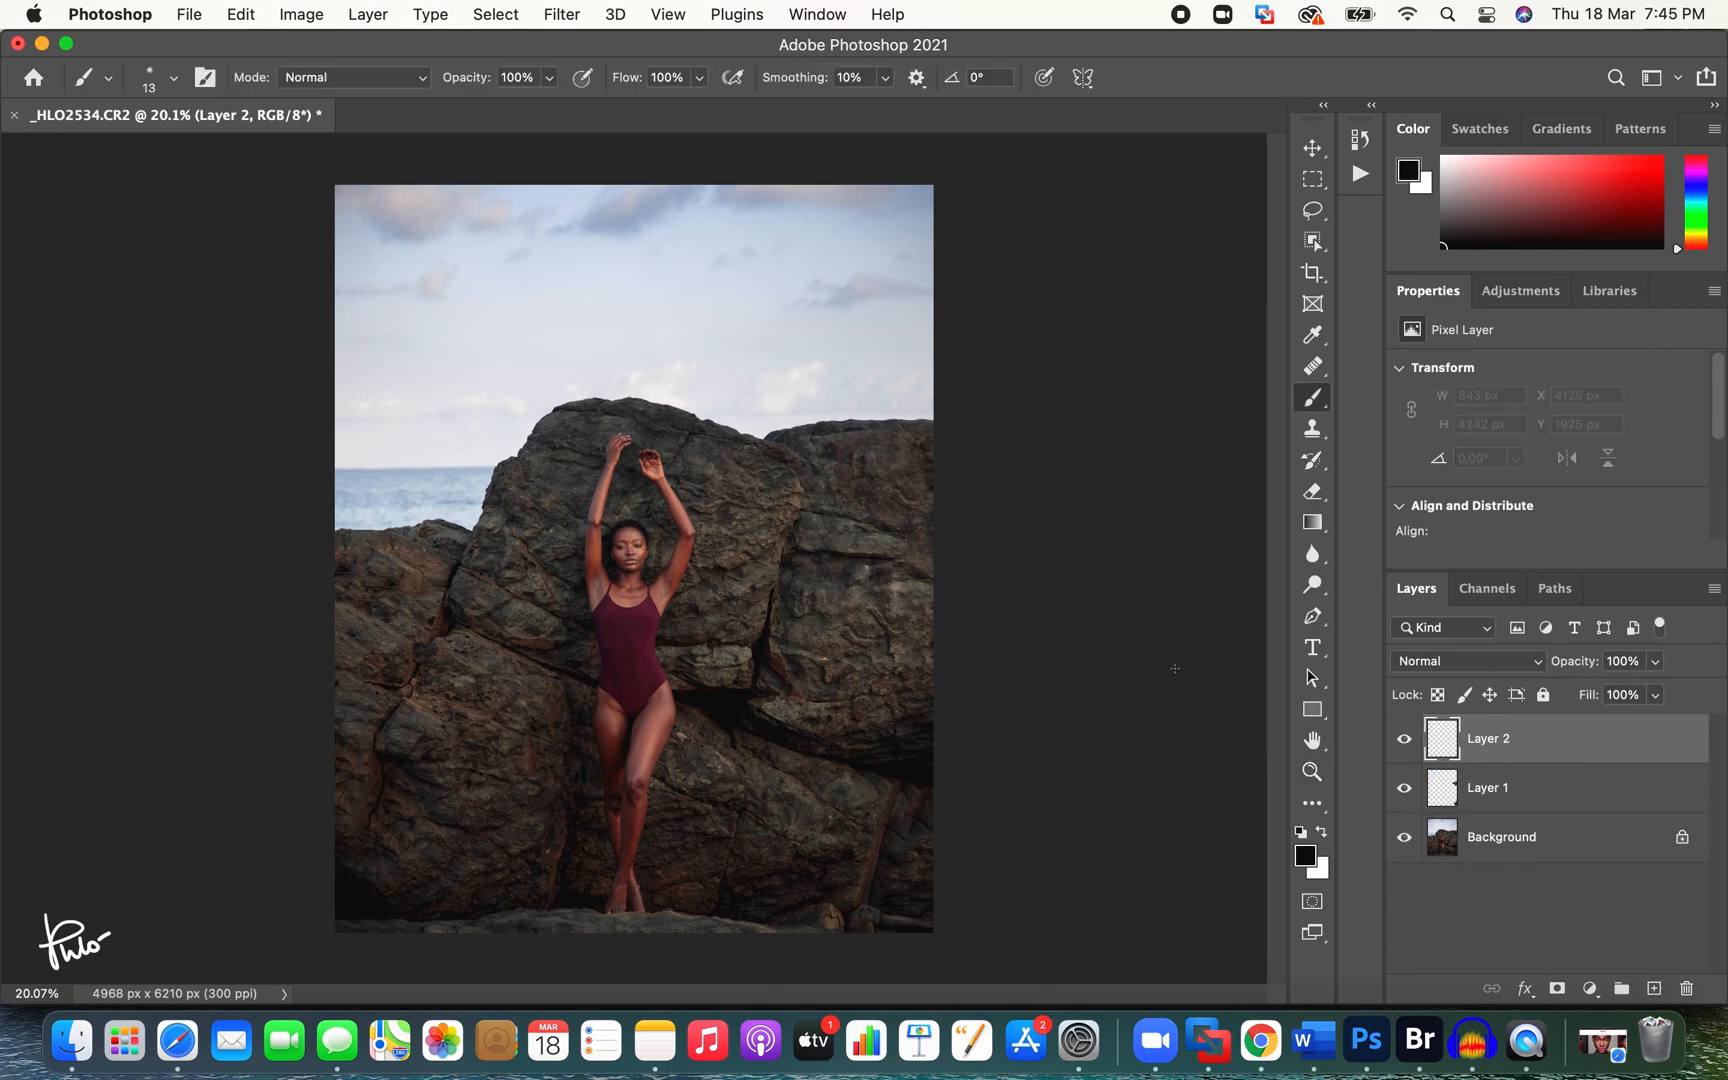
pyautogui.press('n')
pyautogui.click(843, 367)
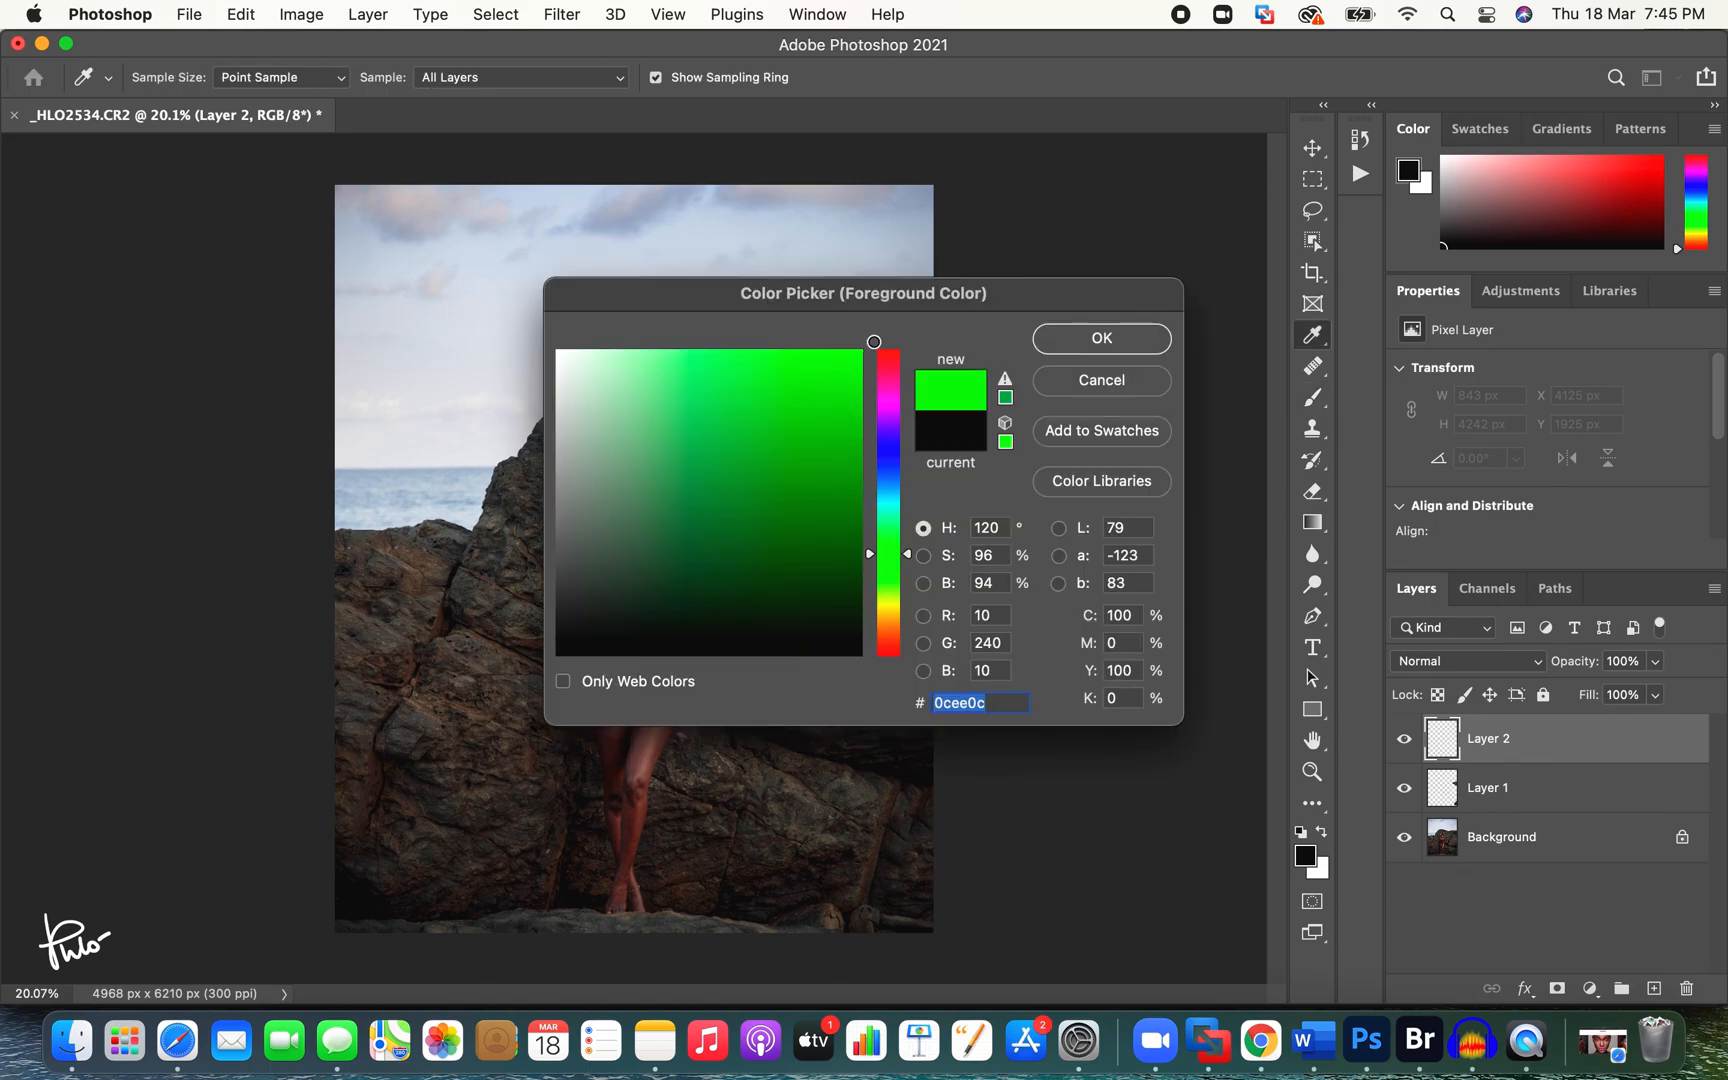
pyautogui.click(1068, 338)
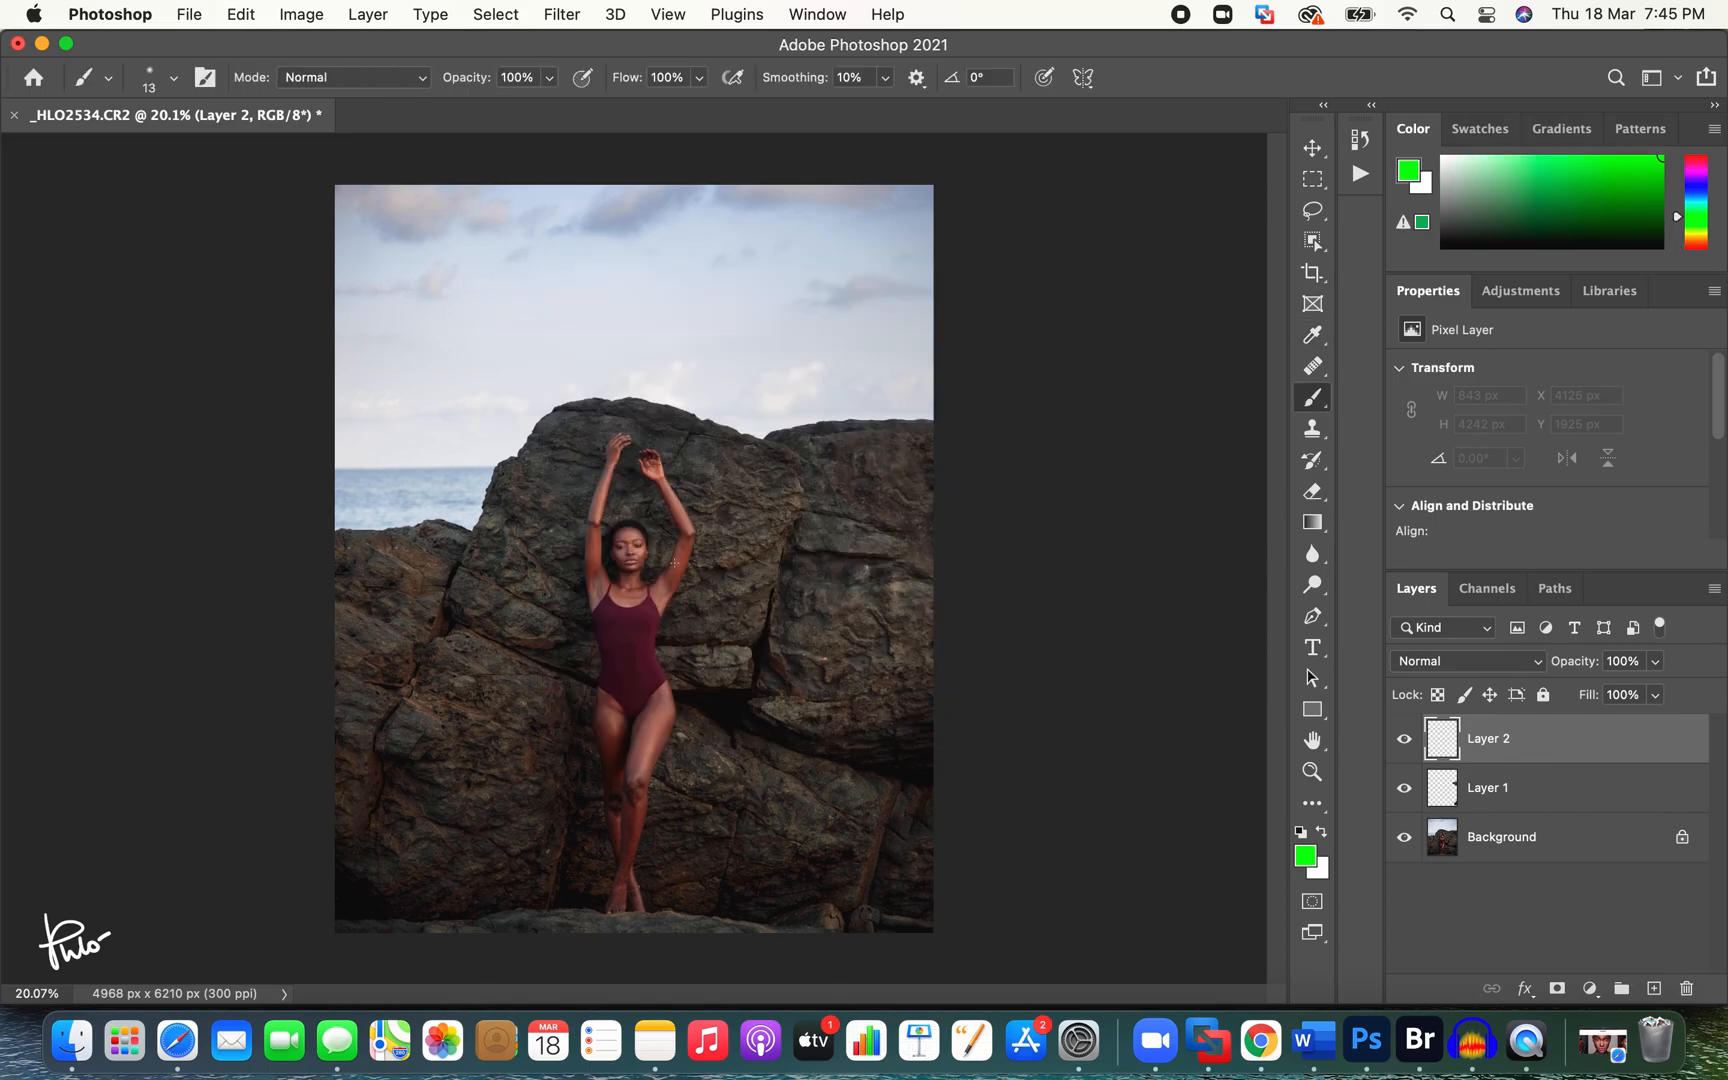
# Step: Circle the dark underarm patches and the stains on the swimsuit in green as areas to retouch
pyautogui.press('super+1')
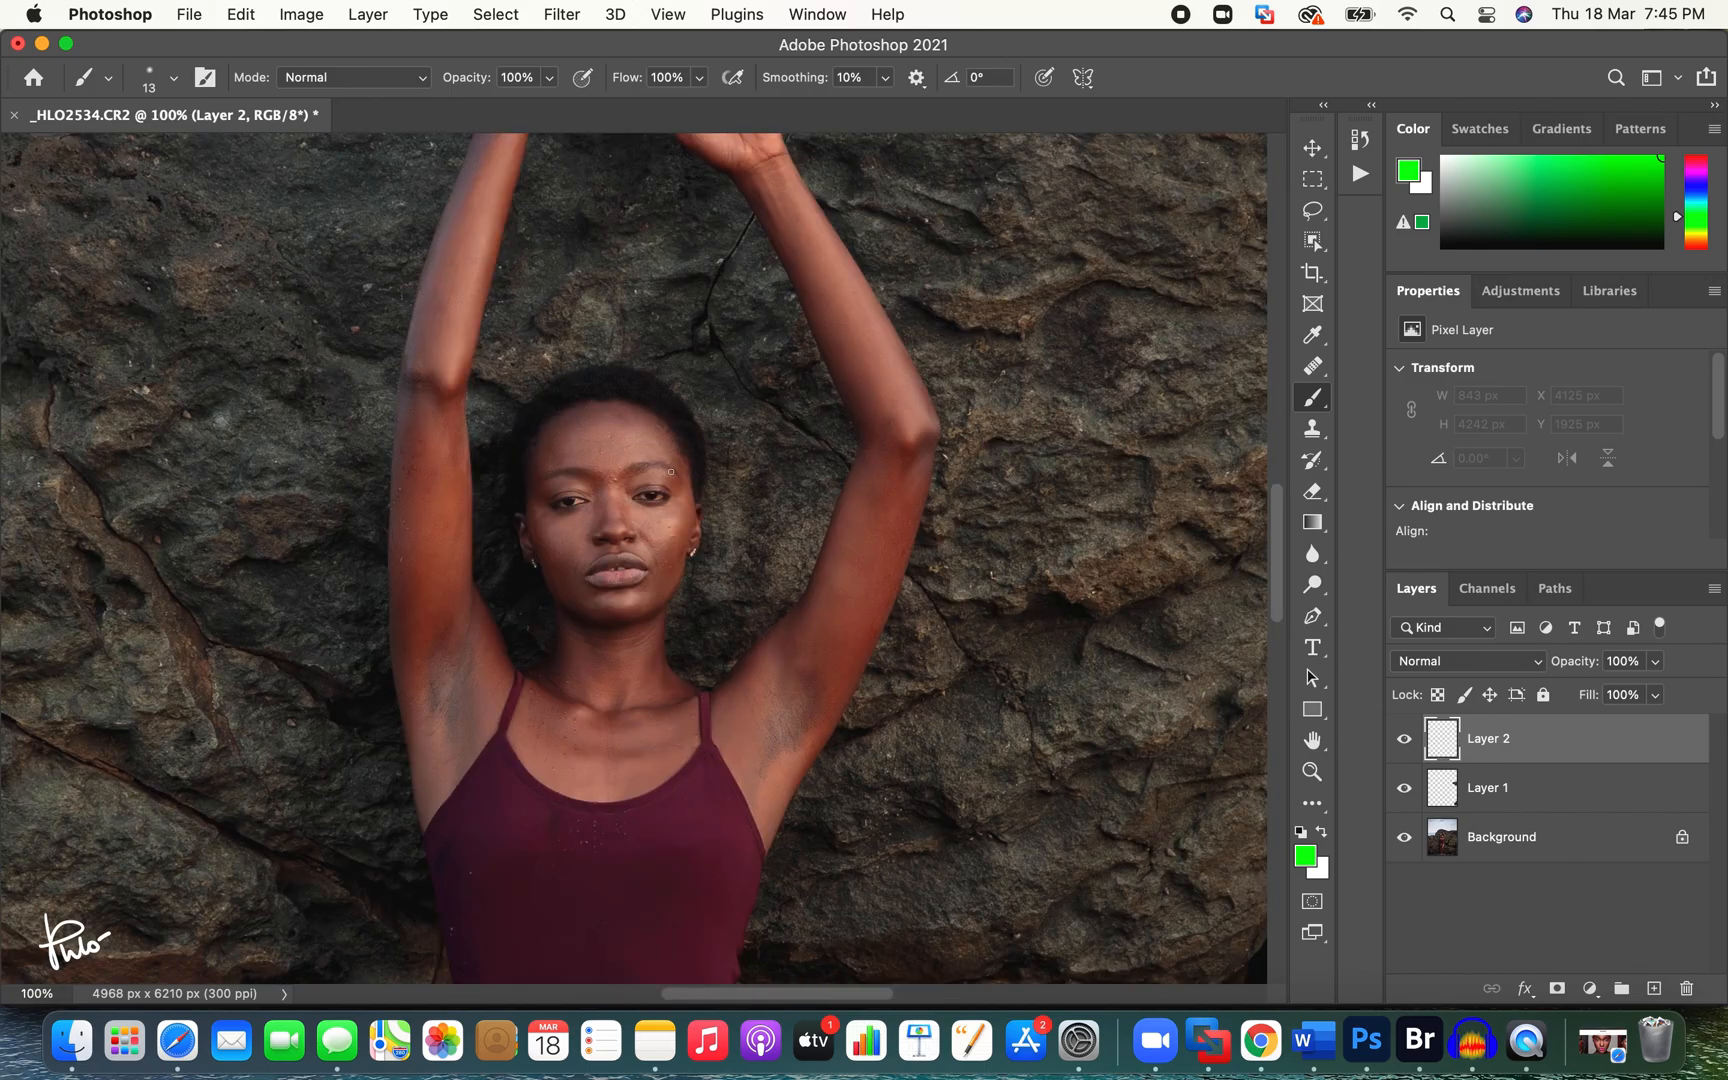
pyautogui.scroll(5, 569, 456)
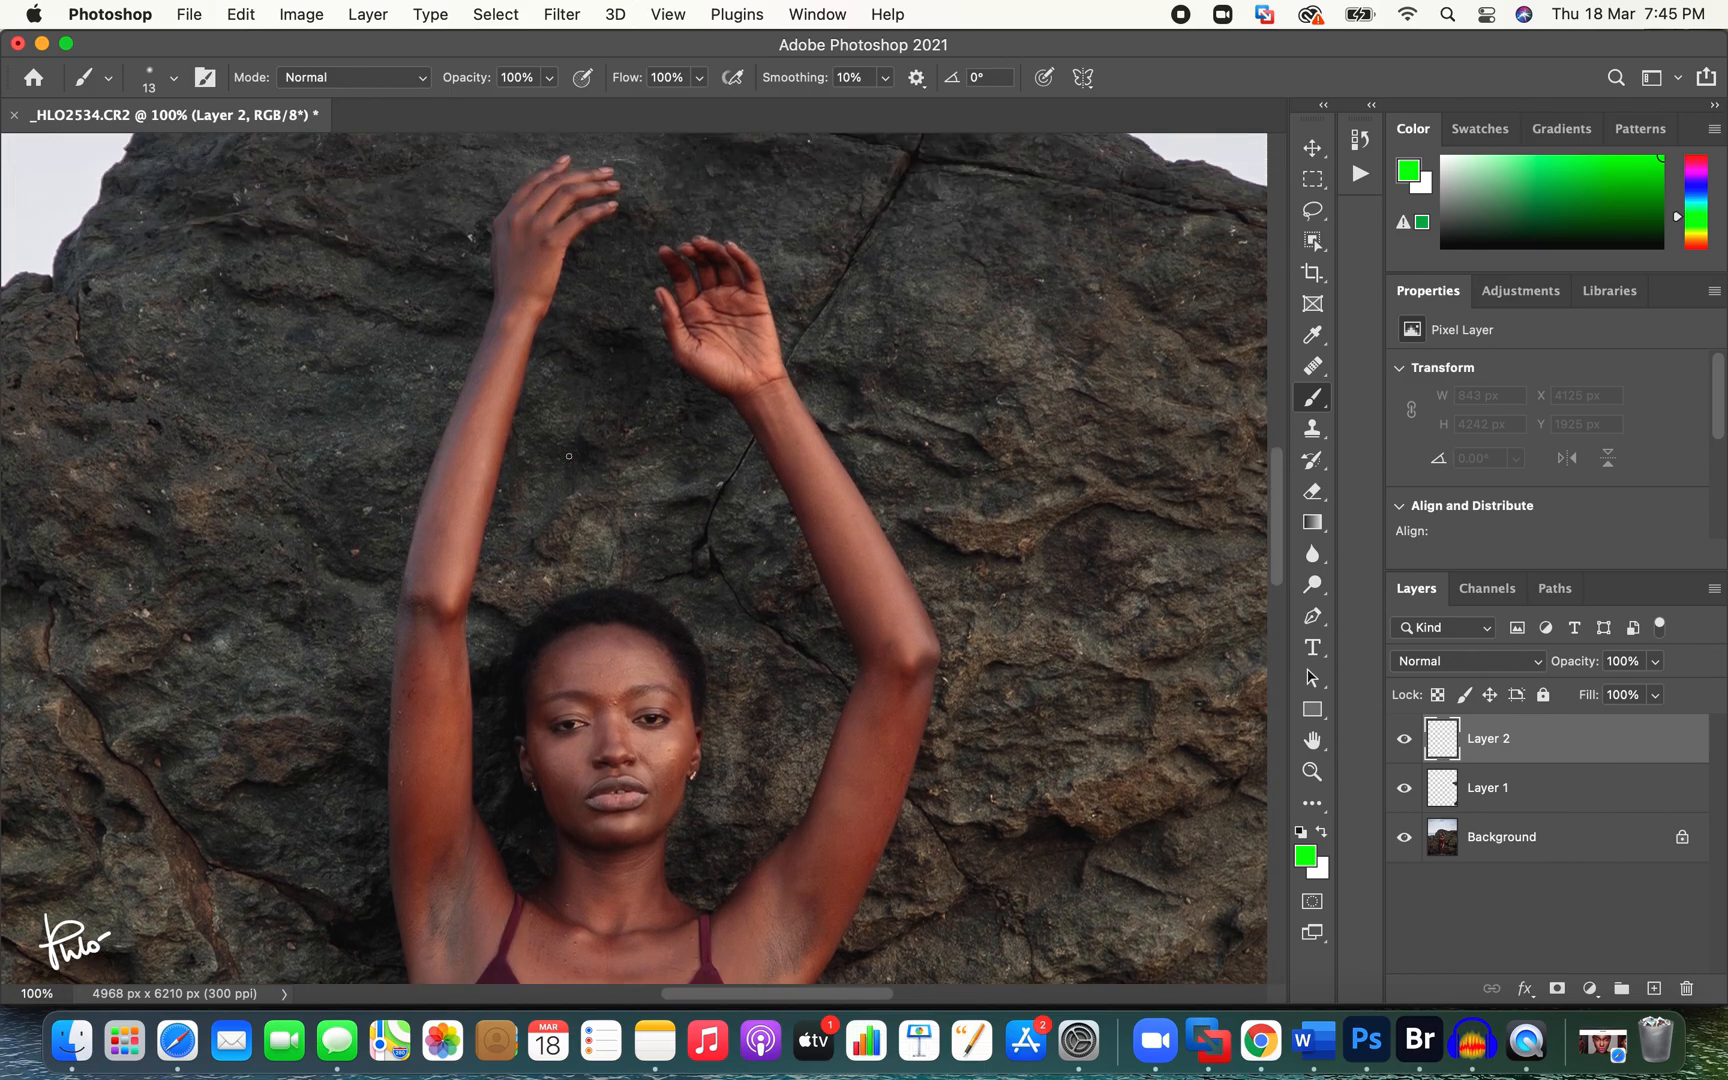
pyautogui.scroll(-12, 569, 456)
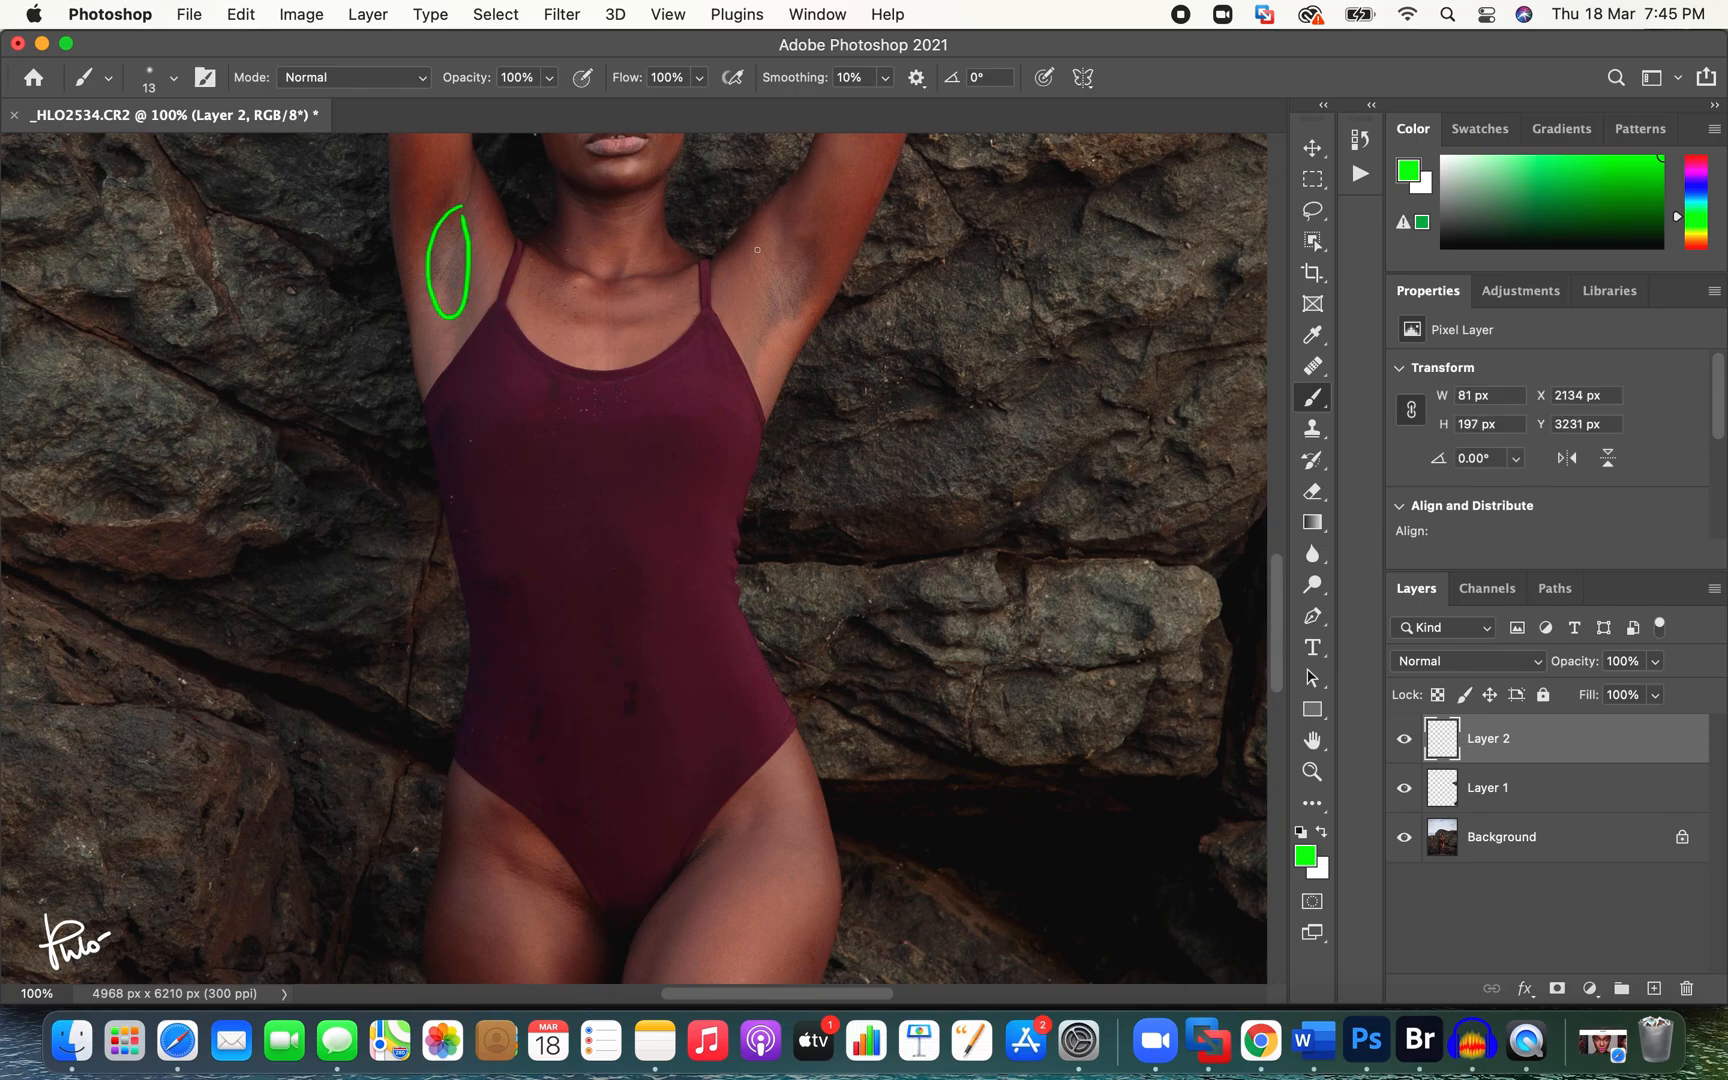
pyautogui.moveTo(813, 289); pyautogui.dragTo(804, 237)
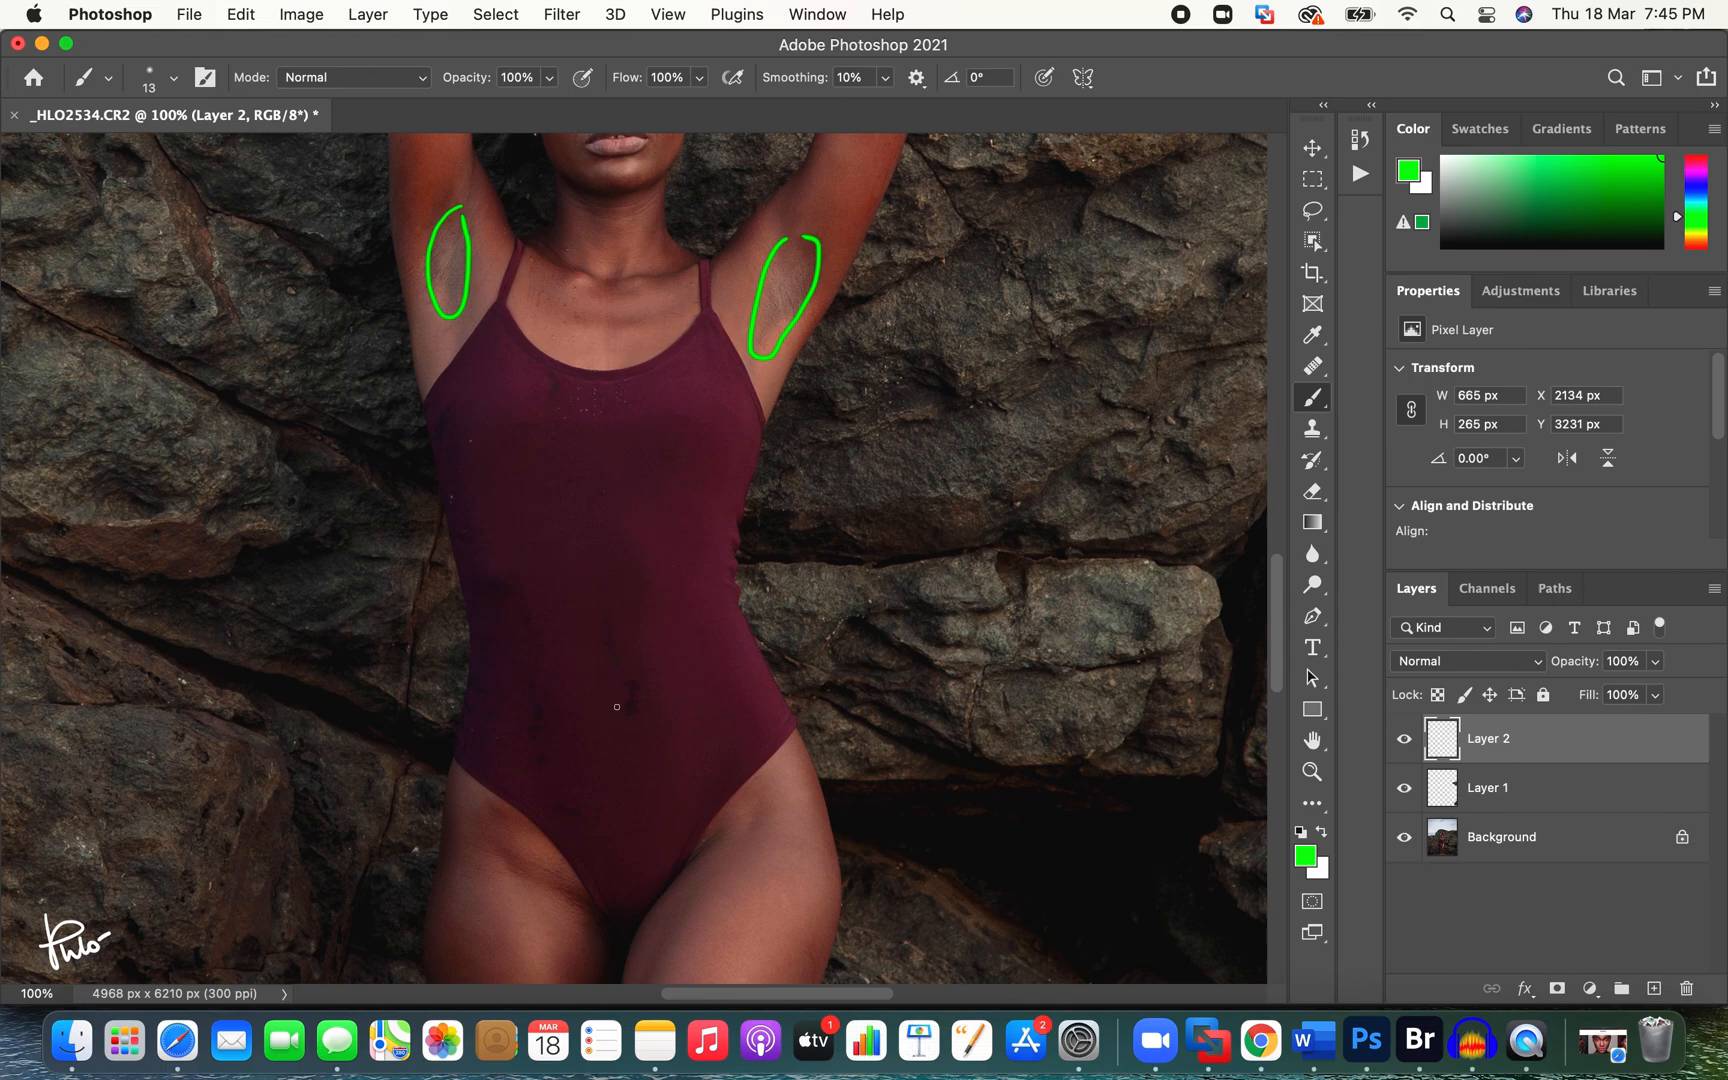
pyautogui.moveTo(612, 574)
pyautogui.mouseDown()
pyautogui.moveTo(604, 684)
pyautogui.moveTo(621, 577)
pyautogui.mouseUp()
pyautogui.moveTo(636, 723)
pyautogui.mouseDown()
pyautogui.moveTo(530, 681)
pyautogui.moveTo(536, 762)
pyautogui.moveTo(554, 691)
pyautogui.mouseUp()
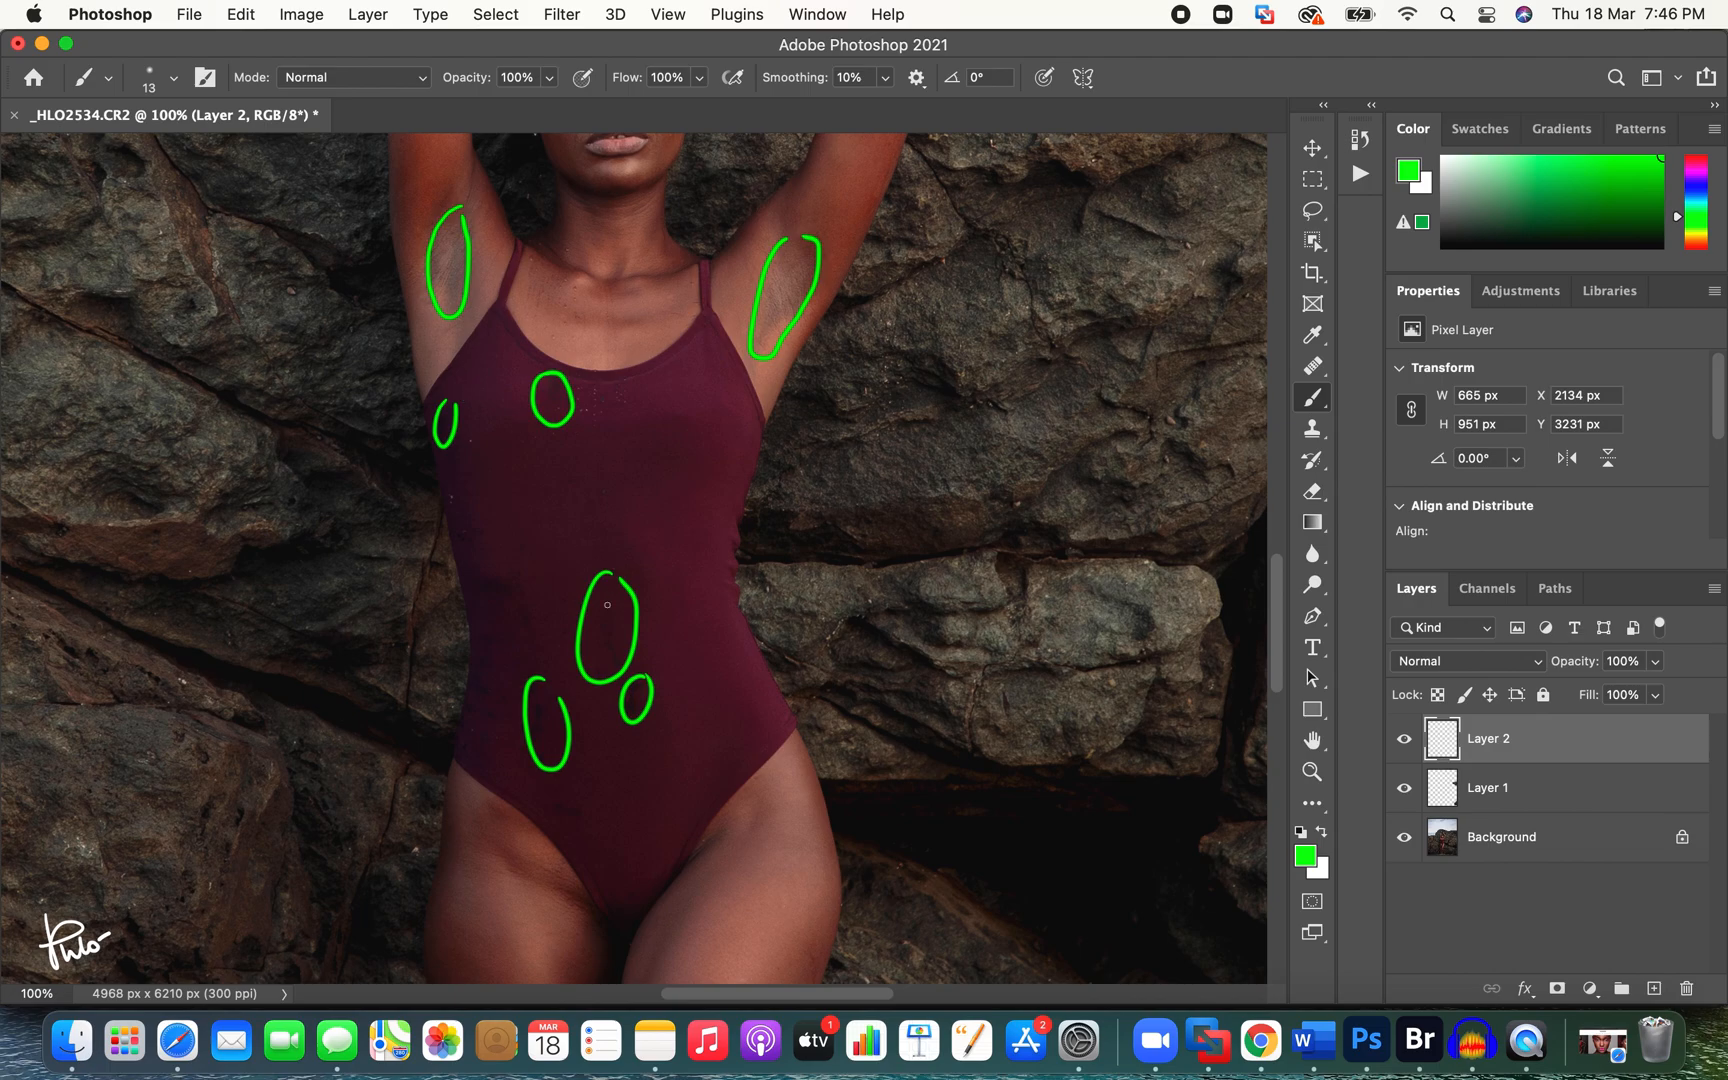
pyautogui.moveTo(588, 809); pyautogui.dragTo(582, 798)
# Step: Draw a curved green arrow along the hip contour and circle the areas to retouch on the shin and foot
pyautogui.scroll(-8, 650, 591)
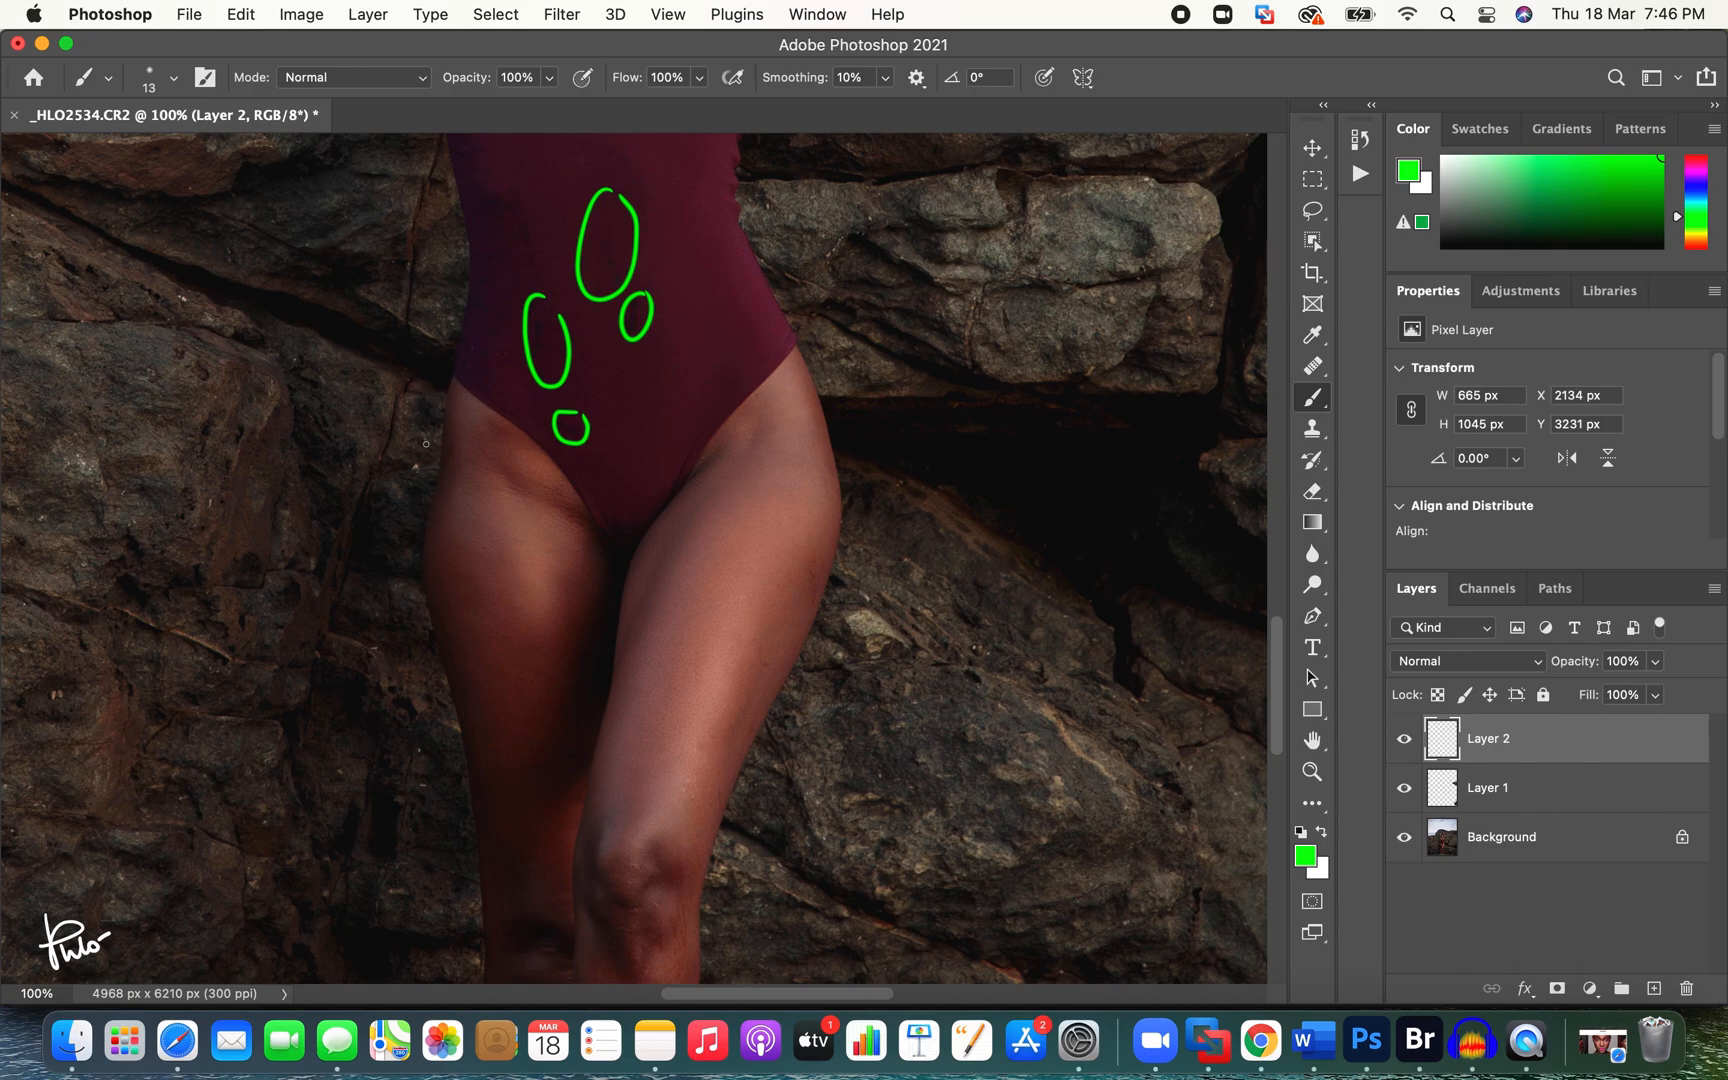
pyautogui.moveTo(441, 412)
pyautogui.mouseDown()
pyautogui.moveTo(416, 518)
pyautogui.moveTo(428, 484)
pyautogui.mouseUp()
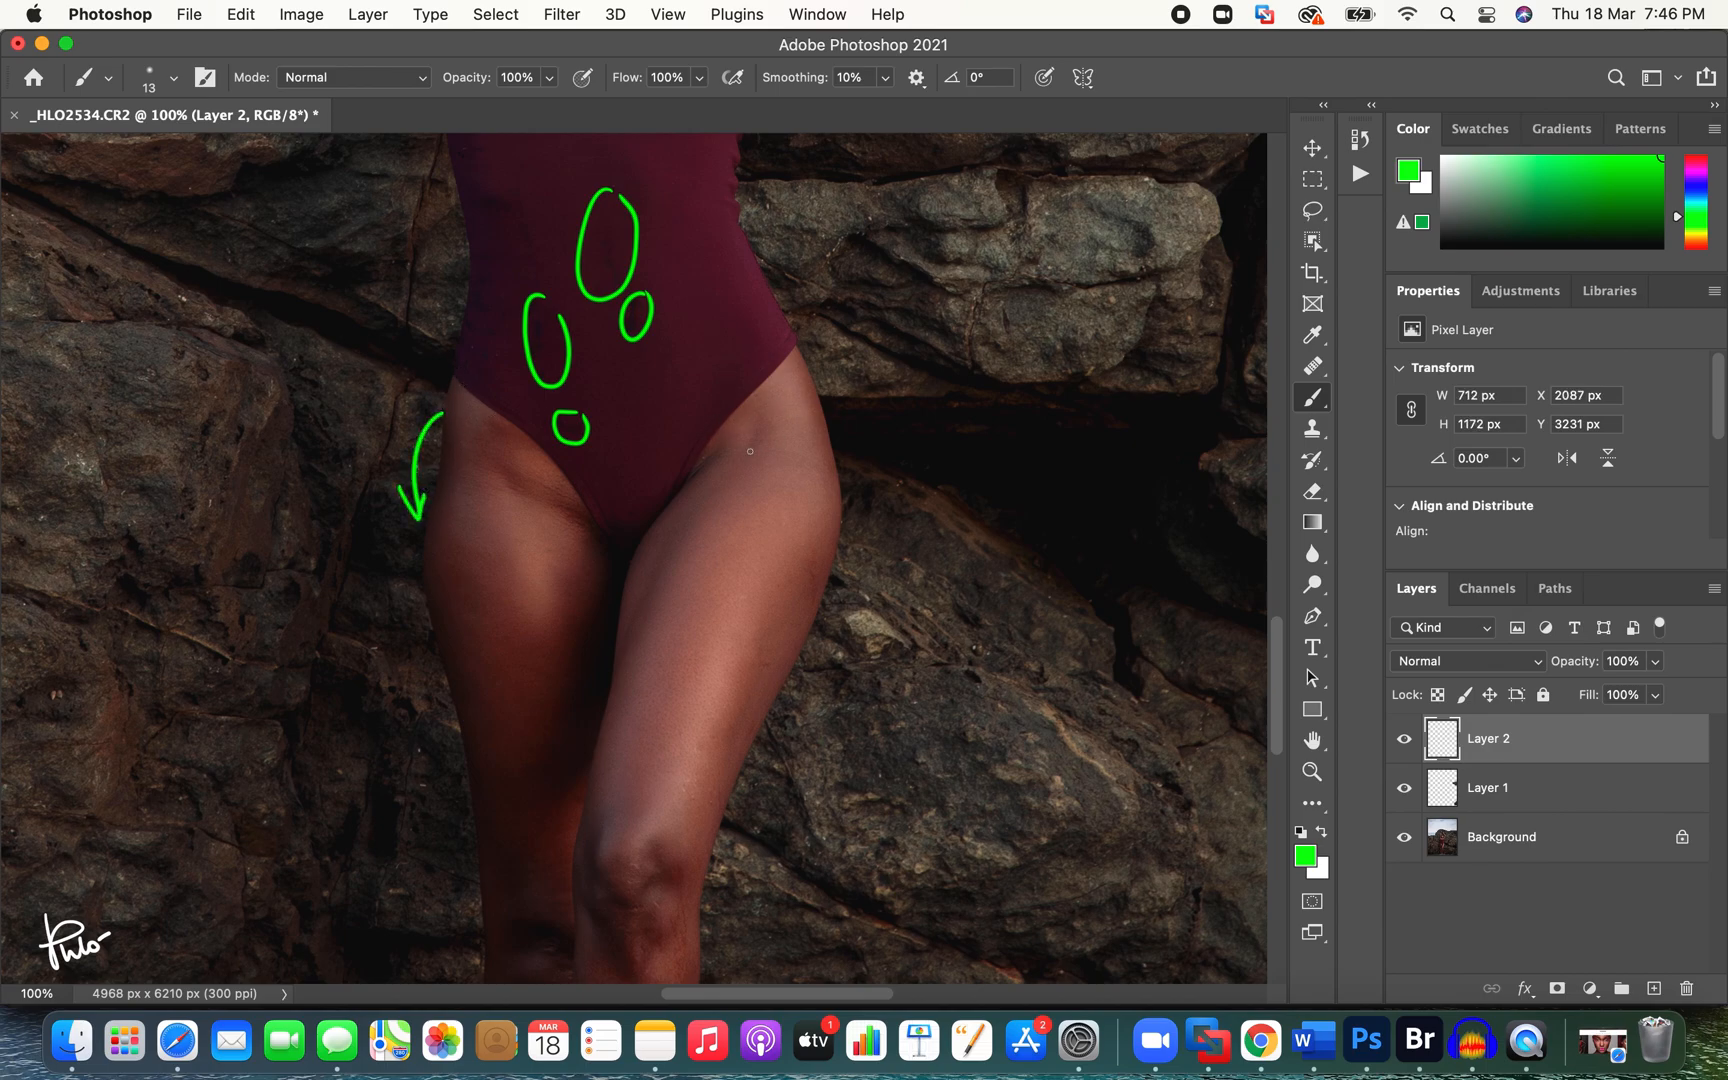
pyautogui.press('z')
pyautogui.moveTo(752, 586)
pyautogui.mouseDown()
pyautogui.moveTo(656, 636)
pyautogui.moveTo(783, 876)
pyautogui.moveTo(755, 625)
pyautogui.mouseUp()
pyautogui.scroll(-1, 755, 625)
pyautogui.press('b')
pyautogui.moveTo(691, 312)
pyautogui.mouseDown()
pyautogui.moveTo(646, 479)
pyautogui.moveTo(699, 379)
pyautogui.moveTo(690, 440)
pyautogui.mouseUp()
pyautogui.moveTo(700, 348)
pyautogui.mouseDown()
pyautogui.moveTo(646, 478)
pyautogui.moveTo(699, 379)
pyautogui.moveTo(697, 485)
pyautogui.mouseUp()
pyautogui.moveTo(652, 520)
pyautogui.mouseDown()
pyautogui.moveTo(650, 648)
pyautogui.moveTo(662, 638)
pyautogui.mouseUp()
# Step: Review the green retouching marks over the whole figure, from the raised hands to the feet
pyautogui.press('z')
pyautogui.moveTo(718, 551); pyautogui.dragTo(652, 550)
pyautogui.scroll(20, 711, 324)
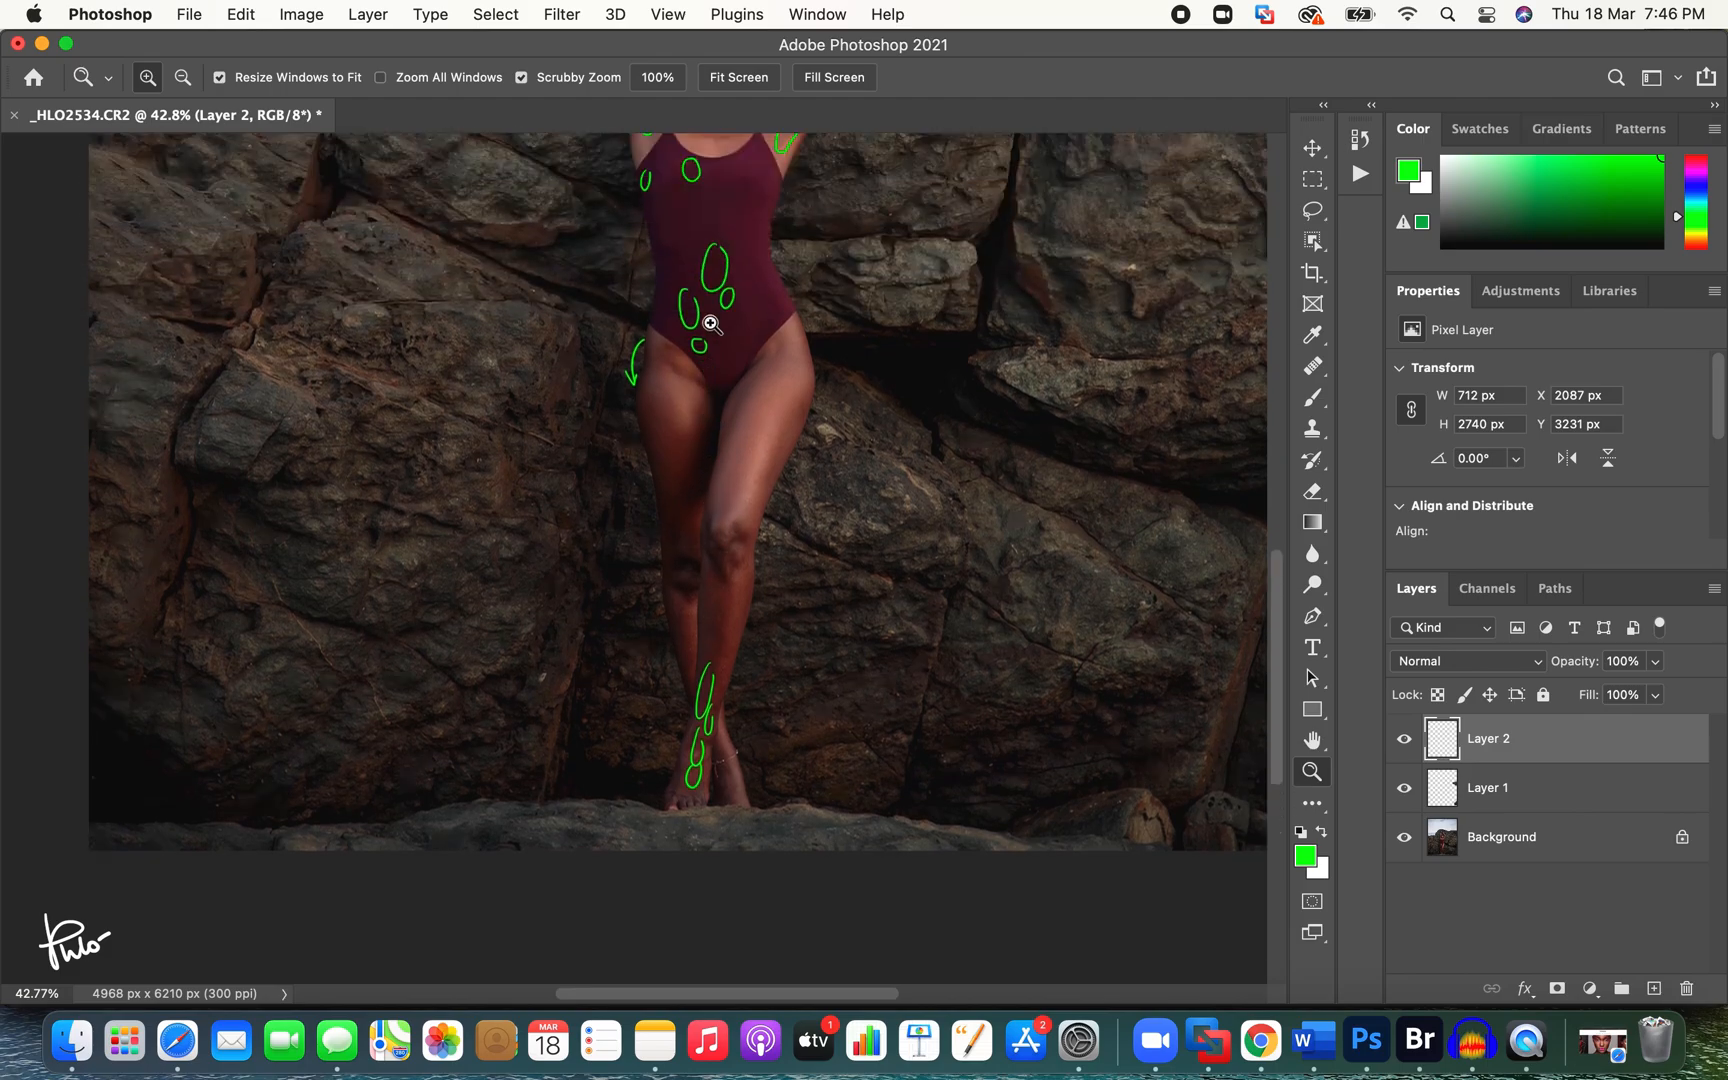
pyautogui.scroll(-10, 711, 324)
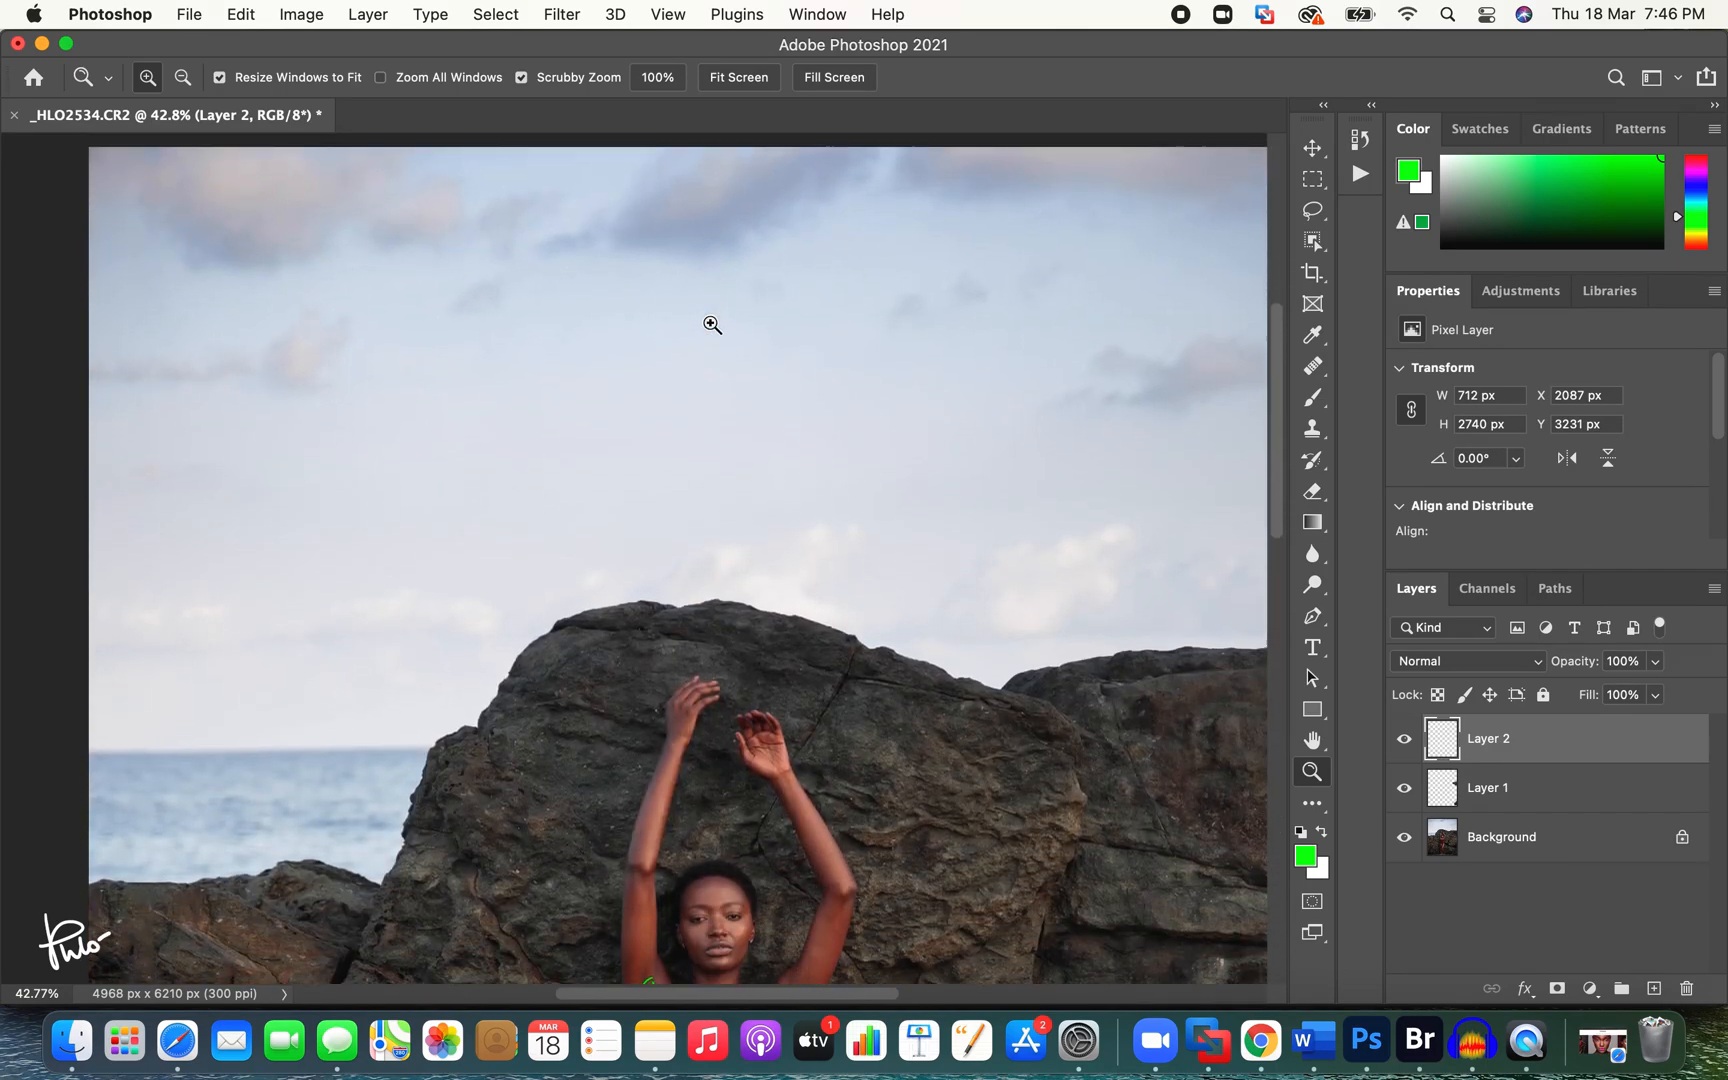
pyautogui.scroll(-2, 711, 324)
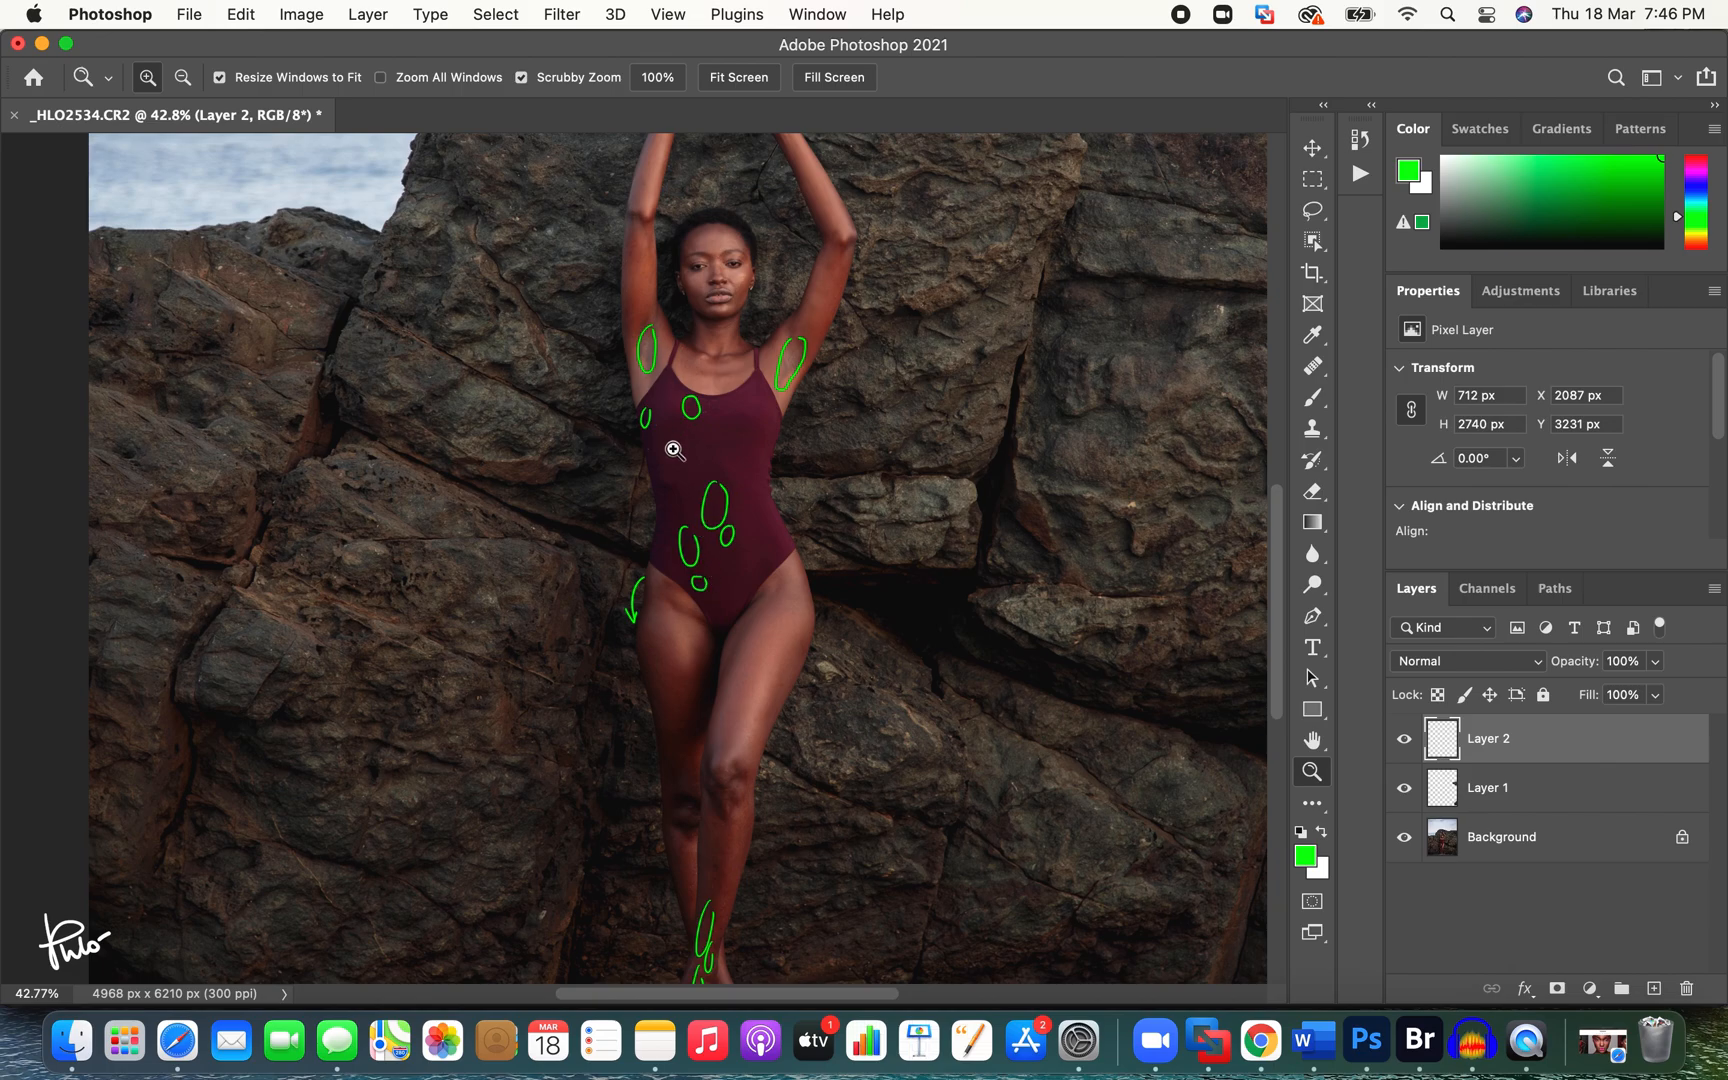
pyautogui.moveTo(721, 592); pyautogui.dragTo(653, 621)
pyautogui.moveTo(712, 549); pyautogui.dragTo(698, 552)
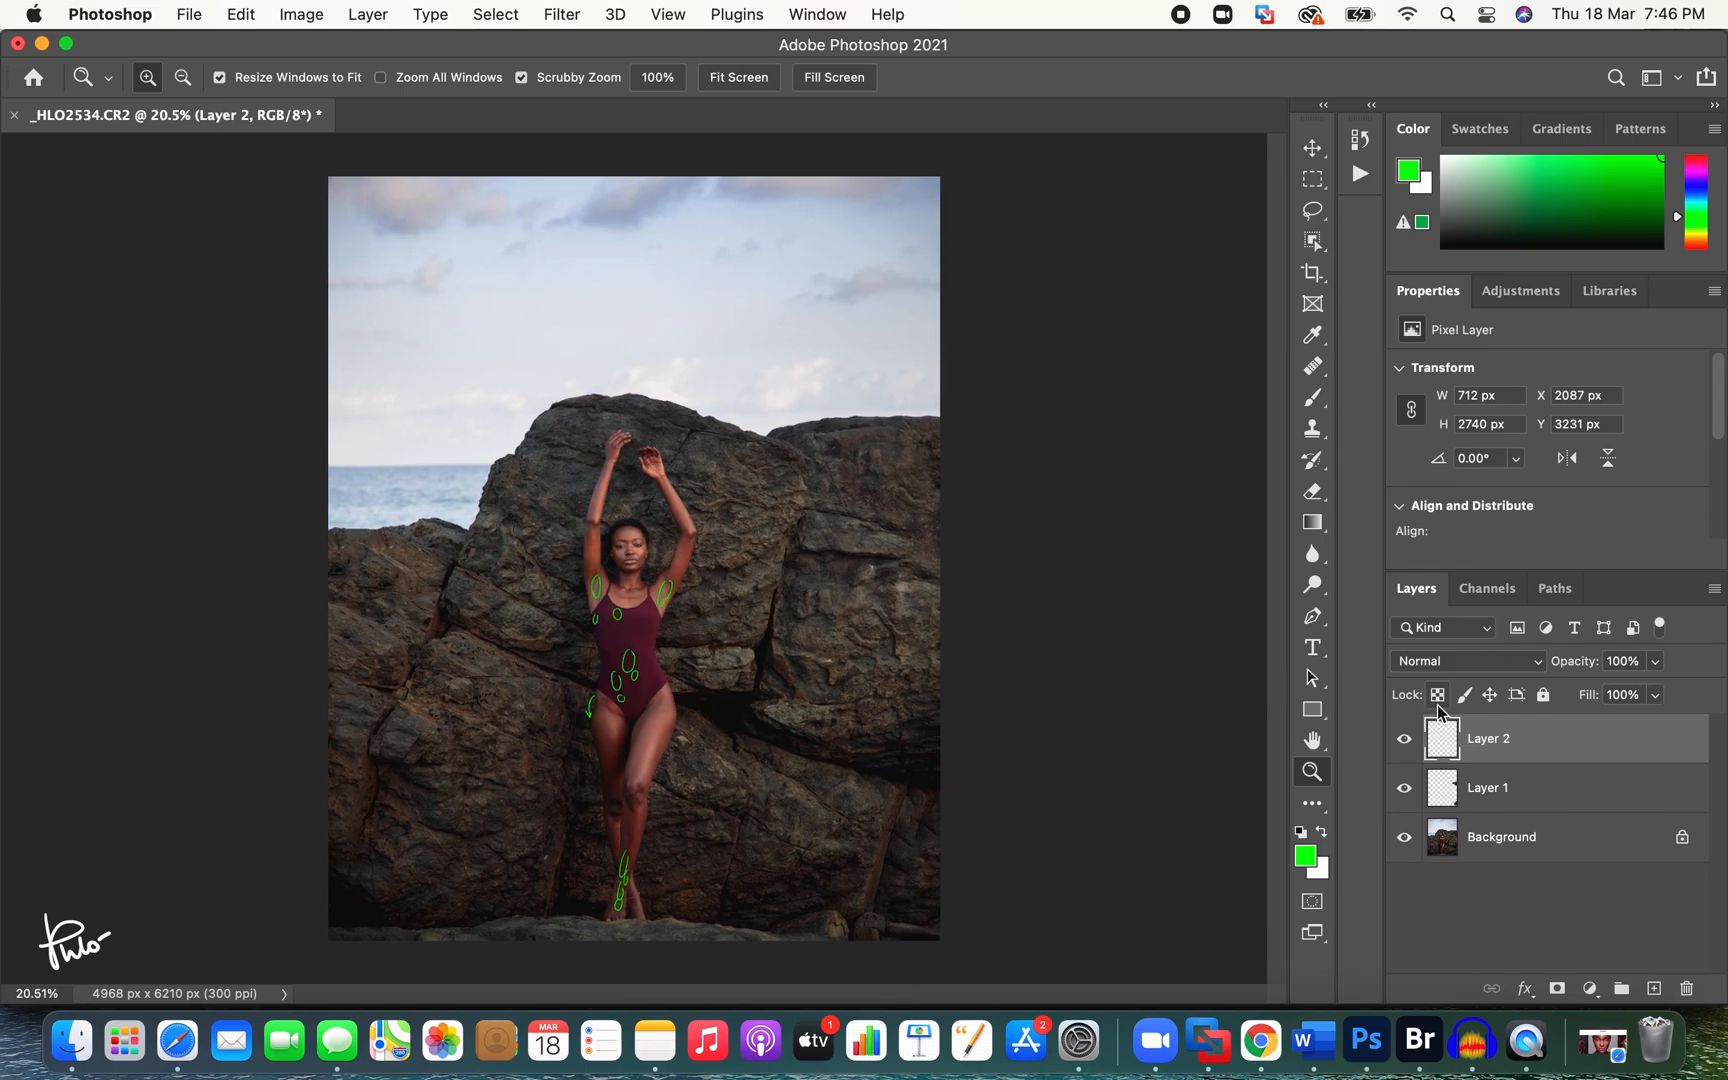
# Step: Delete the layer with the green marks and merge the rock clone layer into the Background
pyautogui.press('Delete')
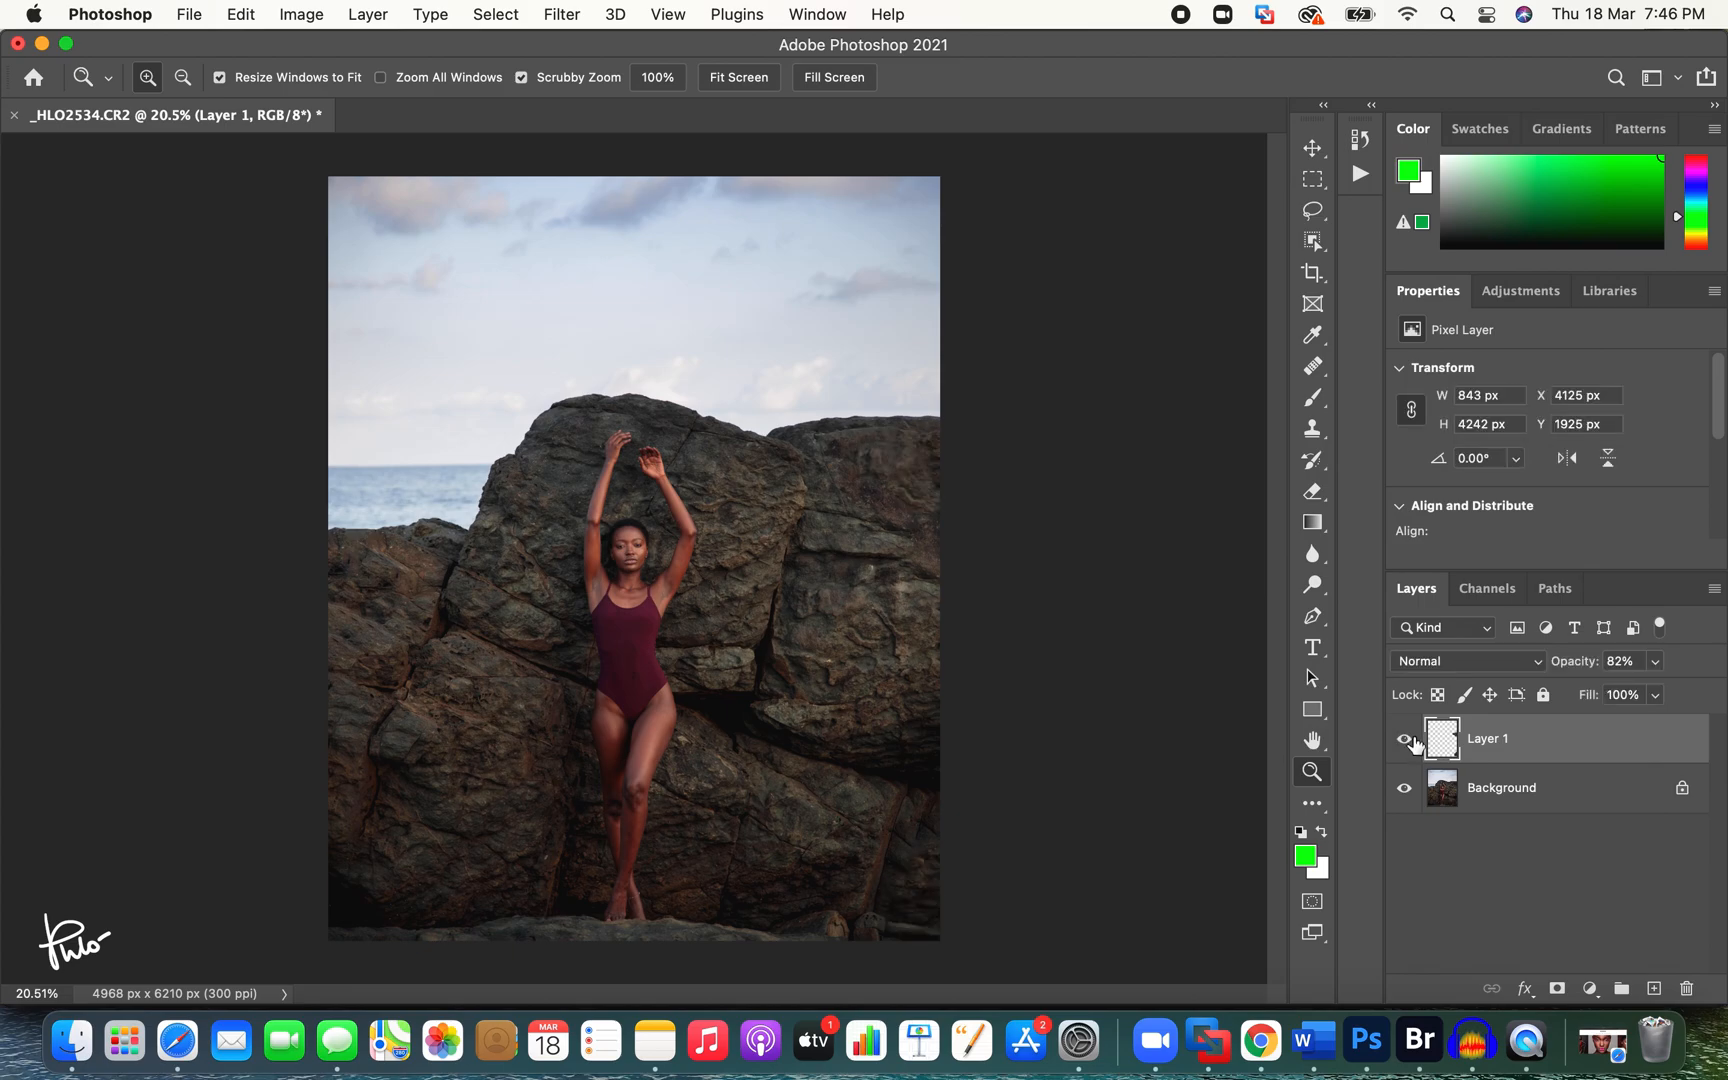
pyautogui.press('Delete')
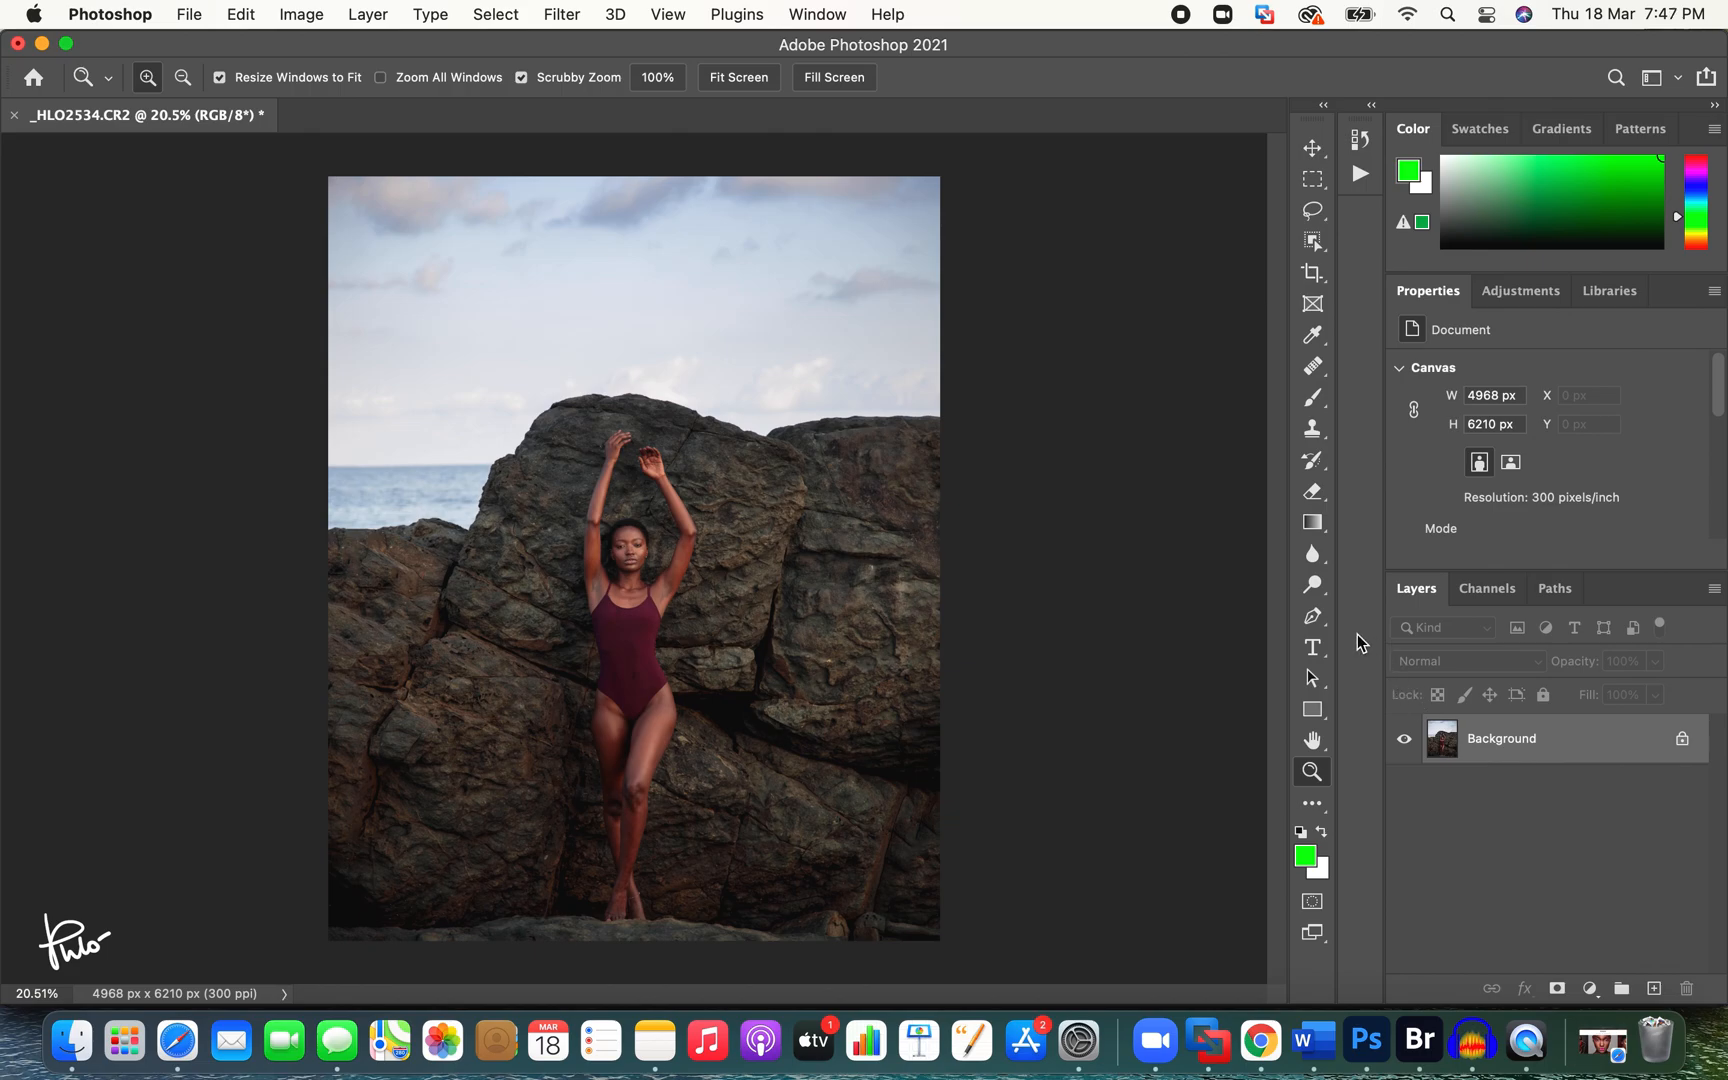
# Step: Open the Liquify filter on the Background layer and choose the Forward Warp tool at the model's hips
pyautogui.moveTo(633, 710)
pyautogui.mouseDown()
pyautogui.moveTo(695, 721)
pyautogui.moveTo(612, 706)
pyautogui.mouseUp()
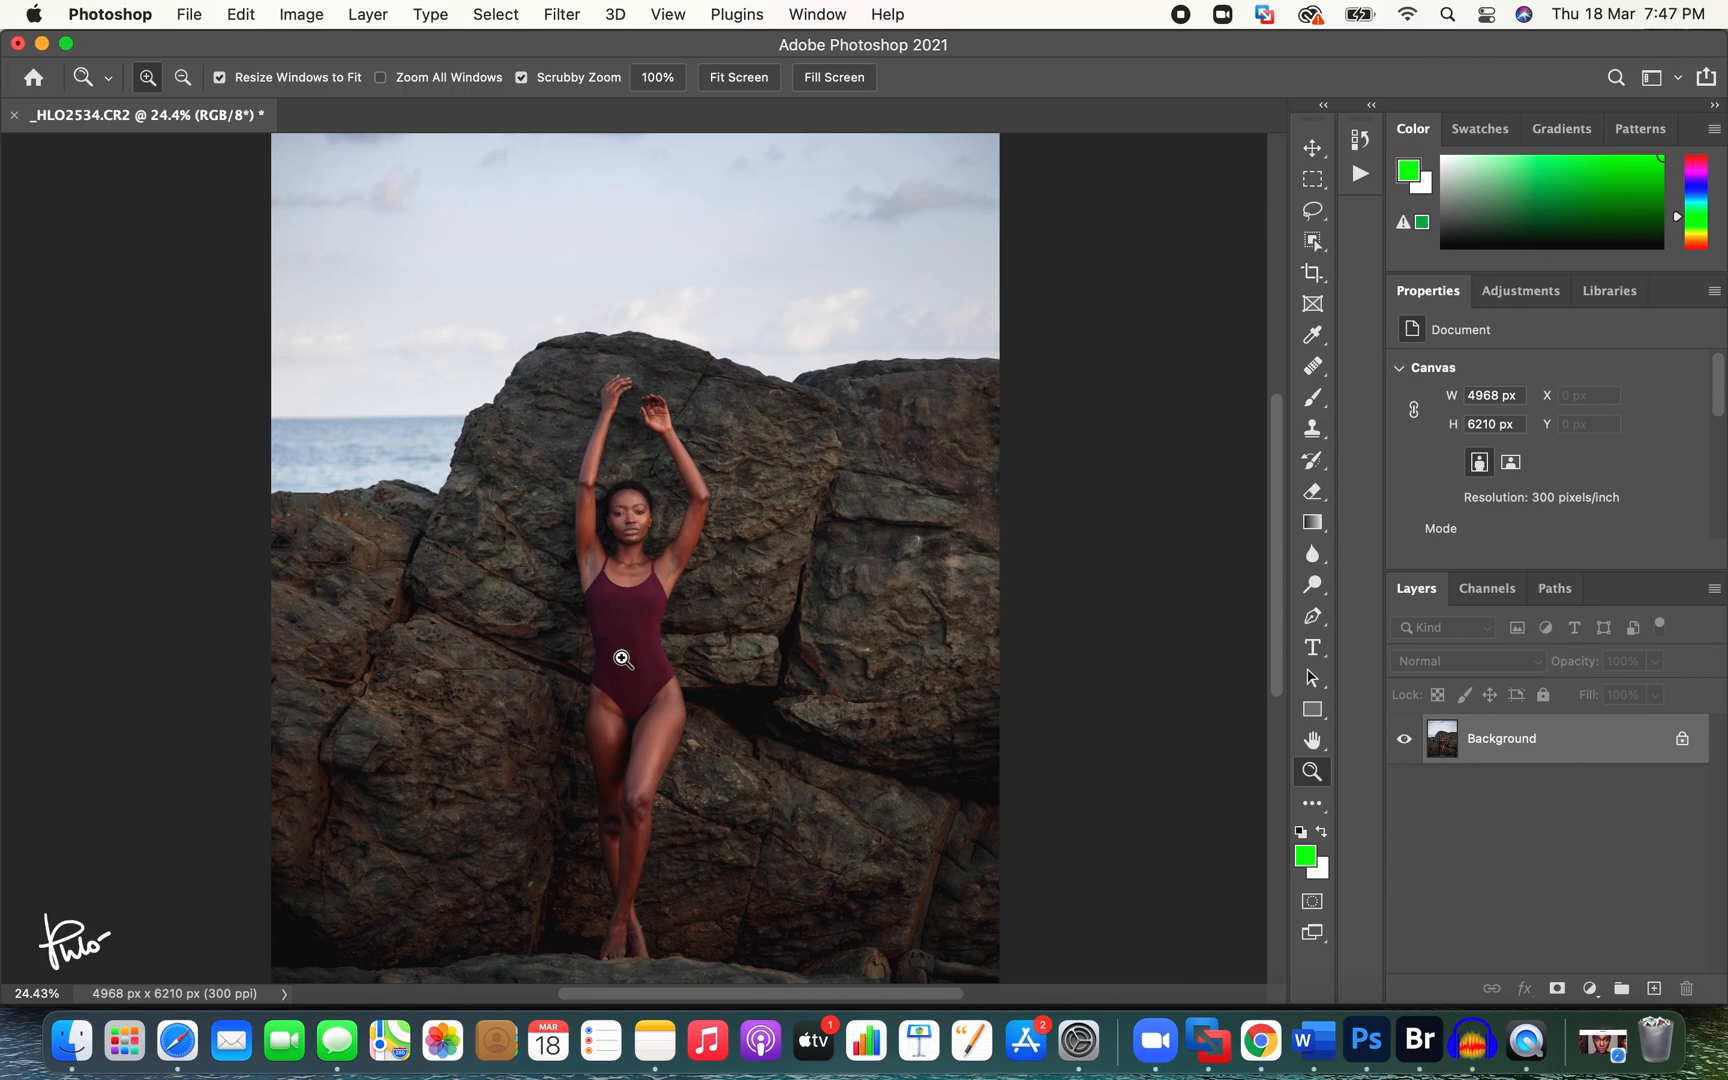
pyautogui.moveTo(764, 609)
pyautogui.mouseDown()
pyautogui.moveTo(721, 629)
pyautogui.moveTo(751, 621)
pyautogui.mouseUp()
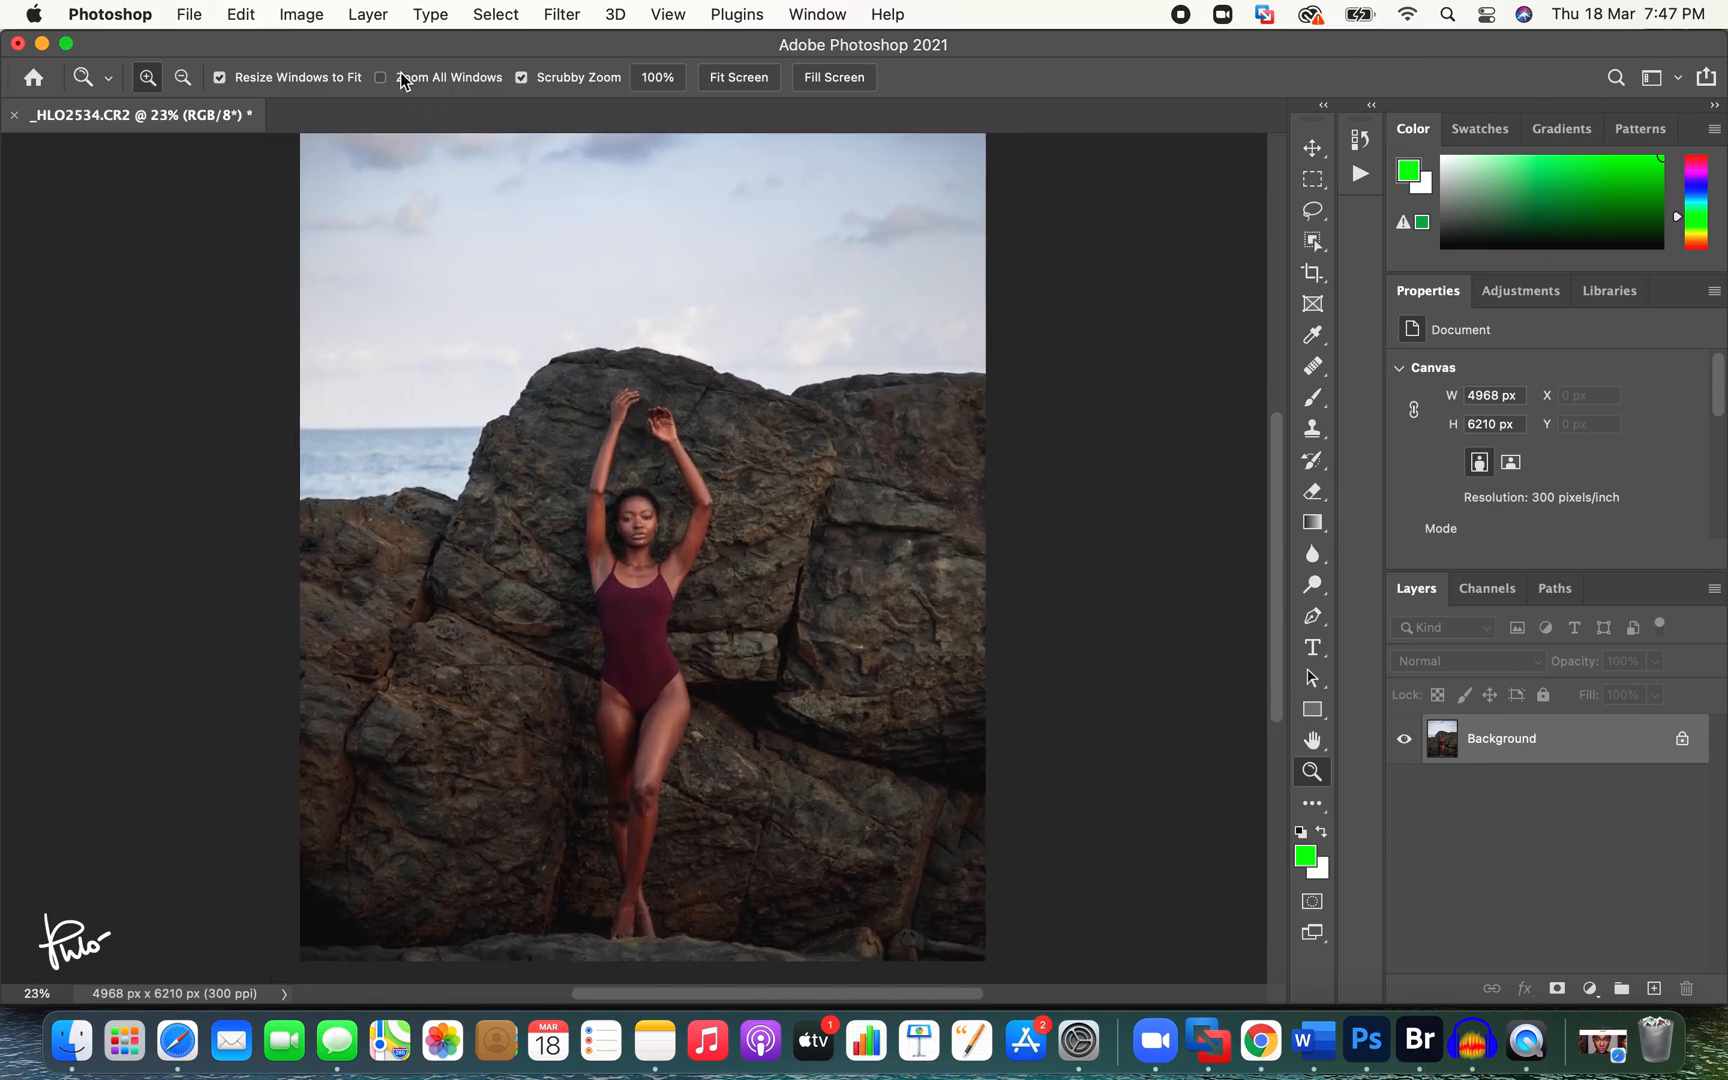
pyautogui.click(577, 16)
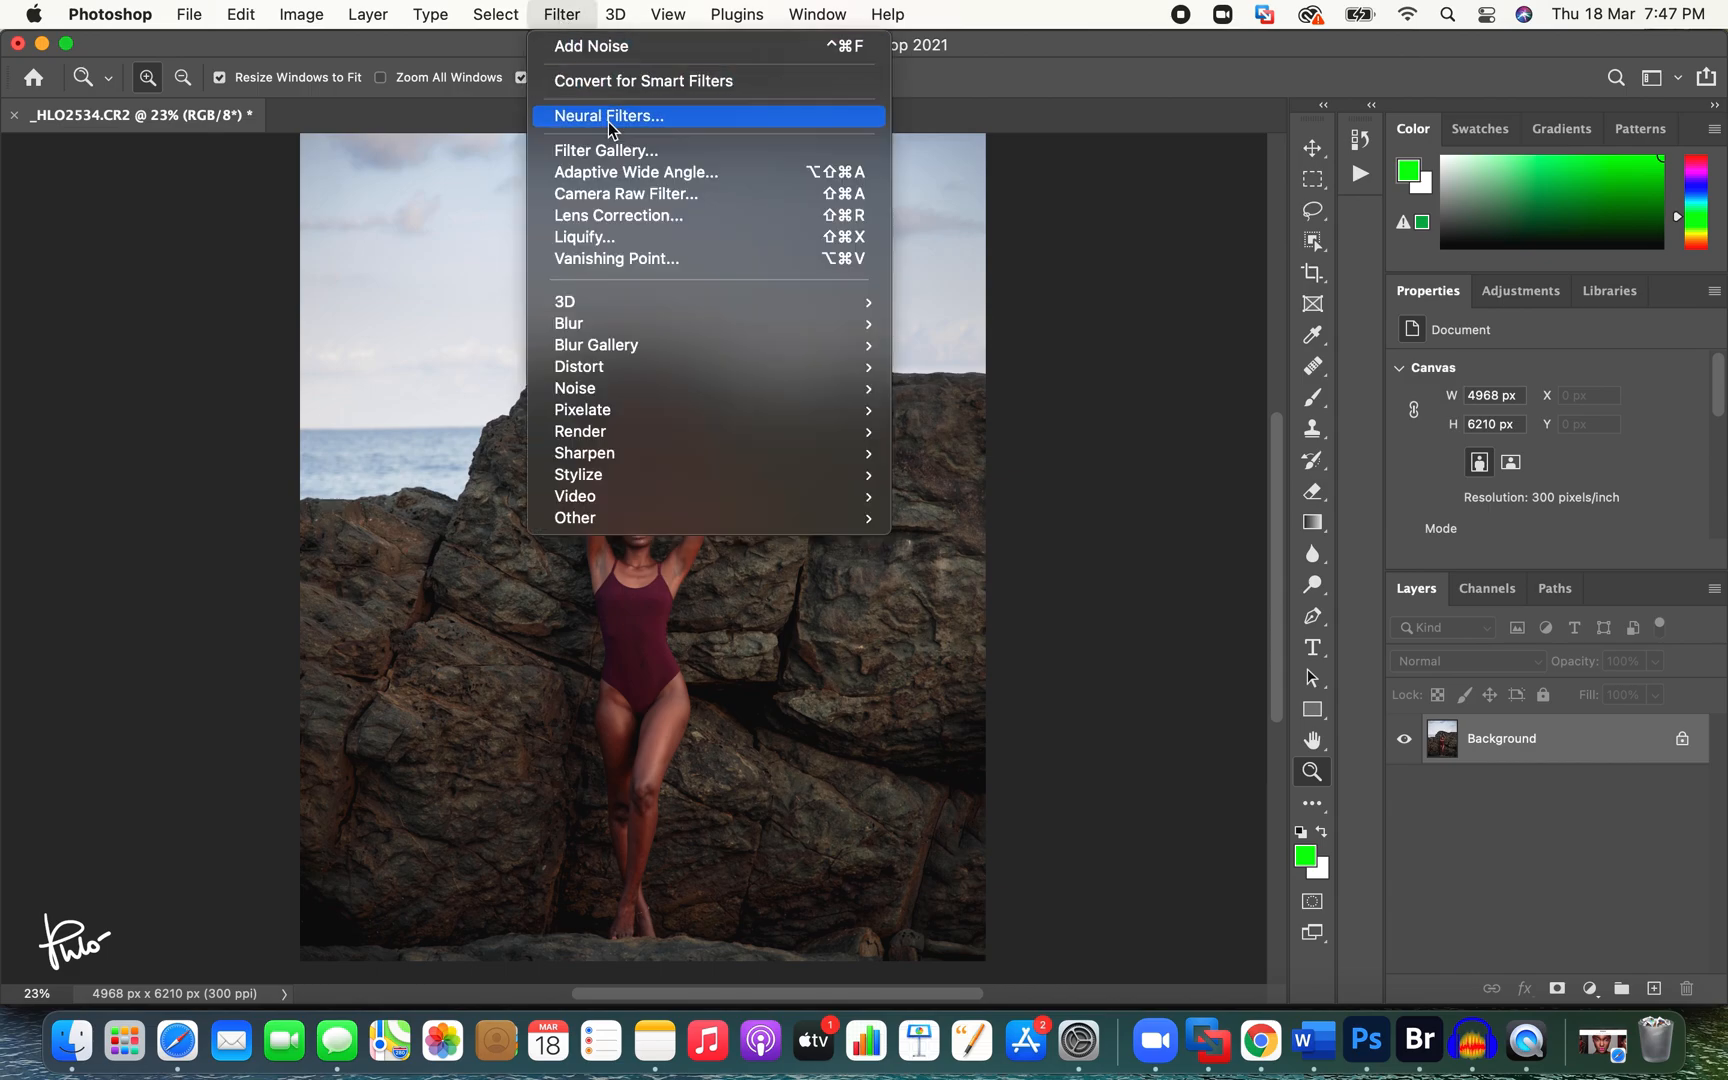
pyautogui.click(608, 231)
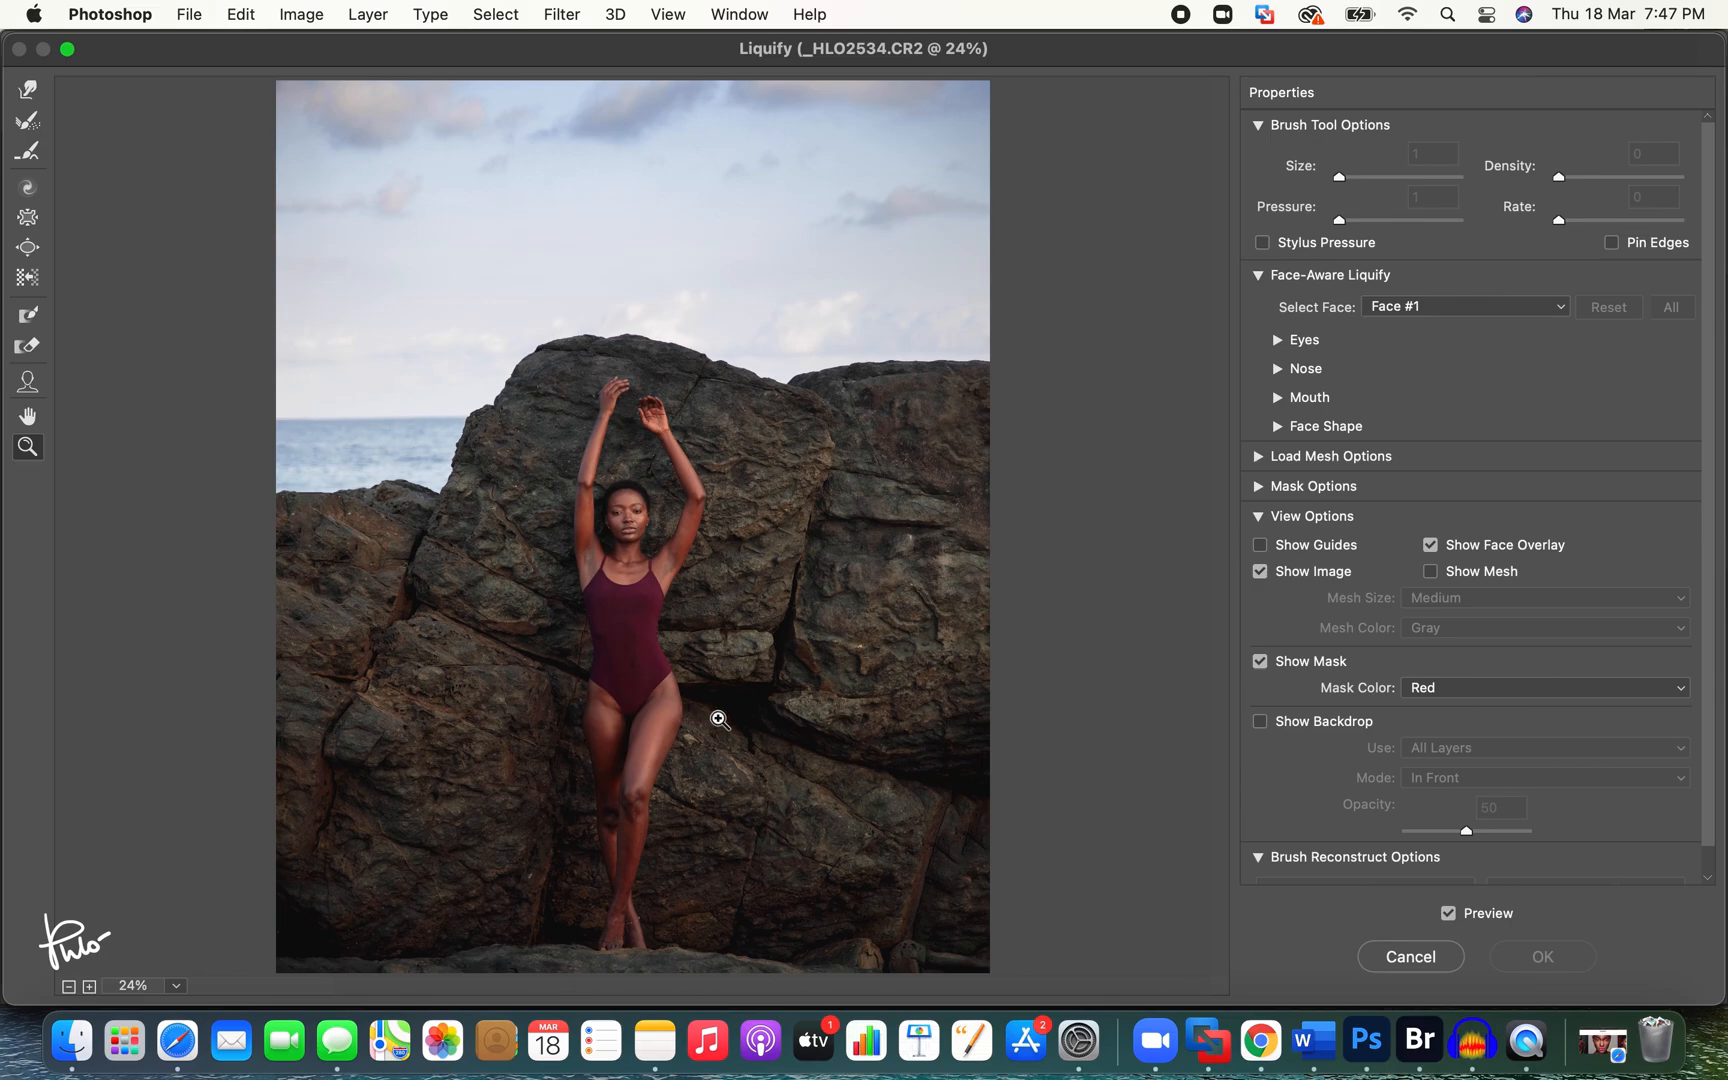
pyautogui.click(719, 719)
pyautogui.click(27, 89)
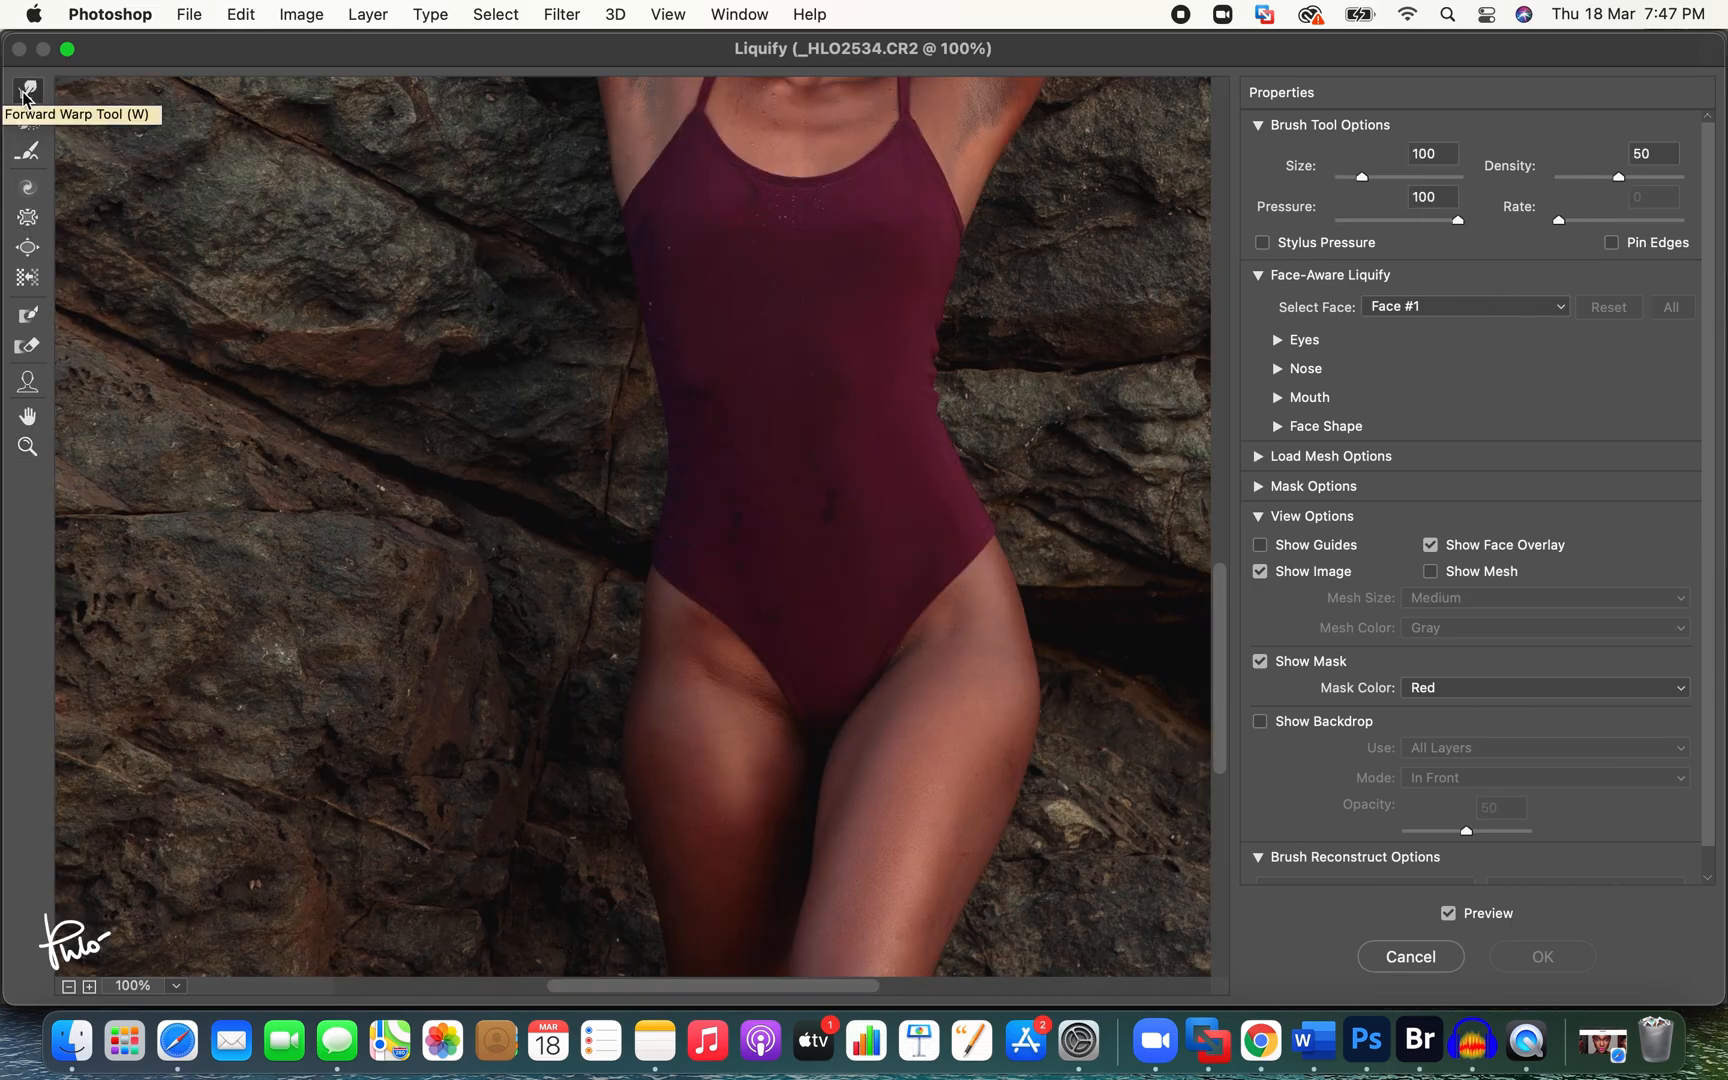
# Step: Try to smooth the dented outer hip contour with a Forward Warp brush of size 250
pyautogui.press(']')
pyautogui.press(']')
pyautogui.press(']')
pyautogui.press(']')
pyautogui.press(']')
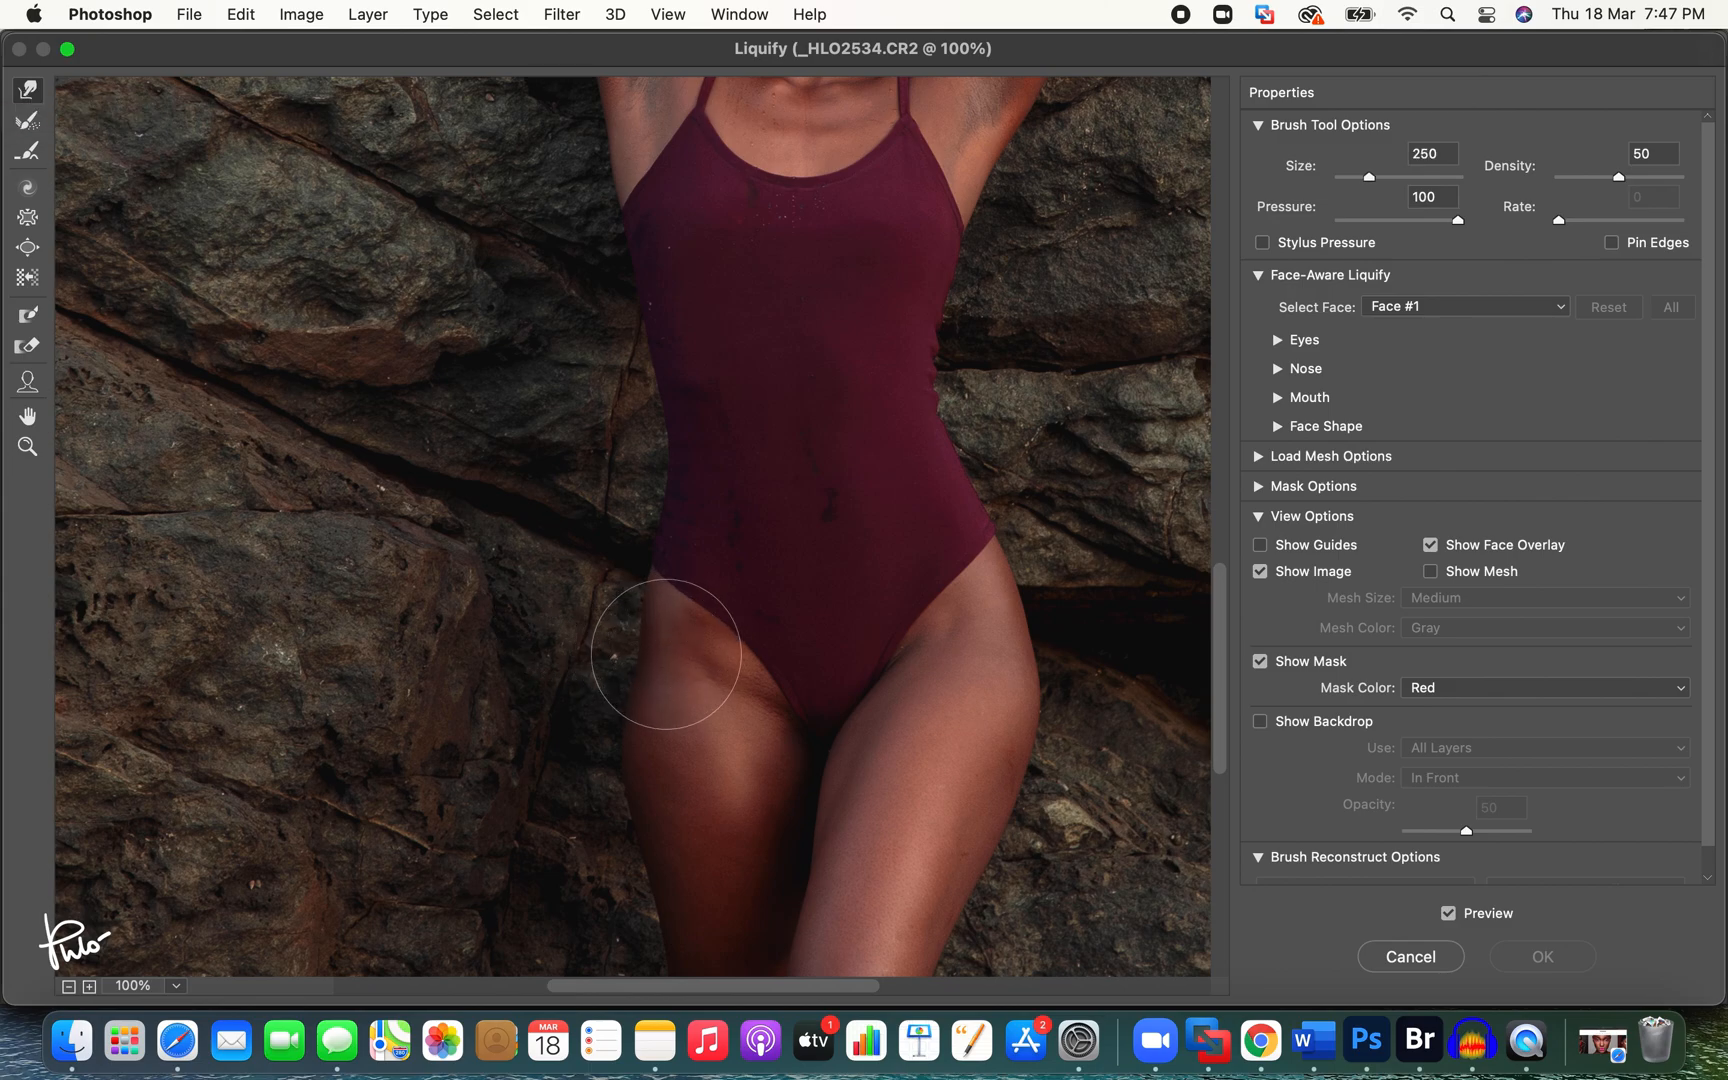
pyautogui.moveTo(647, 652); pyautogui.dragTo(644, 648)
pyautogui.press('super+space')
pyautogui.press('super+z')
# Step: Set the brush pressure to 31 with stylus pressure on and smooth the dented outer hip contour using brush size 200
pyautogui.moveTo(1456, 222); pyautogui.dragTo(1374, 230)
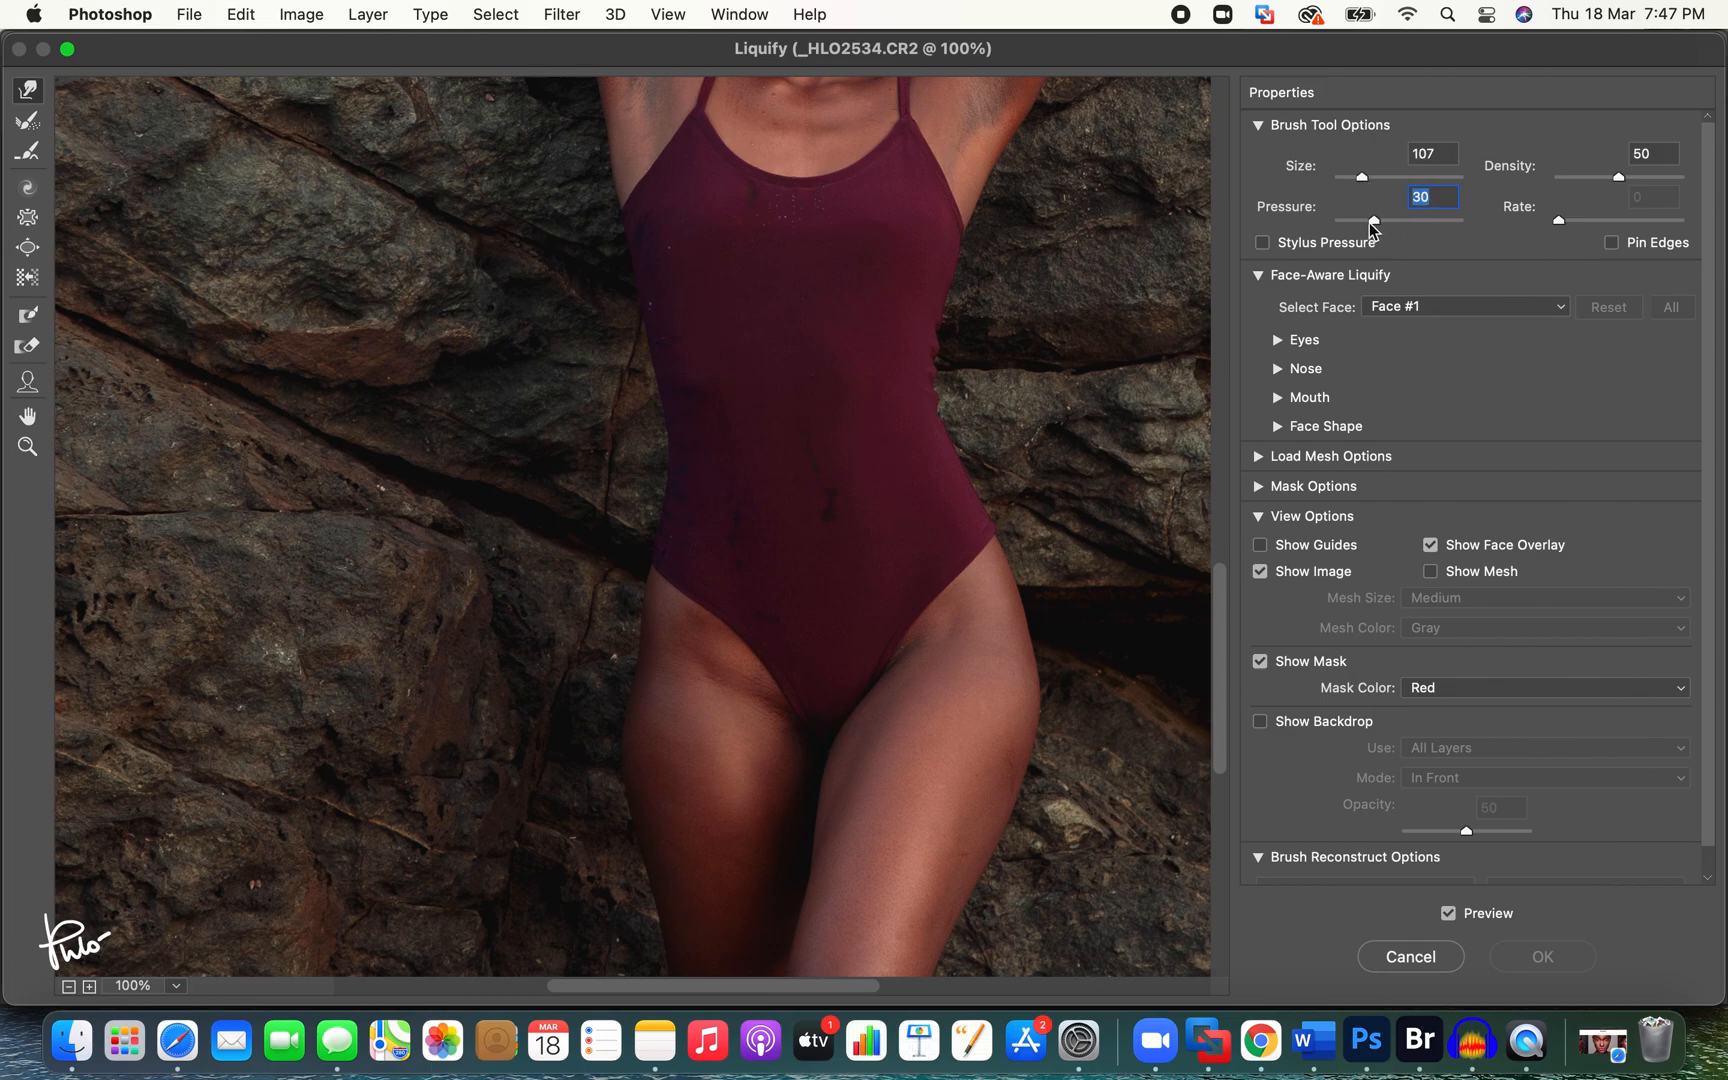
pyautogui.click(1263, 244)
pyautogui.press(']')
pyautogui.press(']')
pyautogui.press(']')
pyautogui.press(']')
pyautogui.press(']')
pyautogui.press(']')
pyautogui.moveTo(649, 660)
pyautogui.mouseDown()
pyautogui.moveTo(632, 656)
pyautogui.moveTo(629, 698)
pyautogui.moveTo(639, 619)
pyautogui.mouseUp()
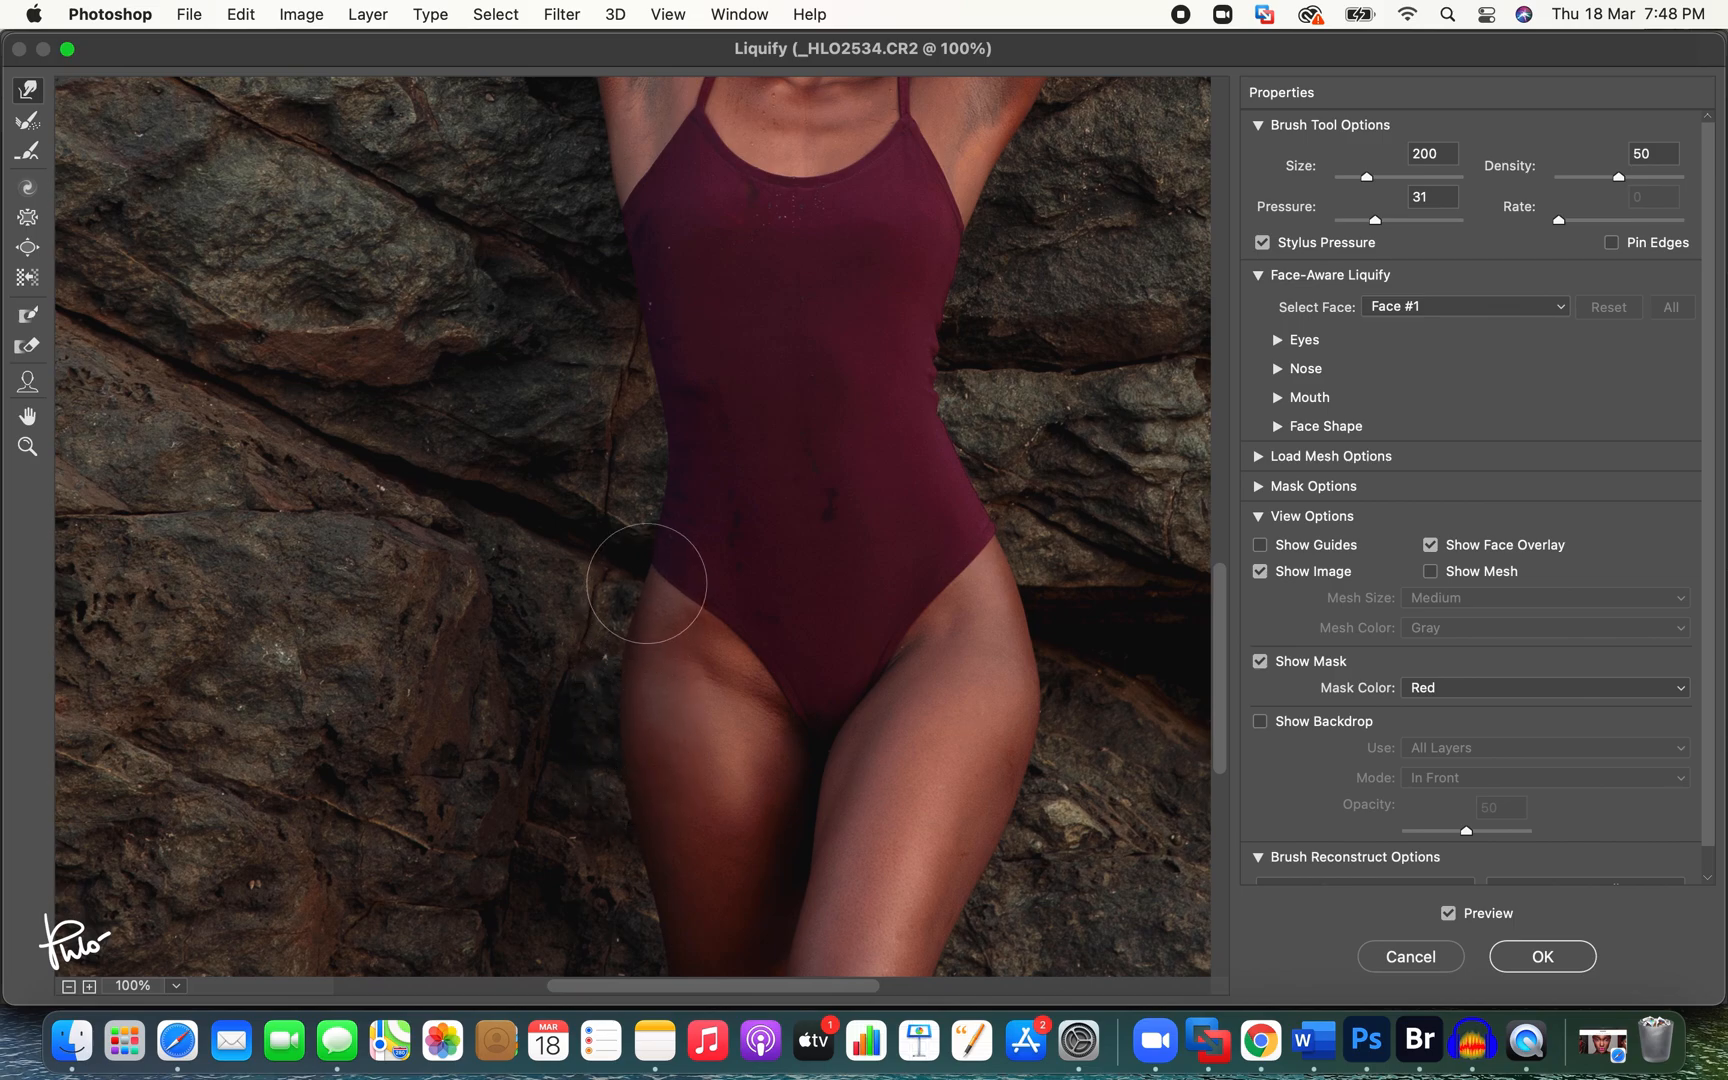
# Step: Even out the swimsuit's leg opening beside the reshaped hip with brush size 100, and enlarge the brush to 250 for the opposite hip
pyautogui.press('[')
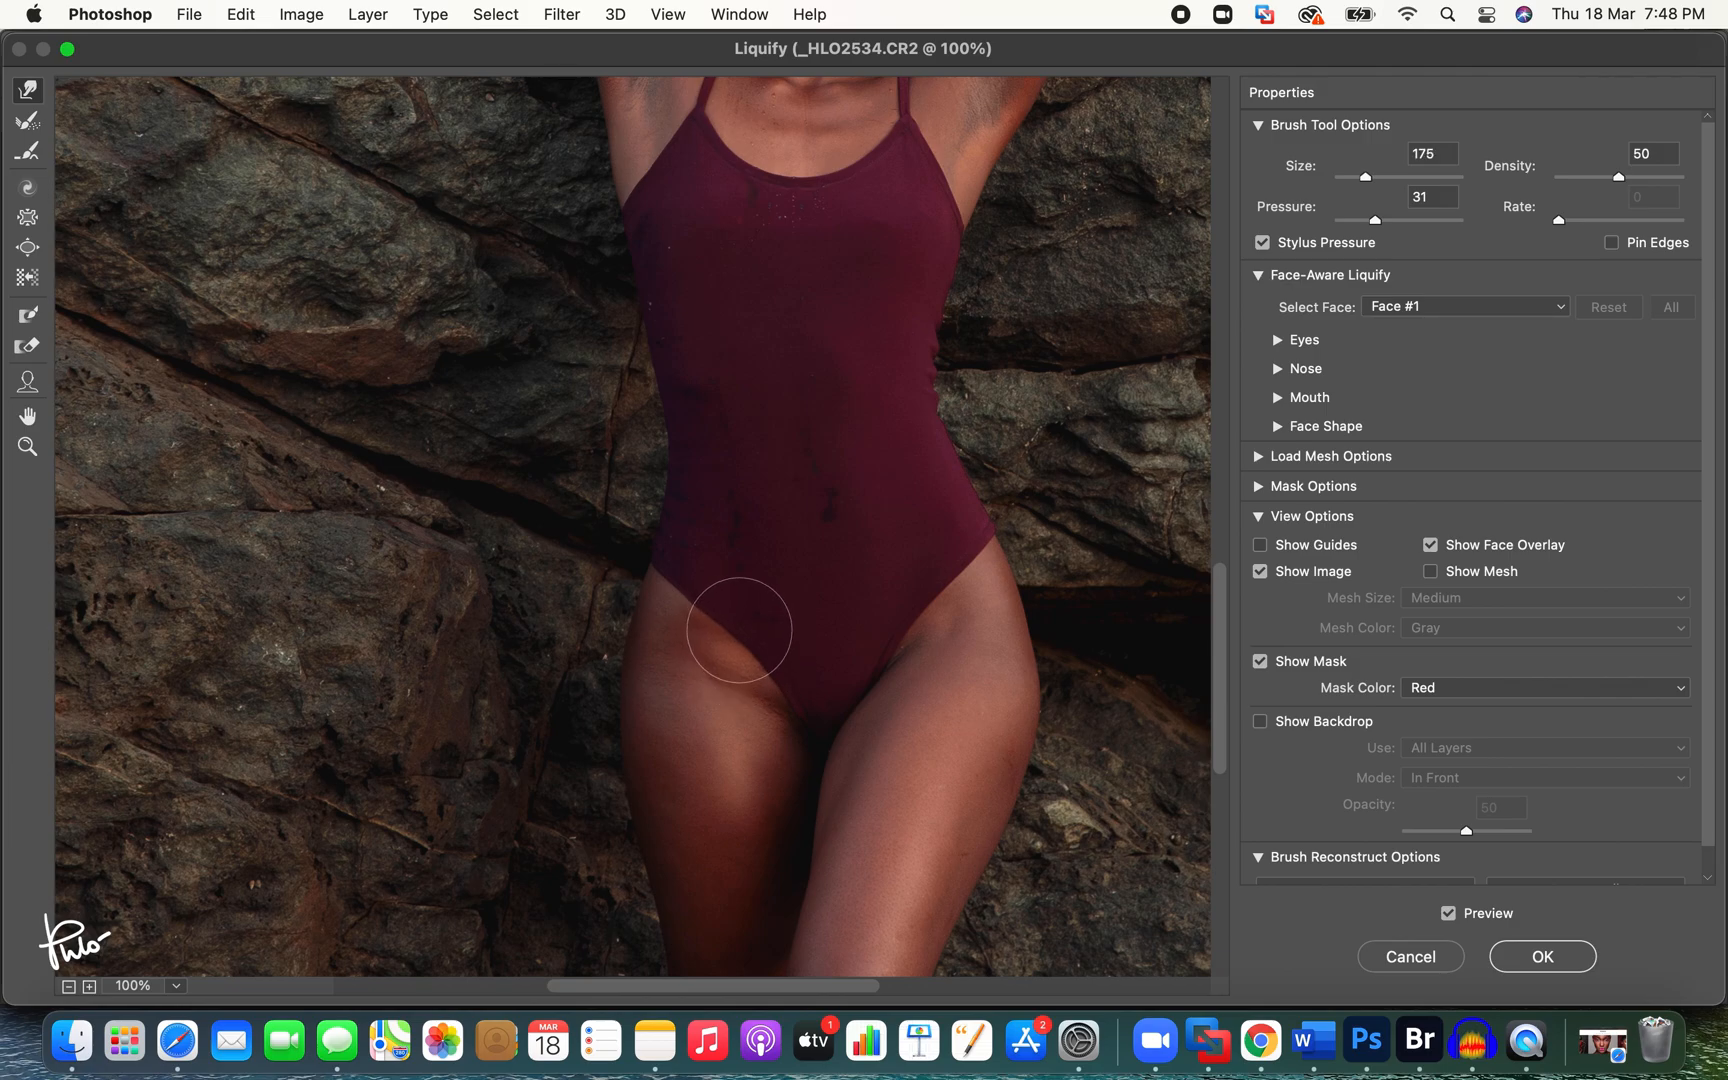
pyautogui.press('[')
pyautogui.press('[')
pyautogui.press('[')
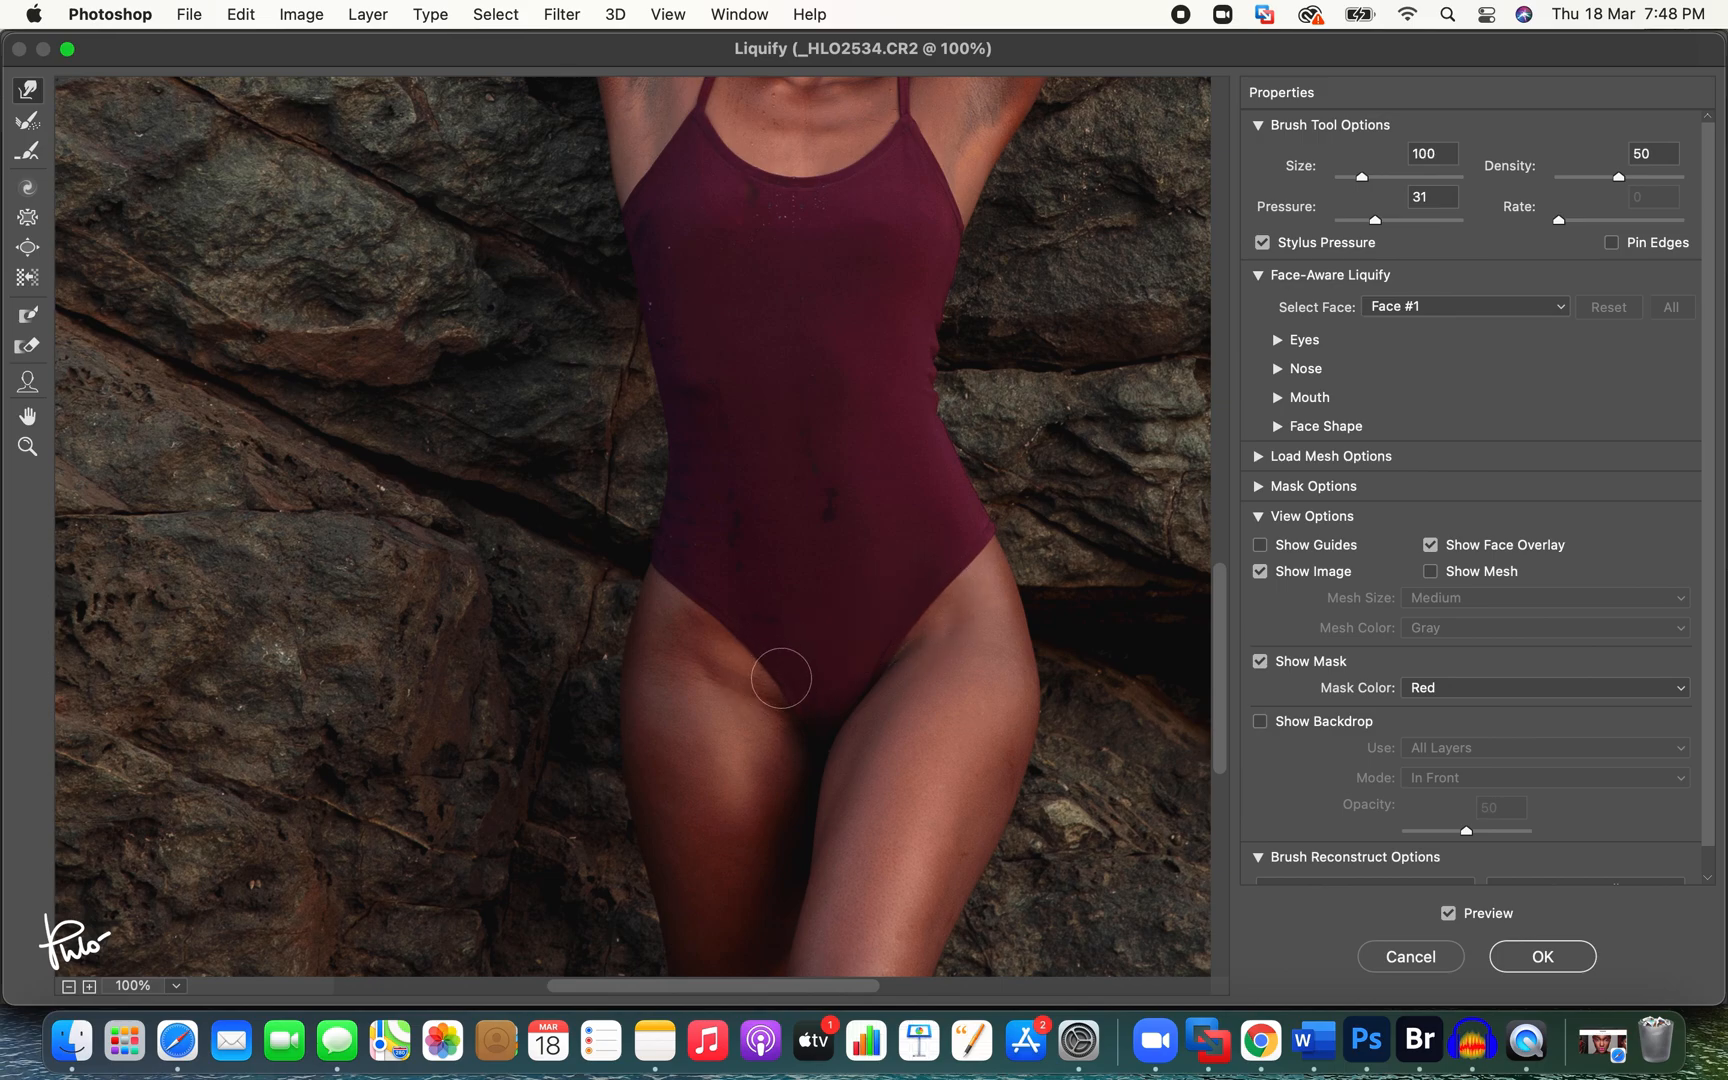
pyautogui.press(']')
pyautogui.press(']')
pyautogui.press(']')
pyautogui.press(']')
pyautogui.press(']')
pyautogui.press(']')
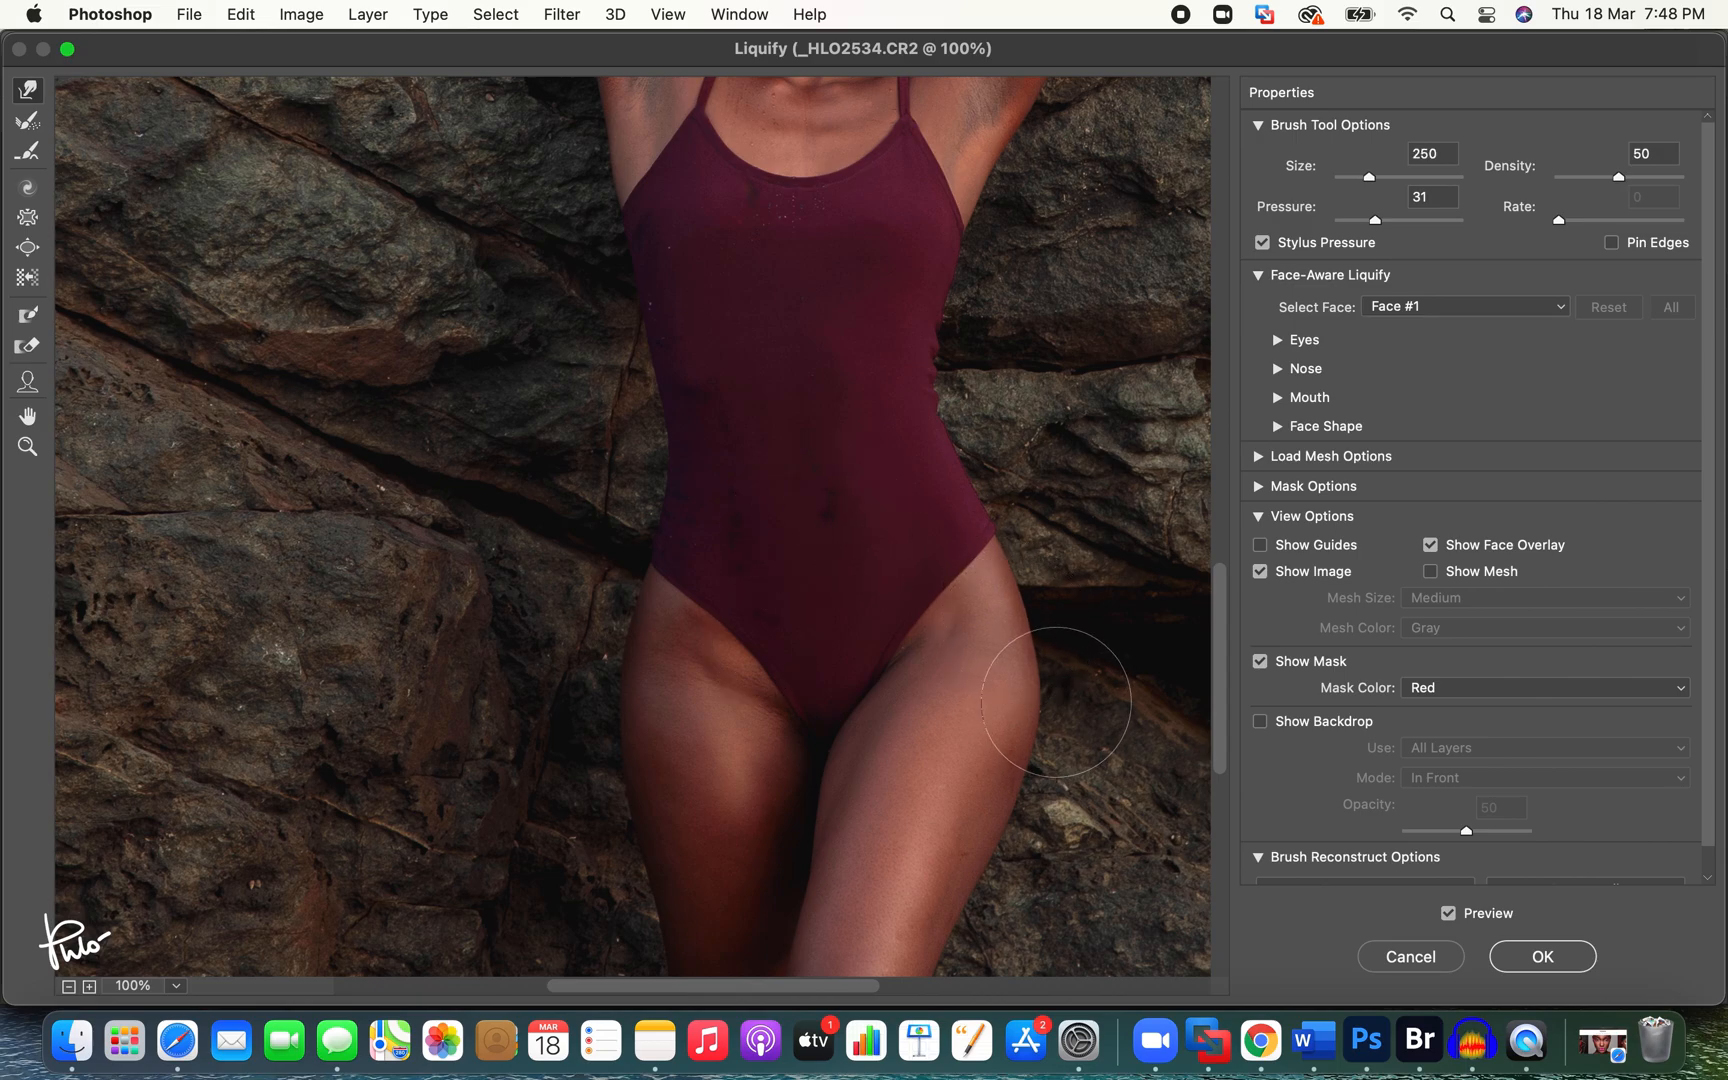
# Step: Flatten the upper fold bulging from the swimsuit's side at the waist with a warp brush smaller than size 50
pyautogui.press('[')
pyautogui.press('[')
pyautogui.press('[')
pyautogui.press('[')
pyautogui.press('[')
pyautogui.press('[')
pyautogui.press('[')
pyautogui.press('[')
pyautogui.press('[')
pyautogui.press('[')
pyautogui.press('z')
pyautogui.click(945, 345)
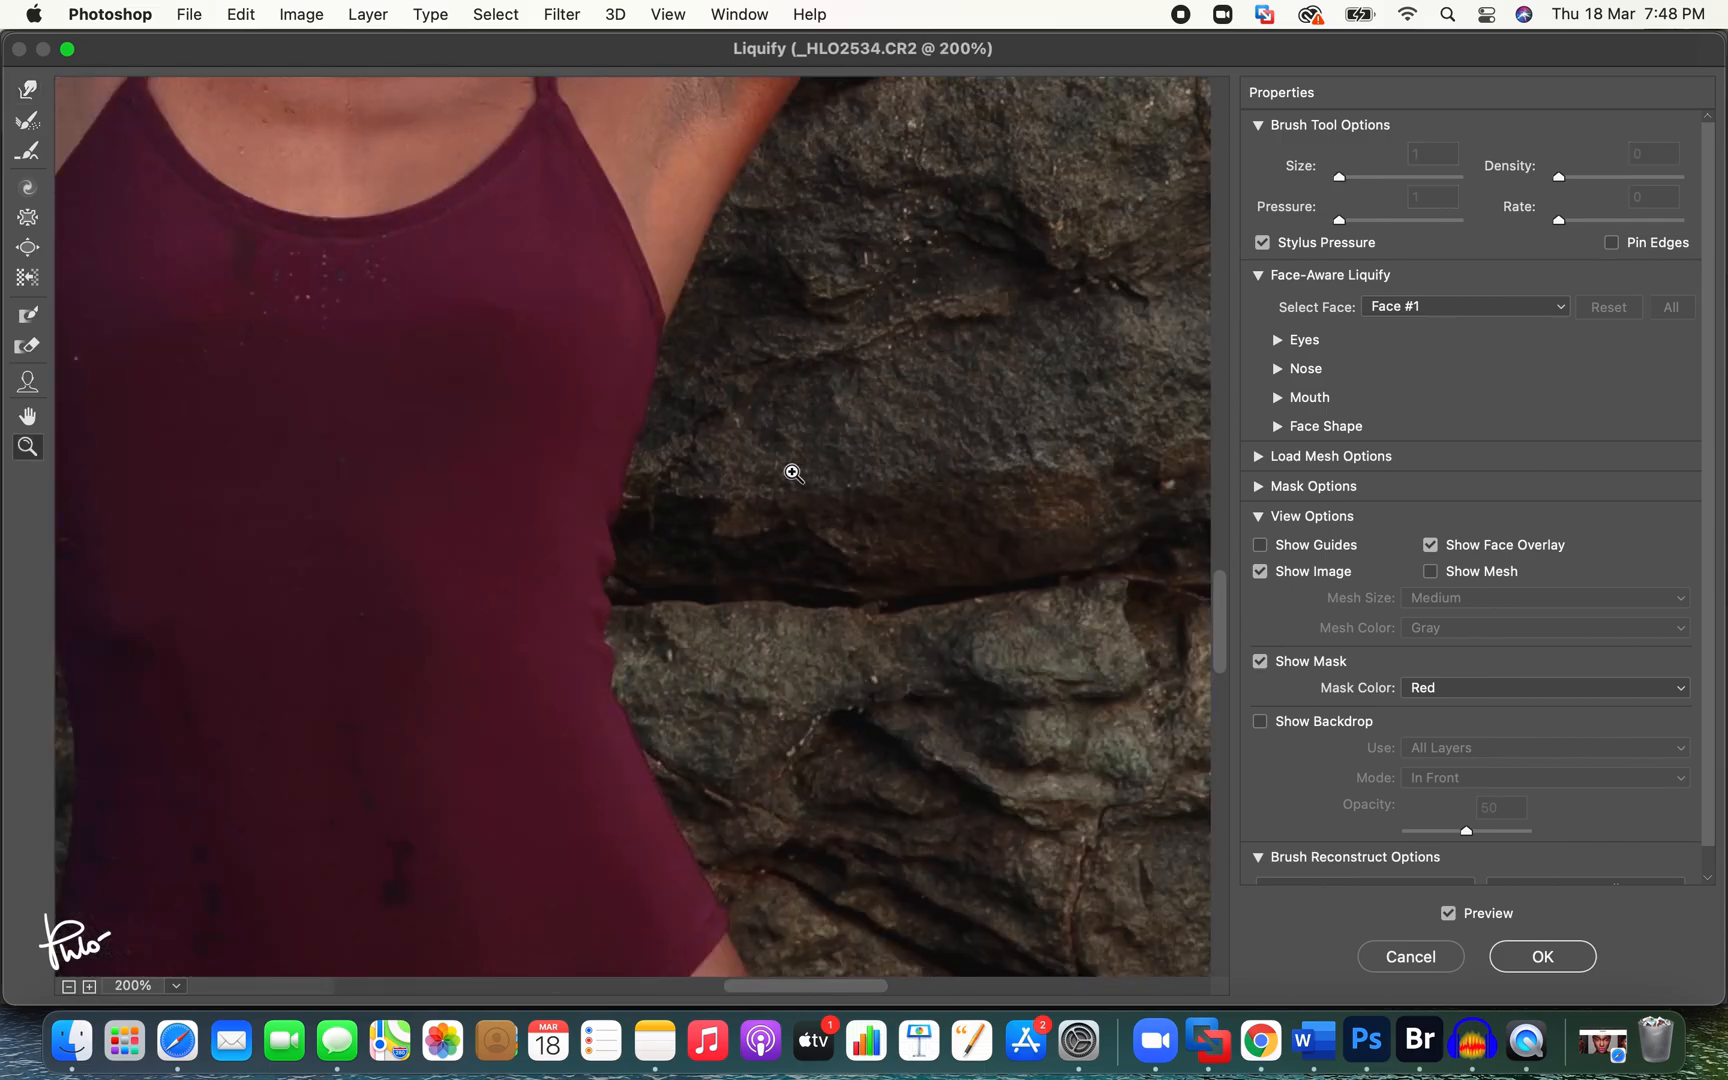
pyautogui.click(657, 592)
pyautogui.click(40, 90)
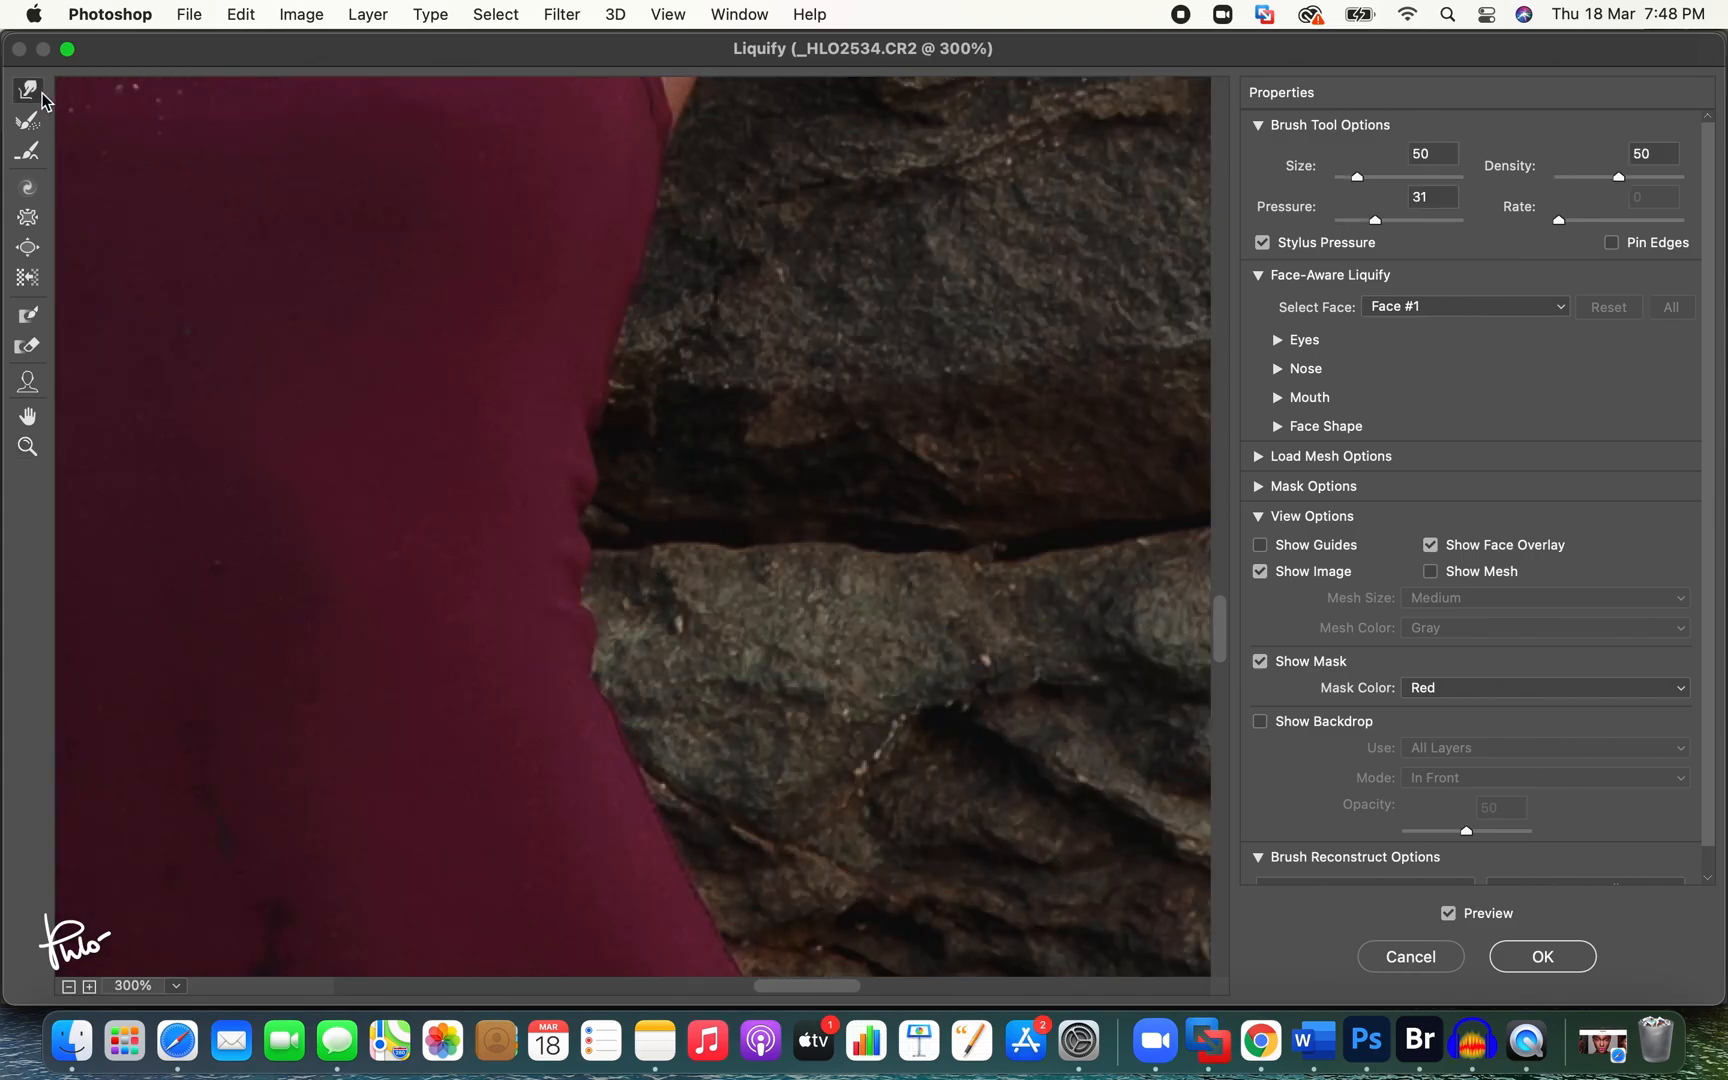
pyautogui.press('[')
pyautogui.press('[')
pyautogui.press(']')
pyautogui.moveTo(573, 468); pyautogui.dragTo(597, 450)
# Step: Smooth the remaining lower creases along the swimsuit's waist contour with a warp brush of size 35
pyautogui.press('[')
pyautogui.press('[')
pyautogui.press('[')
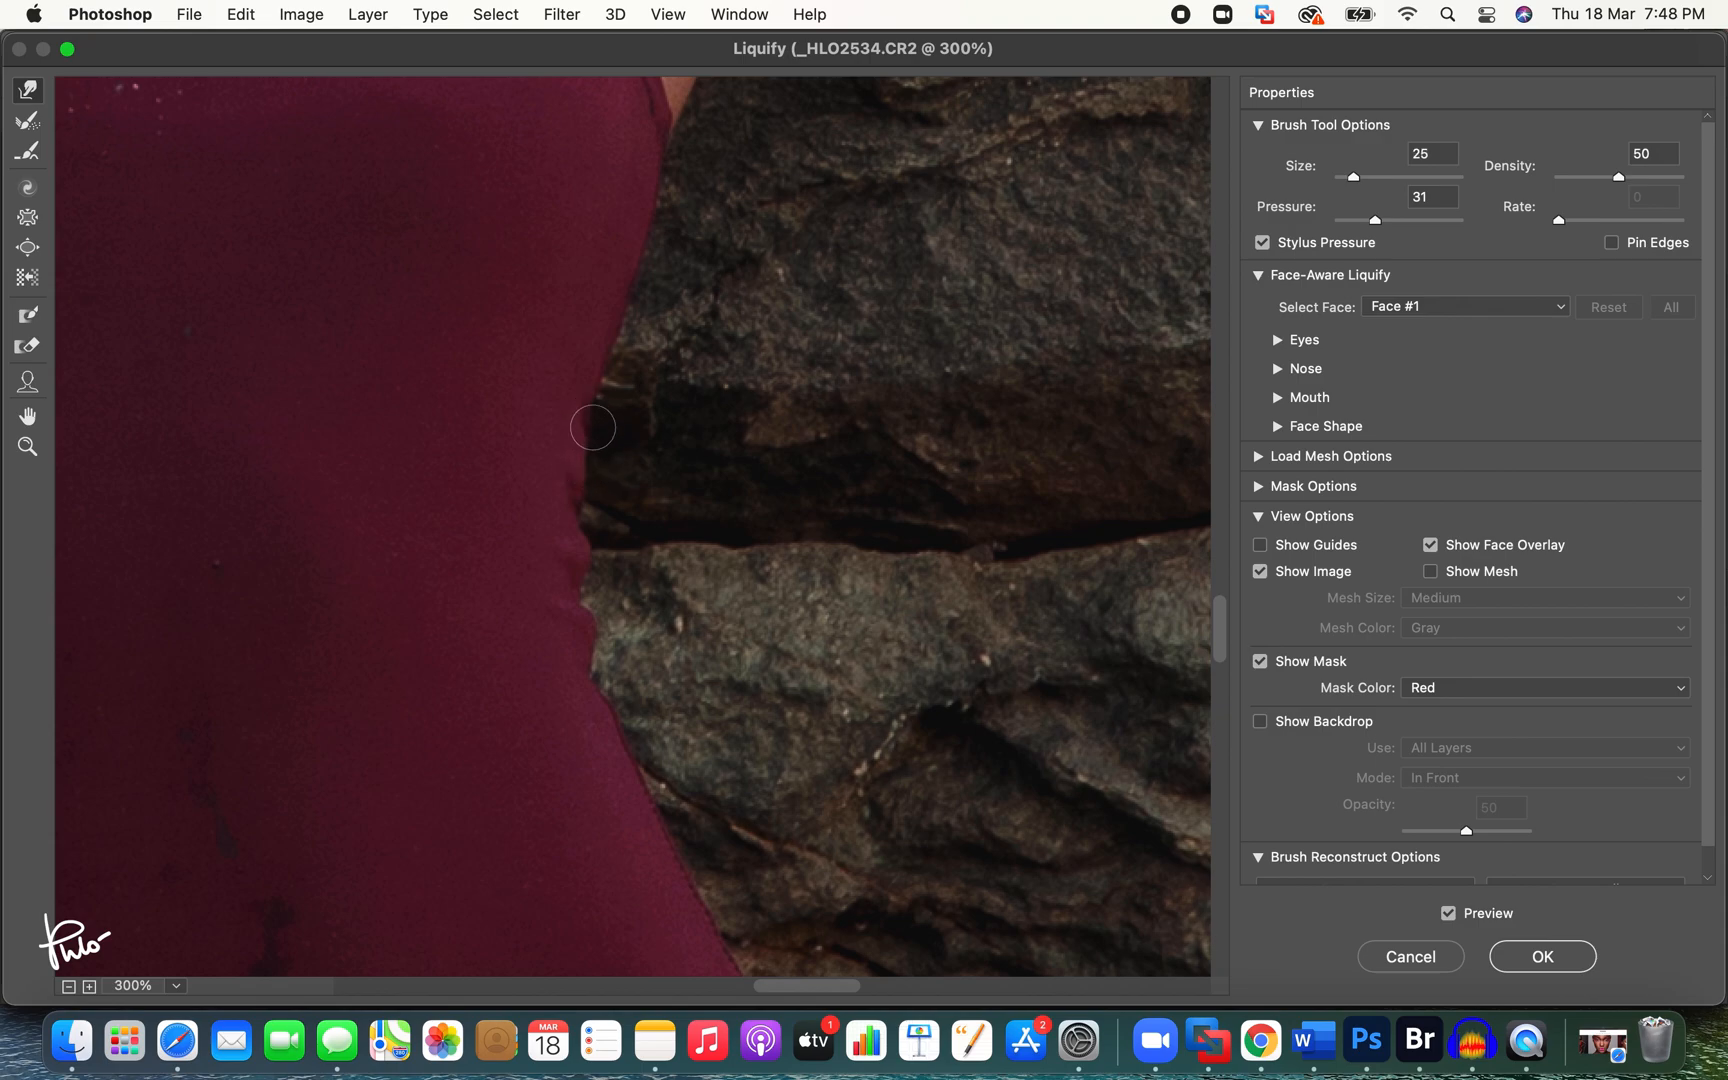
pyautogui.press(']')
pyautogui.press(']')
pyautogui.moveTo(590, 556); pyautogui.dragTo(572, 568)
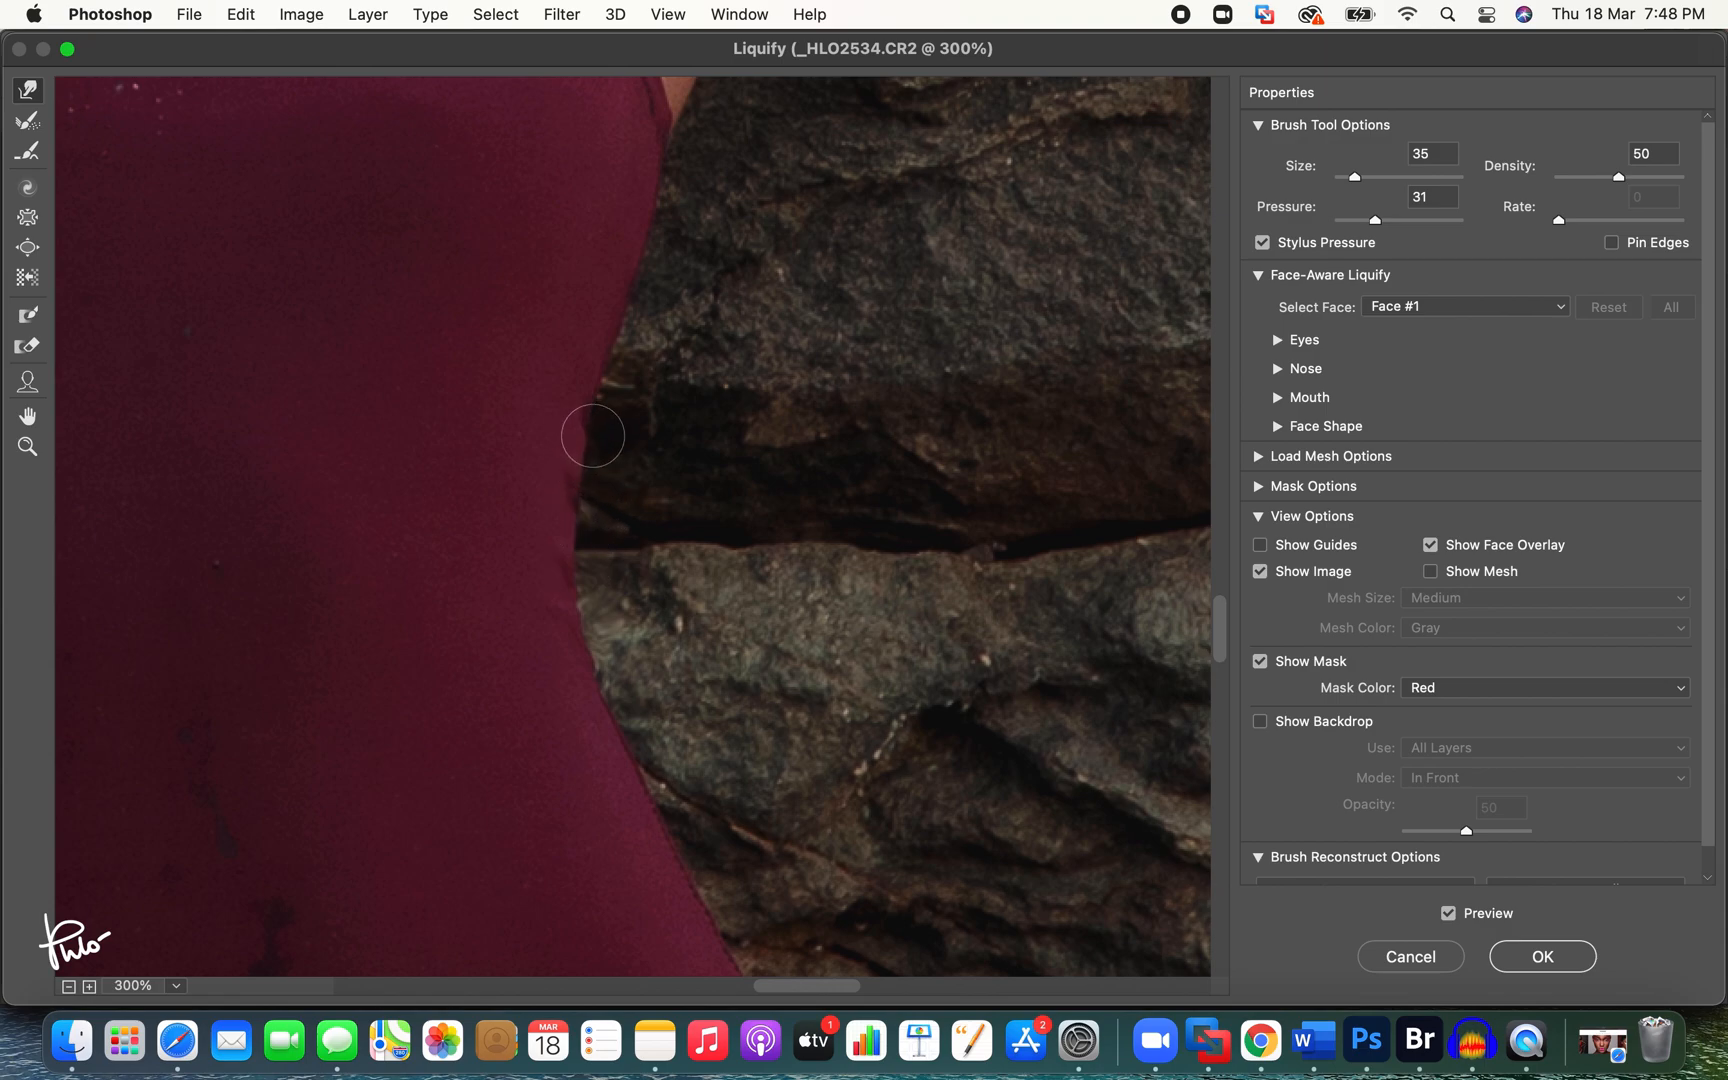
# Step: Check the reshaped body over the whole figure and apply the Liquify changes
pyautogui.press('z')
pyautogui.keyDown('alt'); pyautogui.click(680, 580); pyautogui.keyUp('alt')
pyautogui.keyDown('alt'); pyautogui.click(686, 626); pyautogui.keyUp('alt')
pyautogui.keyDown('alt'); pyautogui.click(686, 634); pyautogui.keyUp('alt')
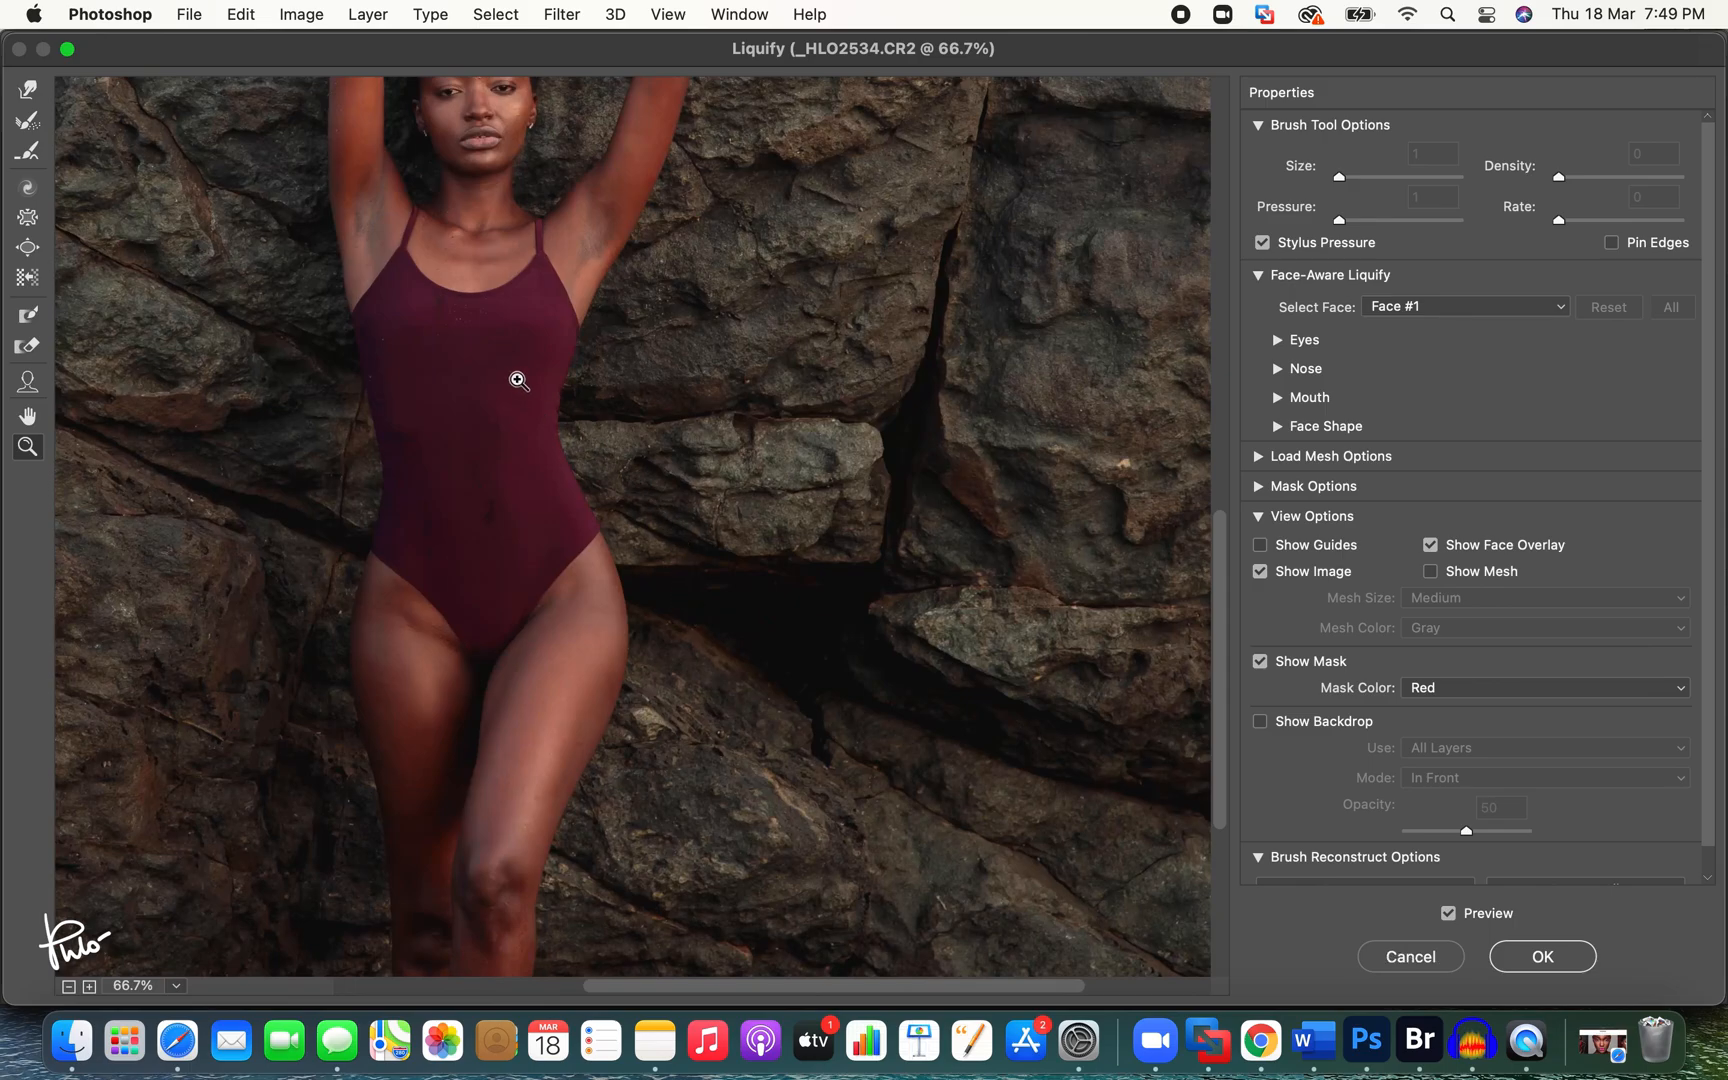
pyautogui.keyDown('alt'); pyautogui.click(541, 517); pyautogui.keyUp('alt')
pyautogui.keyDown('alt'); pyautogui.click(541, 517); pyautogui.keyUp('alt')
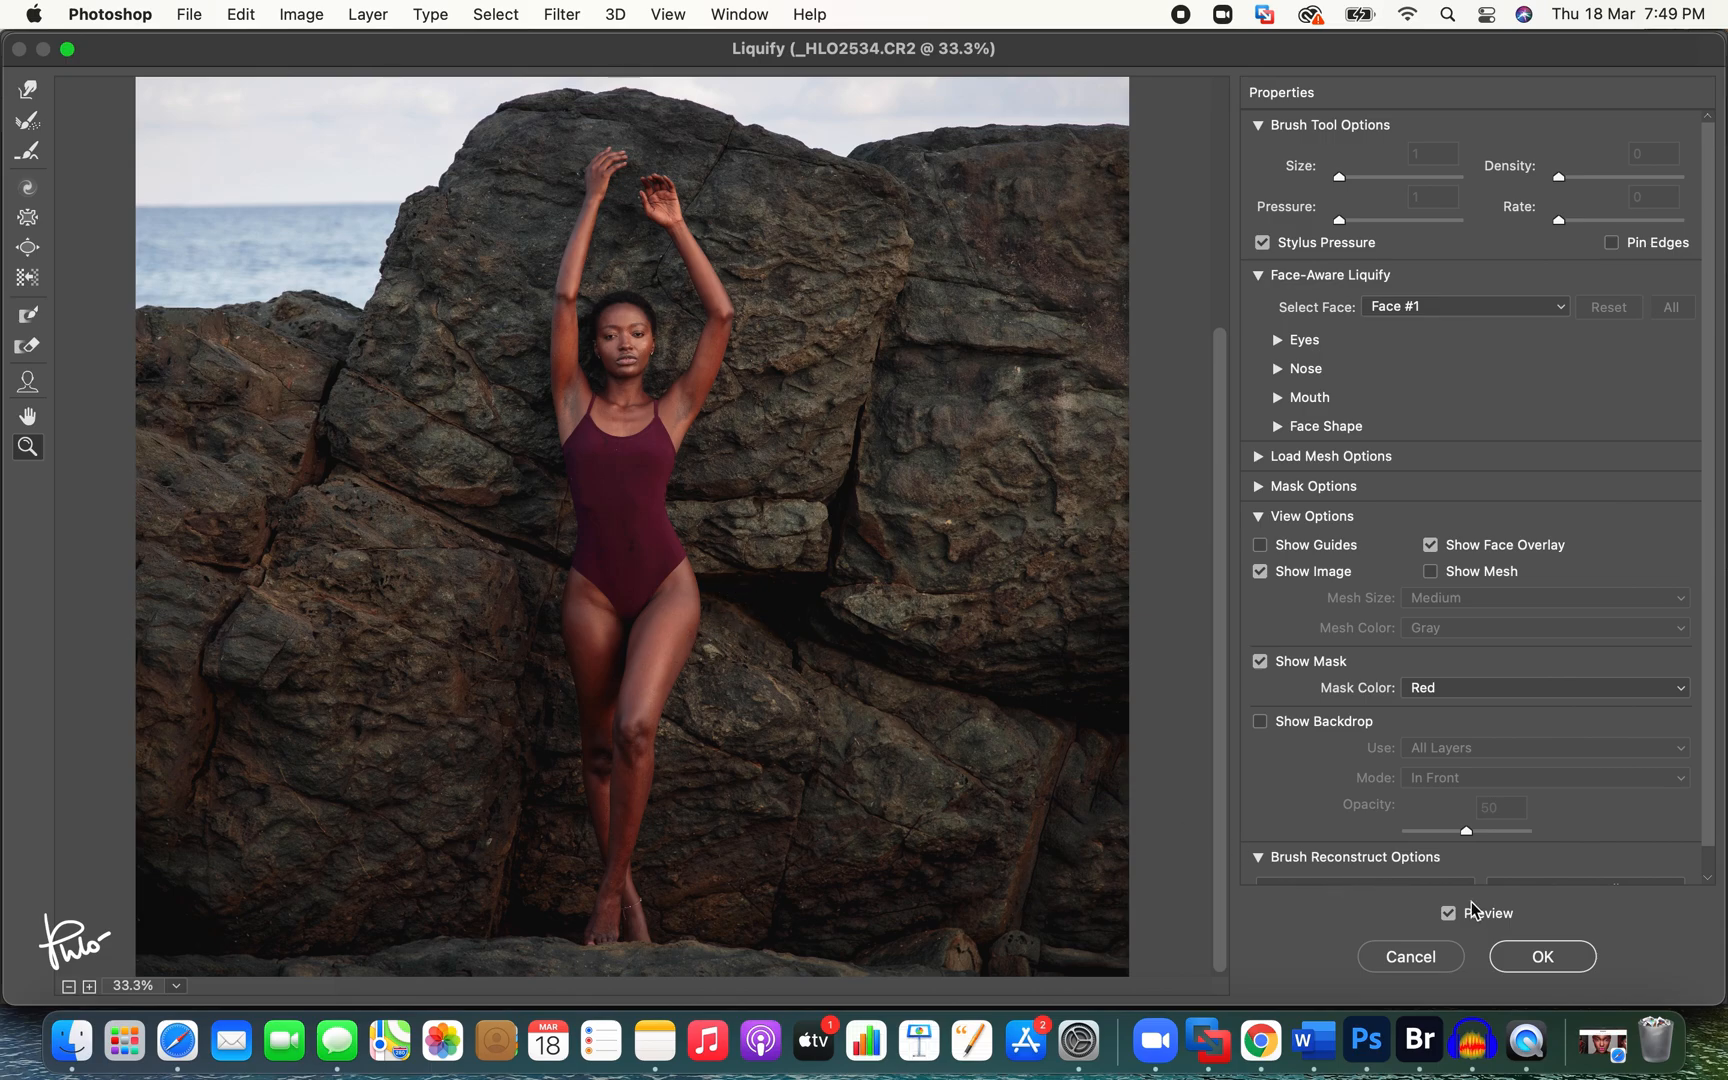
pyautogui.click(1516, 955)
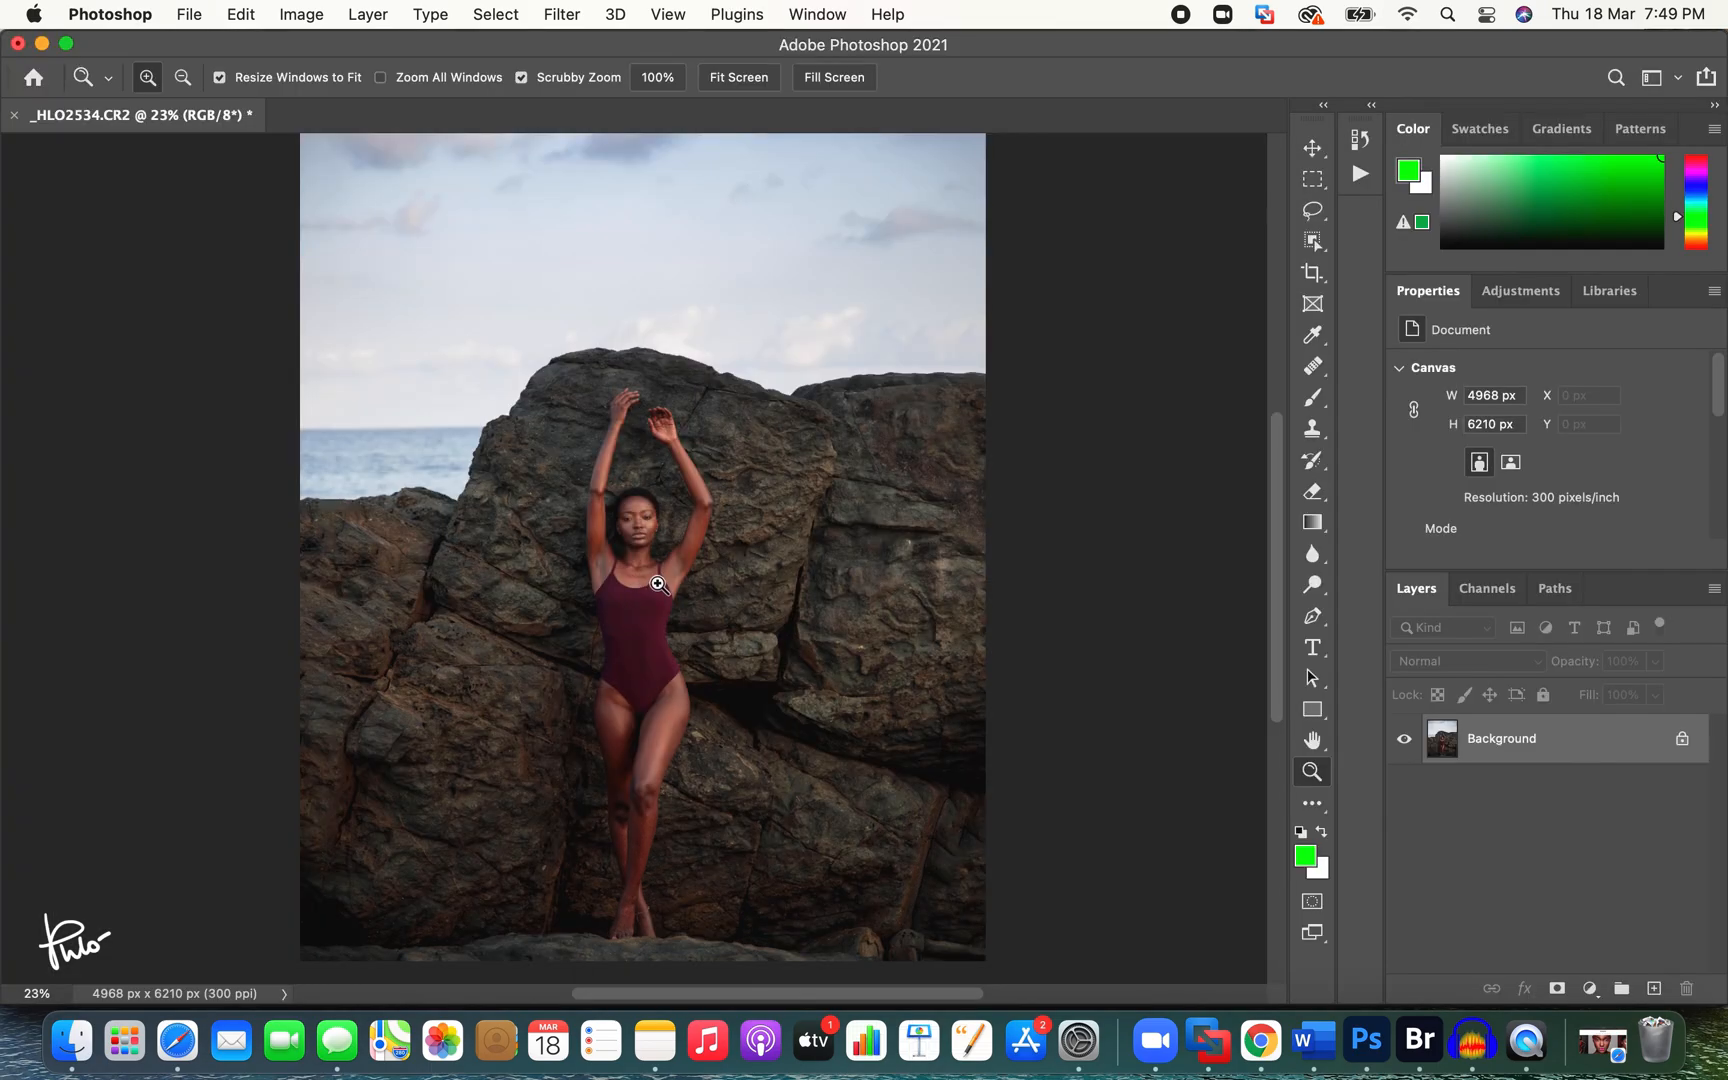
# Step: Unlock the Background layer and move the picture up by 176 px on the canvas
pyautogui.moveTo(710, 579); pyautogui.dragTo(679, 598)
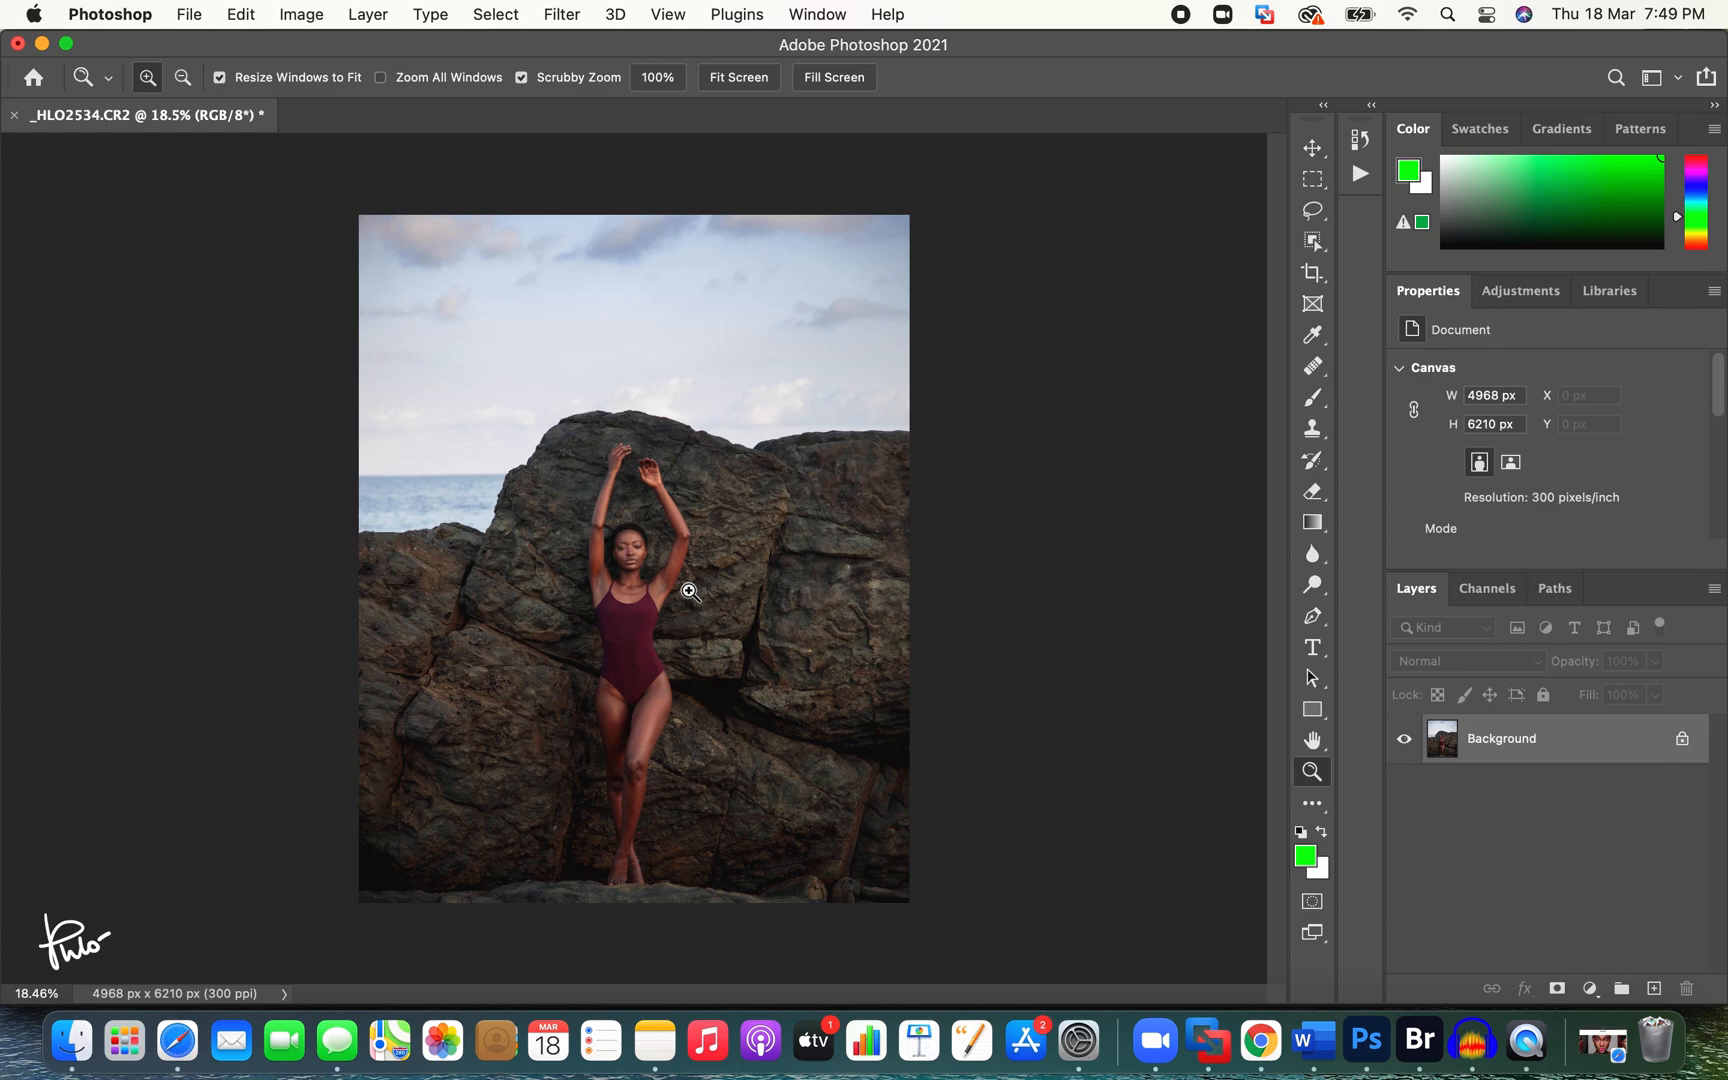
pyautogui.click(1682, 738)
pyautogui.press('c')
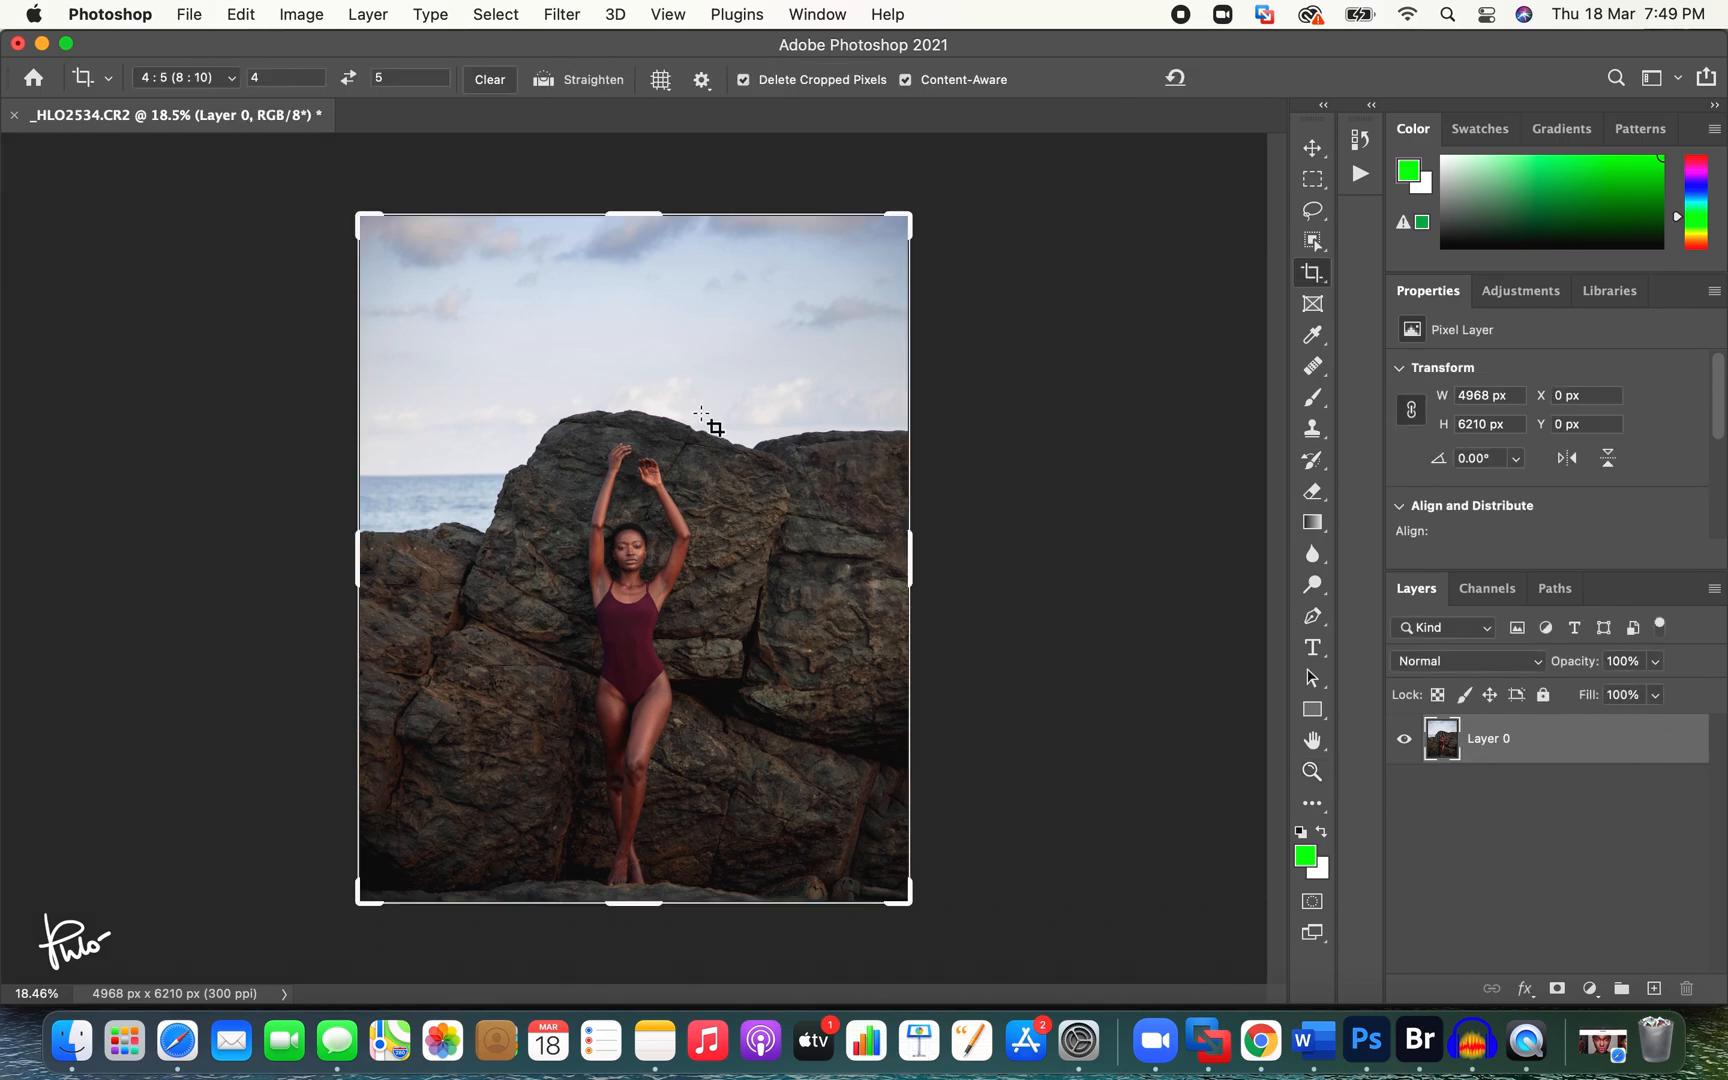
pyautogui.press('v')
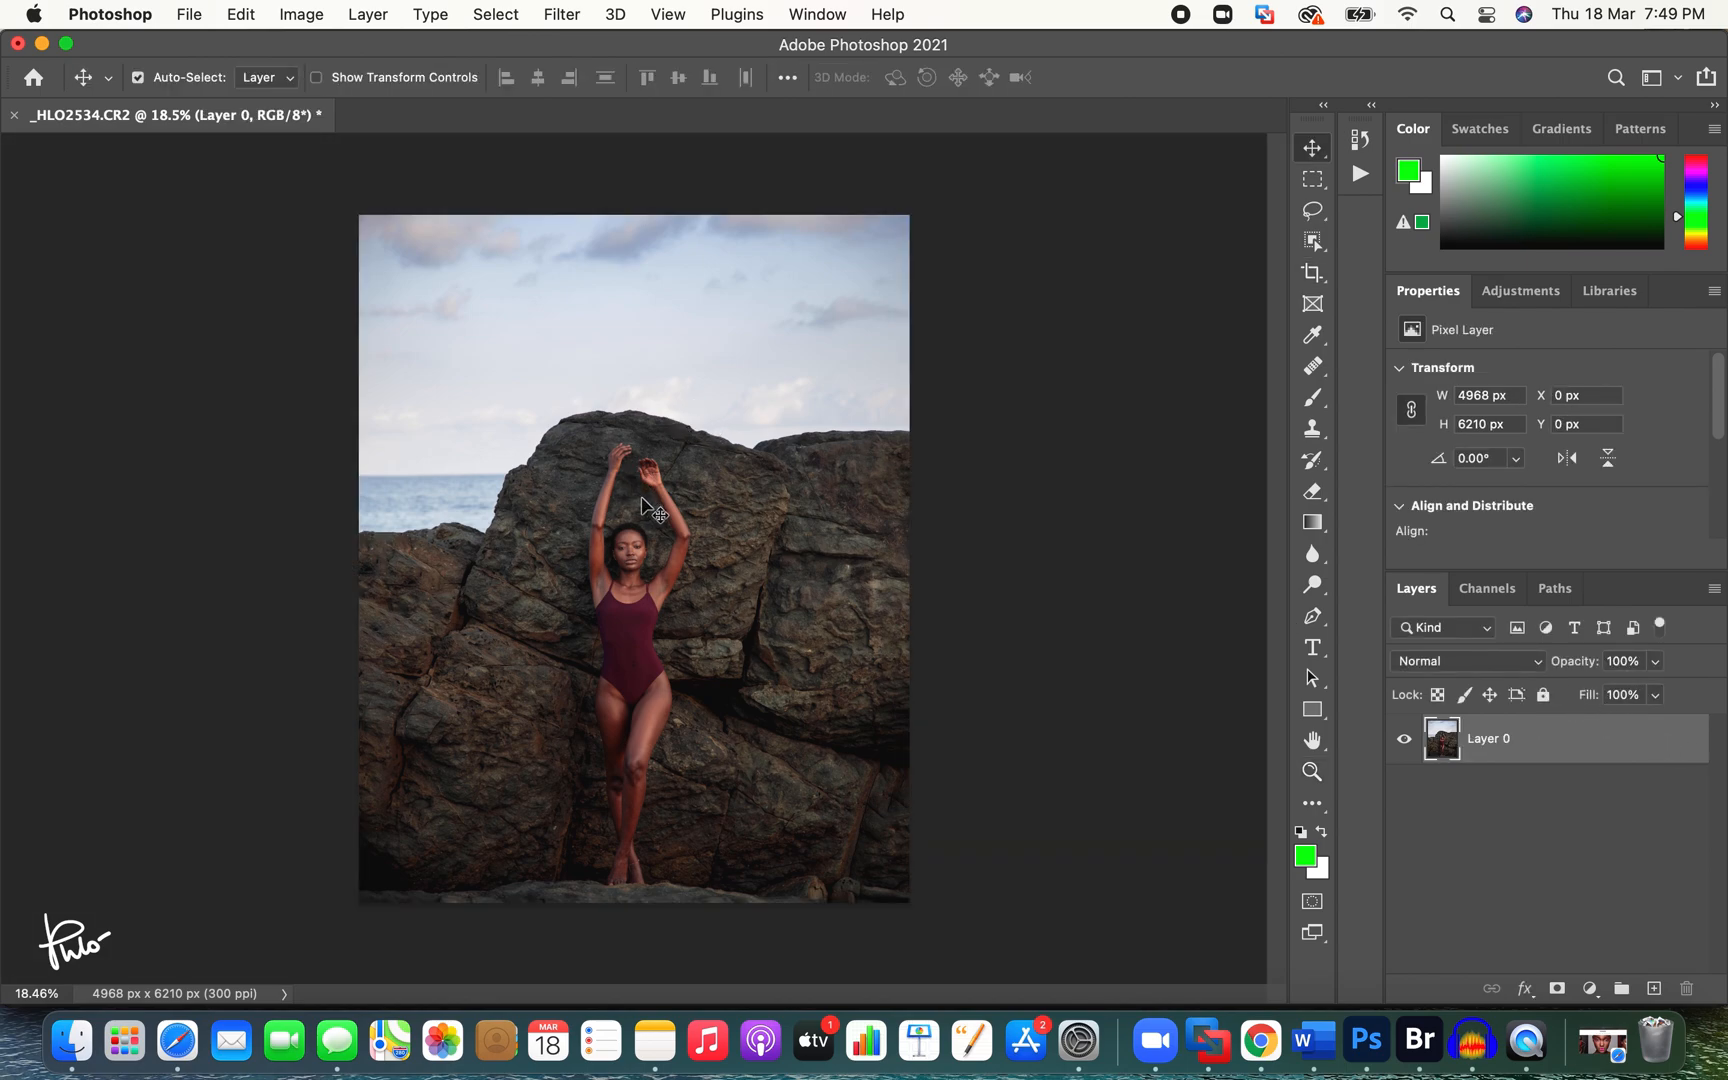
pyautogui.moveTo(641, 514); pyautogui.dragTo(641, 494)
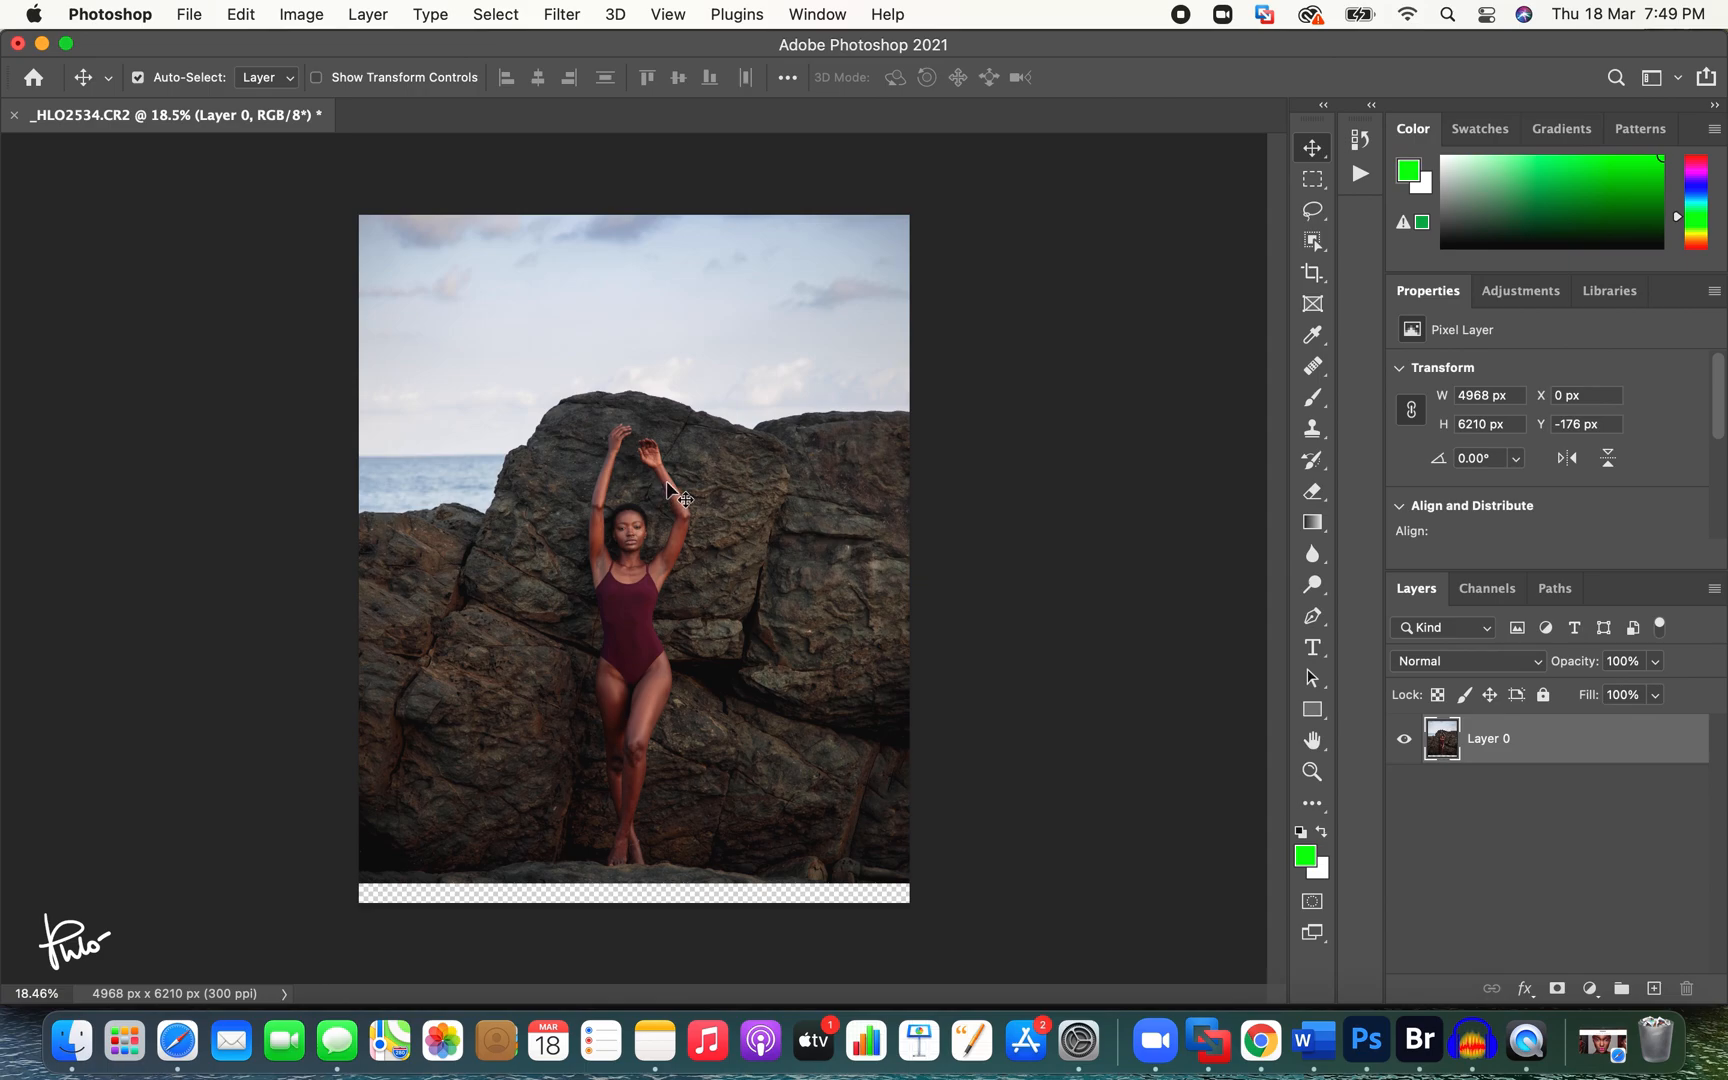
# Step: Select the full-width lower area from the waist down, about 4968 by 2437 px, and copy it to a new layer
pyautogui.press('m')
pyautogui.moveTo(359, 903); pyautogui.dragTo(925, 636)
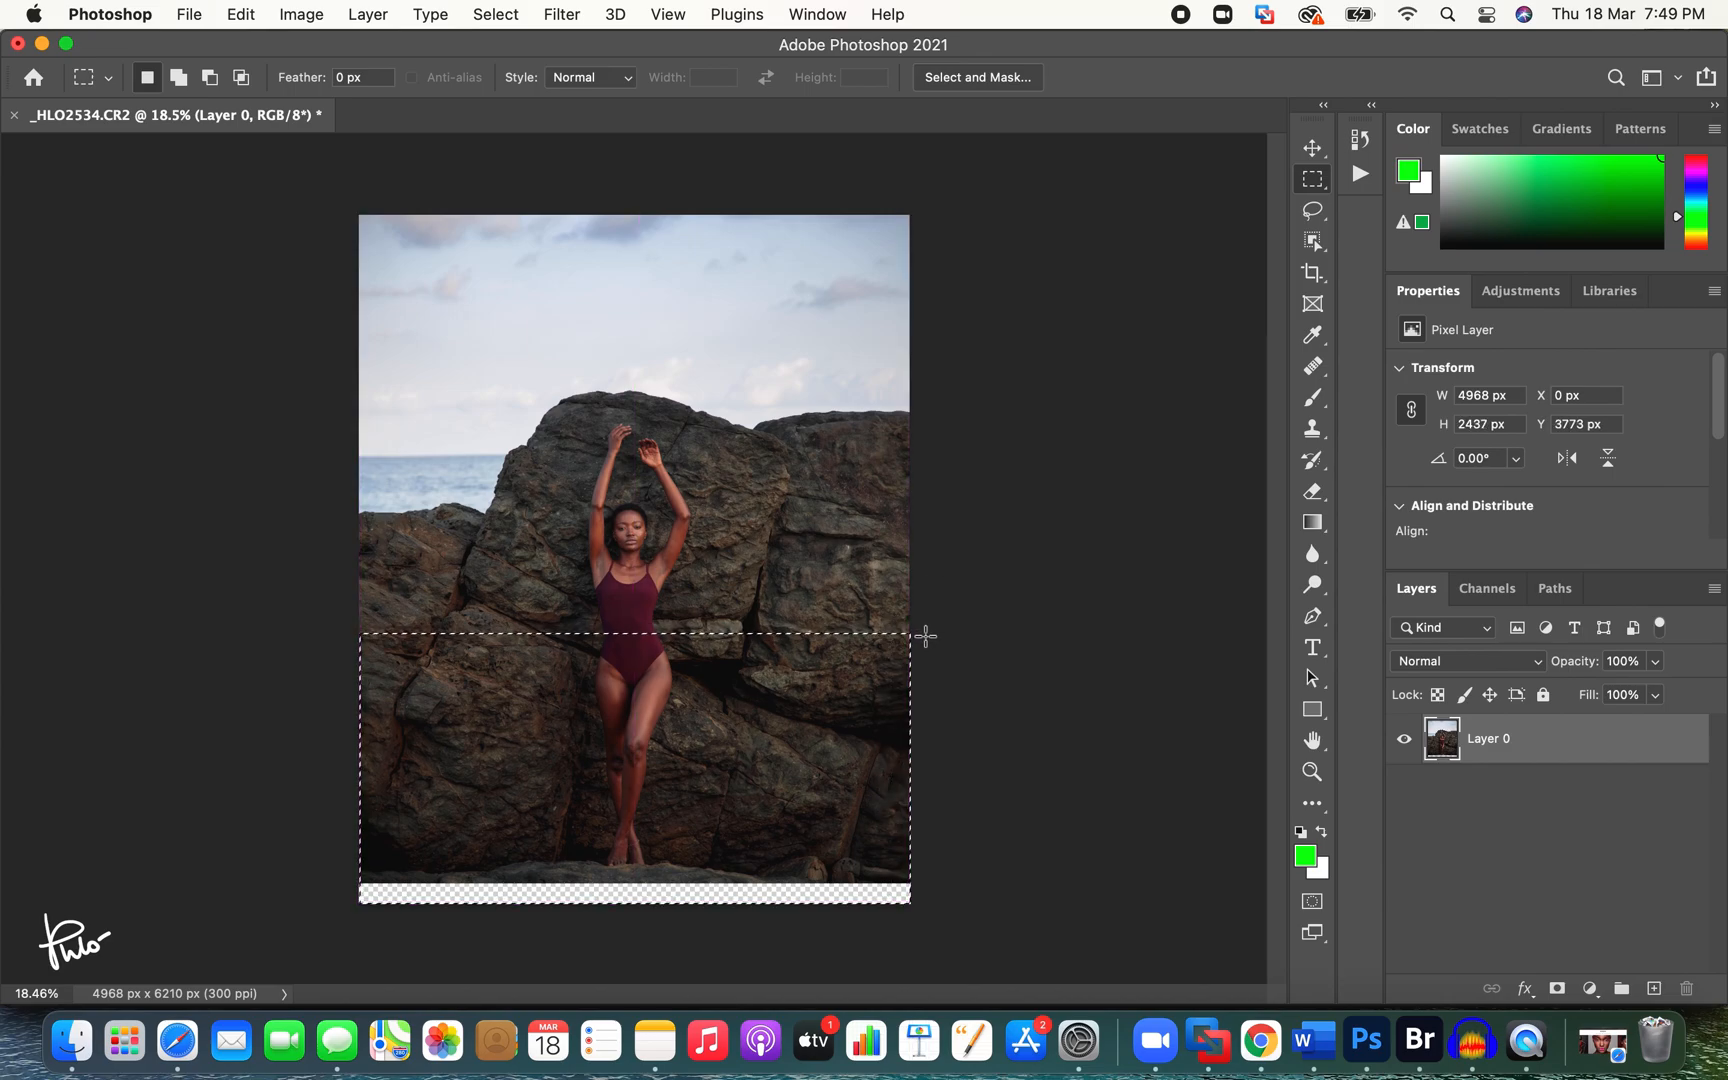
pyautogui.press('super+j')
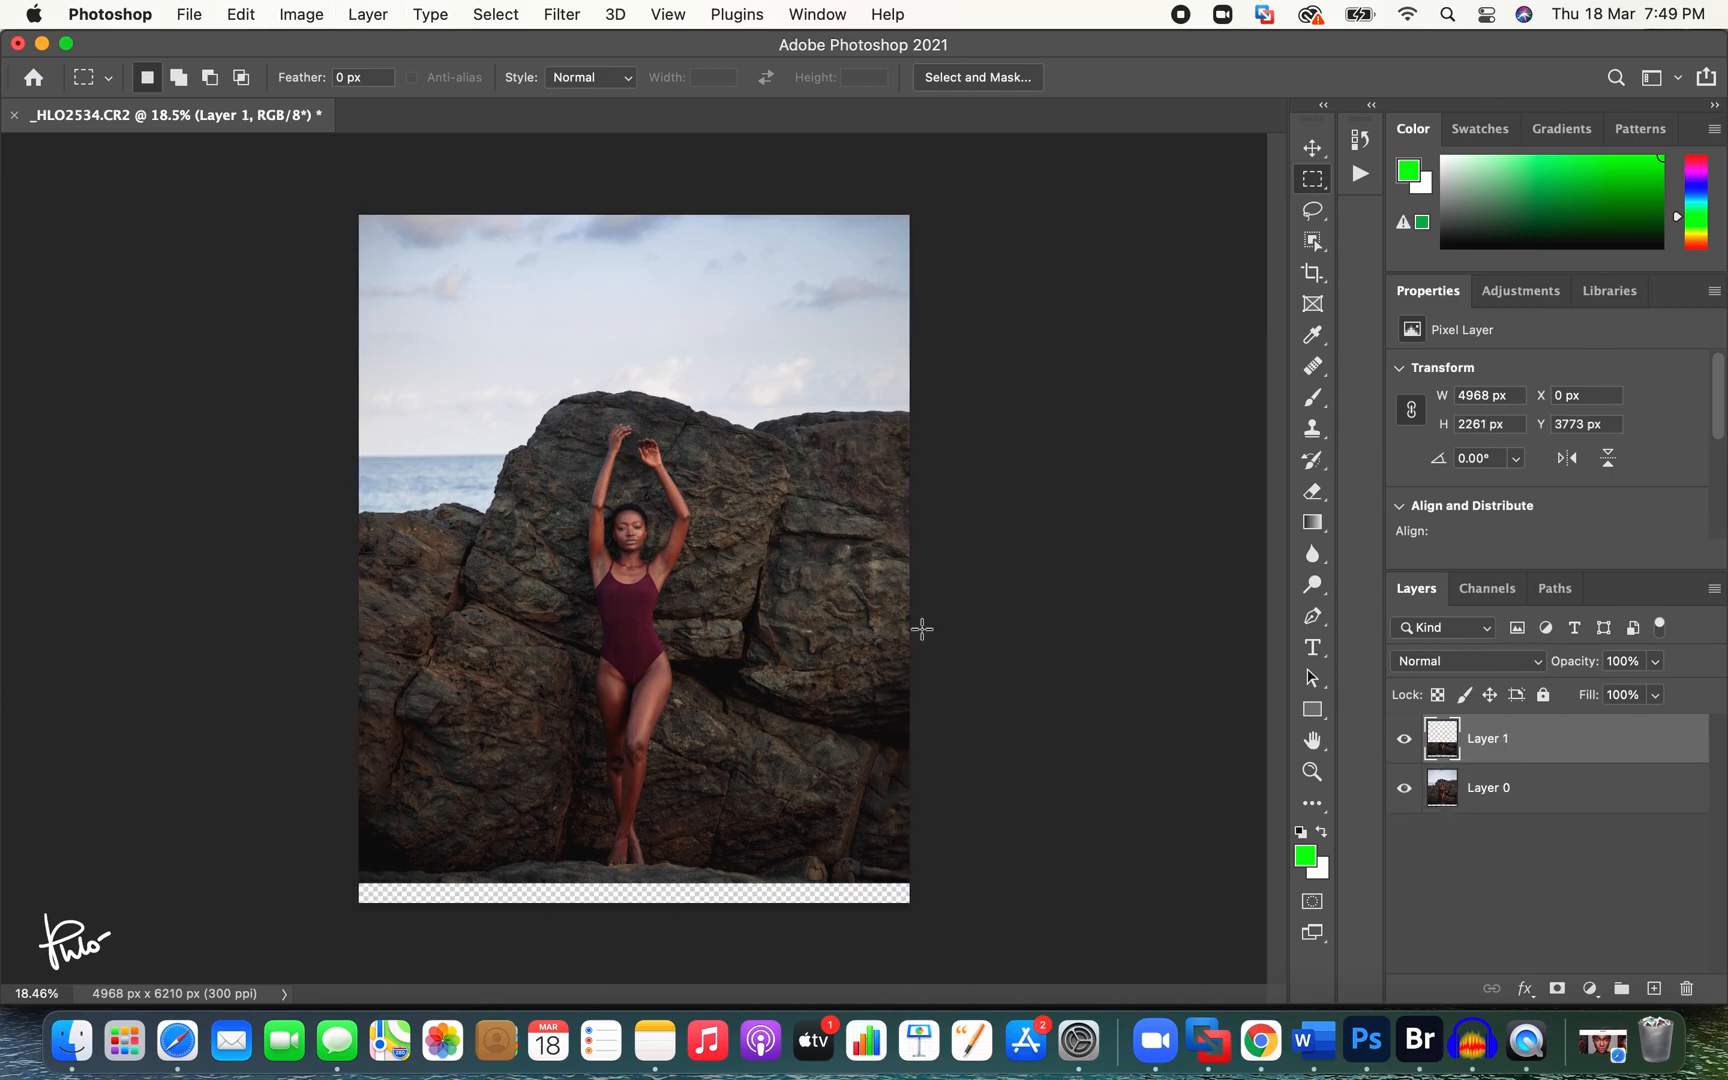
pyautogui.click(1404, 788)
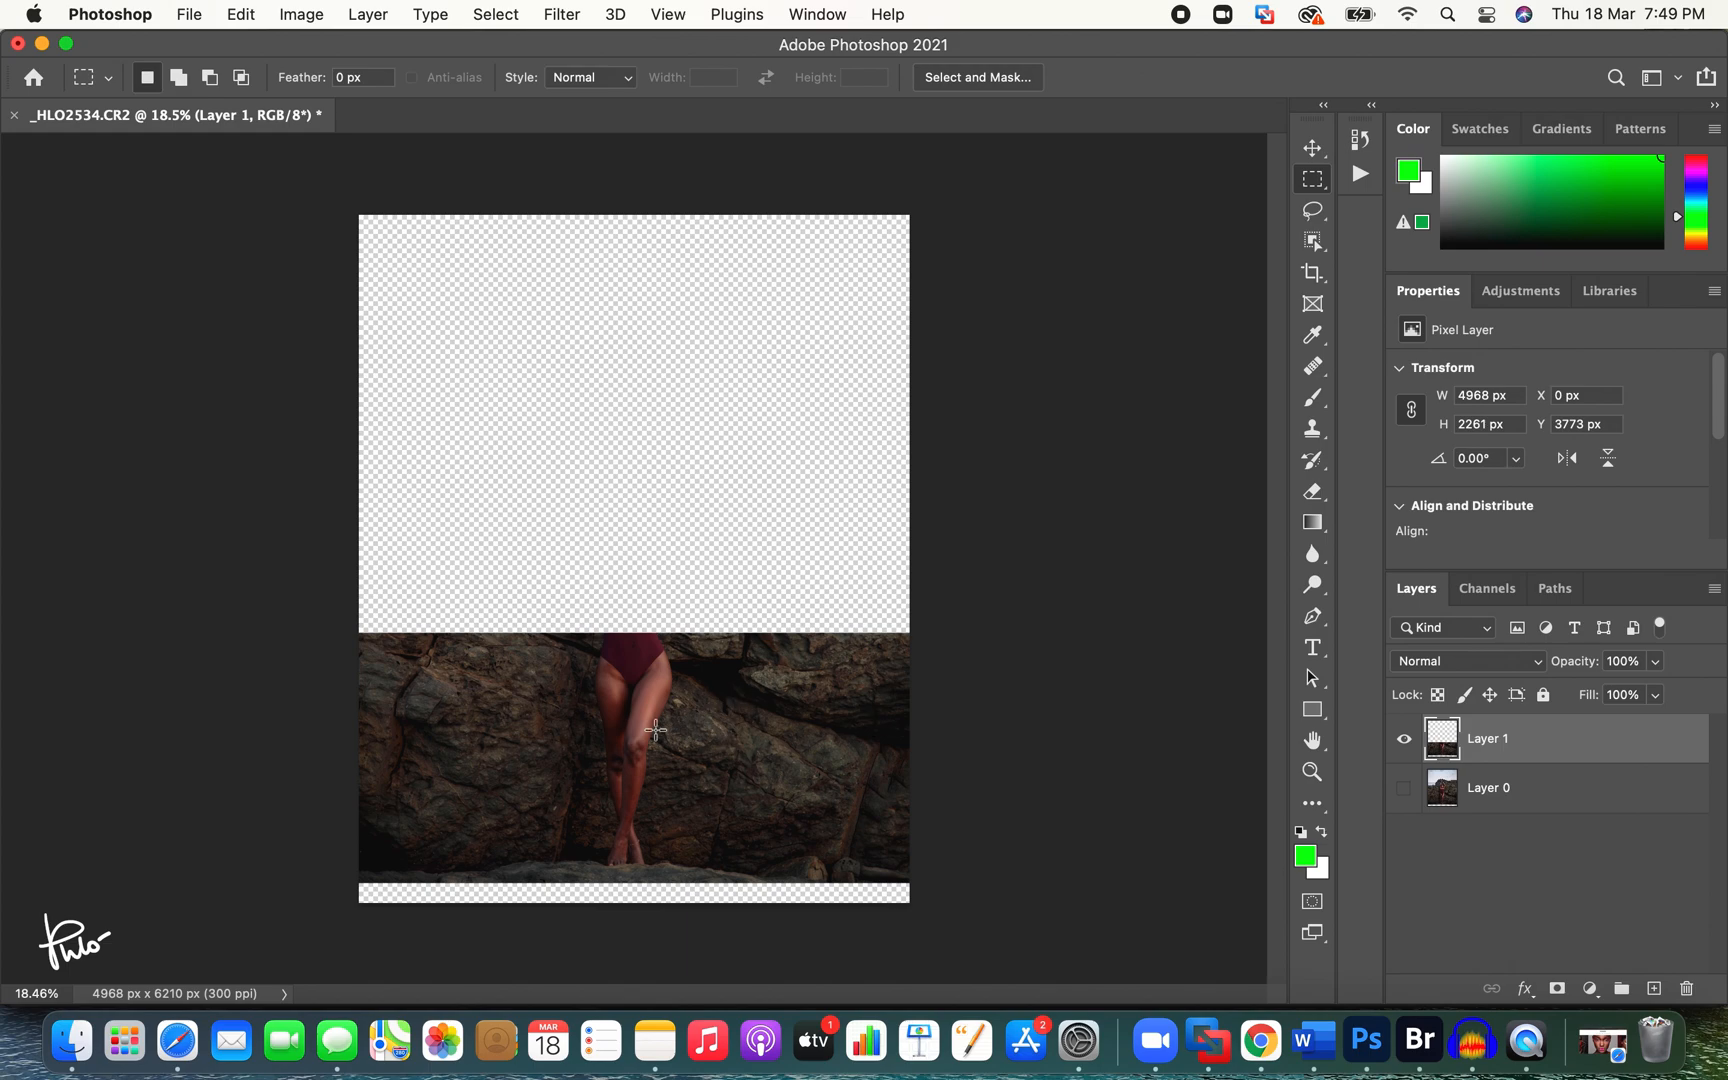
pyautogui.click(1404, 788)
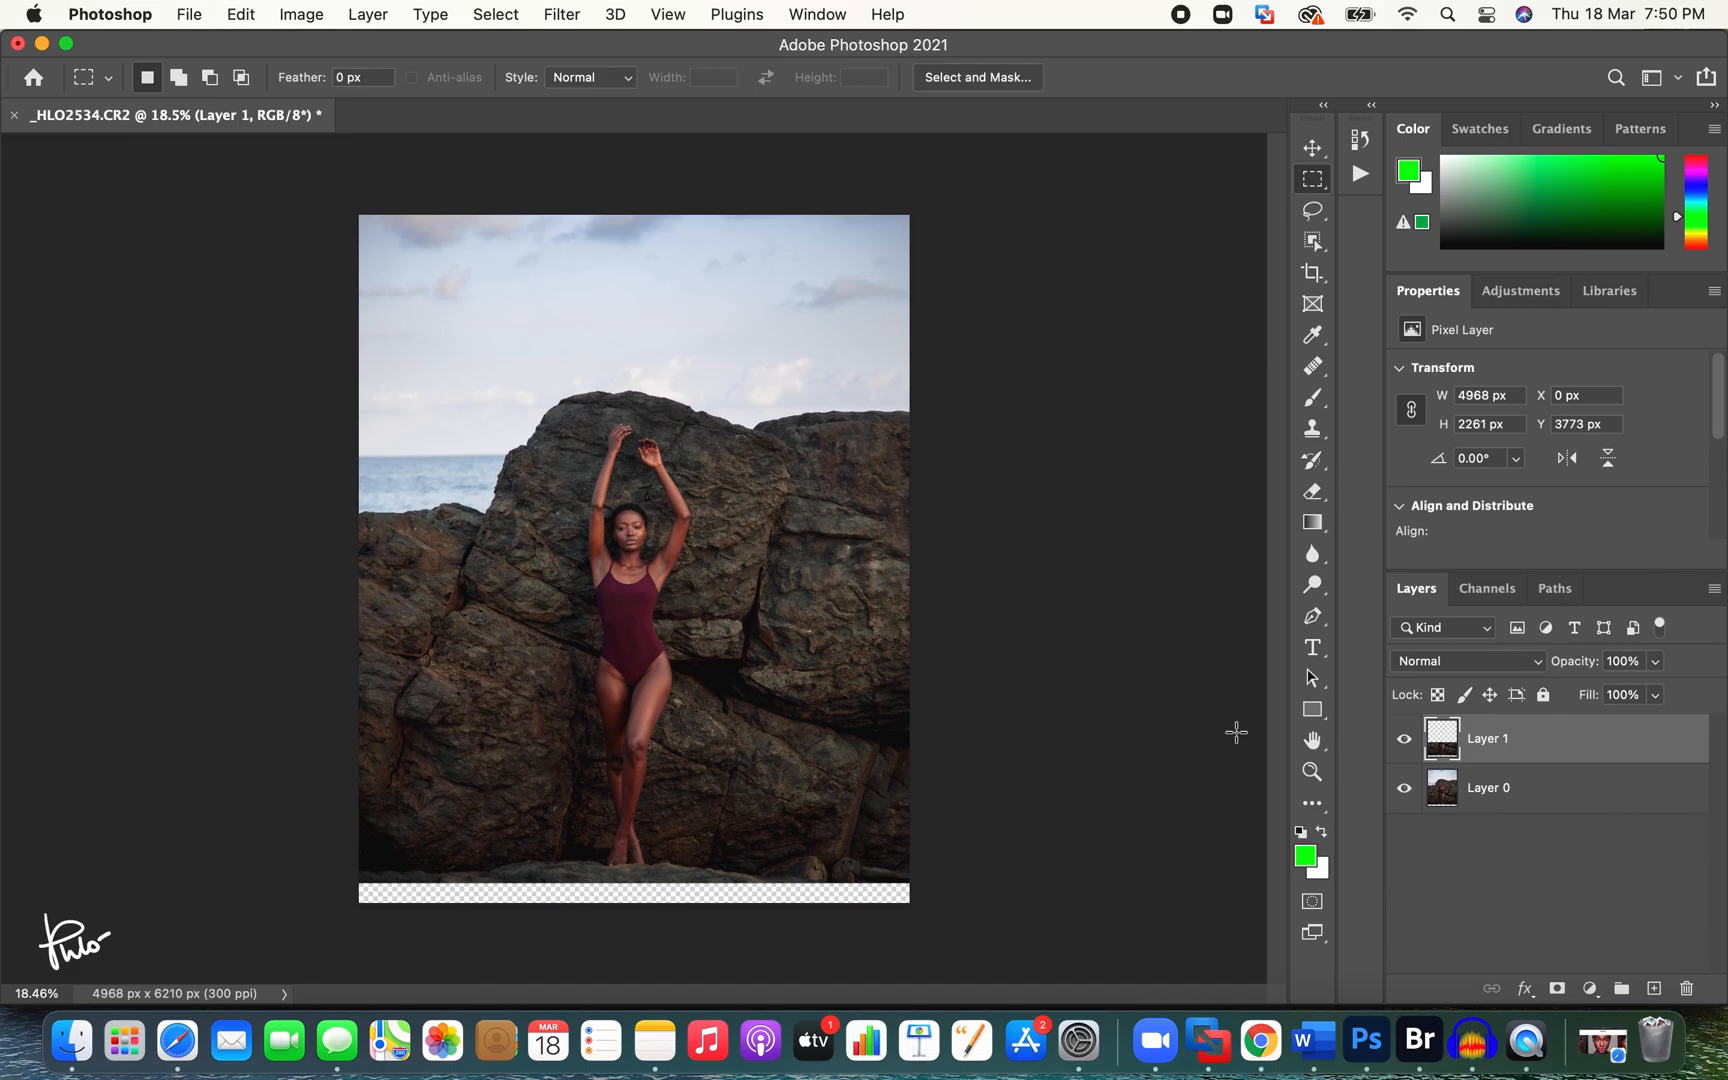
# Step: Stretch the copied lower layer downward to 107.78% height so it fills the empty strip and lengthens the legs
pyautogui.press('super+t')
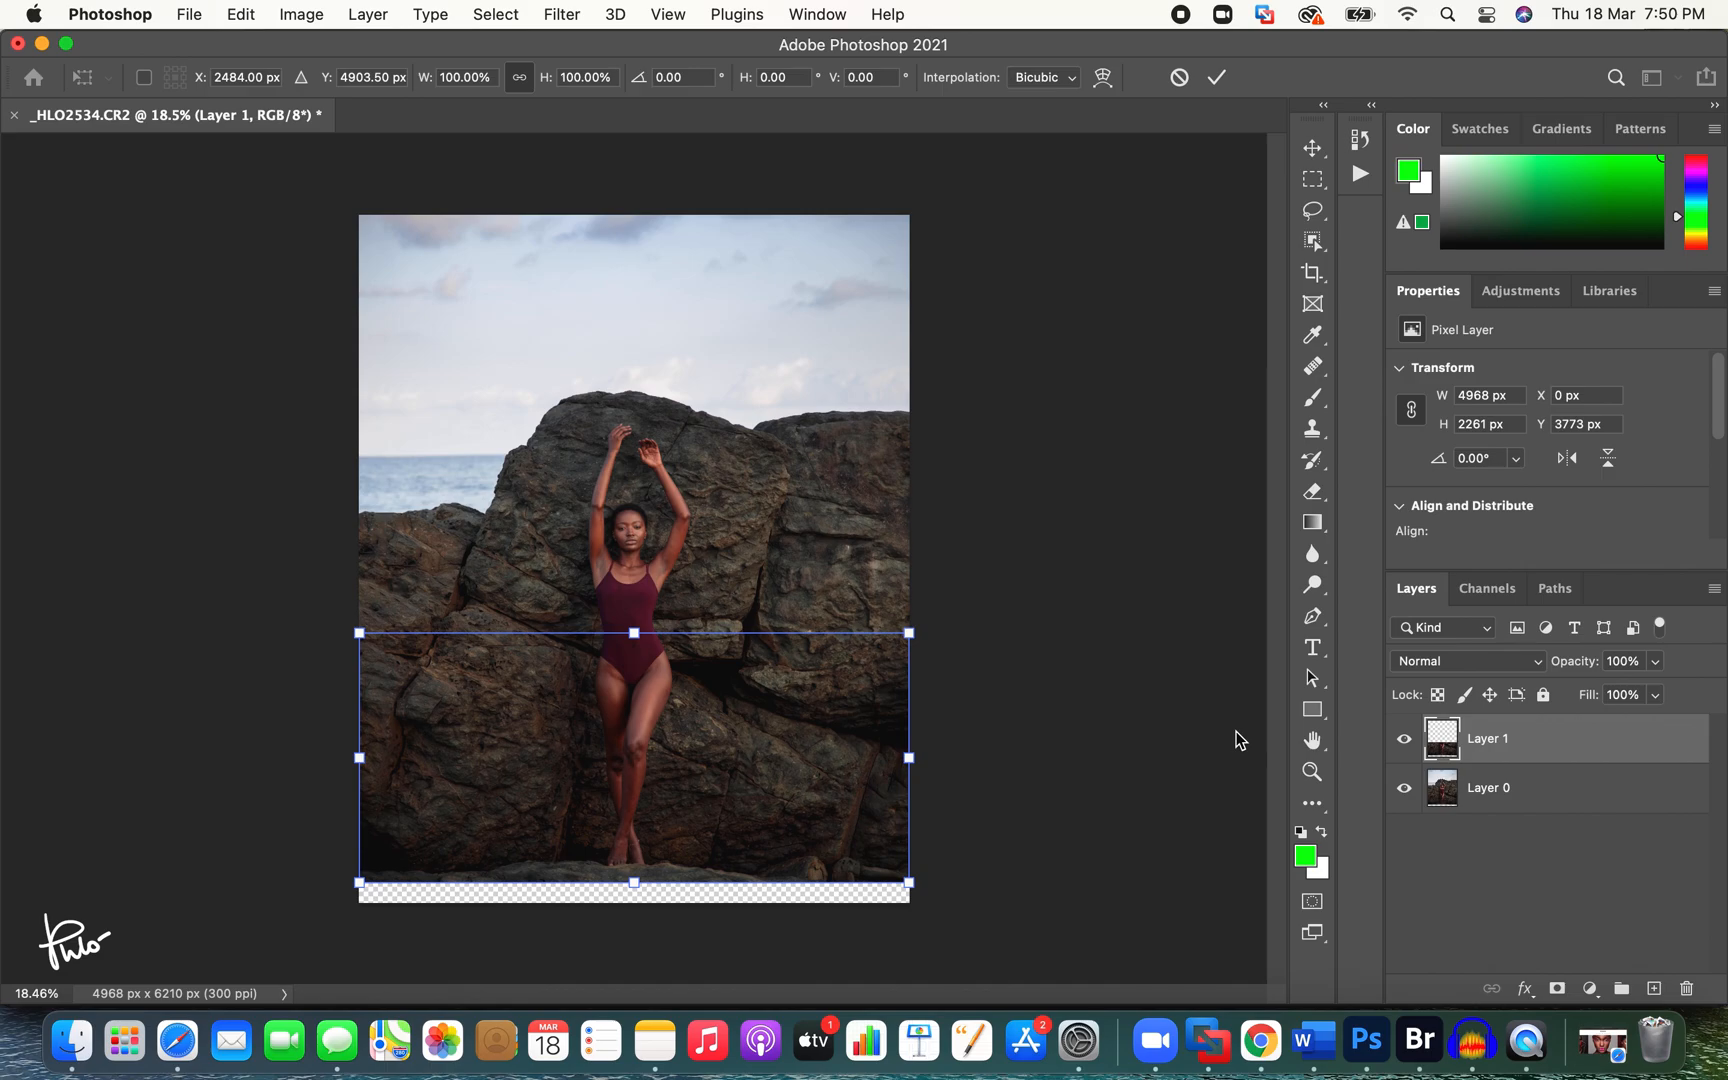
pyautogui.rightClick(688, 703)
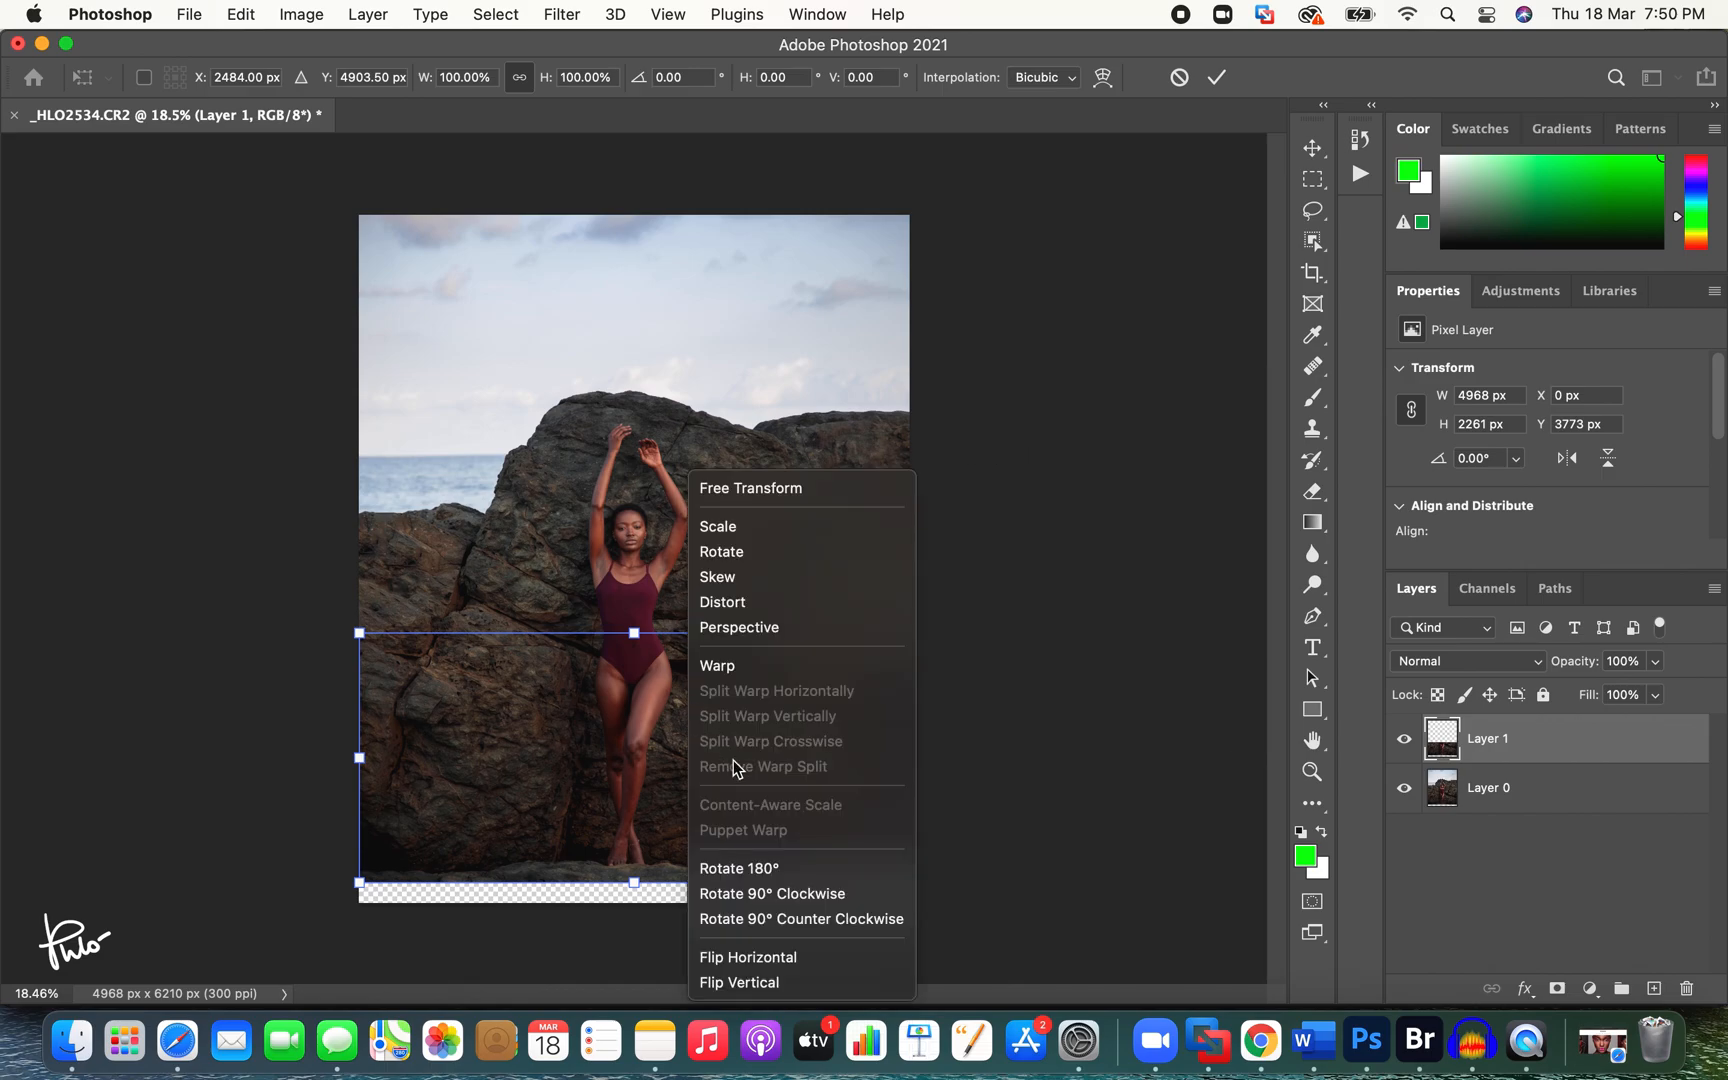
pyautogui.click(735, 604)
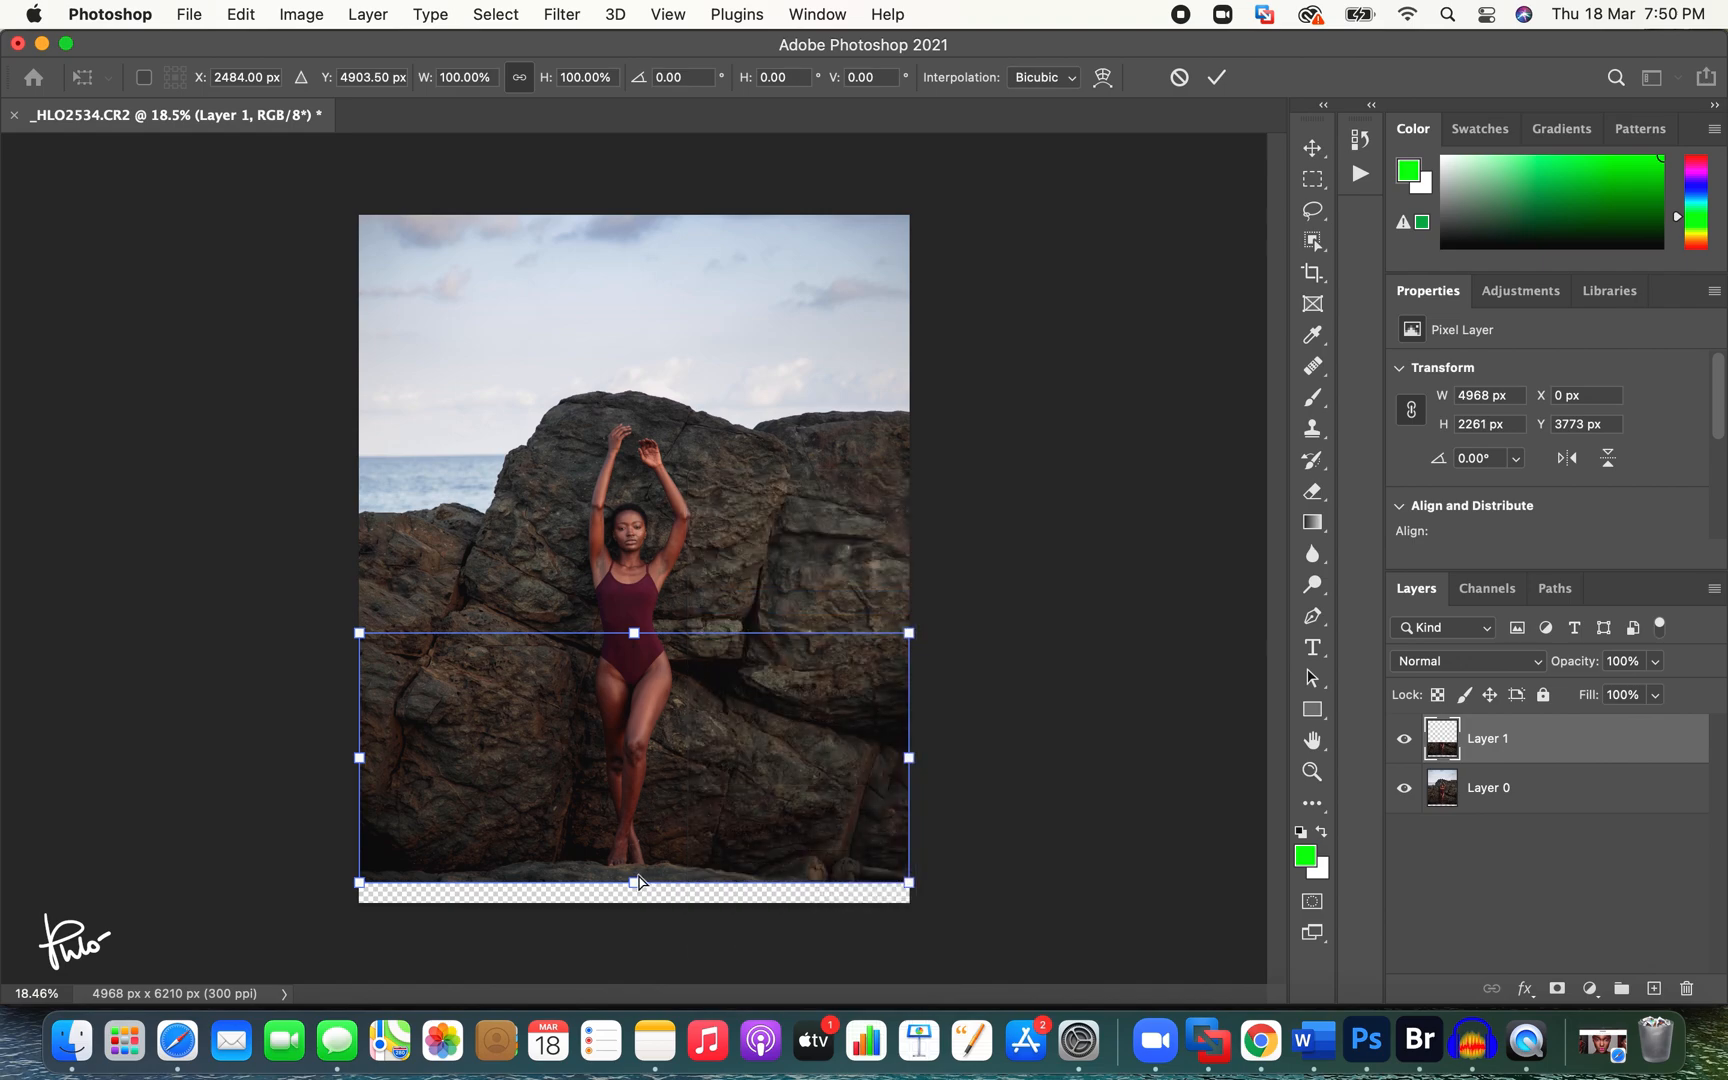
pyautogui.moveTo(636, 887); pyautogui.dragTo(636, 901)
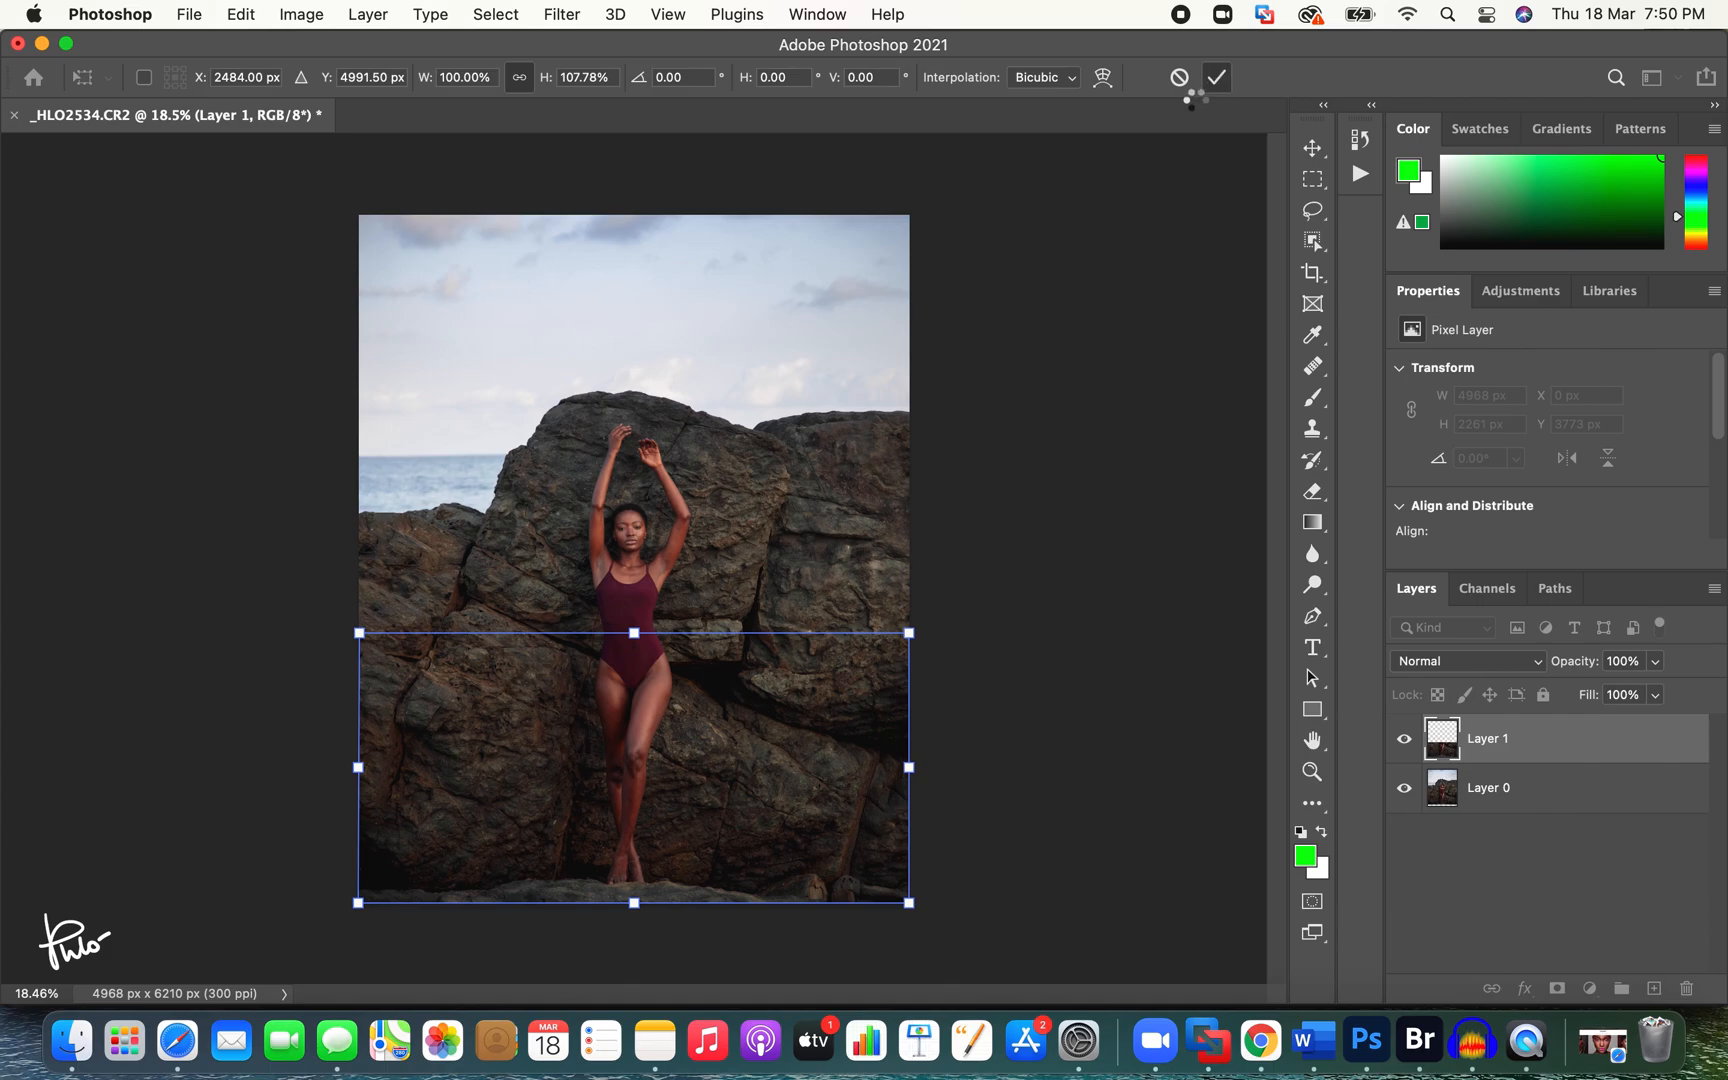
pyautogui.click(1215, 78)
# Step: Compare the figure with and without the stretched layer, and merge that layer into Layer 0
pyautogui.click(1405, 739)
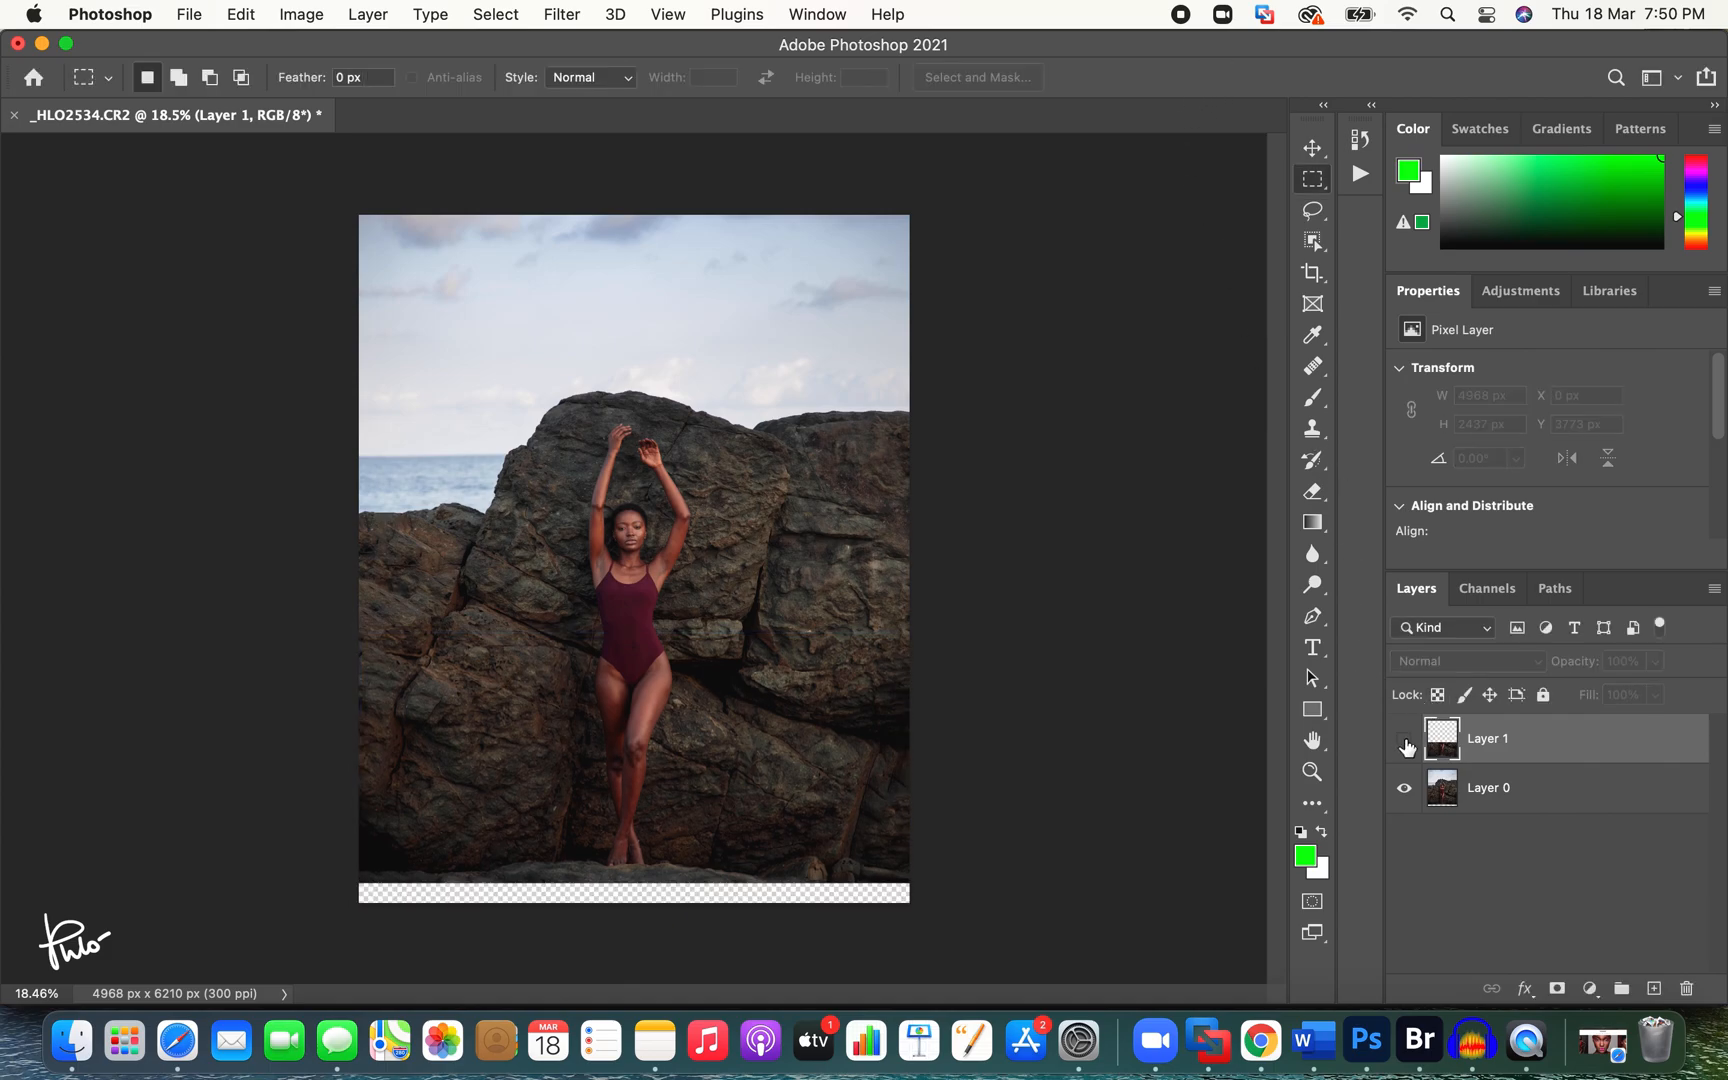
pyautogui.click(1404, 739)
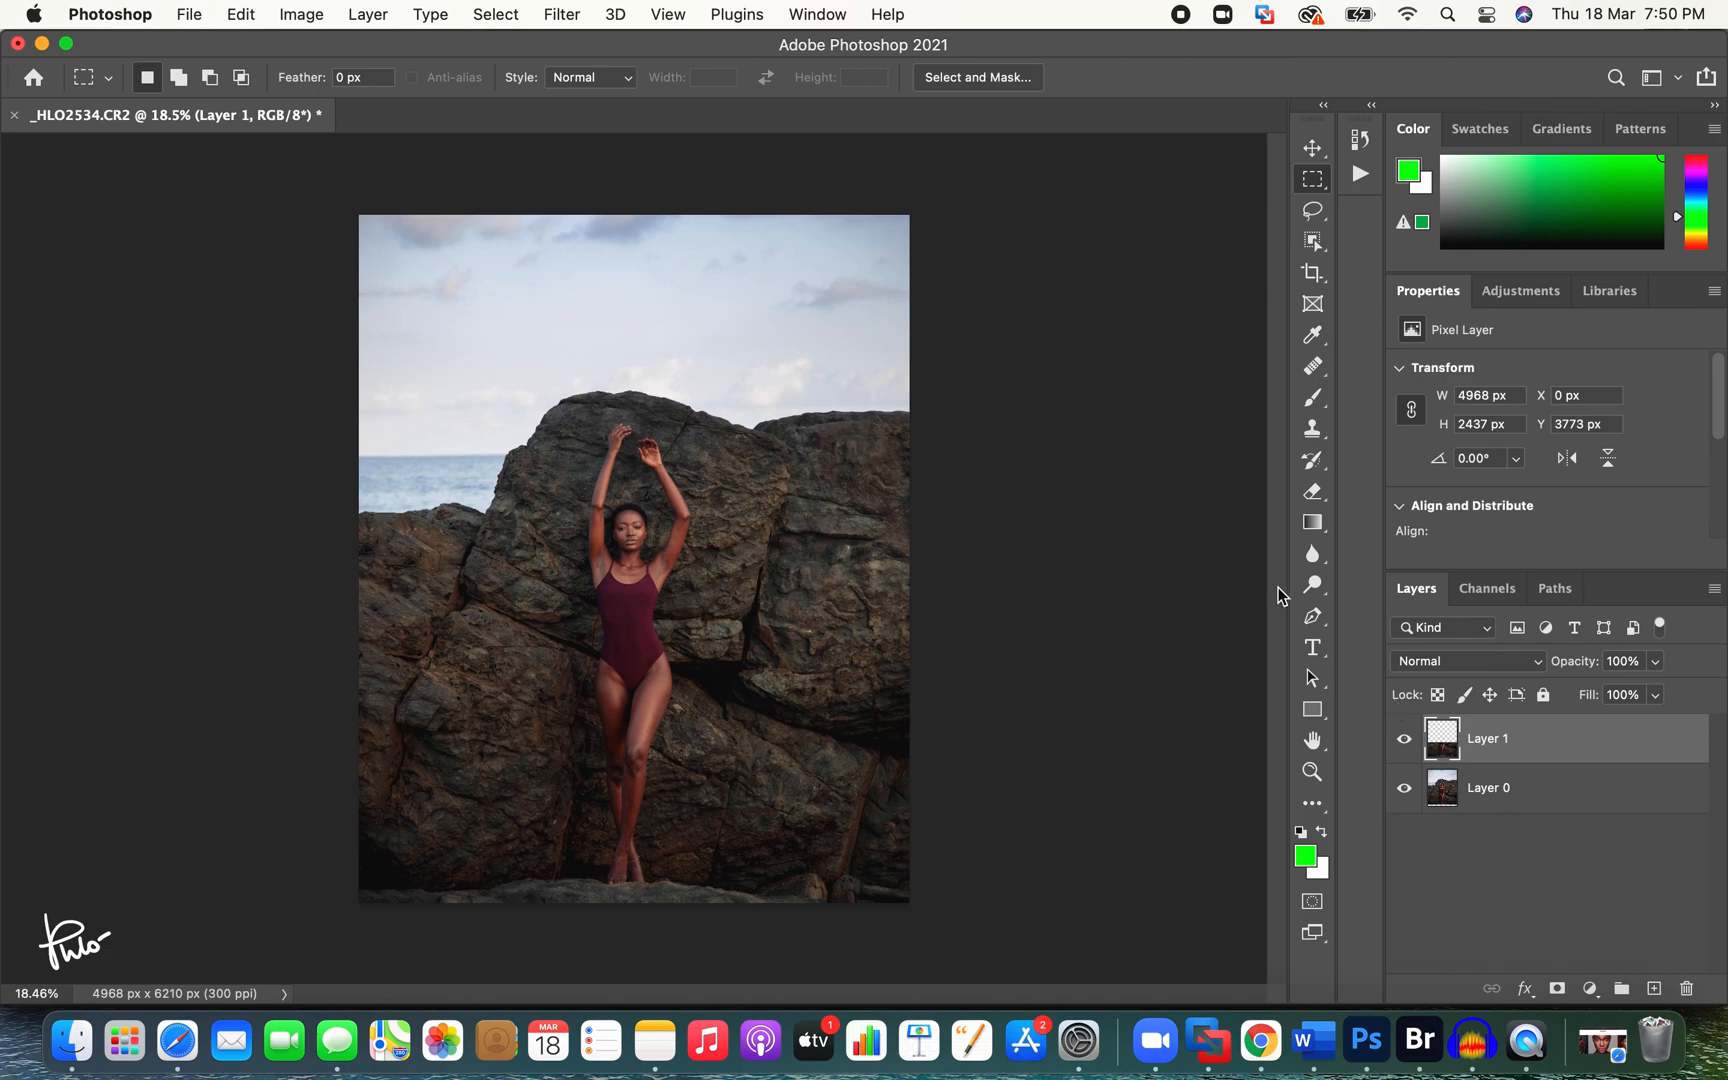
pyautogui.click(1406, 746)
pyautogui.click(1405, 748)
pyautogui.click(1404, 740)
pyautogui.click(1404, 740)
pyautogui.press('super+e')
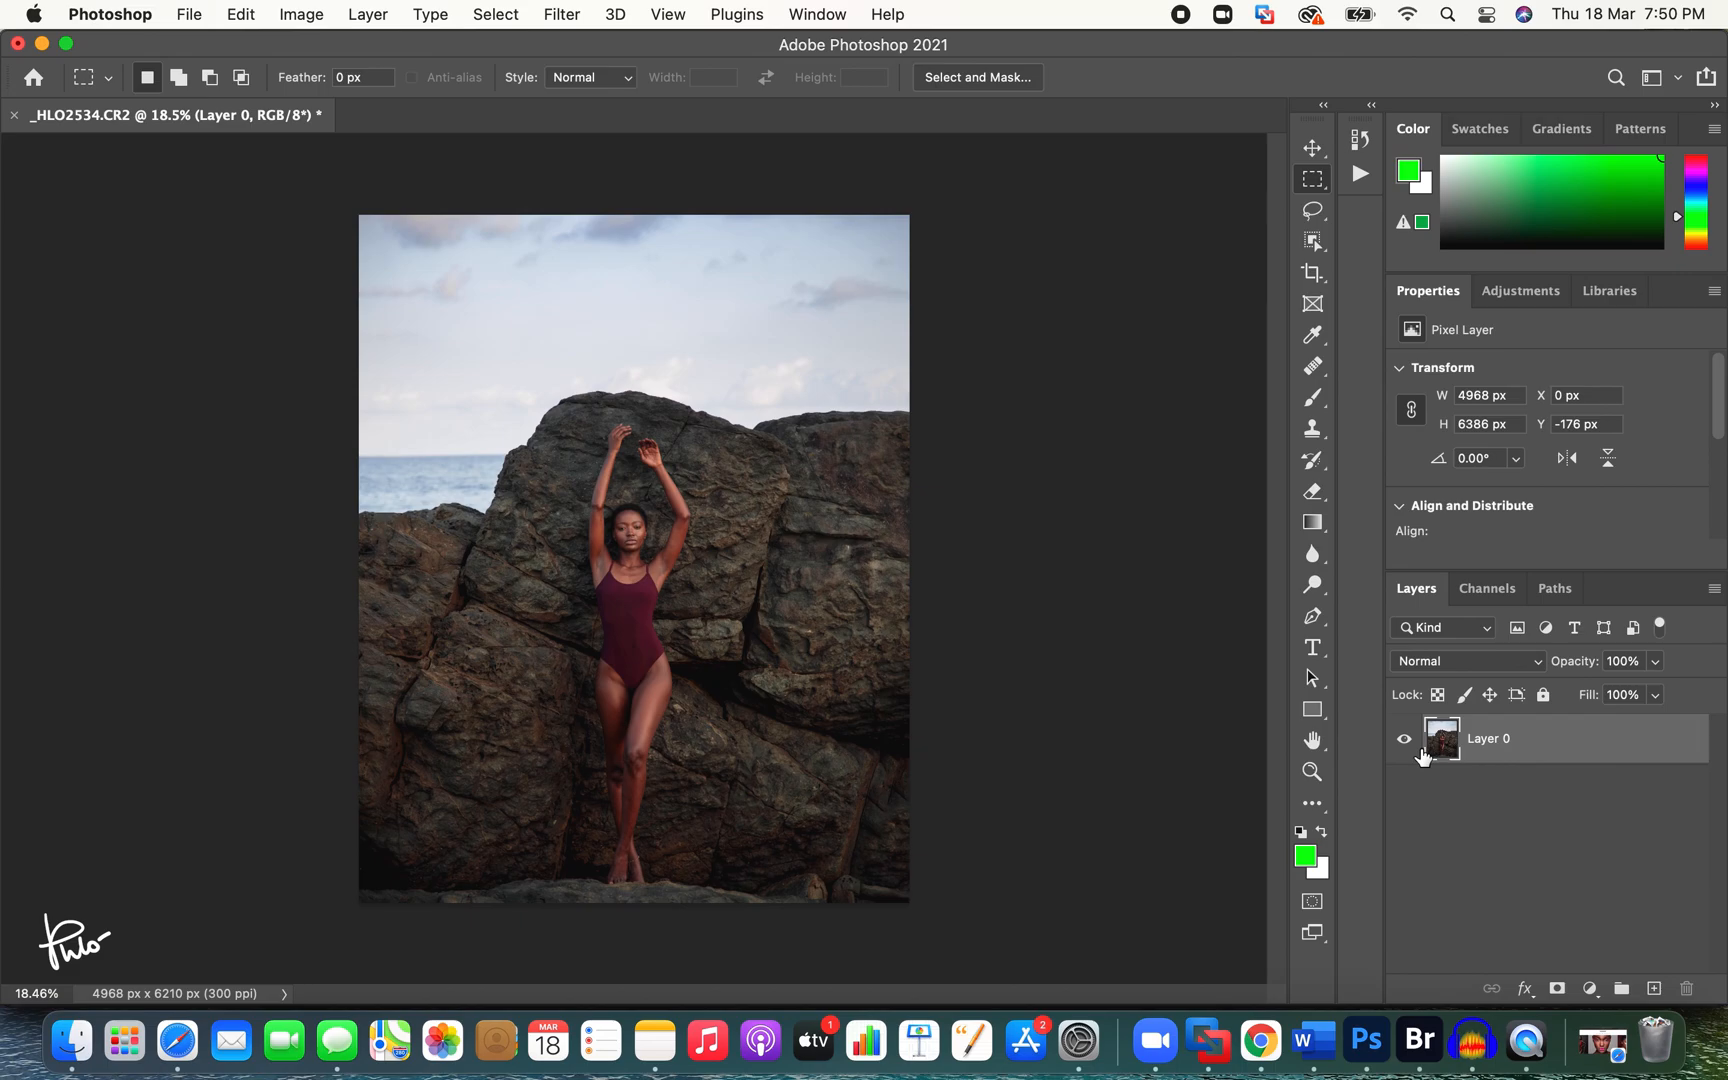
# Step: Add a new layer and heal the blemishes on her forehead, between the brows and on her right cheek with the Healing Brush
pyautogui.press('z')
pyautogui.moveTo(607, 510); pyautogui.dragTo(819, 491)
pyautogui.scroll(-3, 792, 440)
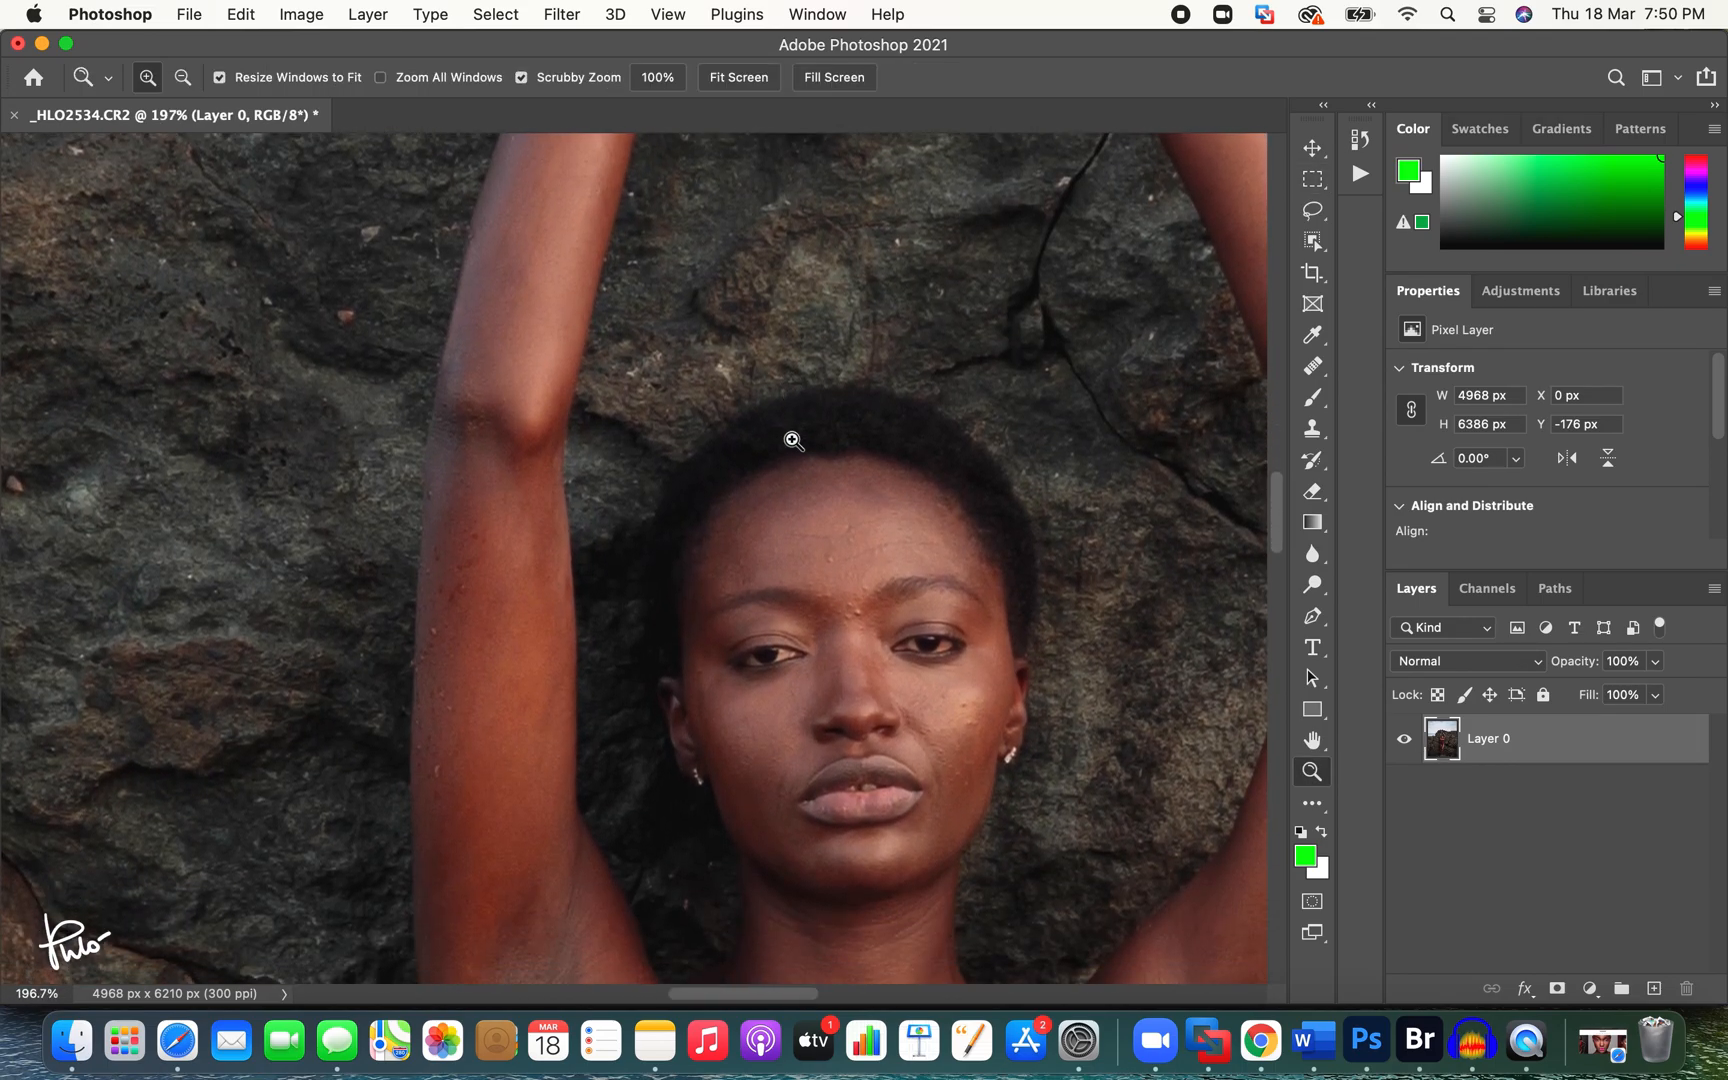
pyautogui.scroll(-3, 792, 440)
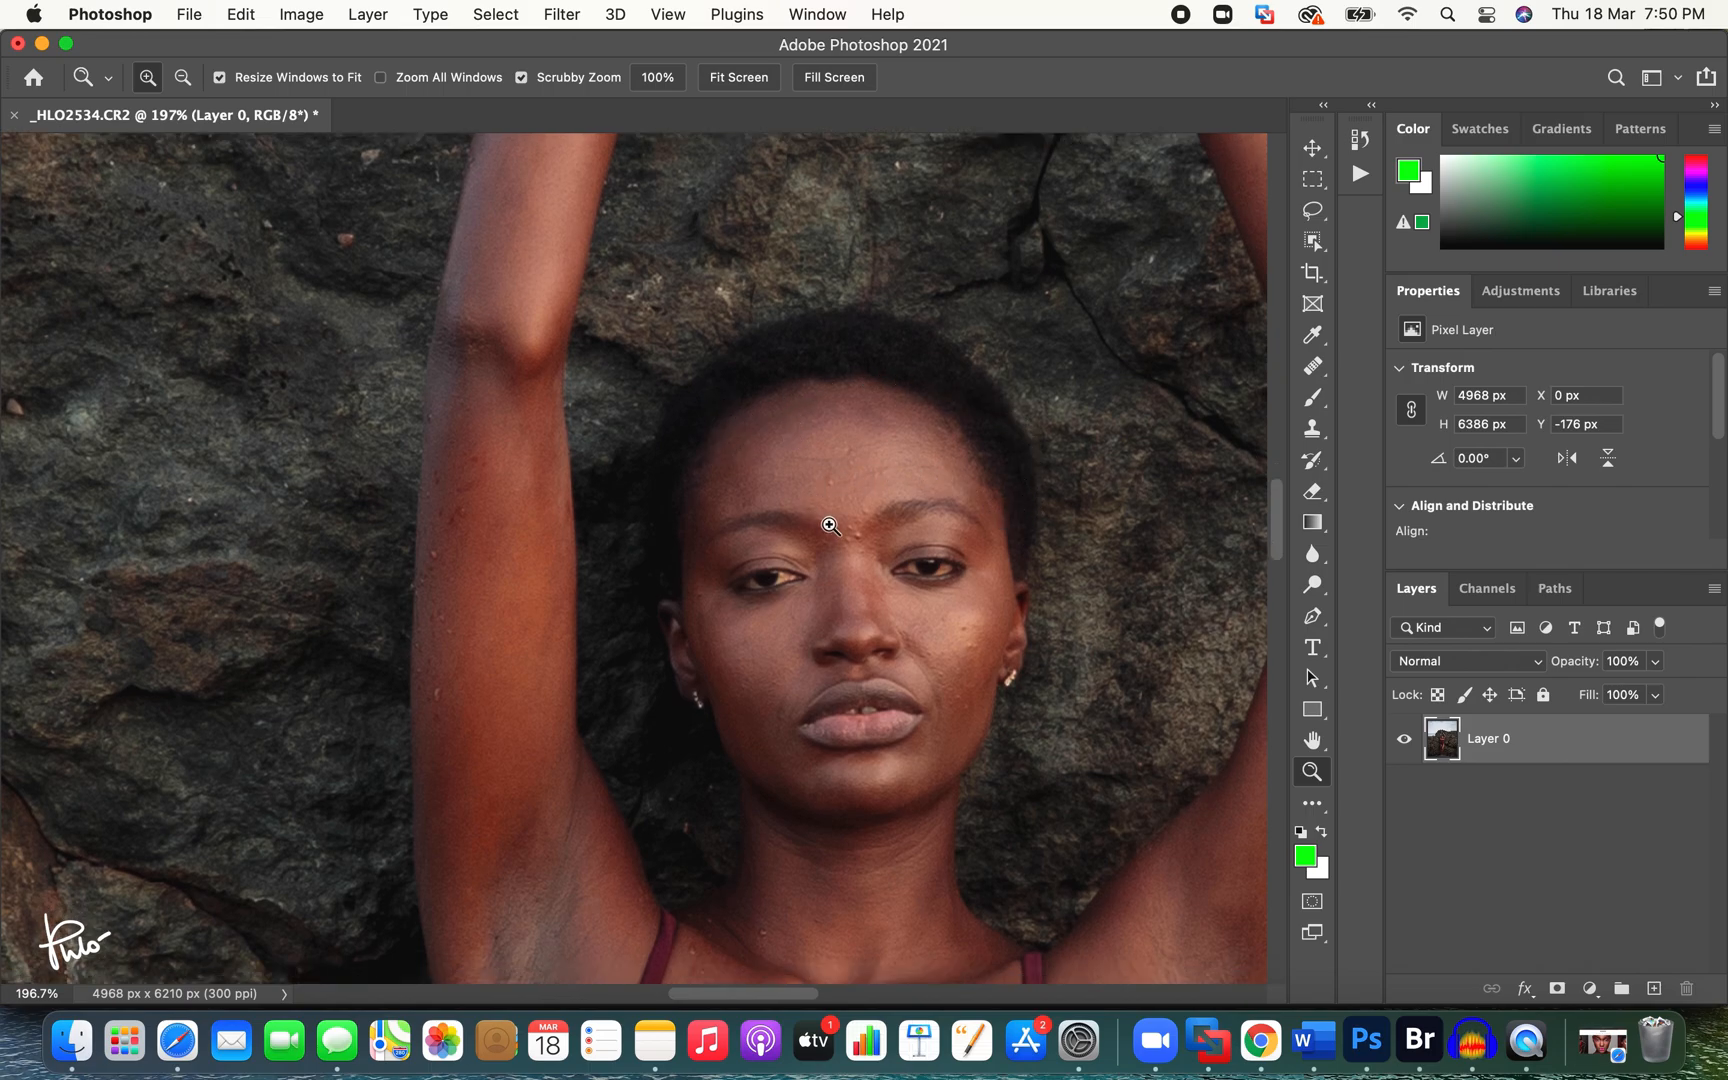
pyautogui.click(1652, 990)
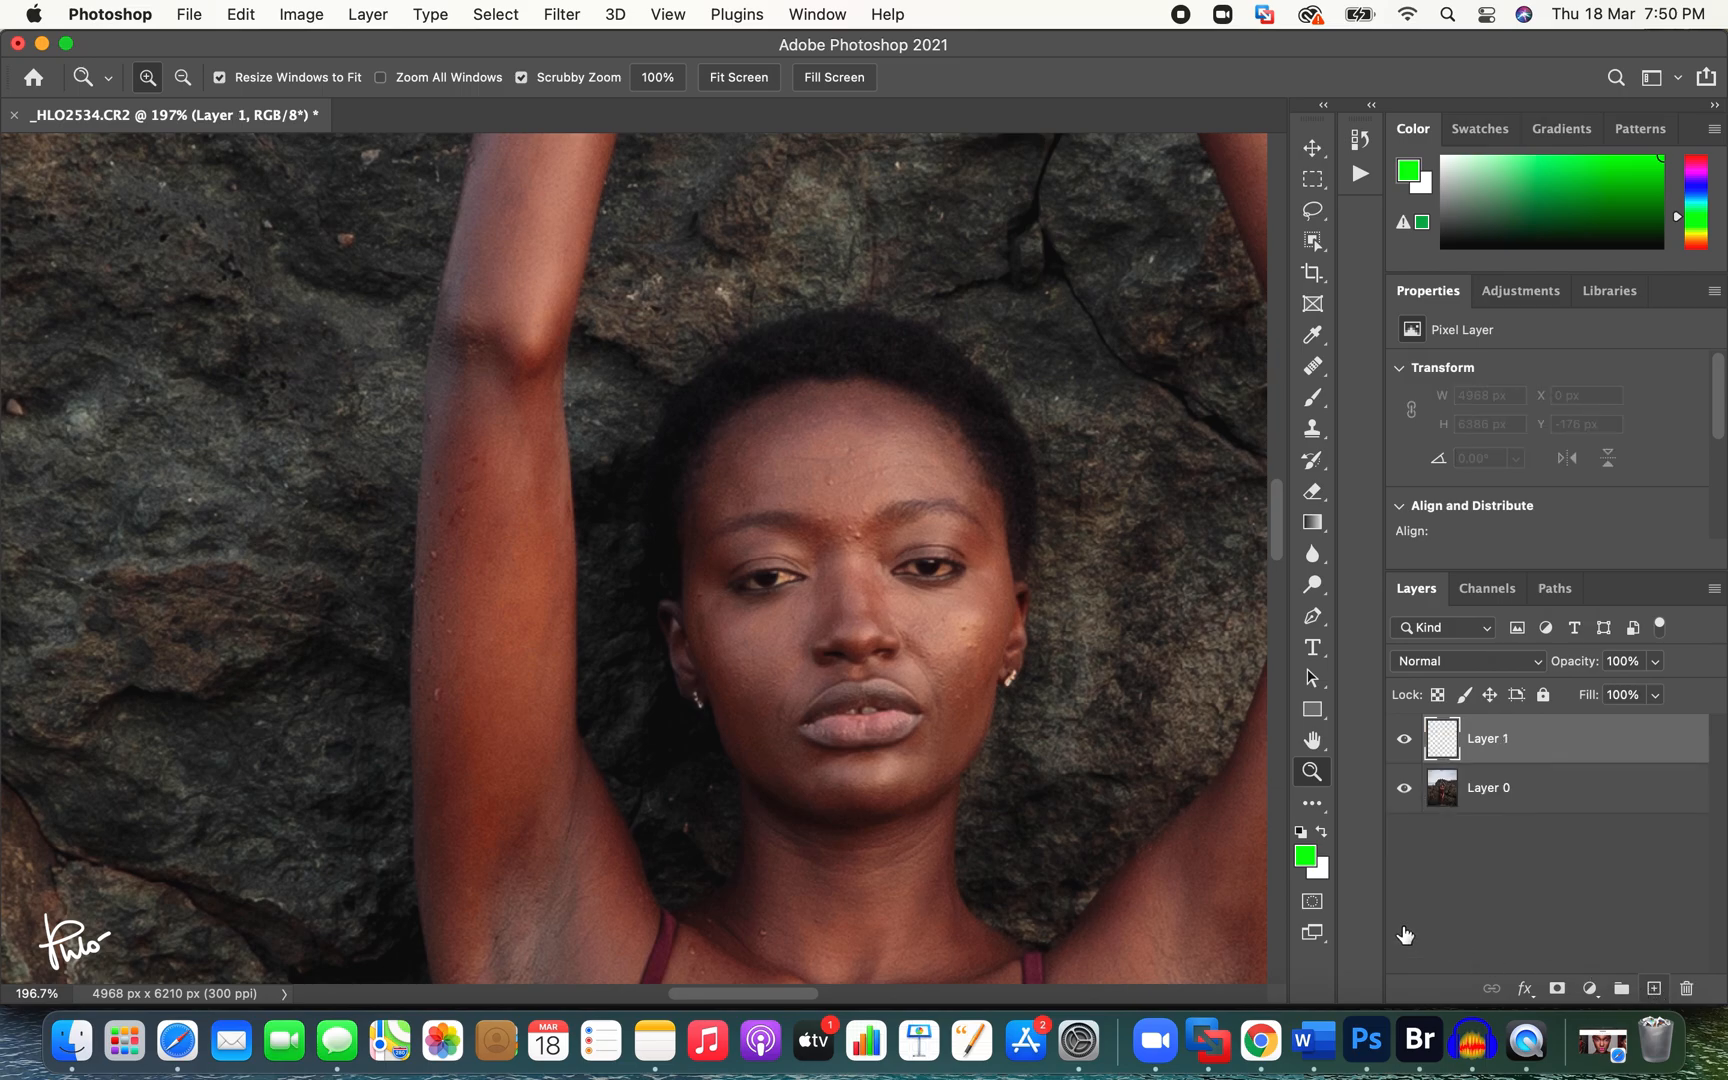
pyautogui.press('j')
pyautogui.moveTo(774, 612); pyautogui.dragTo(752, 623)
pyautogui.click(701, 591)
pyautogui.click(810, 474)
pyautogui.click(829, 462)
pyautogui.click(856, 536)
pyautogui.click(717, 621)
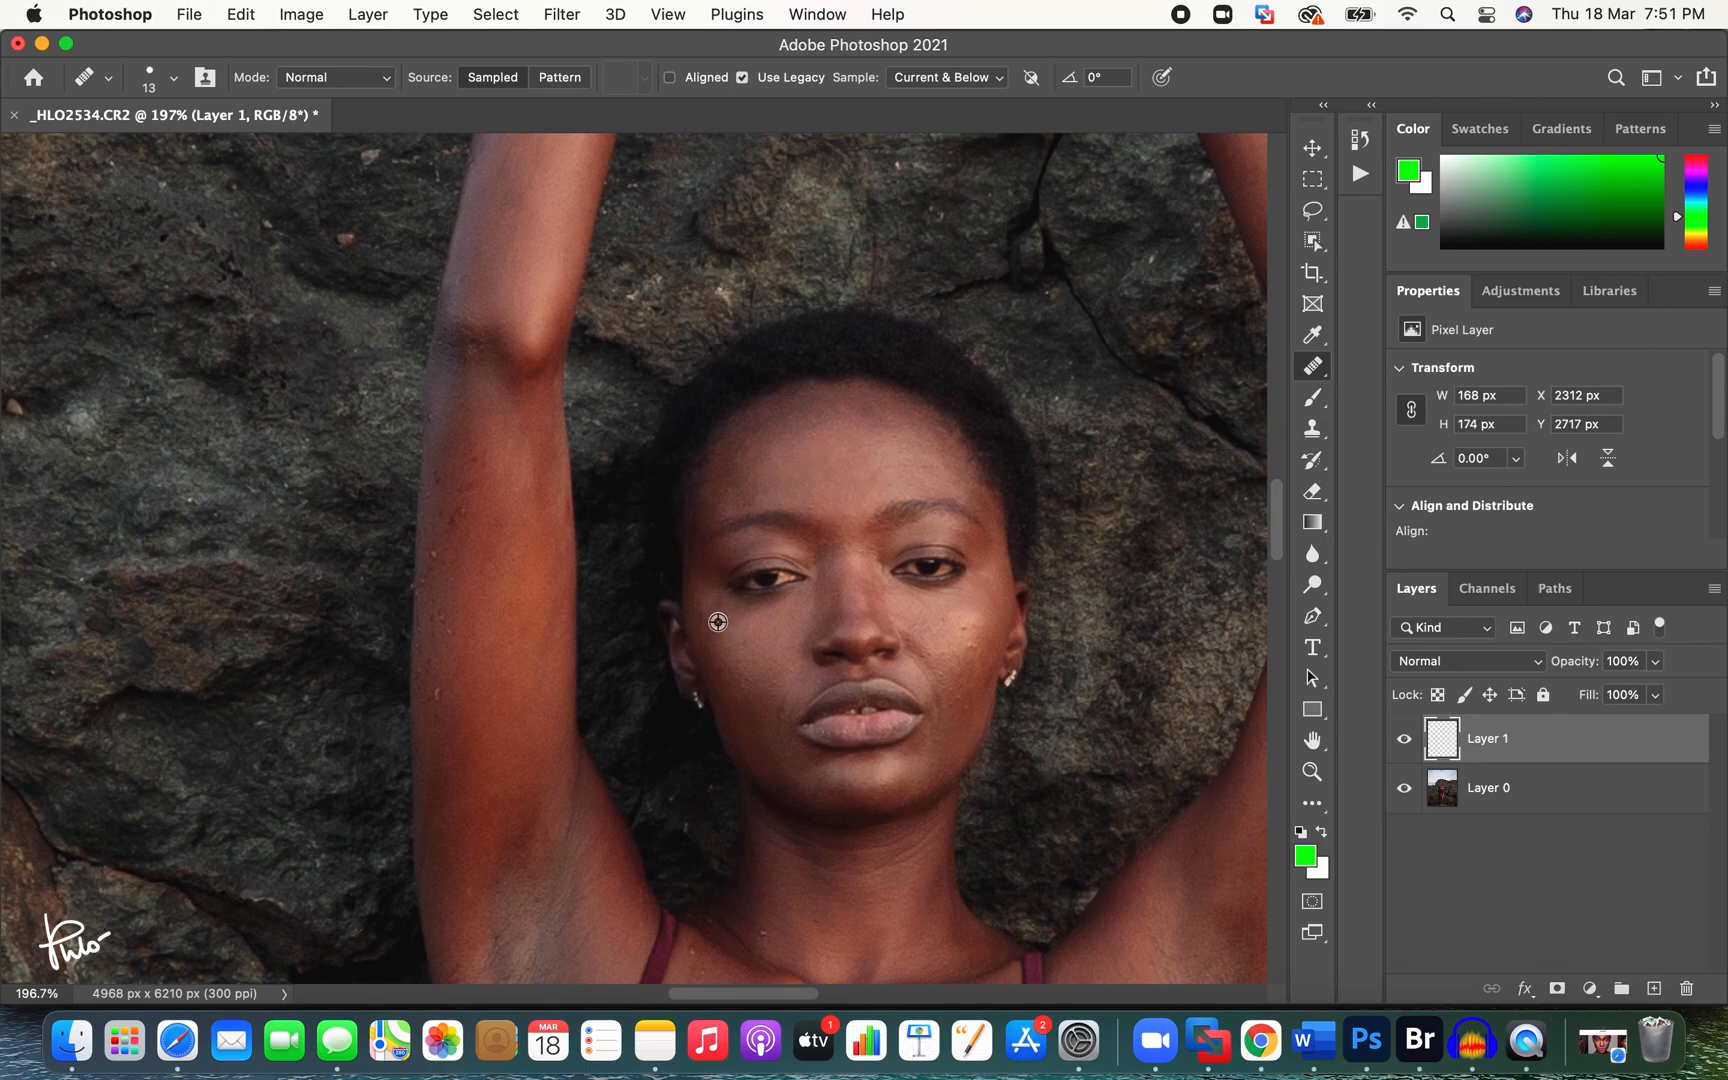
# Step: Heal the spots on her left cheek, jaw and upper forehead, and the marks on the neck and upper chest
pyautogui.click(934, 613)
pyautogui.click(969, 631)
pyautogui.click(971, 706)
pyautogui.click(948, 721)
pyautogui.click(816, 420)
pyautogui.scroll(-5, 820, 505)
pyautogui.click(711, 811)
pyautogui.keyDown('alt'); pyautogui.click(759, 655); pyautogui.keyUp('alt')
pyautogui.click(966, 611)
pyautogui.click(899, 416)
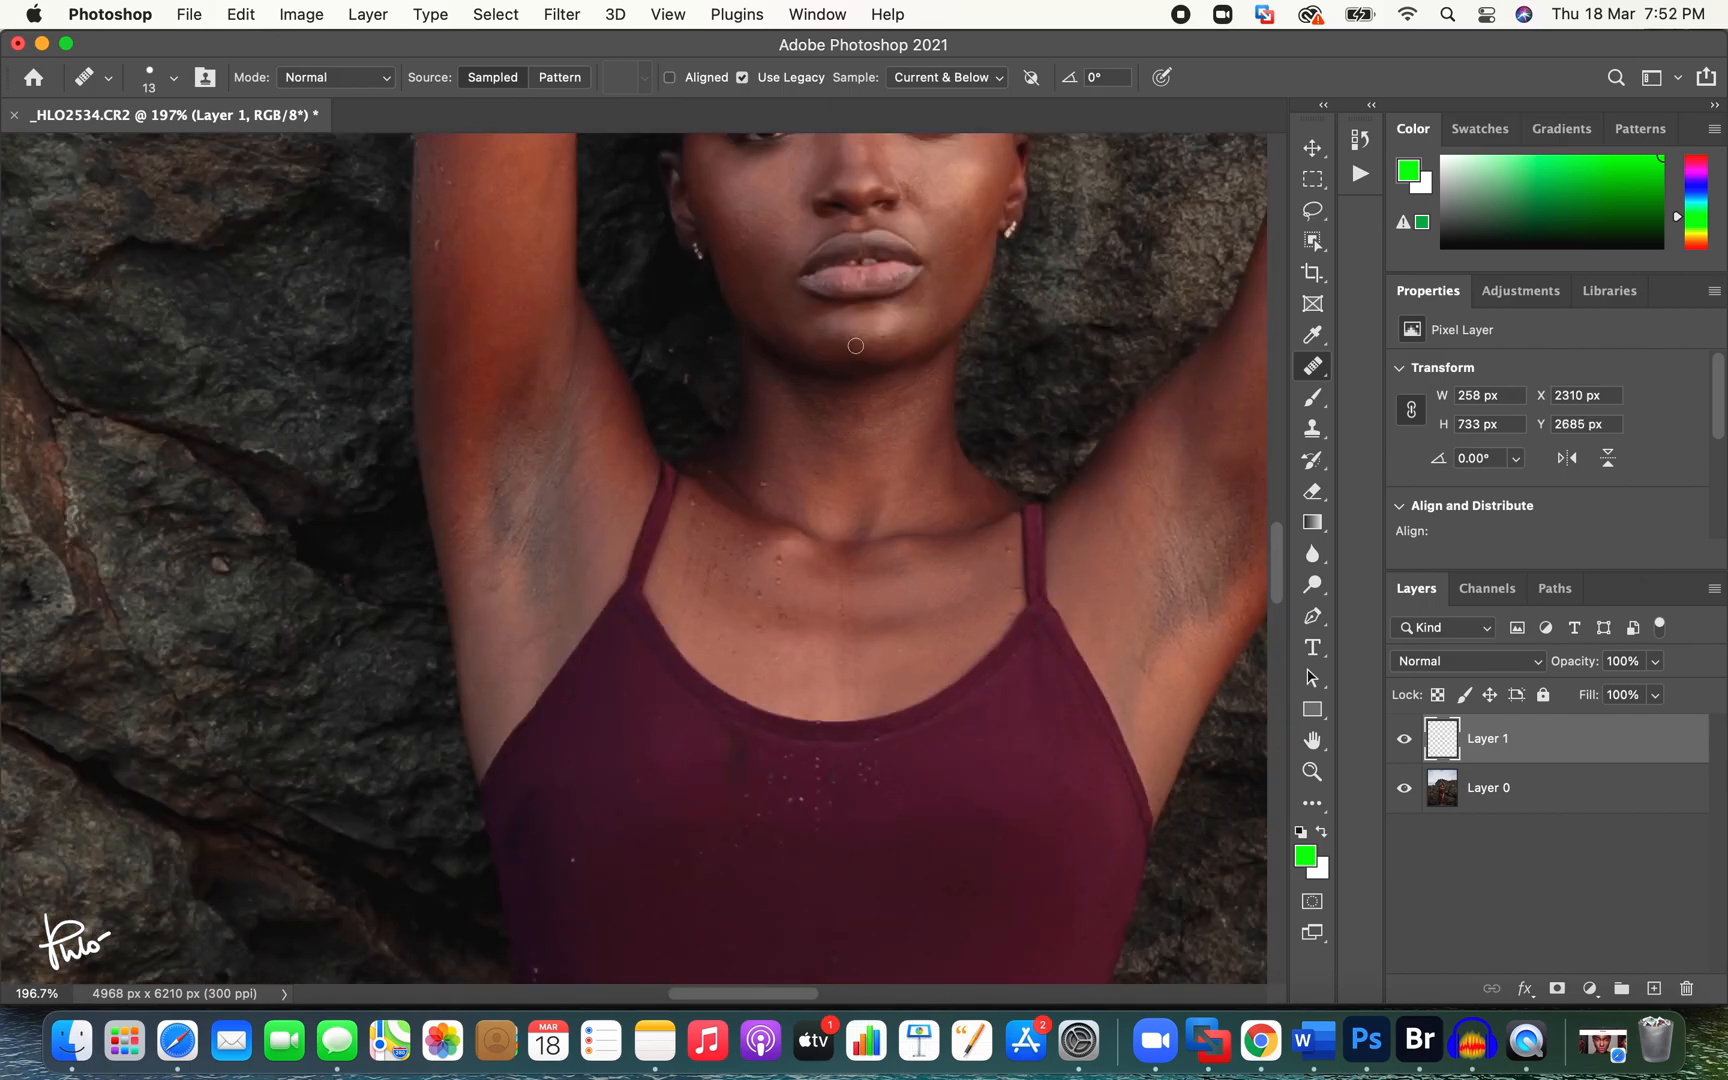
# Step: Heal the spots and droplets along her right upper arm towards the underarm
pyautogui.scroll(5, 791, 409)
pyautogui.click(541, 485)
pyautogui.moveTo(501, 391); pyautogui.dragTo(461, 520)
pyautogui.keyDown('alt'); pyautogui.click(496, 514); pyautogui.keyUp('alt')
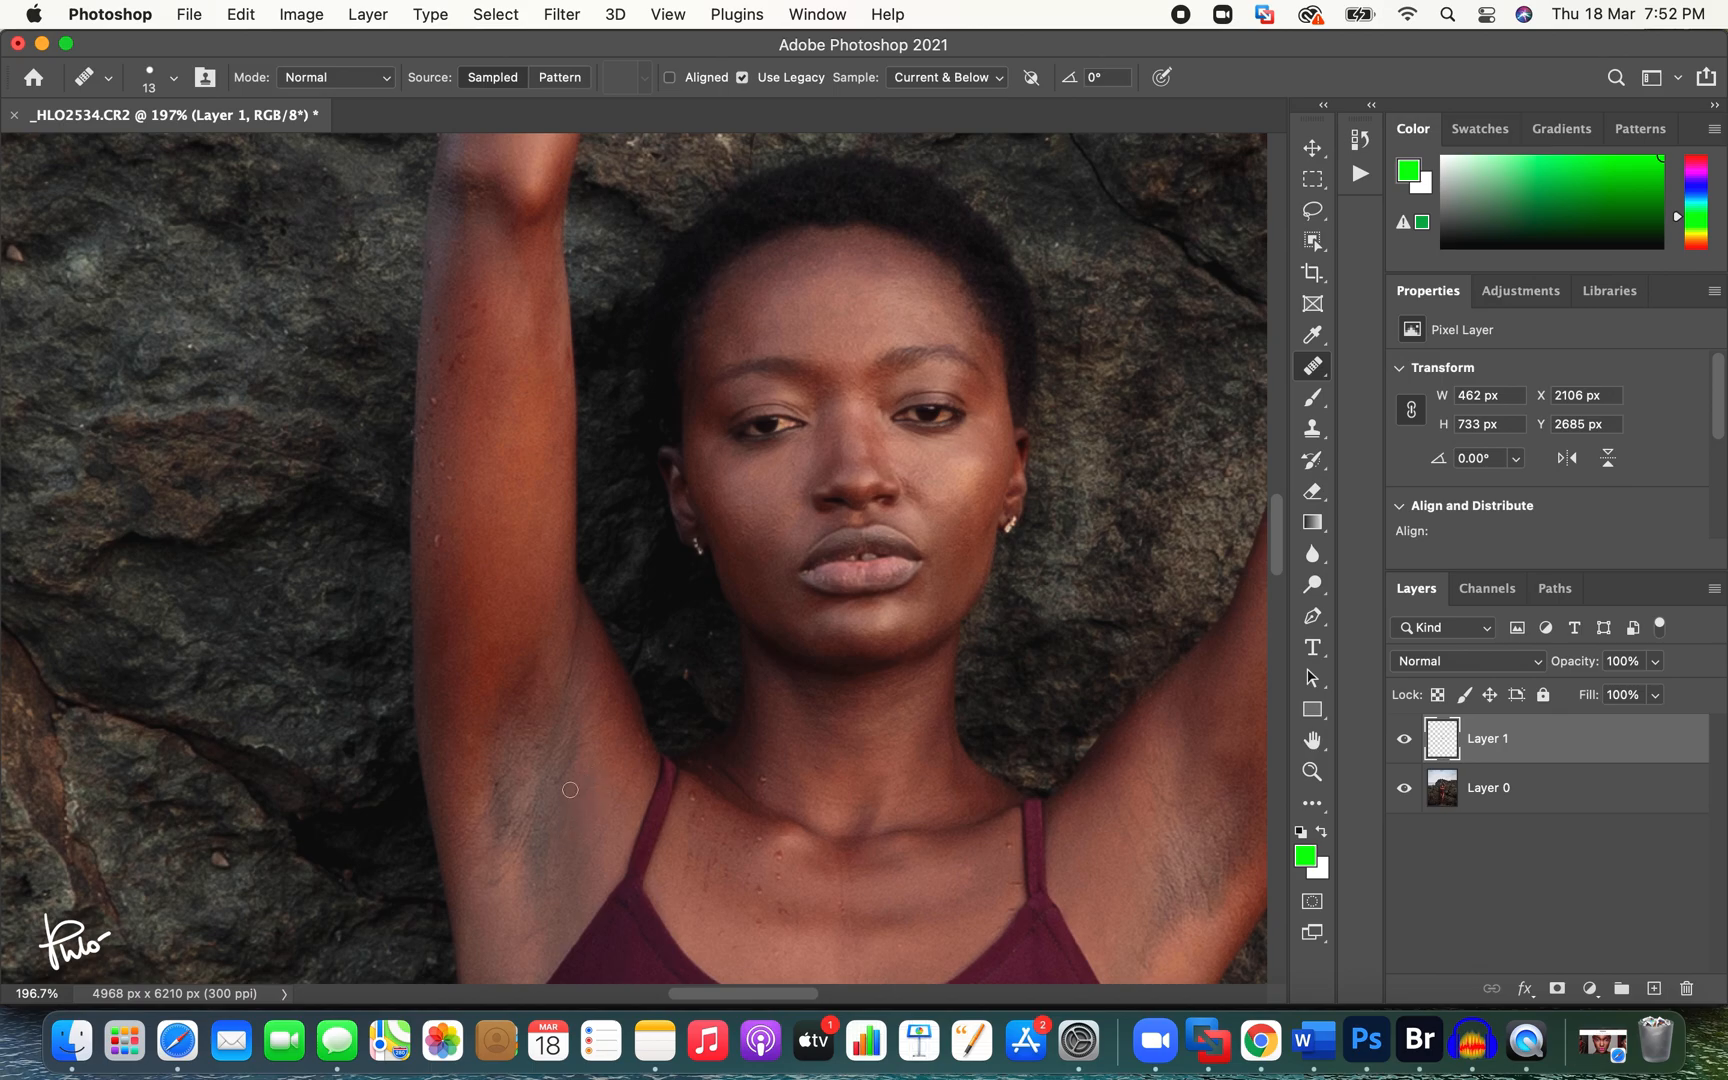
pyautogui.scroll(-3, 511, 738)
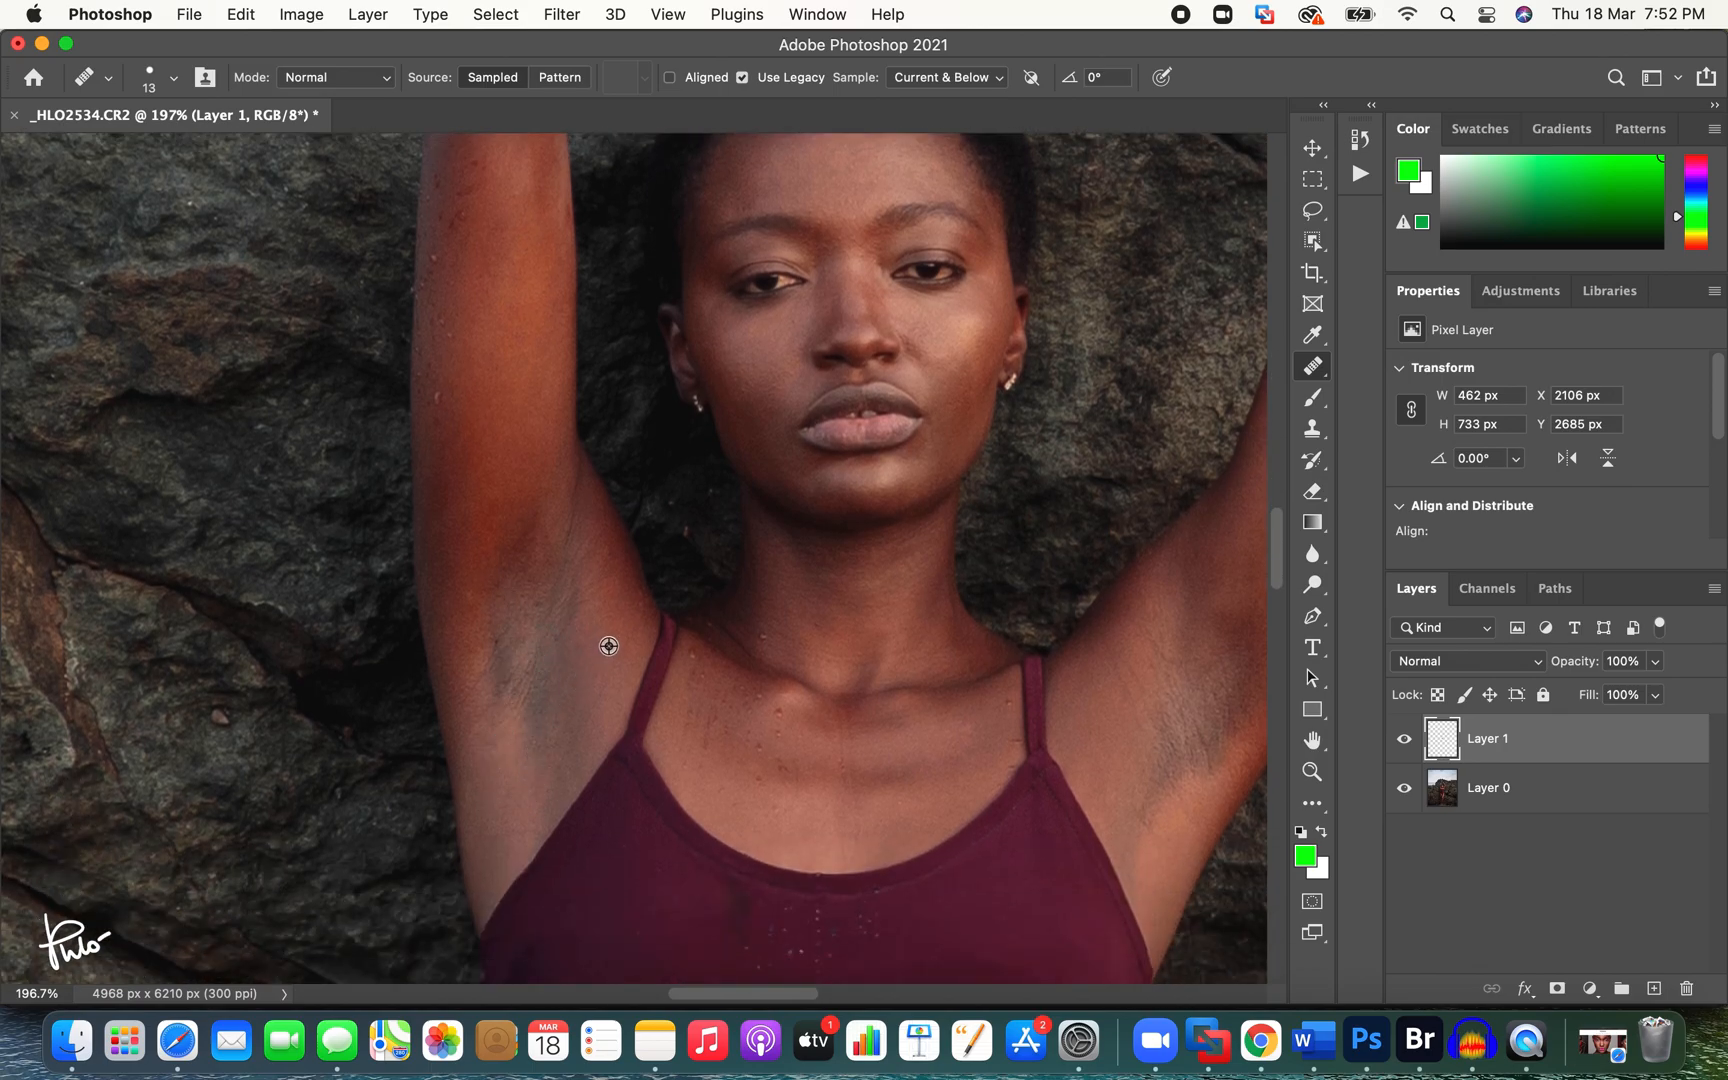
pyautogui.keyDown('alt'); pyautogui.click(474, 717); pyautogui.keyUp('alt')
# Step: Heal the dark creases and uneven skin in her left underarm with the 13 px Healing Brush
pyautogui.hscroll(5, 856, 708)
pyautogui.keyDown('alt'); pyautogui.click(964, 703); pyautogui.keyUp('alt')
pyautogui.click(976, 729)
pyautogui.moveTo(1000, 684)
pyautogui.mouseDown()
pyautogui.moveTo(1045, 743)
pyautogui.moveTo(1055, 724)
pyautogui.moveTo(1068, 765)
pyautogui.moveTo(1062, 791)
pyautogui.moveTo(1023, 810)
pyautogui.mouseUp()
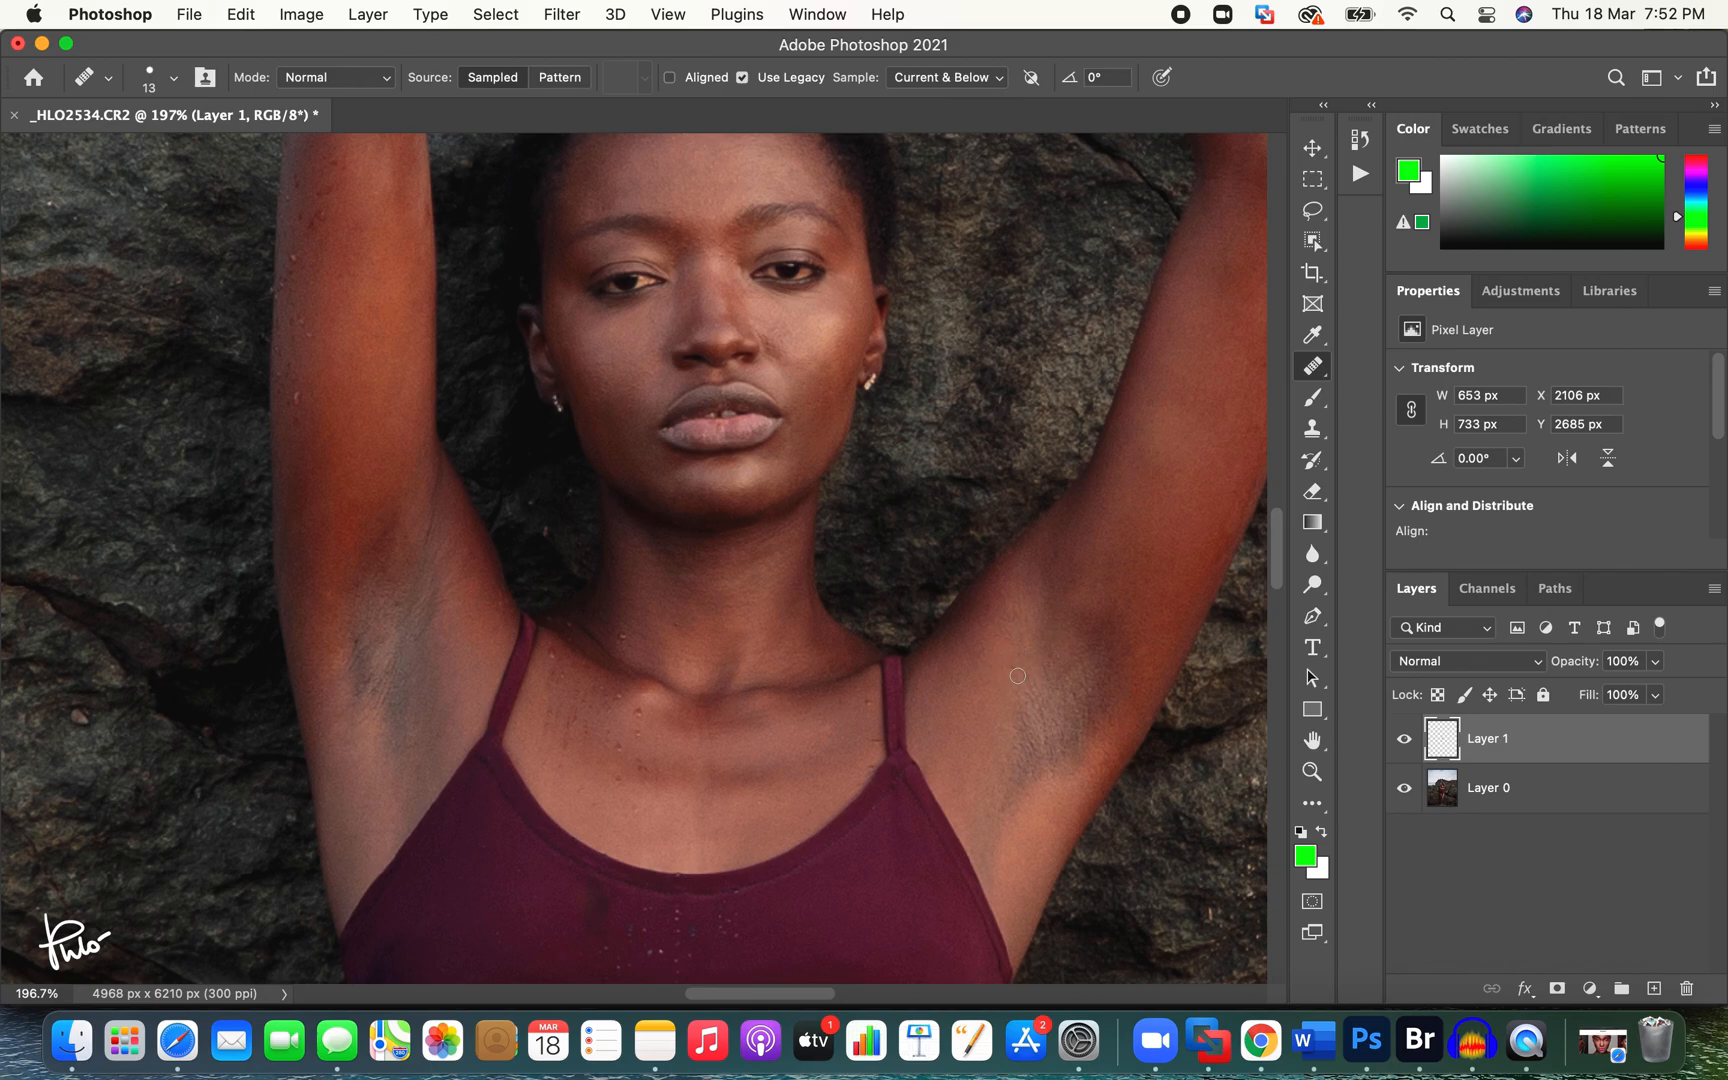
pyautogui.click(1065, 744)
pyautogui.keyDown('alt'); pyautogui.click(1073, 708); pyautogui.keyUp('alt')
pyautogui.moveTo(1089, 685); pyautogui.dragTo(1091, 734)
pyautogui.keyDown('alt'); pyautogui.click(1093, 783); pyautogui.keyUp('alt')
# Step: Heal the blemishes on her raised right forearm and elbow with a 21 px Healing Brush
pyautogui.press('z')
pyautogui.moveTo(1023, 548); pyautogui.dragTo(895, 580)
pyautogui.moveTo(910, 211); pyautogui.dragTo(980, 189)
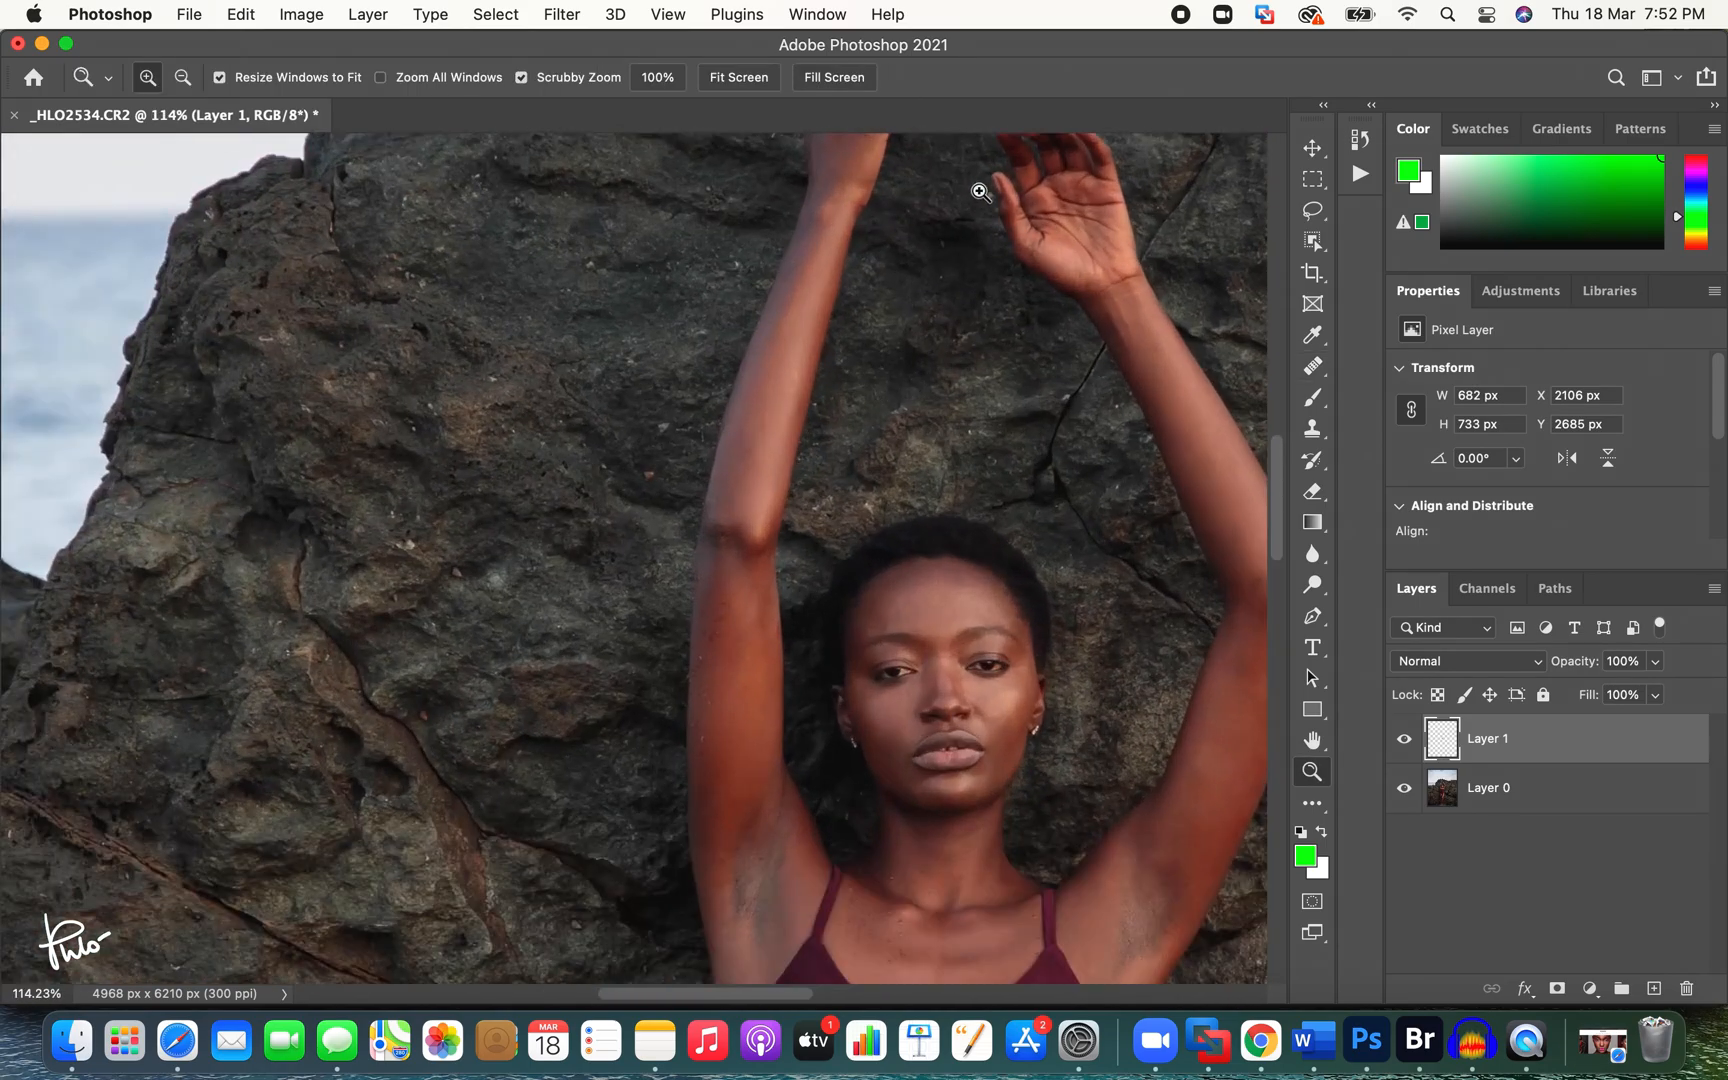
pyautogui.scroll(3, 964, 251)
pyautogui.press('j')
pyautogui.keyDown('alt'); pyautogui.click(772, 548); pyautogui.keyUp('alt')
pyautogui.click(751, 612)
pyautogui.click(807, 445)
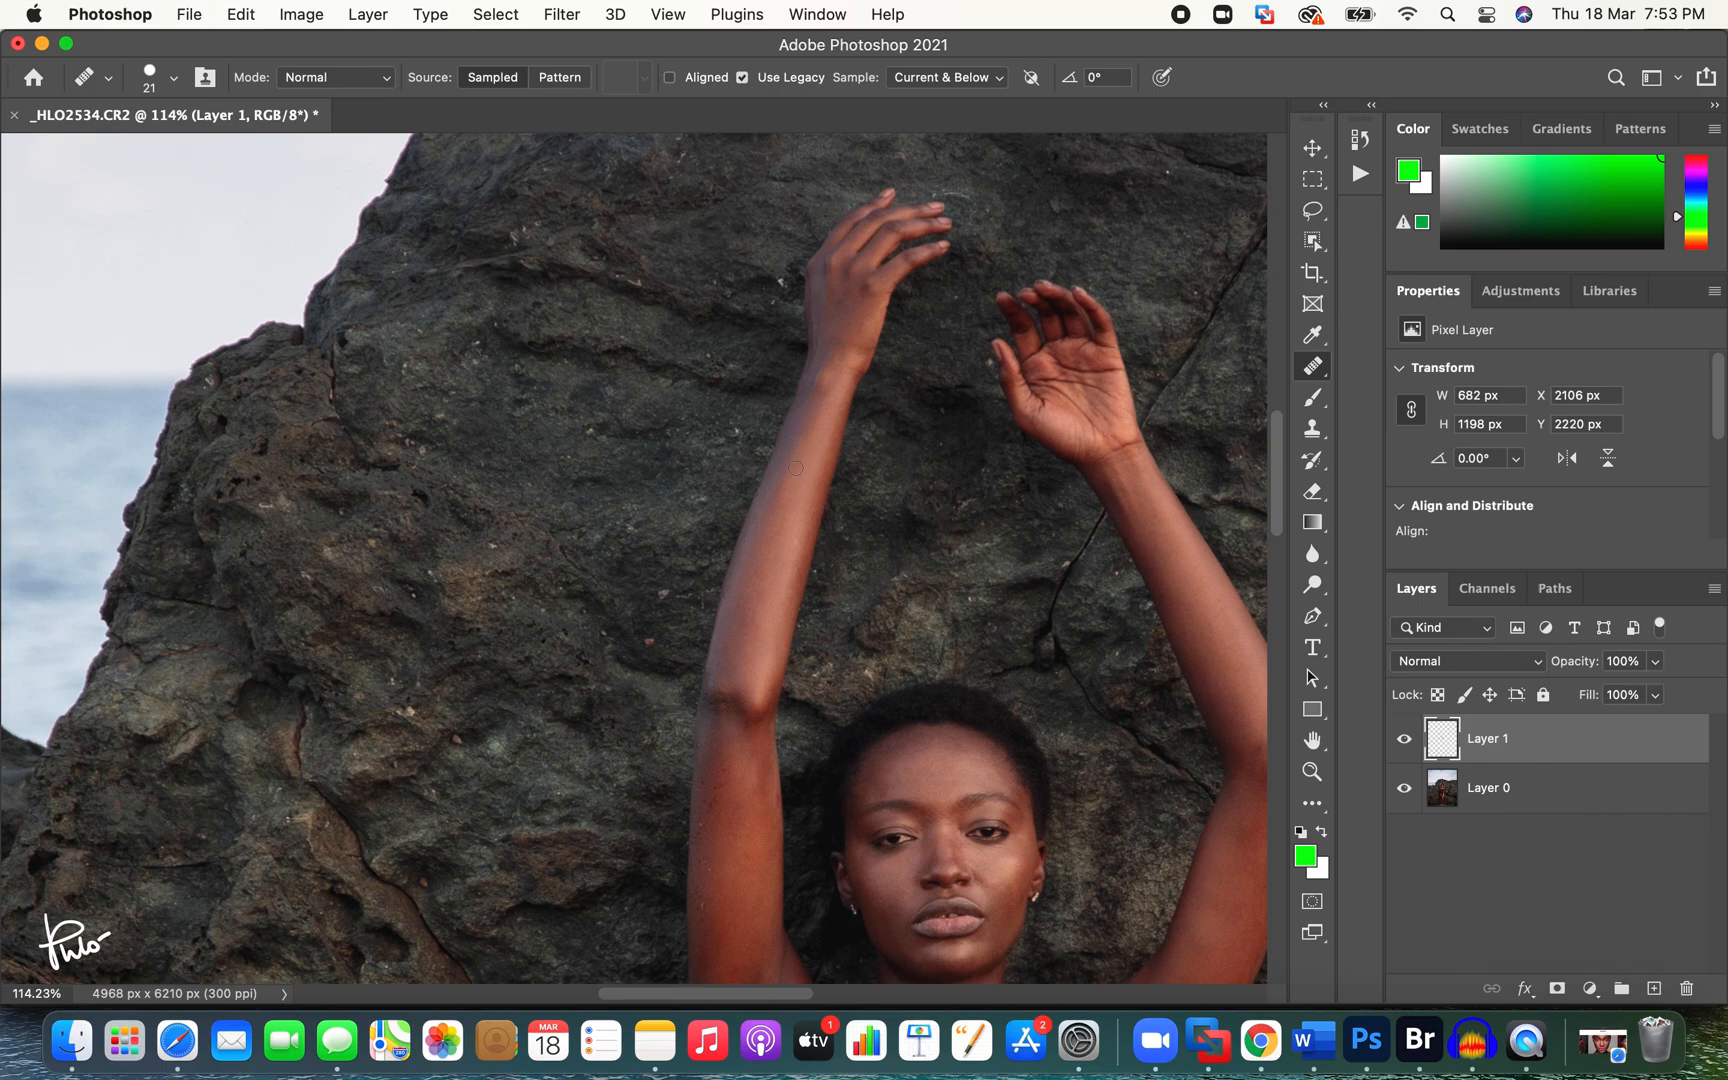
# Step: Heal the marks on the thighs and around the front knee, reducing the Healing Brush to 12 px for the knee
pyautogui.scroll(-15, 807, 420)
pyautogui.click(878, 545)
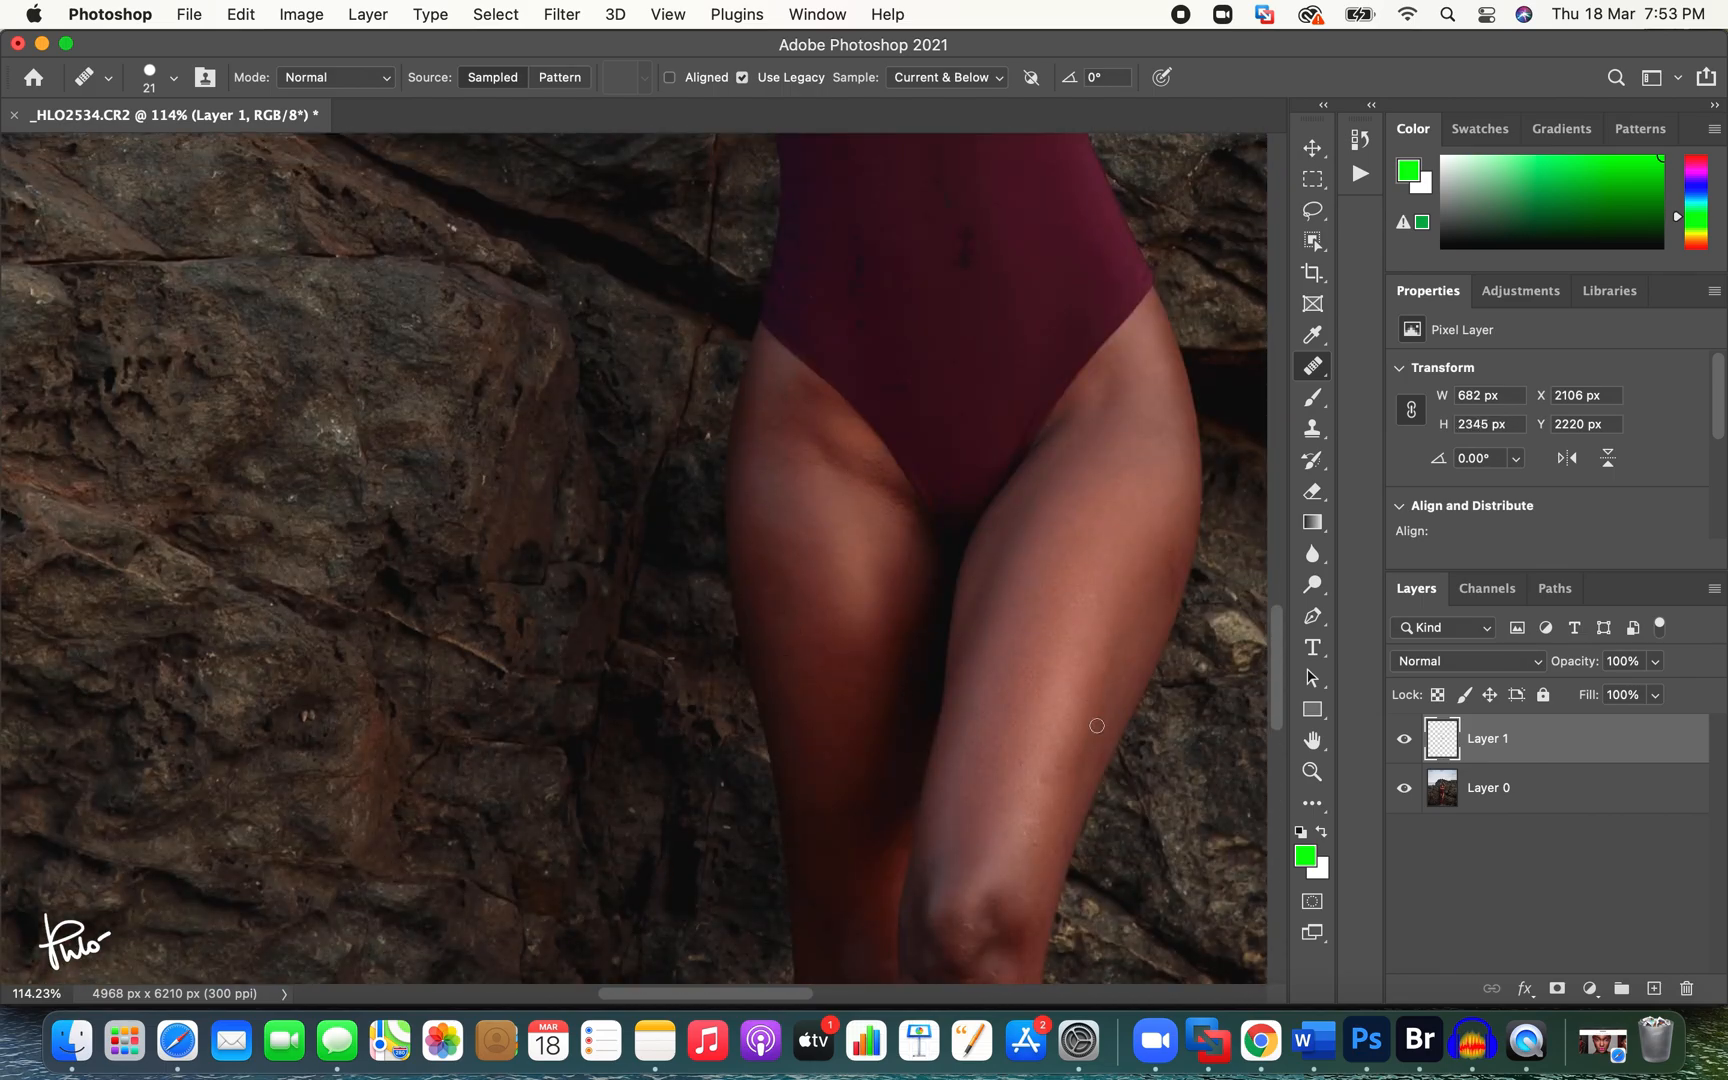
pyautogui.scroll(-8, 1015, 511)
pyautogui.click(867, 429)
pyautogui.press('z')
pyautogui.moveTo(796, 473); pyautogui.dragTo(880, 452)
pyautogui.press('j')
pyautogui.press('[')
pyautogui.press('[')
pyautogui.click(815, 448)
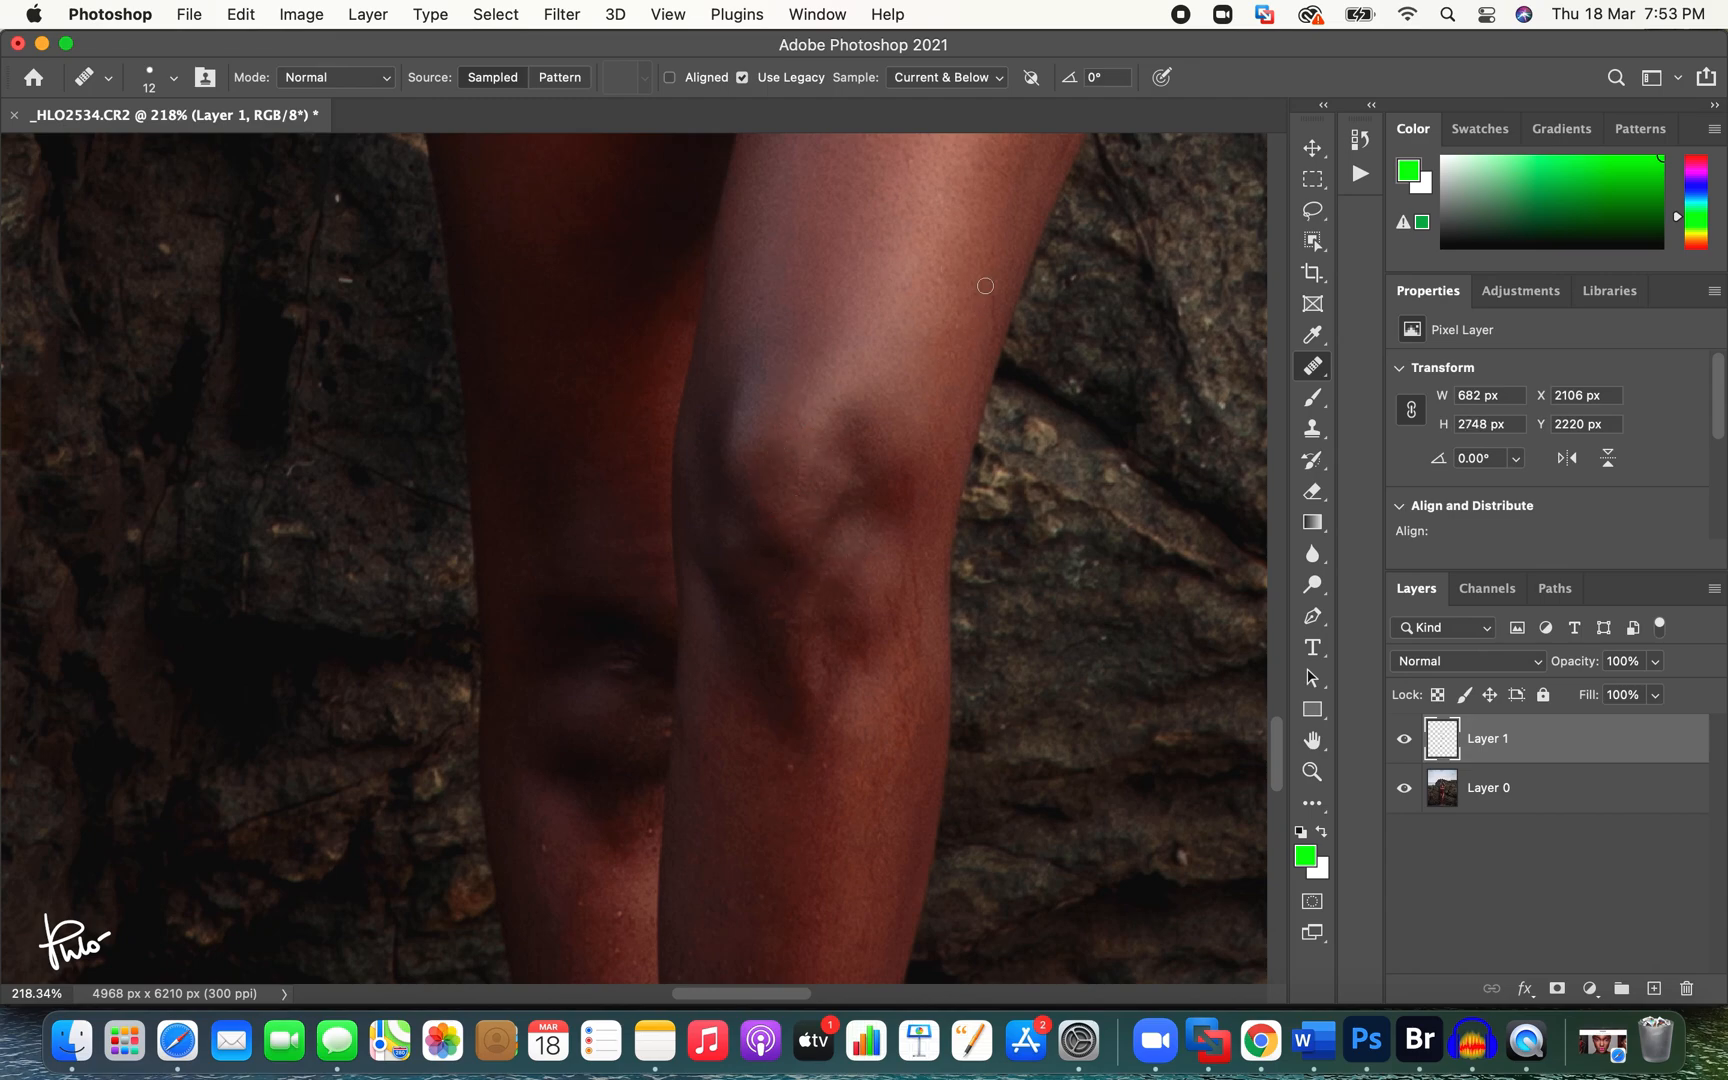
# Step: Heal the spots below the front knee and down the shin to the ankle, enlarging the Healing Brush to 23 px
pyautogui.click(790, 769)
pyautogui.press('z')
pyautogui.moveTo(708, 745)
pyautogui.mouseDown()
pyautogui.moveTo(630, 705)
pyautogui.moveTo(721, 650)
pyautogui.mouseUp()
pyautogui.press('j')
pyautogui.moveTo(721, 629); pyautogui.dragTo(737, 620)
pyautogui.moveTo(737, 615); pyautogui.dragTo(732, 682)
pyautogui.click(715, 829)
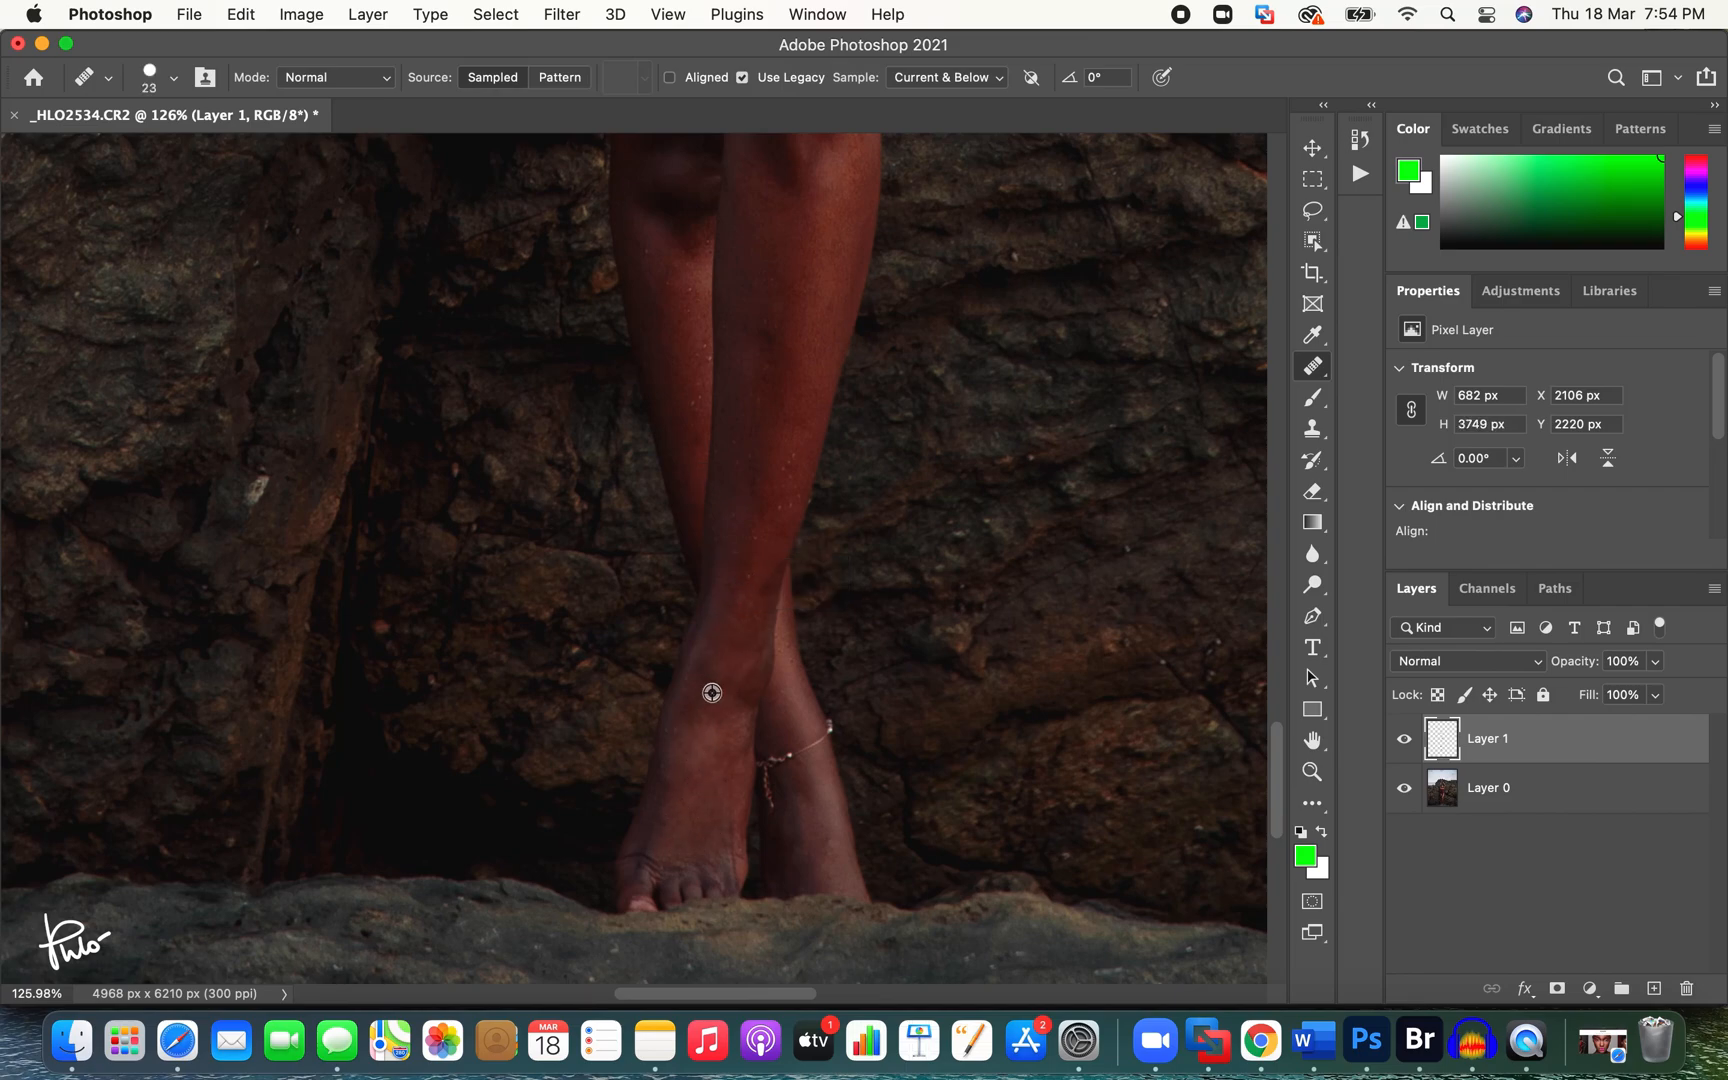
# Step: Heal the remaining spots and droplets along both crossed shins, sampling clean skin from the calf
pyautogui.press('z')
pyautogui.moveTo(824, 460); pyautogui.dragTo(760, 455)
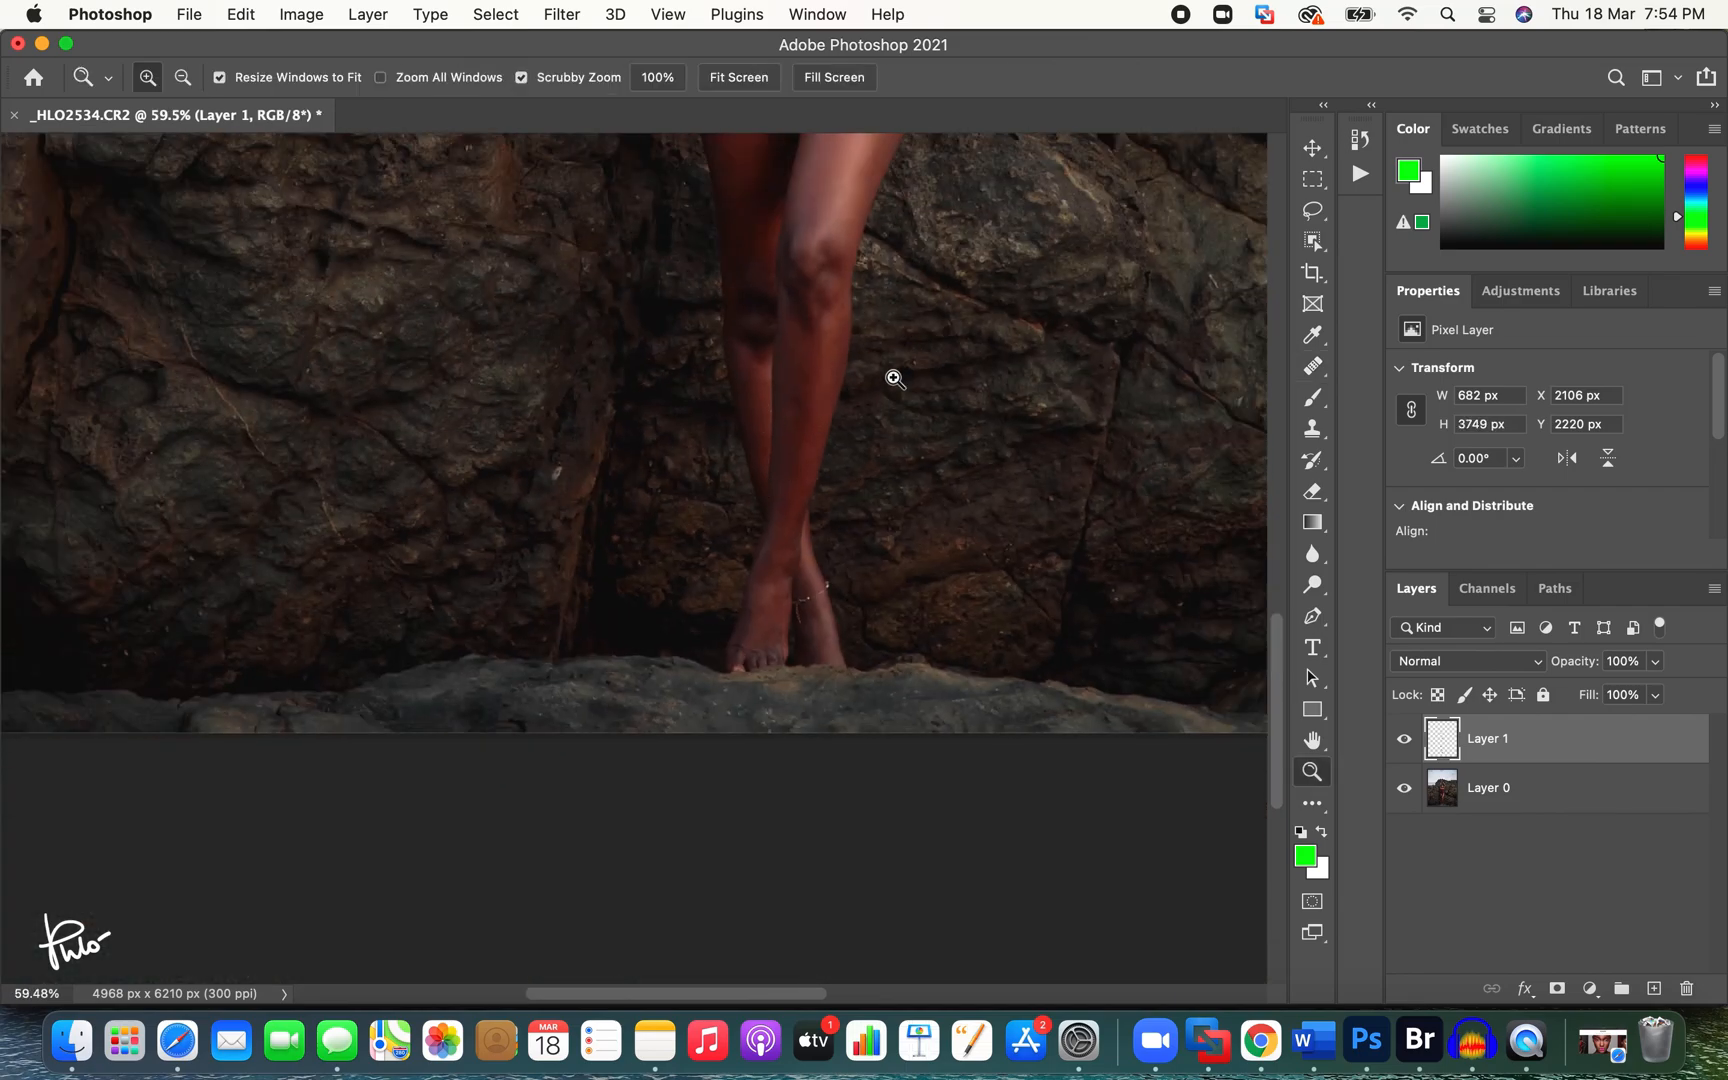
pyautogui.click(893, 380)
pyautogui.moveTo(785, 388); pyautogui.dragTo(848, 374)
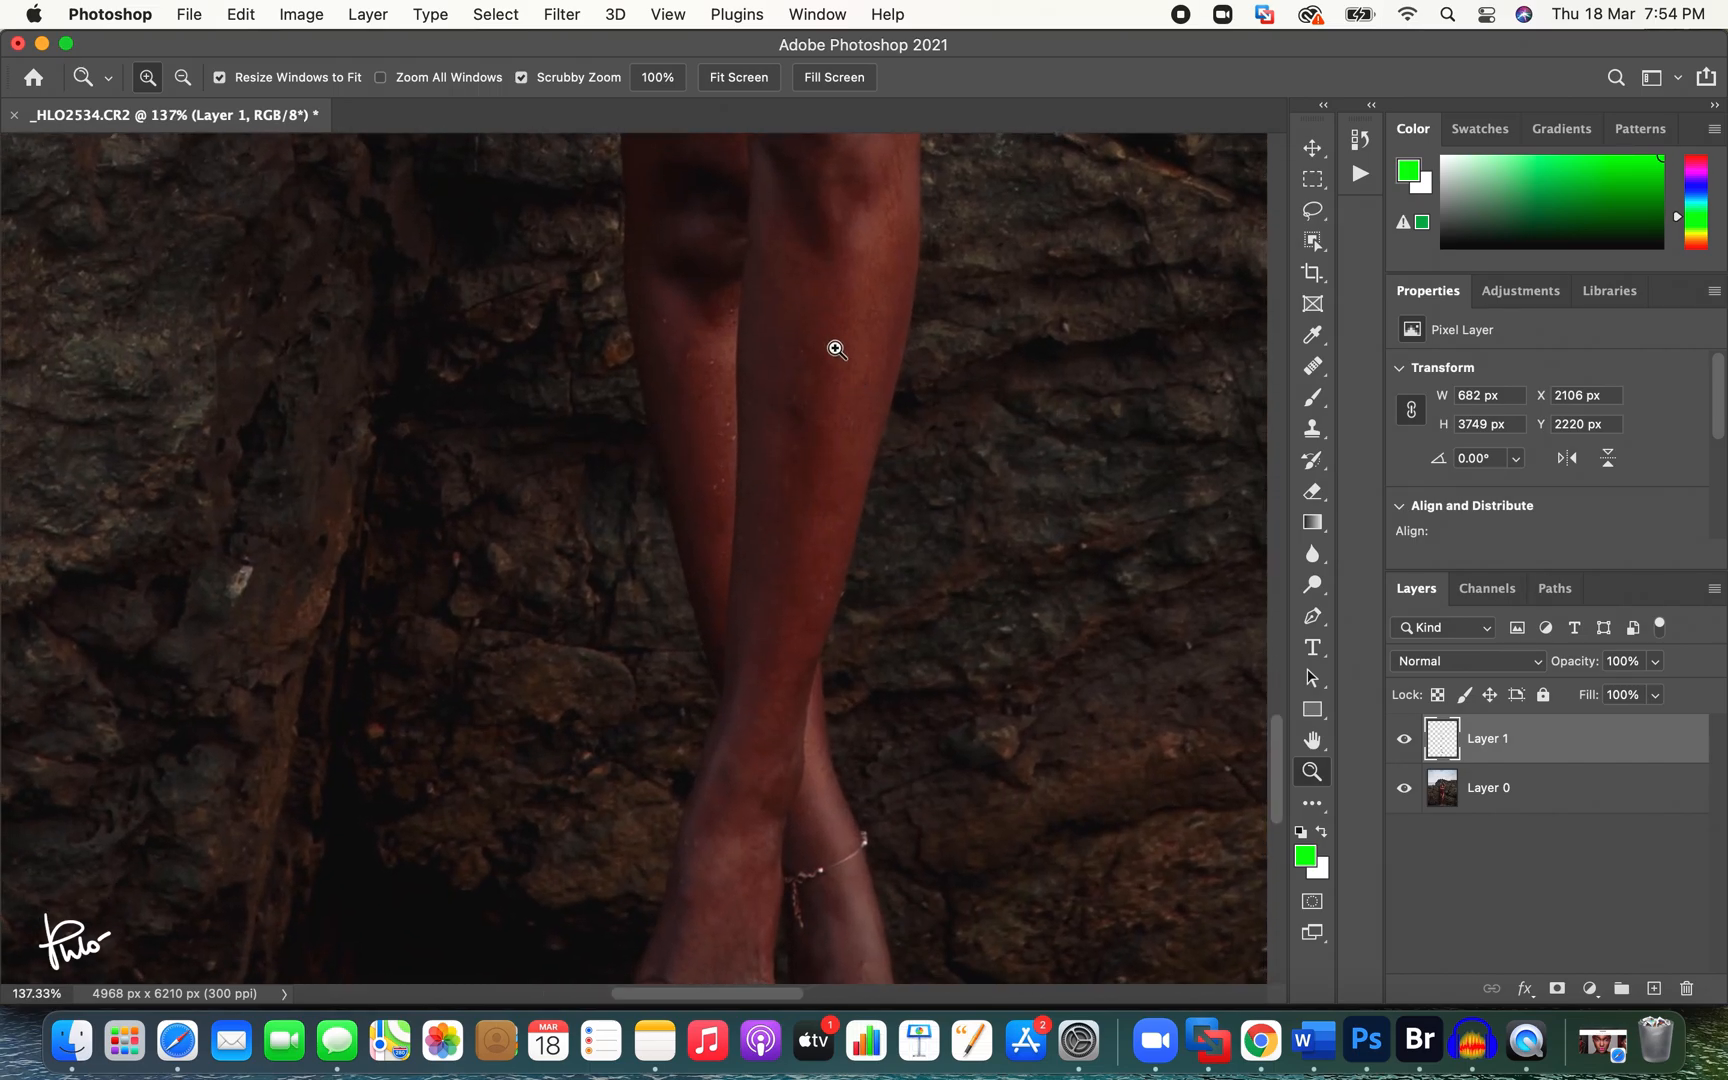
pyautogui.press('j')
pyautogui.keyDown('ctrl'); pyautogui.keyDown('alt'); pyautogui.moveTo(821, 390); pyautogui.dragTo(797, 398); pyautogui.keyUp('alt'); pyautogui.keyUp('ctrl')
pyautogui.keyDown('alt'); pyautogui.click(809, 376); pyautogui.keyUp('alt')
pyautogui.click(789, 508)
pyautogui.moveTo(807, 472); pyautogui.dragTo(776, 571)
pyautogui.keyDown('alt'); pyautogui.click(795, 382); pyautogui.keyUp('alt')
pyautogui.moveTo(786, 418); pyautogui.dragTo(801, 425)
pyautogui.moveTo(820, 446); pyautogui.dragTo(744, 347)
pyautogui.scroll(8, 830, 372)
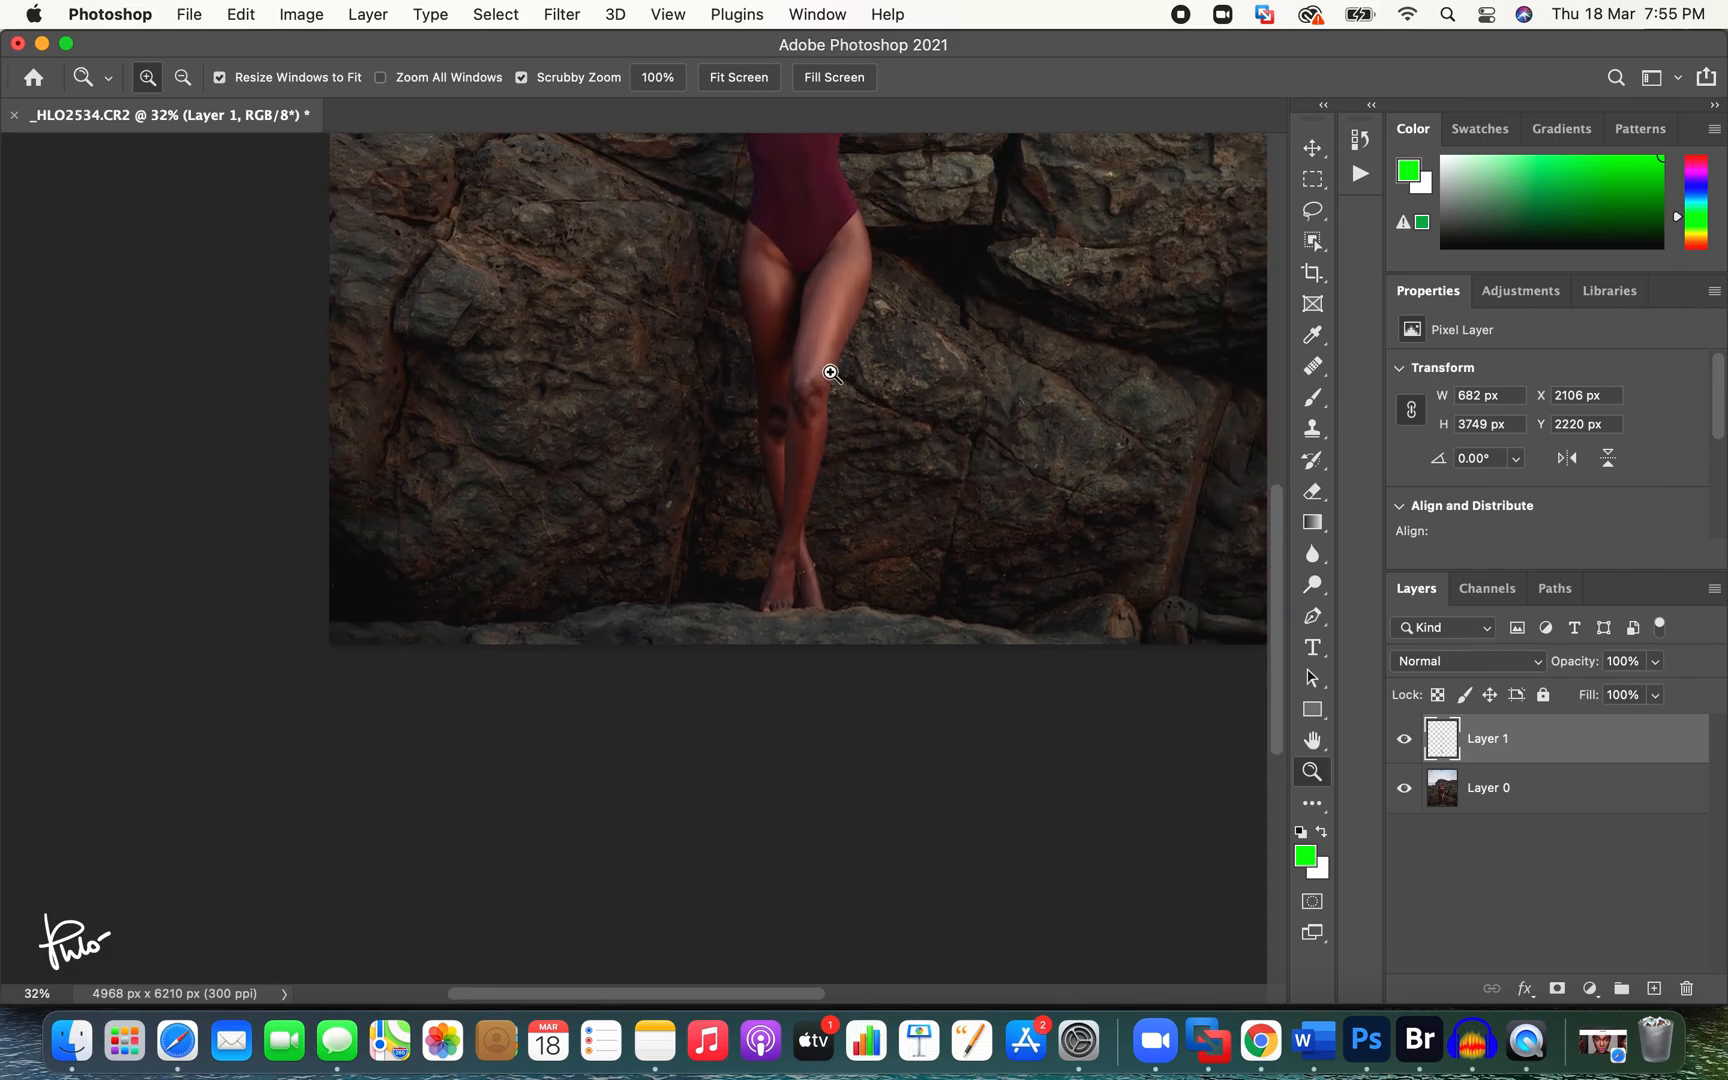
pyautogui.moveTo(878, 628); pyautogui.dragTo(850, 626)
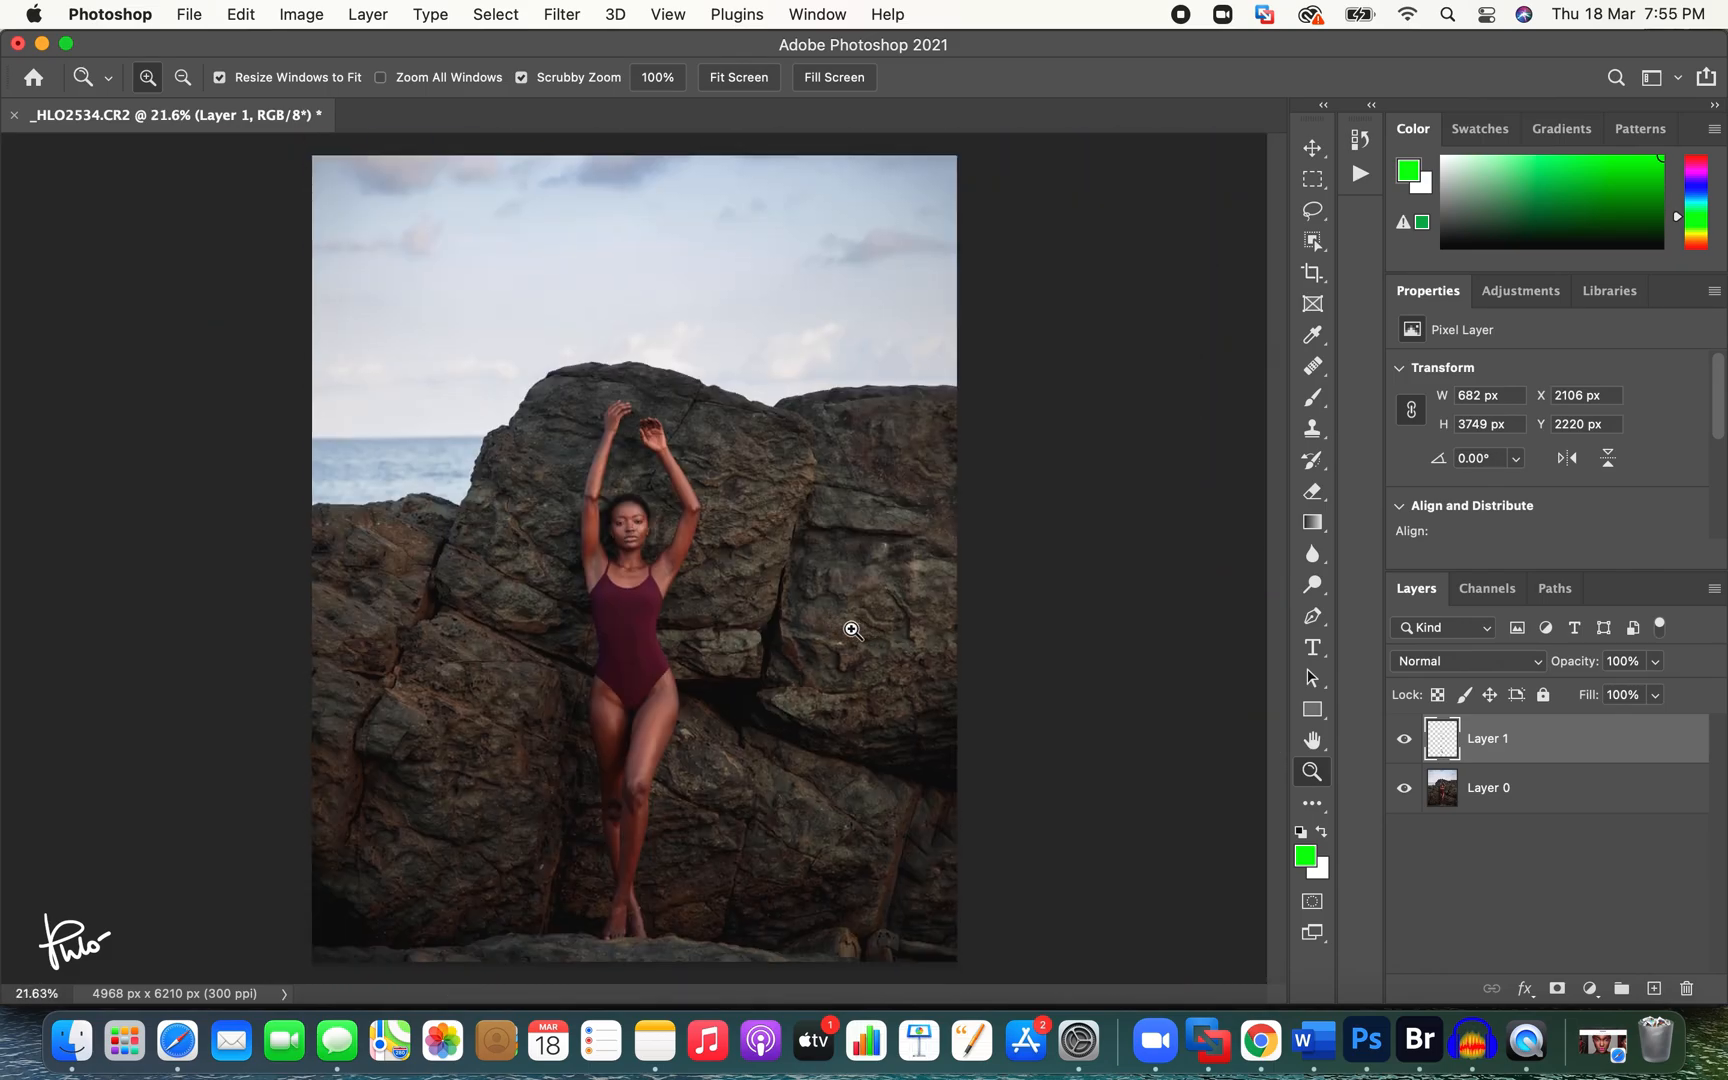
# Step: Run the Frequency 16 bit action with a Gaussian Blur radius of 2.1 pixels for the Low layer
pyautogui.click(1359, 174)
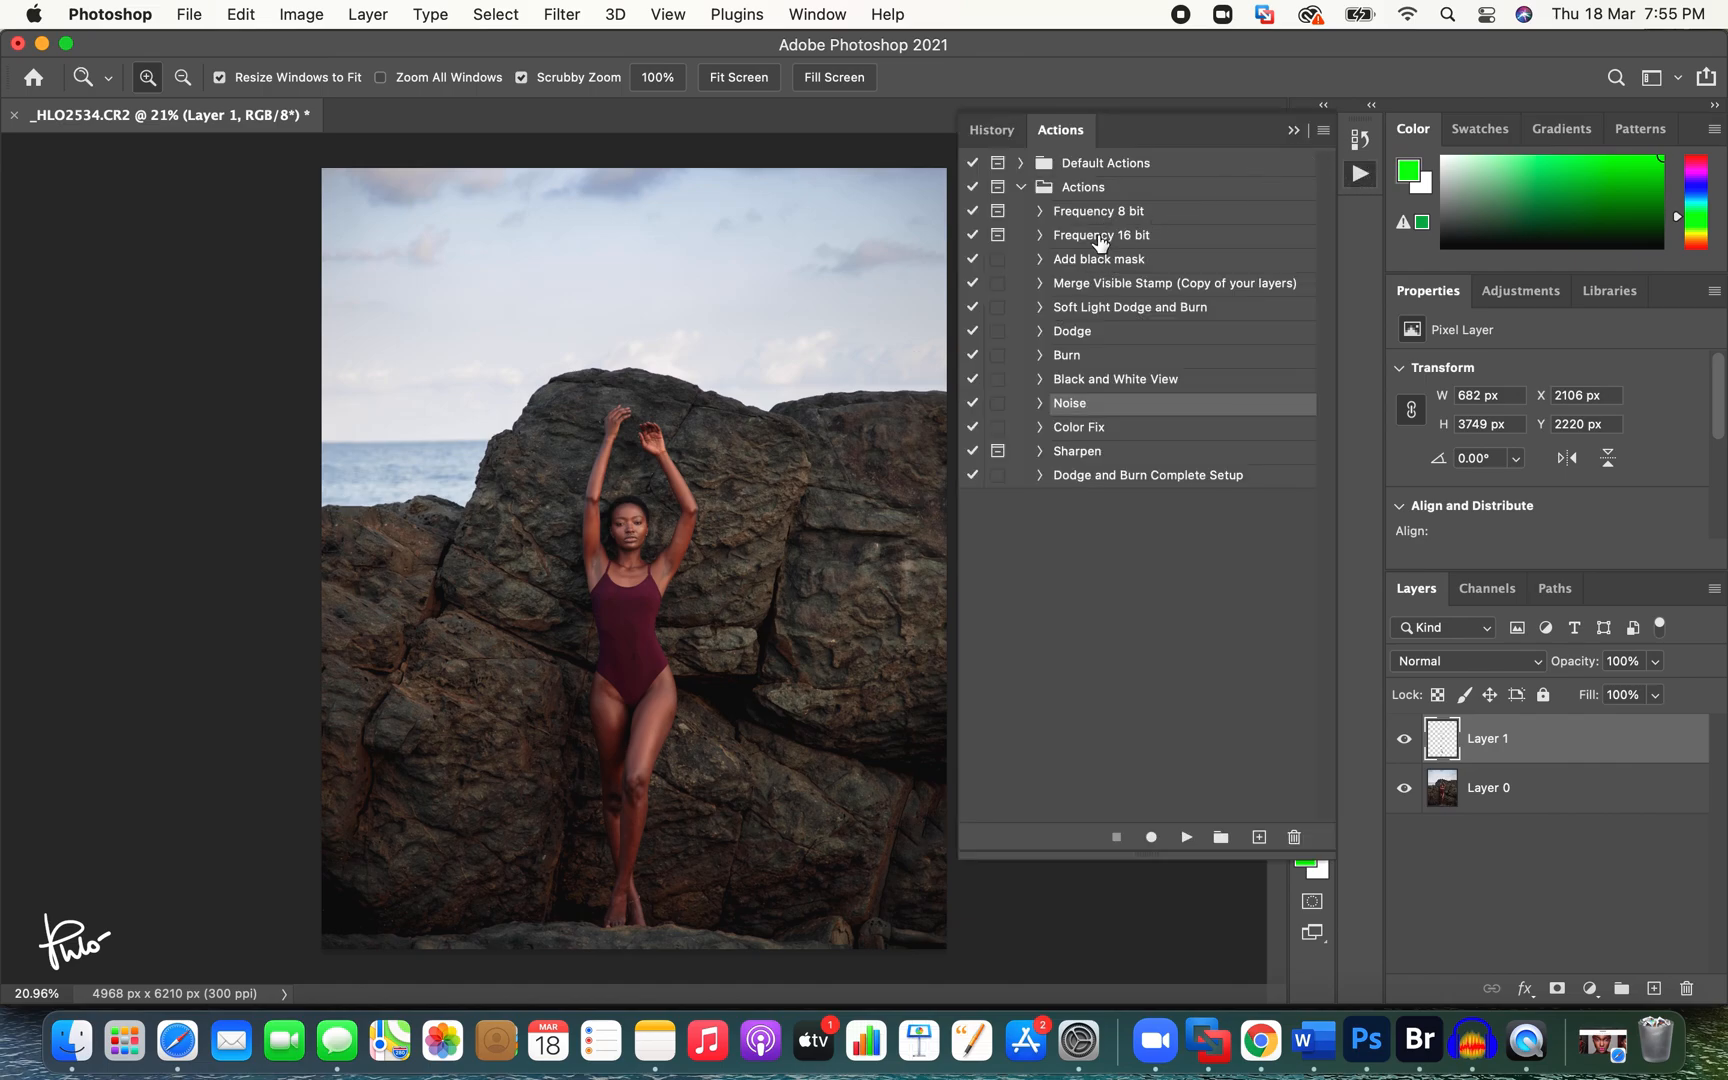
pyautogui.click(1101, 236)
pyautogui.click(1186, 837)
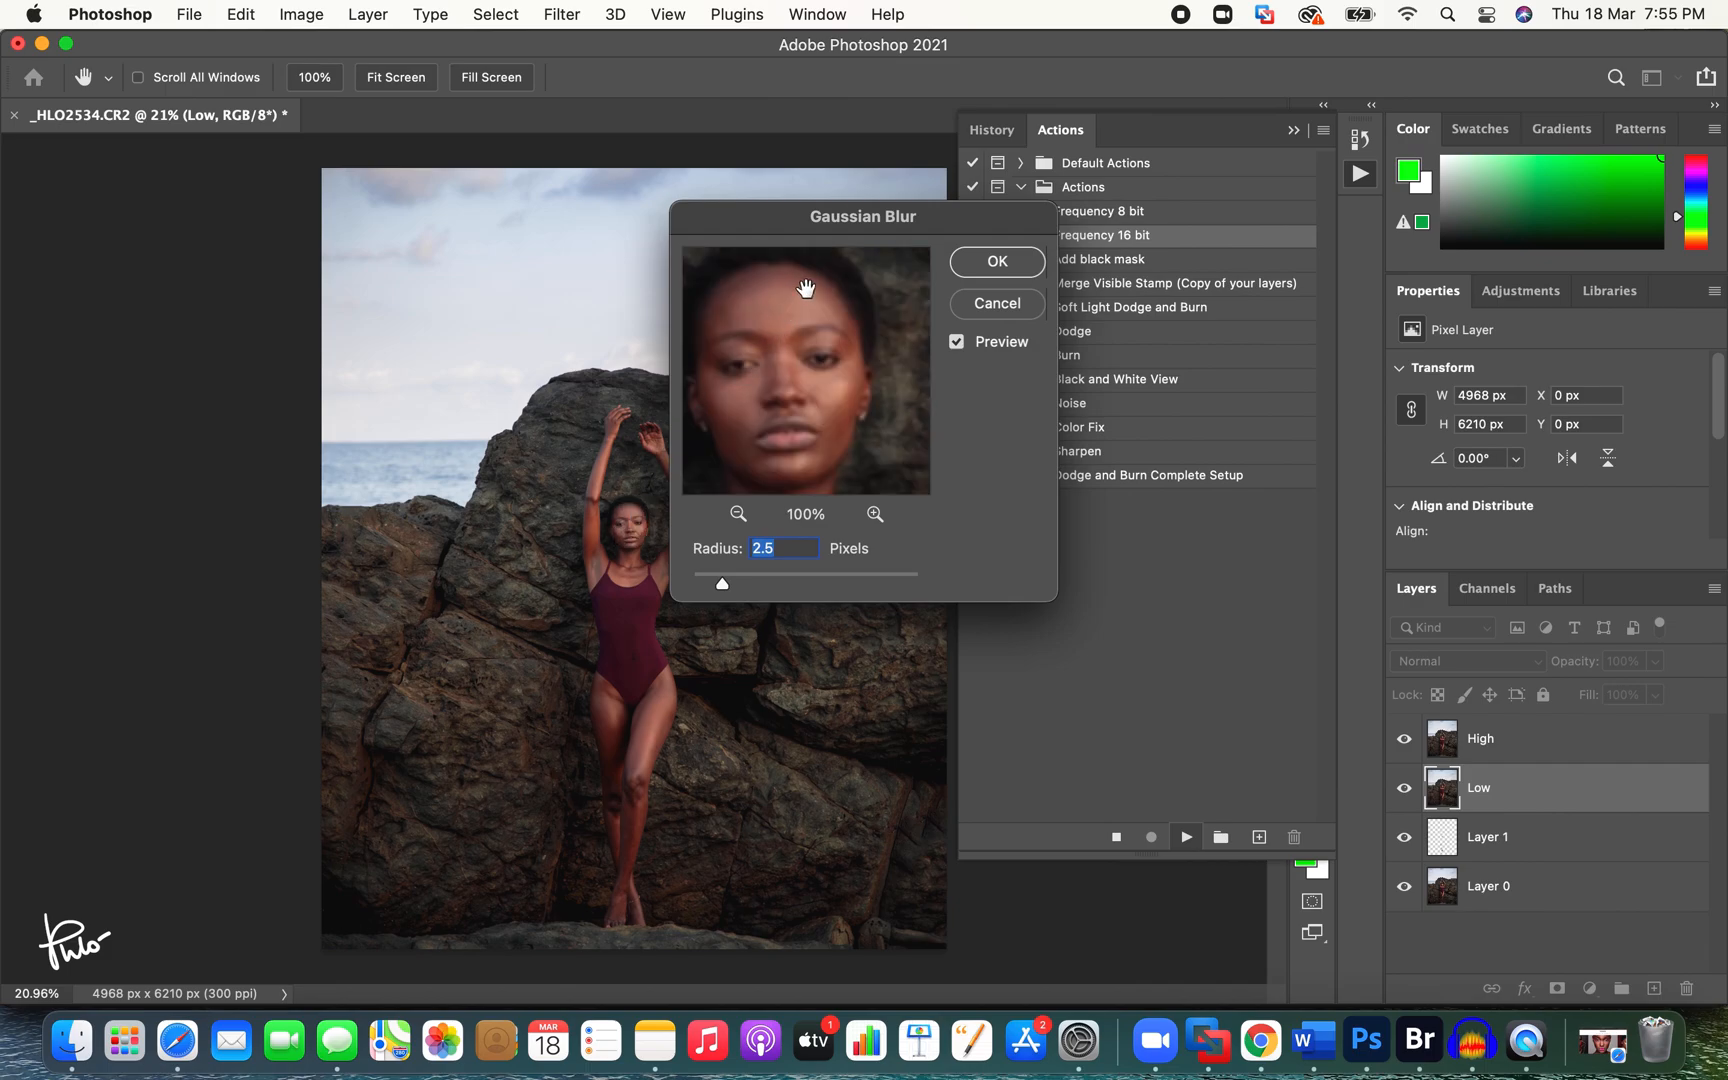
pyautogui.moveTo(805, 289); pyautogui.dragTo(831, 305)
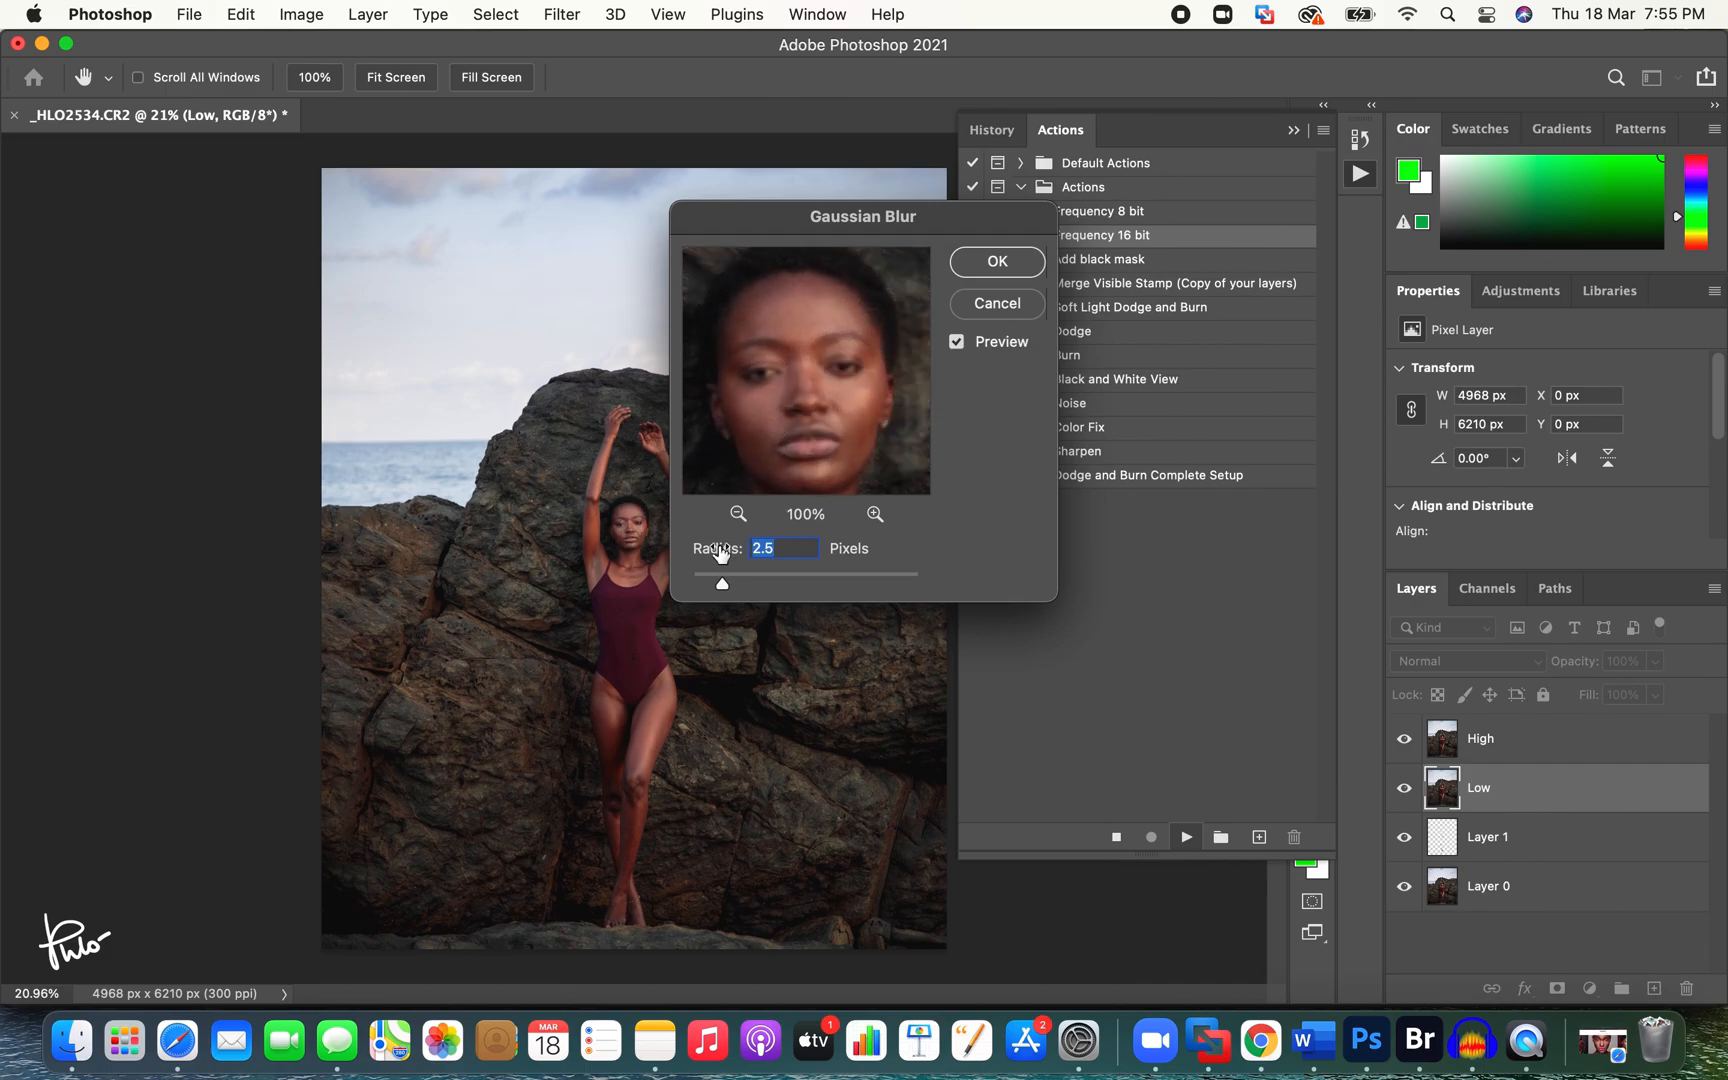
pyautogui.moveTo(723, 553); pyautogui.dragTo(718, 555)
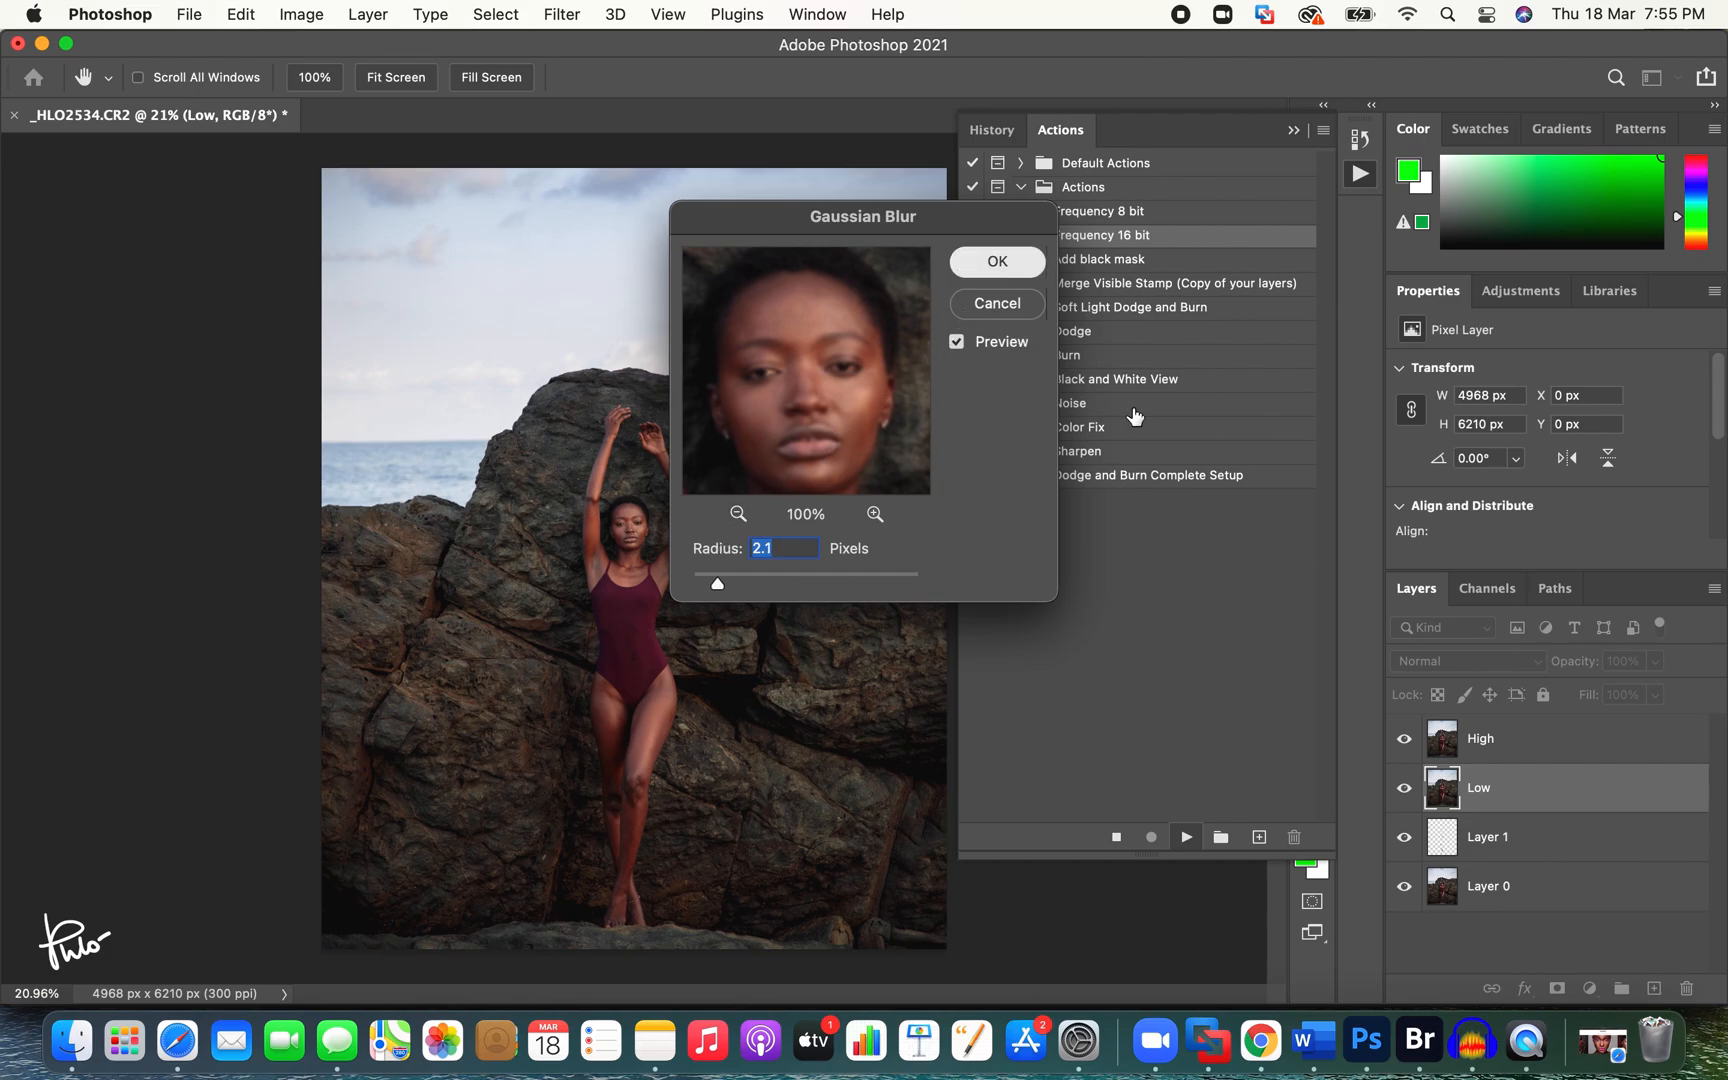
pyautogui.press('Return')
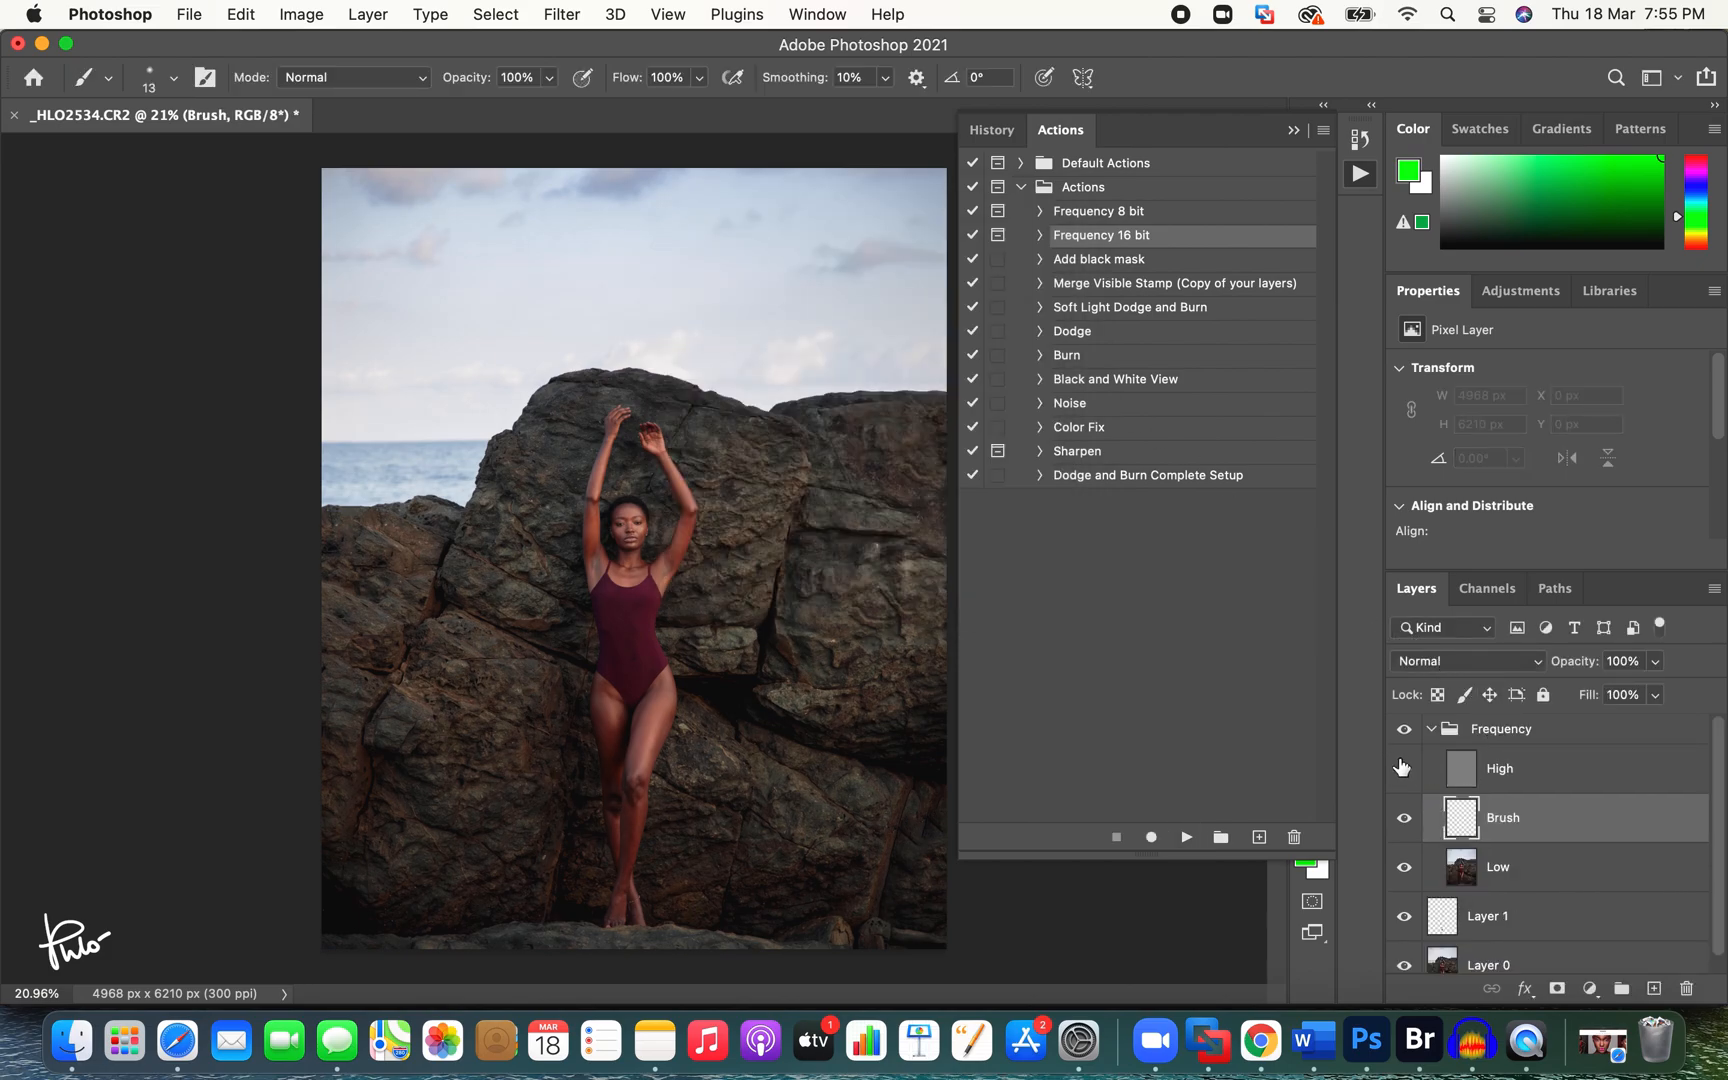
# Step: Duplicate the Low layer and activate the Mixer Brush with Wet 30%, Load 10%, Mix 22% and Flow 12%
pyautogui.click(1463, 872)
pyautogui.press('super+j')
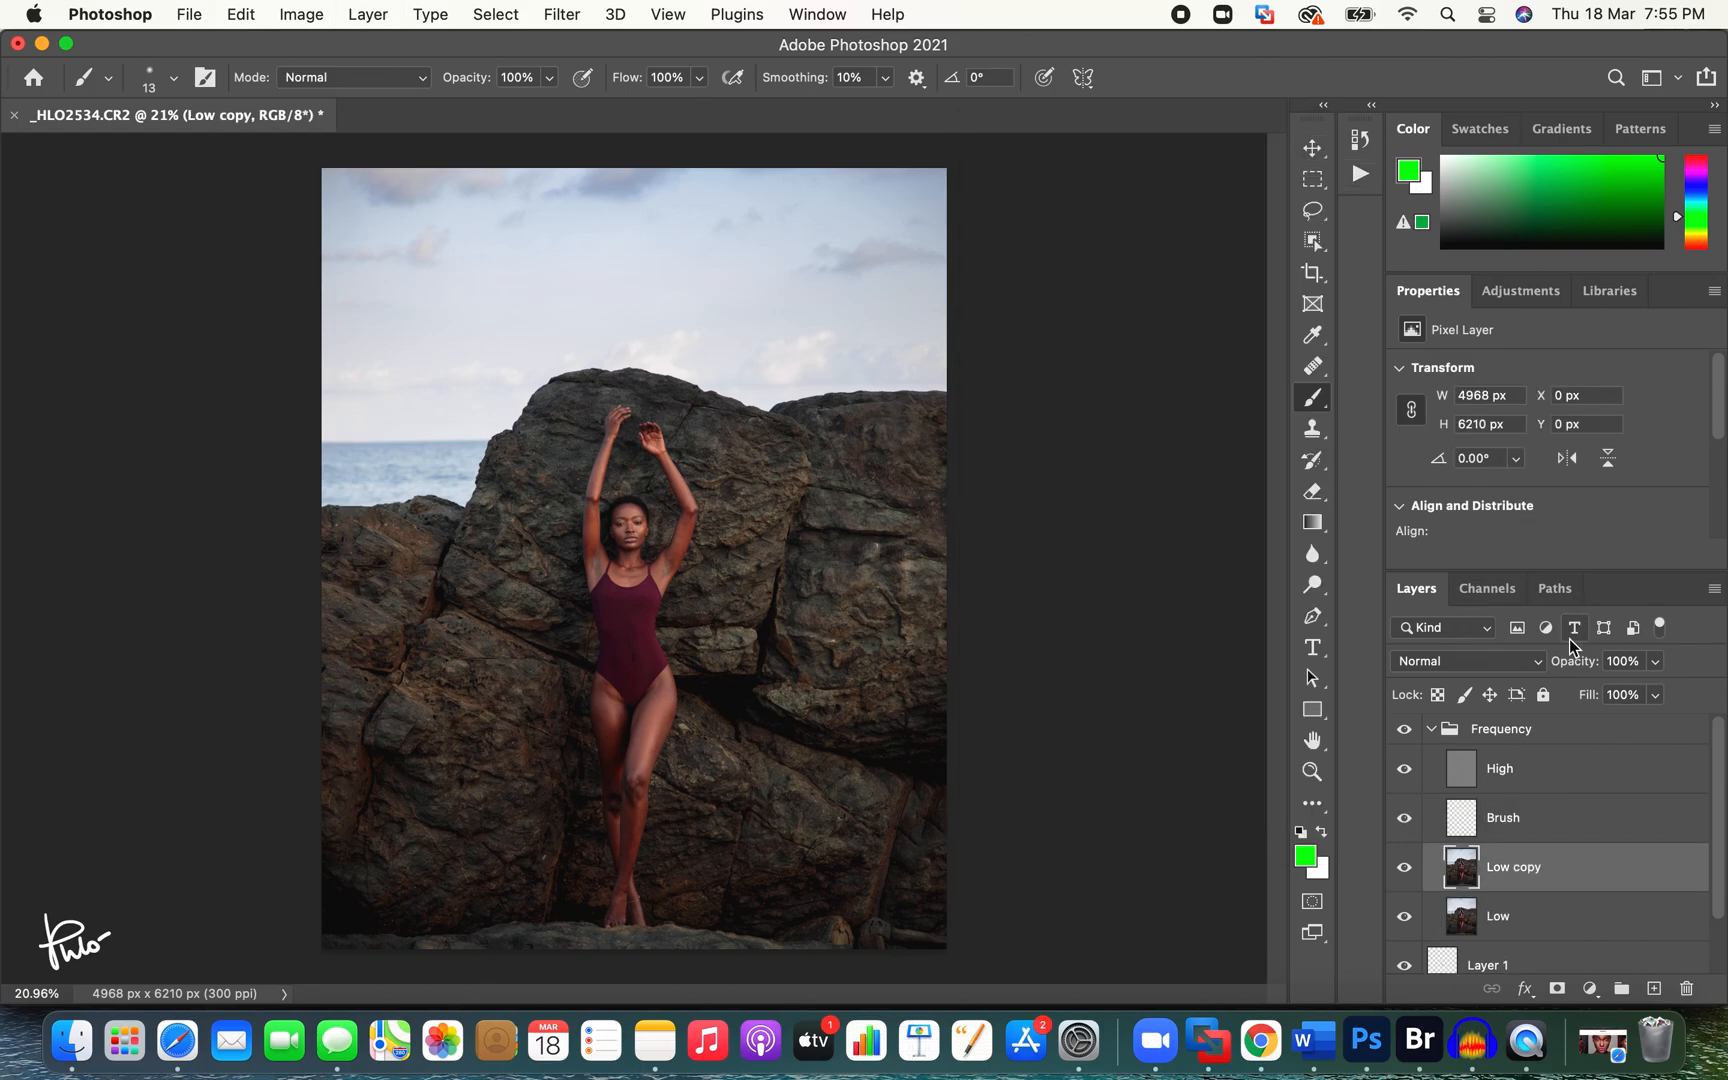
pyautogui.hotkey('shift', 'b')
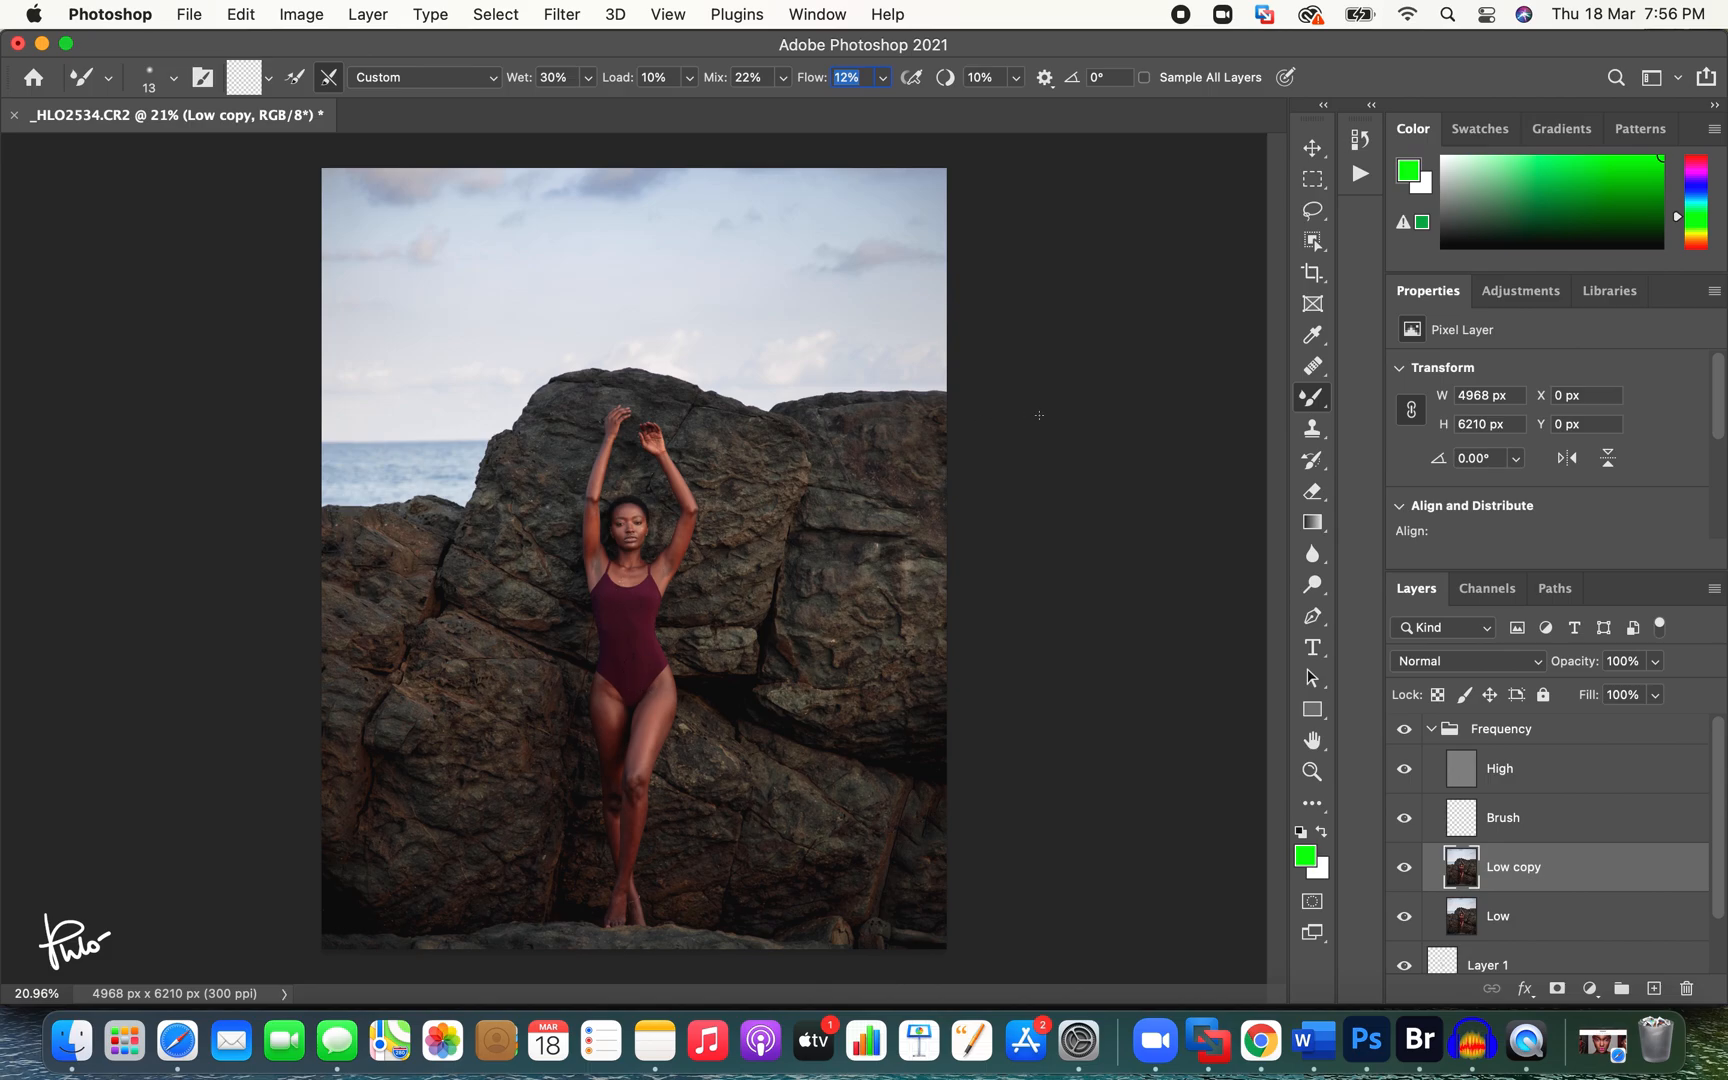
pyautogui.click(1312, 148)
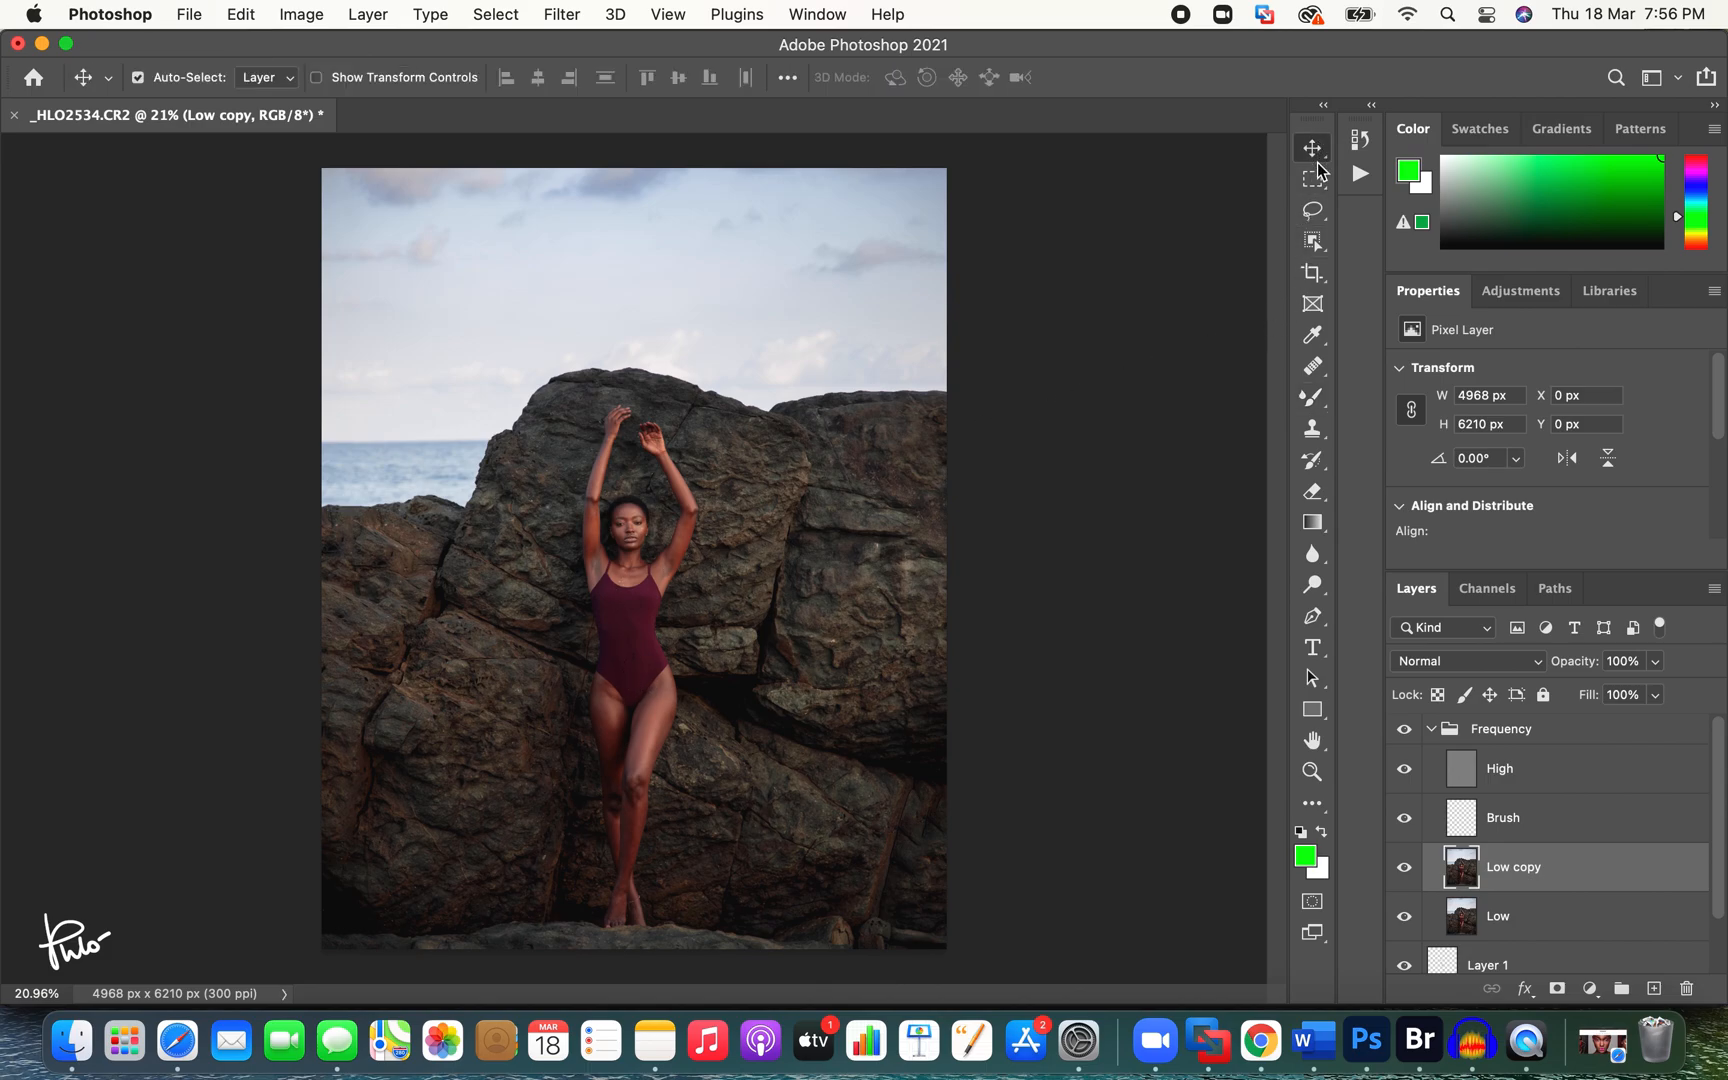
pyautogui.click(1307, 403)
# Step: Blend the skin tones on the face, arms and underarms on Low copy with a Mixer Brush of about 40 px
pyautogui.press('super+equal')
pyautogui.press('super+equal')
pyautogui.press('super+equal')
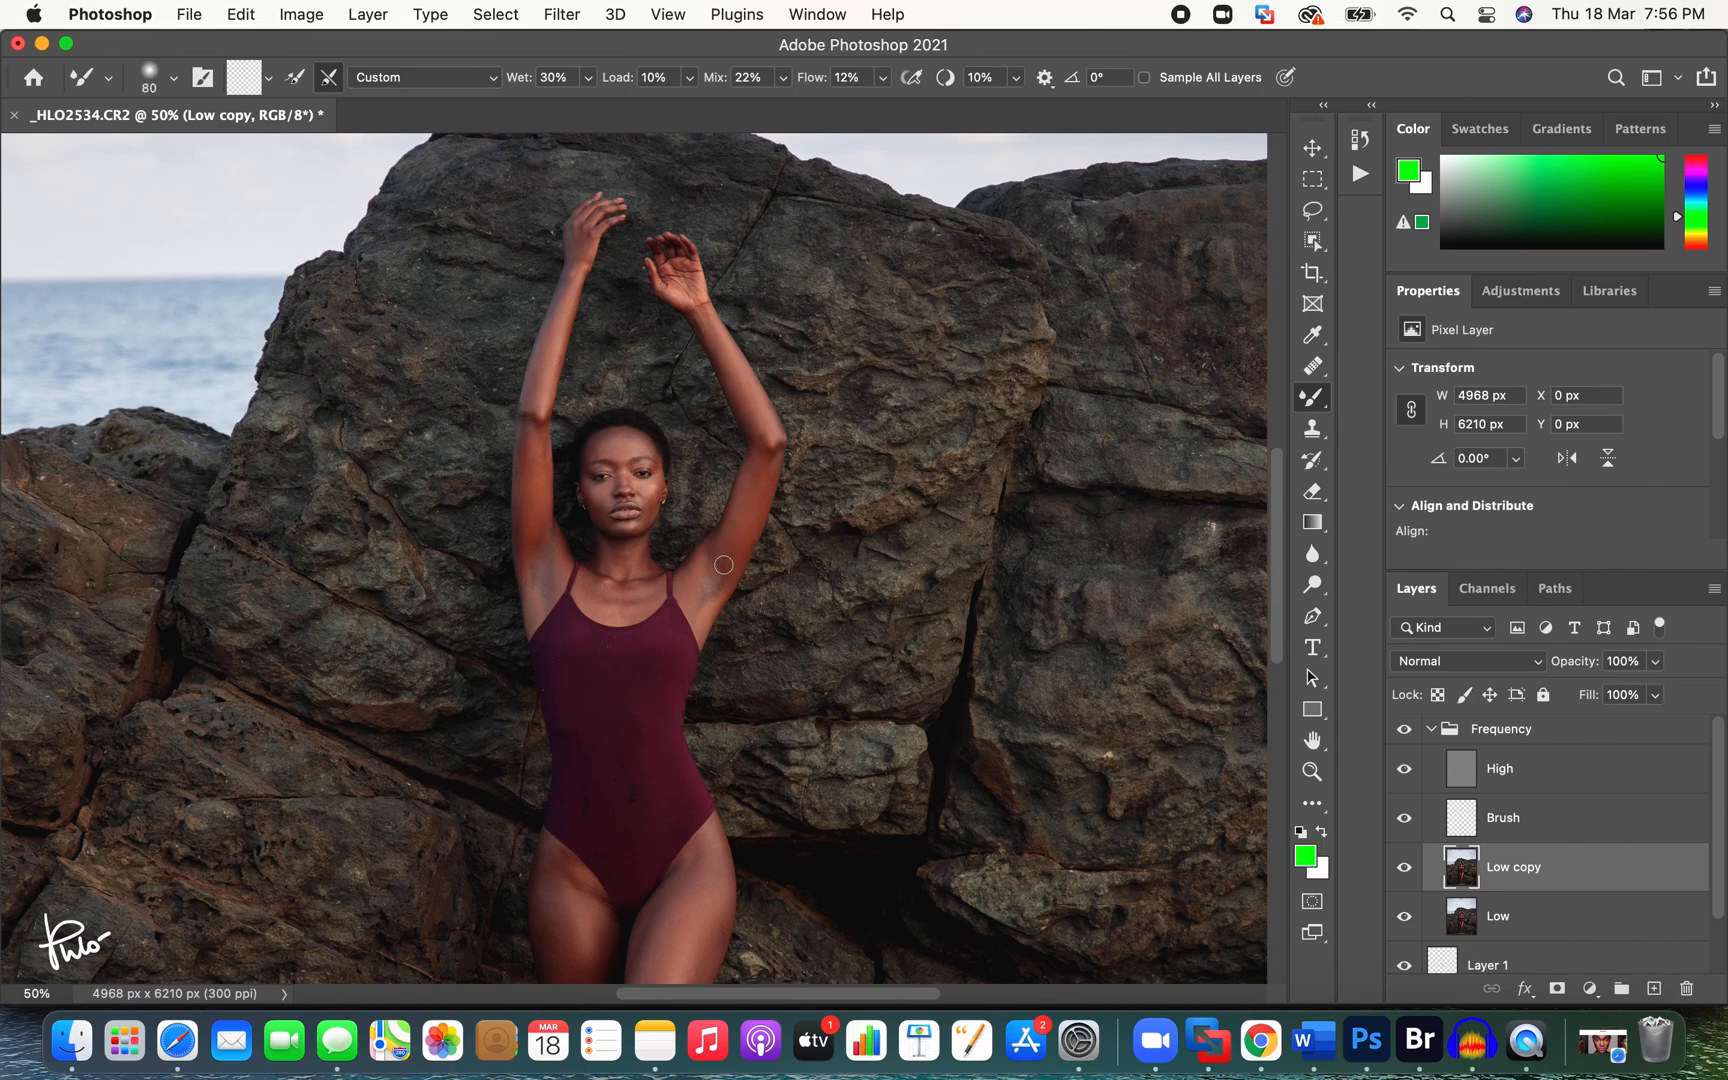
pyautogui.press('[')
pyautogui.press(']')
pyautogui.press('z')
pyautogui.moveTo(648, 403)
pyautogui.mouseDown()
pyautogui.moveTo(733, 405)
pyautogui.moveTo(776, 489)
pyautogui.mouseUp()
pyautogui.press('b')
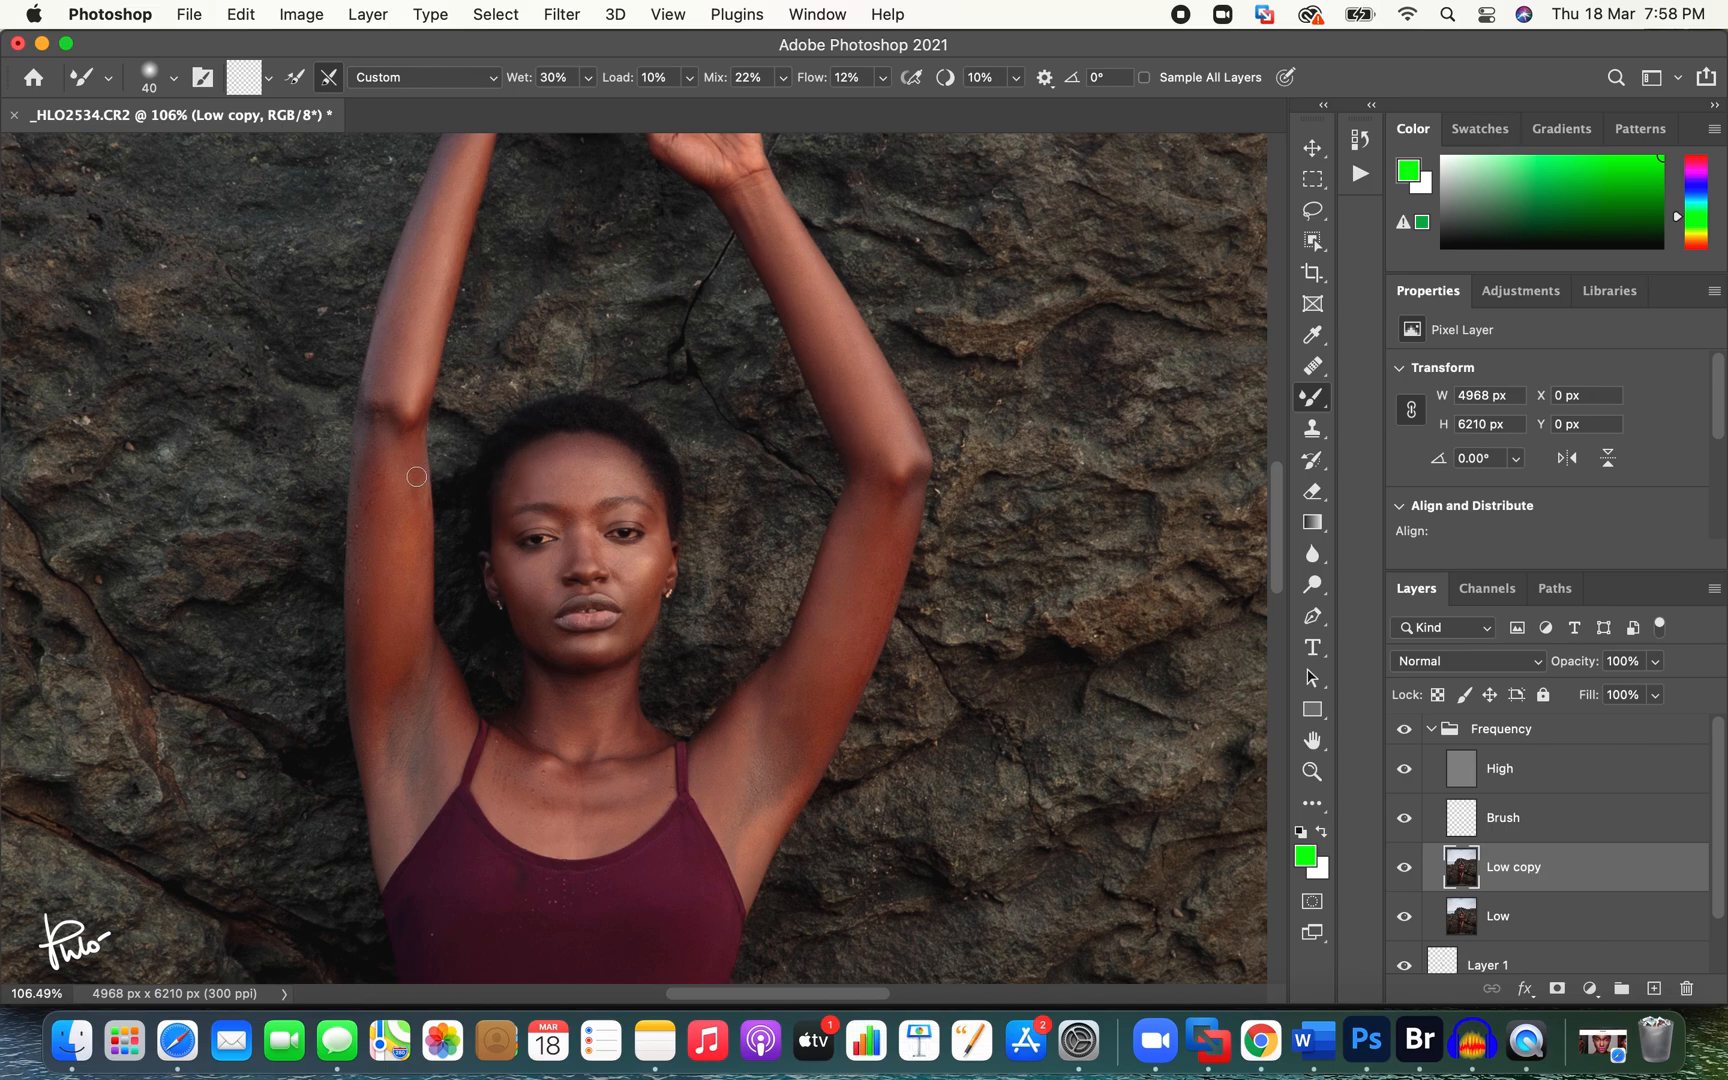
# Step: Smooth the tones of the chest and swimsuit torso on Low copy, enlarging the Mixer Brush from 50 to 90 px
pyautogui.press(']')
pyautogui.scroll(-3, 664, 688)
pyautogui.scroll(-8, 665, 691)
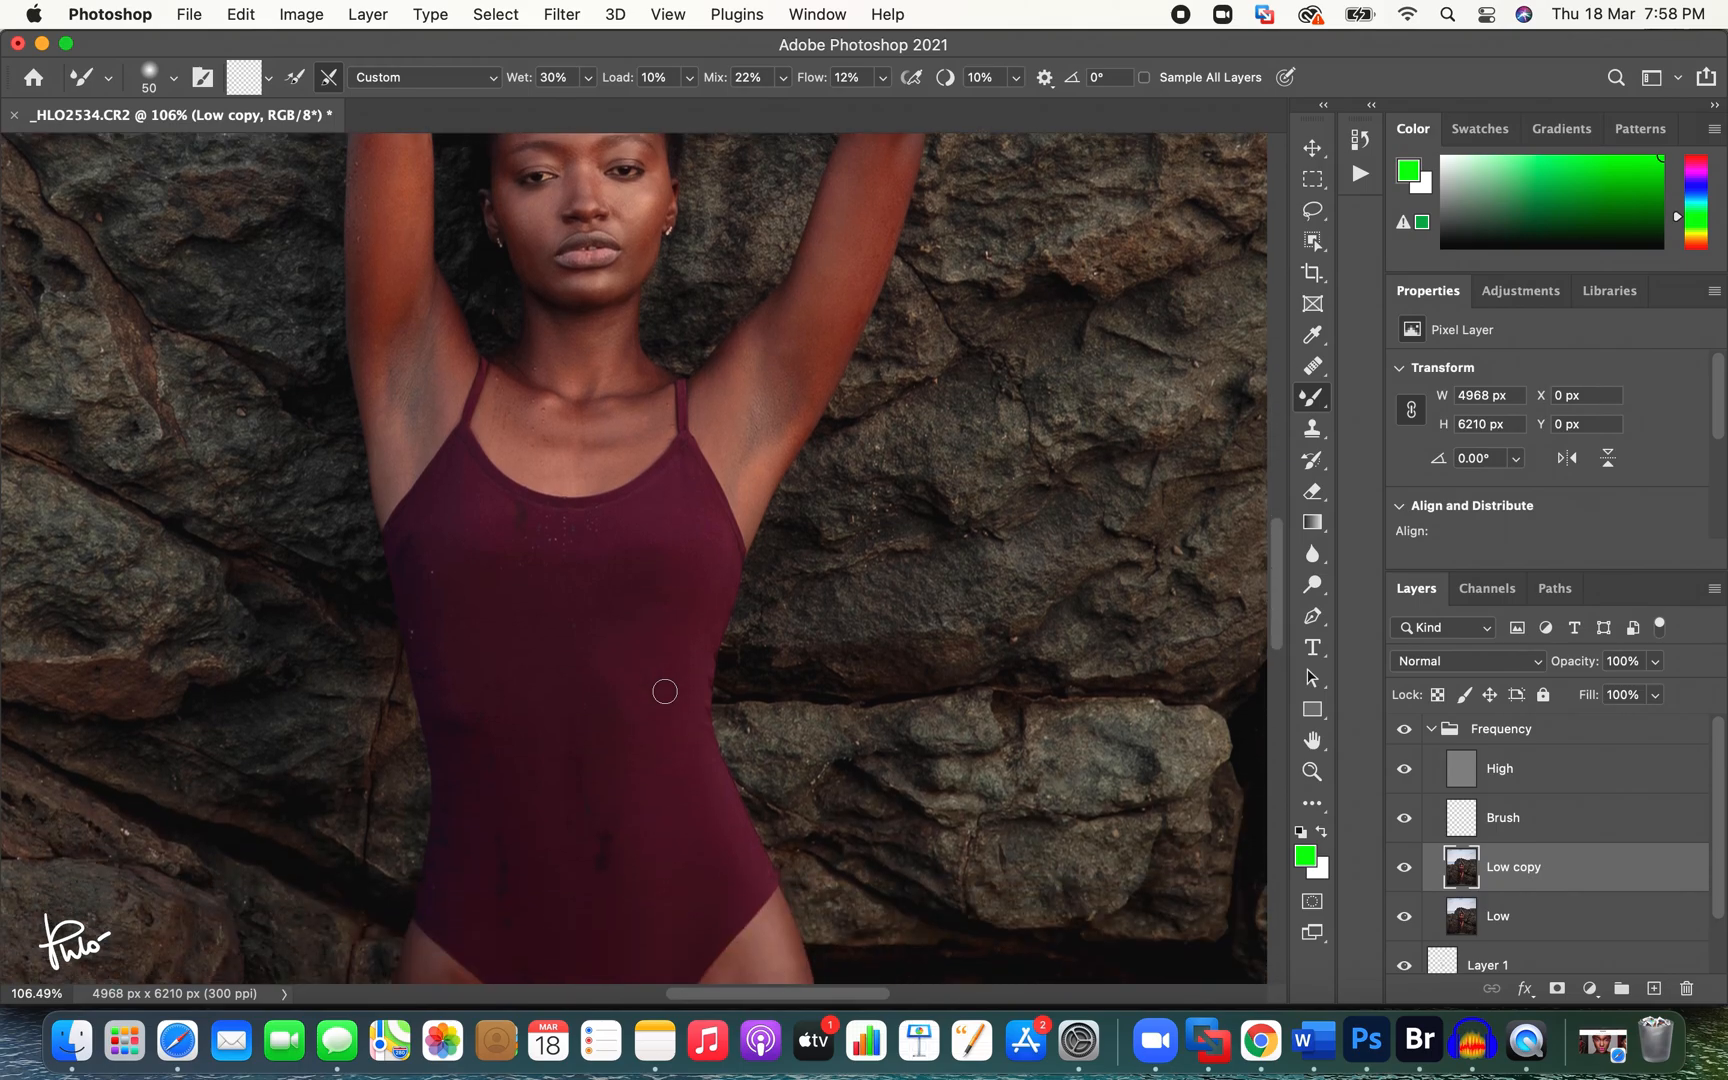
pyautogui.press(']')
pyautogui.press(']')
pyautogui.press(']')
pyautogui.press(']')
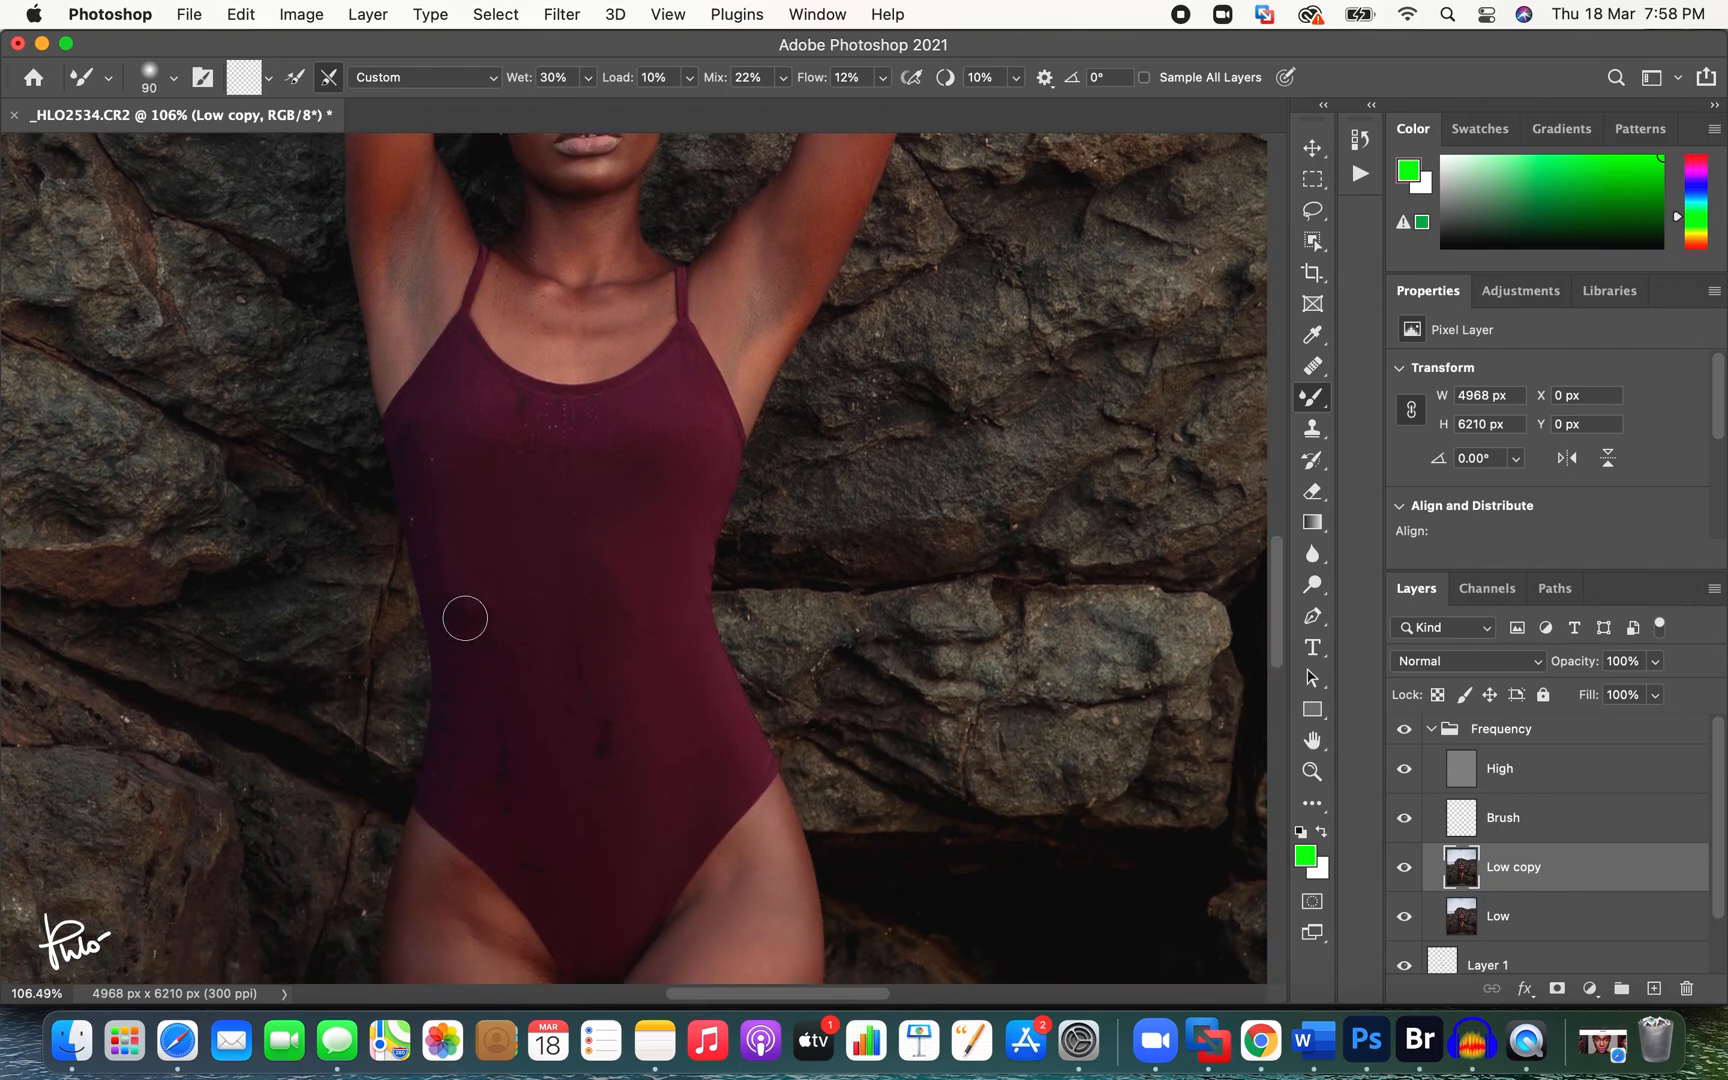
# Step: Blend the skin tones of the hips and thighs on Low copy with a 100 px Mixer Brush
pyautogui.scroll(-3, 590, 686)
pyautogui.scroll(-3, 563, 725)
pyautogui.press('[')
pyautogui.press(']')
pyautogui.press(']')
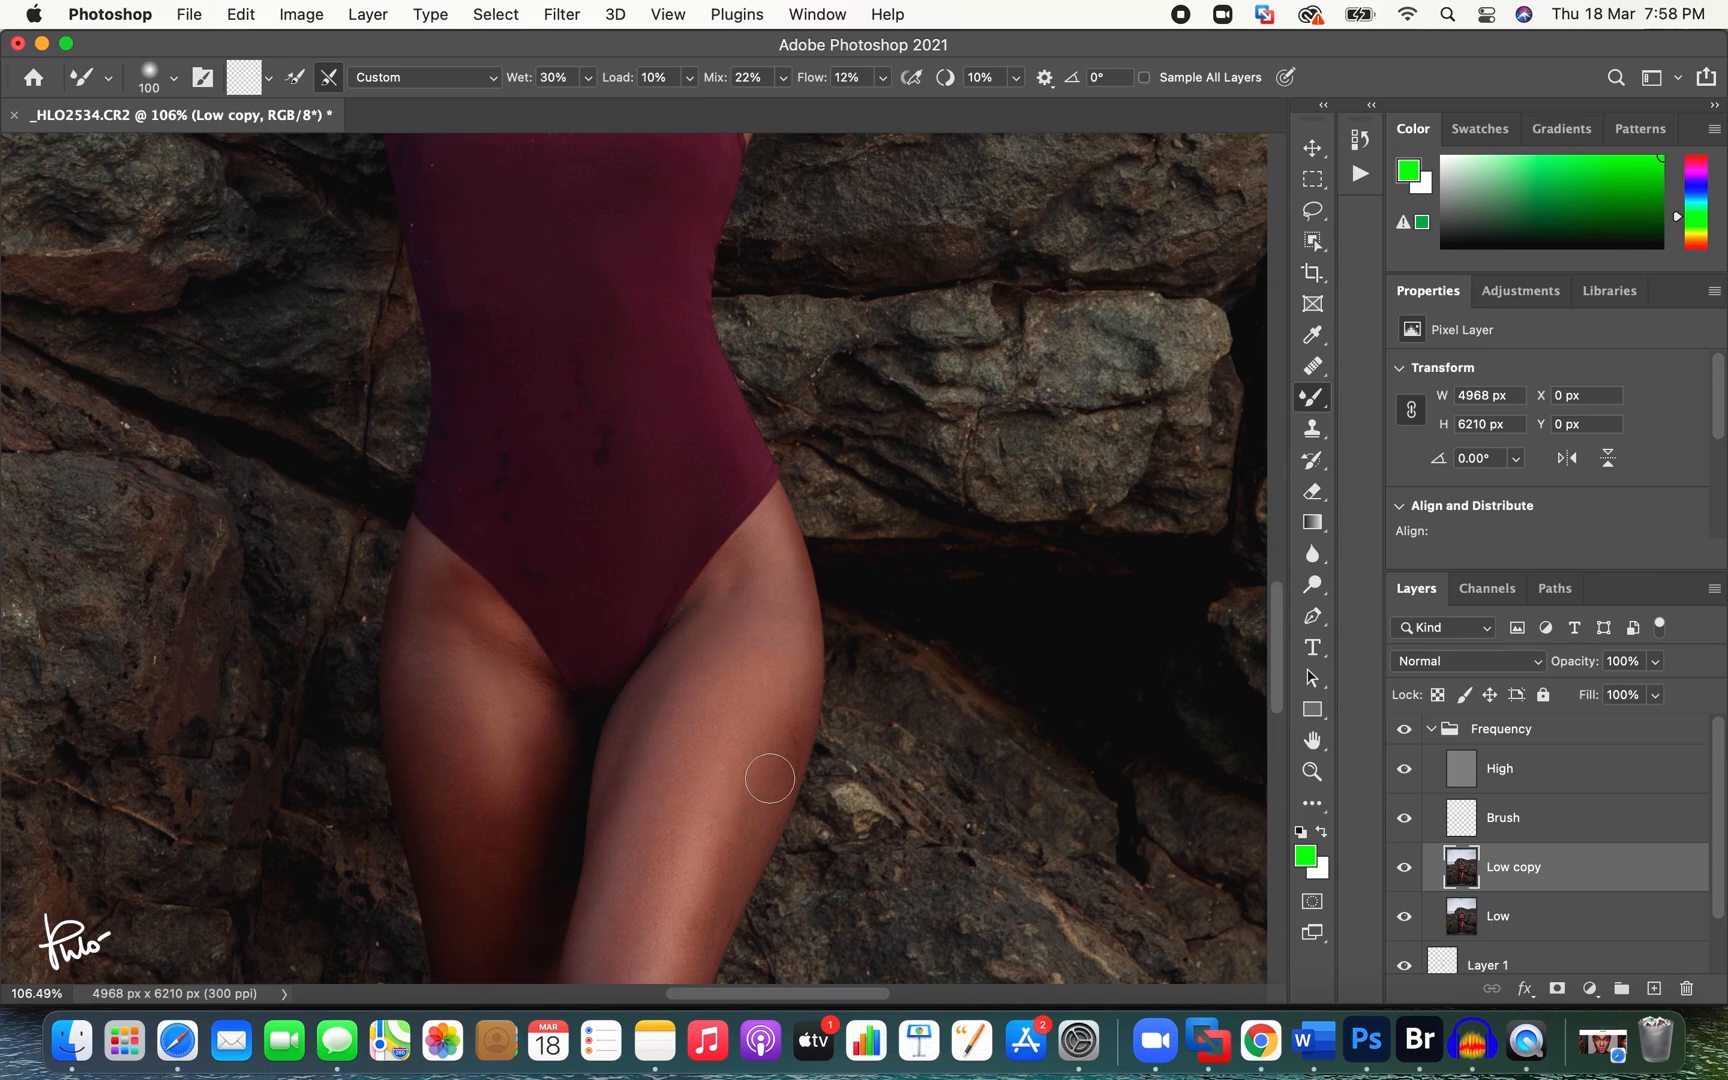
pyautogui.scroll(-5, 737, 551)
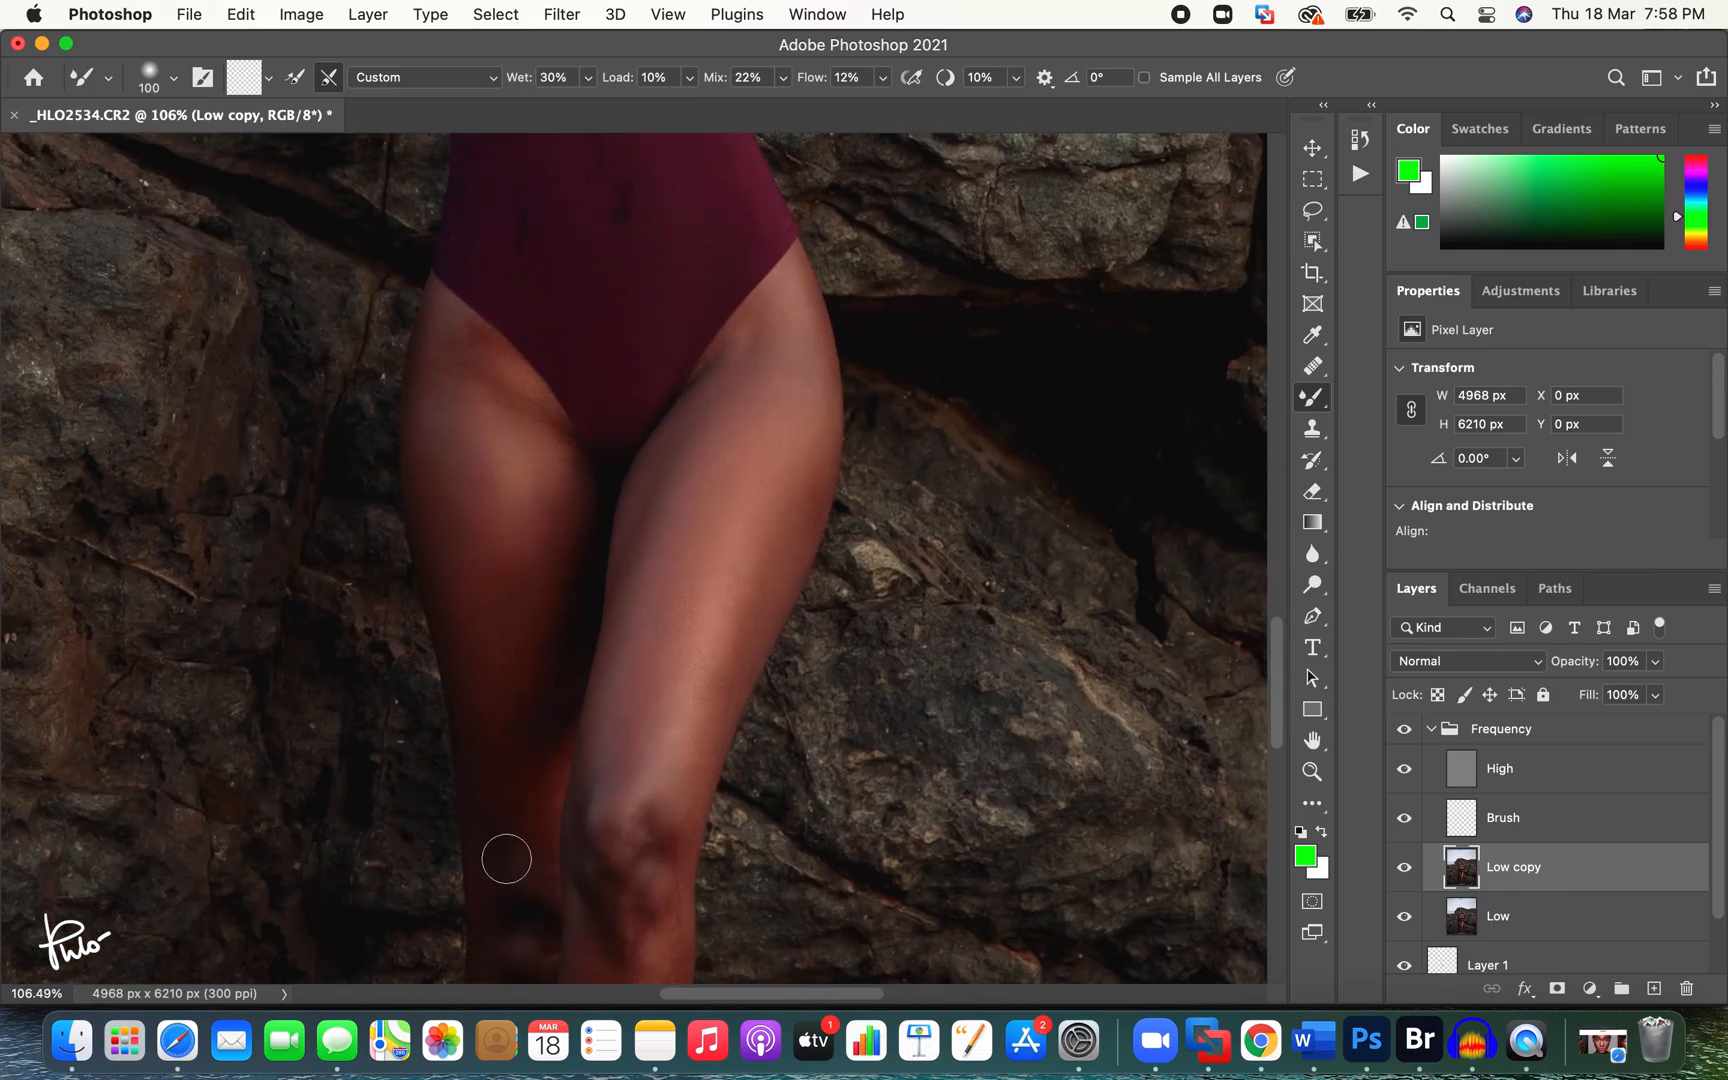
# Step: Blend the skin tones of the knees, shins and ankles on Low copy with a Mixer Brush of 70 to 60 px
pyautogui.scroll(-6, 520, 780)
pyautogui.press('[')
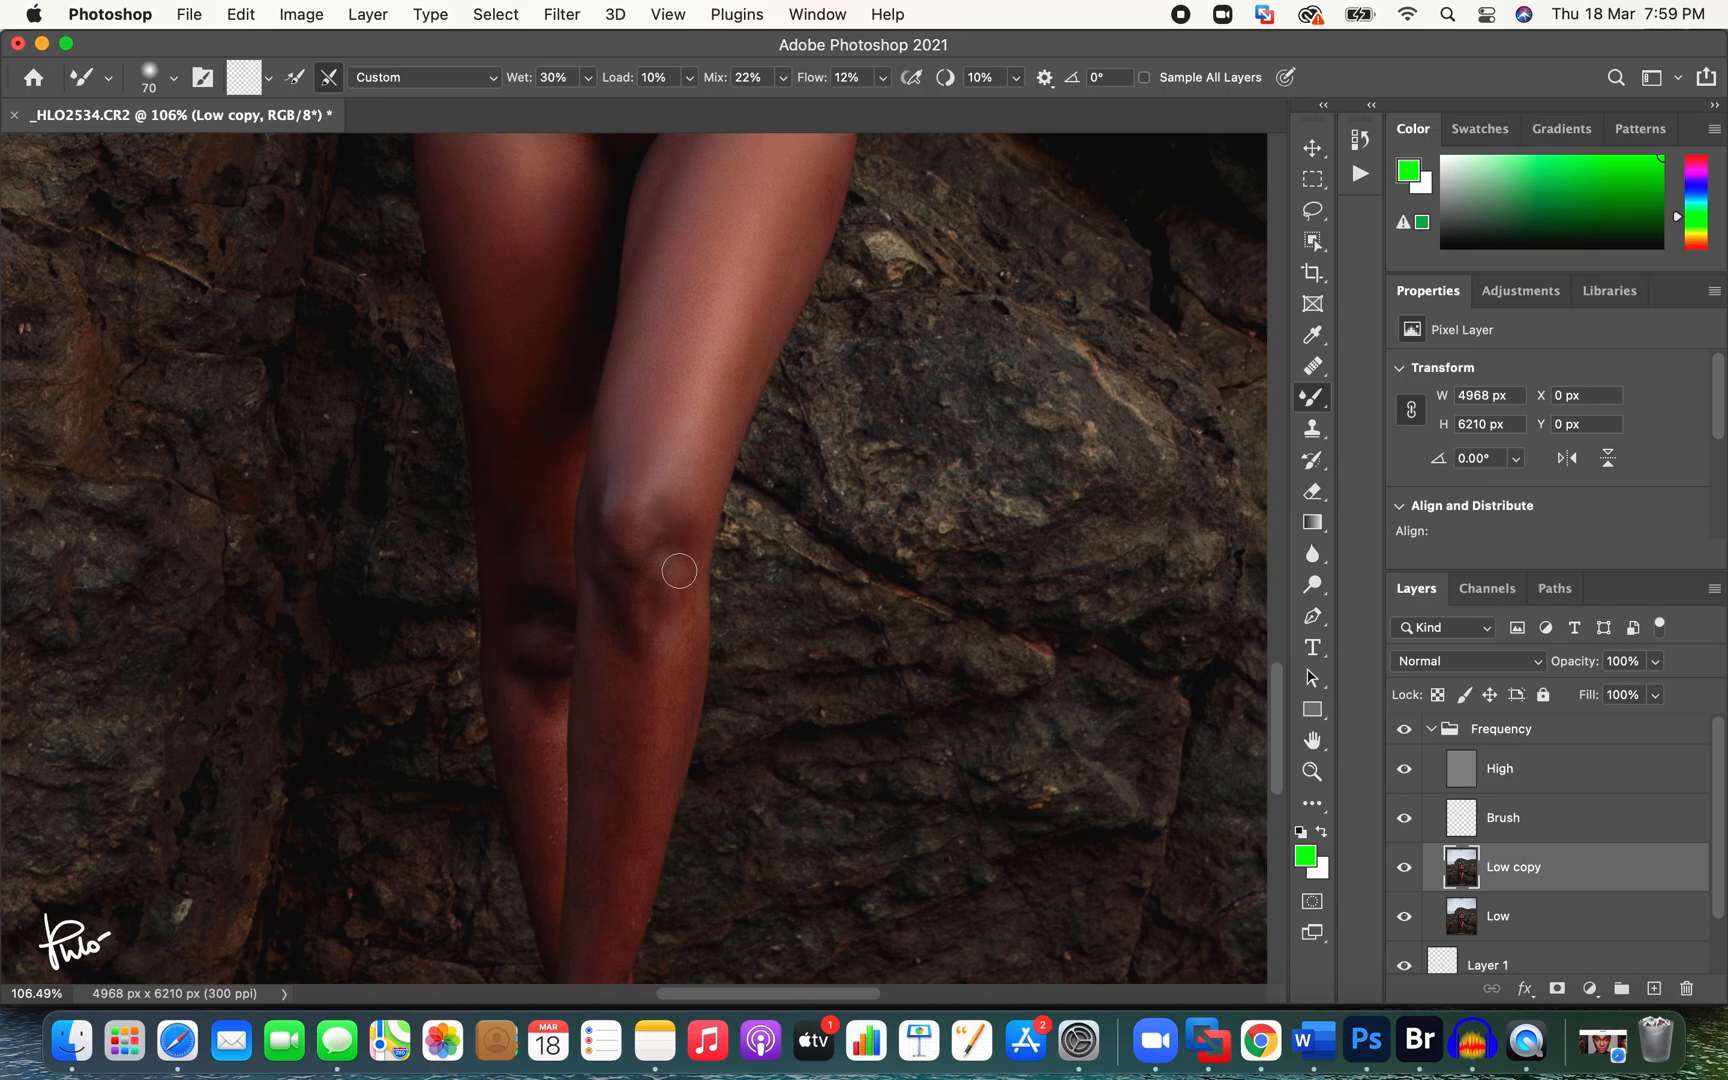
pyautogui.scroll(-4, 721, 405)
pyautogui.press('[')
pyautogui.press('[')
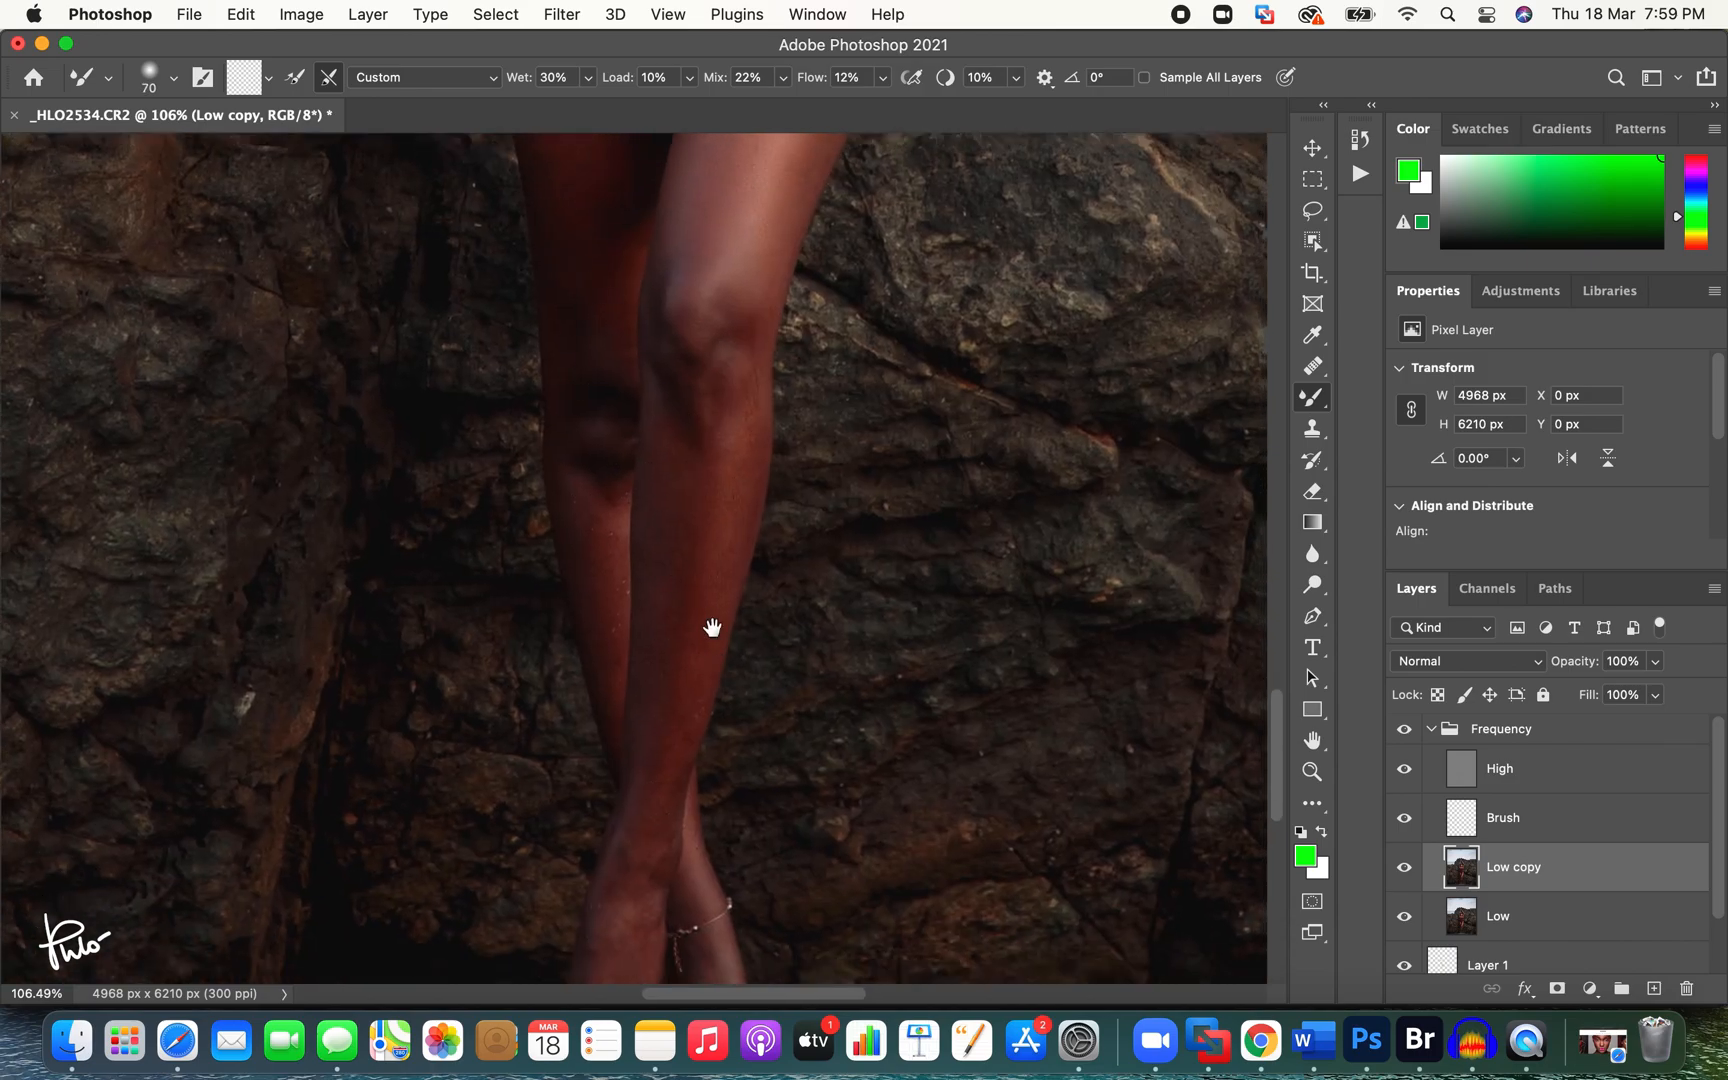
pyautogui.scroll(-4, 714, 625)
pyautogui.press('[')
pyautogui.press('[')
pyautogui.press(']')
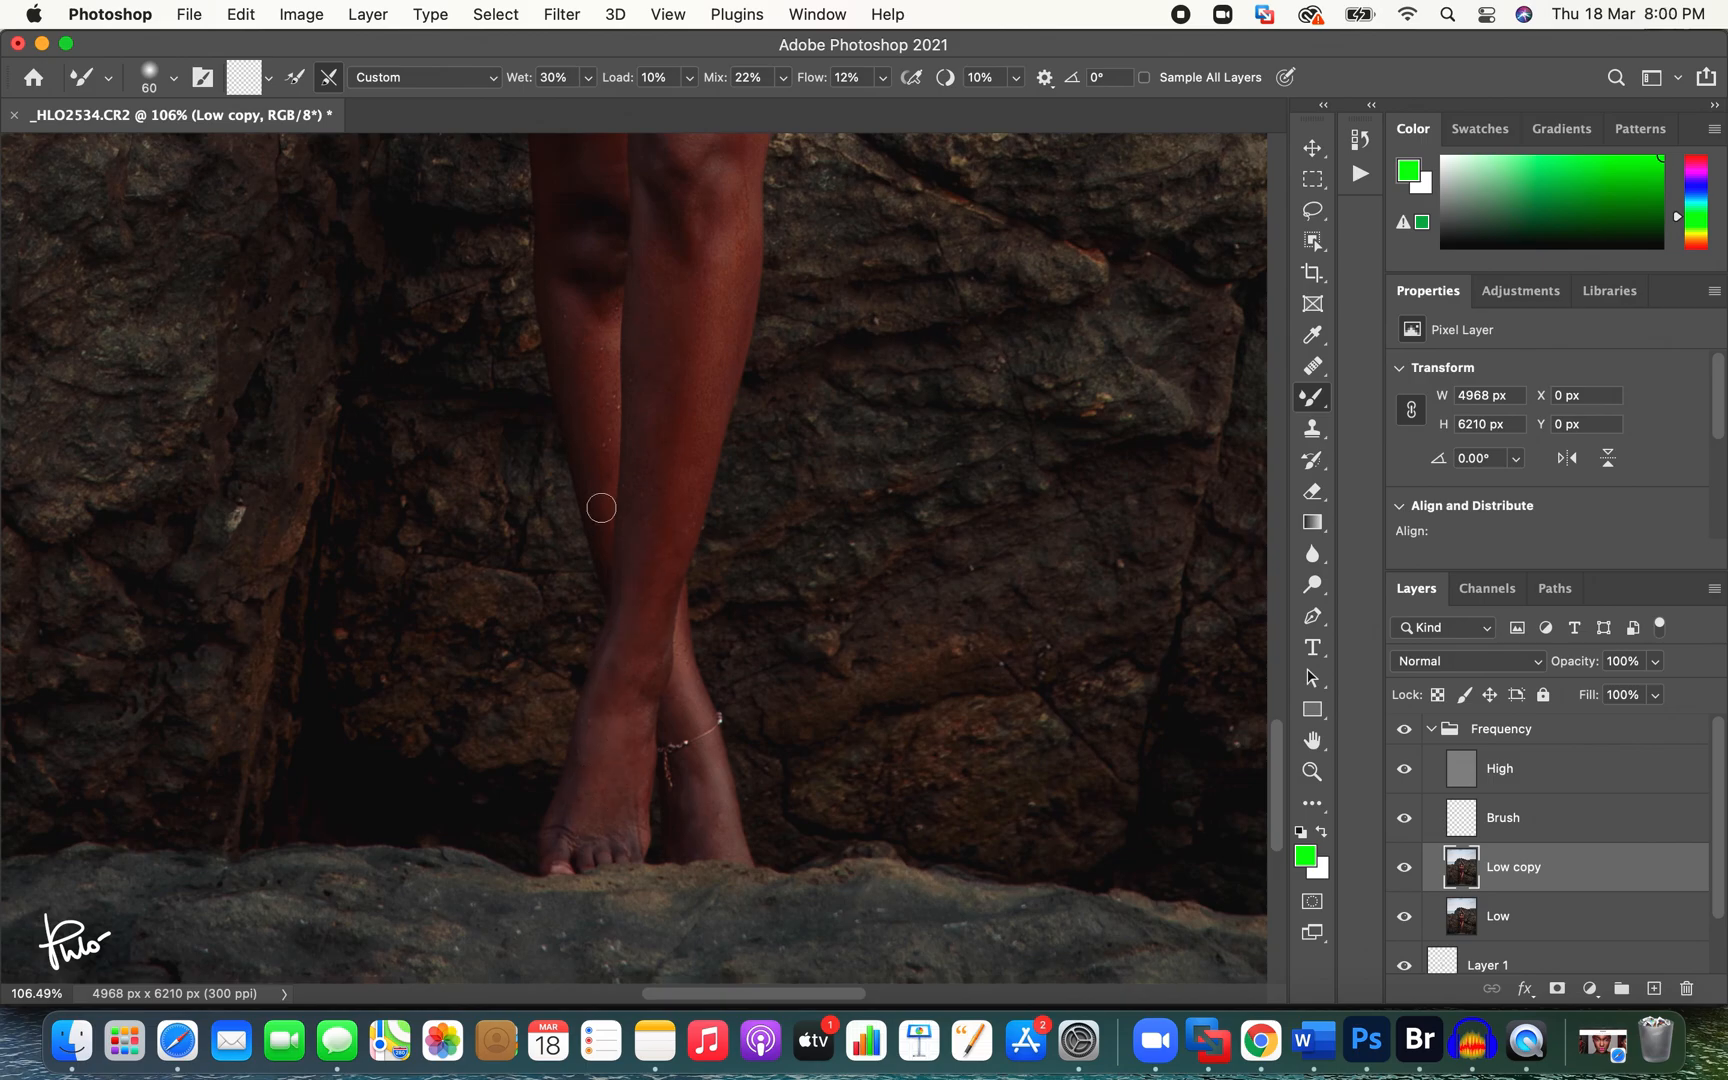
# Step: Compare the whole picture with and without the Frequency group
pyautogui.press('z')
pyautogui.moveTo(820, 428); pyautogui.dragTo(679, 630)
pyautogui.click(1403, 731)
pyautogui.click(1405, 732)
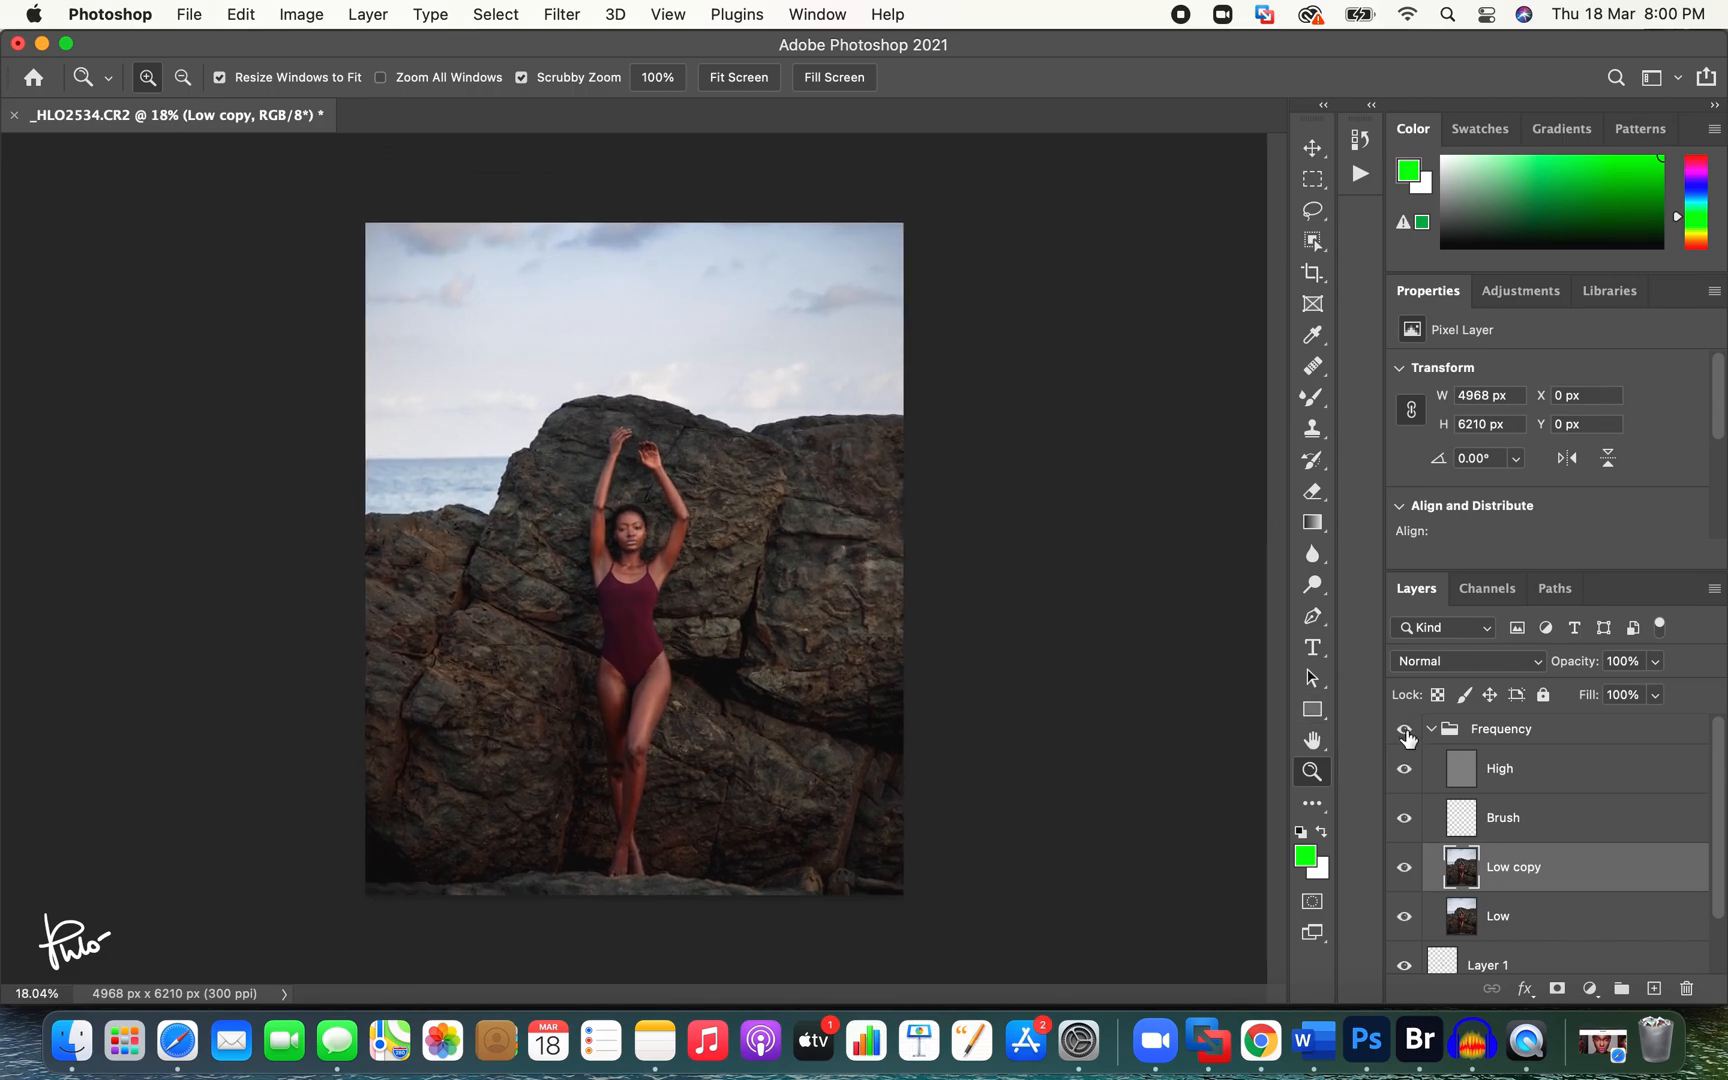
# Step: Check the full-figure retouch again by hiding and showing the Frequency group twice
pyautogui.click(1405, 731)
pyautogui.click(1405, 731)
pyautogui.click(1405, 731)
pyautogui.click(1405, 731)
# Step: Clone clean skin texture over the picture-left armpit on the High layer with a 43 px Clone Stamp sampling Current Layer
pyautogui.moveTo(652, 541); pyautogui.dragTo(780, 520)
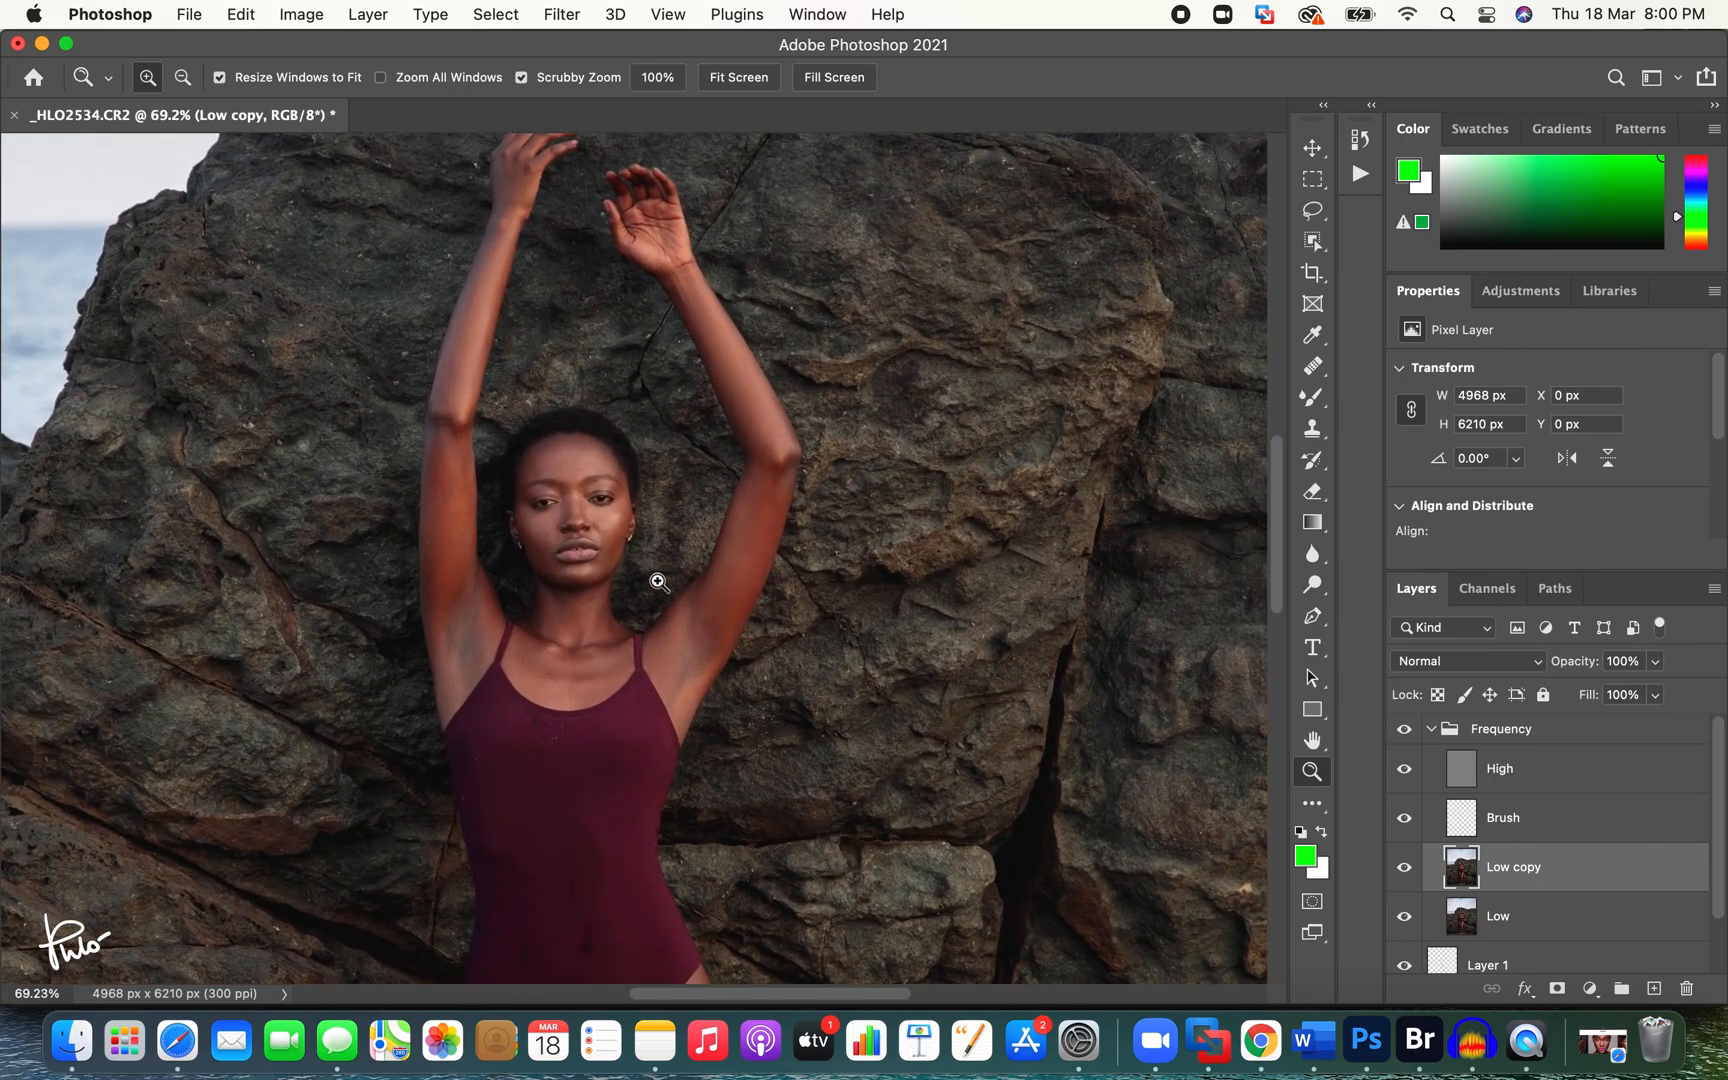
pyautogui.moveTo(485, 654); pyautogui.dragTo(553, 640)
pyautogui.click(1455, 777)
pyautogui.press('s')
pyautogui.moveTo(592, 556)
pyautogui.mouseDown()
pyautogui.moveTo(464, 562)
pyautogui.moveTo(400, 588)
pyautogui.mouseUp()
pyautogui.click(1000, 77)
pyautogui.click(1006, 56)
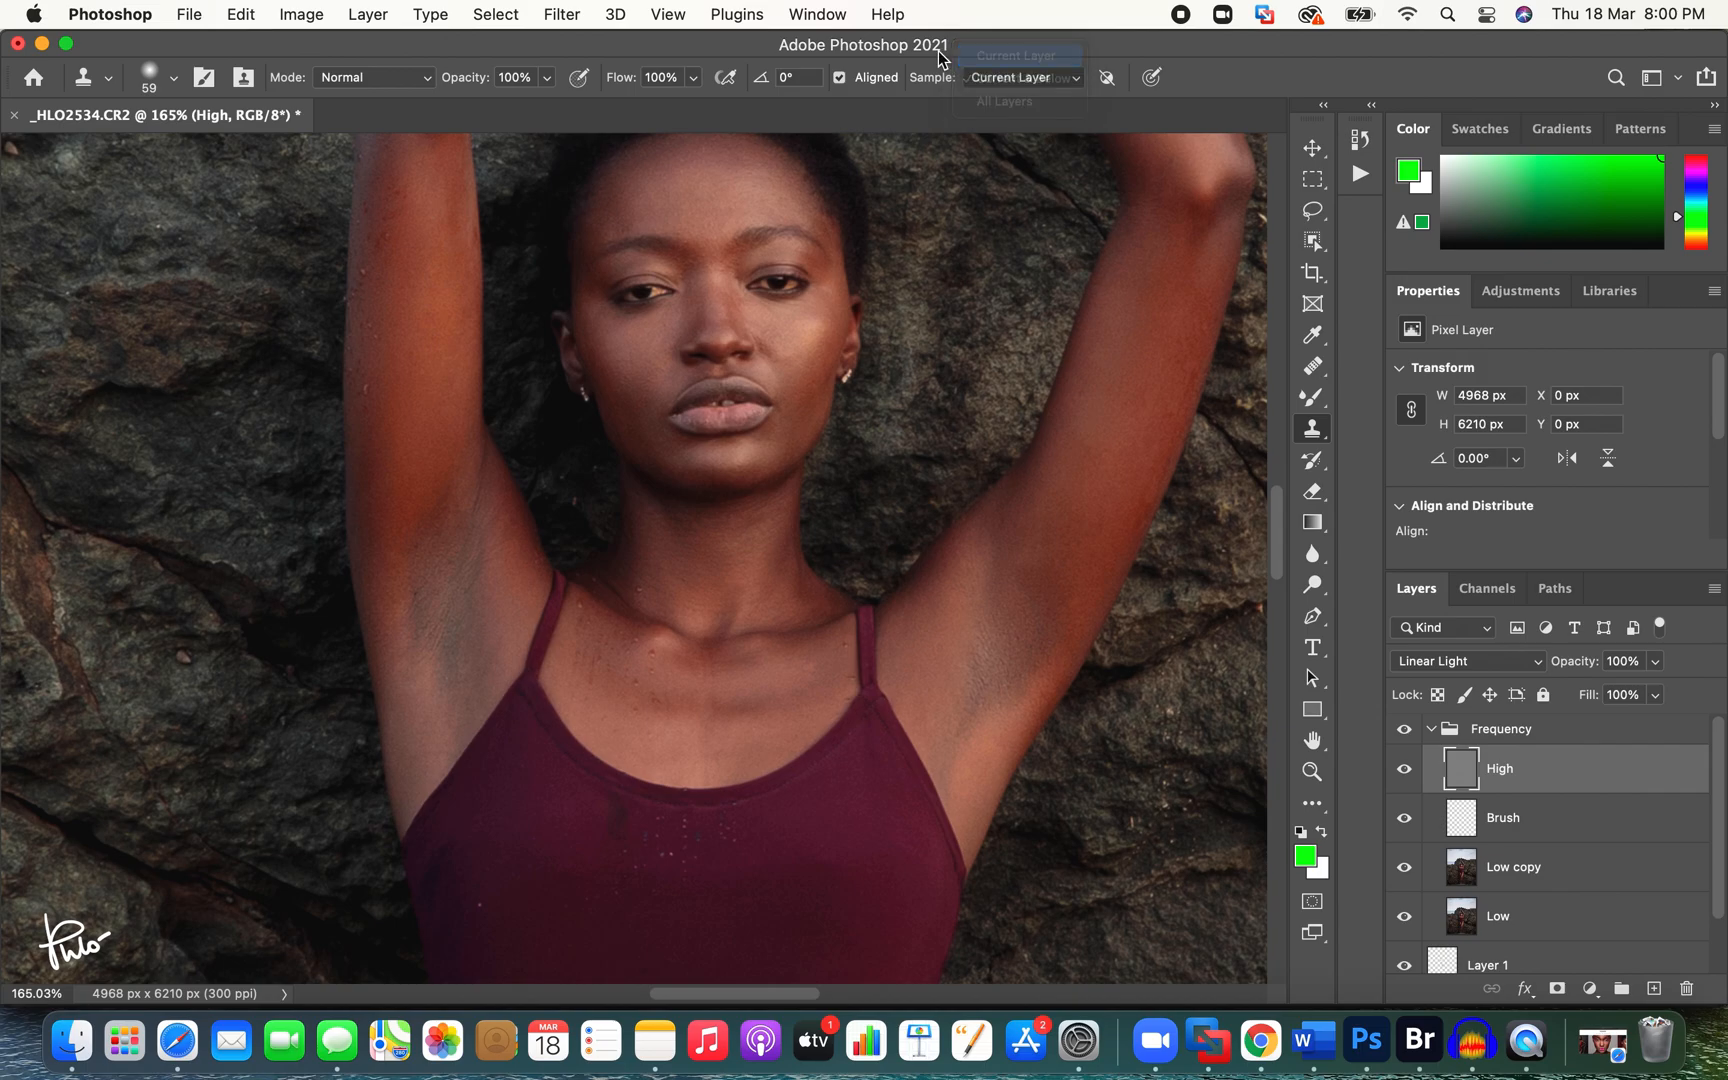
pyautogui.moveTo(417, 489); pyautogui.dragTo(405, 490)
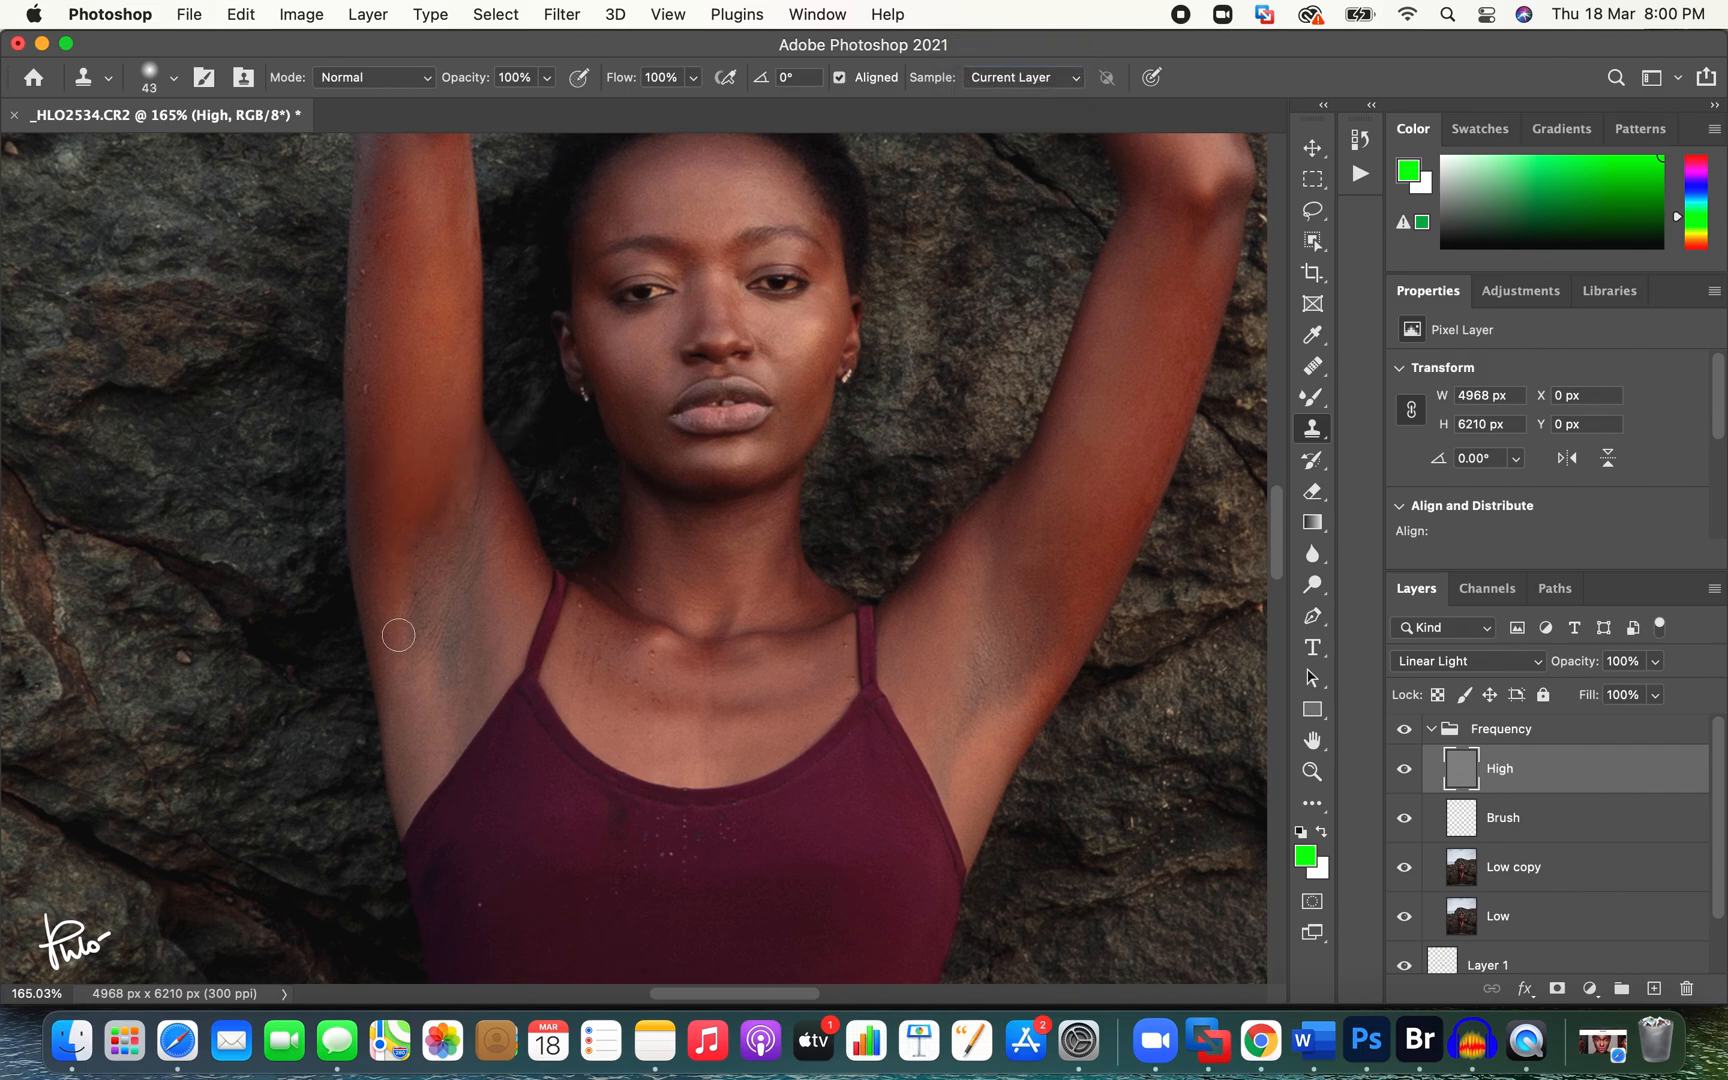
pyautogui.moveTo(411, 606); pyautogui.dragTo(419, 552)
pyautogui.keyDown('alt'); pyautogui.click(417, 652); pyautogui.keyUp('alt')
pyautogui.moveTo(408, 650)
pyautogui.mouseDown()
pyautogui.moveTo(443, 660)
pyautogui.moveTo(445, 686)
pyautogui.mouseUp()
pyautogui.moveTo(450, 605); pyautogui.dragTo(472, 590)
# Step: Clone clean skin texture over the picture-right armpit on the High layer
pyautogui.keyDown('alt'); pyautogui.click(948, 660); pyautogui.keyUp('alt')
pyautogui.moveTo(980, 651)
pyautogui.mouseDown()
pyautogui.moveTo(978, 688)
pyautogui.moveTo(1010, 629)
pyautogui.moveTo(1000, 682)
pyautogui.mouseUp()
pyautogui.moveTo(1014, 586); pyautogui.dragTo(990, 570)
# Step: Set the Brush layer's blend mode to Color and switch from the Mixer Brush to the regular Brush tool
pyautogui.click(1469, 822)
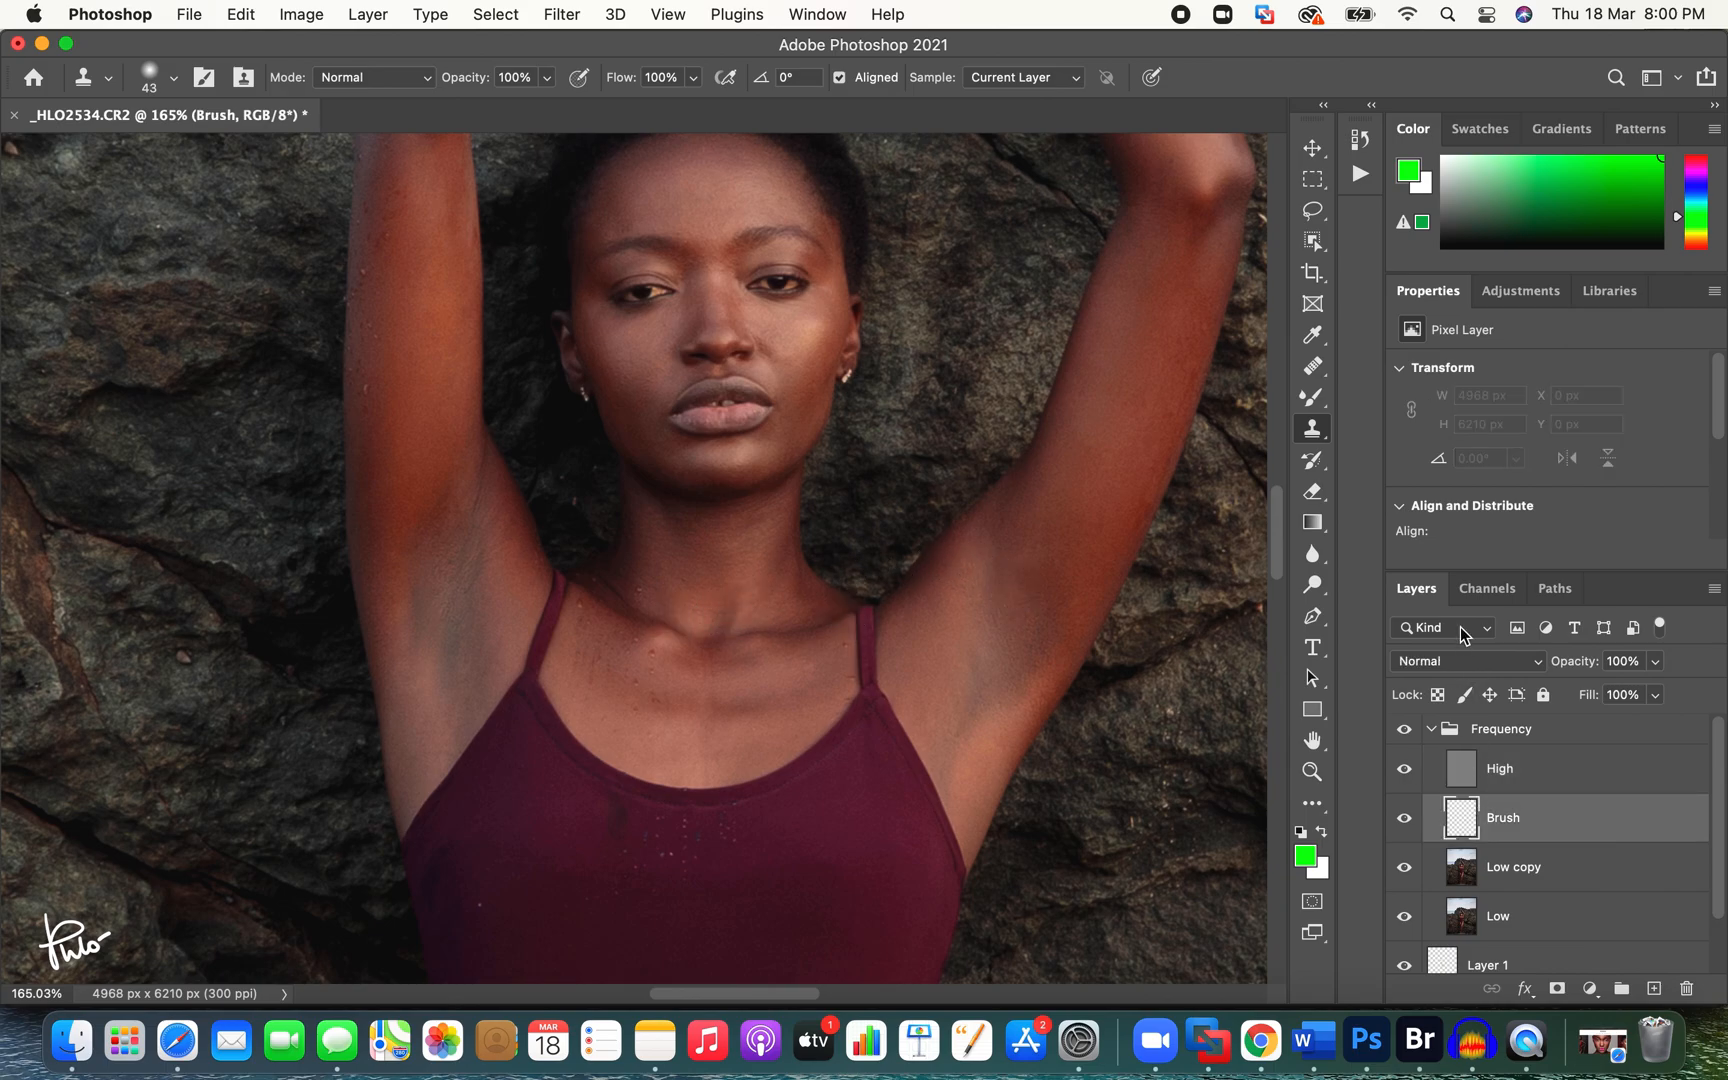
pyautogui.press('b')
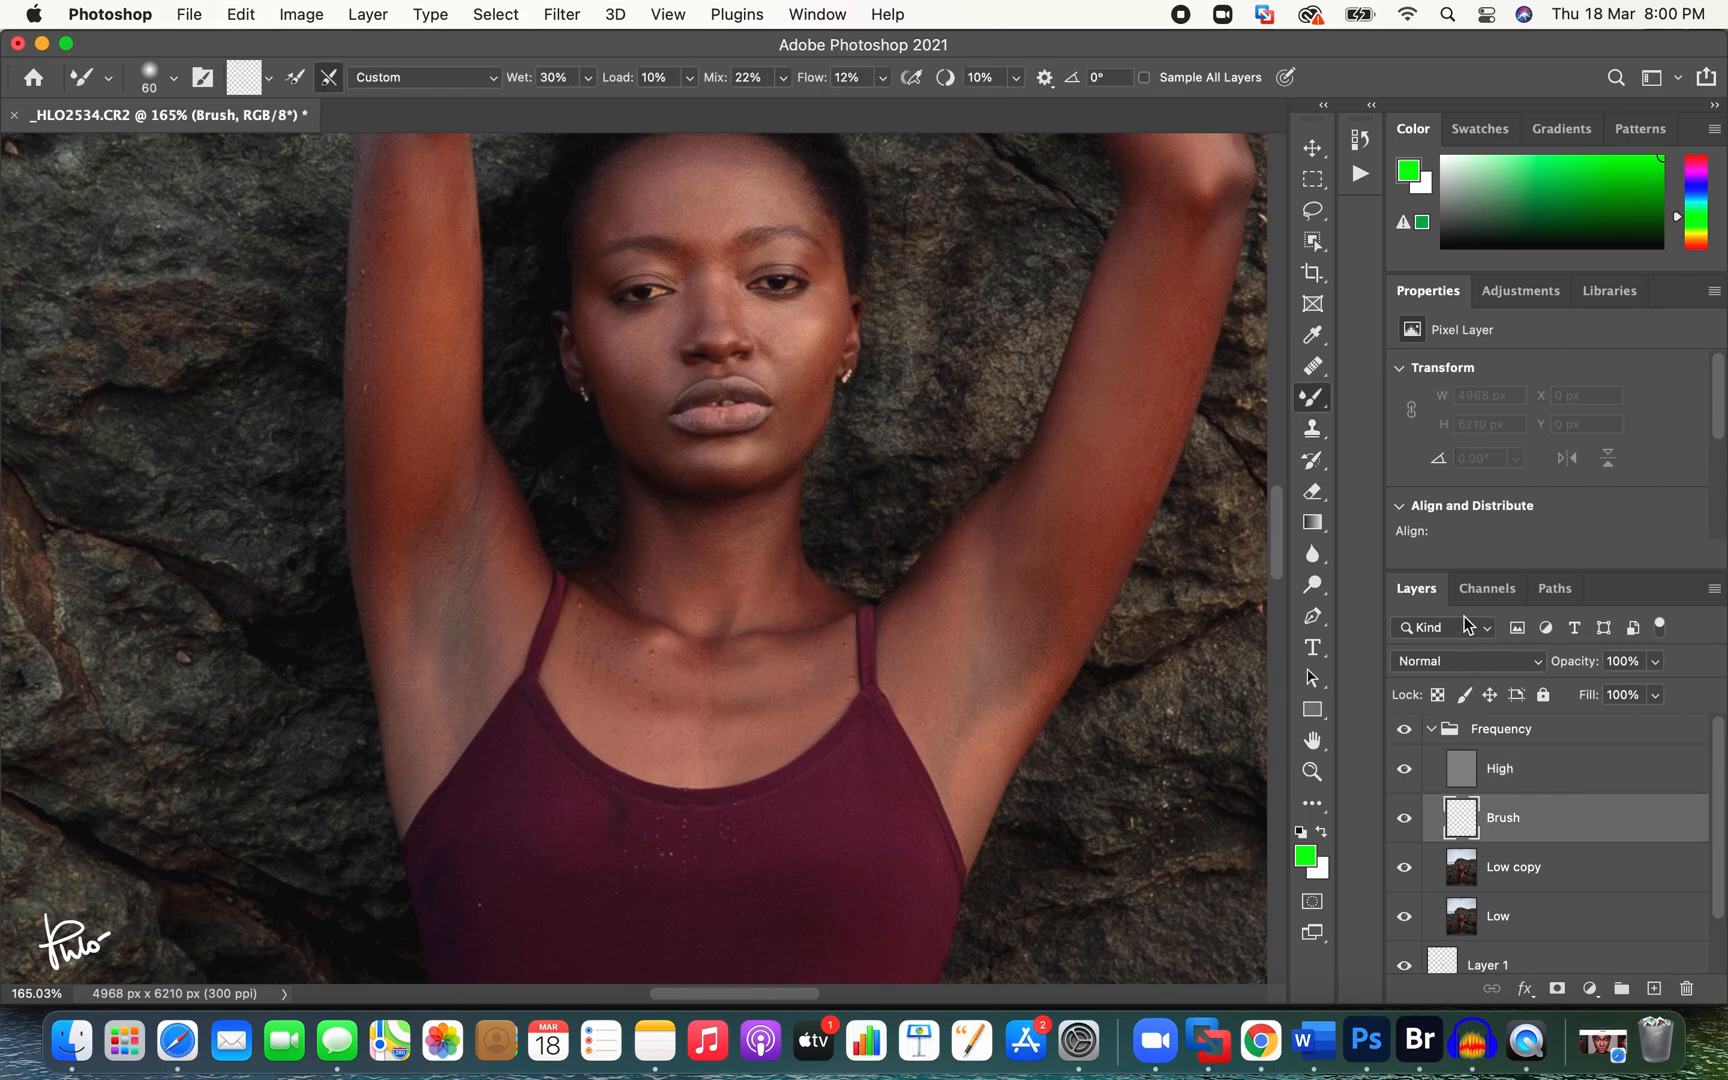
pyautogui.rightClick(1316, 402)
pyautogui.click(1390, 394)
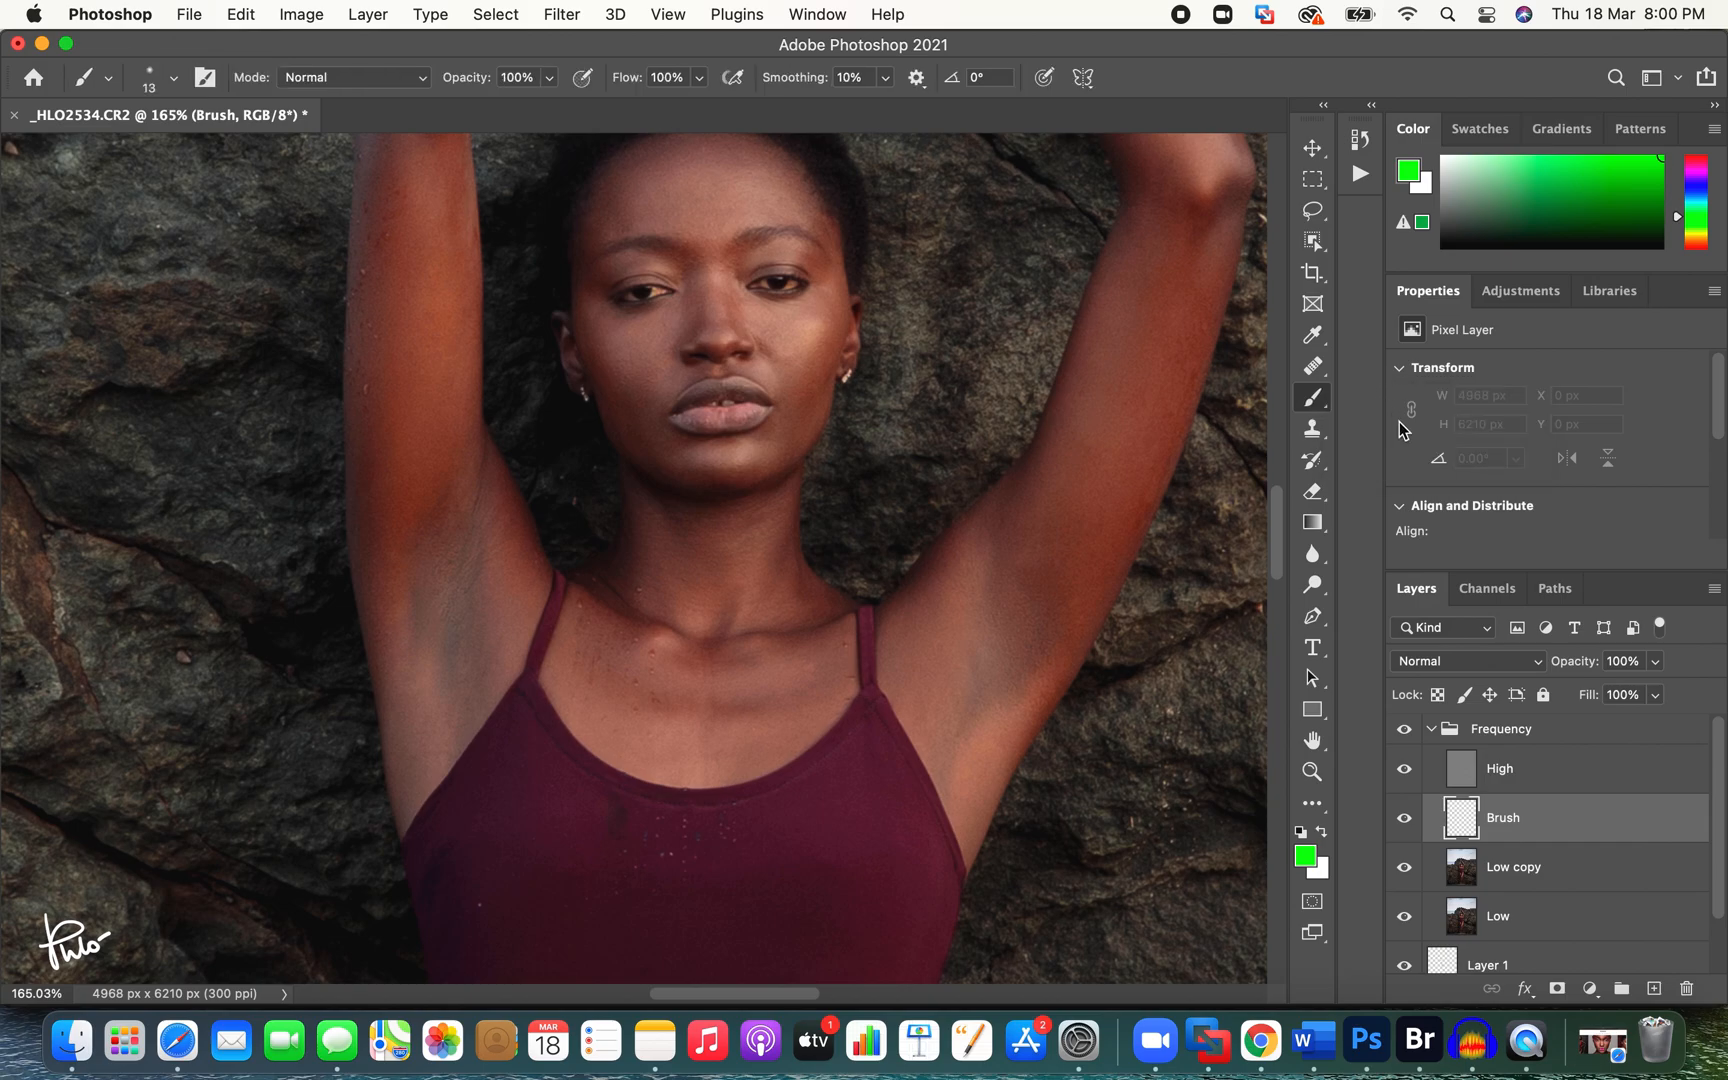
pyautogui.click(1457, 662)
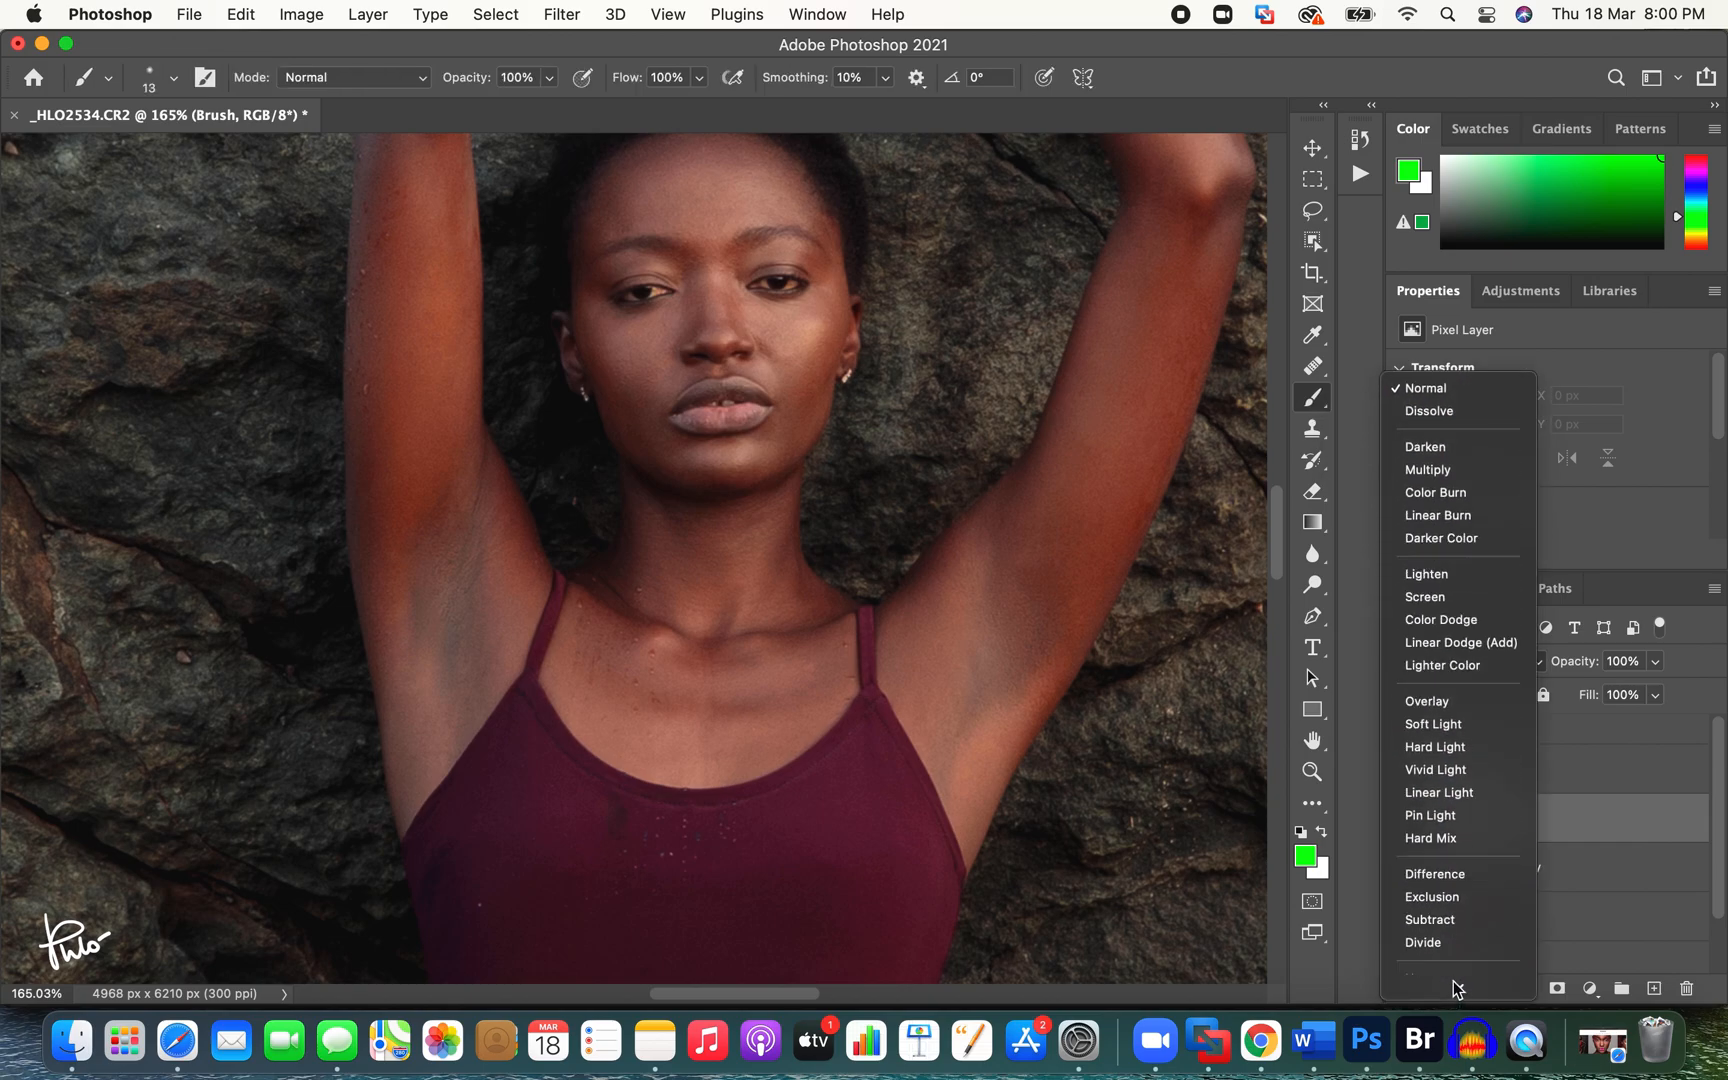
pyautogui.click(1453, 962)
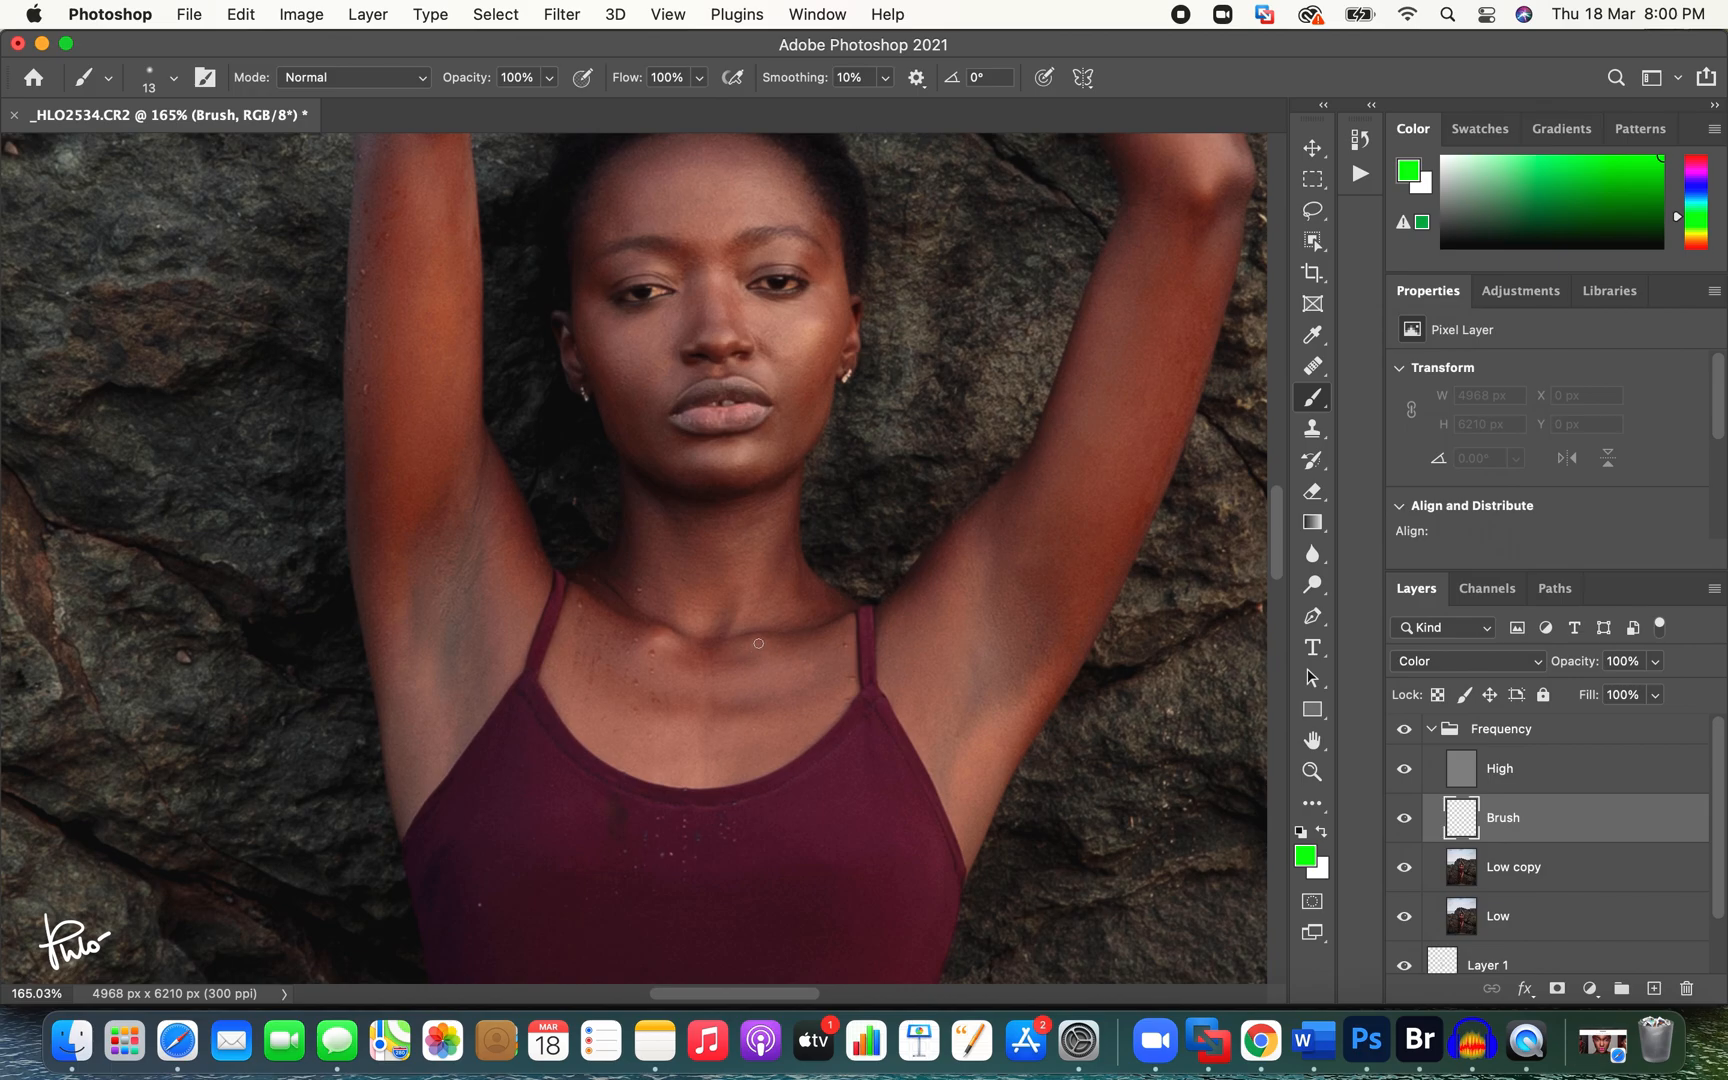
# Step: Paint sampled skin tones over the grey picture-left armpit on the Brush layer with a 13 px brush
pyautogui.keyDown('alt'); pyautogui.click(436, 688); pyautogui.keyUp('alt')
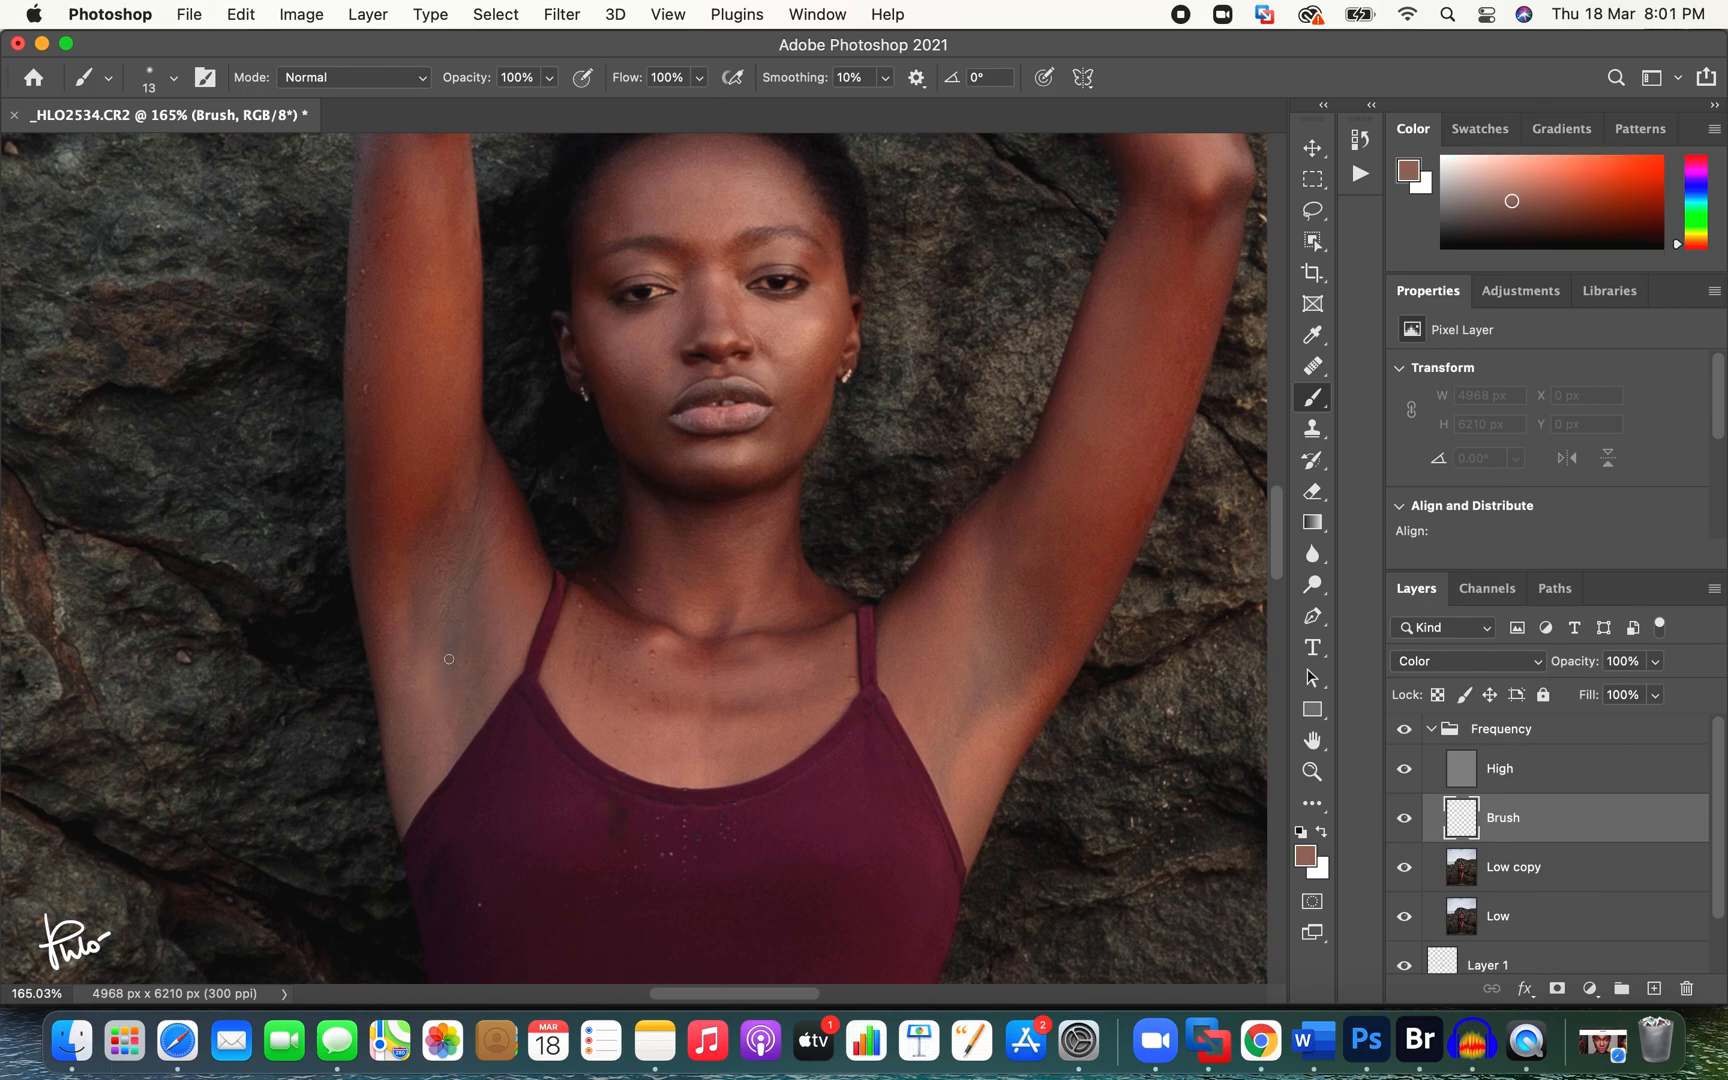
pyautogui.moveTo(446, 692)
pyautogui.mouseDown()
pyautogui.moveTo(477, 640)
pyautogui.moveTo(428, 543)
pyautogui.moveTo(434, 579)
pyautogui.moveTo(446, 541)
pyautogui.moveTo(411, 625)
pyautogui.moveTo(448, 646)
pyautogui.moveTo(488, 516)
pyautogui.moveTo(466, 646)
pyautogui.moveTo(489, 617)
pyautogui.moveTo(449, 739)
pyautogui.moveTo(496, 656)
pyautogui.moveTo(444, 757)
pyautogui.moveTo(491, 550)
pyautogui.moveTo(493, 636)
pyautogui.moveTo(492, 566)
pyautogui.moveTo(467, 638)
pyautogui.moveTo(432, 640)
pyautogui.mouseUp()
pyautogui.keyDown('alt'); pyautogui.click(413, 513); pyautogui.keyUp('alt')
pyautogui.moveTo(397, 567)
pyautogui.mouseDown()
pyautogui.moveTo(399, 656)
pyautogui.moveTo(413, 556)
pyautogui.moveTo(437, 636)
pyautogui.moveTo(472, 473)
pyautogui.moveTo(489, 522)
pyautogui.moveTo(478, 460)
pyautogui.moveTo(463, 678)
pyautogui.moveTo(496, 640)
pyautogui.moveTo(439, 743)
pyautogui.moveTo(414, 746)
pyautogui.moveTo(406, 635)
pyautogui.moveTo(408, 772)
pyautogui.moveTo(396, 660)
pyautogui.moveTo(407, 798)
pyautogui.moveTo(447, 722)
pyautogui.moveTo(418, 803)
pyautogui.moveTo(508, 631)
pyautogui.moveTo(486, 657)
pyautogui.moveTo(485, 760)
pyautogui.mouseUp()
pyautogui.press('e')
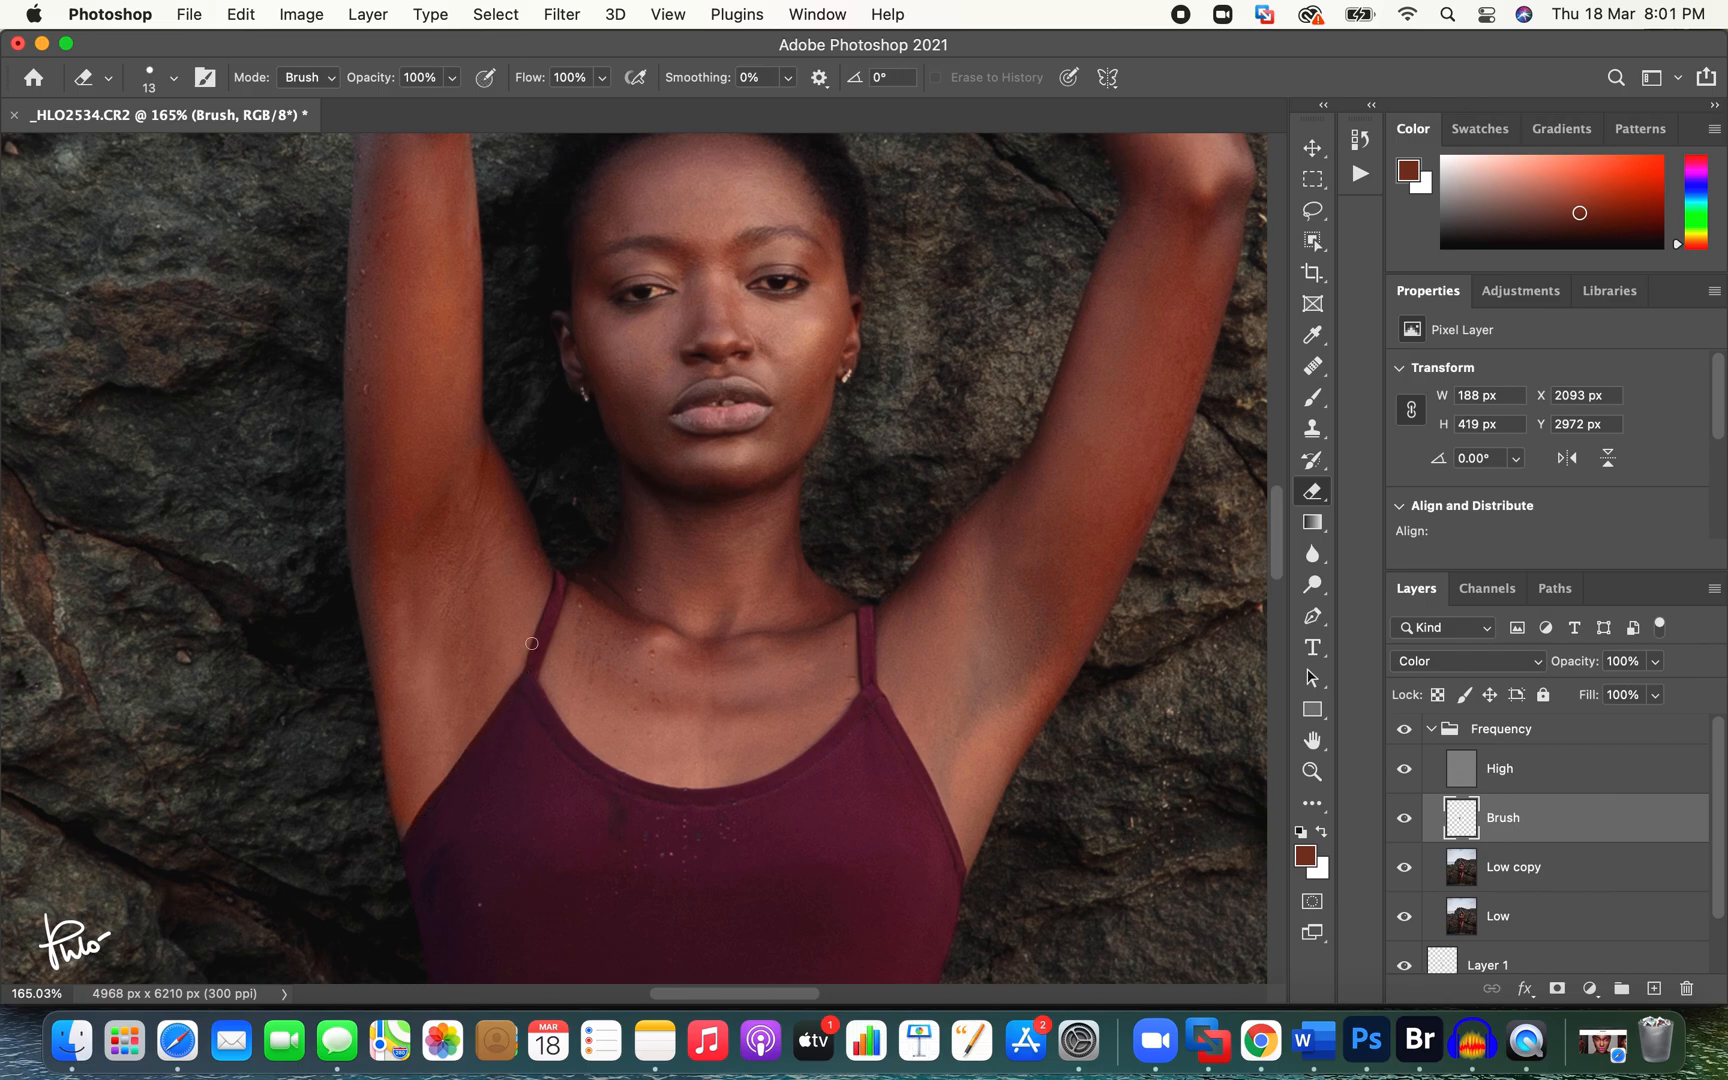
pyautogui.press('b')
# Step: Paint sampled skin tones over the picture-right armpit with a 52 px brush and lower the Brush layer's opacity to 64%
pyautogui.moveTo(855, 616)
pyautogui.mouseDown()
pyautogui.moveTo(826, 627)
pyautogui.moveTo(844, 627)
pyautogui.mouseUp()
pyautogui.keyDown('alt'); pyautogui.click(950, 740); pyautogui.keyUp('alt')
pyautogui.moveTo(1007, 694)
pyautogui.mouseDown()
pyautogui.moveTo(996, 550)
pyautogui.moveTo(1030, 609)
pyautogui.mouseUp()
pyautogui.moveTo(1581, 669); pyautogui.dragTo(1548, 671)
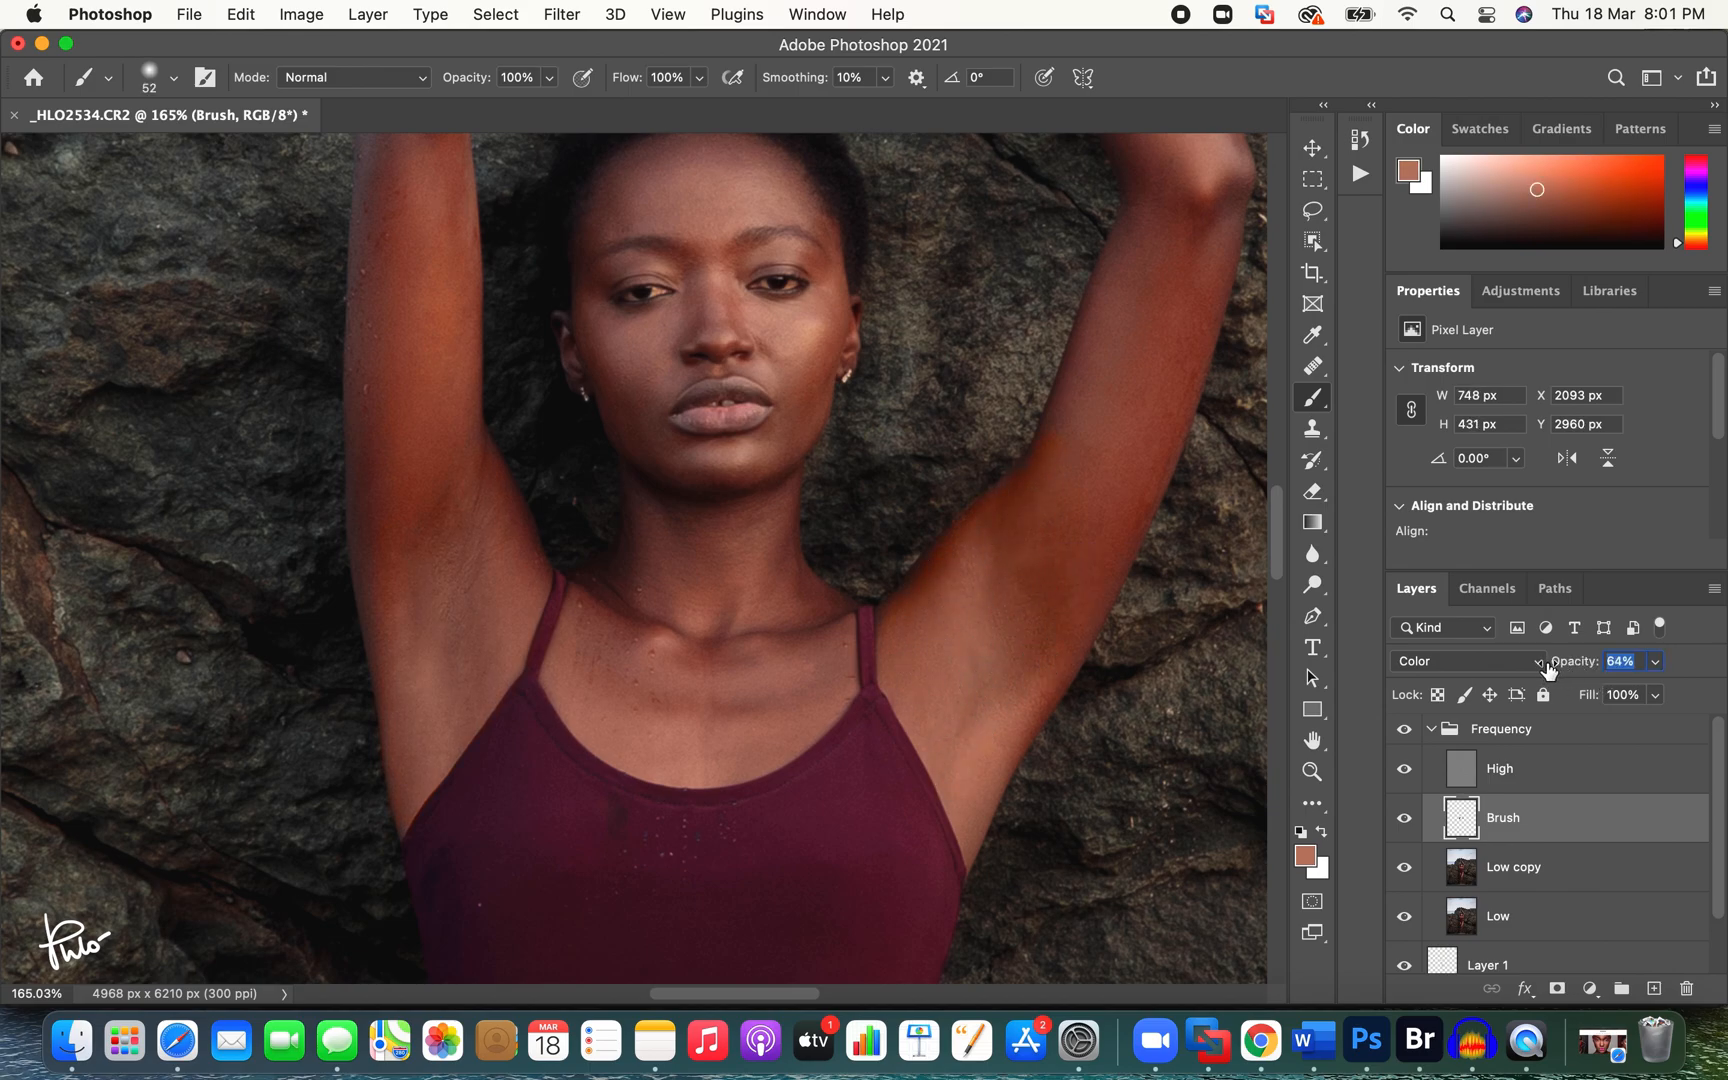
pyautogui.keyDown('alt'); pyautogui.click(1090, 430); pyautogui.keyUp('alt')
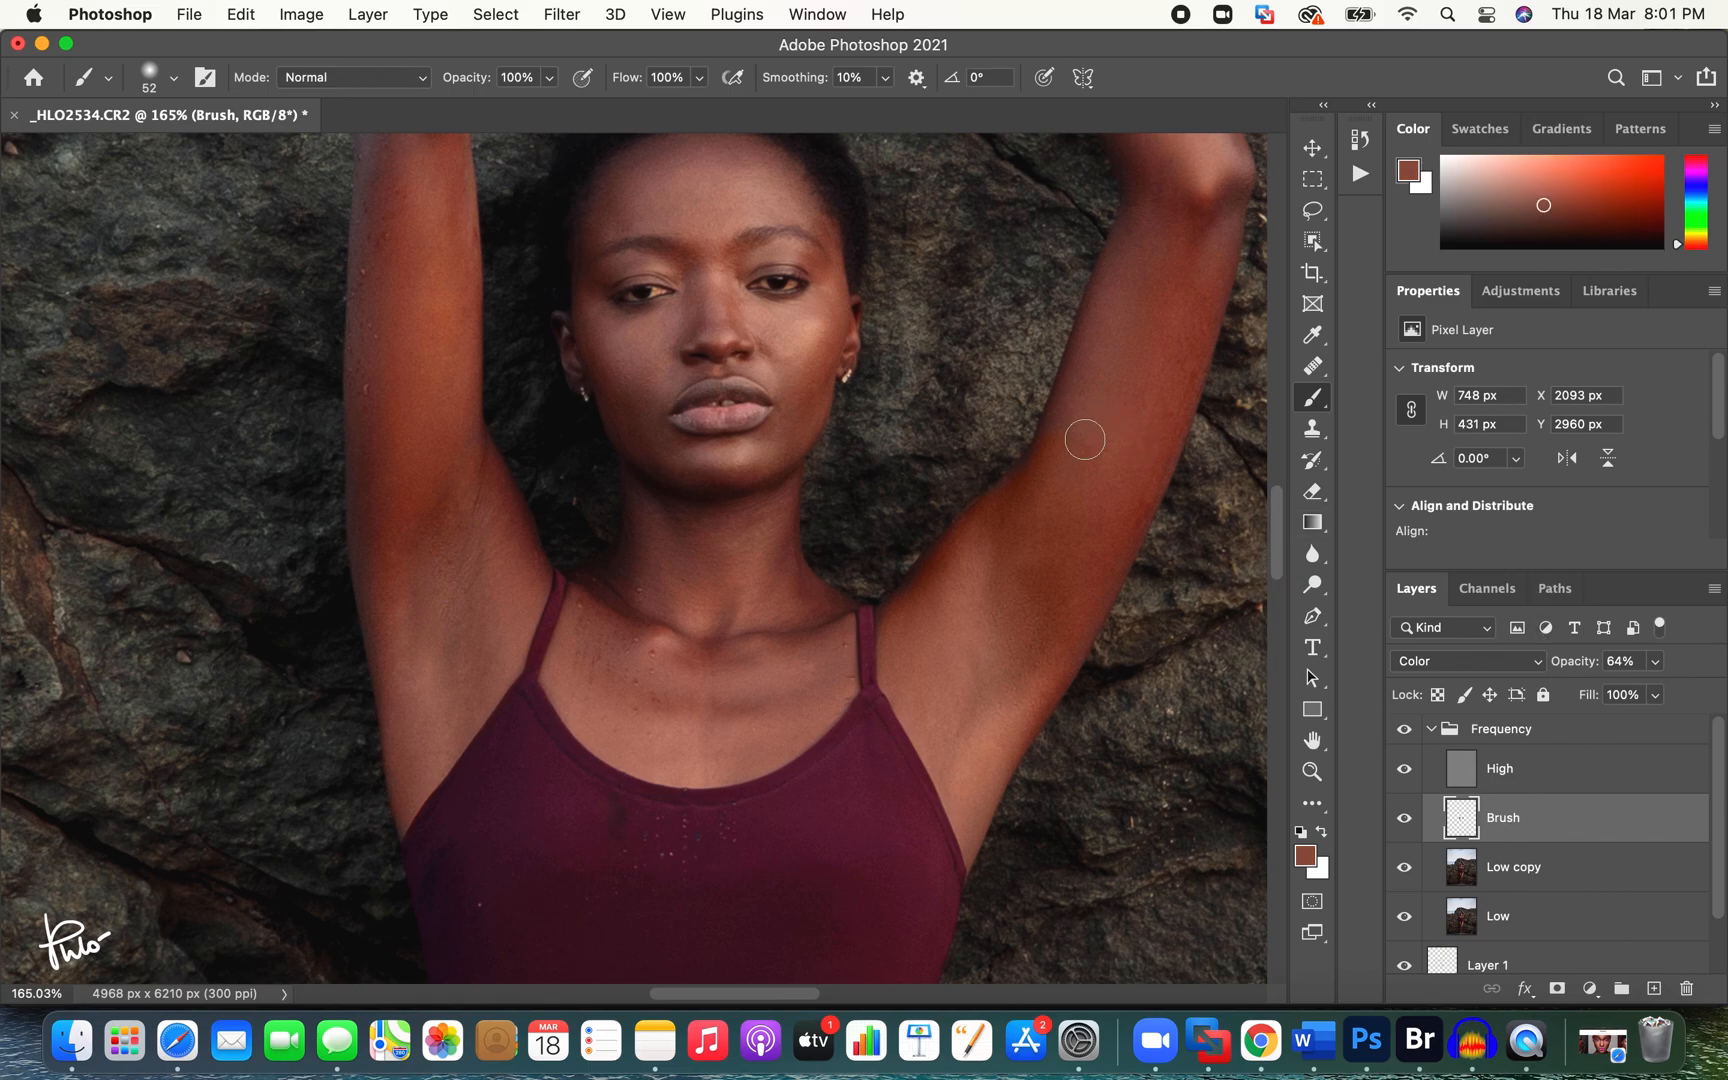
pyautogui.moveTo(1030, 515)
pyautogui.mouseDown()
pyautogui.moveTo(1034, 490)
pyautogui.moveTo(934, 680)
pyautogui.moveTo(1097, 536)
pyautogui.mouseUp()
# Step: Try tinting the thighs with sampled skin tones on the Brush layer using a 125 px brush
pyautogui.press('z')
pyautogui.moveTo(944, 668); pyautogui.dragTo(716, 573)
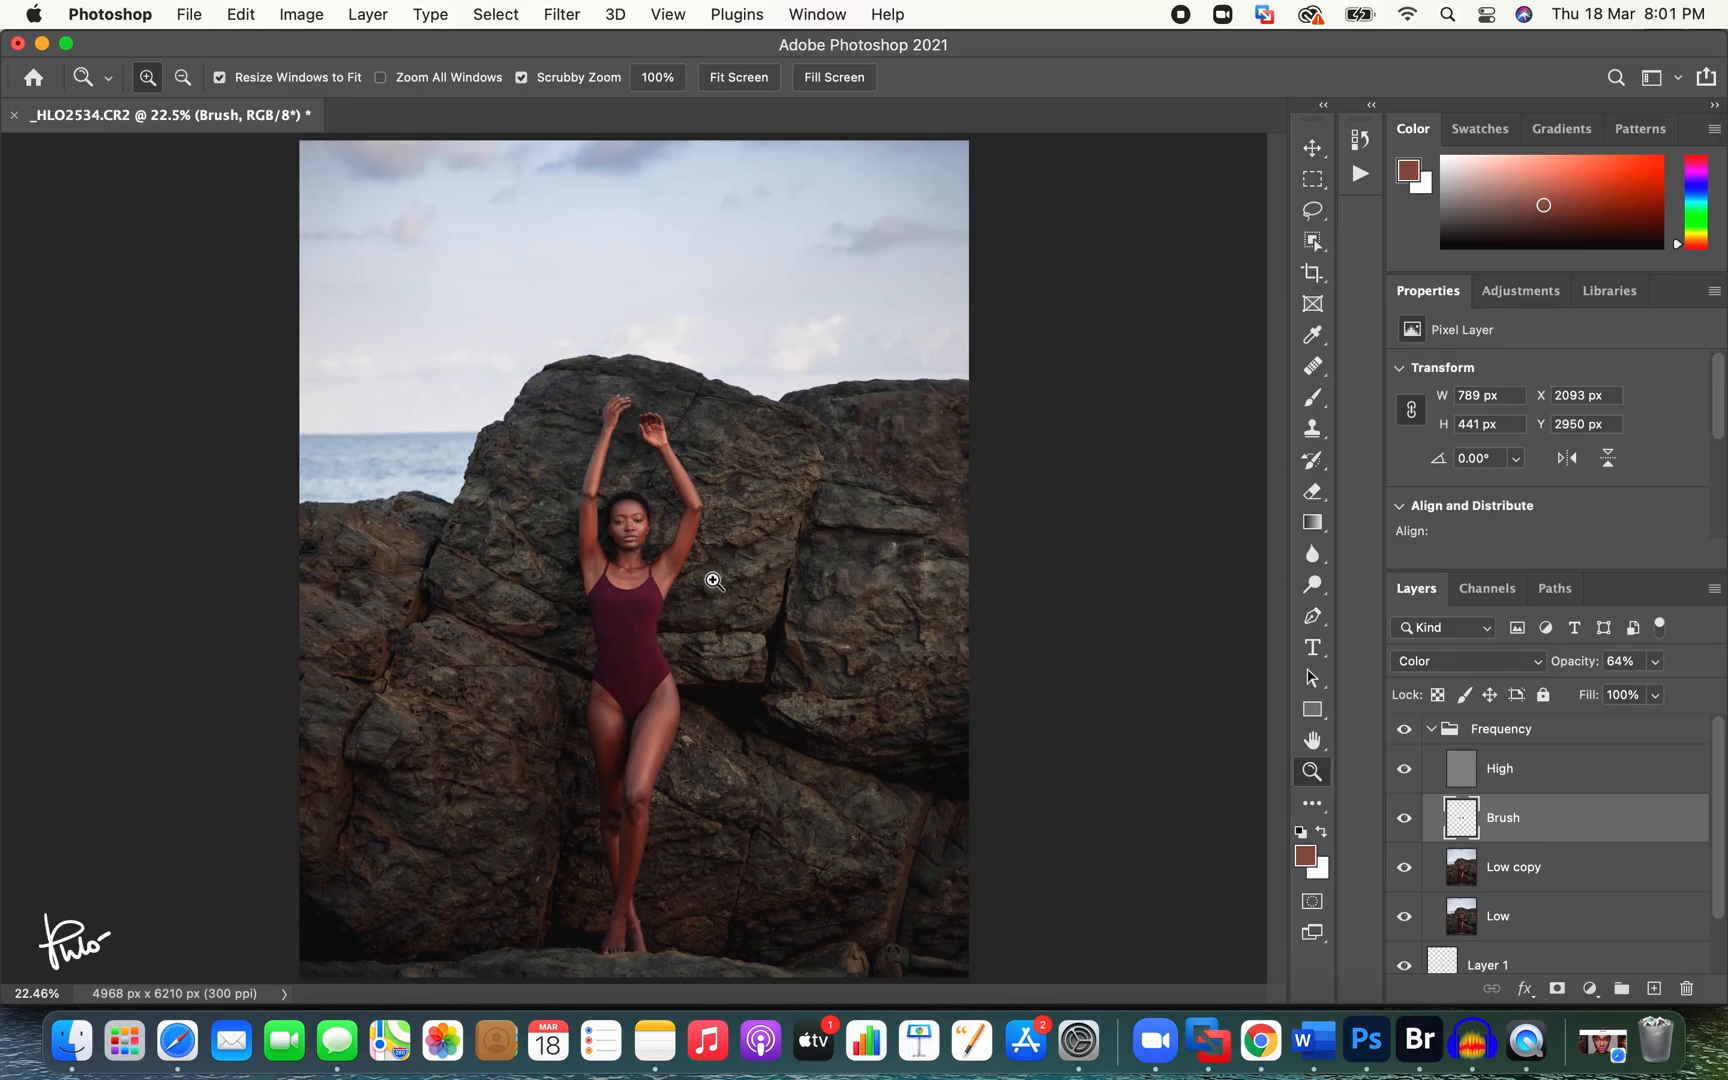
pyautogui.moveTo(690, 683); pyautogui.dragTo(716, 704)
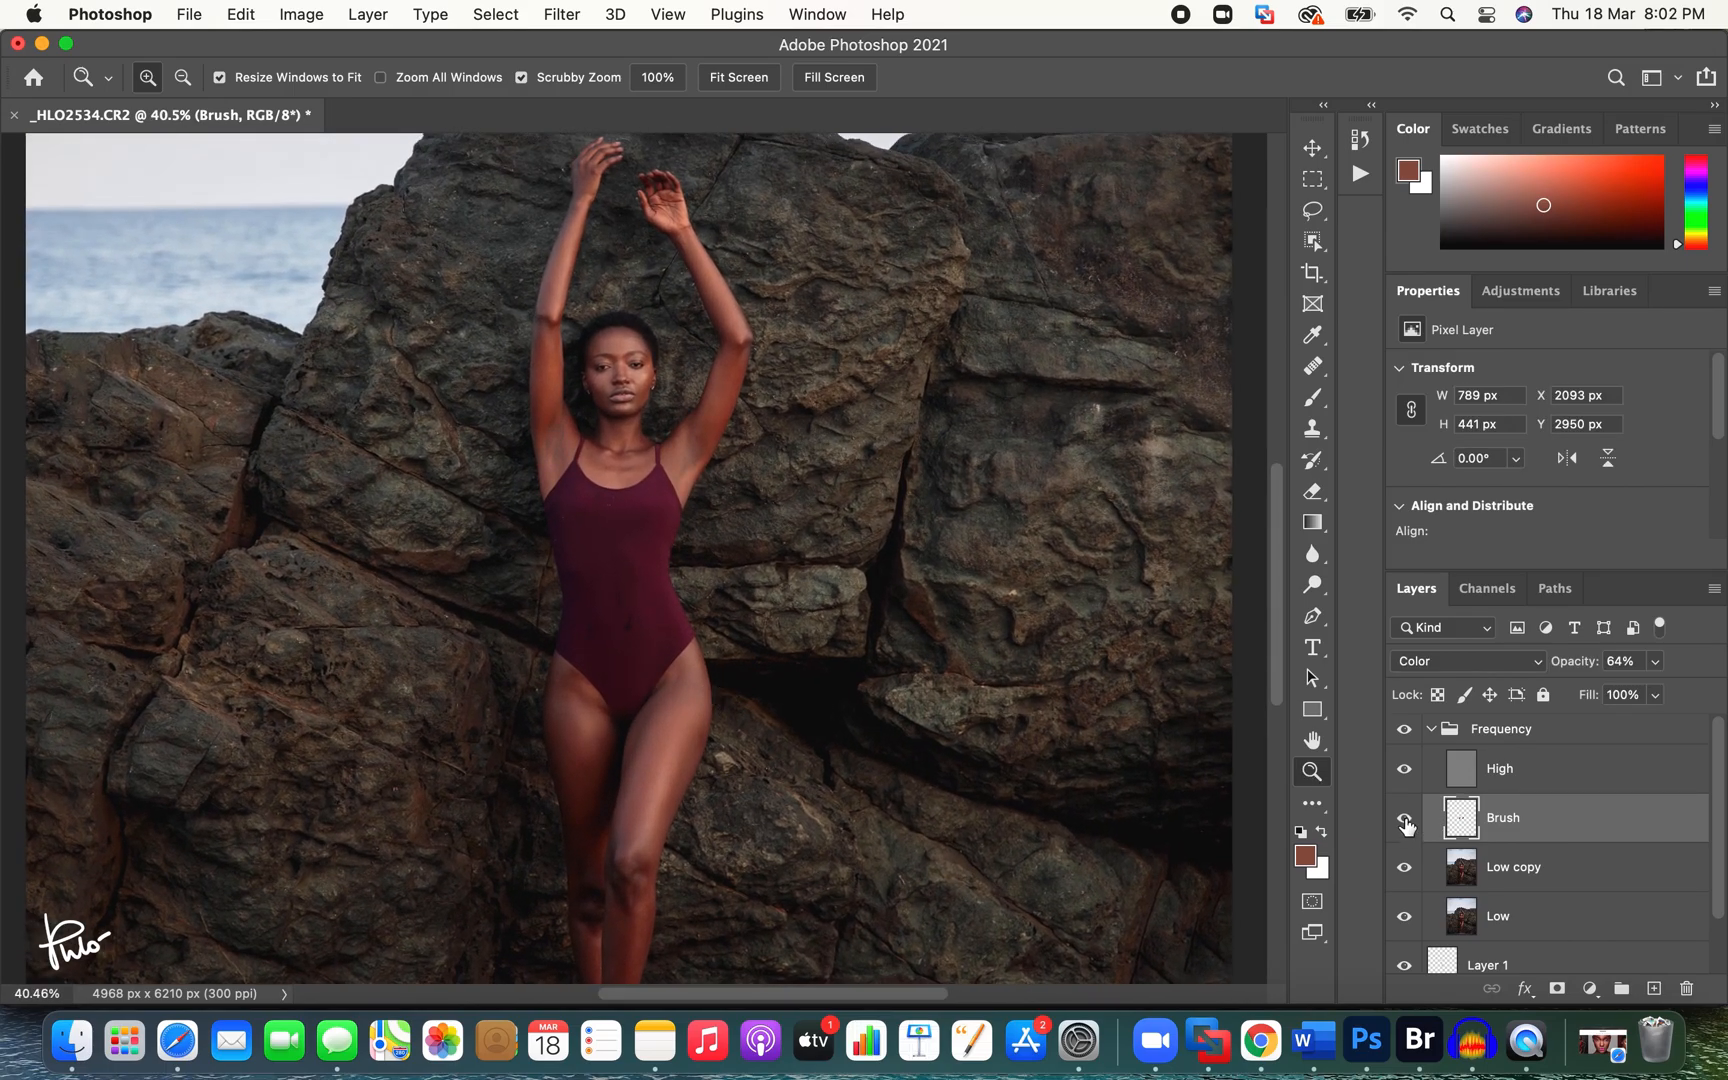
pyautogui.moveTo(698, 625); pyautogui.dragTo(770, 744)
pyautogui.scroll(-3, 750, 688)
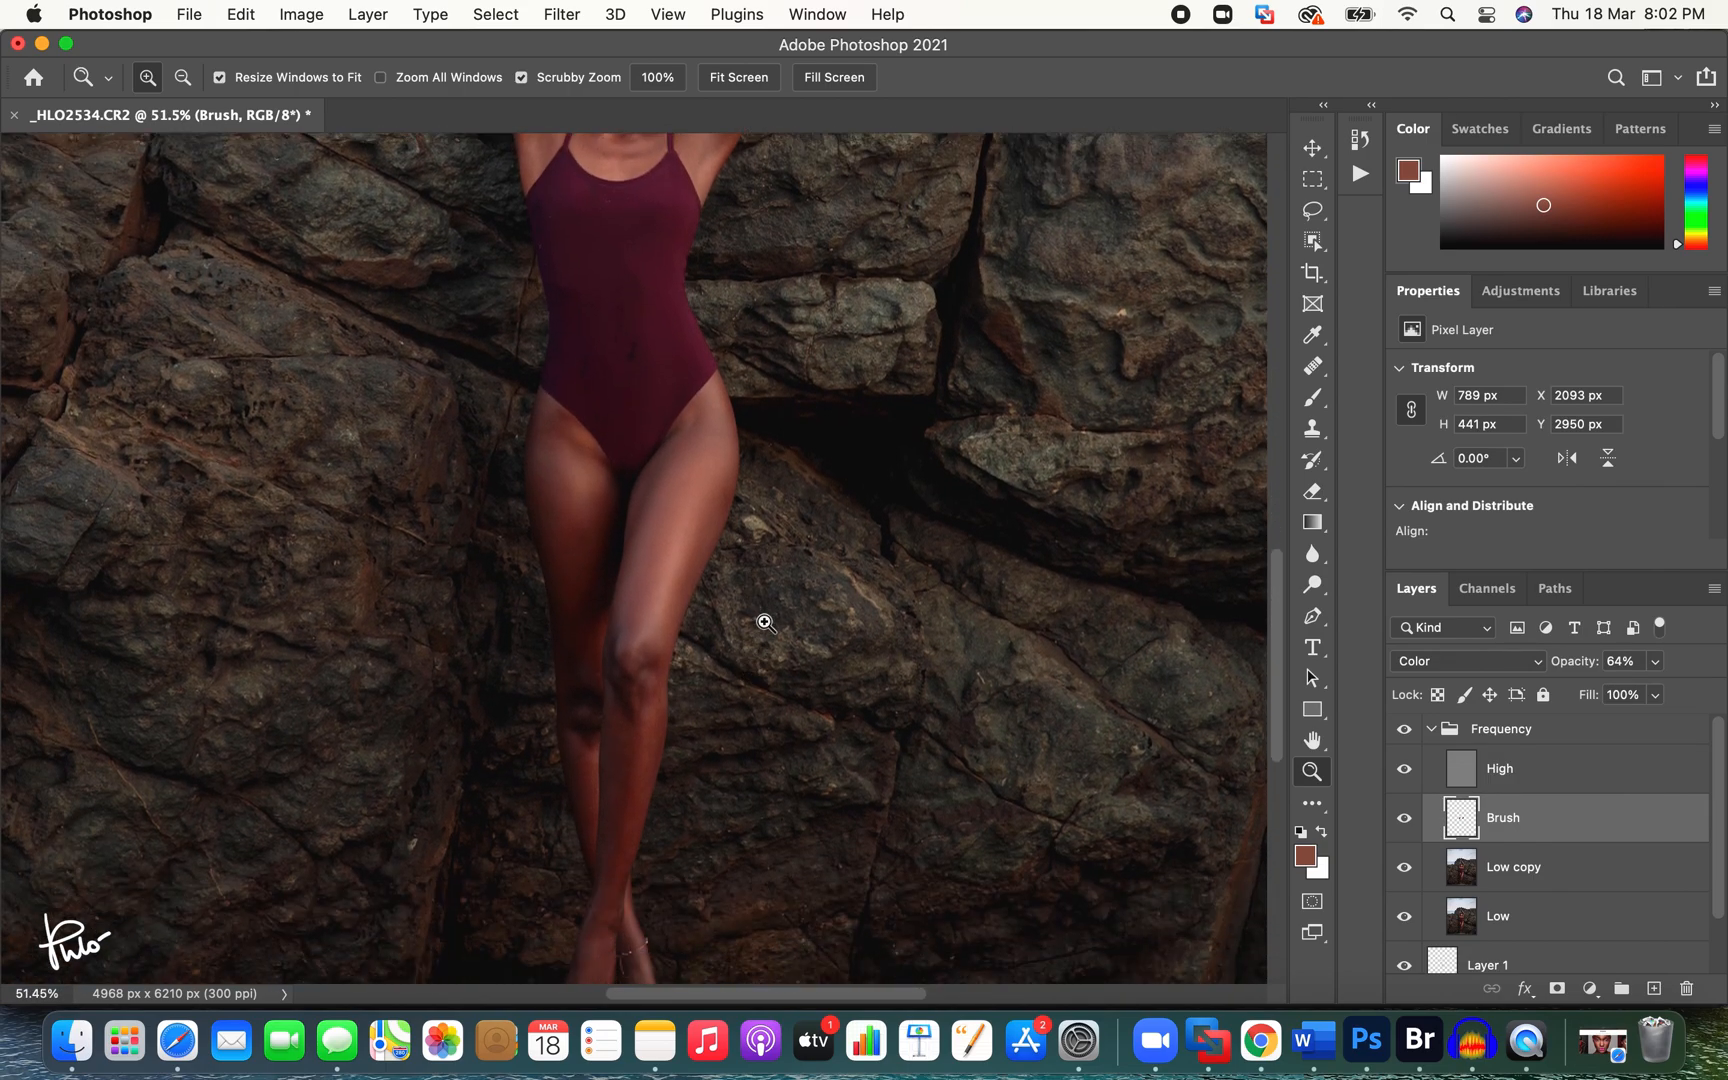
pyautogui.press('b')
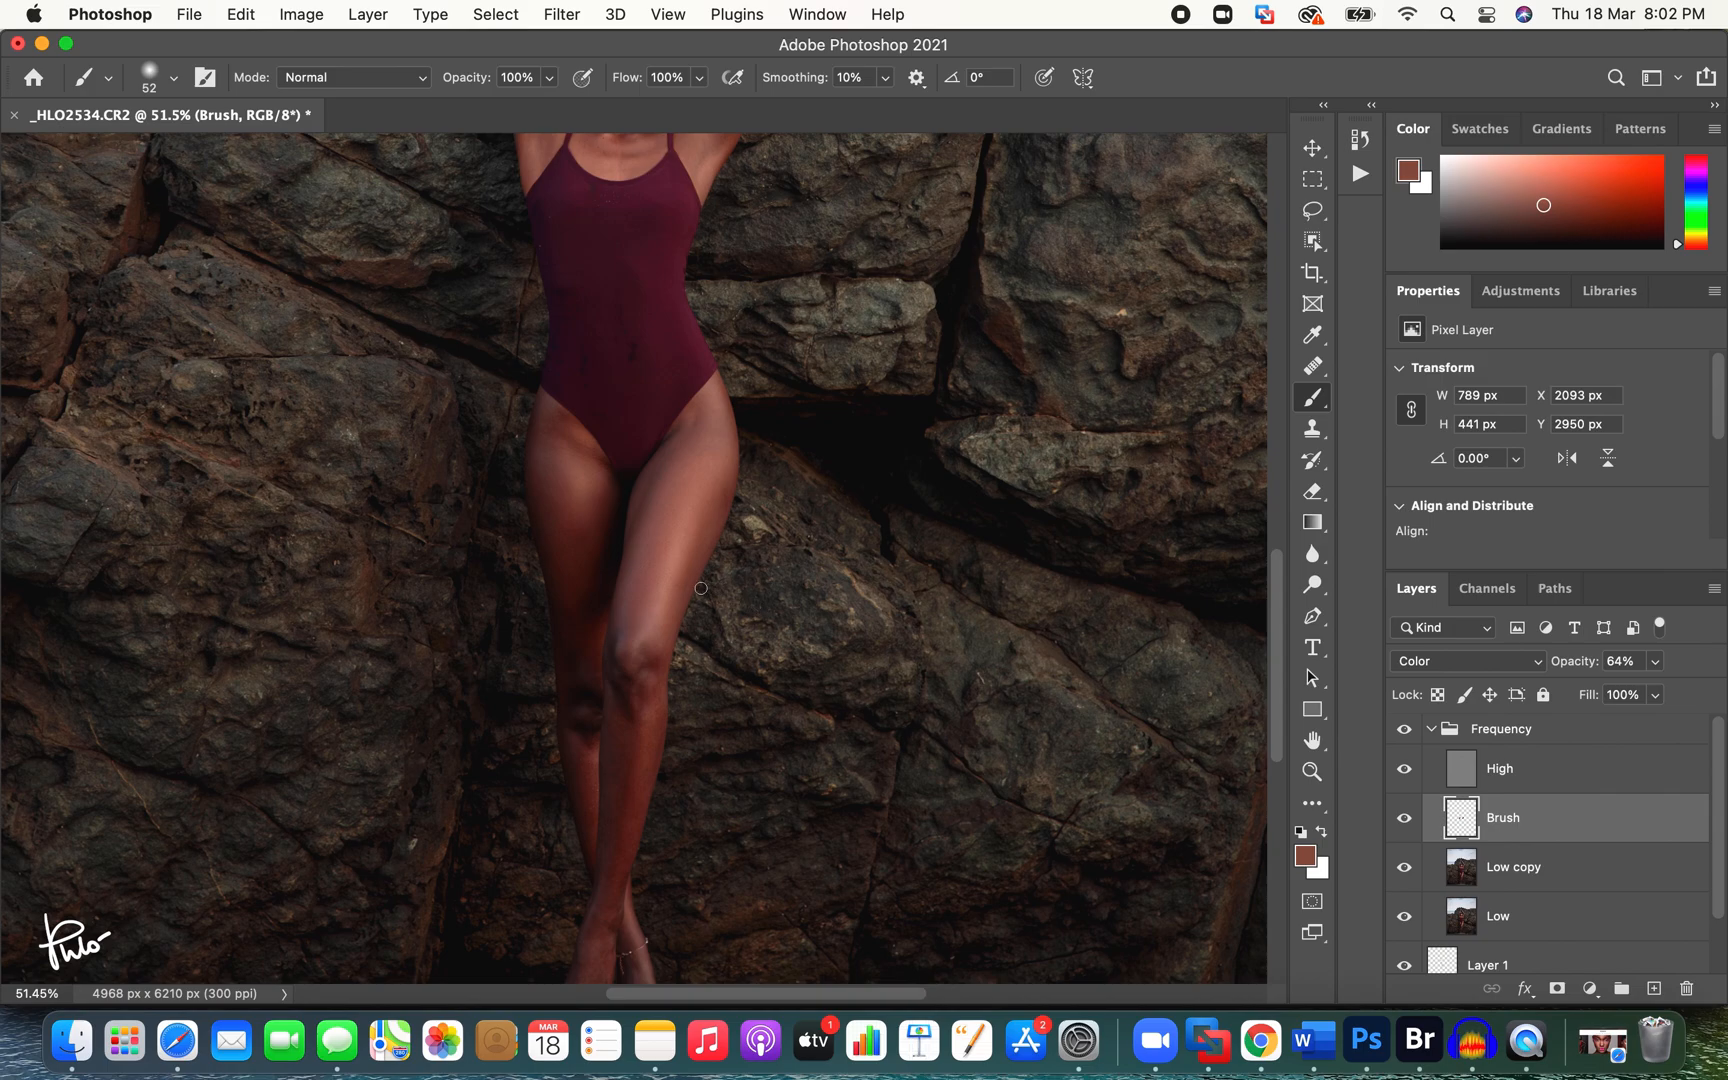
pyautogui.keyDown('ctrl'); pyautogui.keyDown('alt'); pyautogui.moveTo(608, 574); pyautogui.dragTo(640, 571); pyautogui.keyUp('alt'); pyautogui.keyUp('ctrl')
pyautogui.keyDown('alt'); pyautogui.click(573, 531); pyautogui.keyUp('alt')
pyautogui.moveTo(672, 475); pyautogui.dragTo(653, 529)
pyautogui.keyDown('alt'); pyautogui.click(634, 738); pyautogui.keyUp('alt')
pyautogui.moveTo(634, 633)
pyautogui.mouseDown()
pyautogui.moveTo(662, 625)
pyautogui.moveTo(659, 486)
pyautogui.mouseUp()
# Step: Try tinting the knee with a sampled skin tone, and erase the leg tint with a 288 px Eraser
pyautogui.keyDown('alt'); pyautogui.click(664, 659); pyautogui.keyUp('alt')
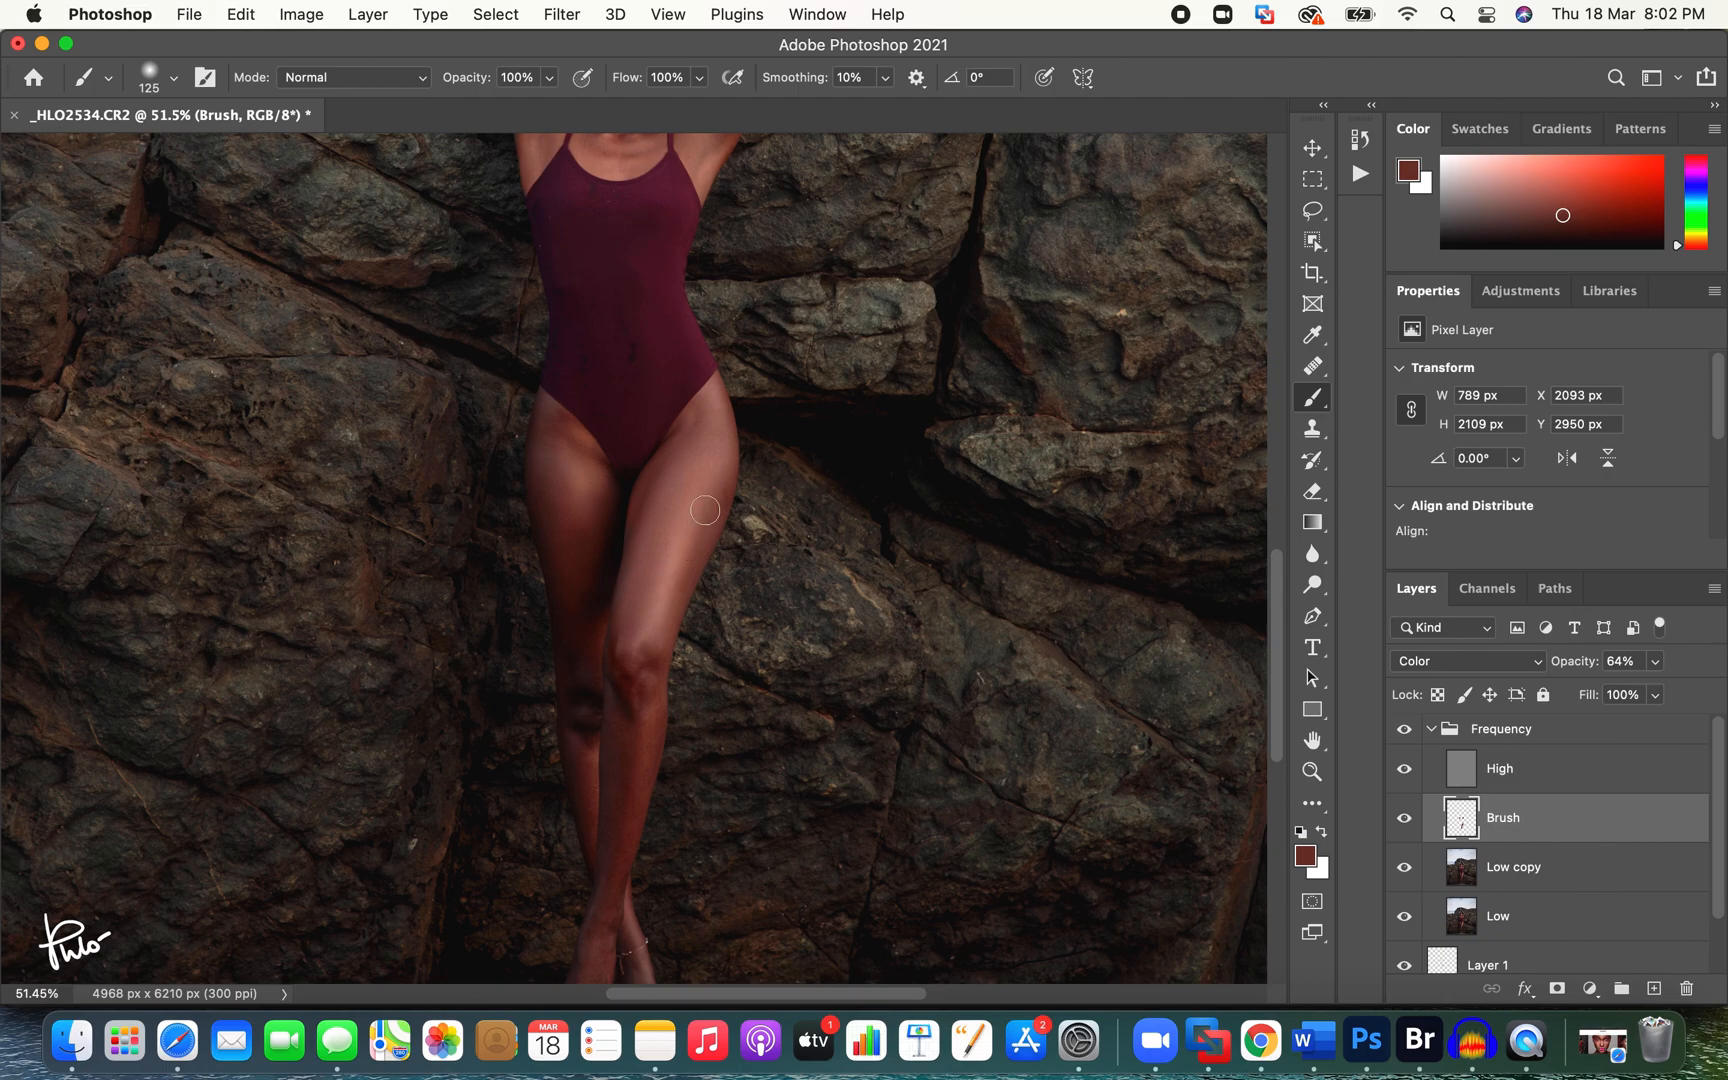
pyautogui.moveTo(641, 638); pyautogui.dragTo(621, 694)
pyautogui.press('e')
pyautogui.keyDown('ctrl'); pyautogui.keyDown('alt'); pyautogui.moveTo(711, 529); pyautogui.dragTo(790, 529); pyautogui.keyUp('alt'); pyautogui.keyUp('ctrl')
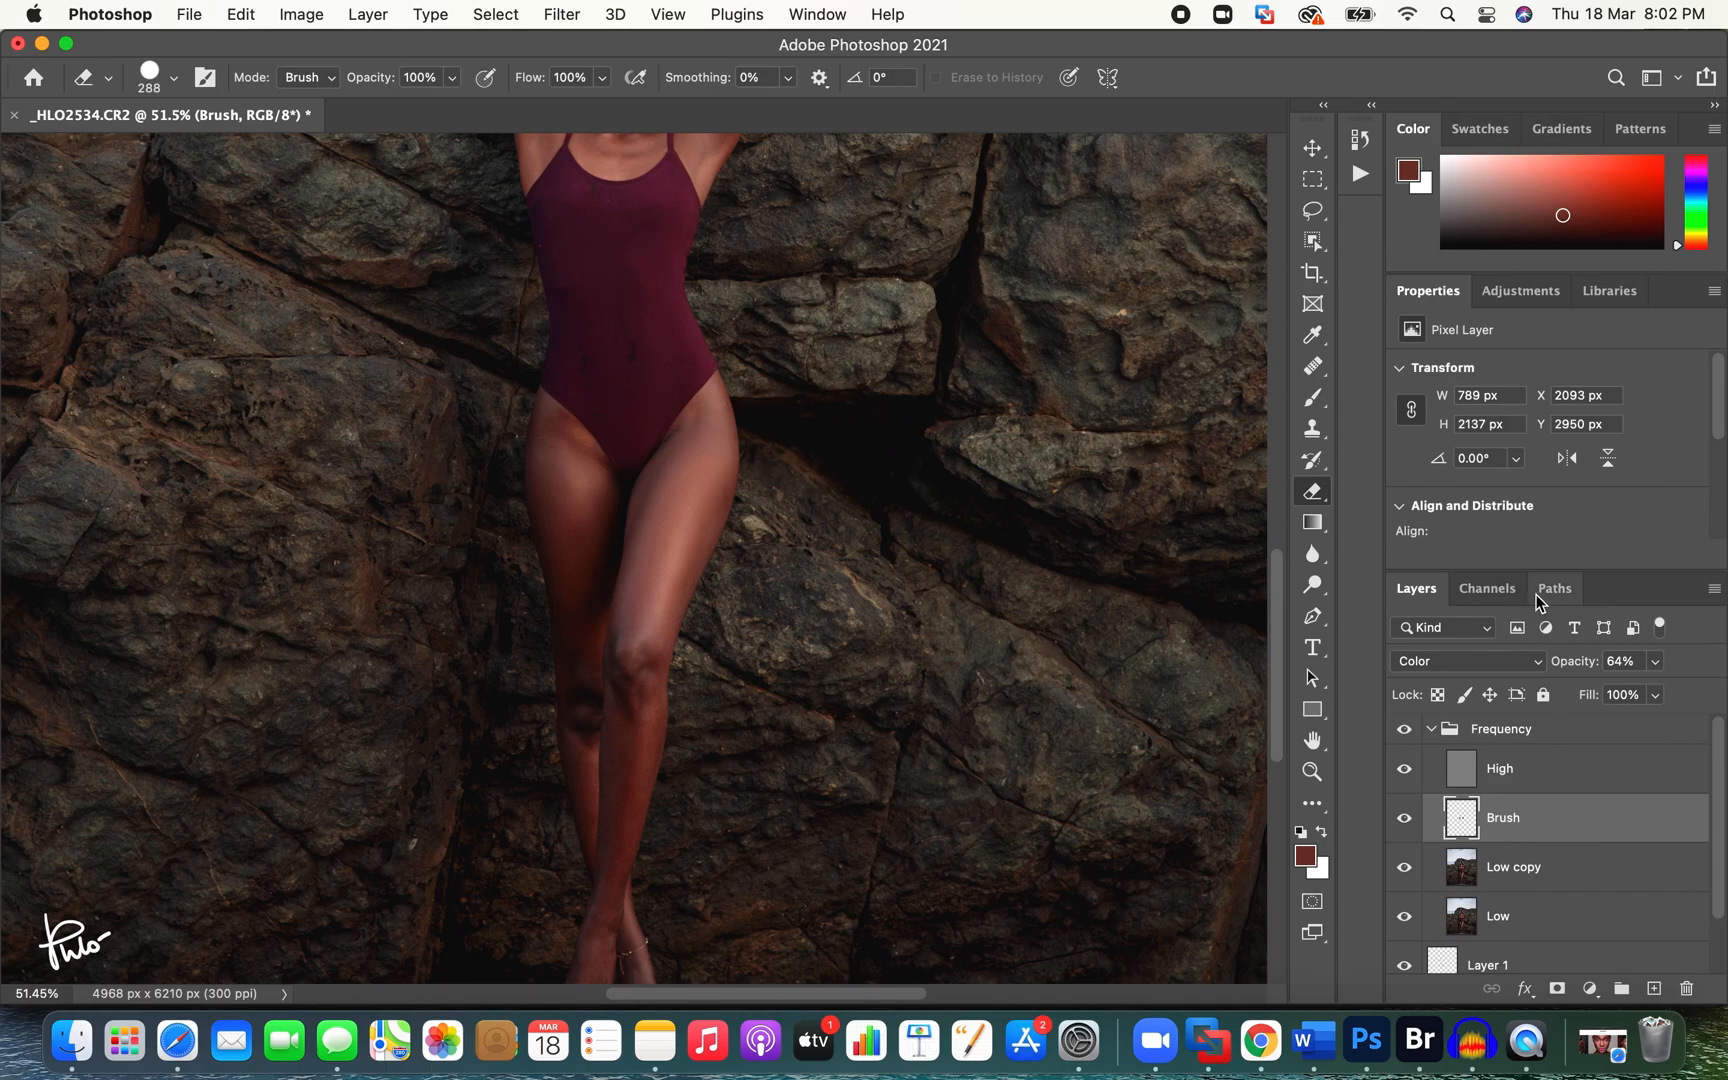
# Step: Add a Curves adjustment above the Brush layer, raising the Red midpoint and slightly lowering the Blue midpoint for a warmer tone
pyautogui.click(1503, 293)
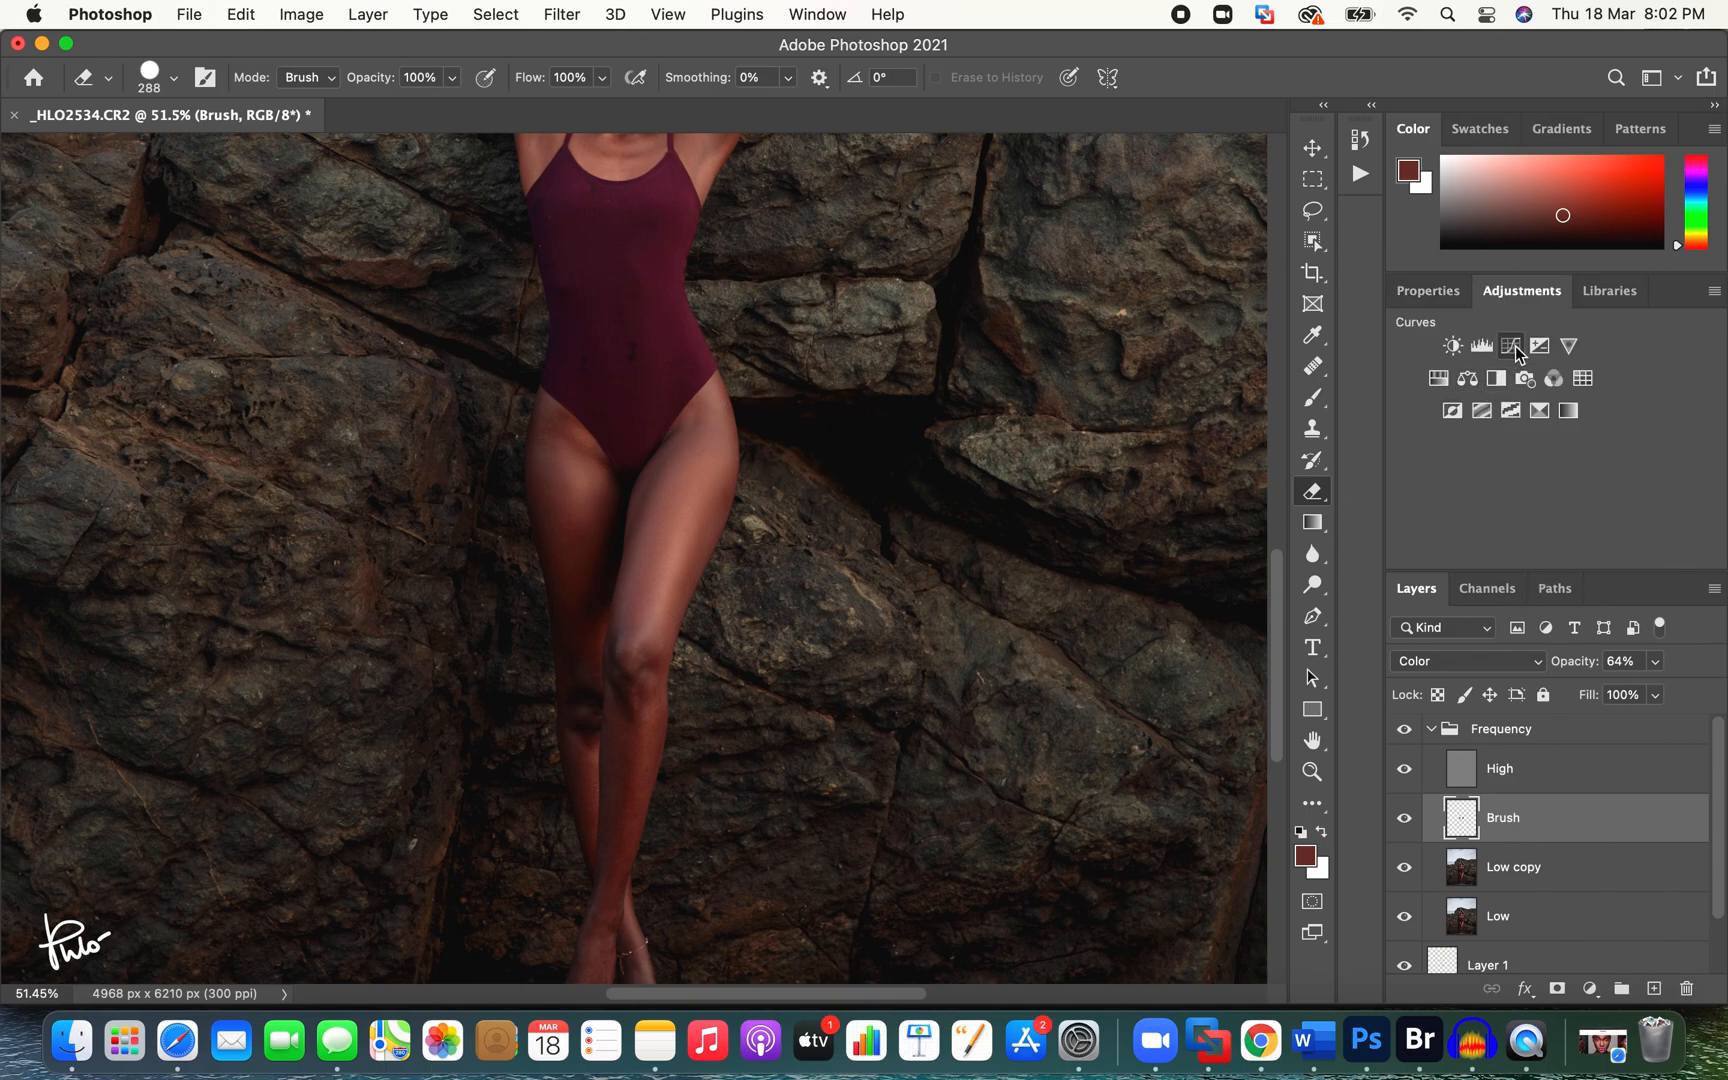
pyautogui.click(1515, 346)
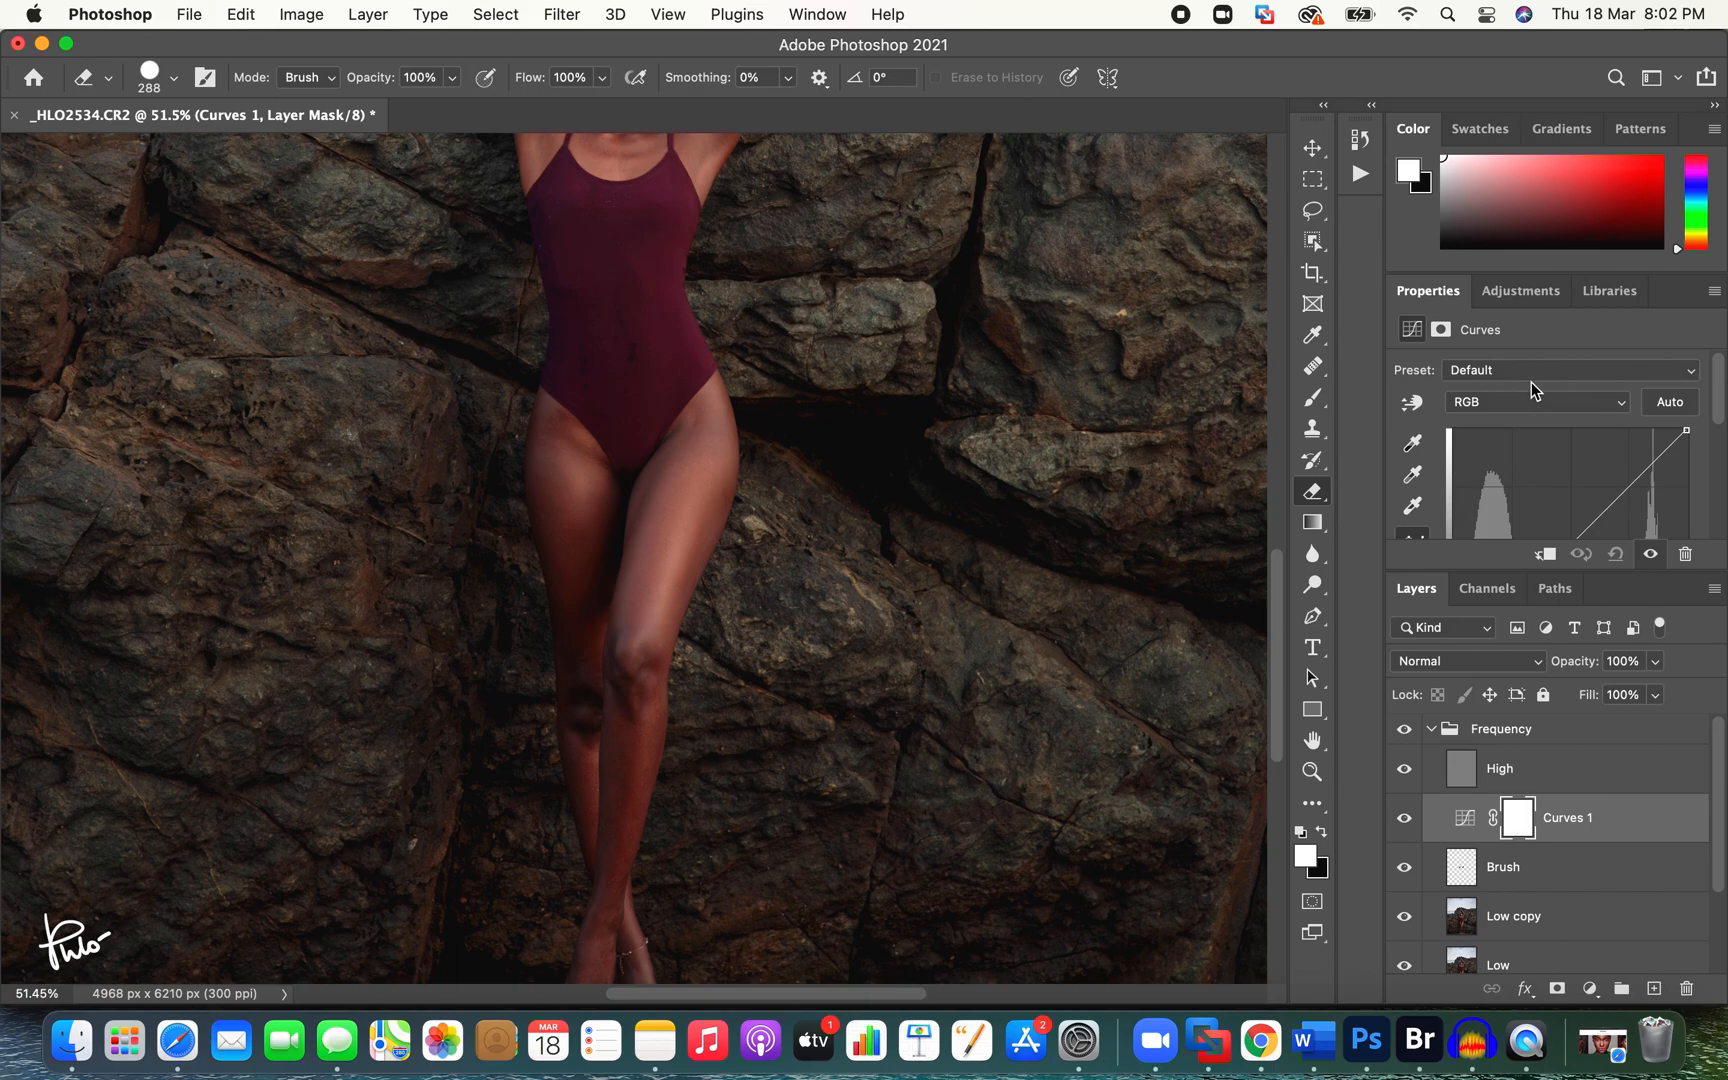
pyautogui.moveTo(1504, 570); pyautogui.dragTo(1506, 724)
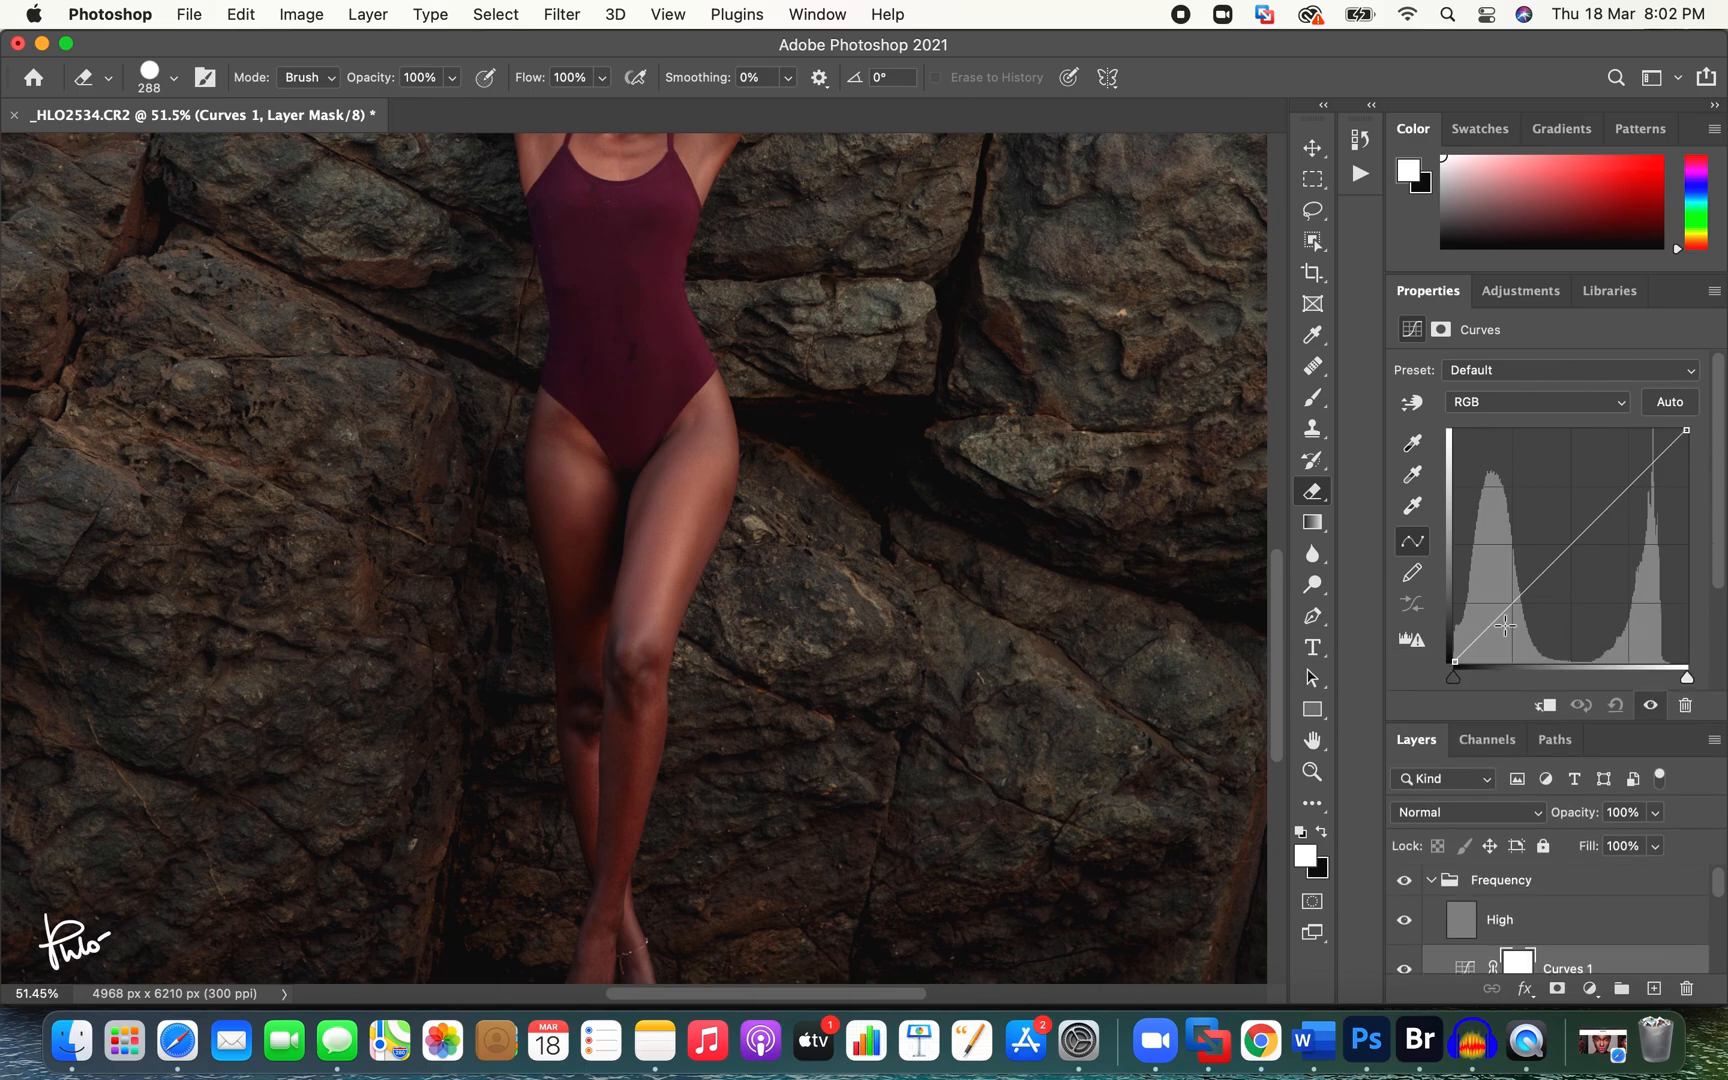
pyautogui.click(1513, 408)
pyautogui.click(1488, 421)
pyautogui.click(1567, 547)
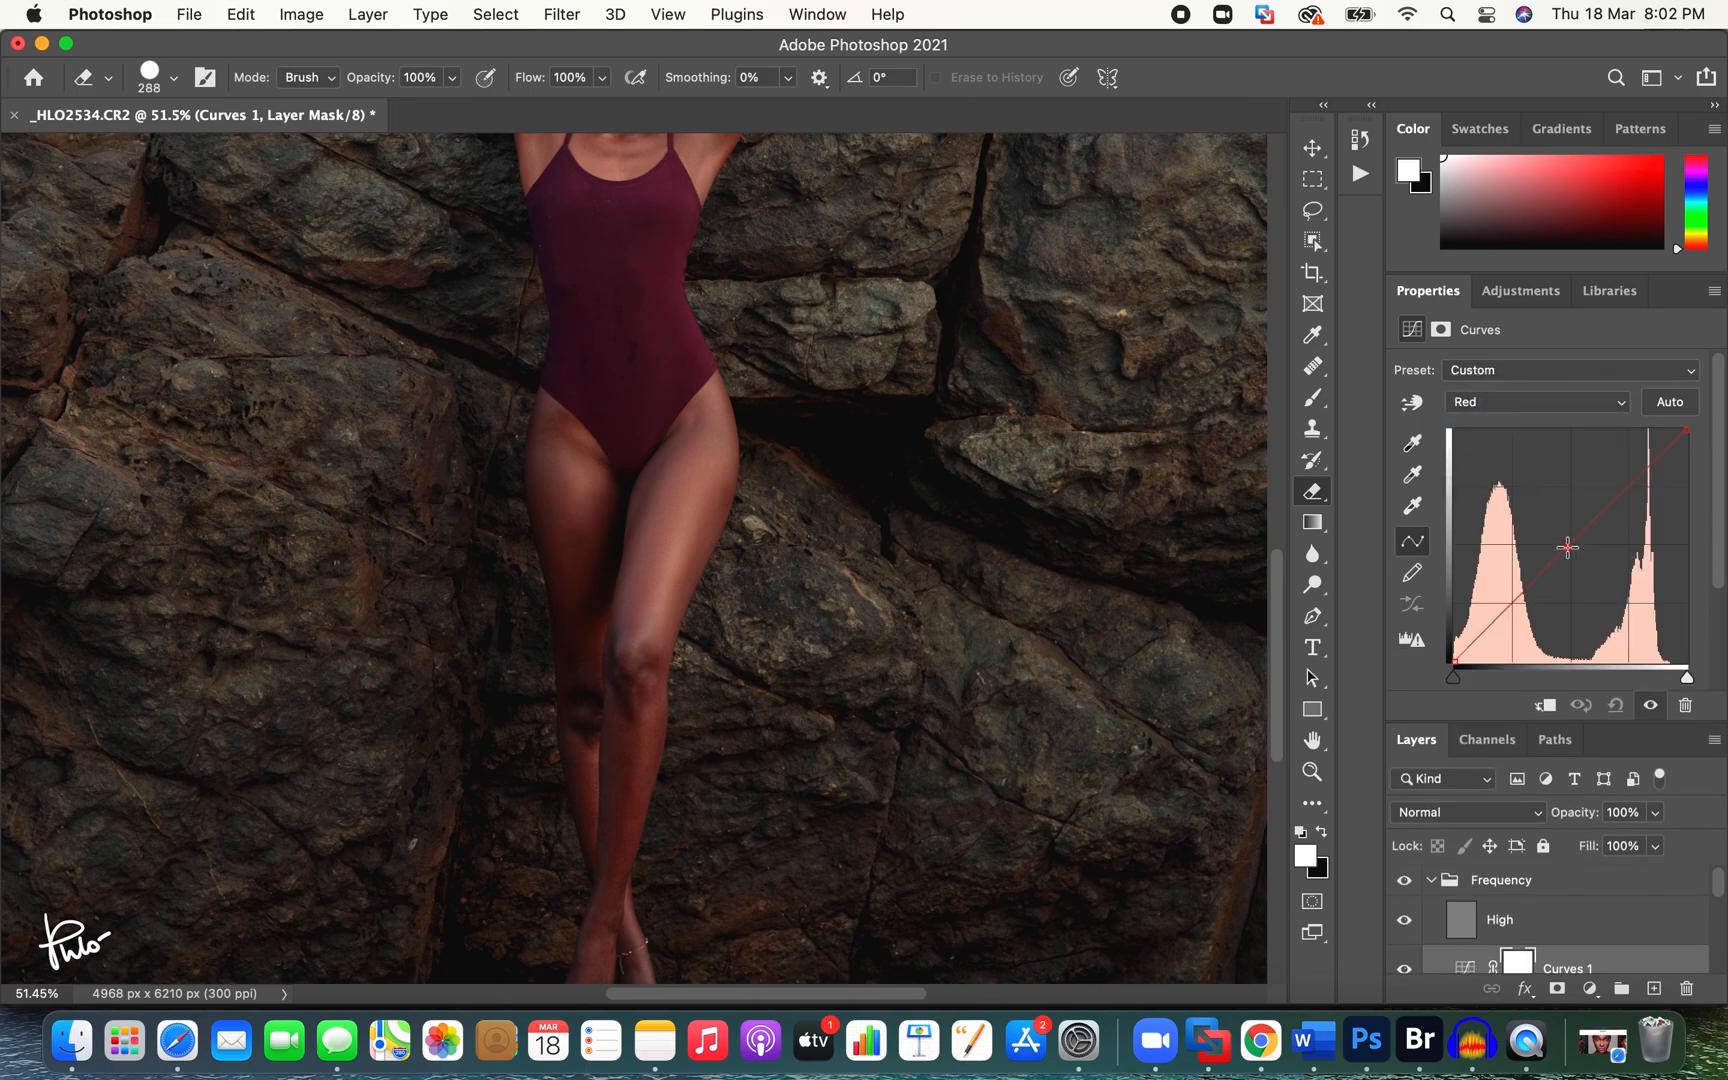
pyautogui.click(1513, 404)
pyautogui.click(1512, 447)
pyautogui.moveTo(1572, 543); pyautogui.dragTo(1574, 551)
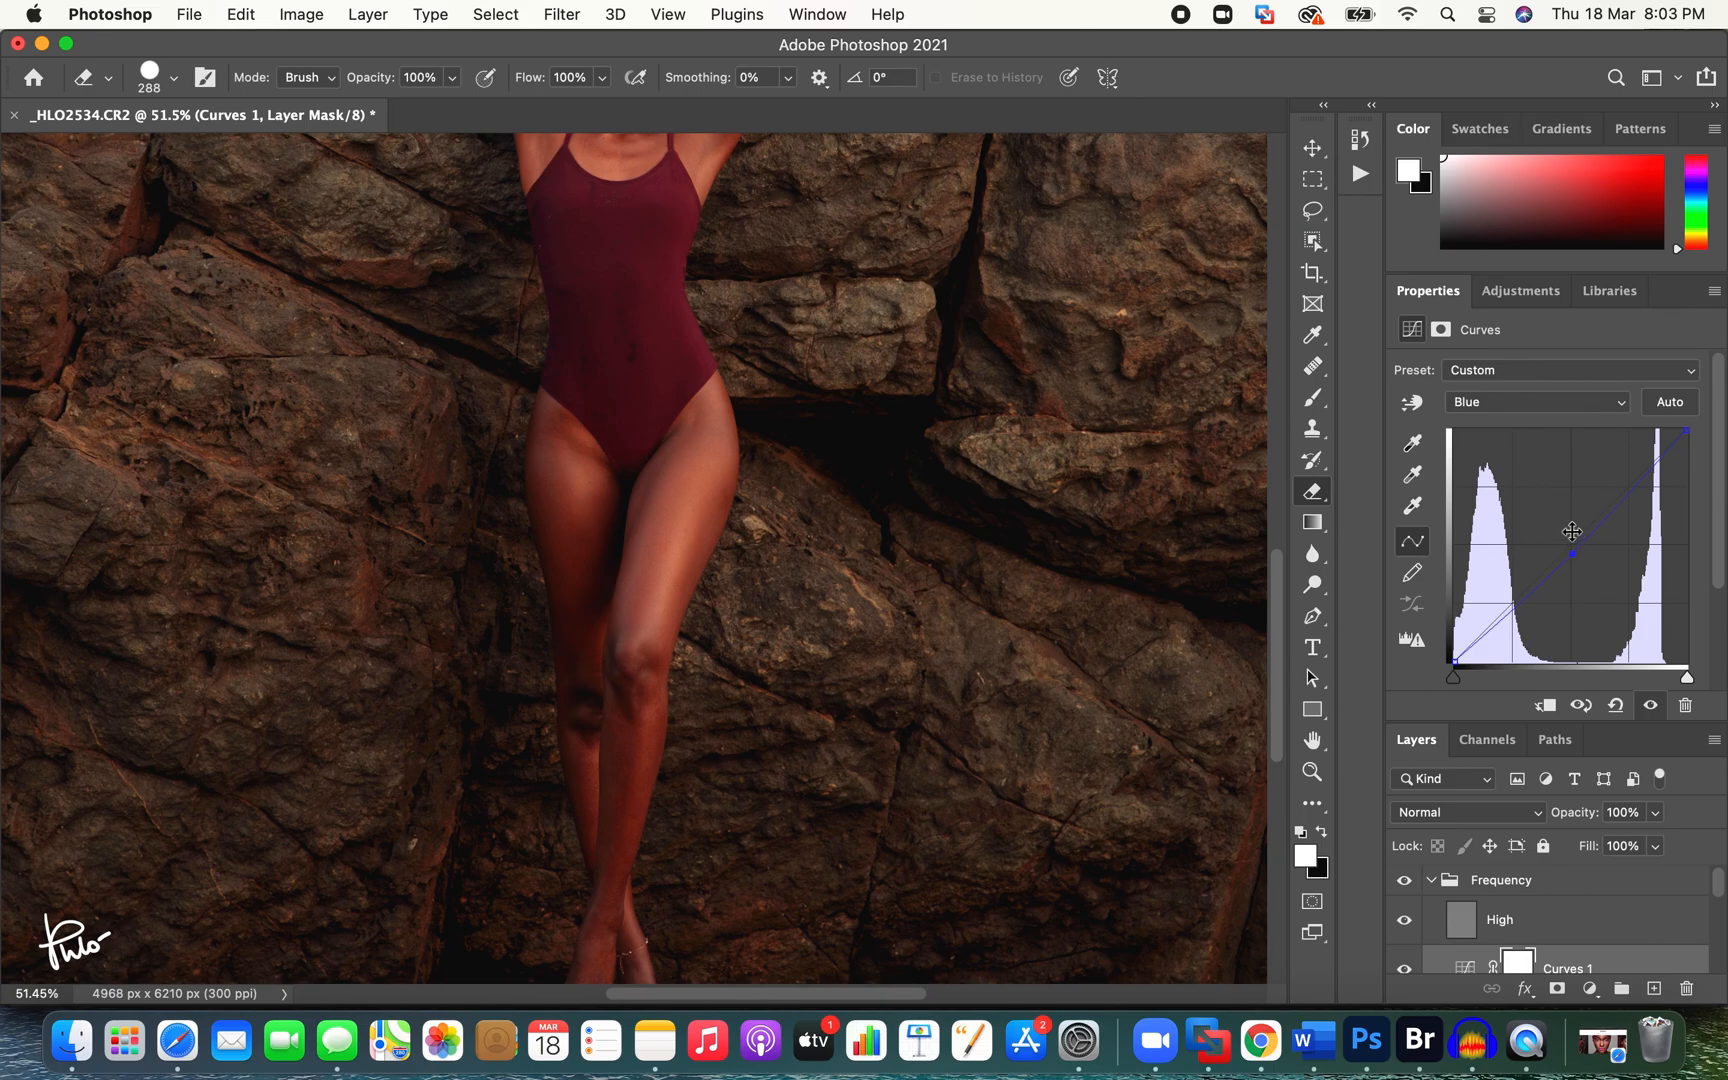
# Step: Invert the Curves 1 layer mask to black to hide the warming effect
pyautogui.press('super+i')
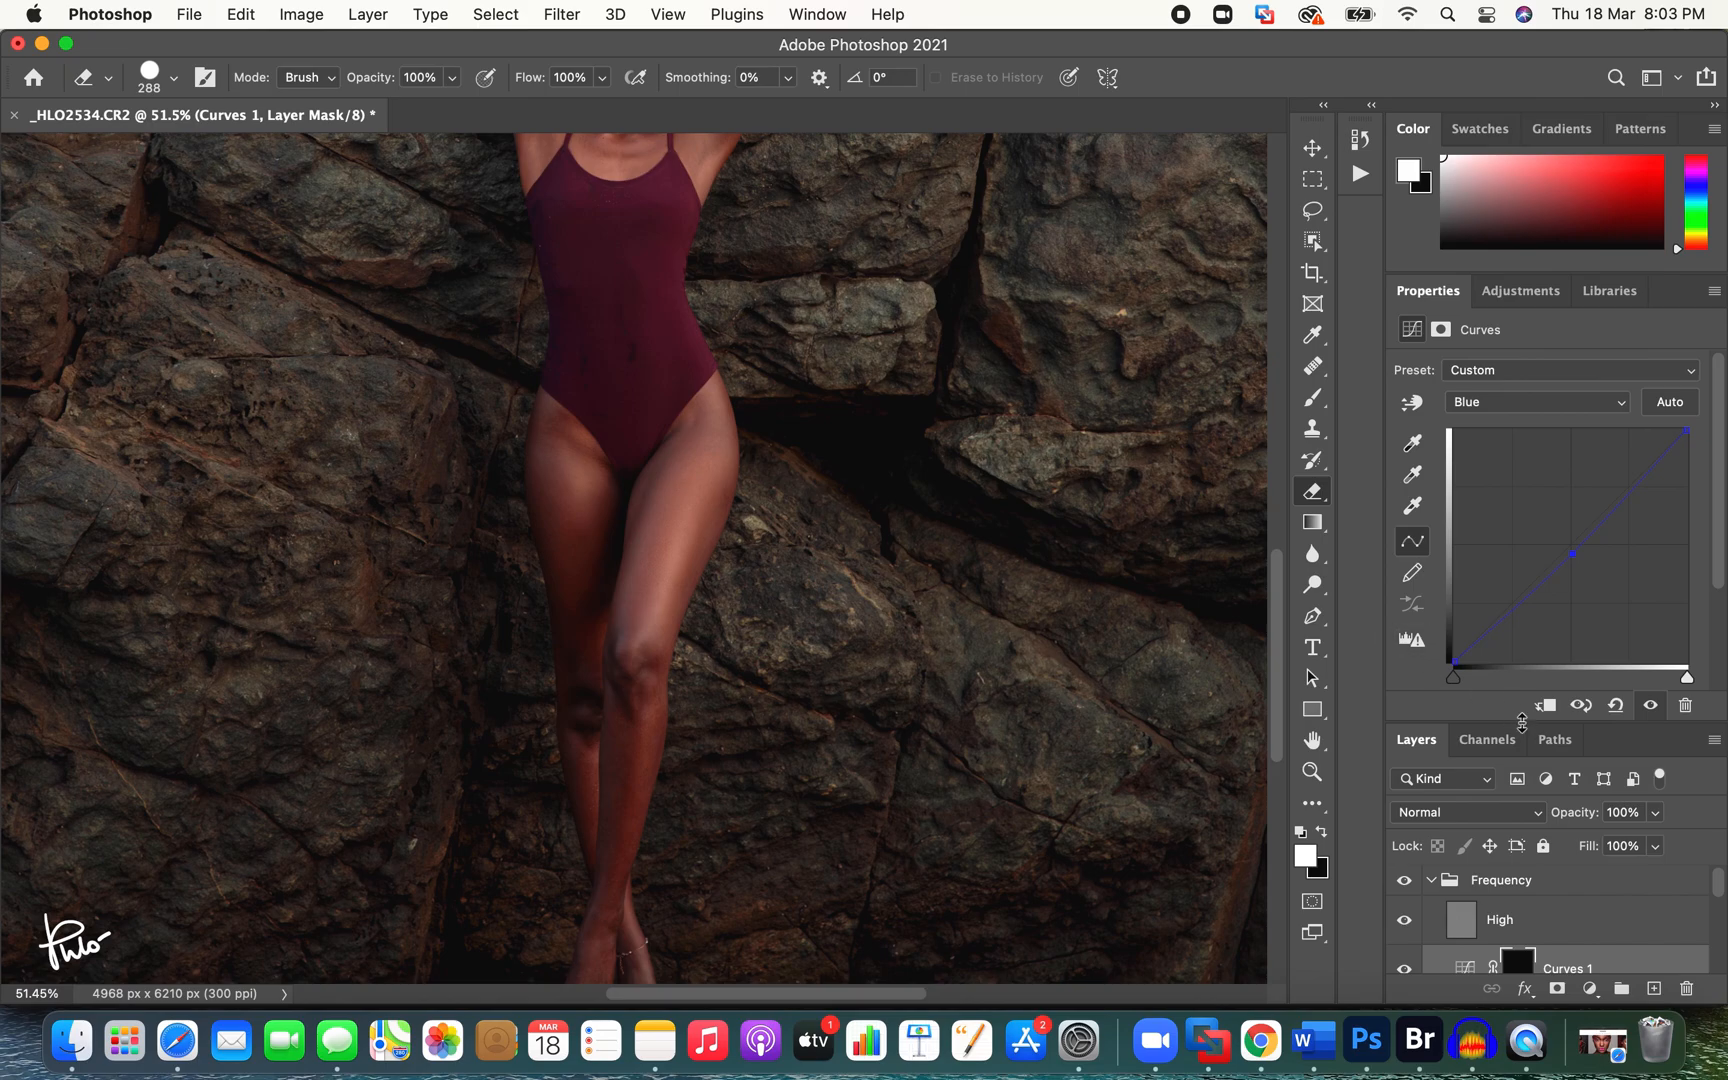
pyautogui.click(1520, 738)
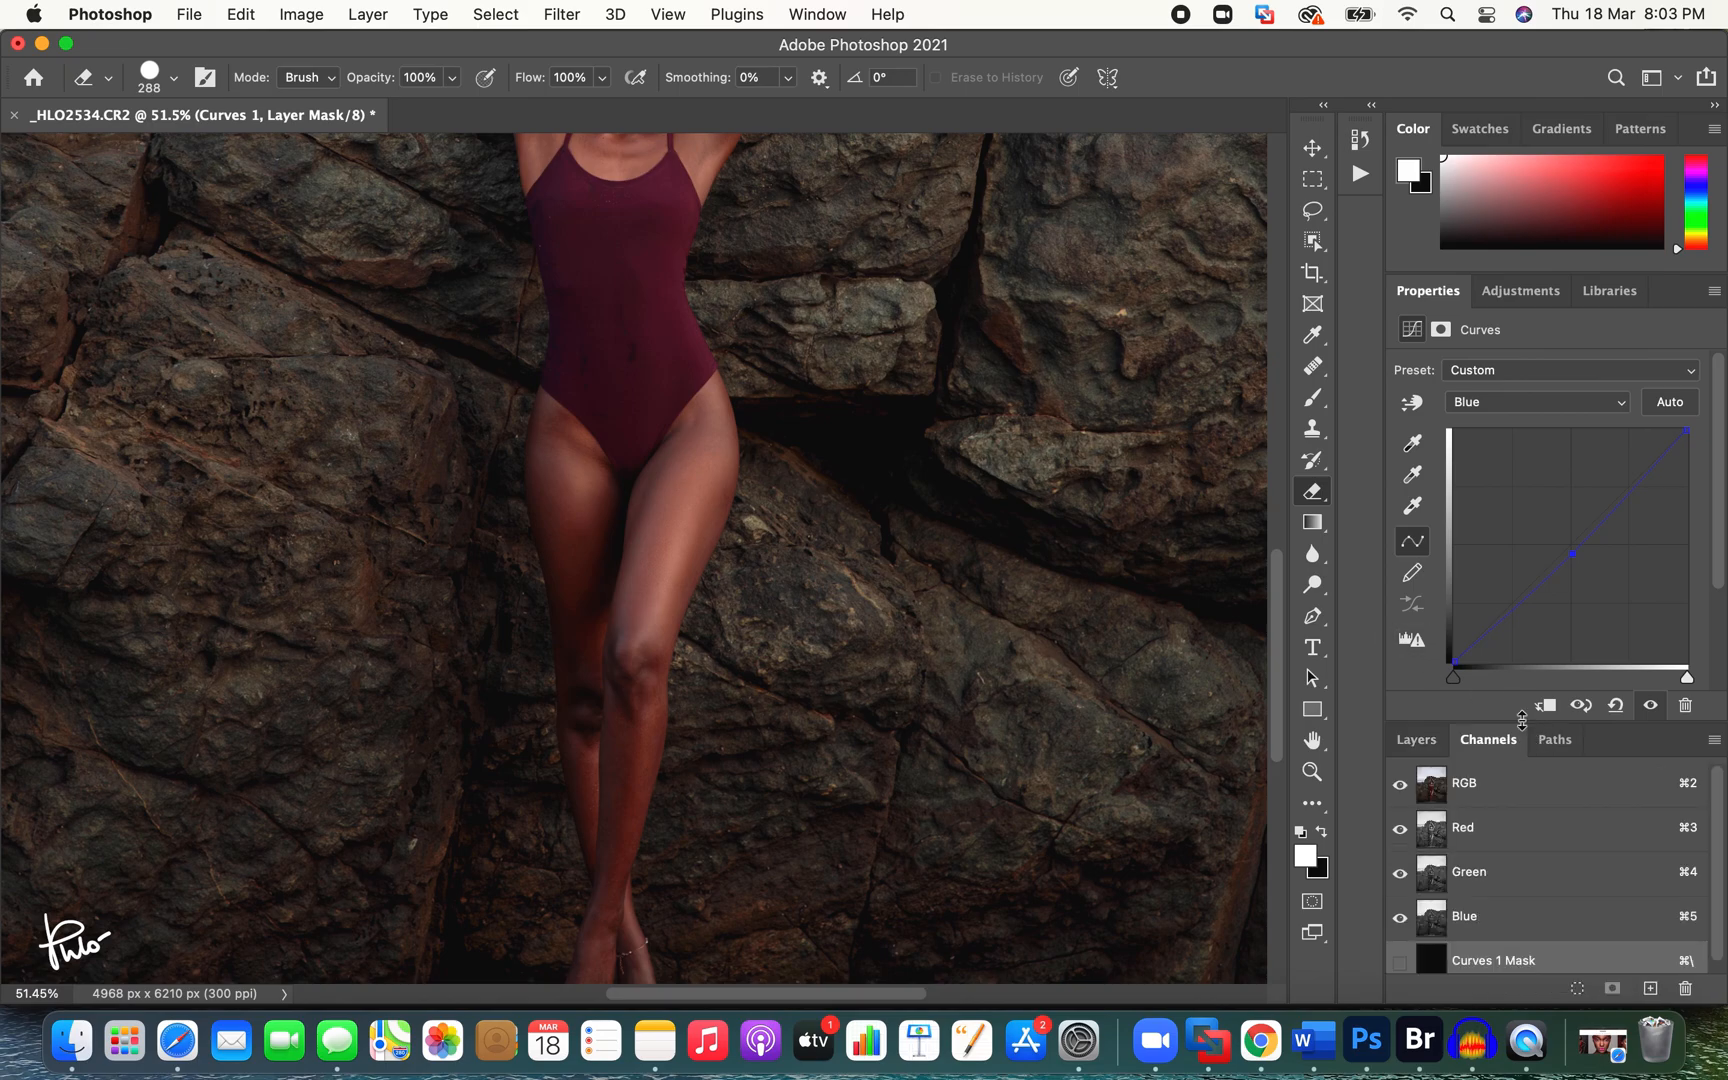
pyautogui.moveTo(1520, 722); pyautogui.dragTo(1465, 565)
pyautogui.click(1416, 588)
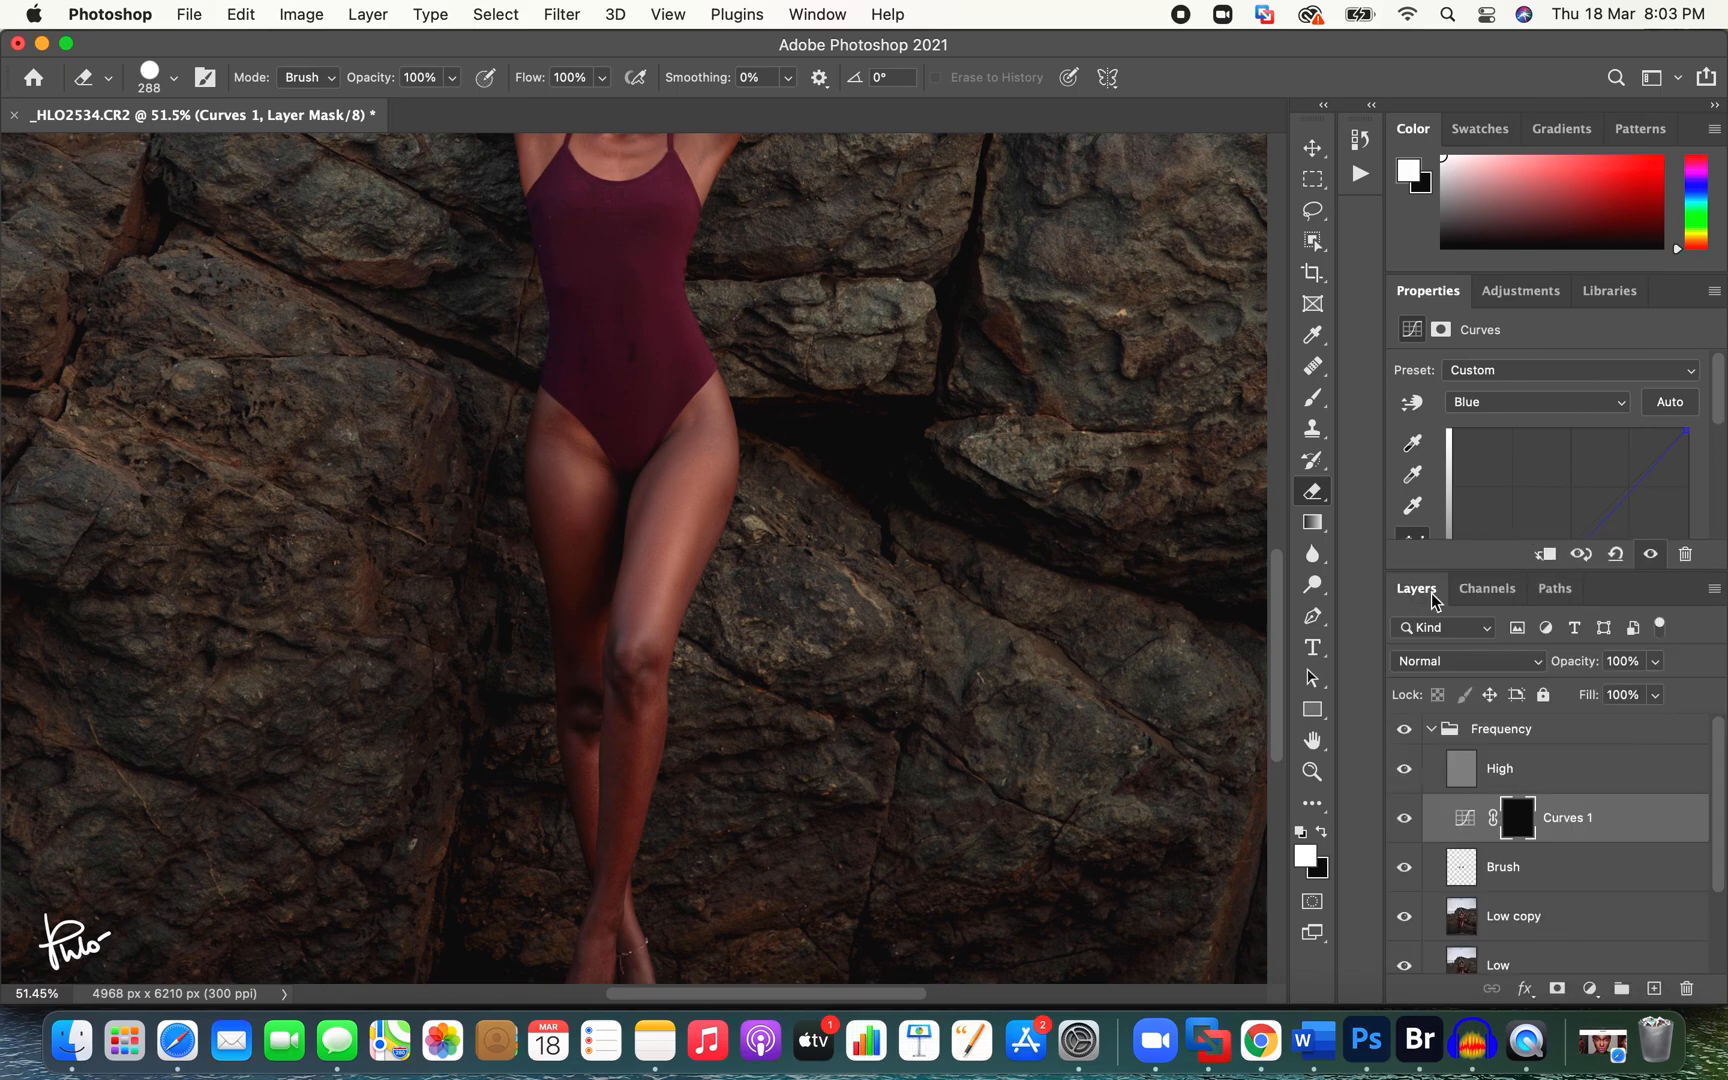
pyautogui.click(1517, 815)
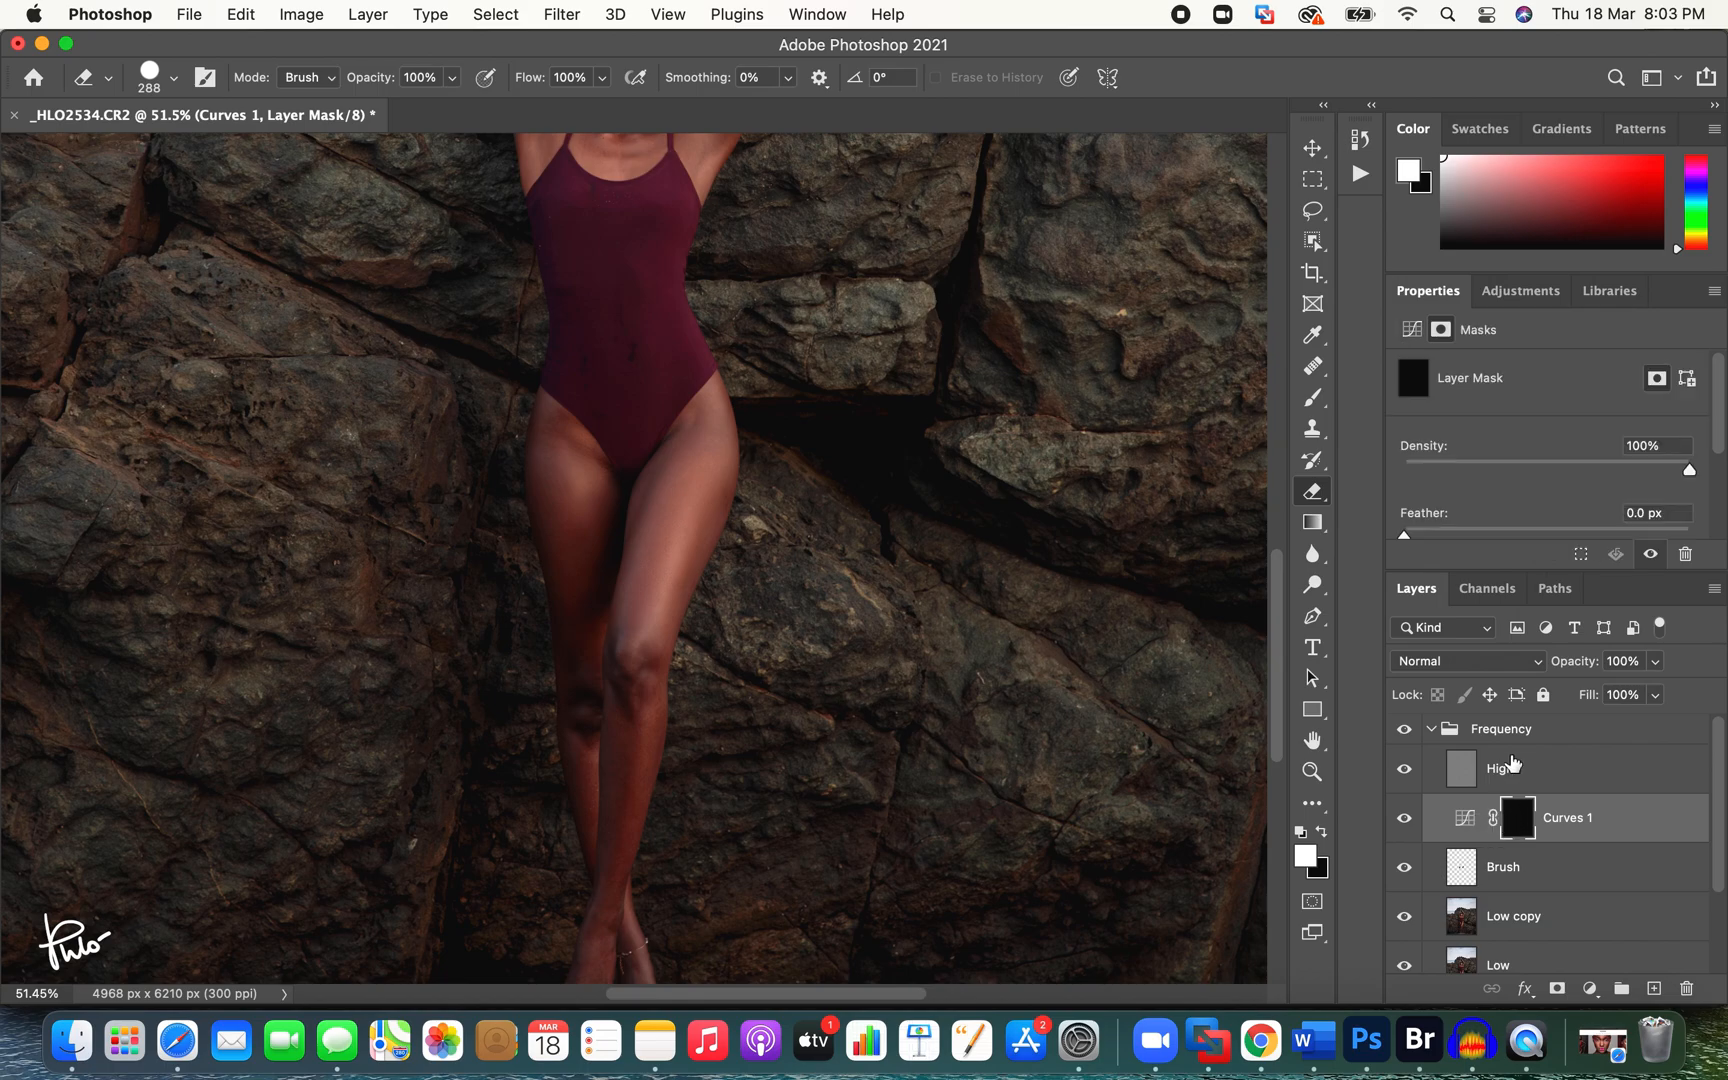
pyautogui.press('super+i')
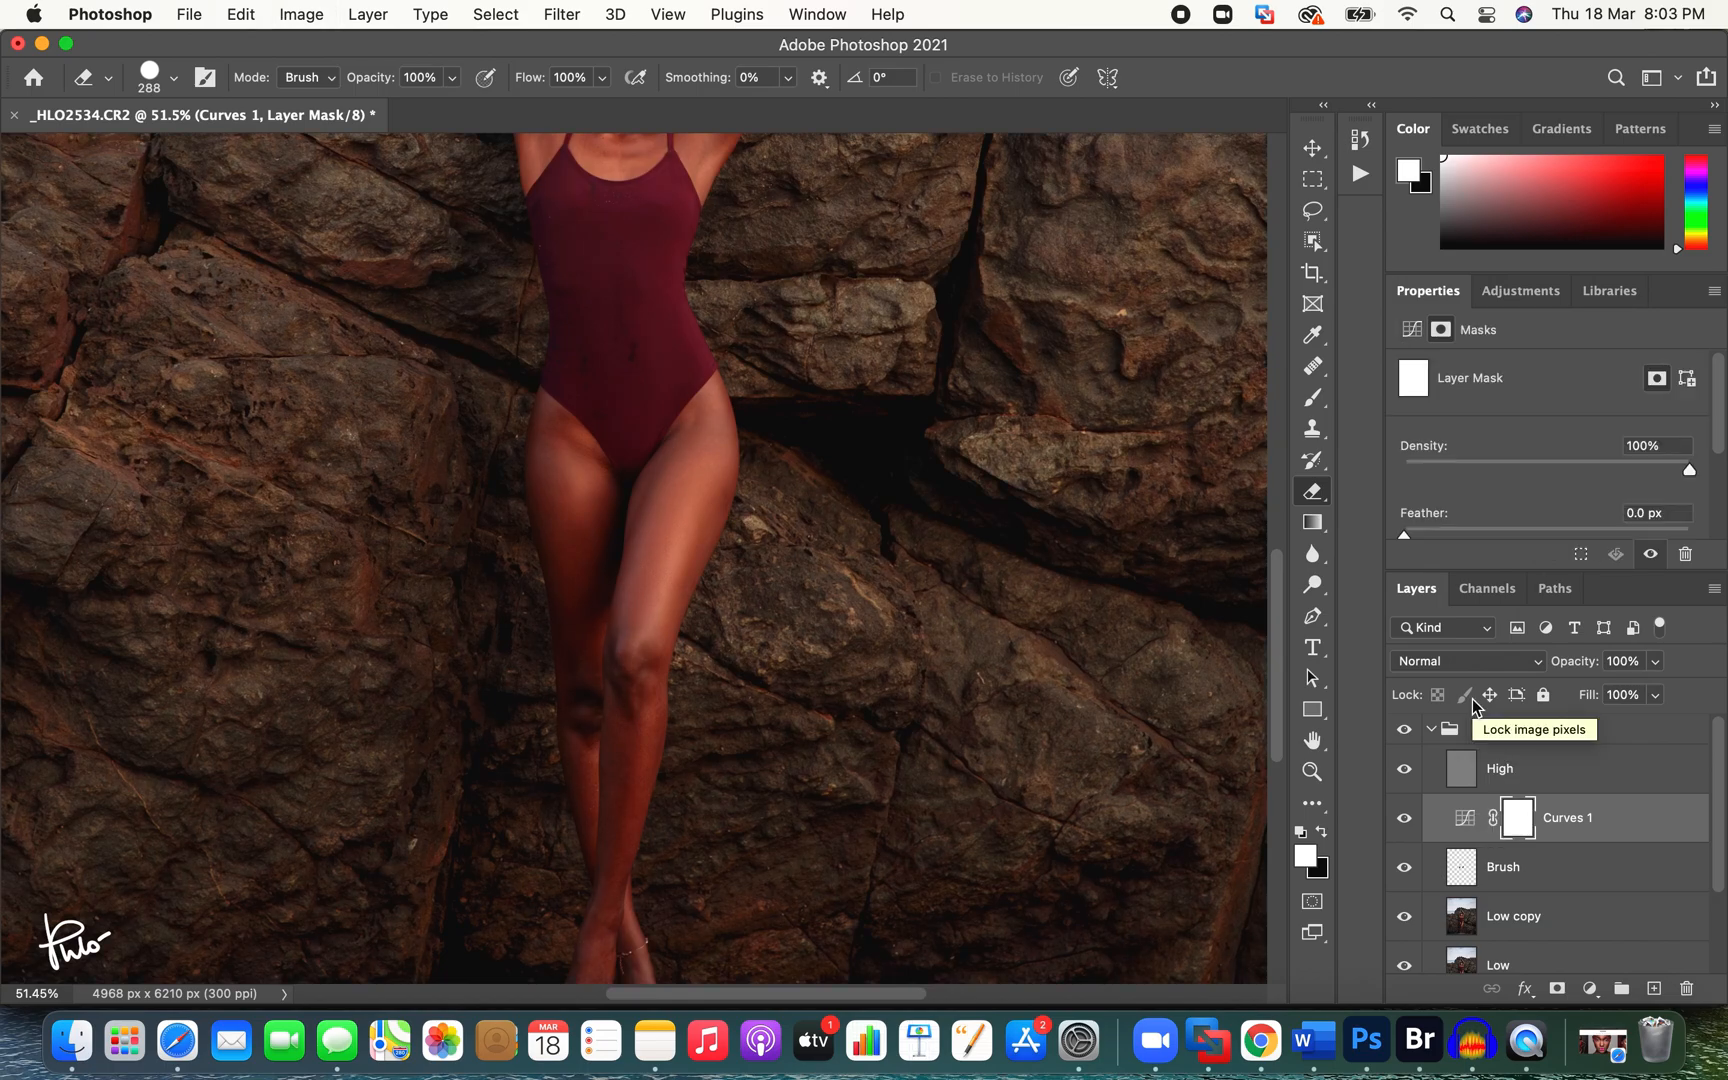
pyautogui.press('super+i')
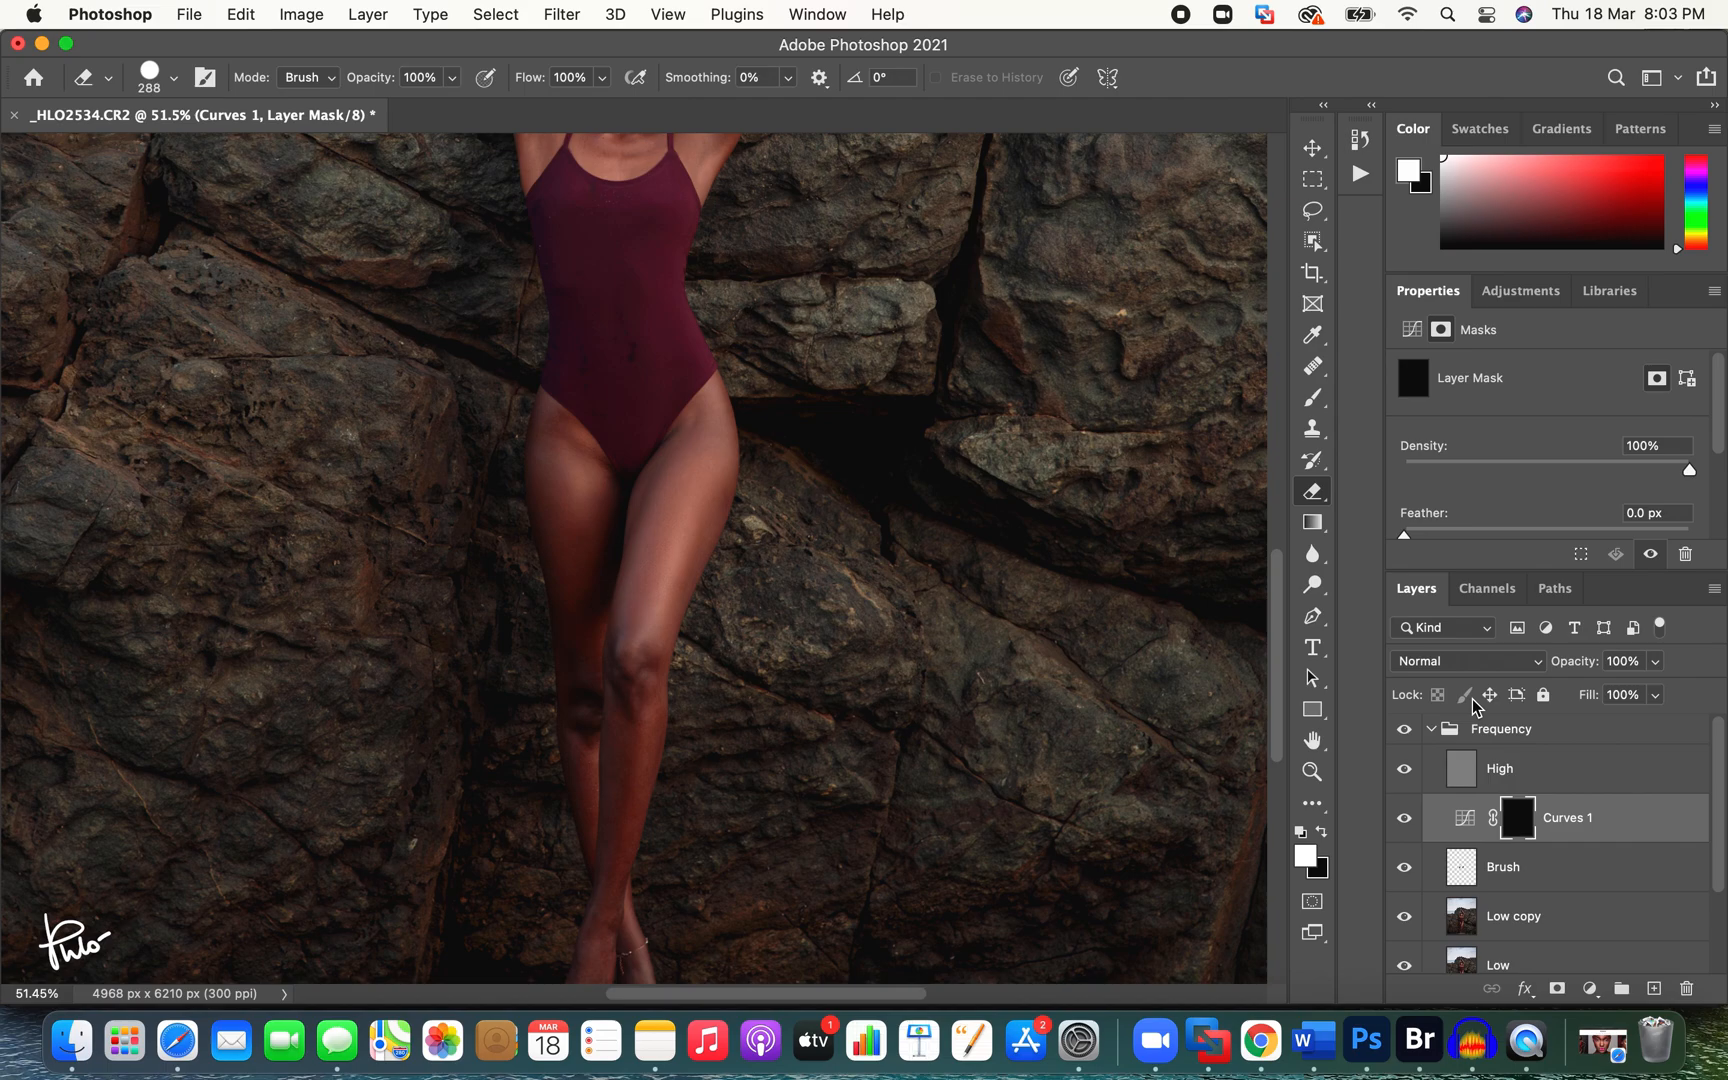
# Step: Paint white on the Curves 1 mask over the legs with a 125 px brush and set the layer's opacity to 66%
pyautogui.press('b')
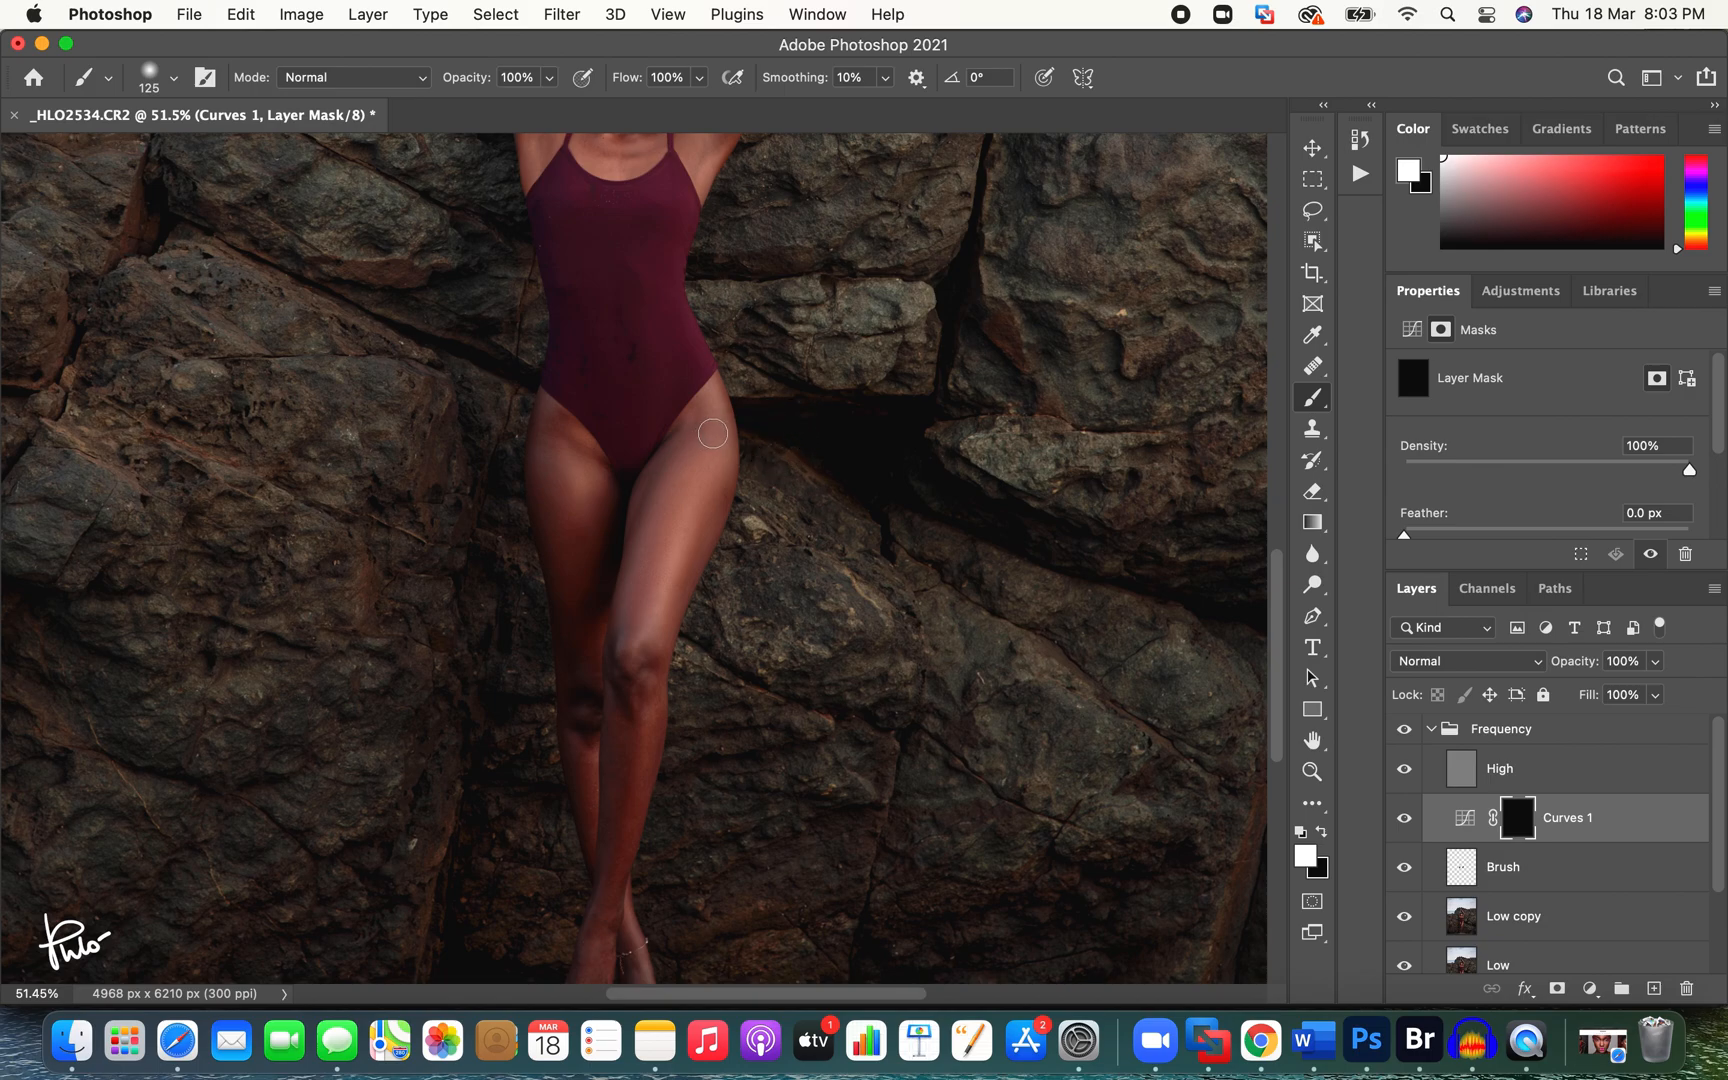
pyautogui.moveTo(660, 501)
pyautogui.mouseDown()
pyautogui.moveTo(655, 480)
pyautogui.moveTo(640, 505)
pyautogui.moveTo(708, 402)
pyautogui.mouseUp()
pyautogui.moveTo(687, 400); pyautogui.dragTo(691, 390)
pyautogui.moveTo(1572, 665); pyautogui.dragTo(1543, 668)
# Step: Compare the legs in the wider picture with and without Curves 1
pyautogui.press('z')
pyautogui.moveTo(760, 572); pyautogui.dragTo(719, 590)
pyautogui.click(1404, 818)
pyautogui.click(1404, 818)
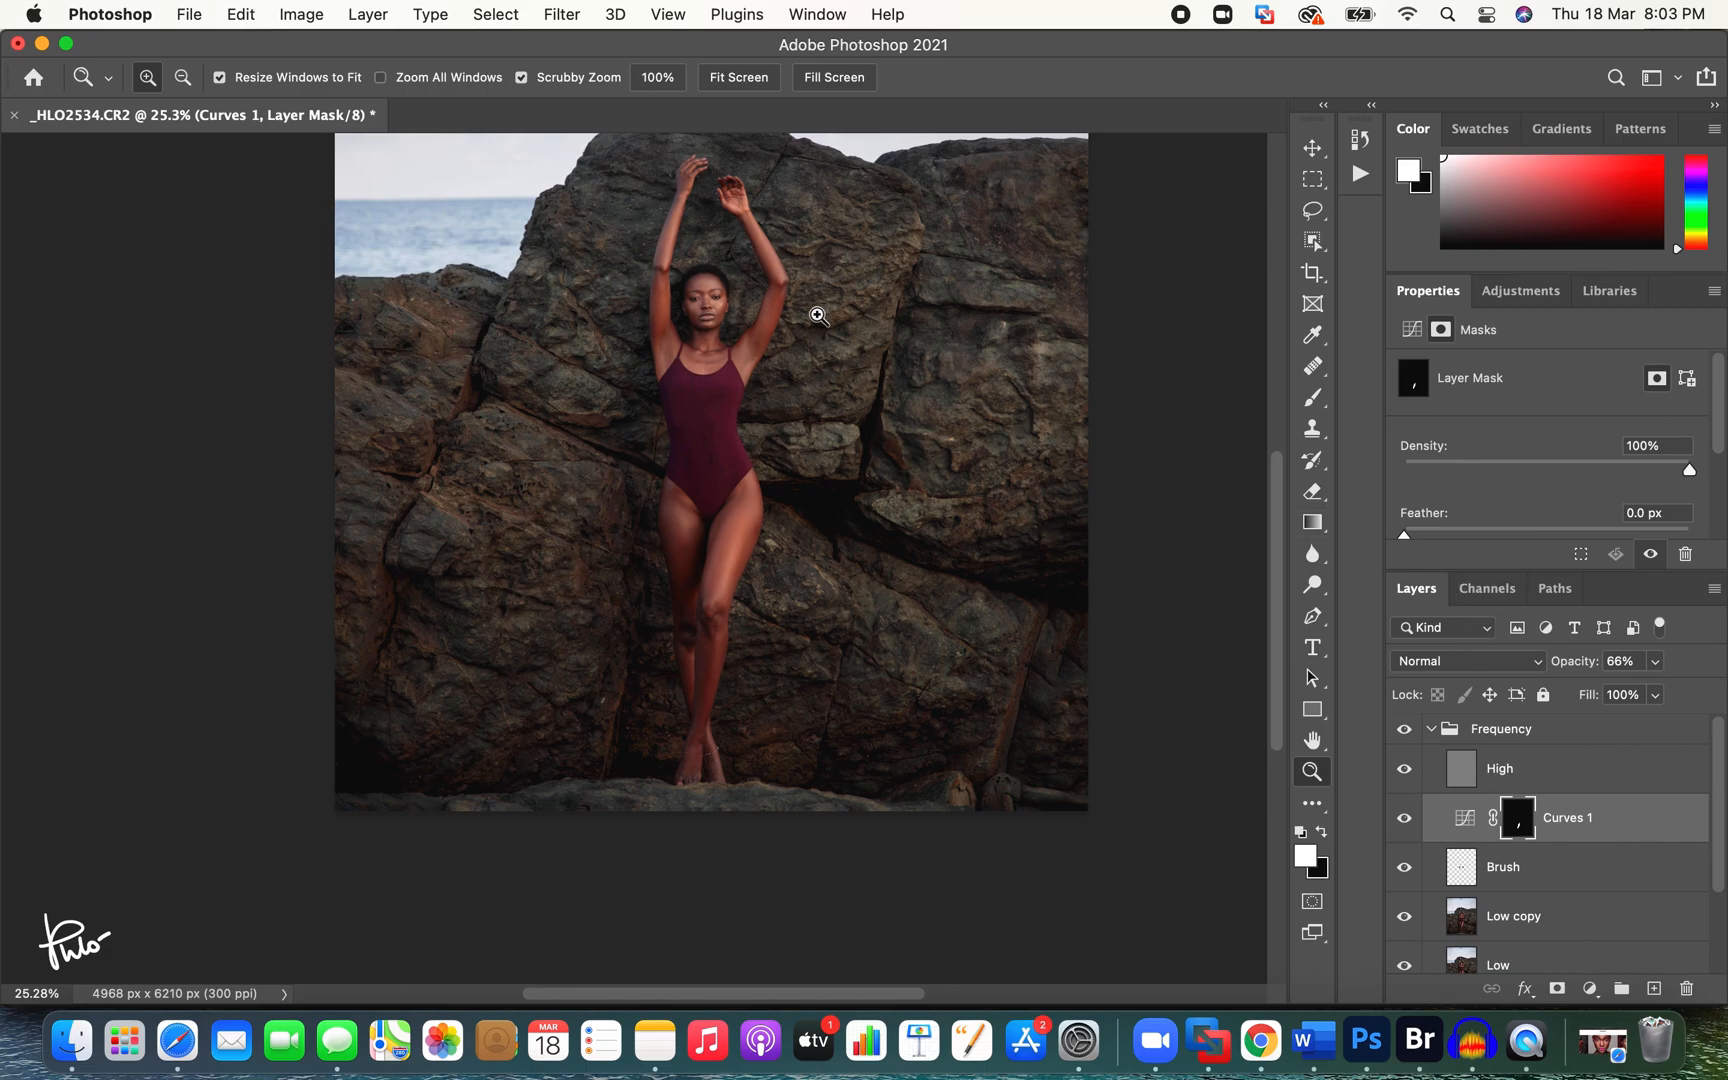
# Step: Paint white on the Curves 1 mask over the hands and raised arms to reveal the warm tone there
pyautogui.moveTo(717, 177); pyautogui.dragTo(755, 193)
pyautogui.scroll(10, 755, 193)
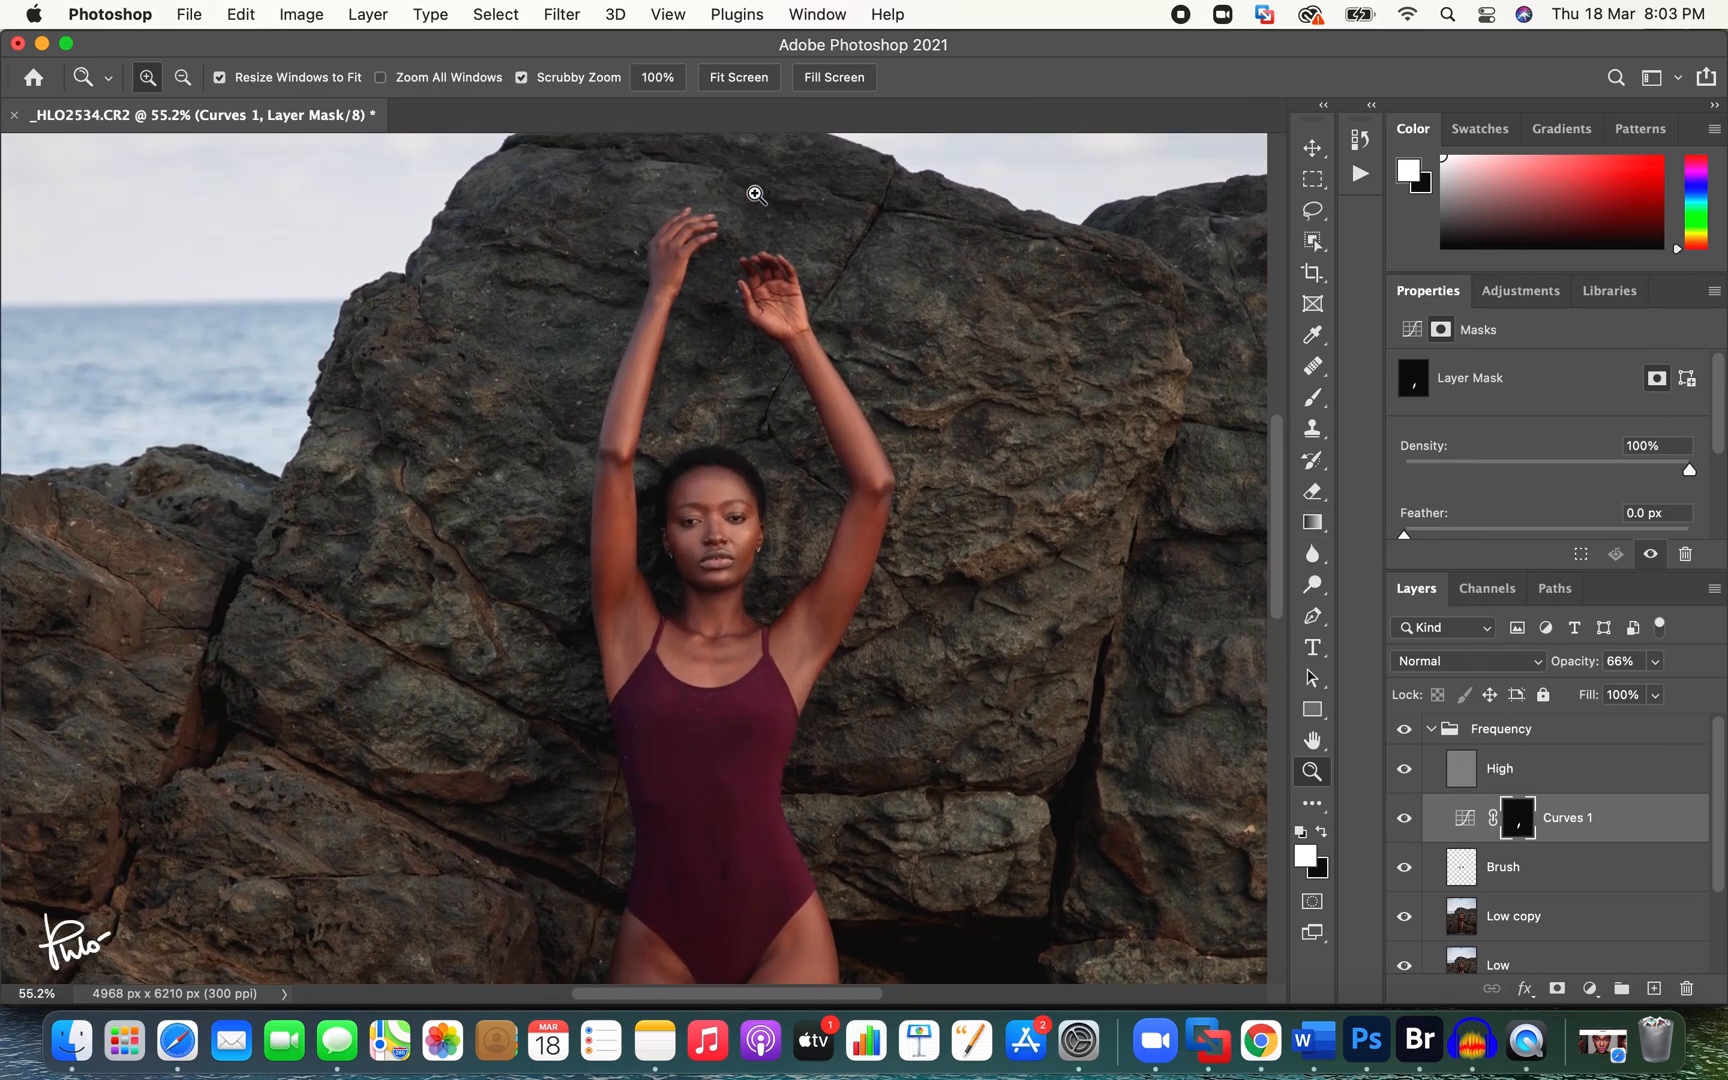
pyautogui.press('b')
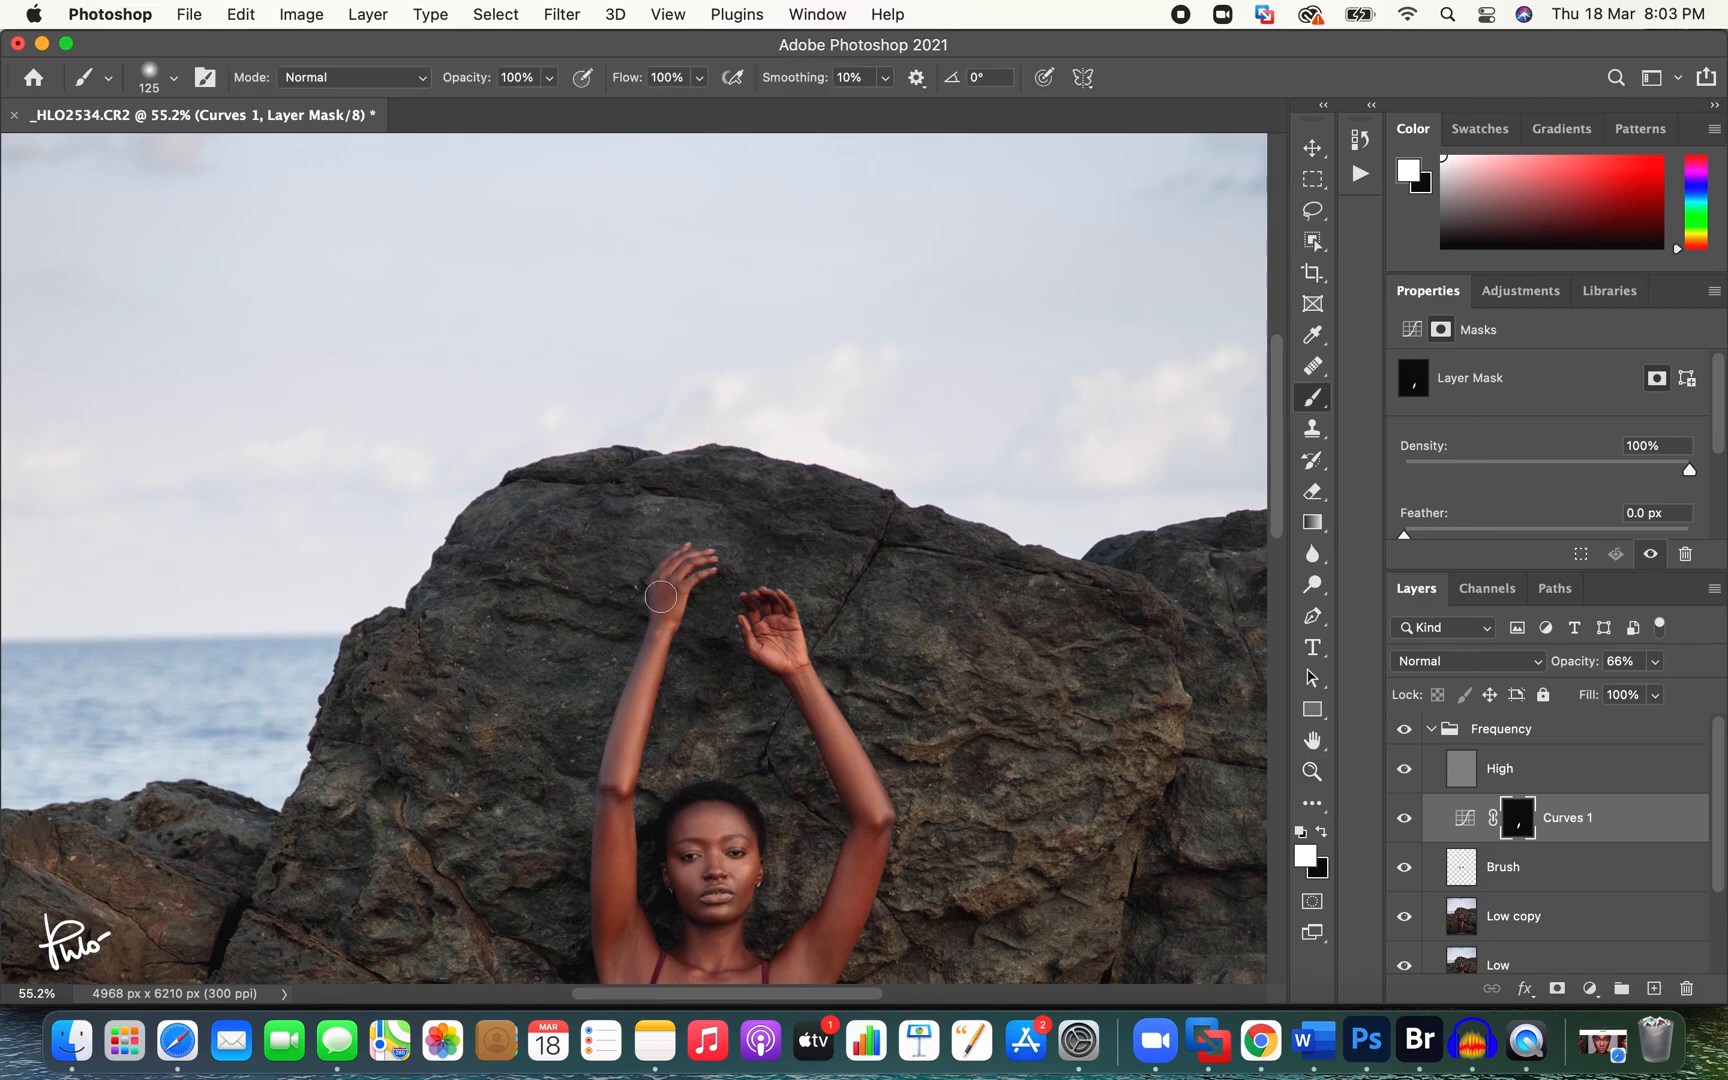
pyautogui.press('[')
pyautogui.press('[')
pyautogui.press('[')
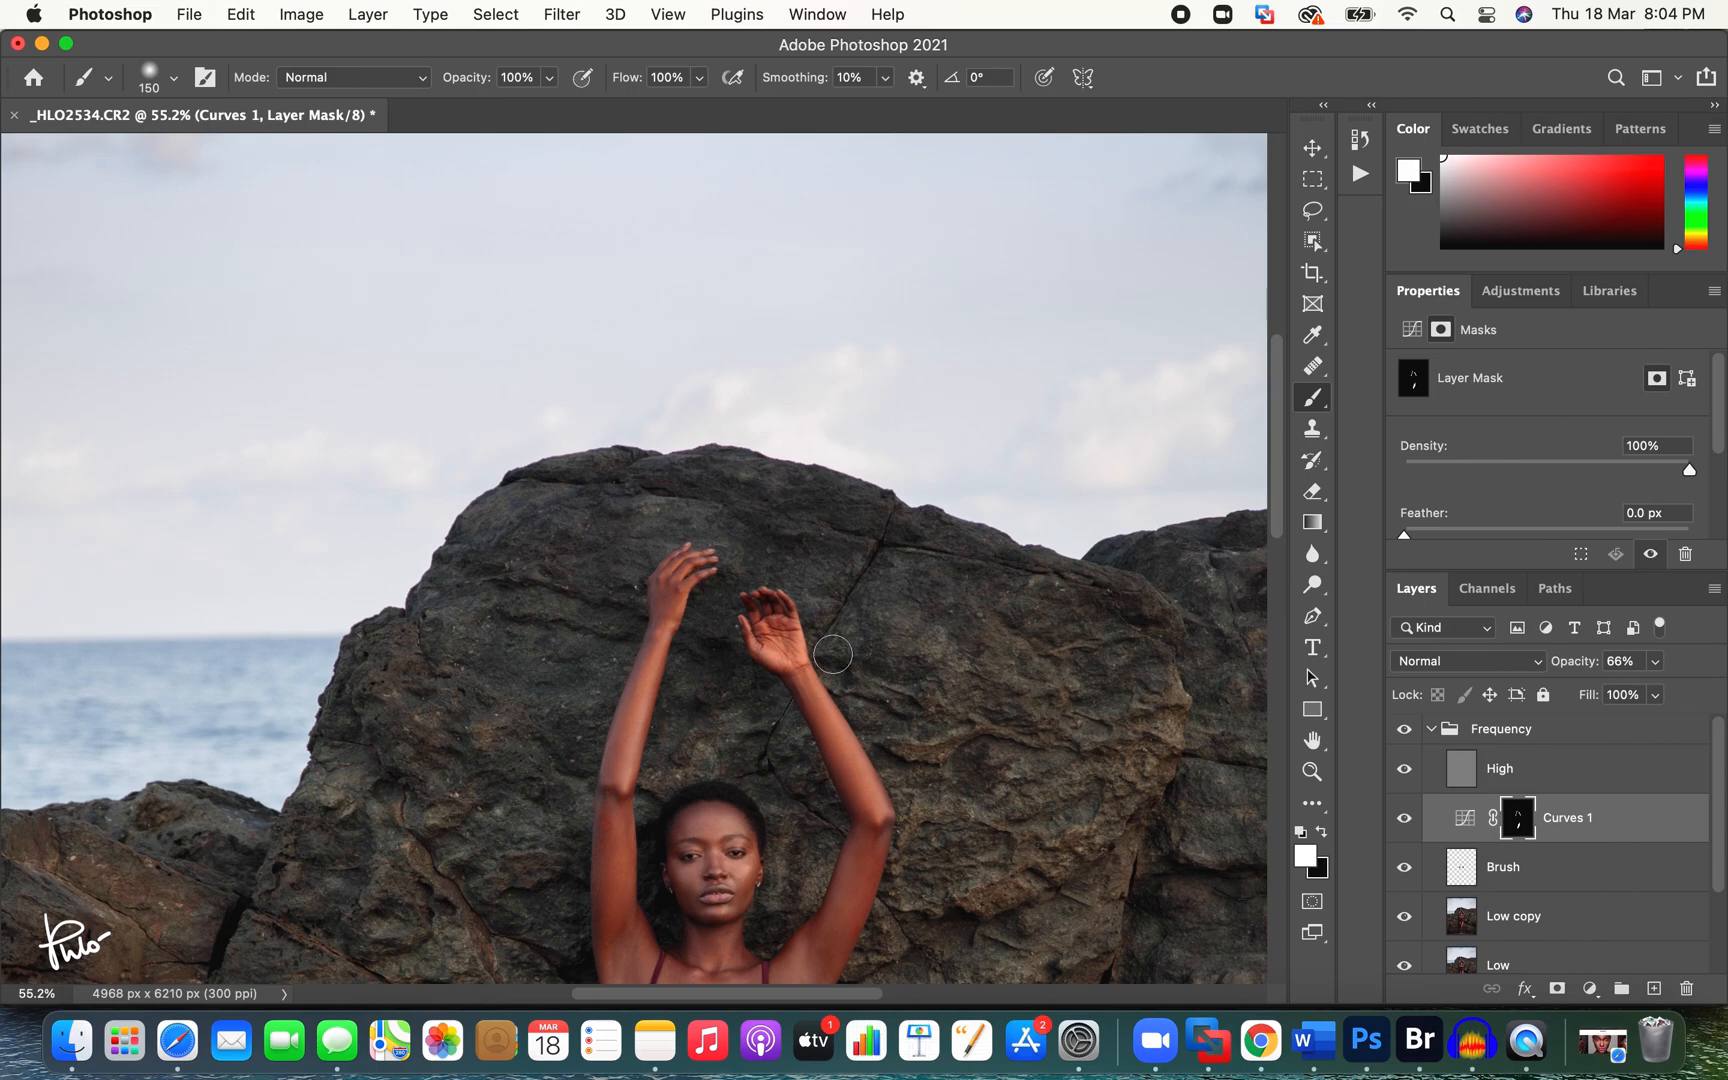
pyautogui.press('z')
pyautogui.moveTo(872, 606)
pyautogui.mouseDown()
pyautogui.moveTo(783, 648)
pyautogui.moveTo(818, 609)
pyautogui.mouseUp()
pyautogui.moveTo(694, 600); pyautogui.dragTo(715, 572)
pyautogui.moveTo(594, 517); pyautogui.dragTo(715, 502)
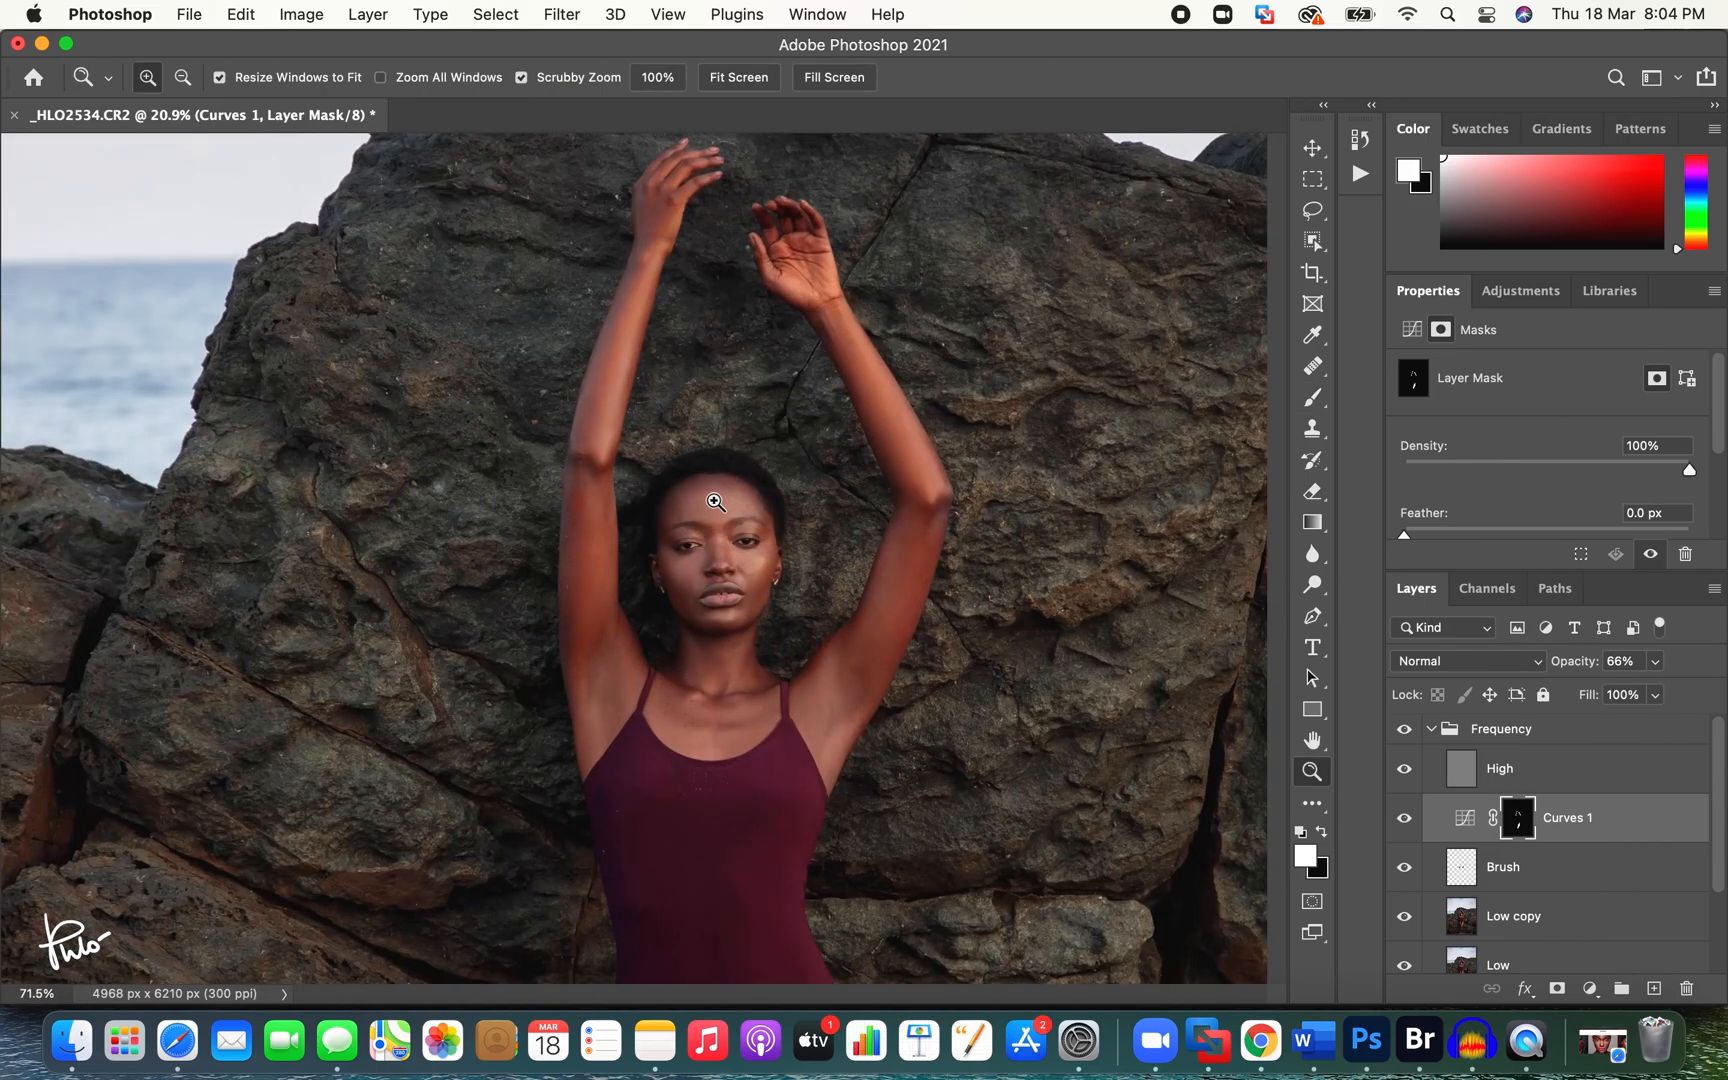
# Step: Paint white on the Curves 1 mask over the face at 49% brush opacity and compare the picture with and without Curves 1
pyautogui.press('b')
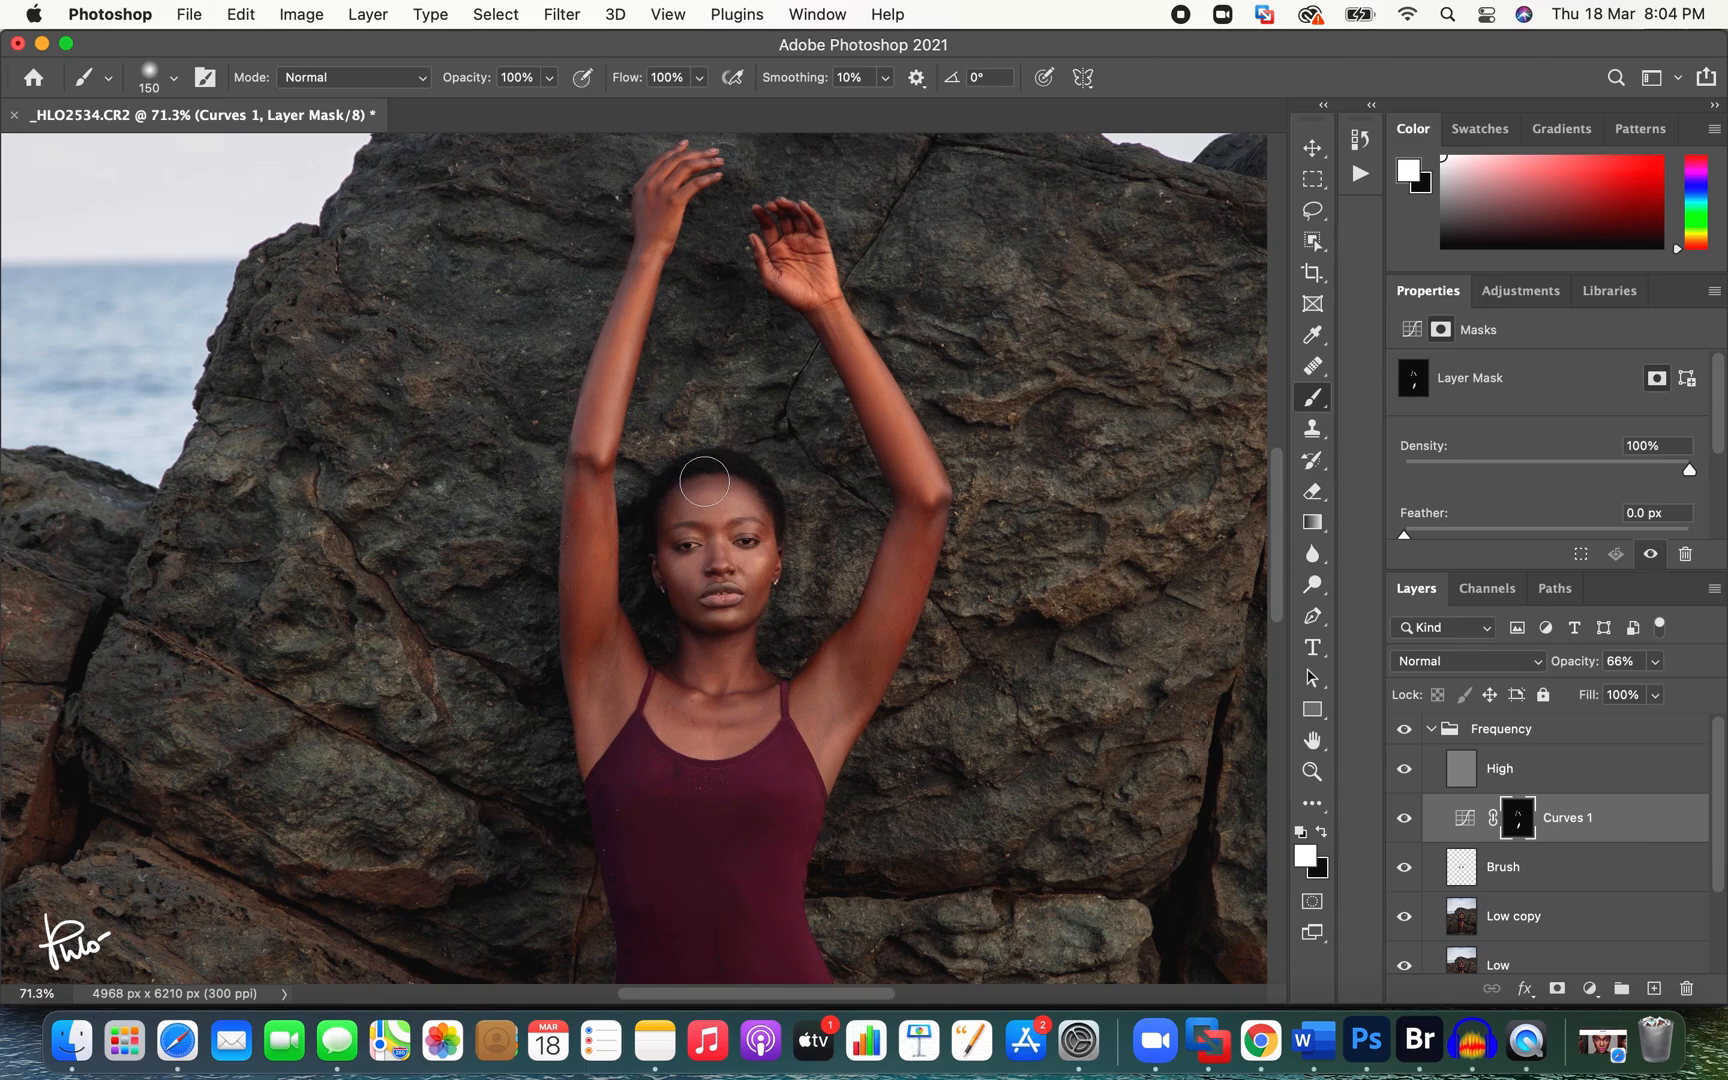
pyautogui.moveTo(480, 88); pyautogui.dragTo(404, 93)
pyautogui.press('z')
pyautogui.moveTo(852, 505); pyautogui.dragTo(752, 549)
pyautogui.click(1404, 818)
pyautogui.click(1404, 818)
pyautogui.moveTo(685, 575)
pyautogui.mouseDown()
pyautogui.moveTo(716, 556)
pyautogui.moveTo(694, 563)
pyautogui.mouseUp()
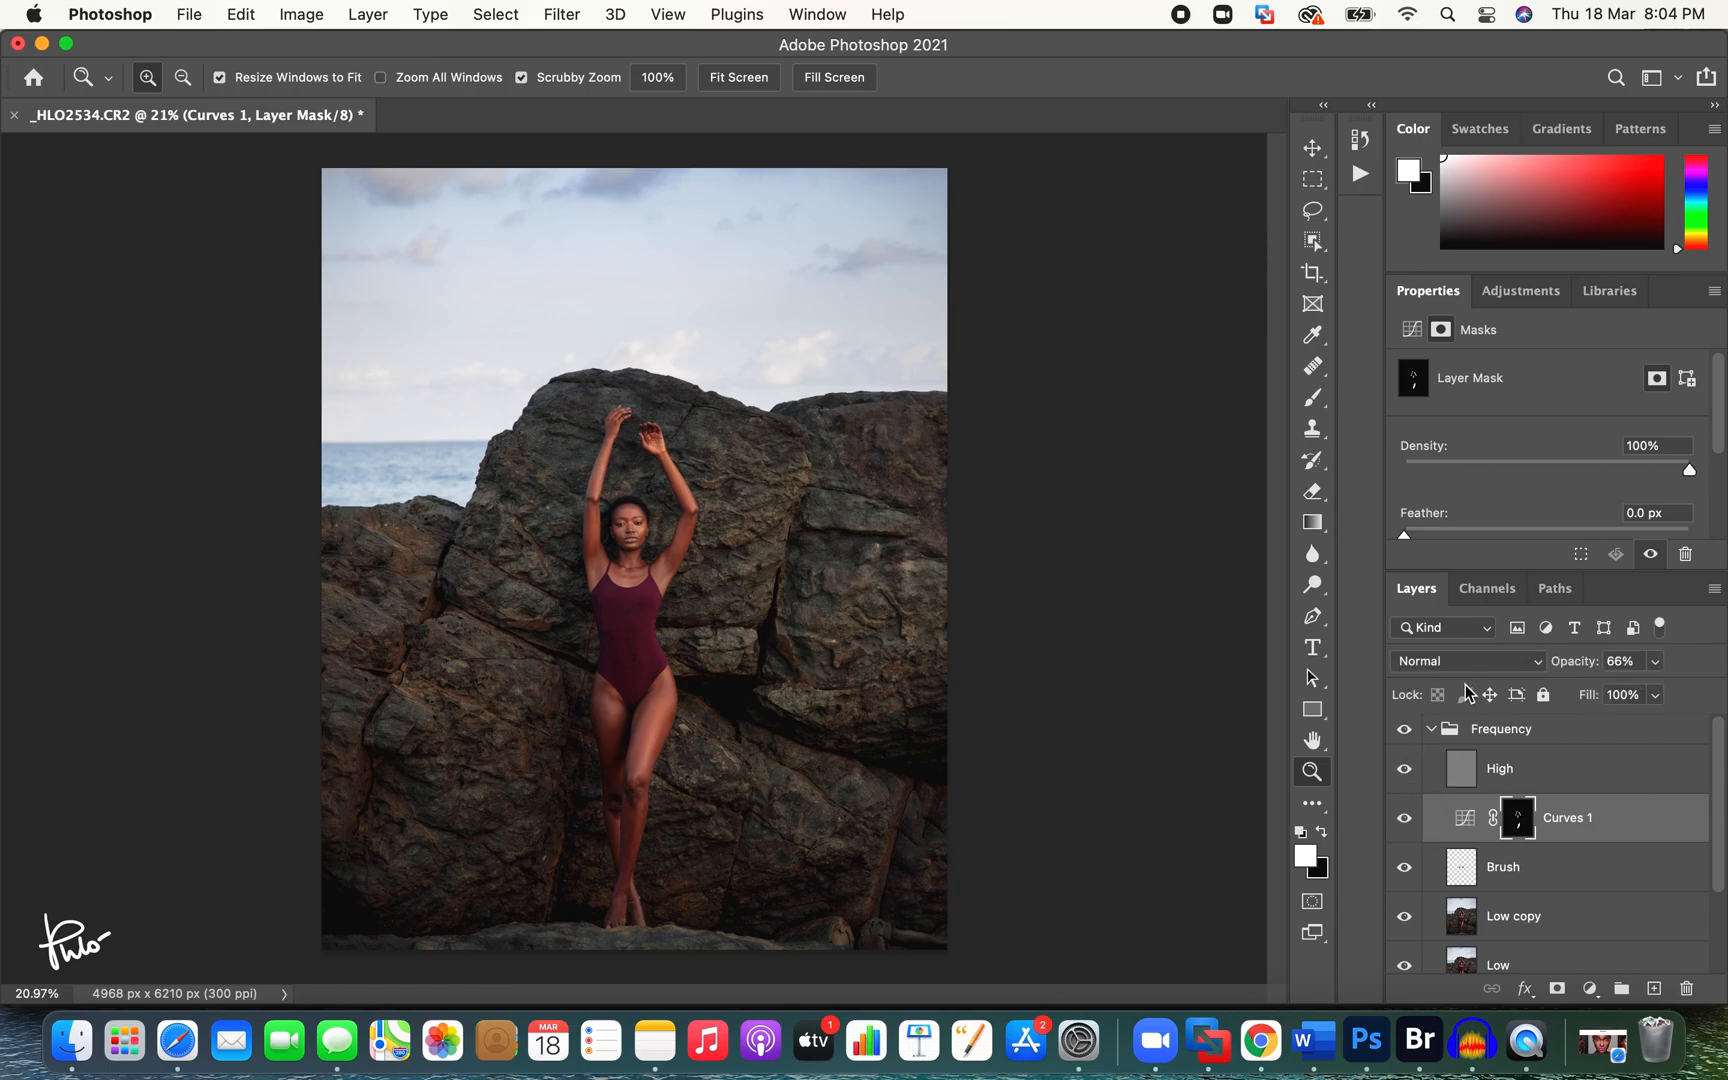
pyautogui.click(1431, 731)
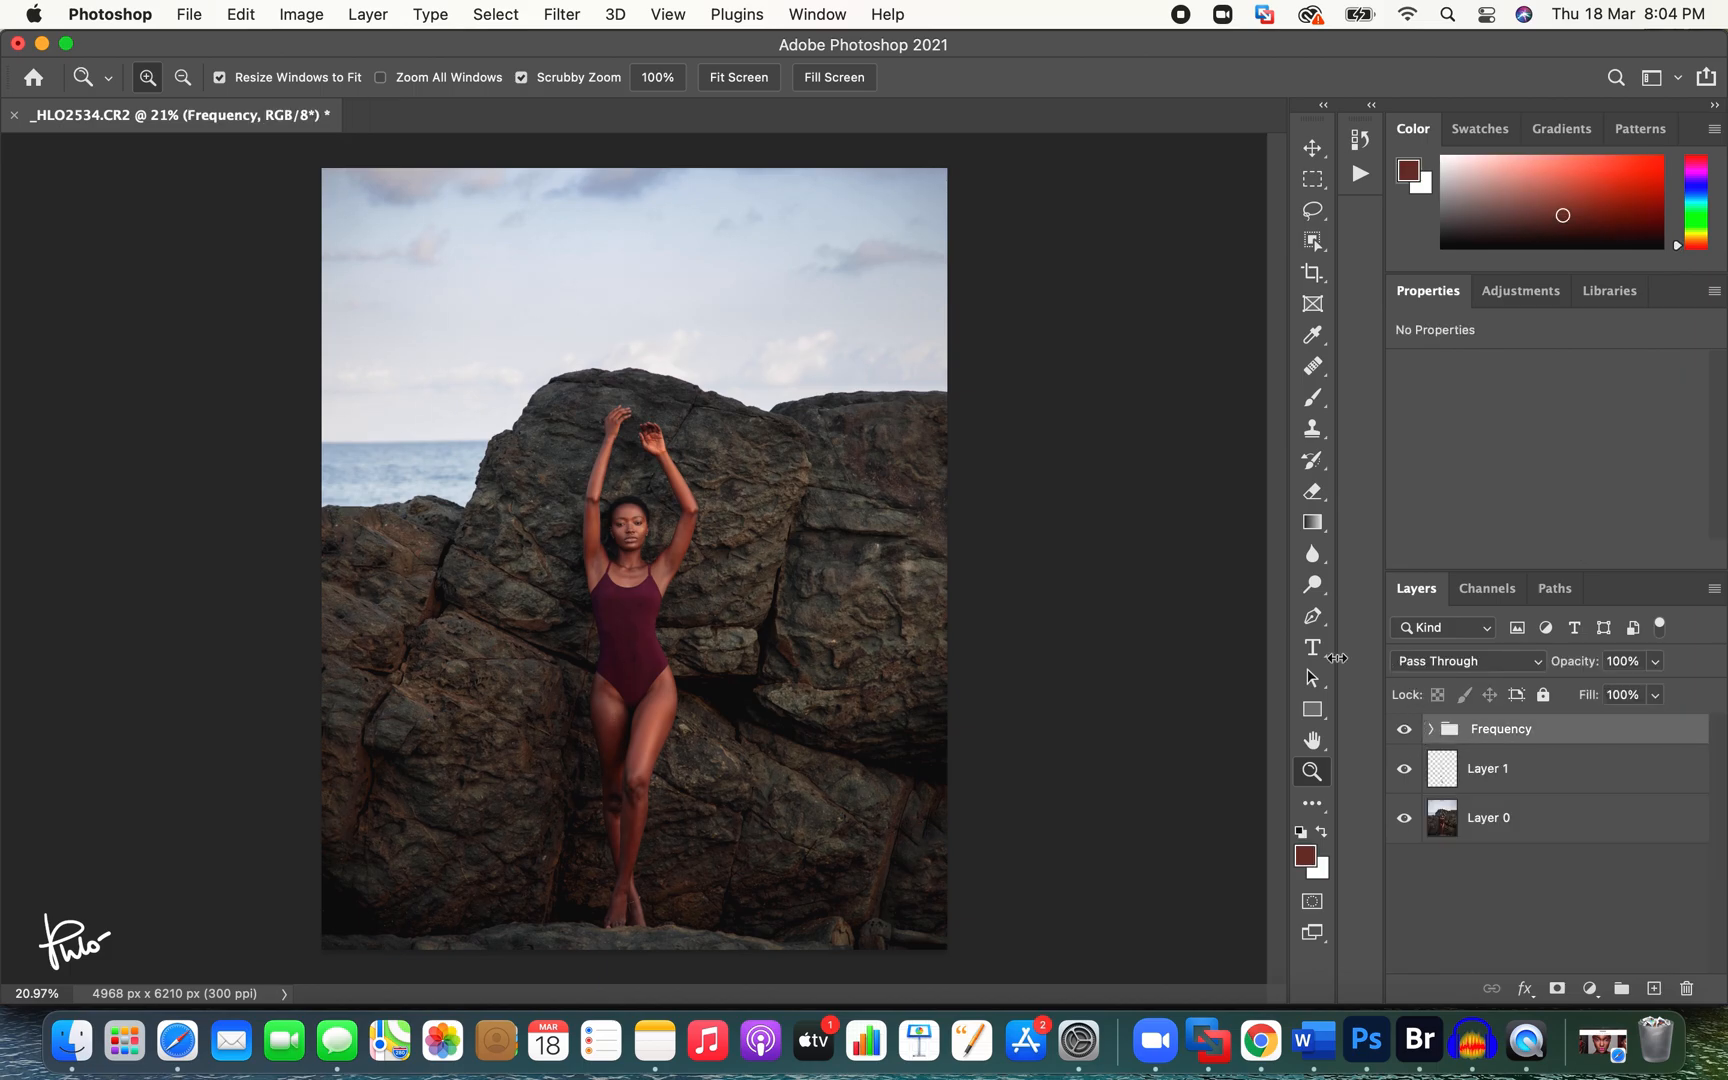
pyautogui.click(1430, 730)
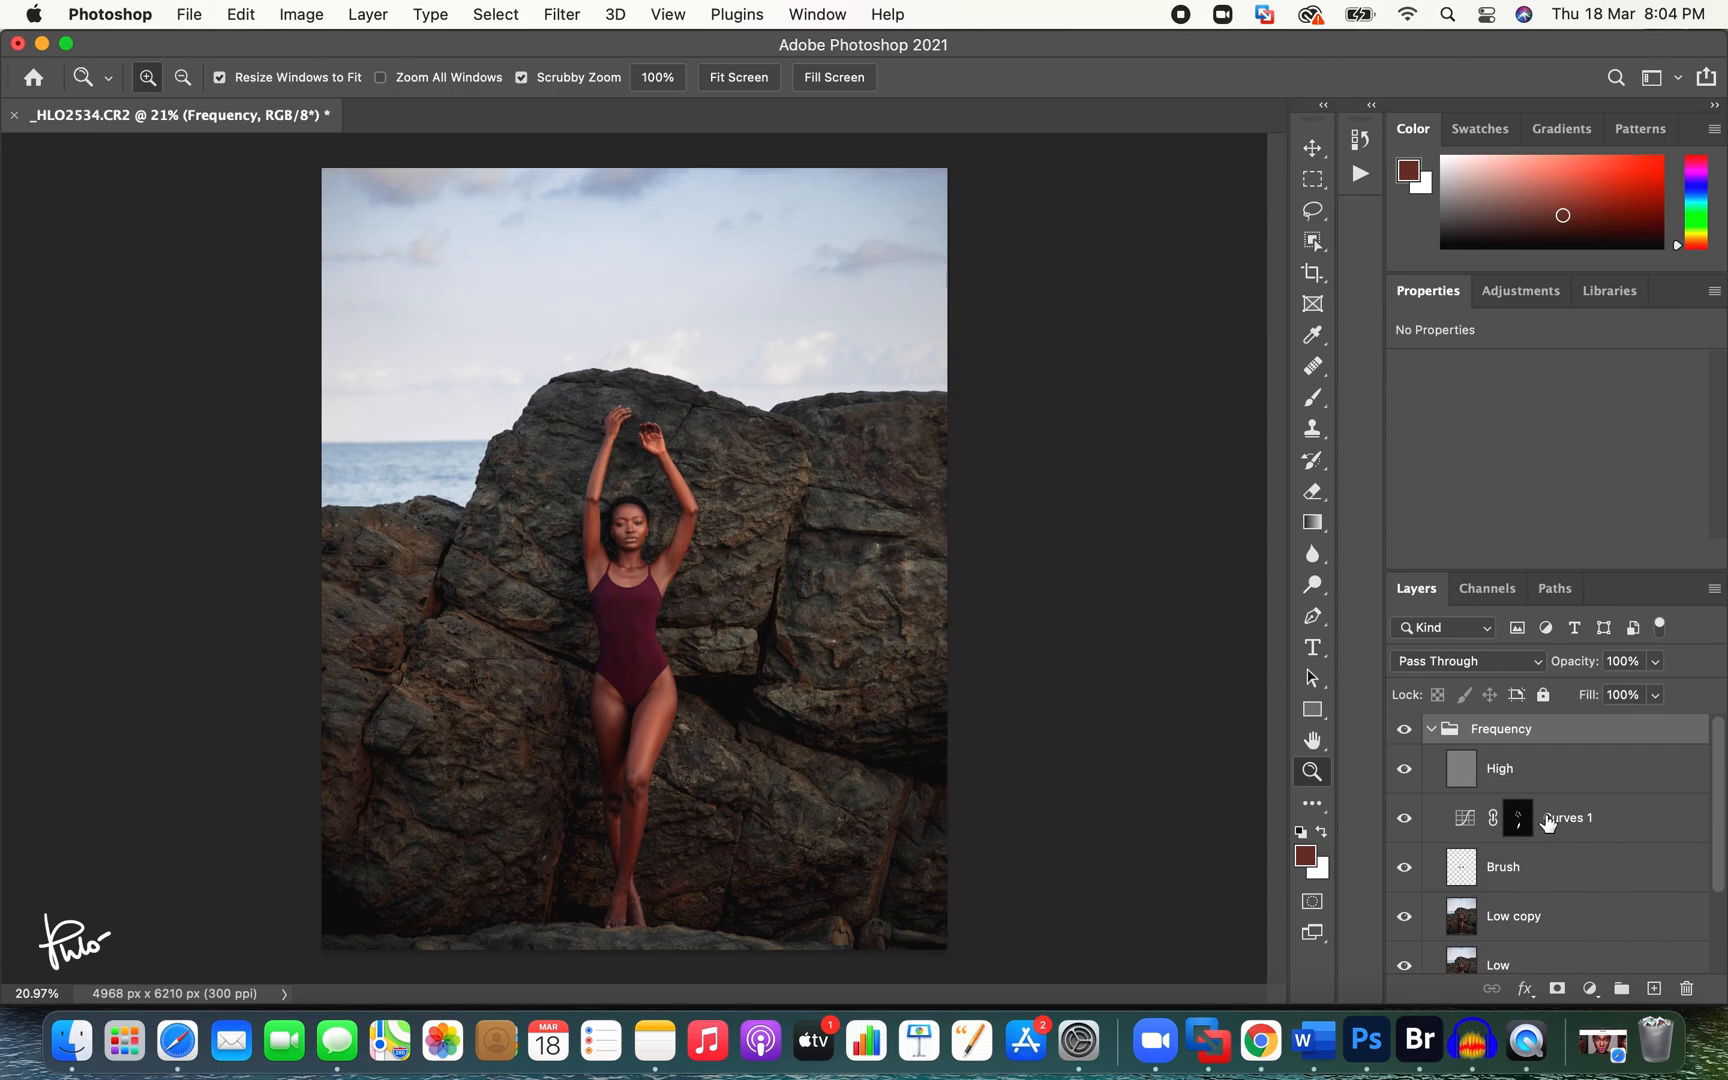
pyautogui.click(1431, 731)
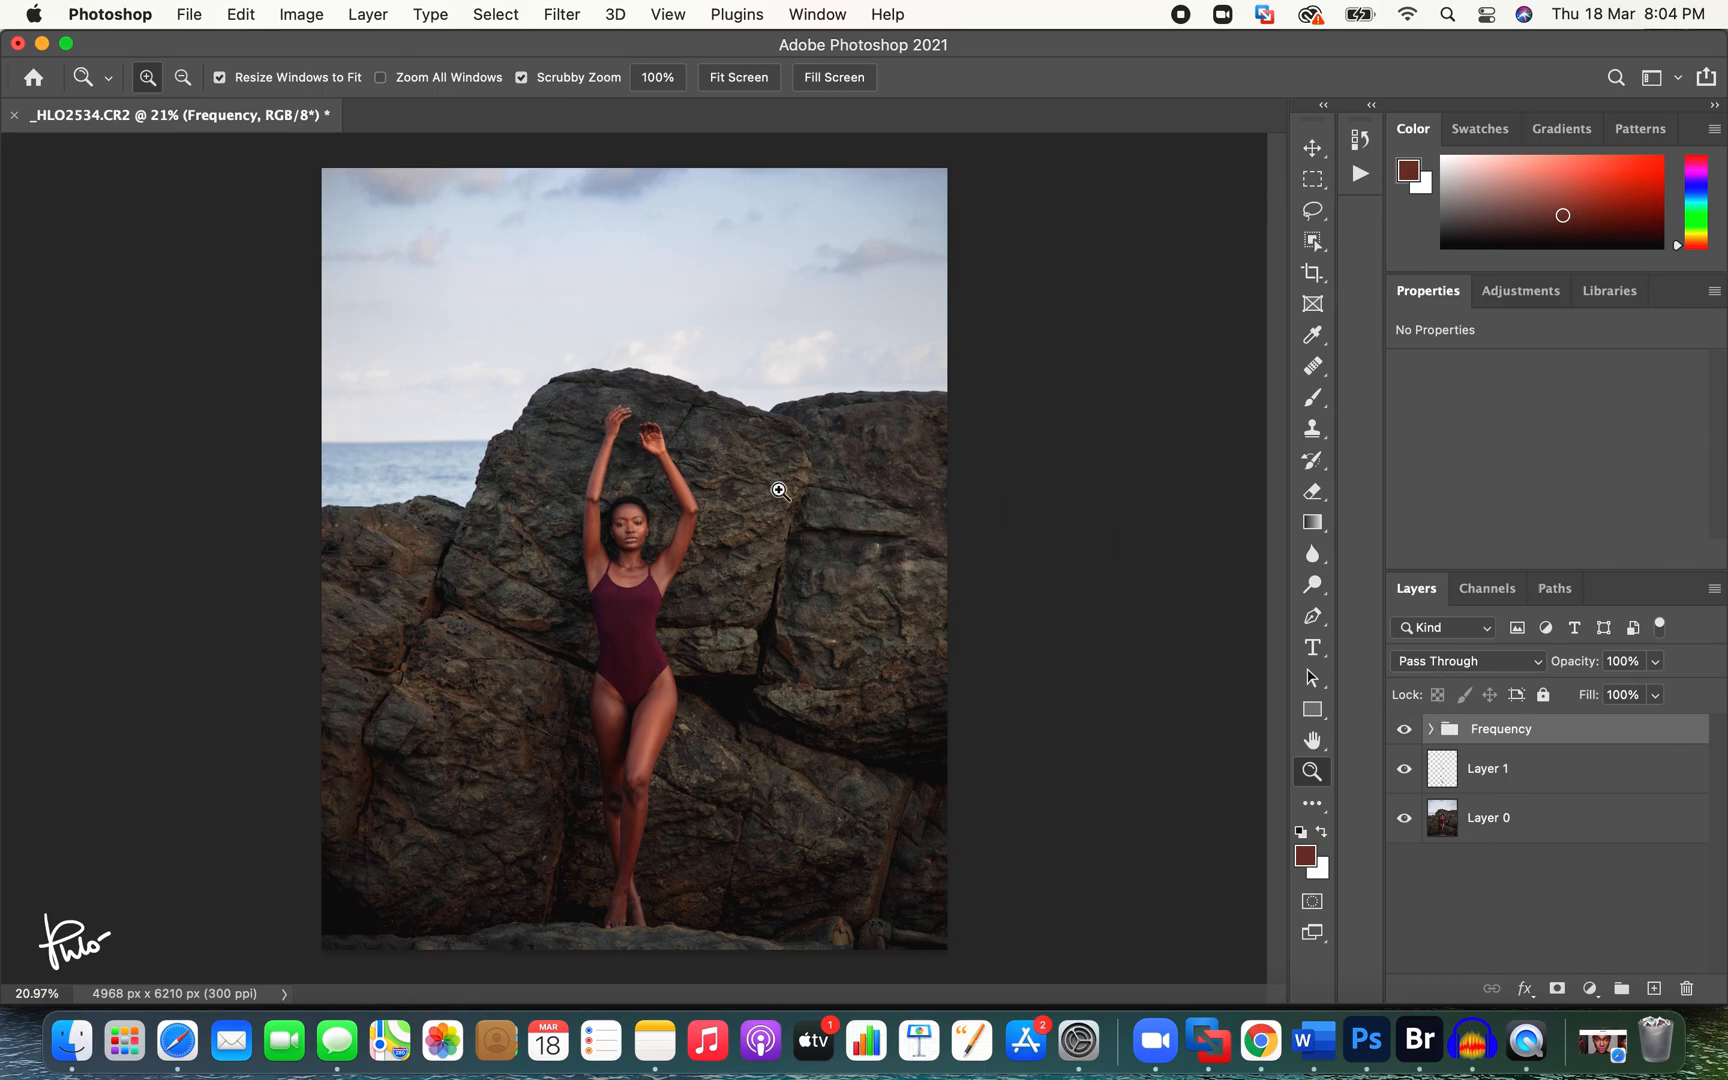
# Step: Paint black on the Curves 1 mask over the face at 49% brush opacity to tone down the warming there
pyautogui.moveTo(645, 506); pyautogui.dragTo(895, 551)
pyautogui.click(1431, 729)
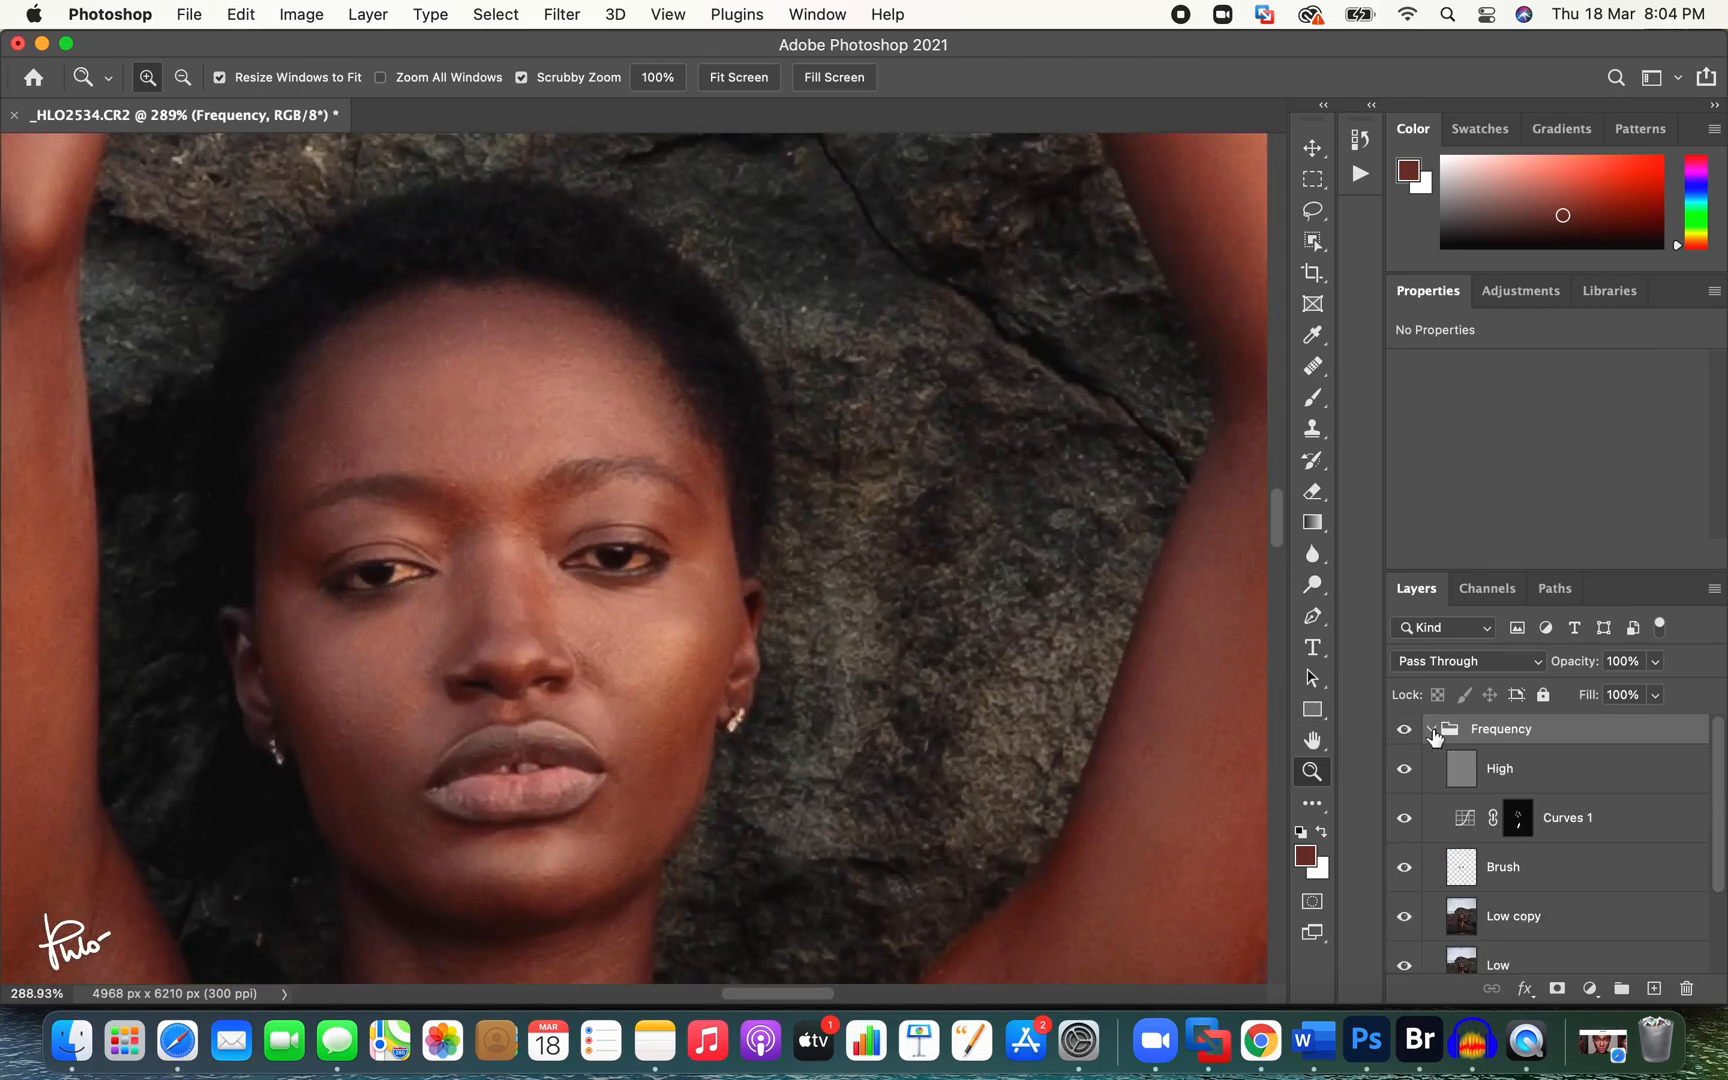
pyautogui.click(1519, 820)
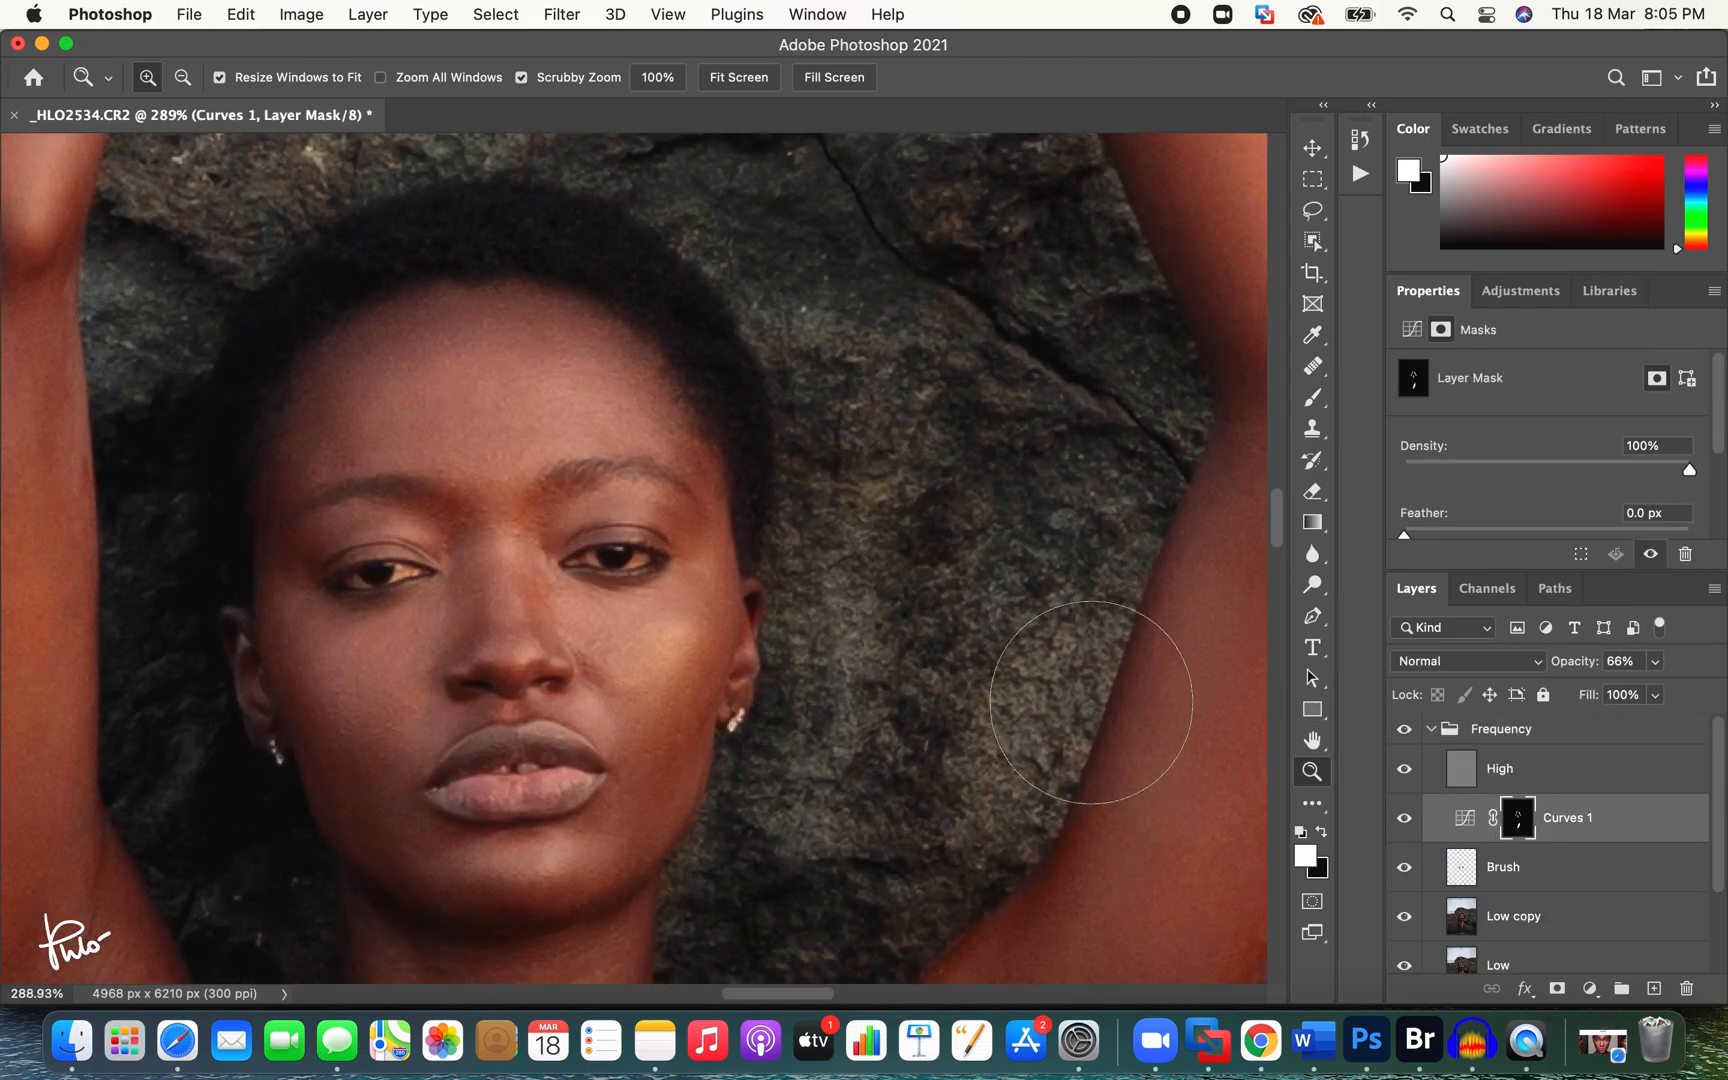
pyautogui.press('b')
pyautogui.press('x')
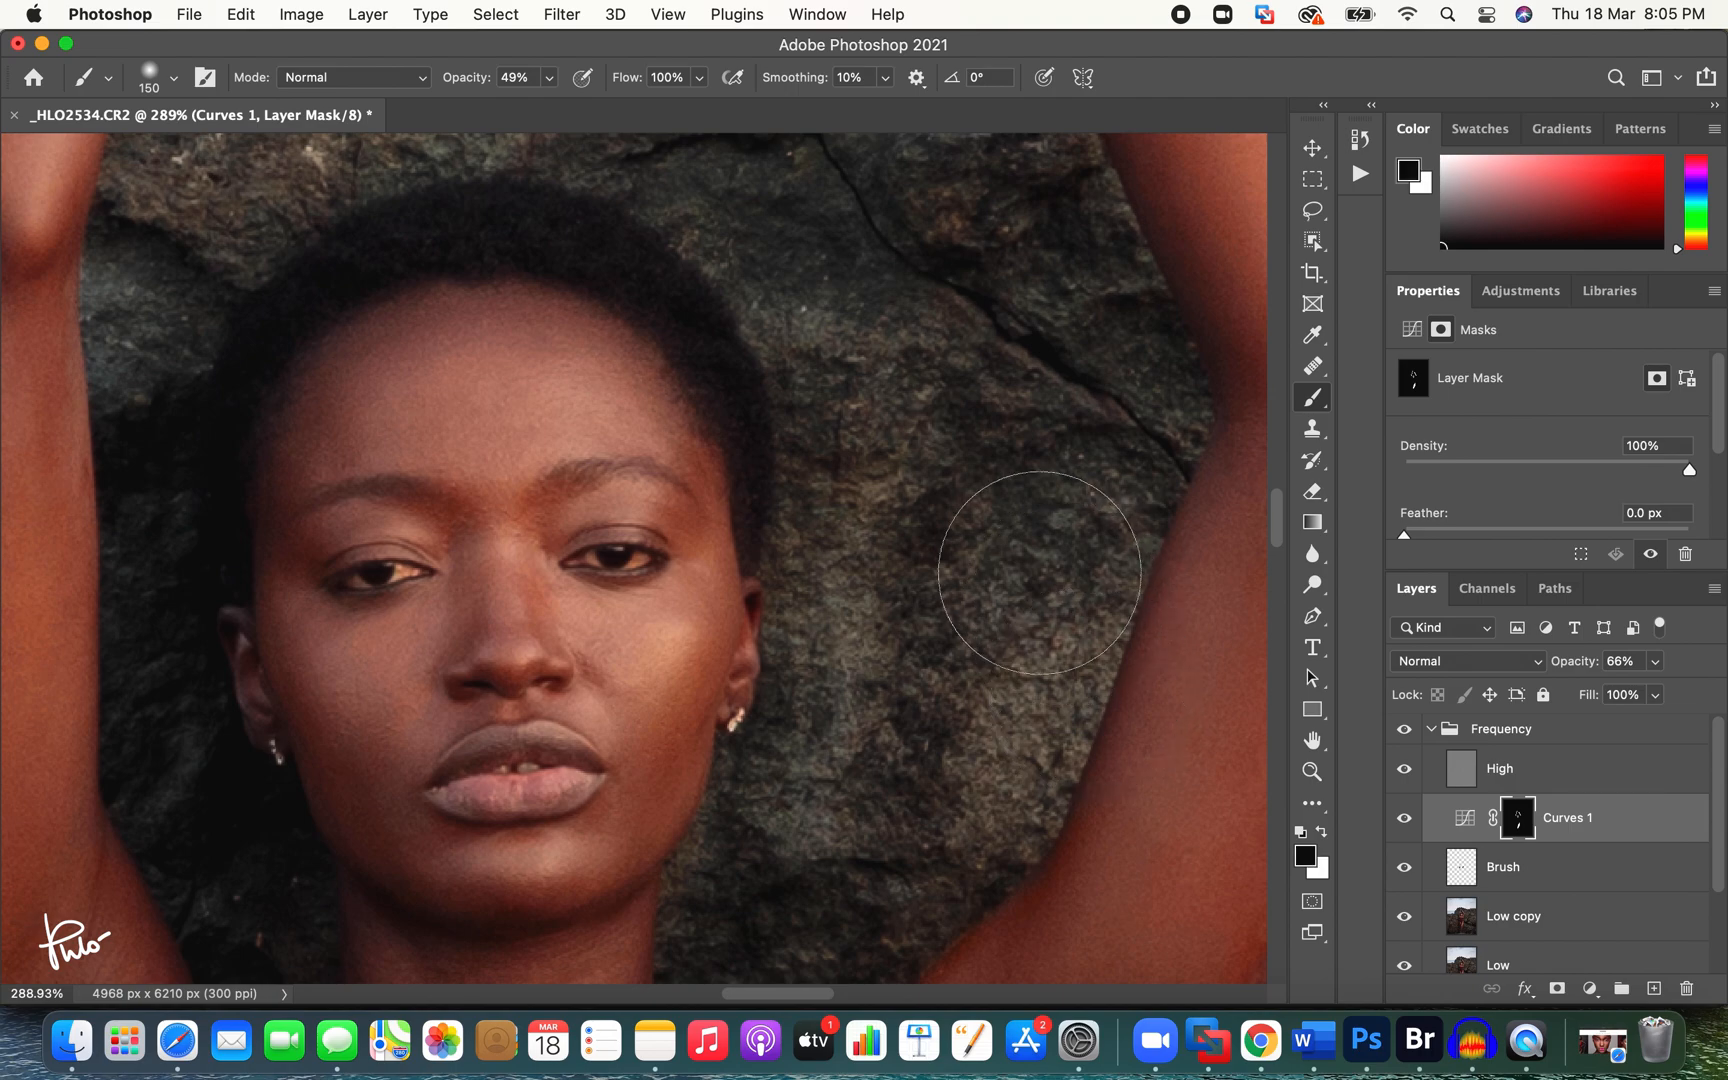
pyautogui.moveTo(726, 556); pyautogui.dragTo(512, 578)
# Step: Collapse the Frequency group and run the Dodge and Burn Complete Setup action above it
pyautogui.press('z')
pyautogui.moveTo(702, 536)
pyautogui.mouseDown()
pyautogui.moveTo(592, 585)
pyautogui.moveTo(683, 559)
pyautogui.moveTo(655, 580)
pyautogui.mouseUp()
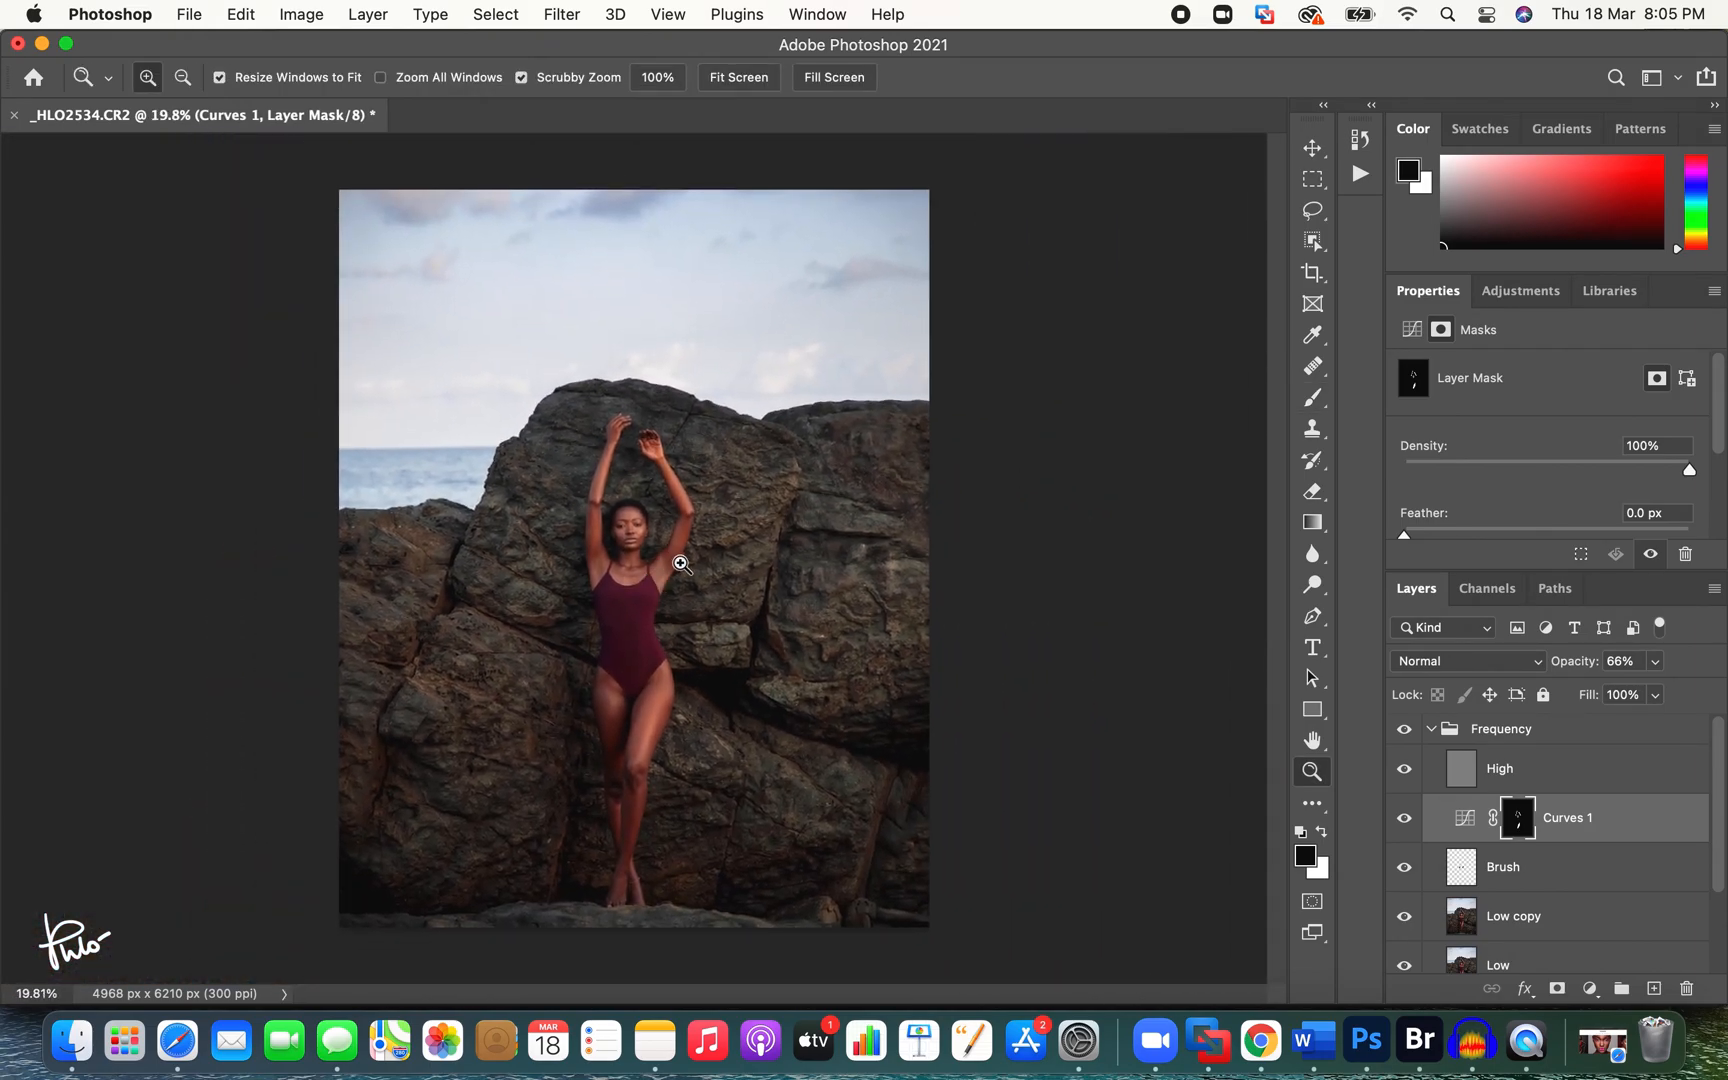
pyautogui.click(683, 552)
pyautogui.click(1430, 729)
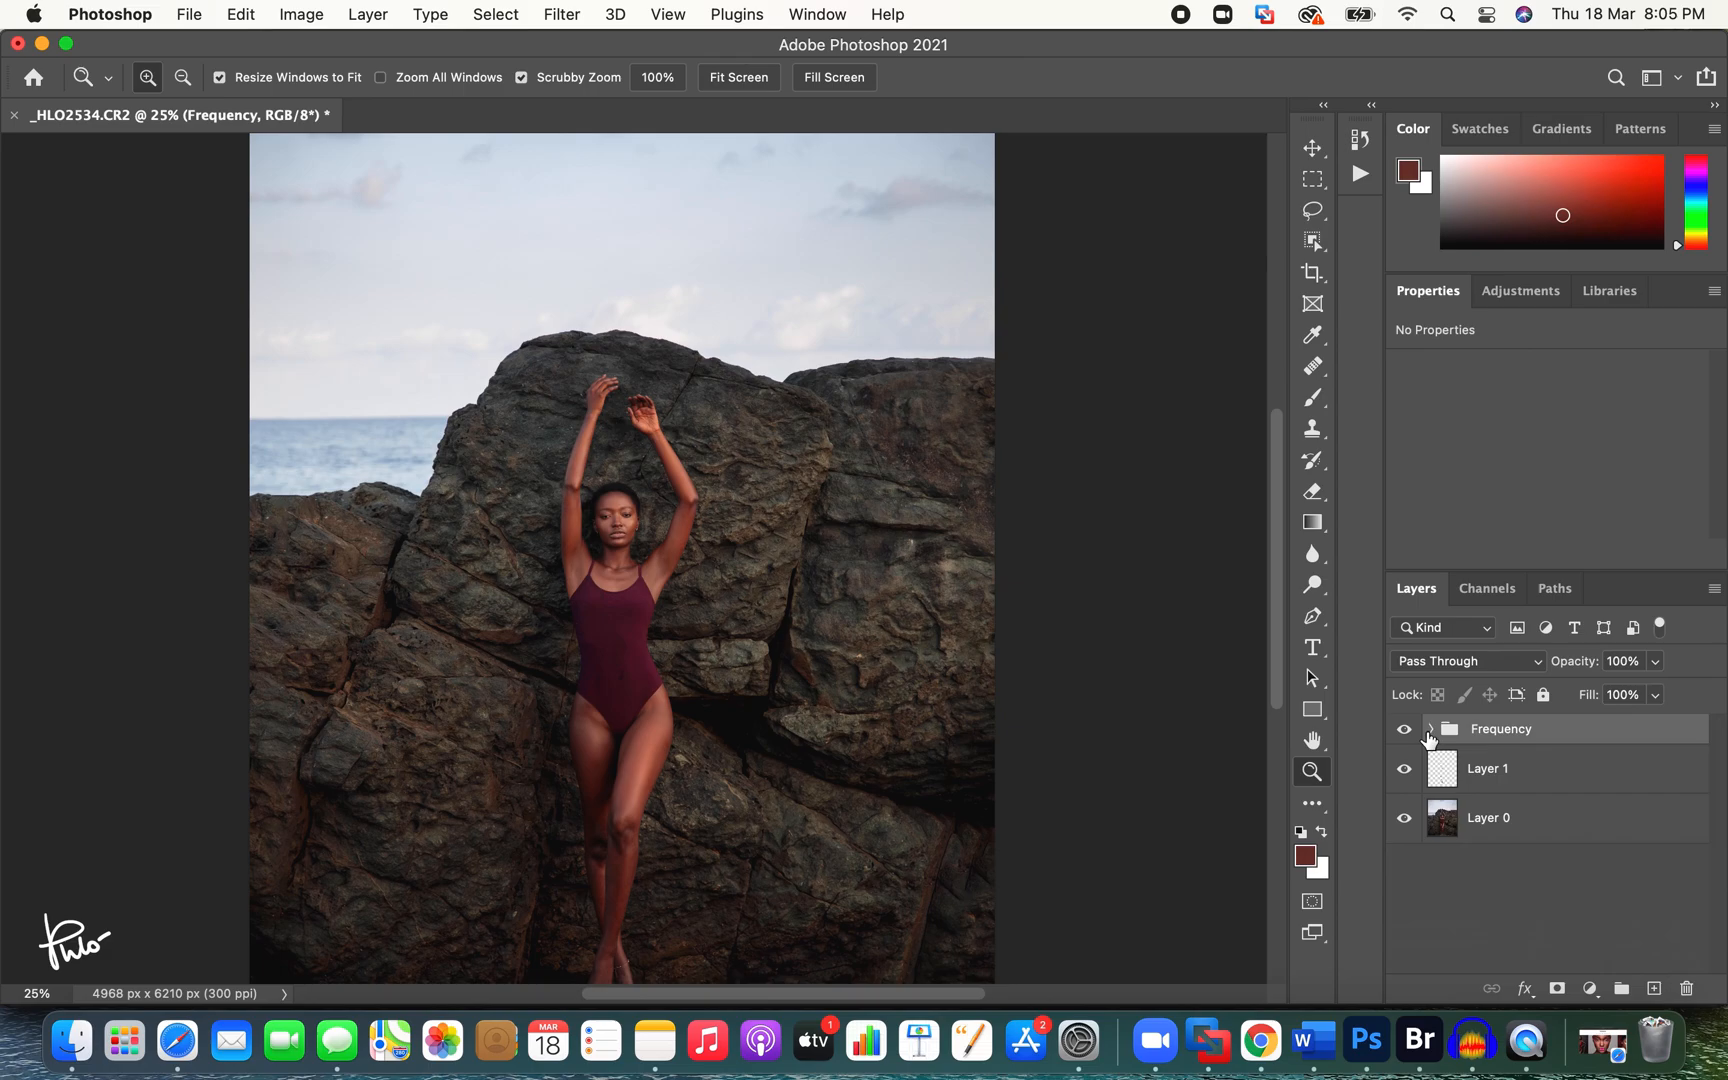
pyautogui.click(1360, 173)
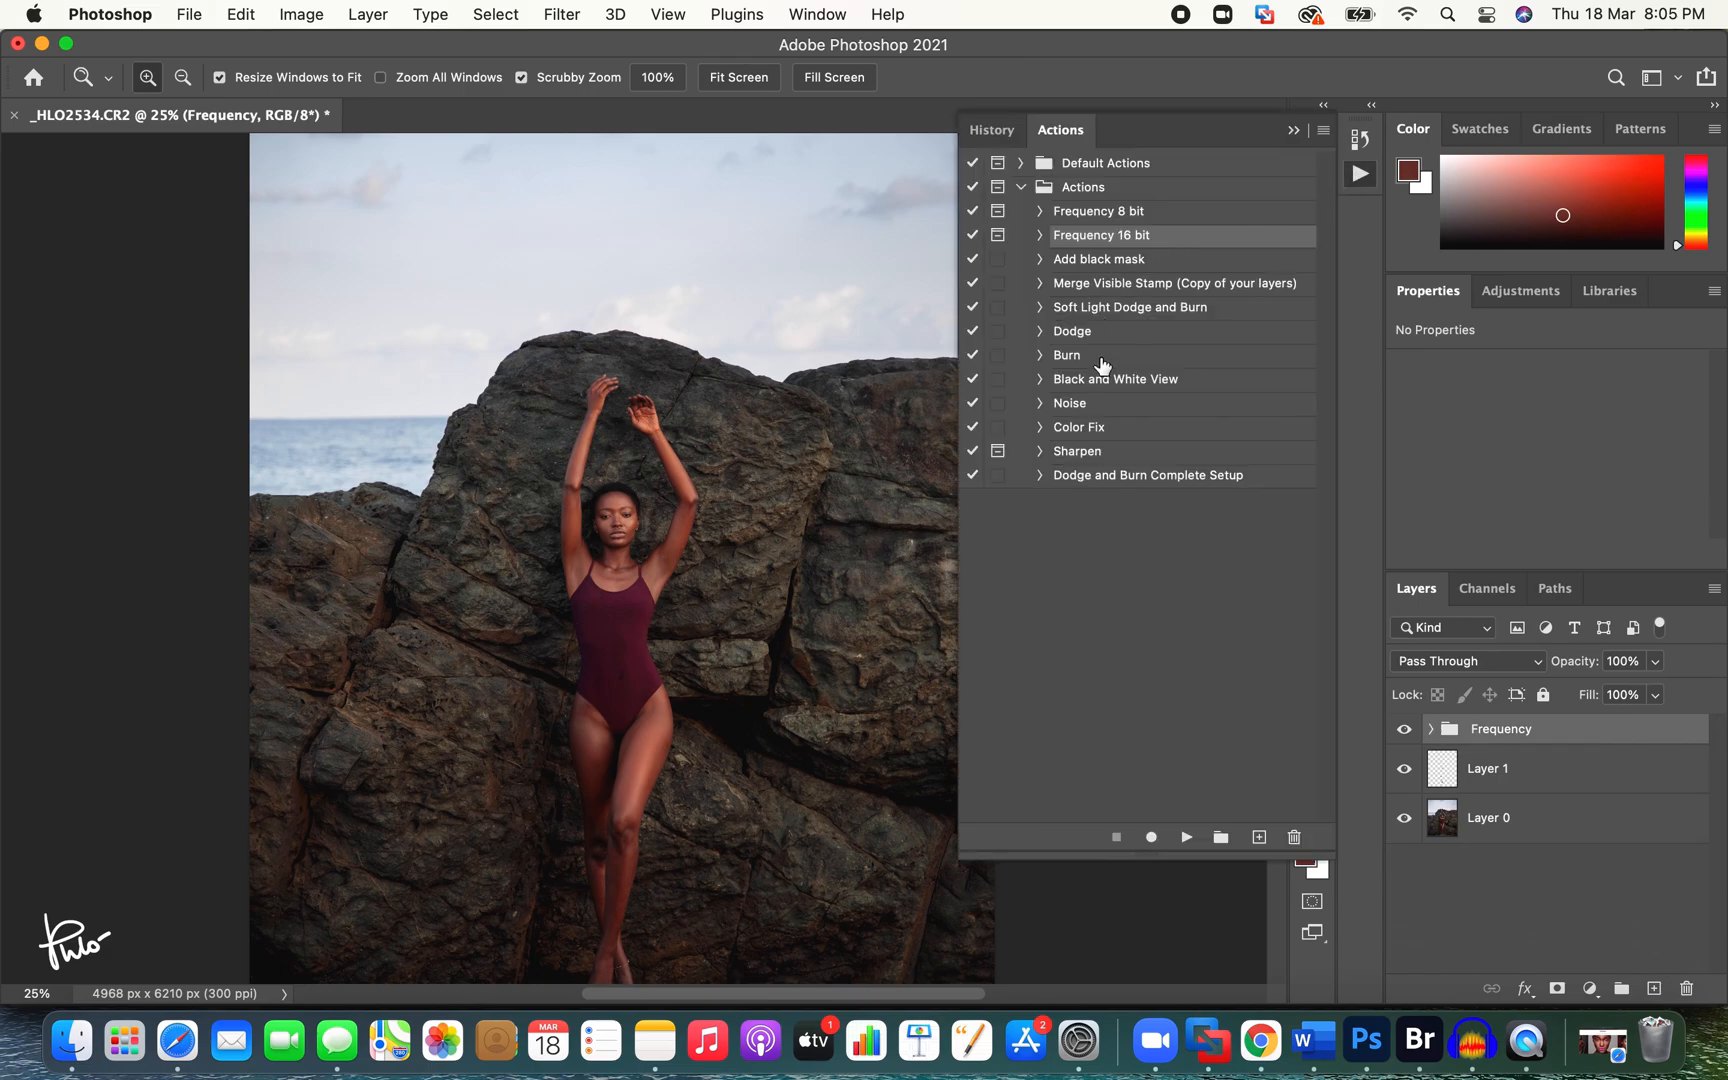
pyautogui.click(1100, 477)
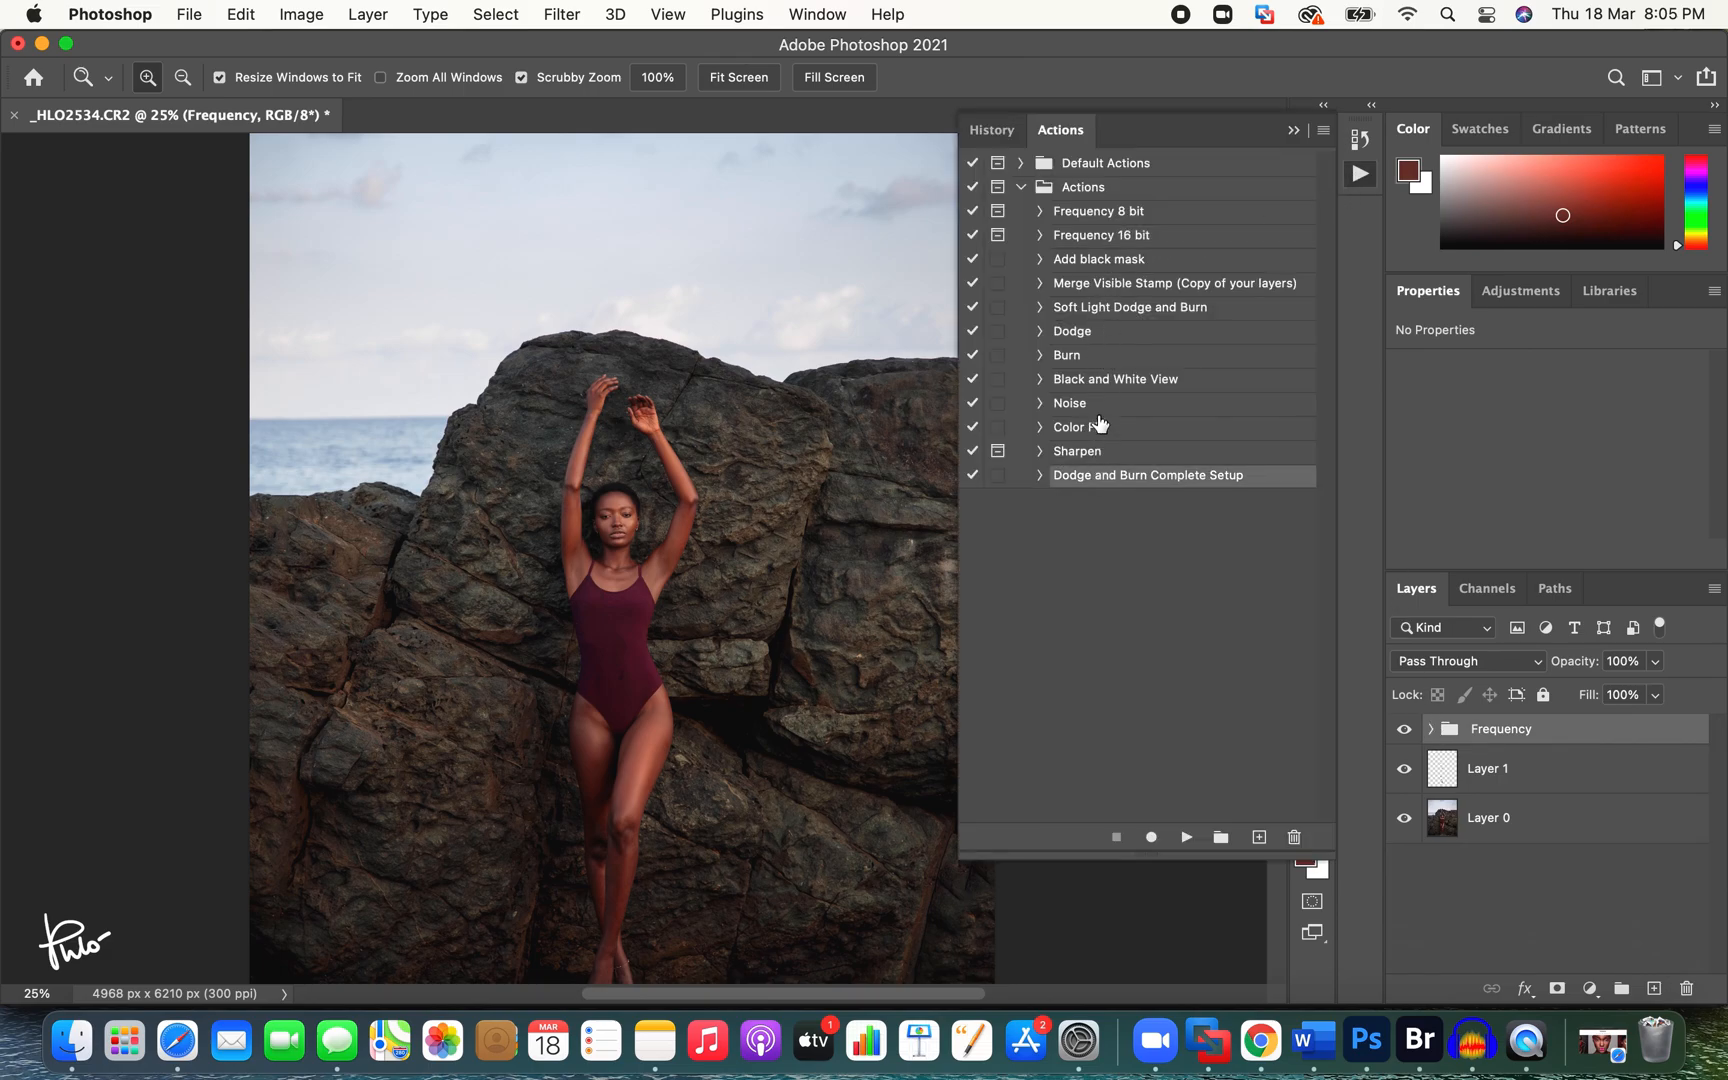
pyautogui.click(1186, 839)
pyautogui.click(1293, 131)
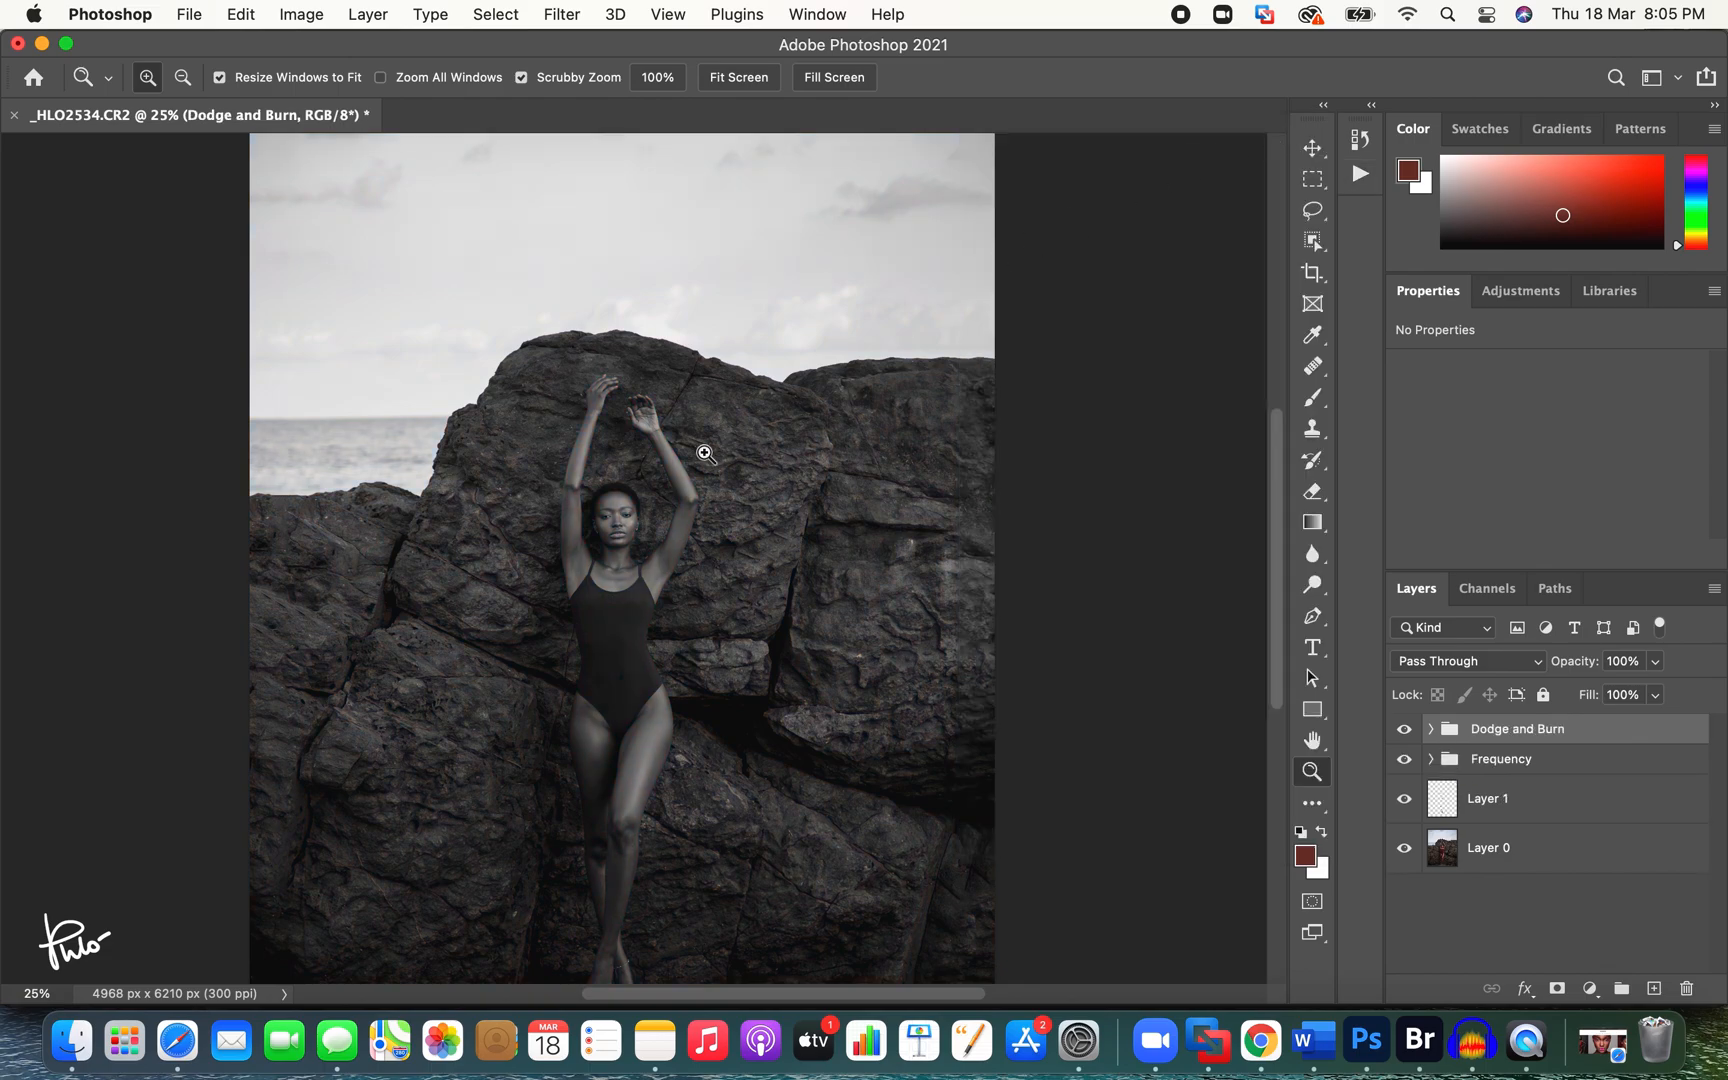
# Step: Add a Curves adjustment layer above the black-and-white help layer inside the Dodge and Burn group
pyautogui.scroll(-3, 635, 515)
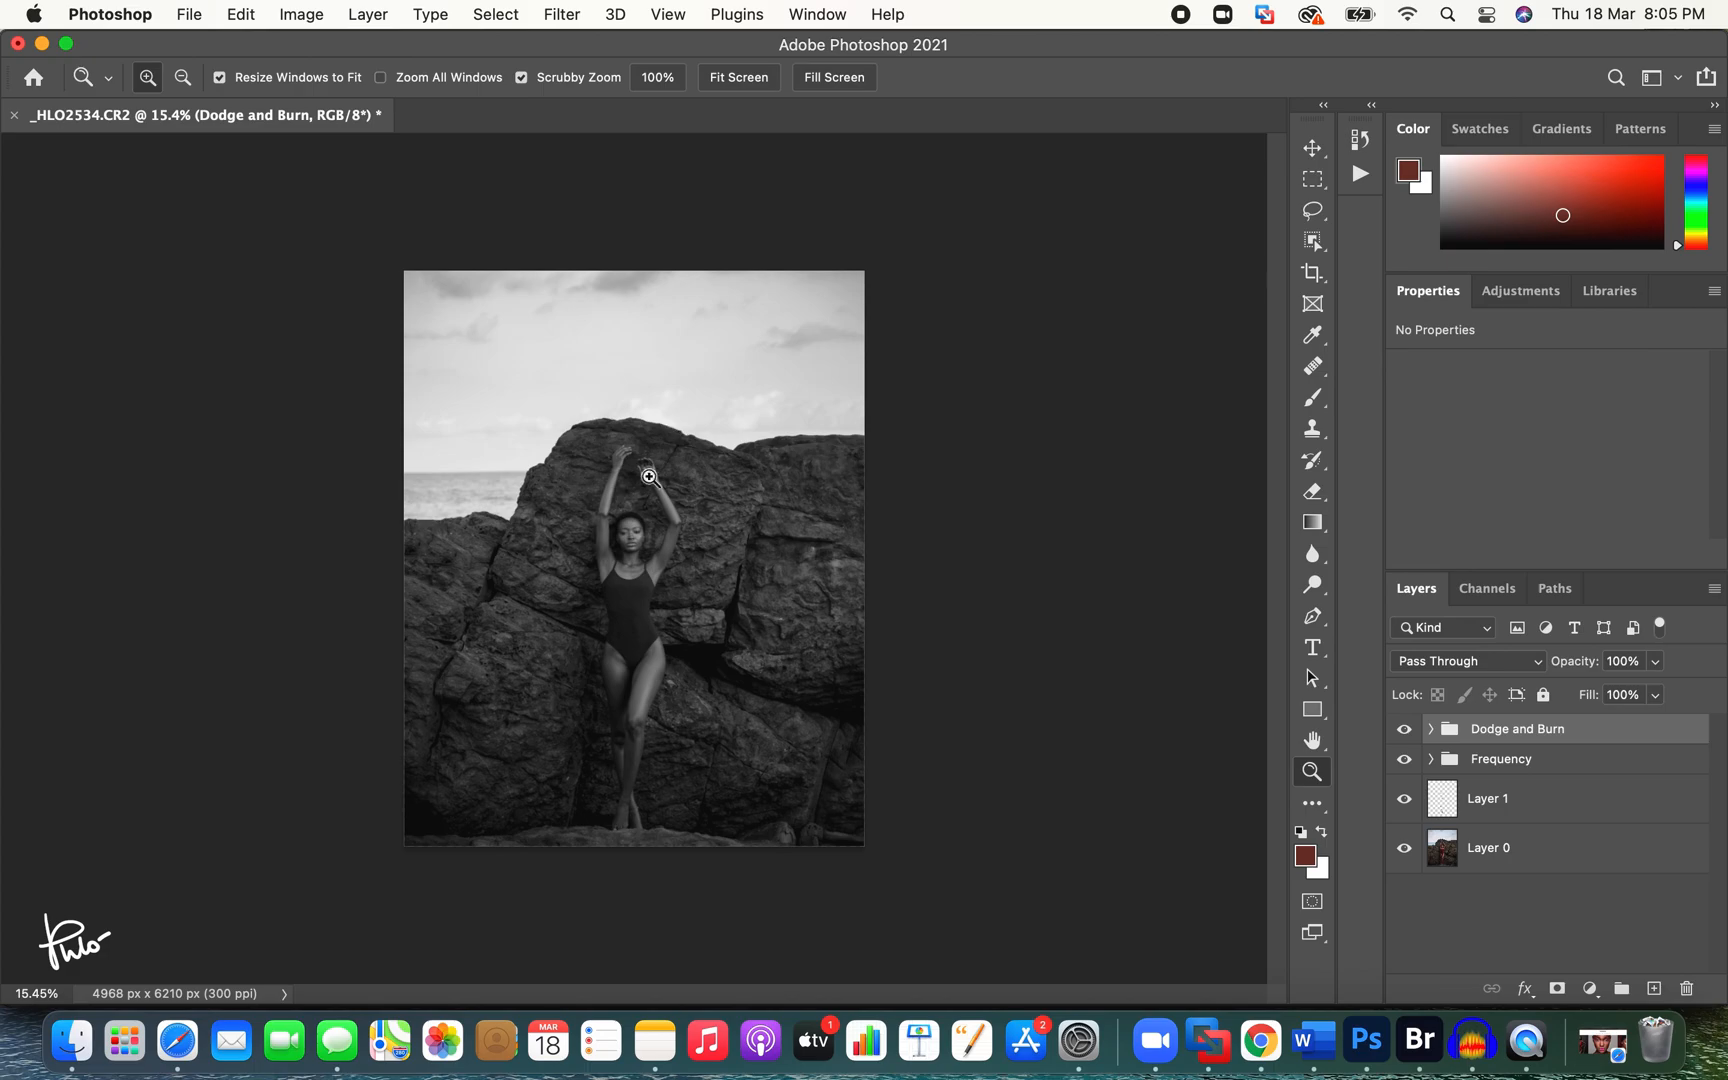
pyautogui.scroll(2, 690, 500)
pyautogui.scroll(5, 720, 510)
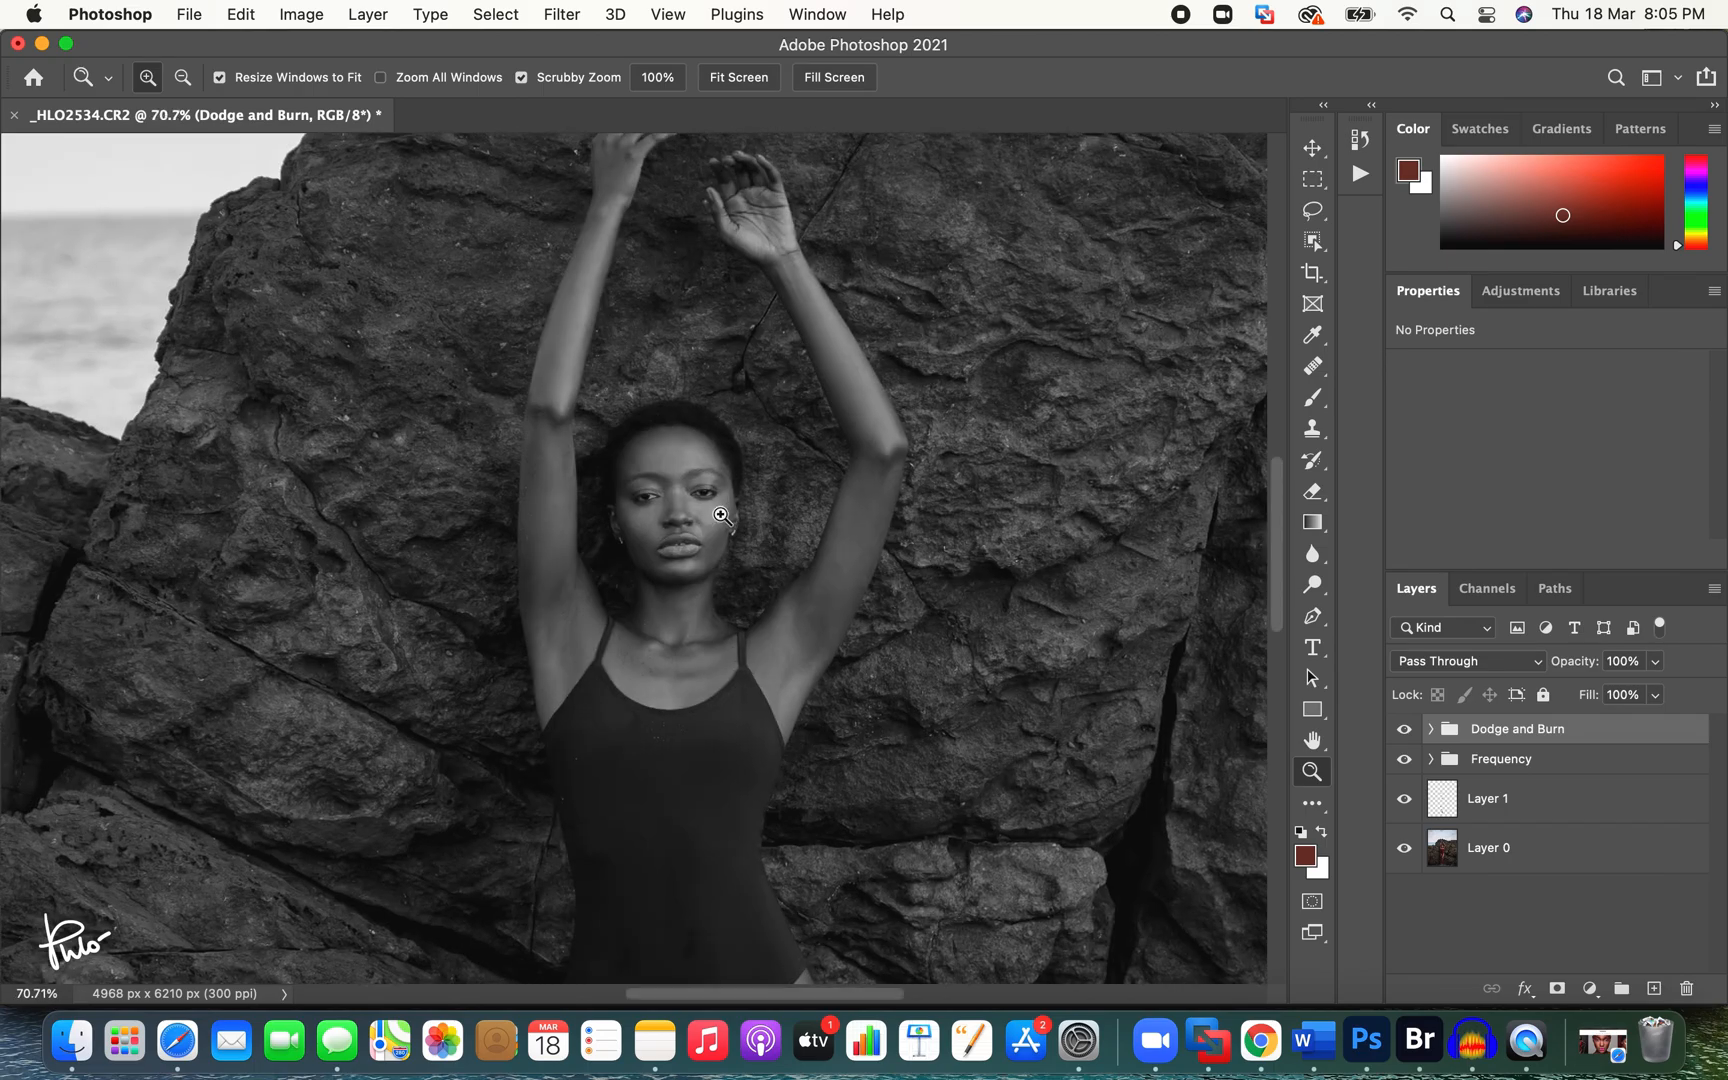
pyautogui.scroll(2, 715, 495)
pyautogui.scroll(-2, 735, 440)
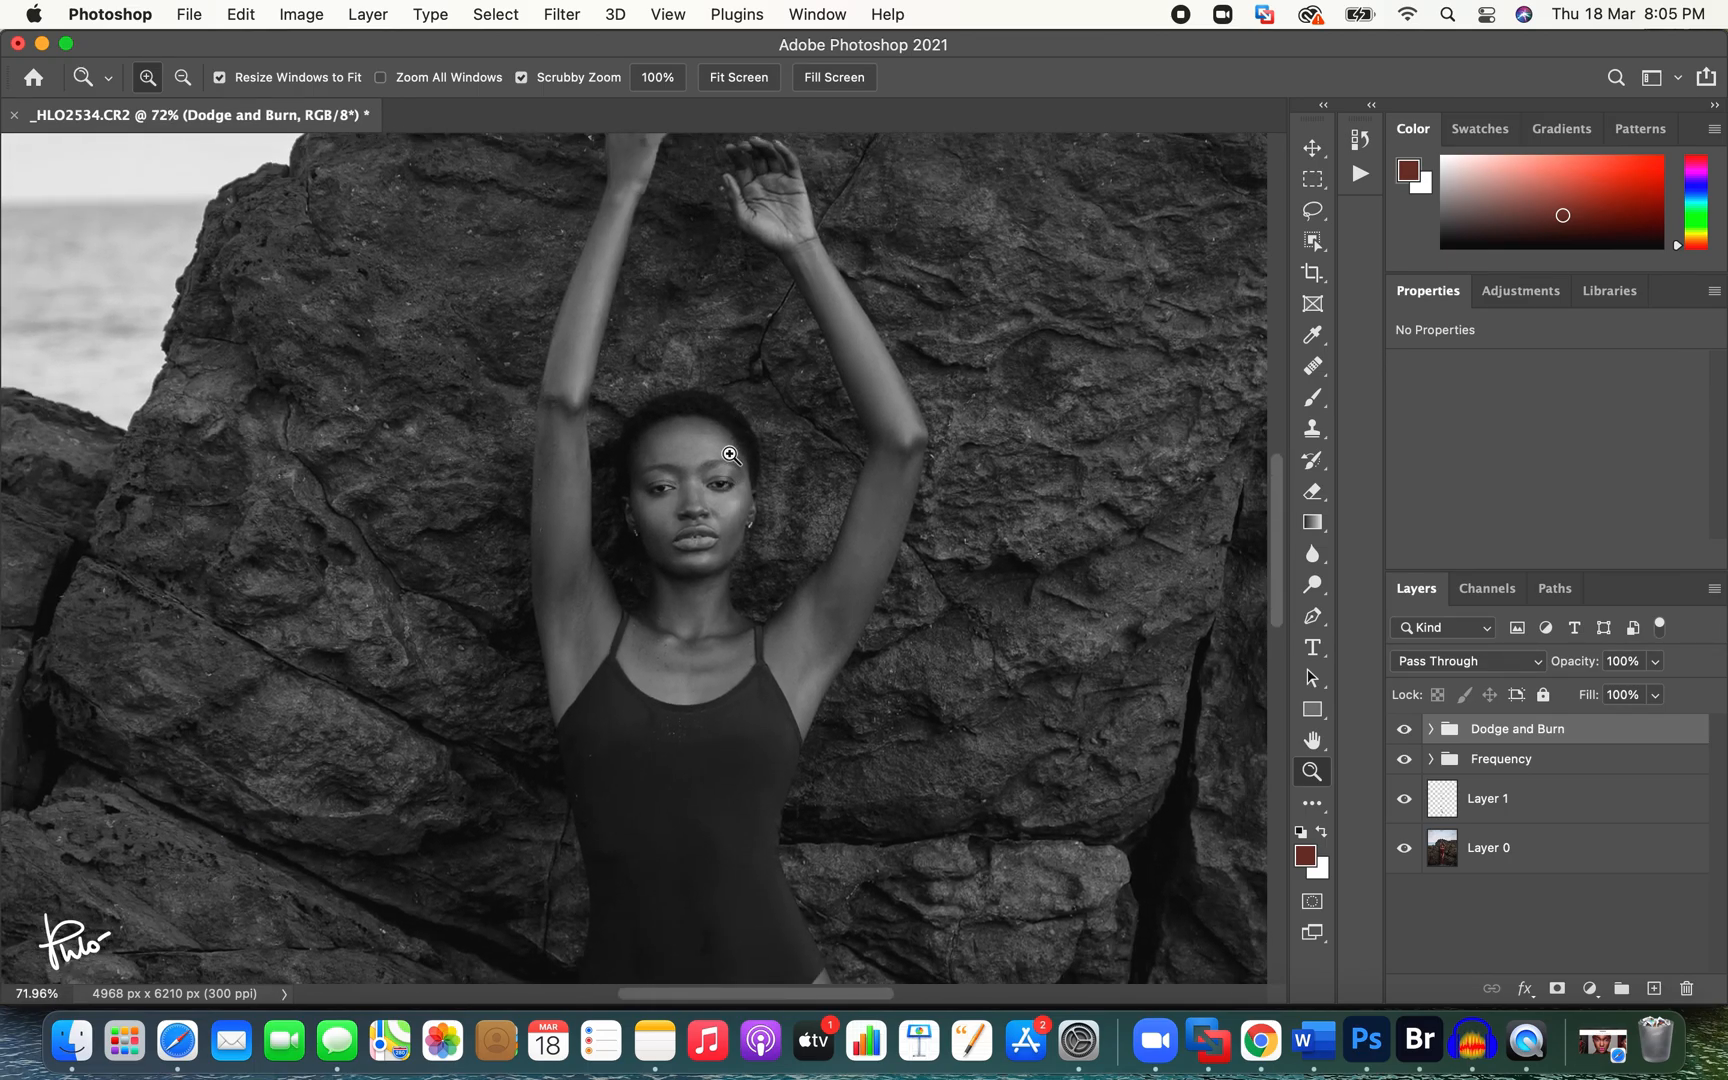
pyautogui.scroll(5, 729, 451)
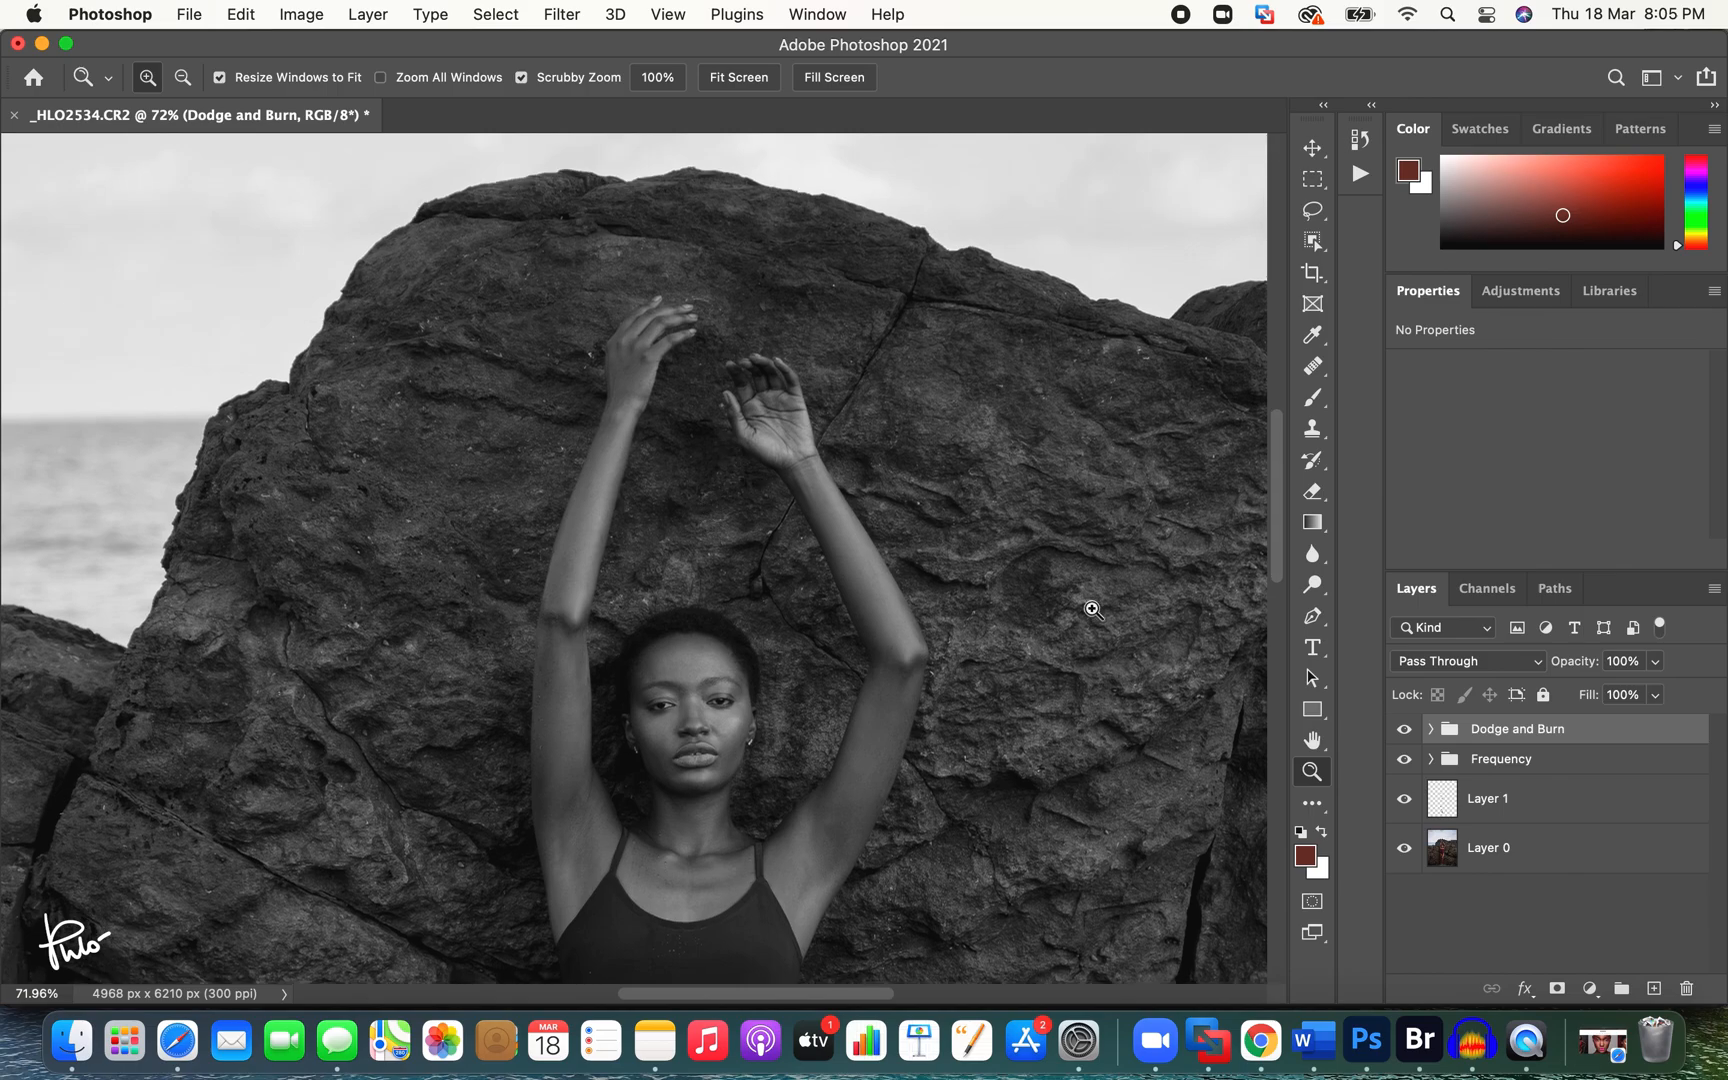
pyautogui.click(1431, 729)
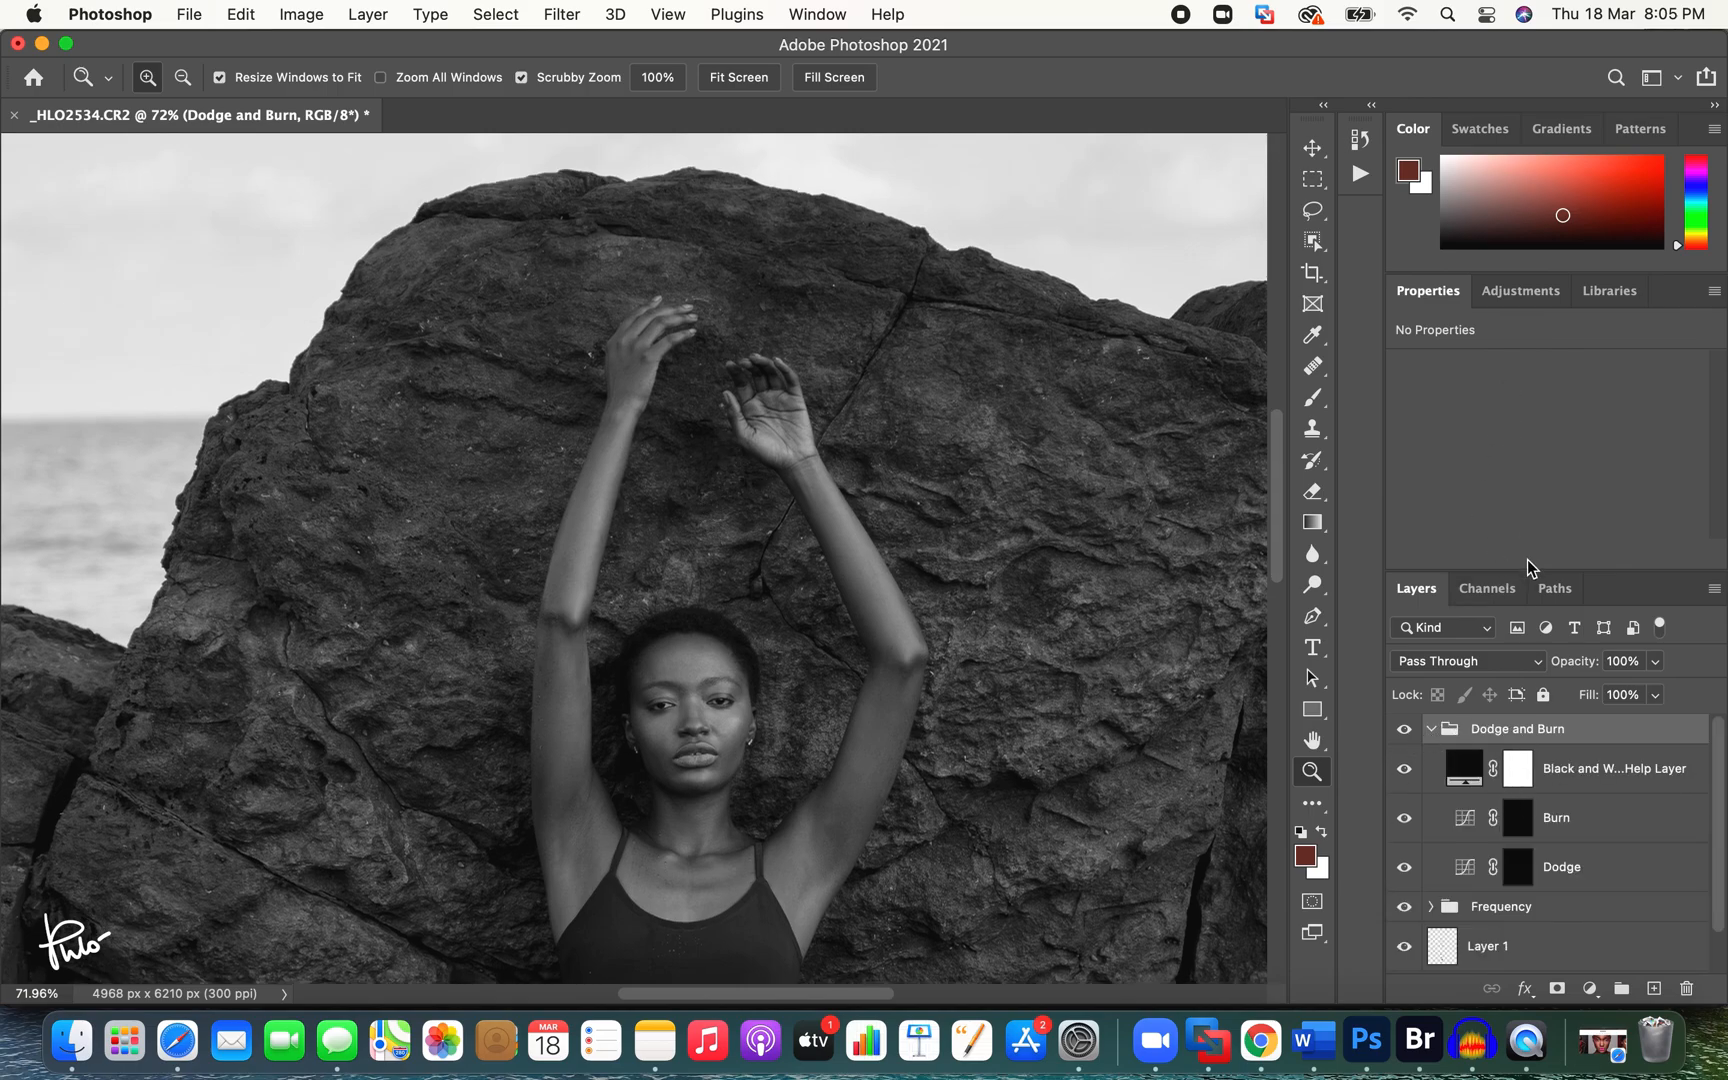
pyautogui.click(1505, 295)
pyautogui.click(1502, 350)
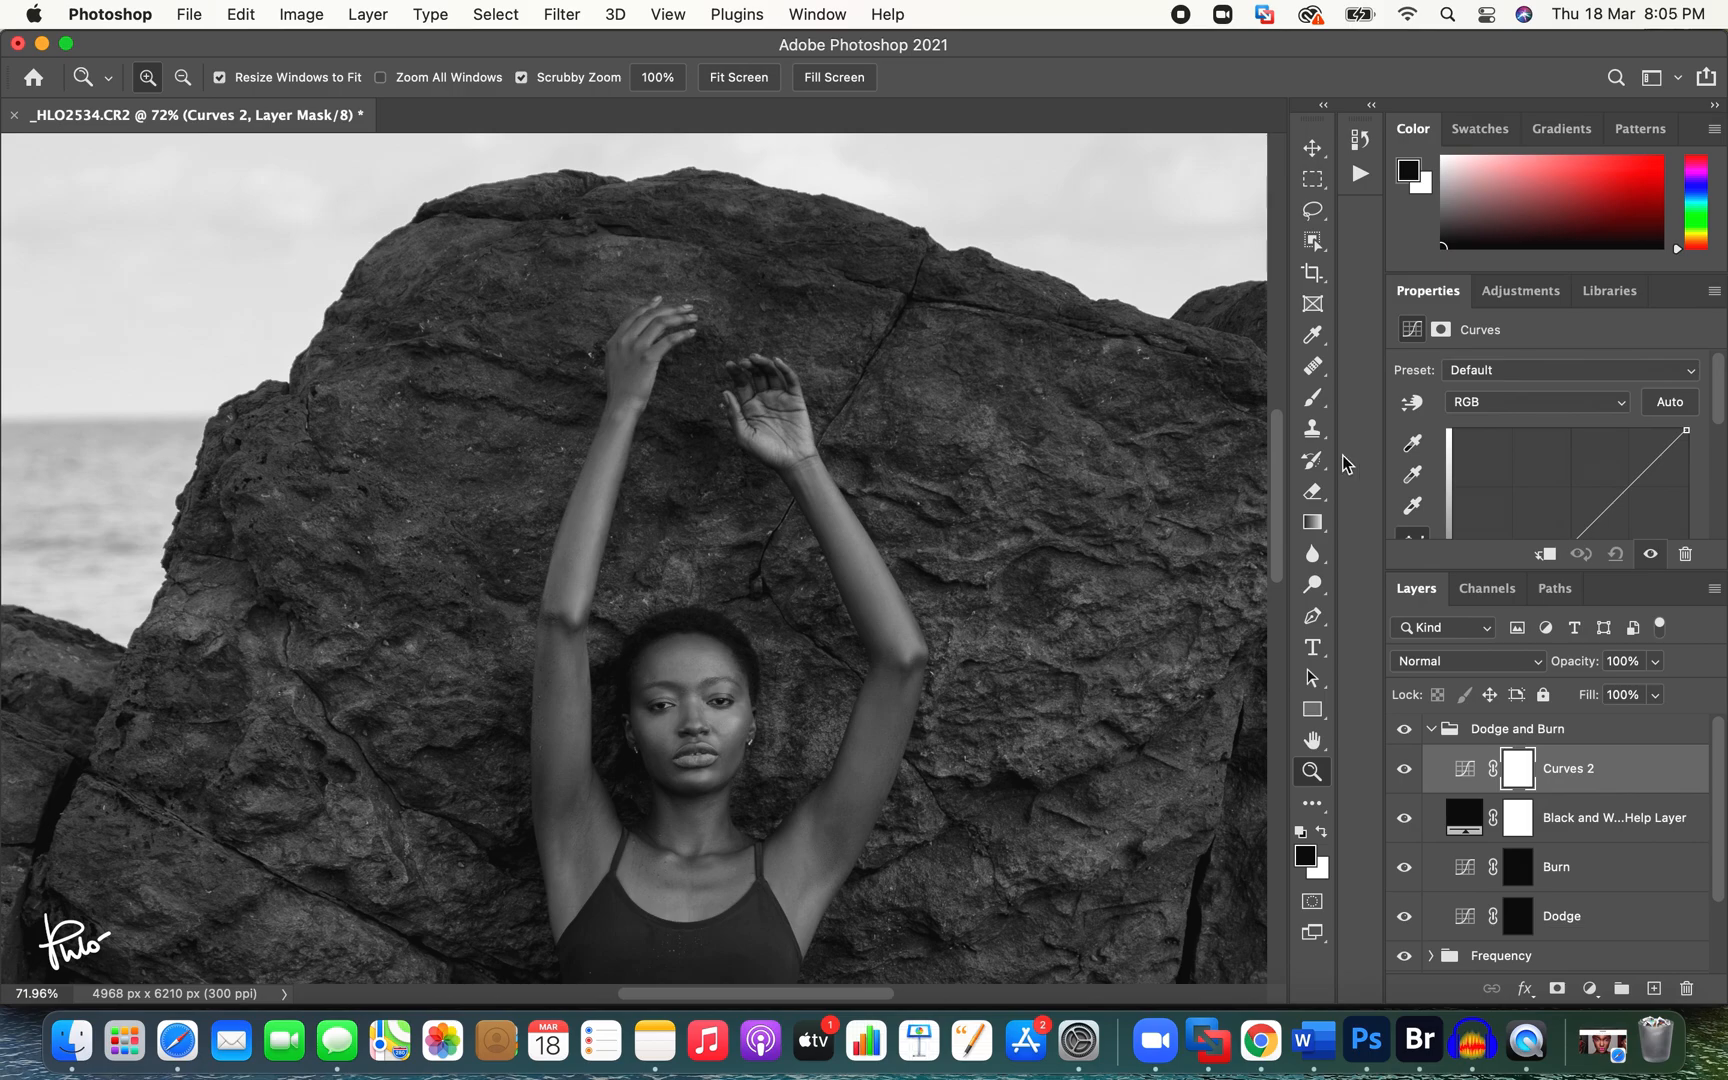
# Step: Shape the Curves 2 contrast curve with a shadow point at input 72, output 41 and a highlight point at input 195, output 190
pyautogui.click(1500, 588)
pyautogui.moveTo(1516, 574); pyautogui.dragTo(1516, 771)
pyautogui.moveTo(1519, 598); pyautogui.dragTo(1518, 622)
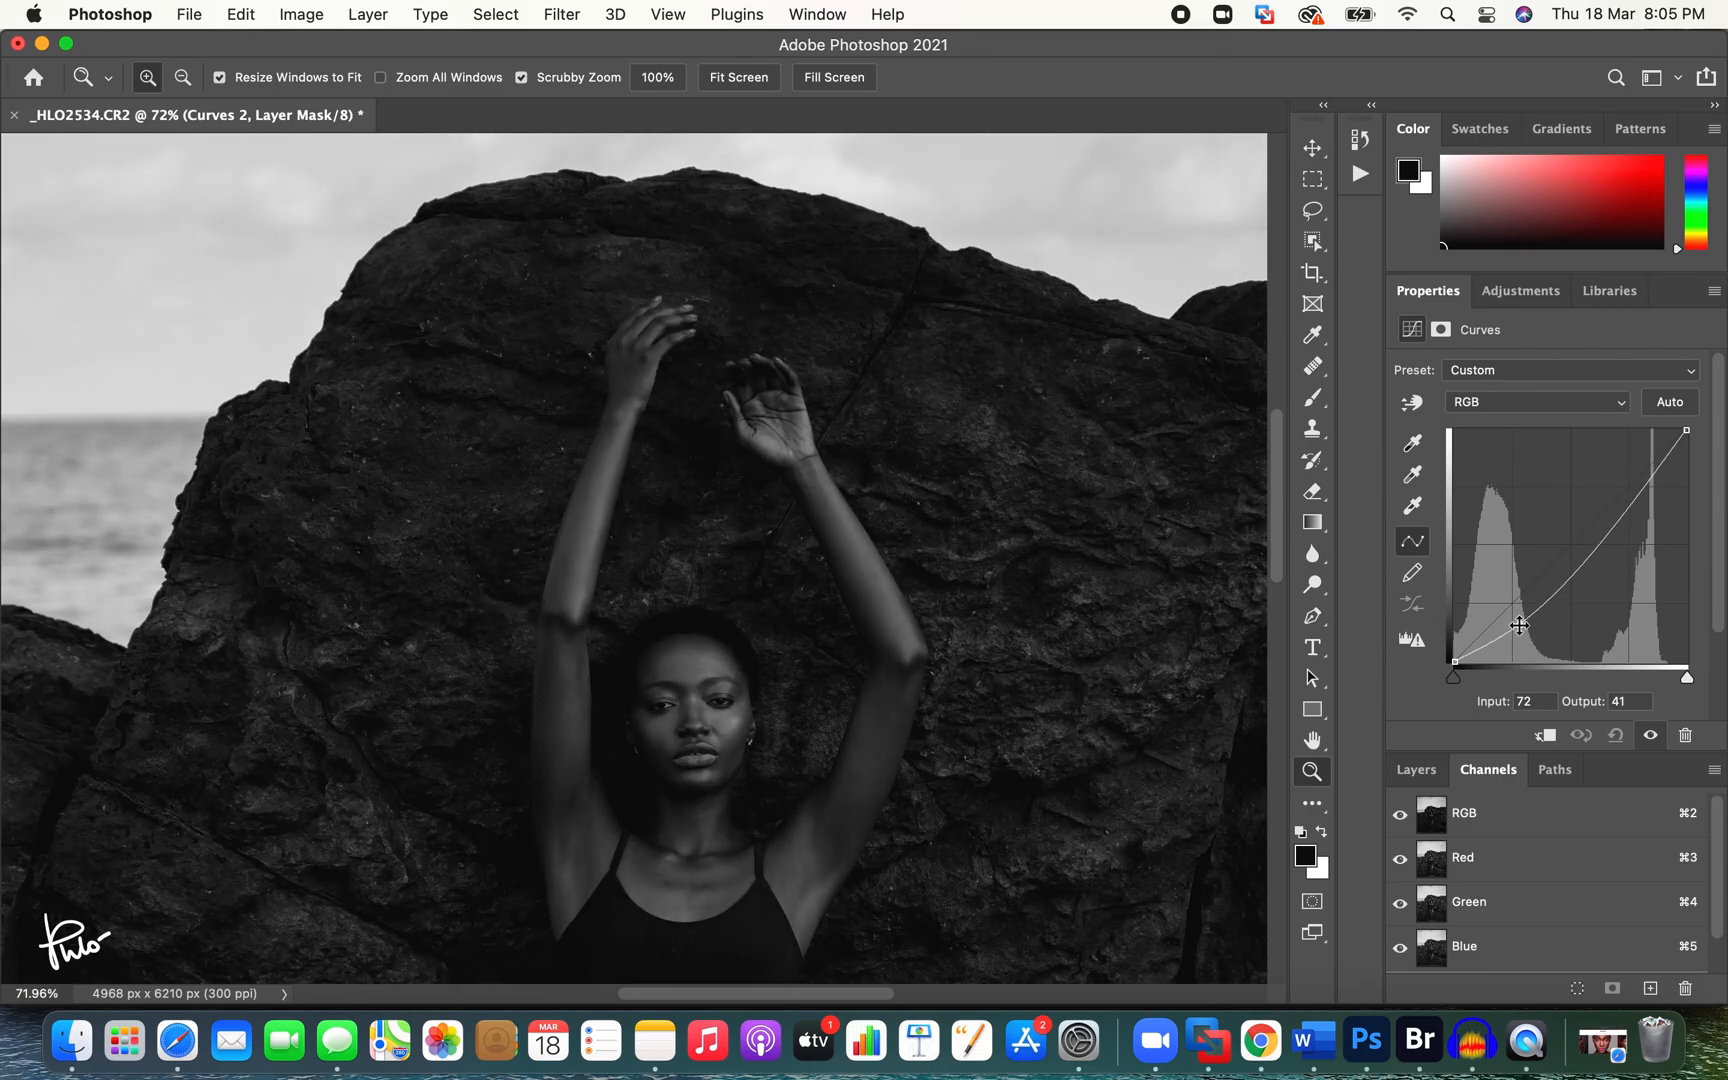
pyautogui.moveTo(1627, 497); pyautogui.dragTo(1632, 488)
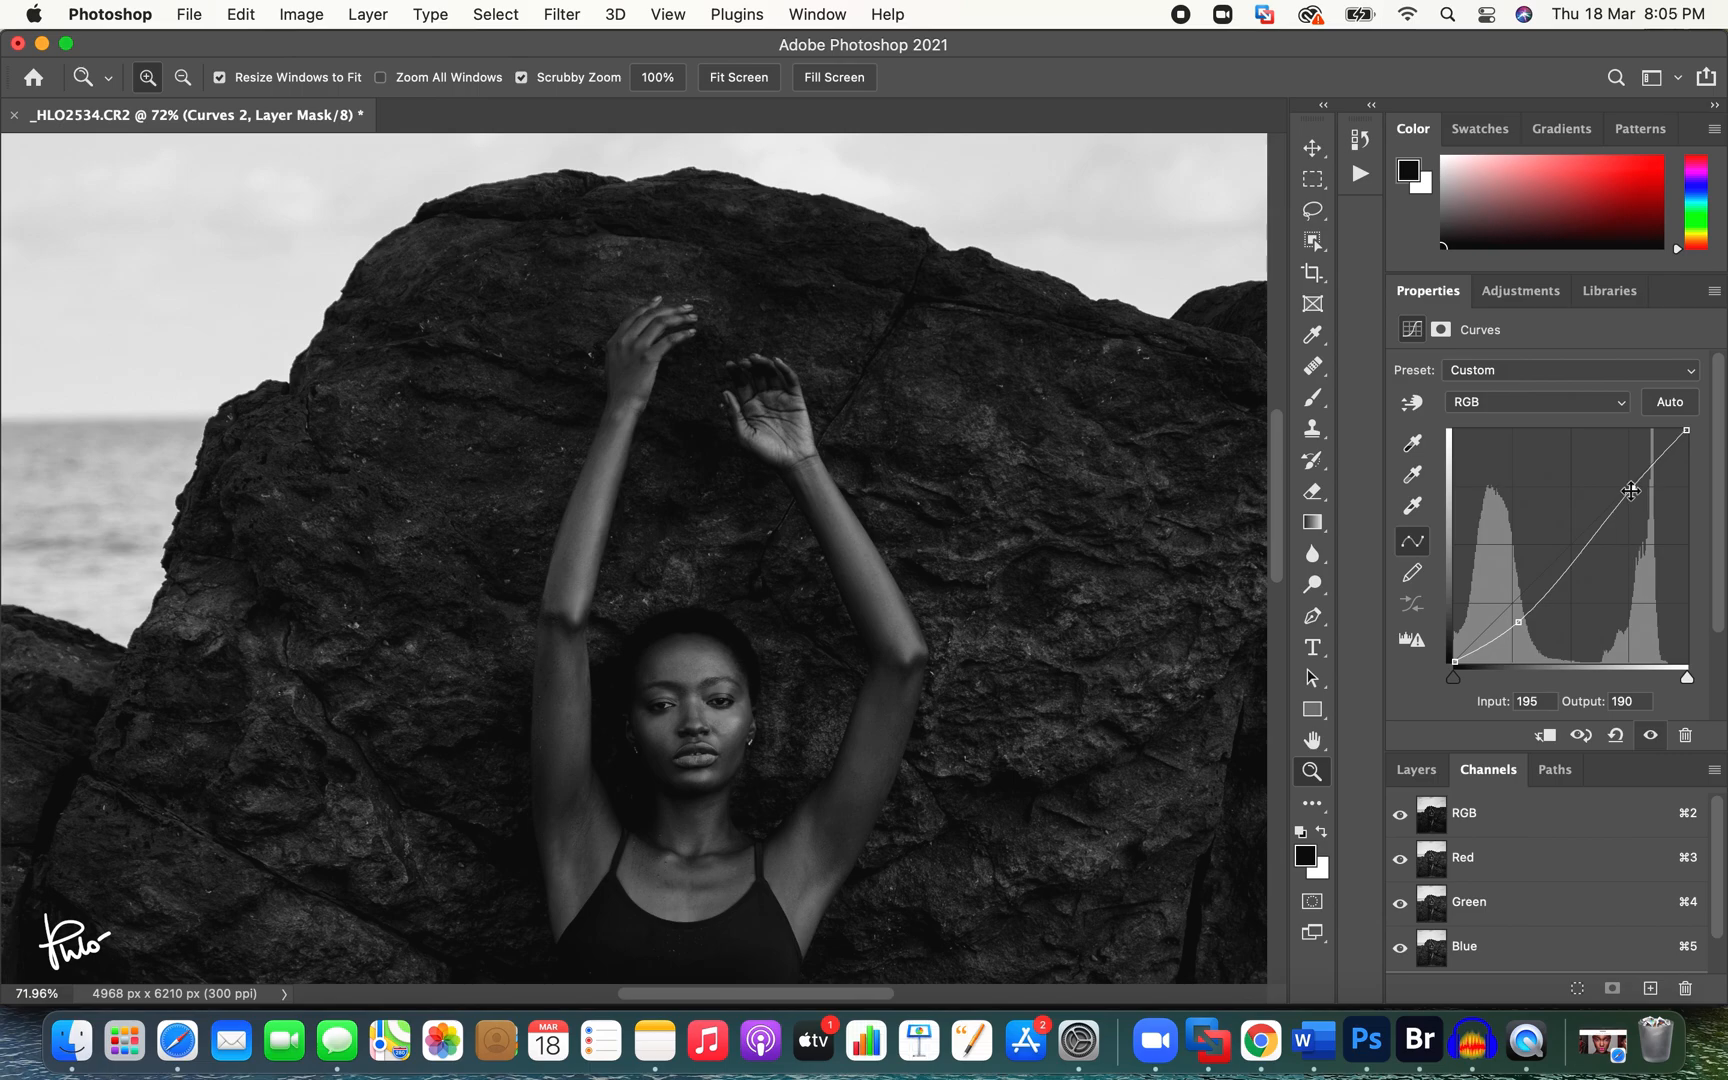
pyautogui.click(1418, 769)
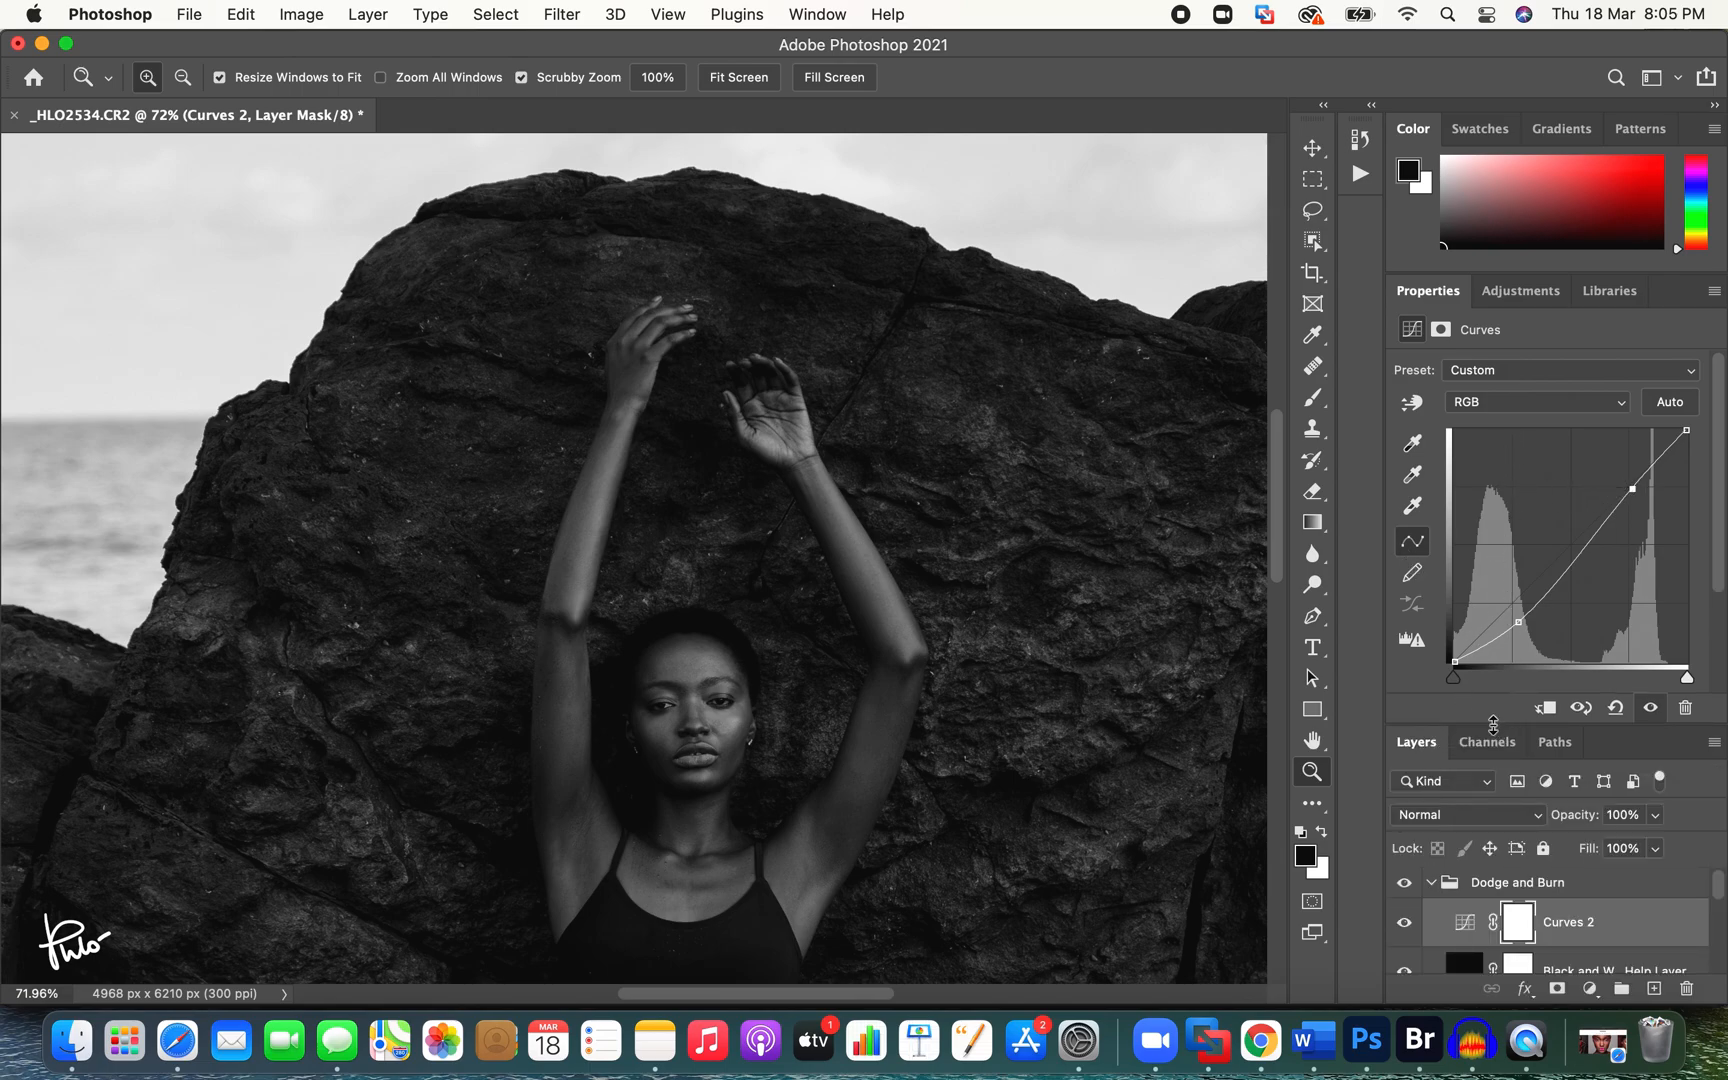
pyautogui.moveTo(1493, 724); pyautogui.dragTo(1491, 560)
# Step: Target the Dodge layer mask and set up a white brush with 100% opacity and 2% flow
pyautogui.click(1518, 916)
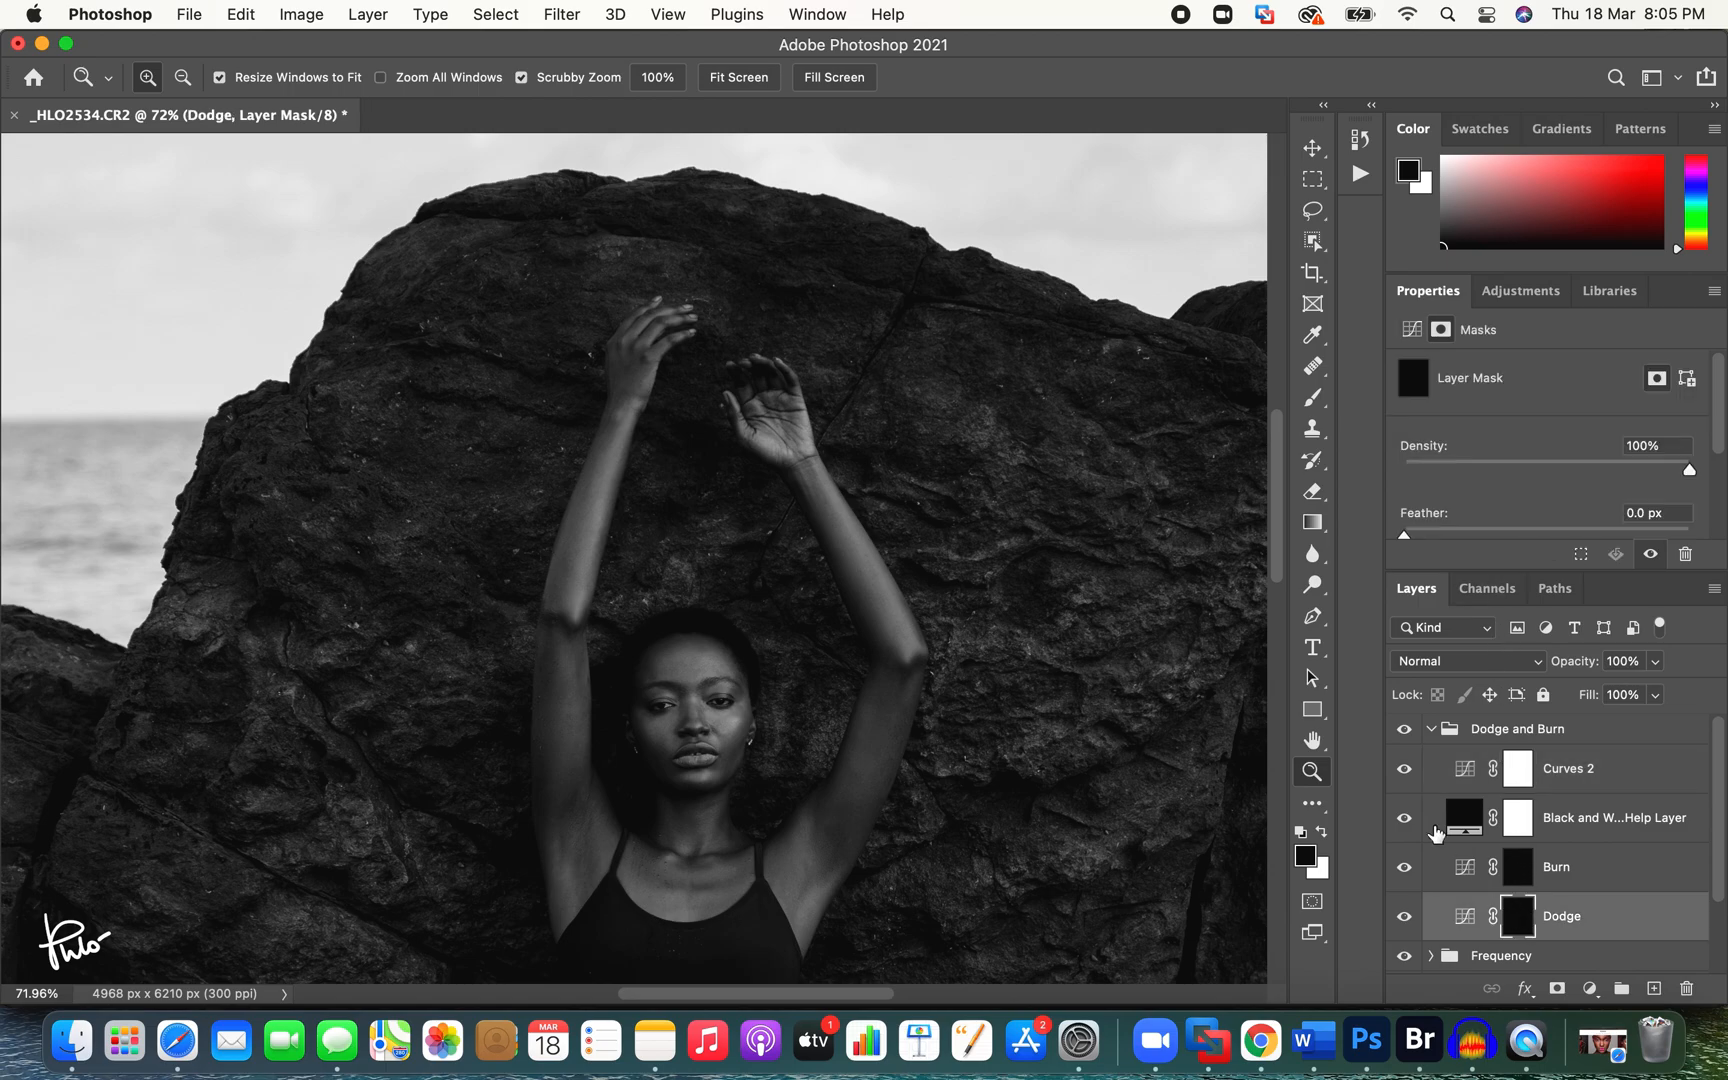
pyautogui.moveTo(776, 507); pyautogui.dragTo(824, 496)
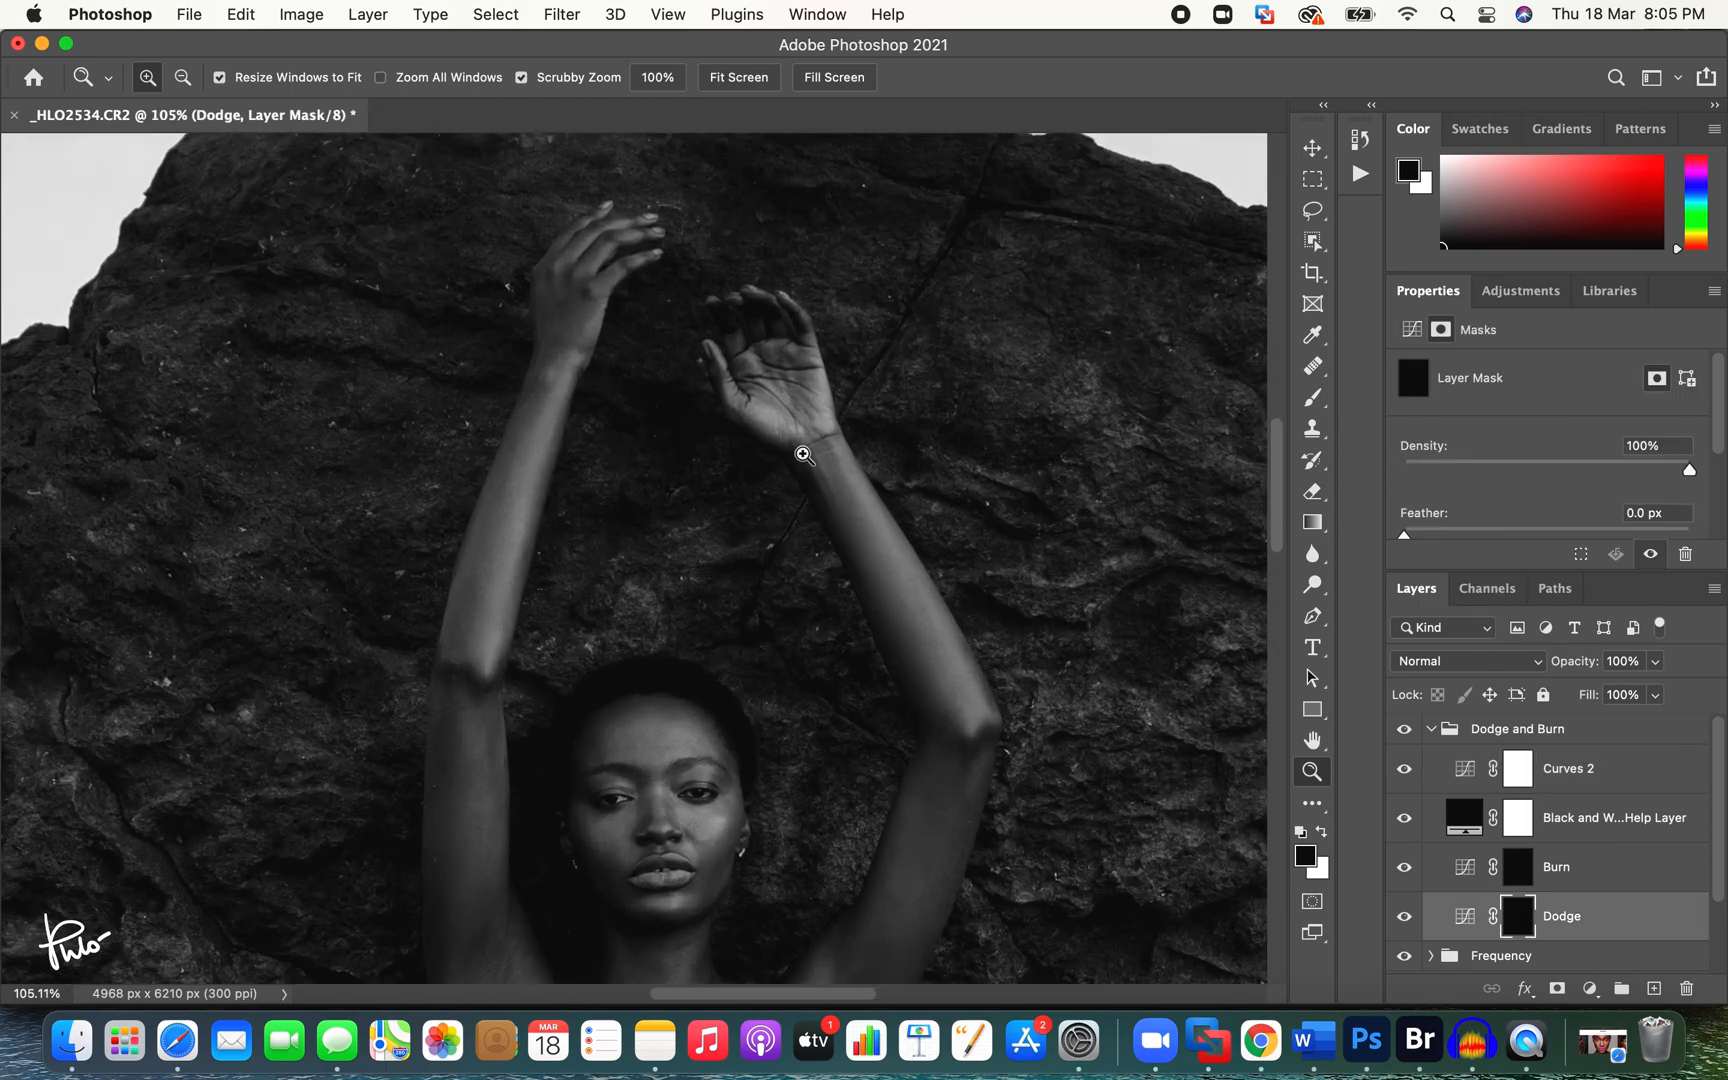
pyautogui.scroll(-2, 802, 449)
pyautogui.press('b')
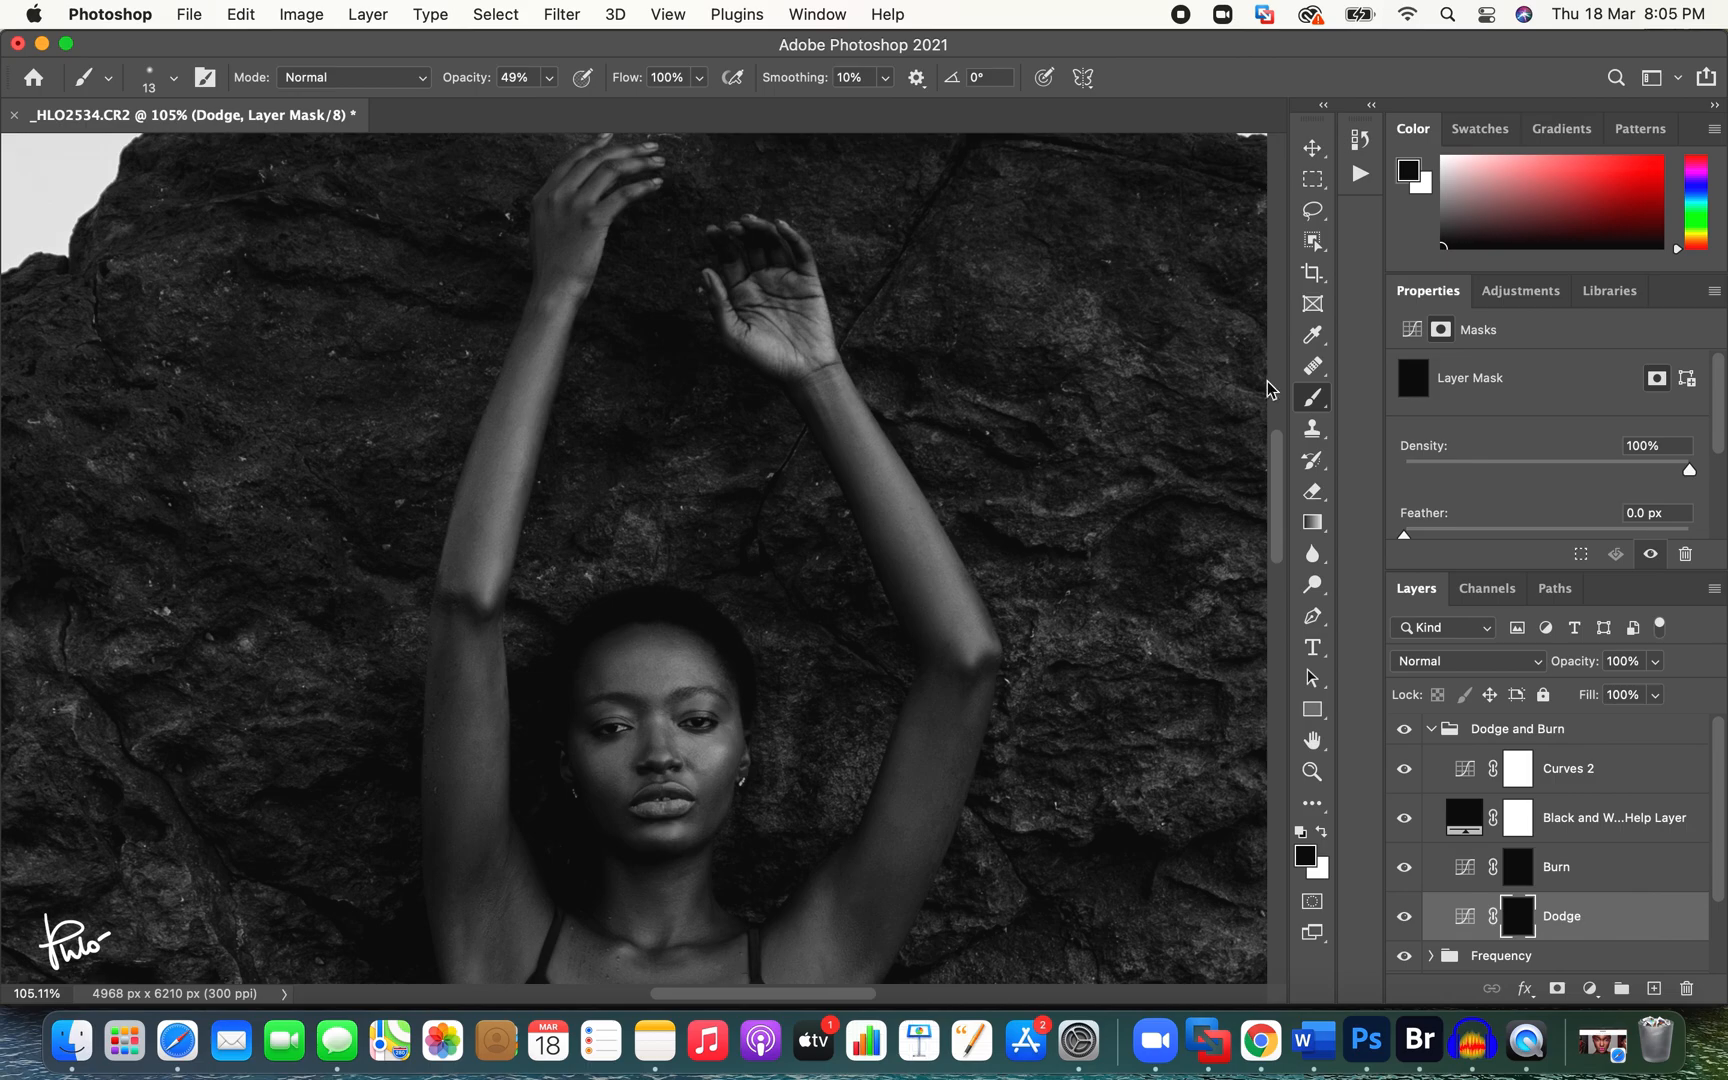
pyautogui.click(1312, 397)
pyautogui.click(1355, 402)
pyautogui.moveTo(462, 80)
pyautogui.mouseDown()
pyautogui.moveTo(632, 78)
pyautogui.moveTo(498, 101)
pyautogui.mouseUp()
pyautogui.press('x')
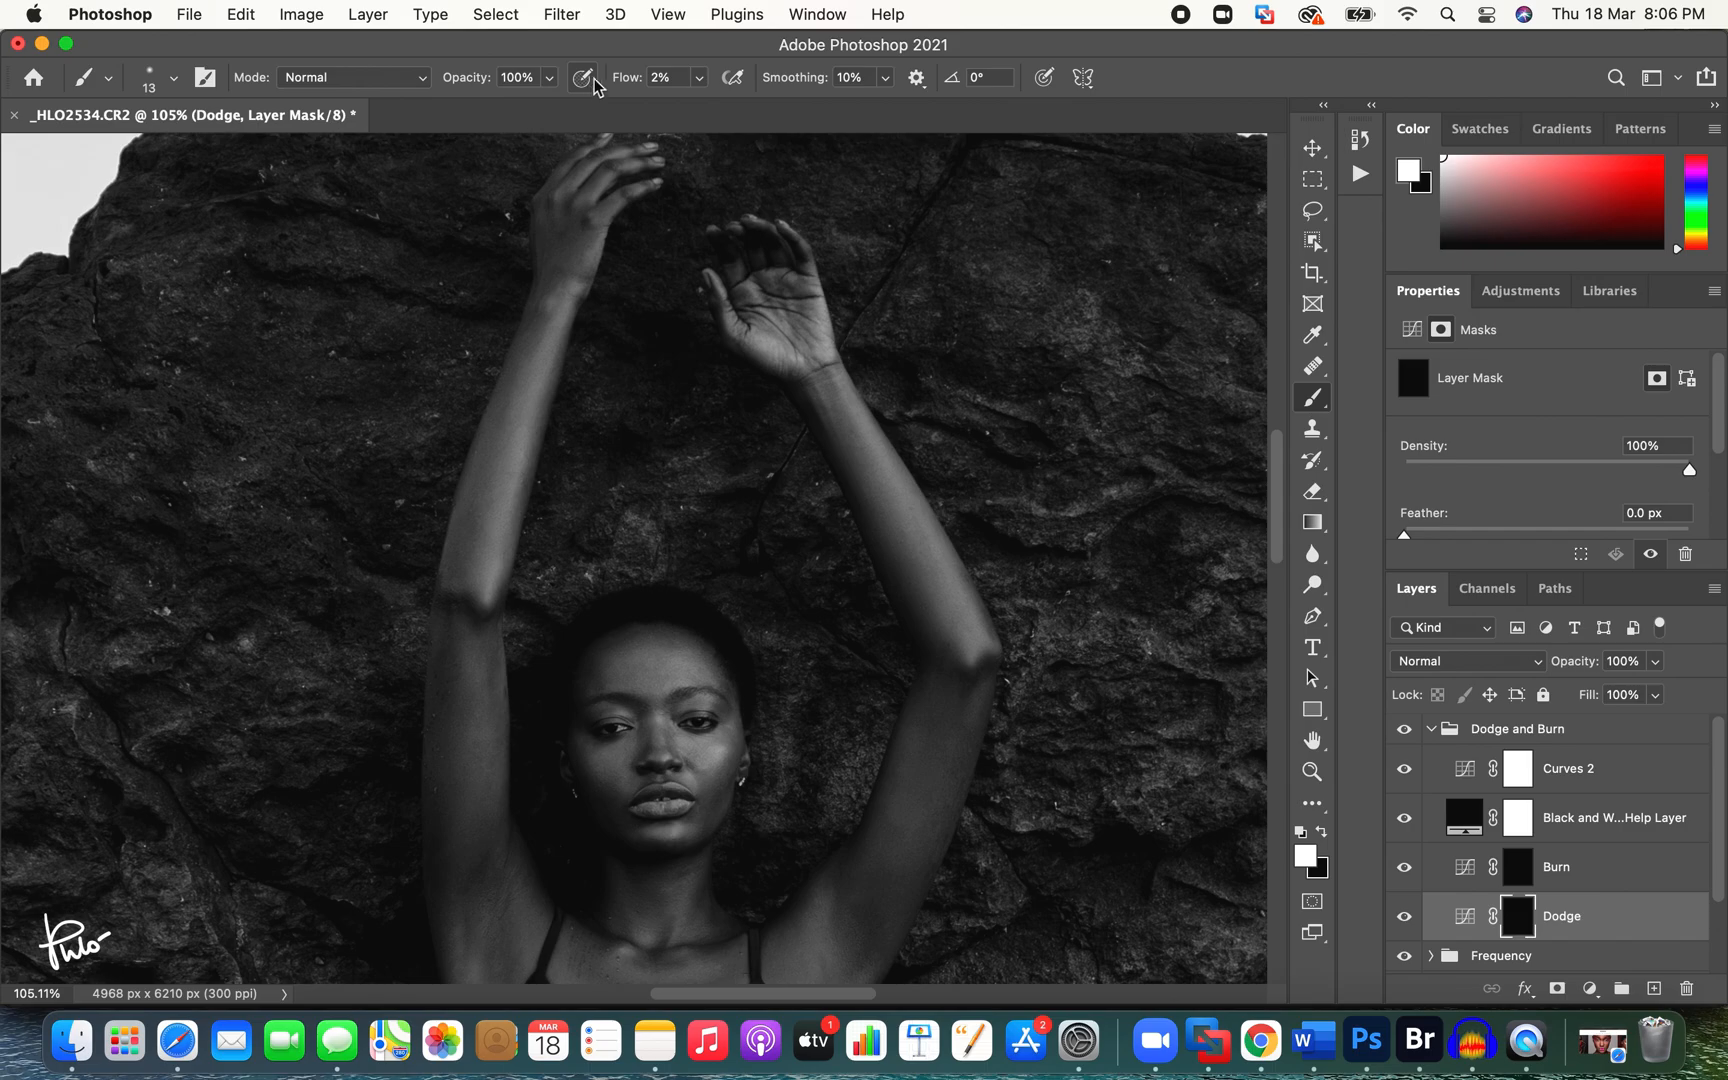
# Step: Paint white on the Dodge mask around the raised arm's elbow with a 30 to 40 px brush and compare with the layer hidden
pyautogui.press(']')
pyautogui.press(']')
pyautogui.press(']')
pyautogui.press(']')
pyautogui.press(']')
pyautogui.press(']')
pyautogui.press('[')
pyautogui.press('[')
pyautogui.press(']')
pyautogui.press(']')
pyautogui.press('[')
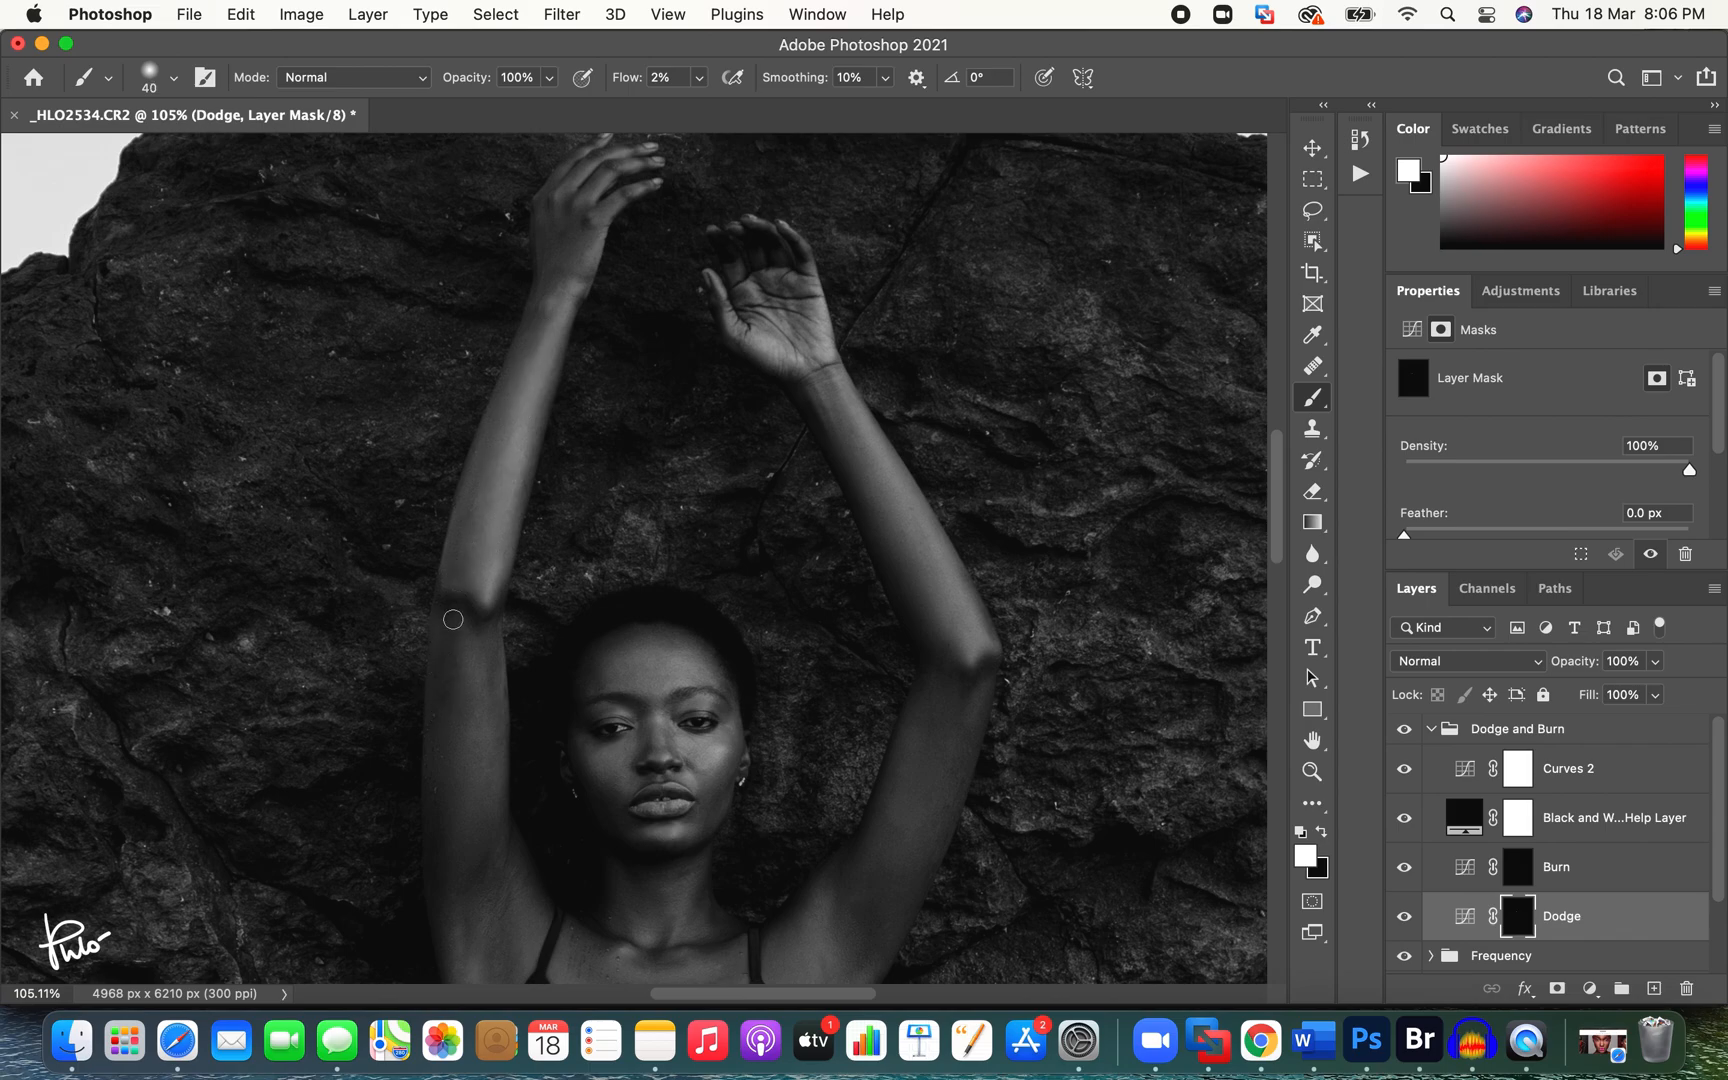
pyautogui.press('[')
pyautogui.press('[')
pyautogui.click(1404, 917)
pyautogui.click(1404, 917)
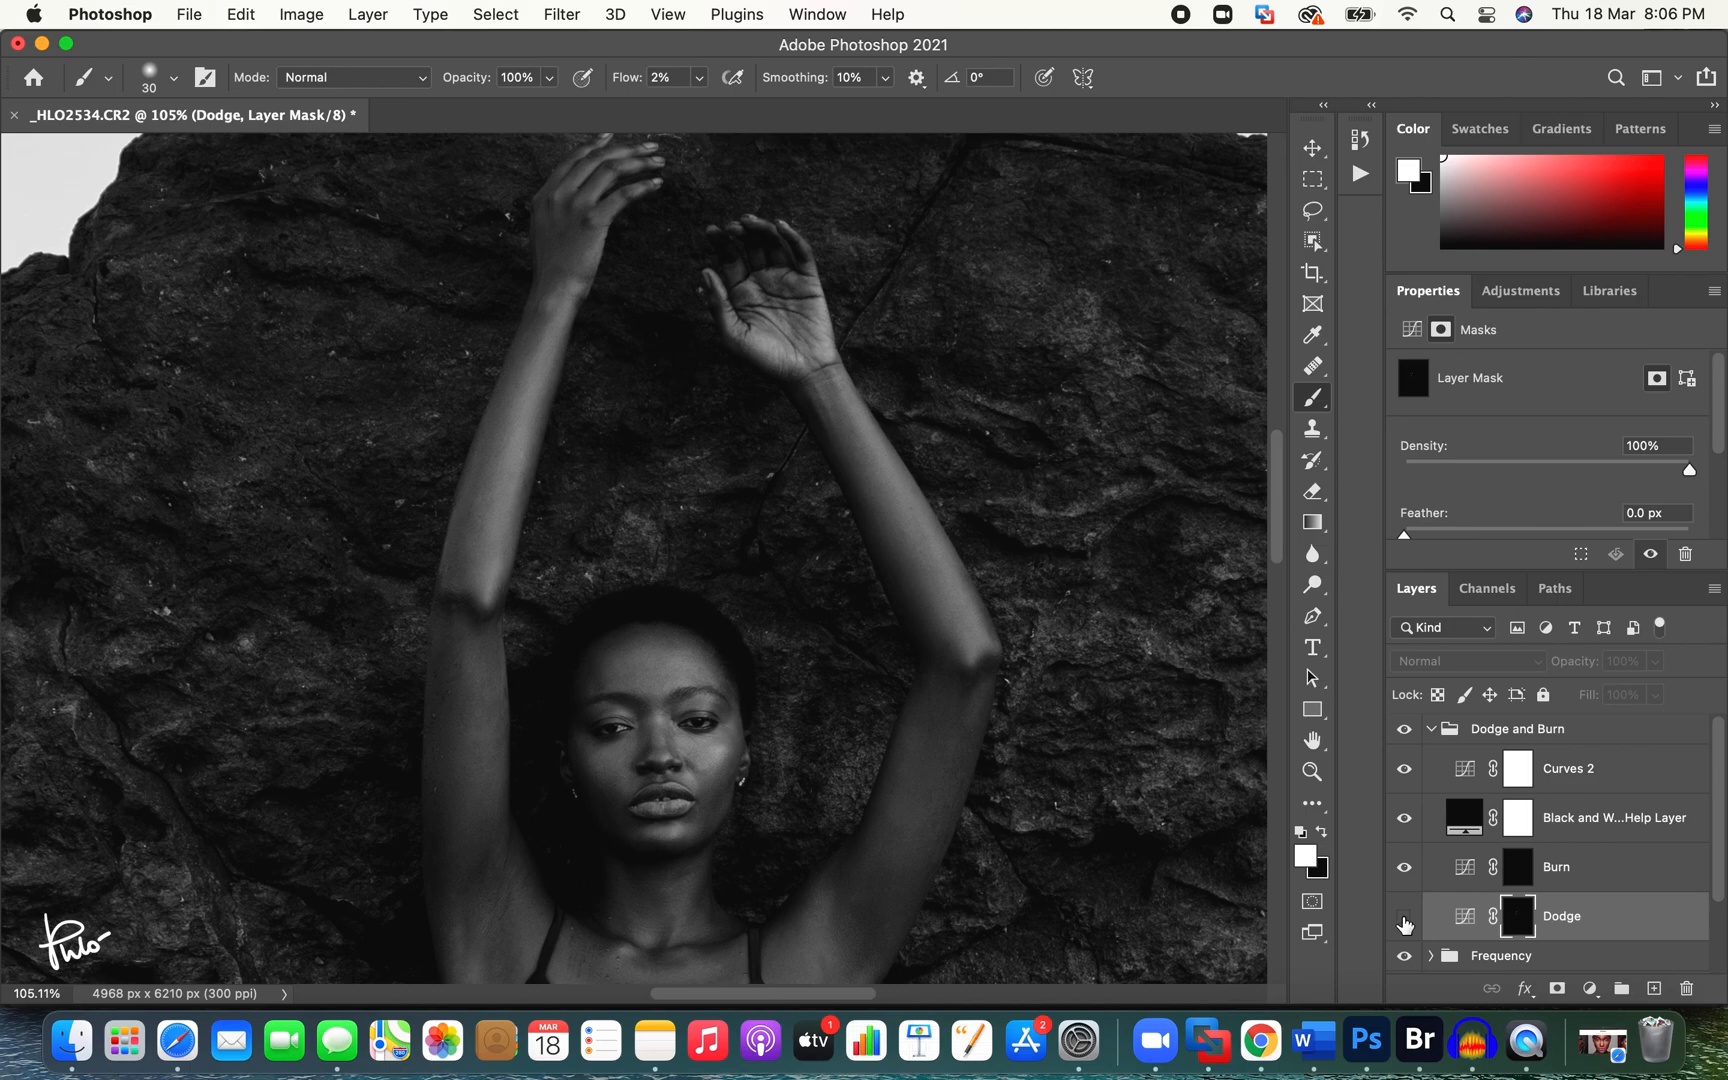
# Step: Brighten small dark patches on the upper arm beside the face by painting white on the Dodge mask, starting with a 20 px brush
pyautogui.press('[')
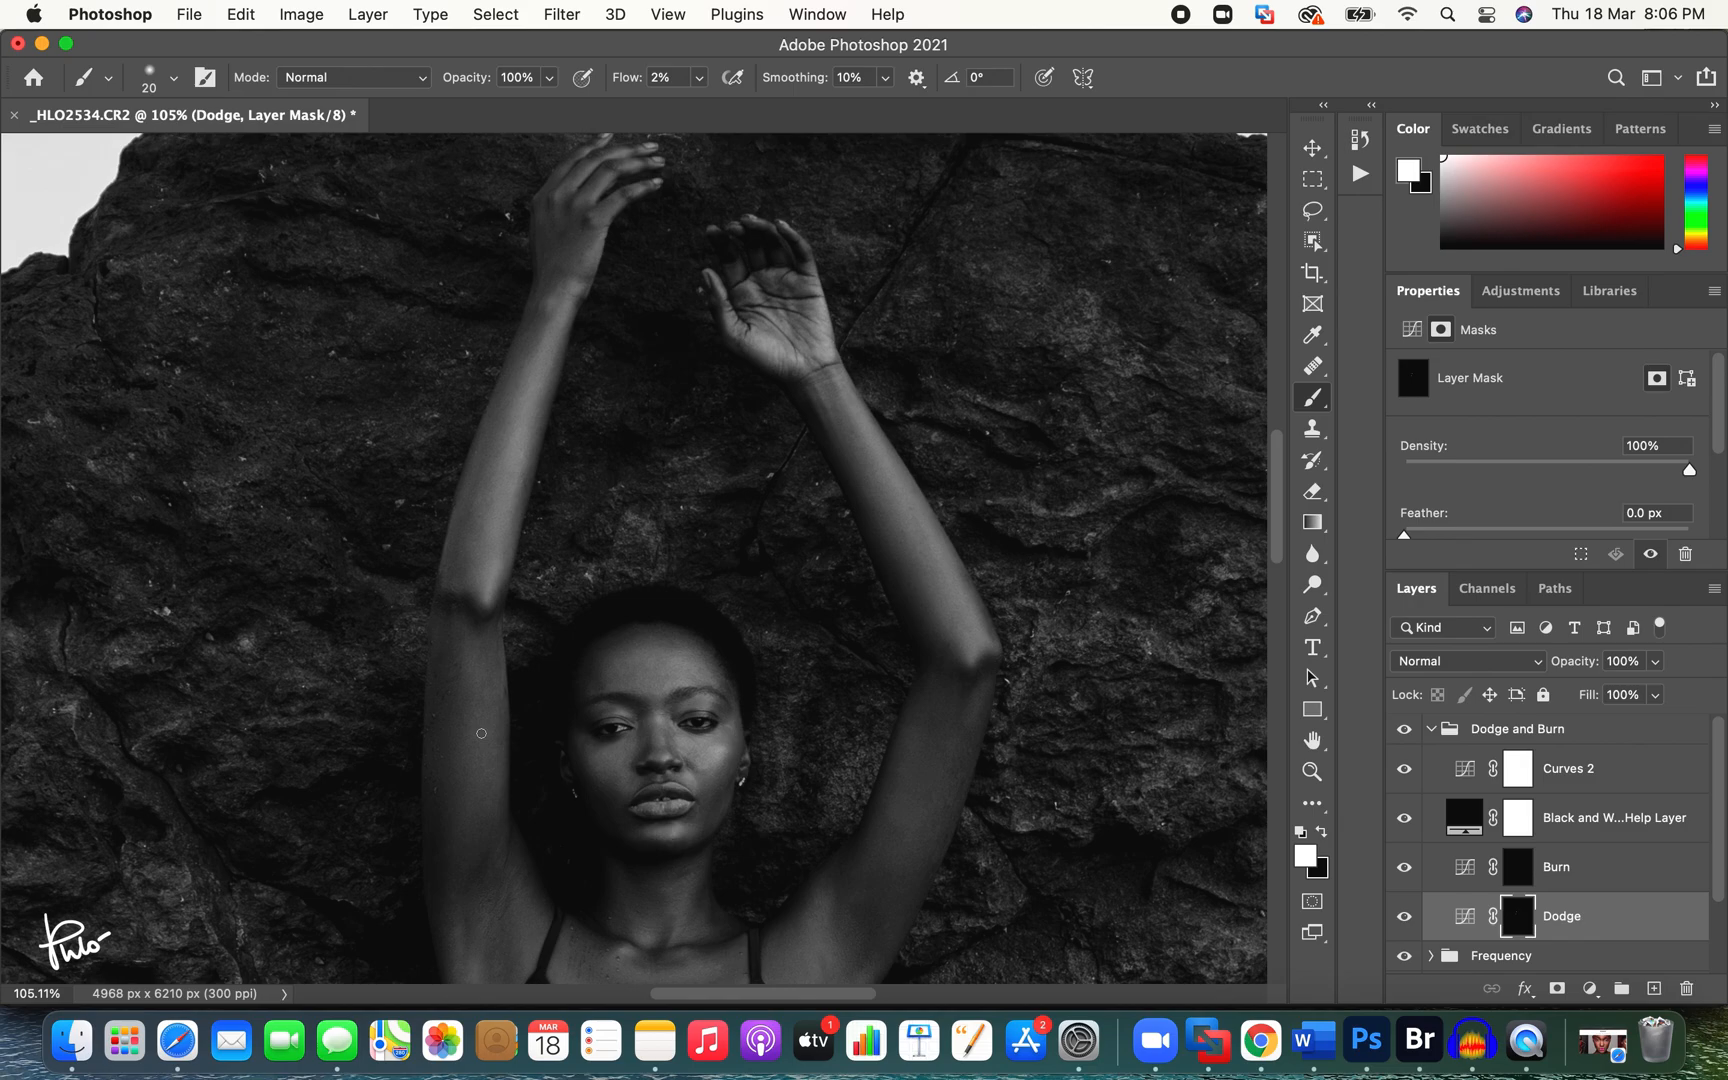
pyautogui.press(']')
pyautogui.press(']')
pyautogui.press(']')
pyautogui.press('[')
pyautogui.press('[')
pyautogui.press(']')
pyautogui.press('[')
pyautogui.press('[')
# Step: Paint white on the Burn mask over bright skin patches of the upper body with a 25 px brush and compare with the layer hidden
pyautogui.scroll(-10, 463, 788)
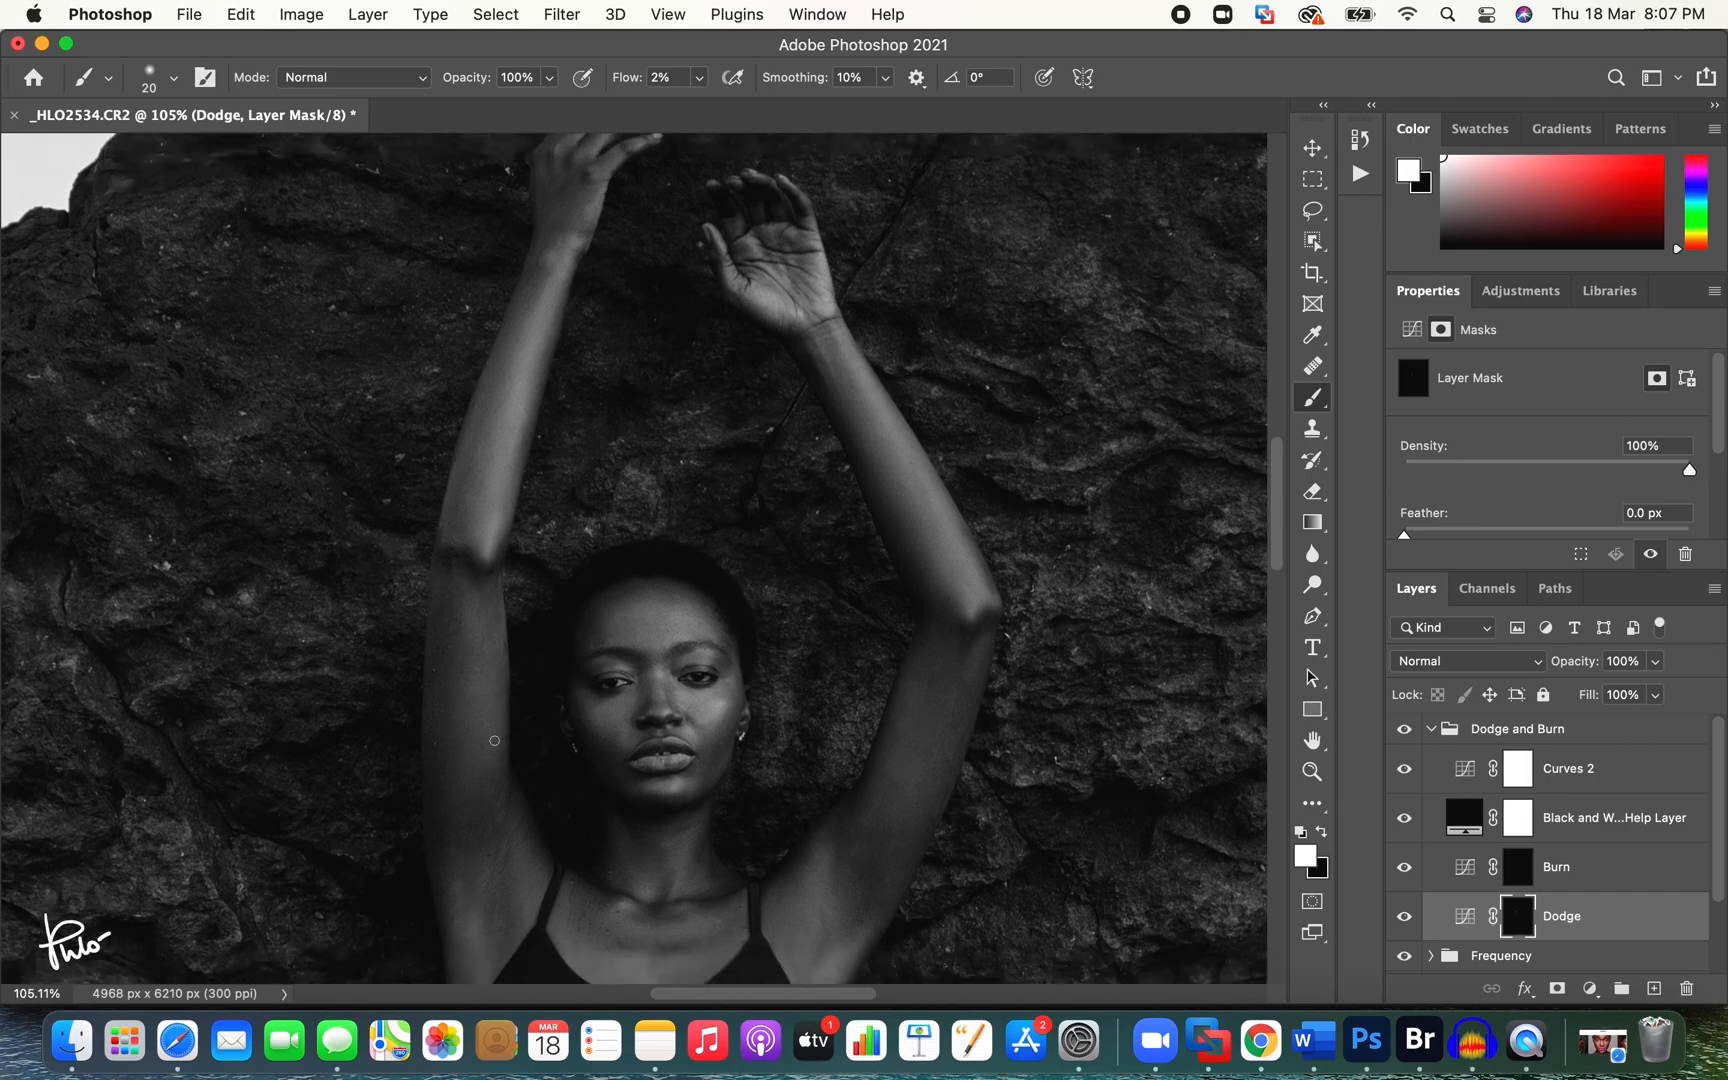
pyautogui.scroll(4, 494, 740)
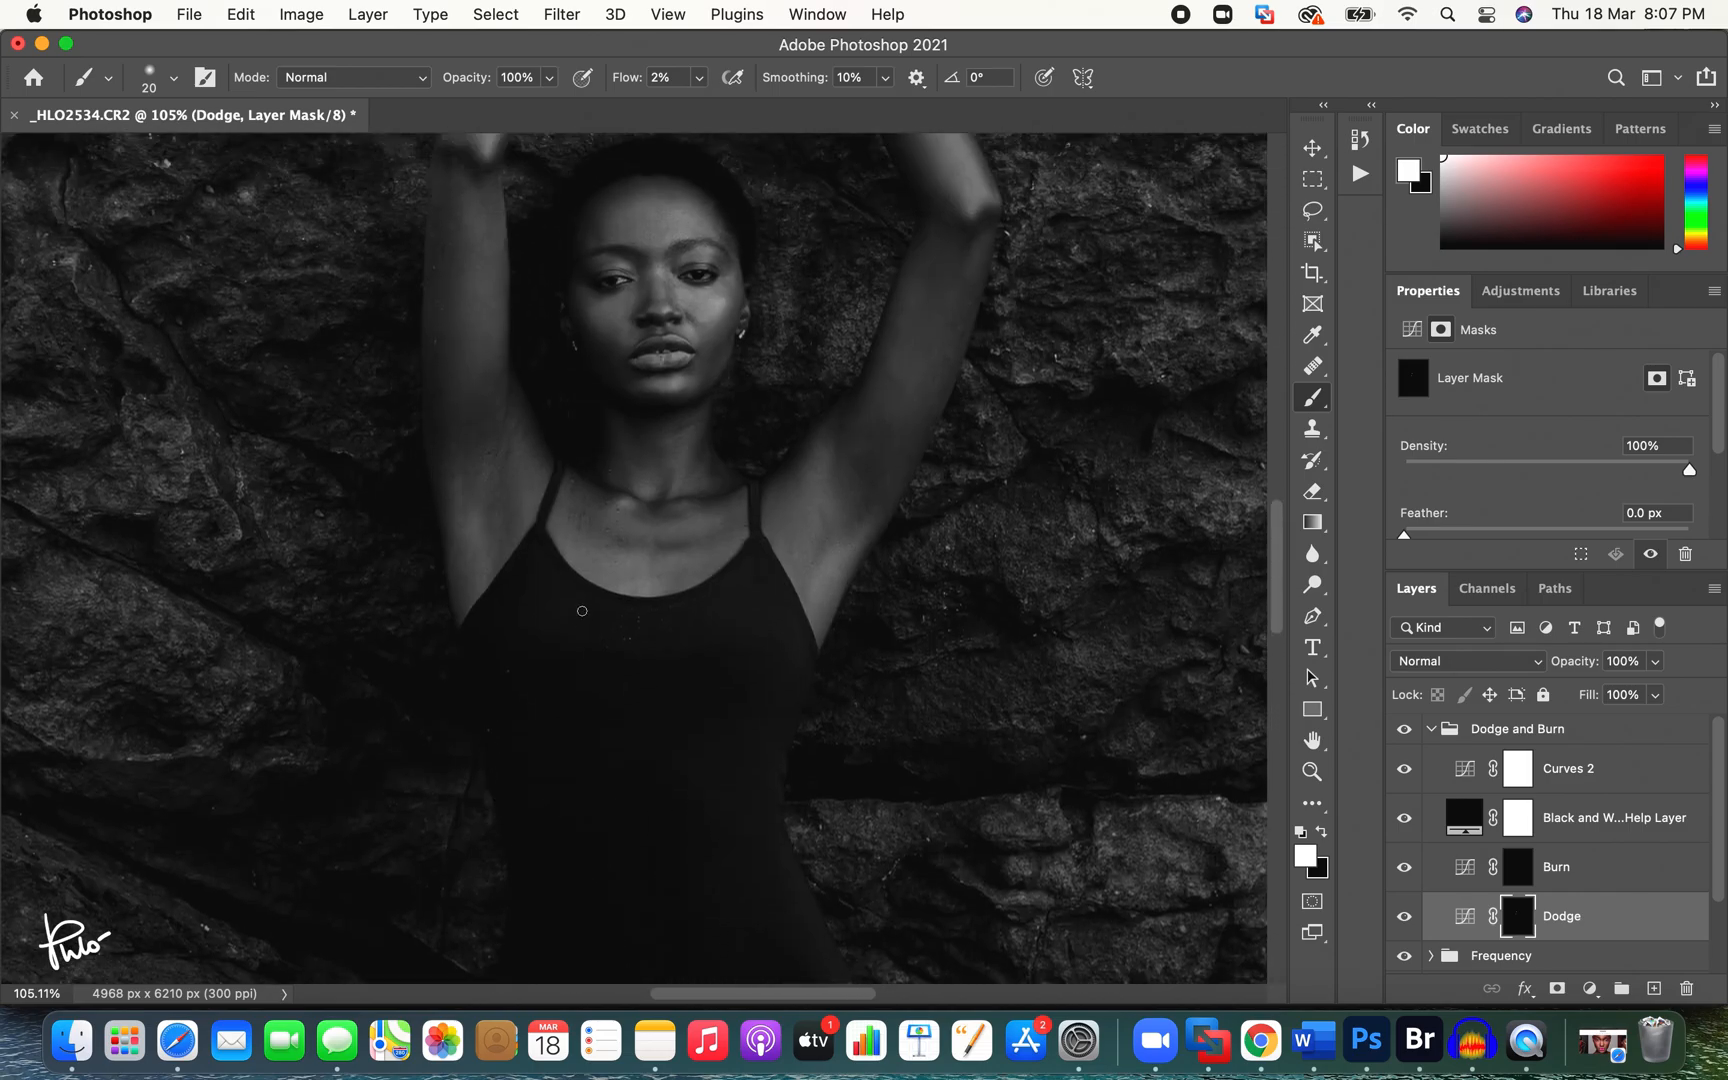
pyautogui.click(1518, 868)
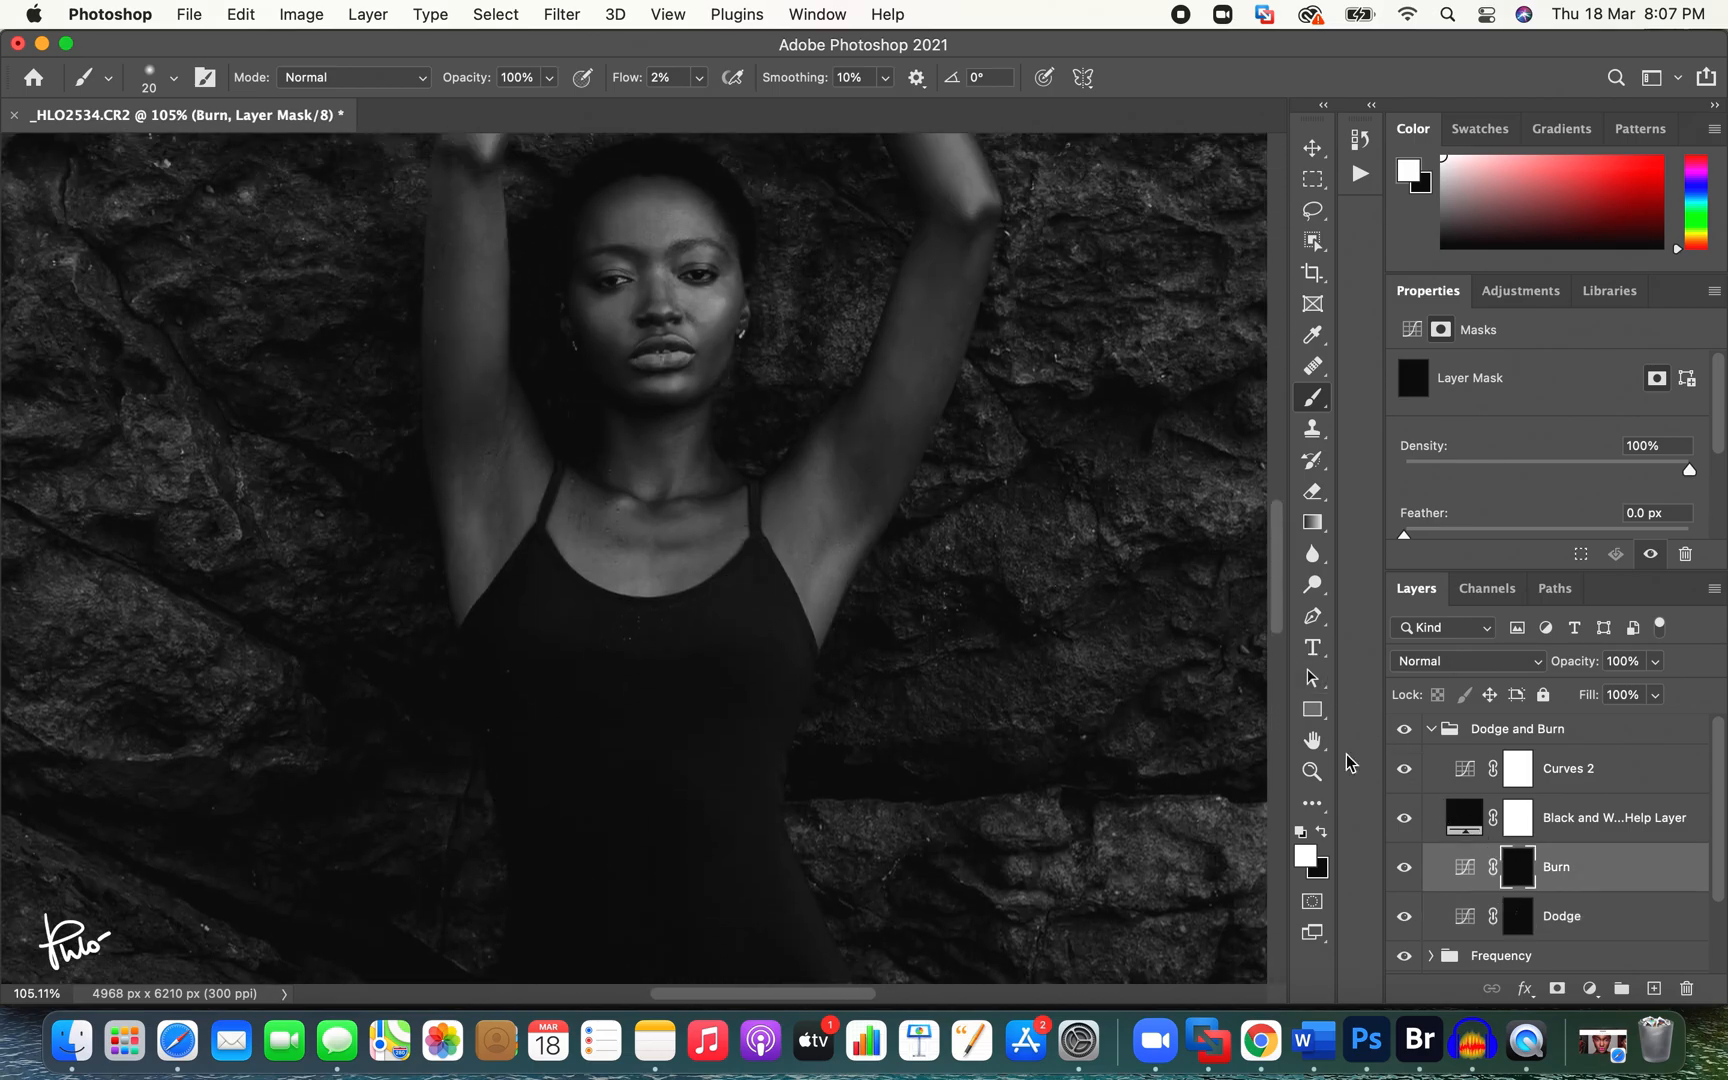
pyautogui.press('[')
pyautogui.press(']')
pyautogui.click(1405, 868)
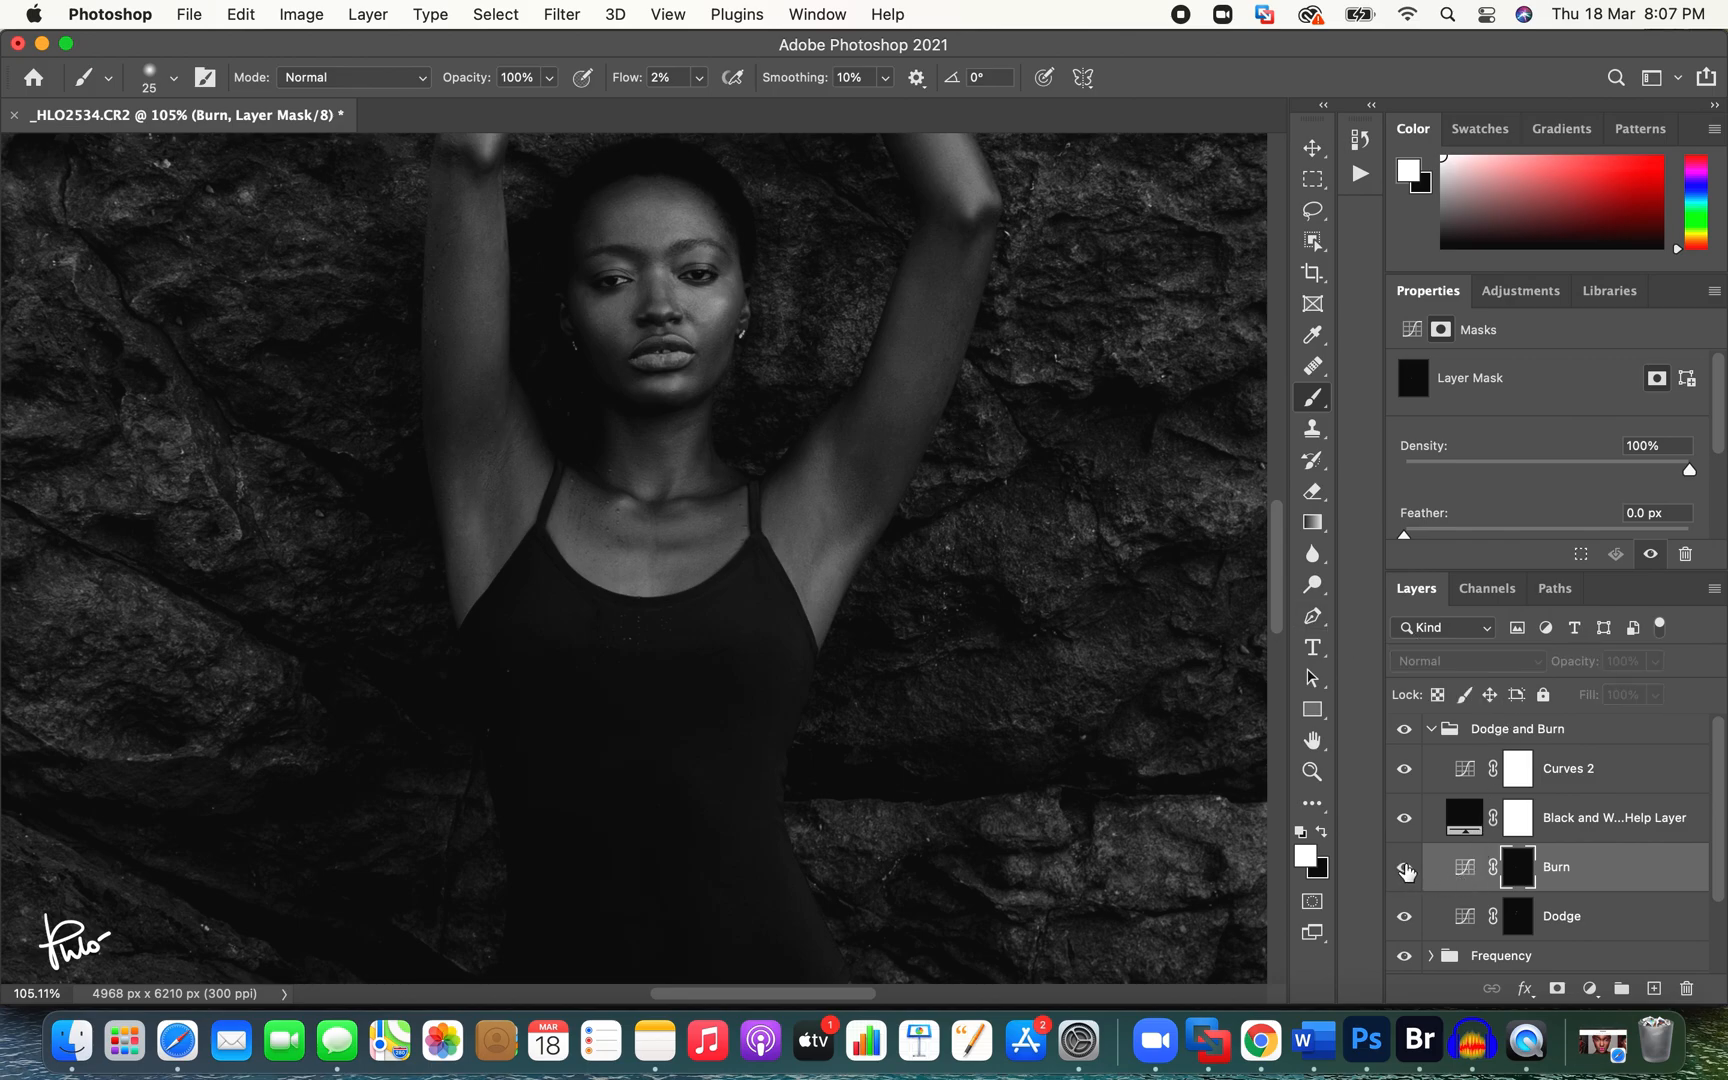
pyautogui.click(1405, 870)
pyautogui.click(1405, 869)
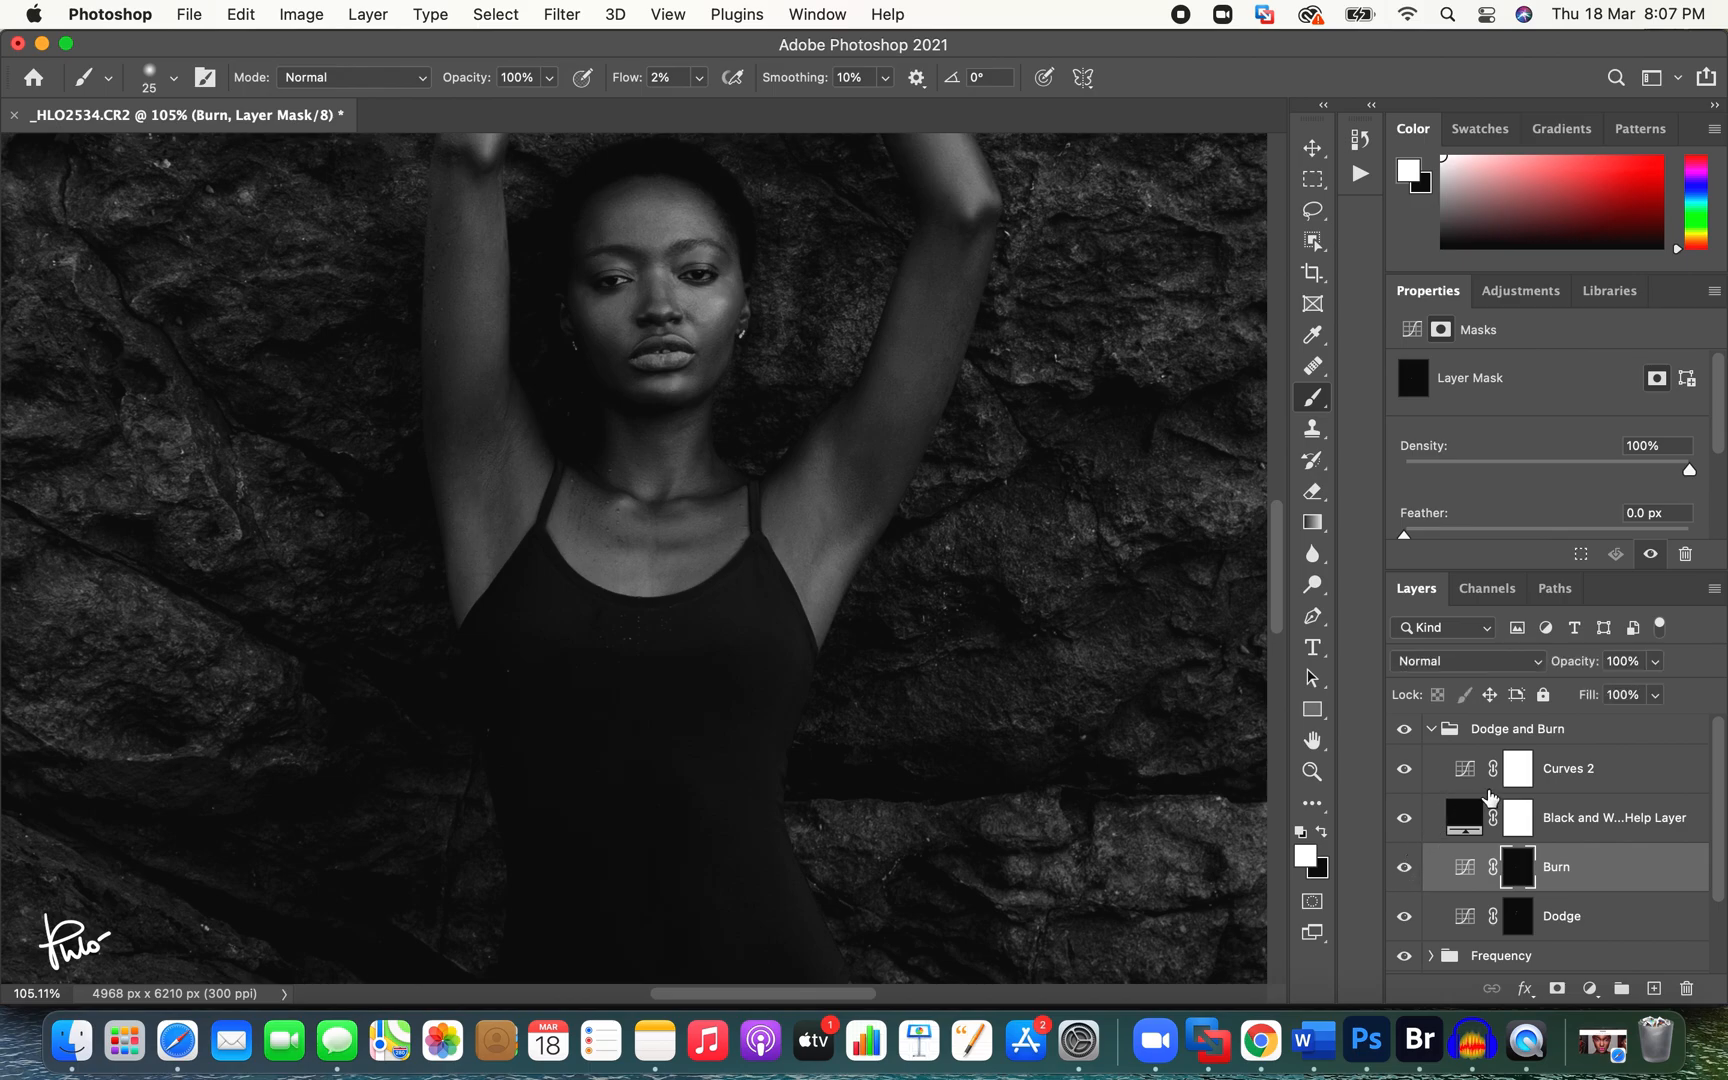
# Step: Paint white on the Dodge mask over dark patches of the raised arms with a brush of up to about 40 px
pyautogui.click(1526, 928)
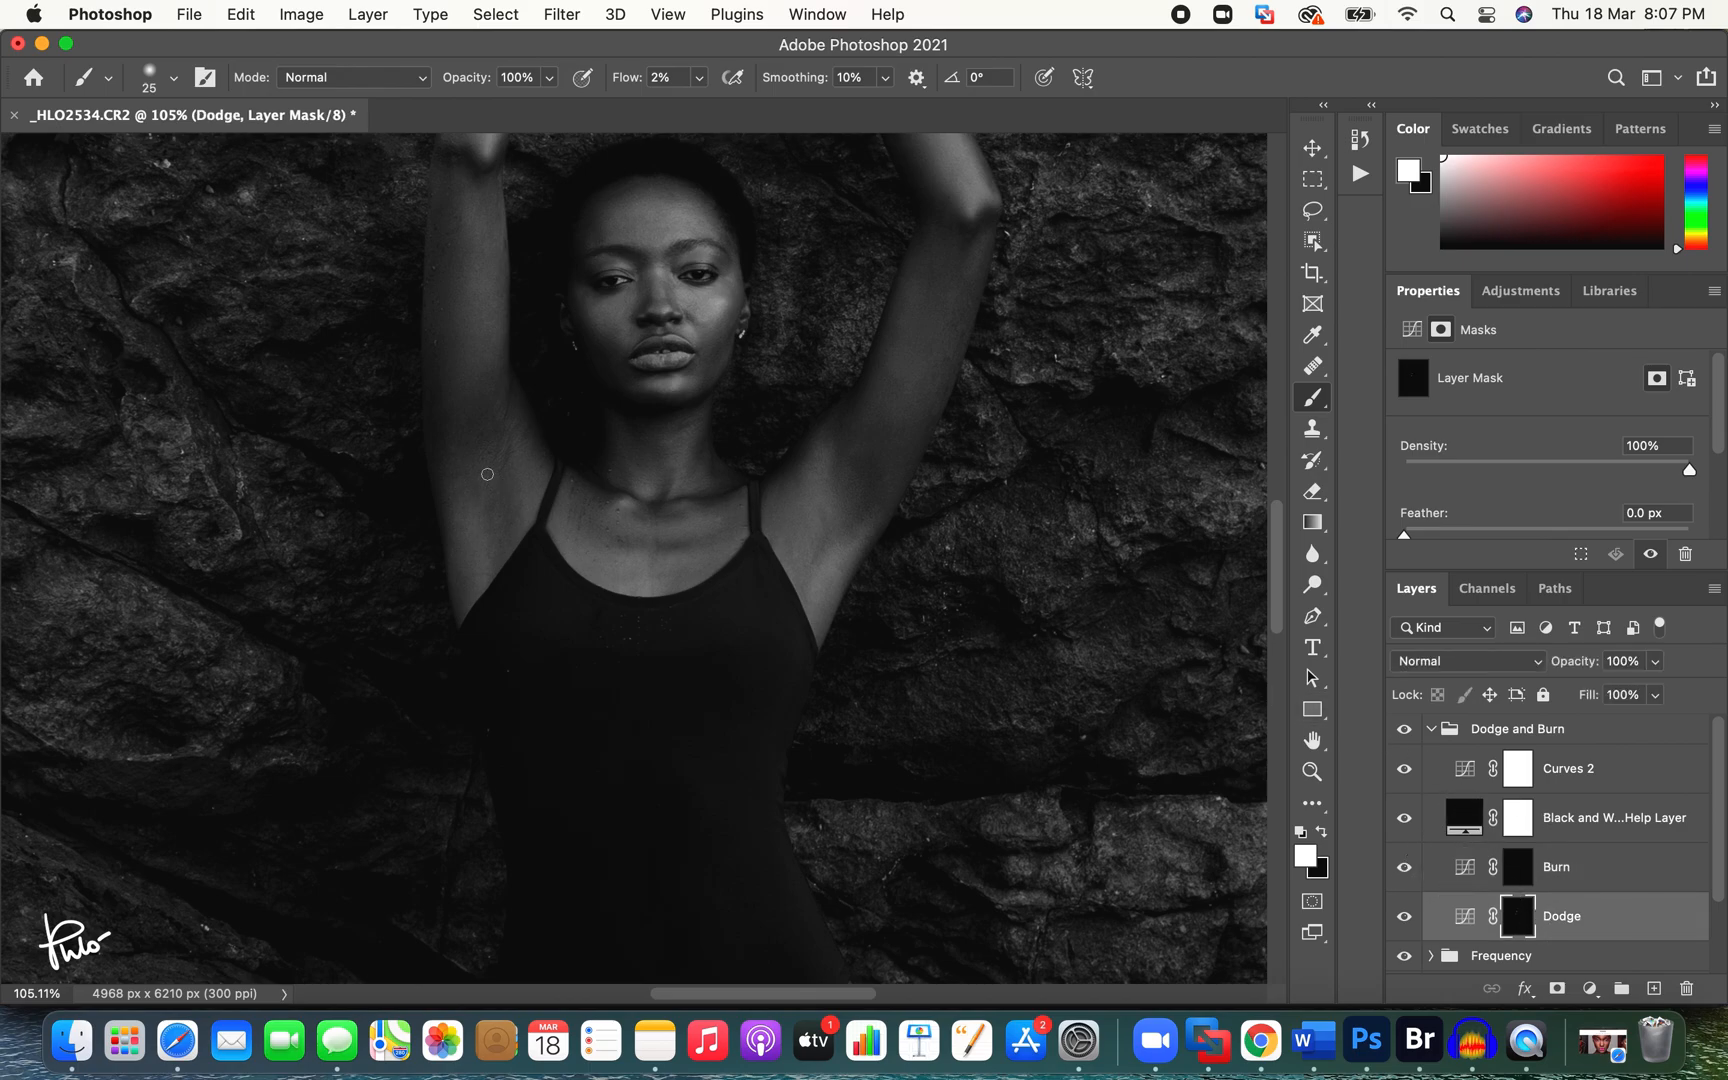
pyautogui.press('[')
pyautogui.press(']')
pyautogui.press(']')
pyautogui.press(']')
pyautogui.press(']')
pyautogui.press(']')
pyautogui.press('z')
pyautogui.moveTo(682, 290); pyautogui.dragTo(731, 258)
pyautogui.scroll(5, 731, 258)
pyautogui.press('b')
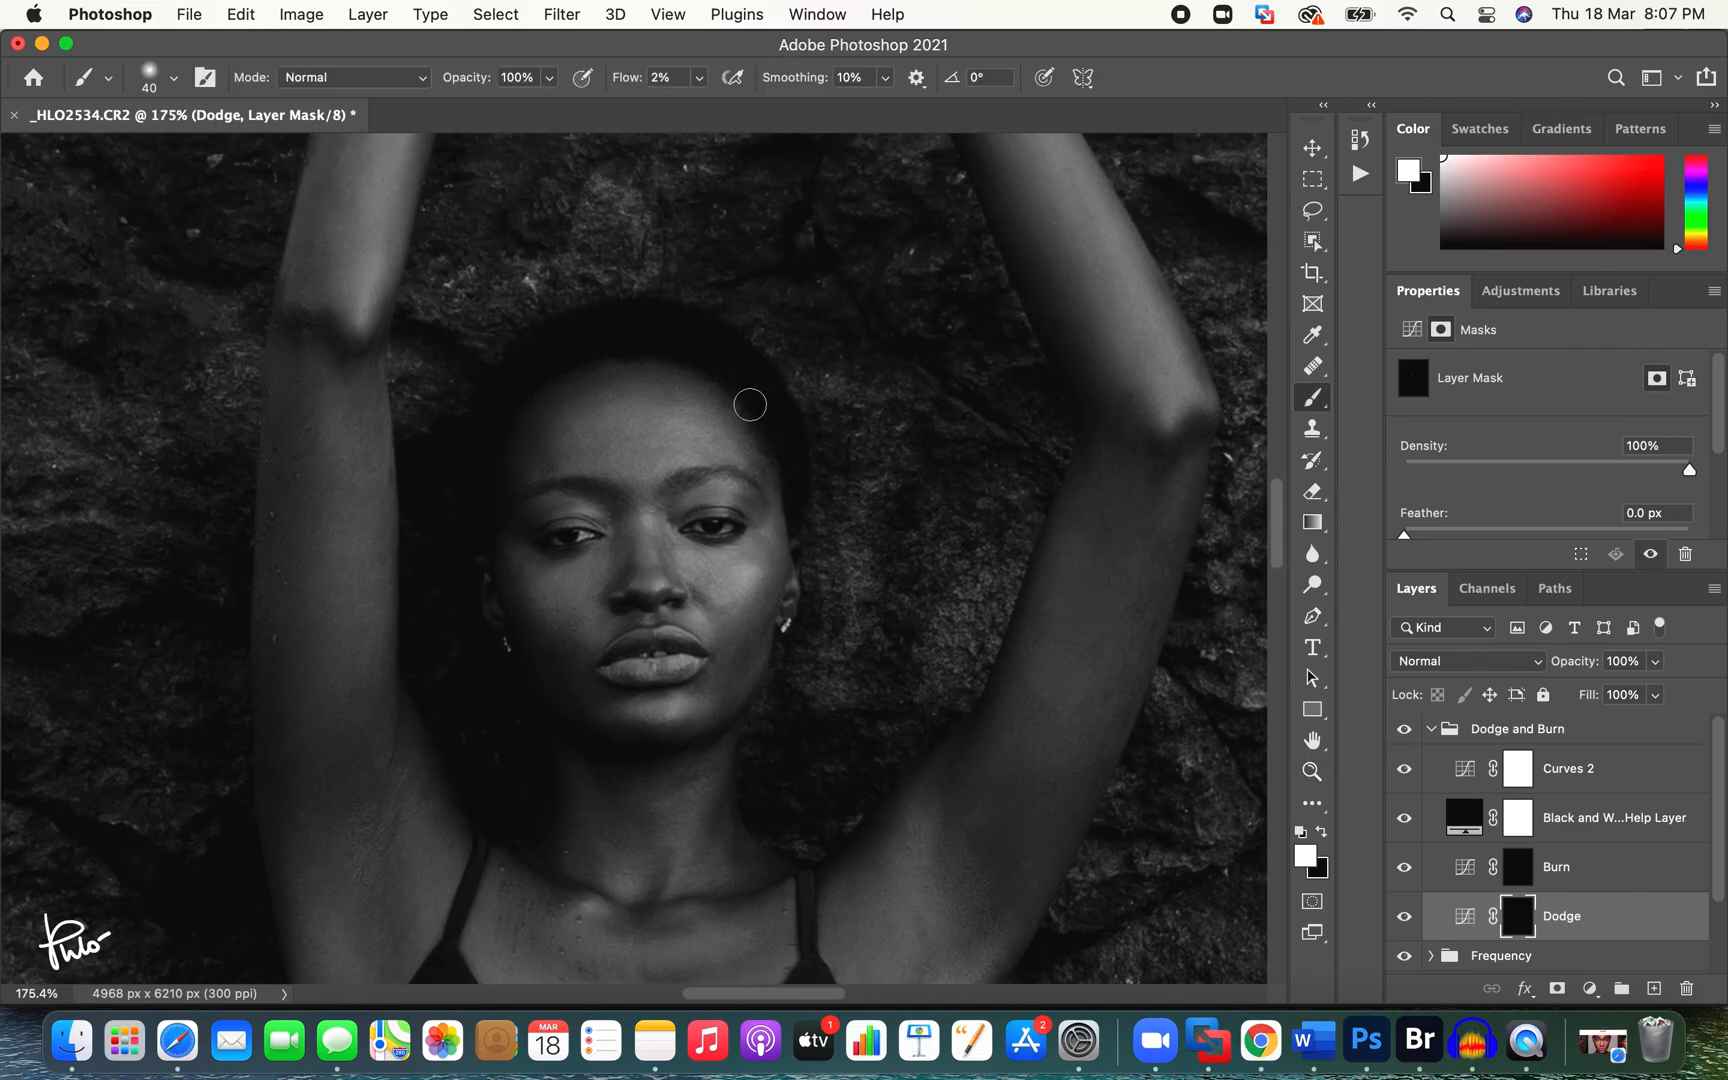
# Step: Paint white on the Dodge mask over dark patches of the face with a brush of about 20 px and compare with the layer hidden
pyautogui.press('[')
pyautogui.press('[')
pyautogui.press('[')
pyautogui.press('[')
pyautogui.press('[')
pyautogui.press(']')
pyautogui.press(']')
pyautogui.press('[')
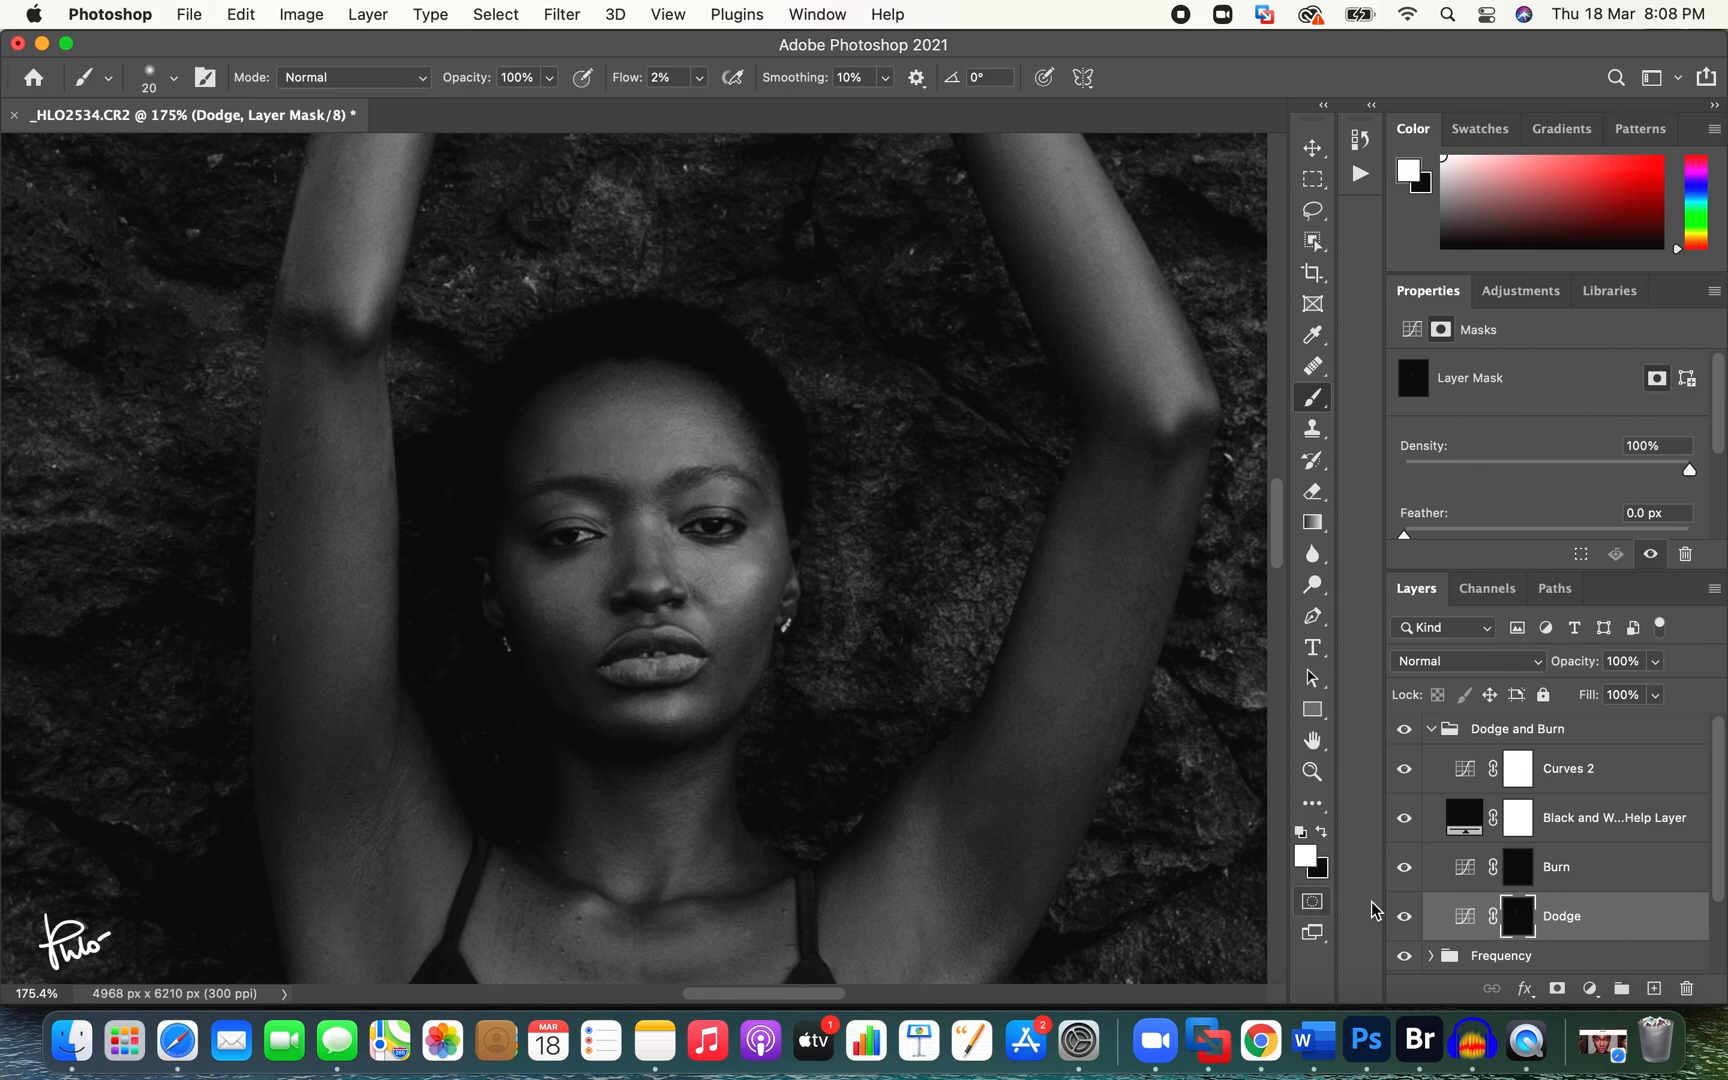
pyautogui.click(1404, 917)
pyautogui.click(1404, 920)
# Step: Brighten dark patches on the forehead by painting white on the Dodge mask with a brush of about 25 px and compare with the layer hidden
pyautogui.press('[')
pyautogui.press(']')
pyautogui.press('[')
pyautogui.press(']')
pyautogui.press('[')
pyautogui.press(']')
pyautogui.press('[')
pyautogui.press(']')
pyautogui.press(']')
pyautogui.press(']')
pyautogui.moveTo(618, 436)
pyautogui.mouseDown()
pyautogui.moveTo(645, 420)
pyautogui.moveTo(648, 469)
pyautogui.moveTo(652, 454)
pyautogui.mouseUp()
pyautogui.press('[')
pyautogui.press('[')
pyautogui.press('[')
pyautogui.press('[')
pyautogui.press('[')
pyautogui.press(']')
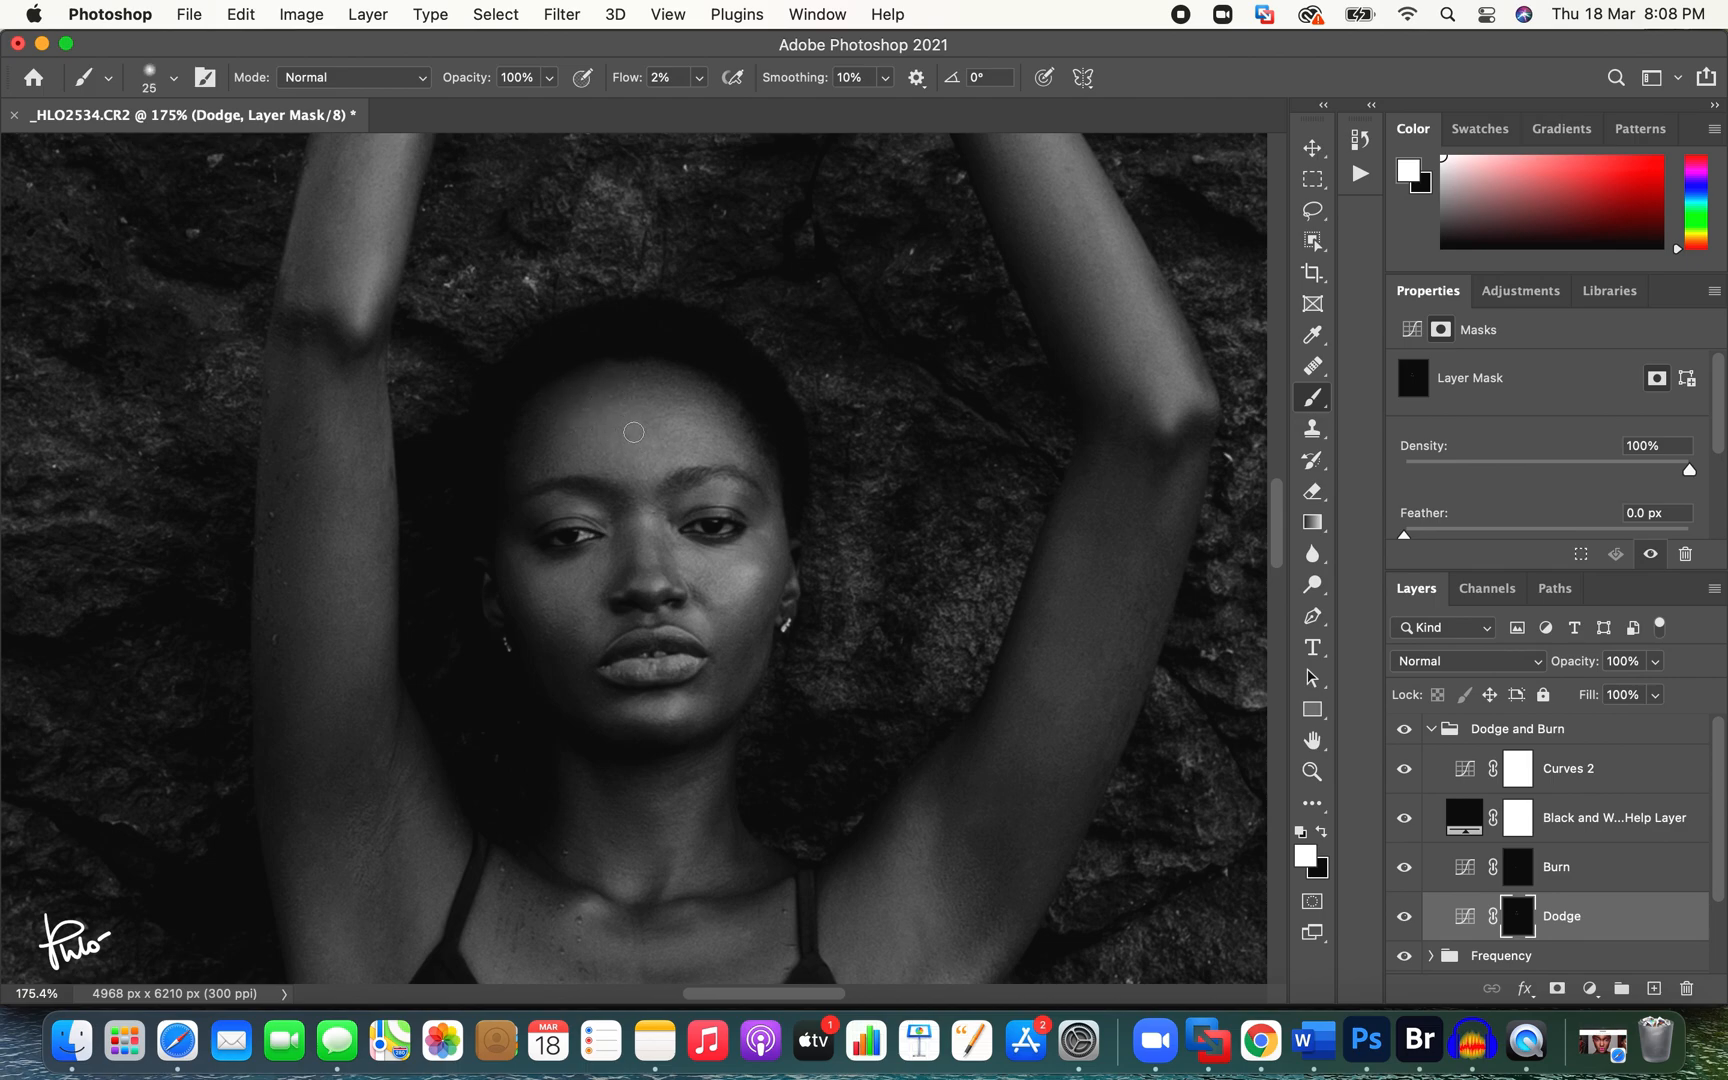
pyautogui.press('[')
pyautogui.click(1405, 916)
pyautogui.click(1405, 916)
# Step: Paint white on the Dodge mask over small dark patches around the eyes, nose and cheeks with a 10 to 15 px brush and compare with the layer hidden
pyautogui.press(']')
pyautogui.press('[')
pyautogui.press('[')
pyautogui.press(']')
pyautogui.press(']')
pyautogui.press(']')
pyautogui.press('[')
pyautogui.scroll(2, 691, 497)
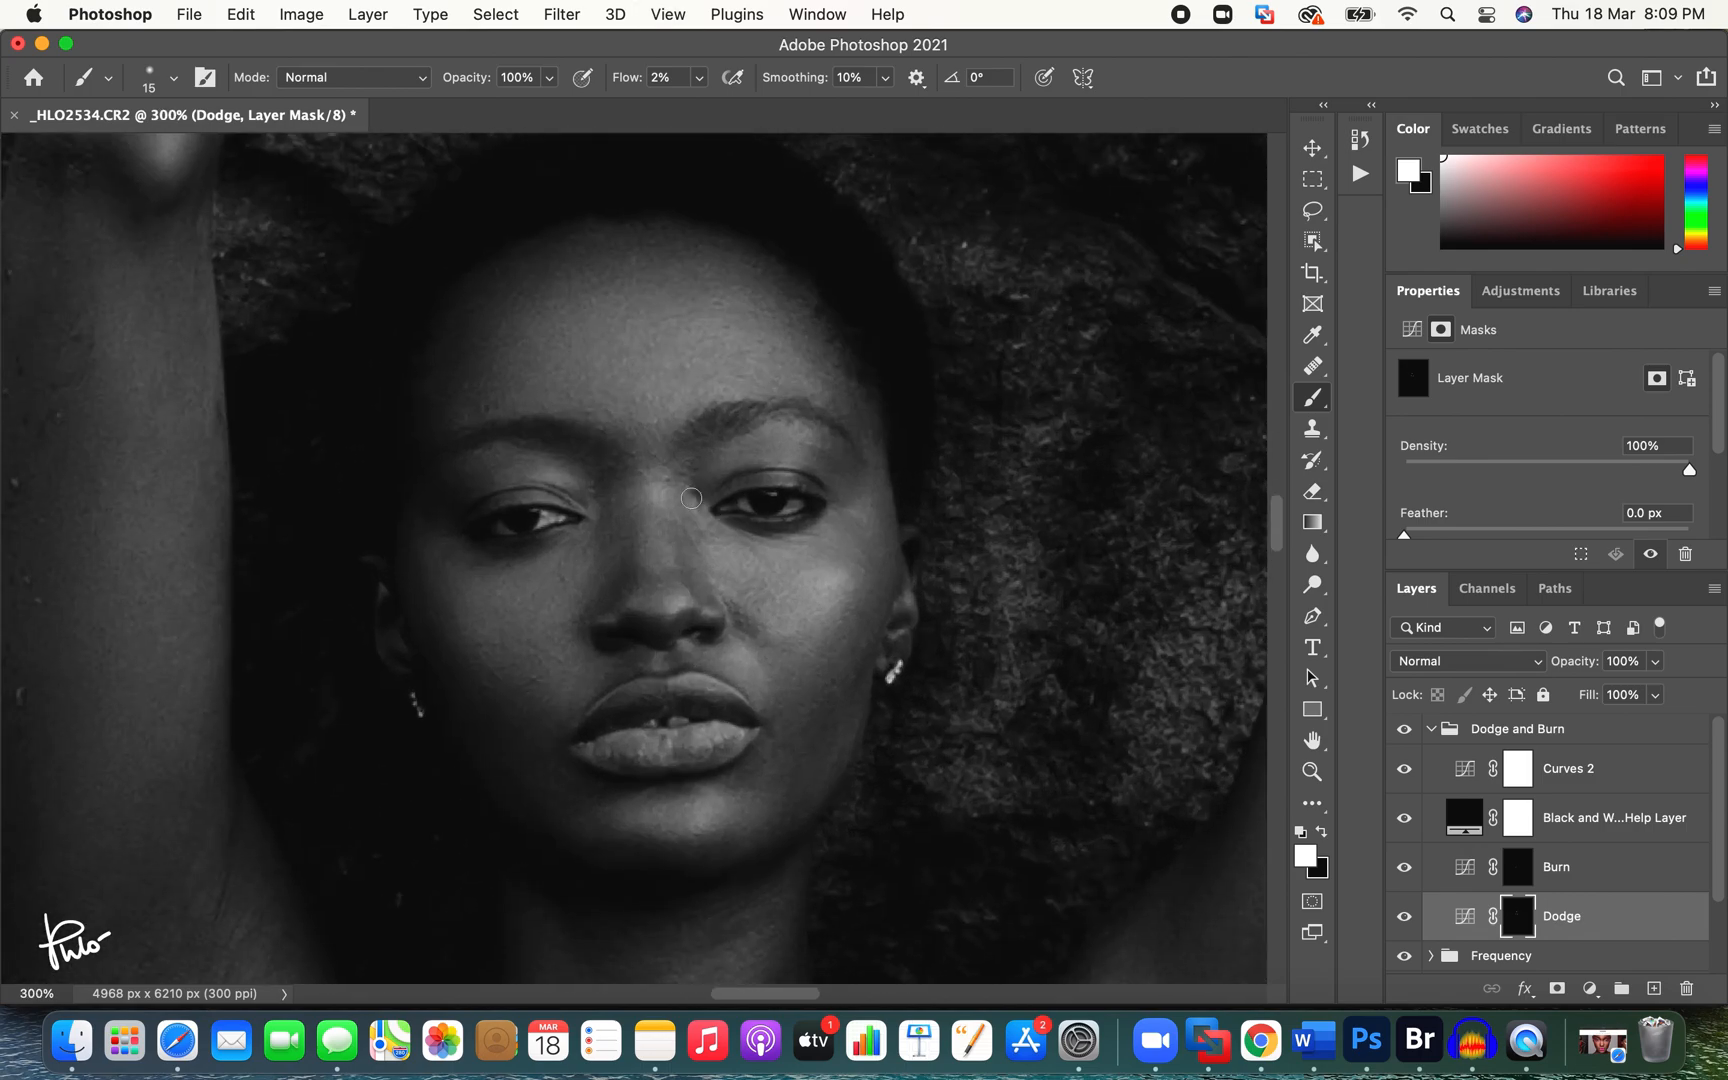
pyautogui.press('[')
pyautogui.press('[')
pyautogui.press(']')
pyautogui.press(']')
pyautogui.press(']')
pyautogui.press('[')
pyautogui.press('[')
pyautogui.press('[')
pyautogui.press(']')
pyautogui.press(']')
pyautogui.press('[')
pyautogui.press('[')
pyautogui.press('[')
pyautogui.press(']')
pyautogui.press(']')
pyautogui.click(1404, 916)
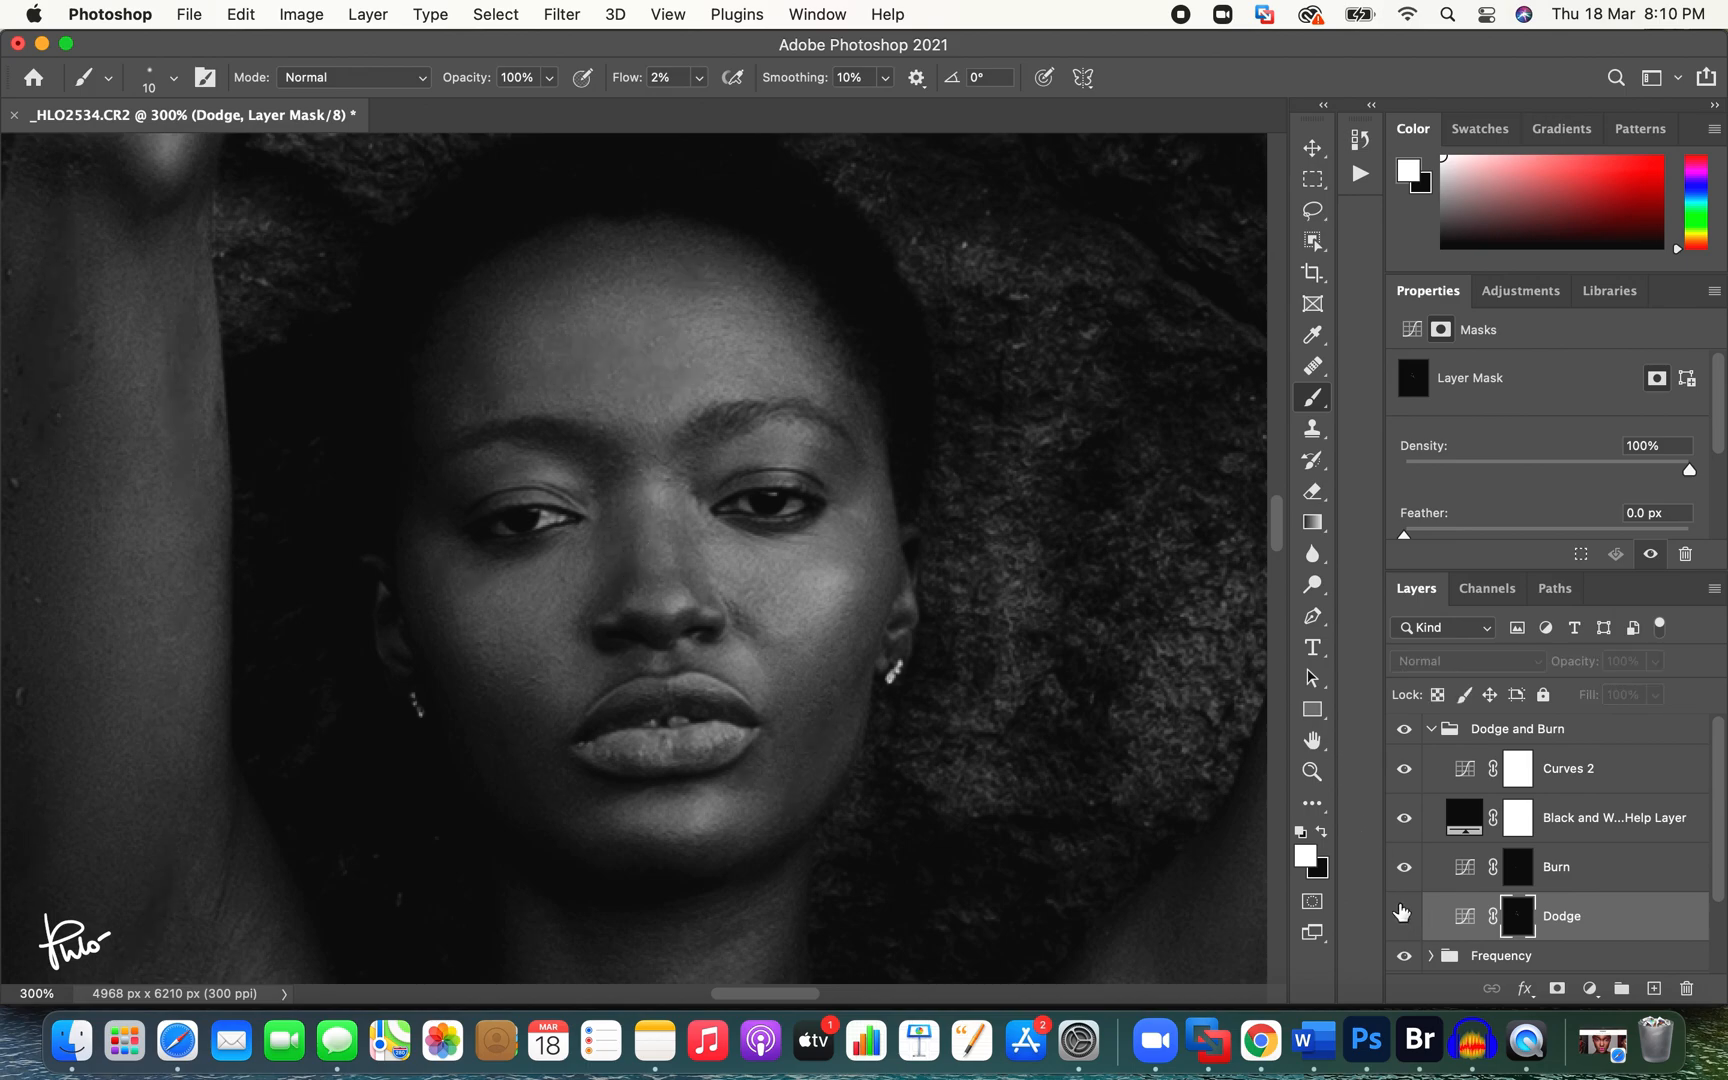
pyautogui.click(1404, 916)
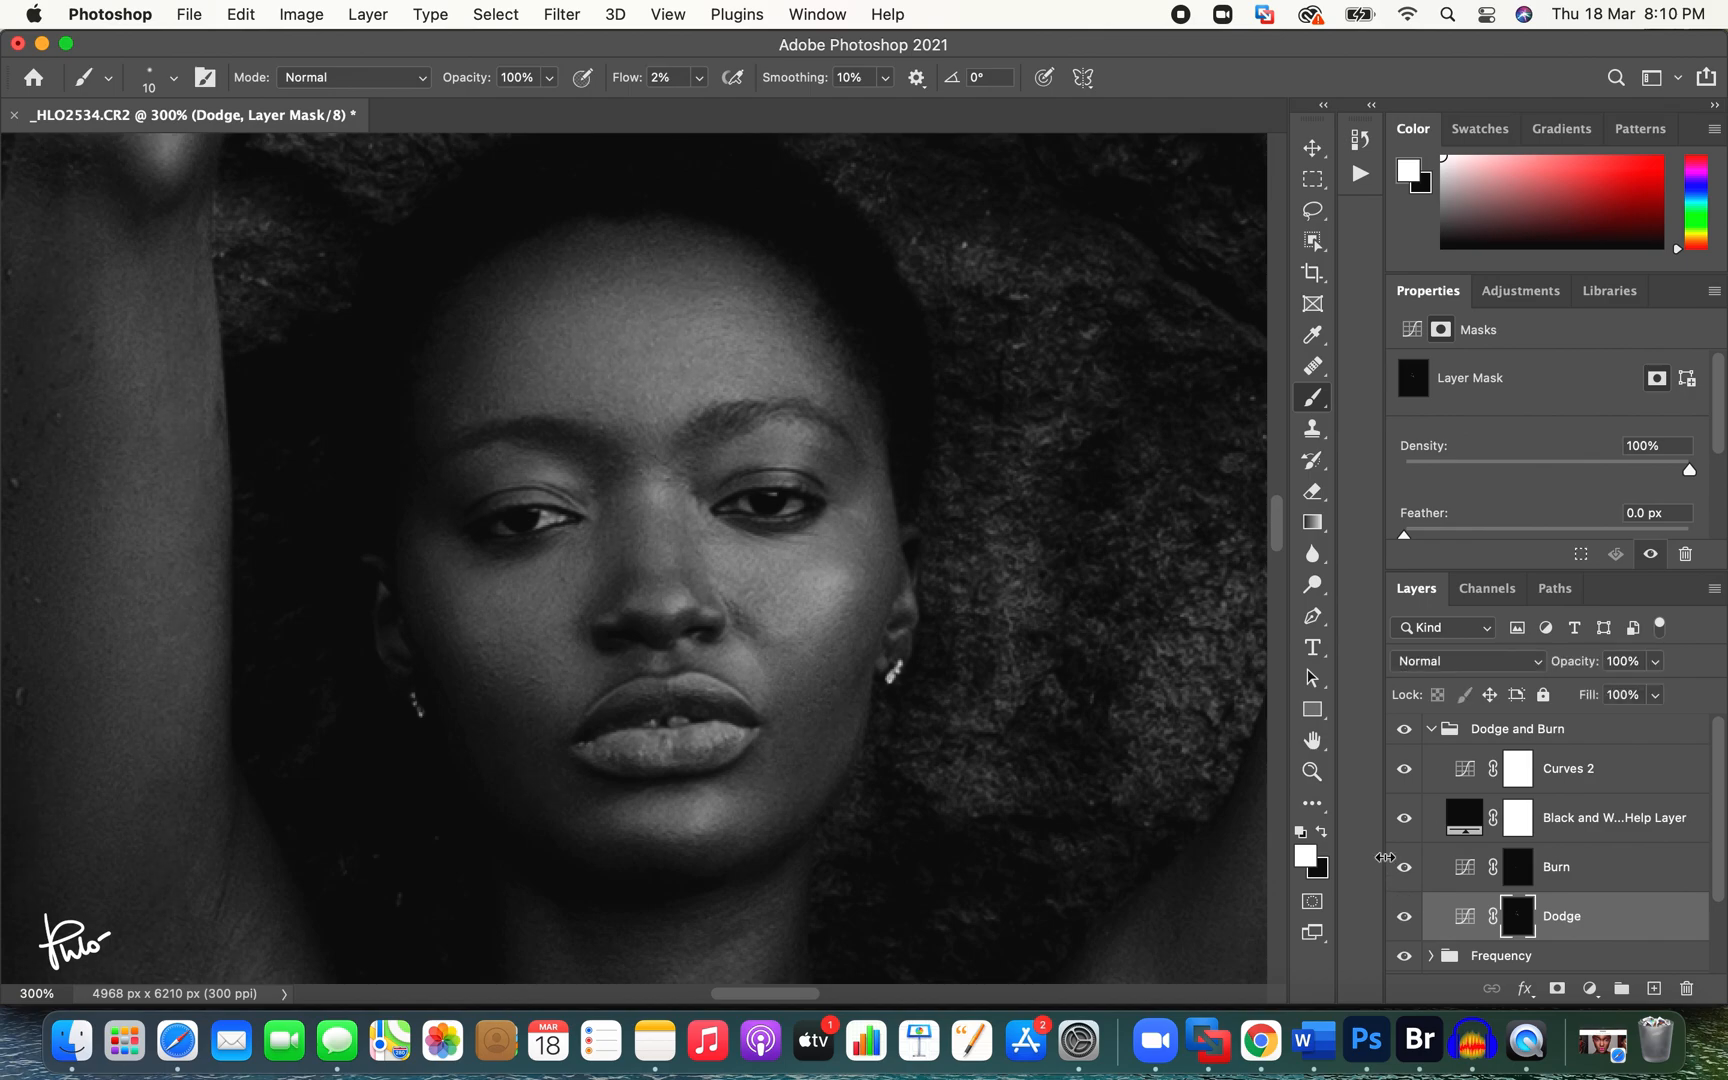
# Step: Paint white on the Dodge mask over dark patches of the neck and underarm, starting with a 10 px brush
pyautogui.scroll(-10, 874, 534)
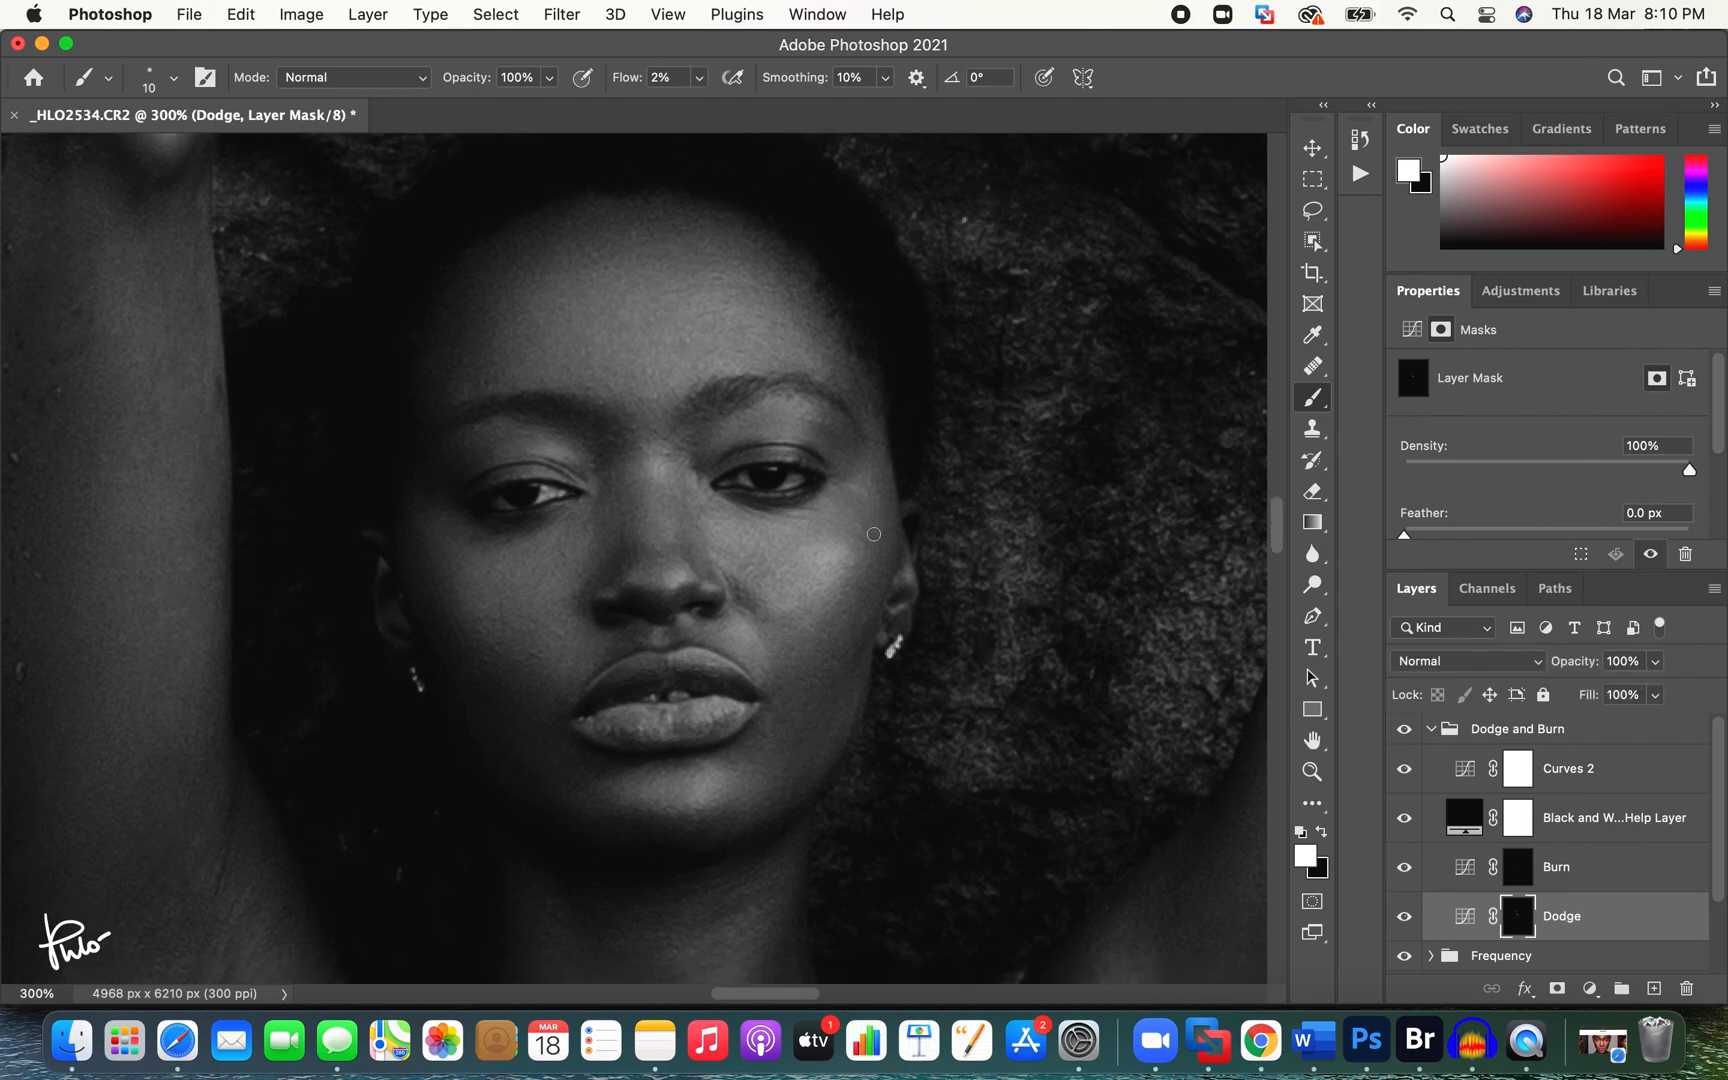
pyautogui.scroll(-5, 874, 534)
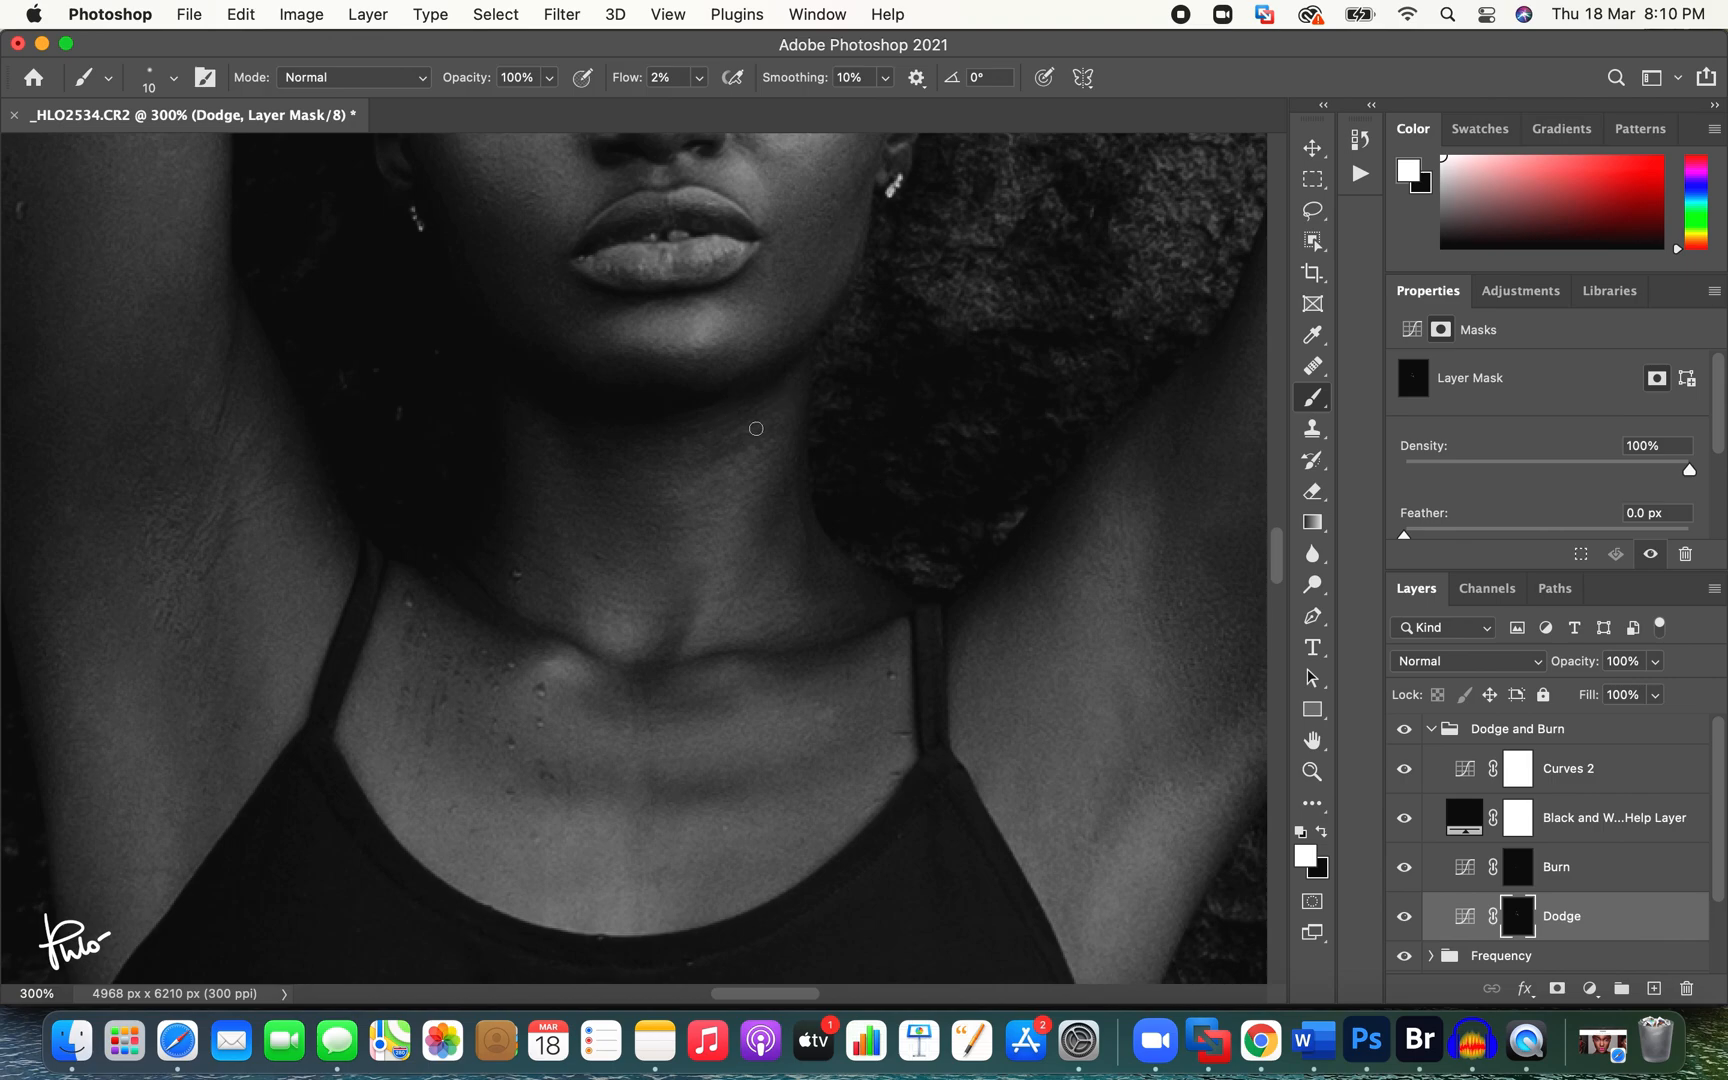
pyautogui.moveTo(709, 461)
pyautogui.mouseDown()
pyautogui.moveTo(769, 435)
pyautogui.moveTo(713, 464)
pyautogui.mouseUp()
pyautogui.press(']')
pyautogui.moveTo(78, 730)
pyautogui.mouseDown()
pyautogui.moveTo(104, 744)
pyautogui.moveTo(108, 702)
pyautogui.moveTo(102, 748)
pyautogui.mouseUp()
pyautogui.press('[')
pyautogui.press('[')
pyautogui.press(']')
pyautogui.press(']')
# Step: Target the Burn mask and paint white over bright patches of the neck and collarbone with a brush of up to 45 px
pyautogui.click(1514, 855)
pyautogui.press(']')
pyautogui.press(']')
pyautogui.press(']')
pyautogui.press(']')
pyautogui.press(']')
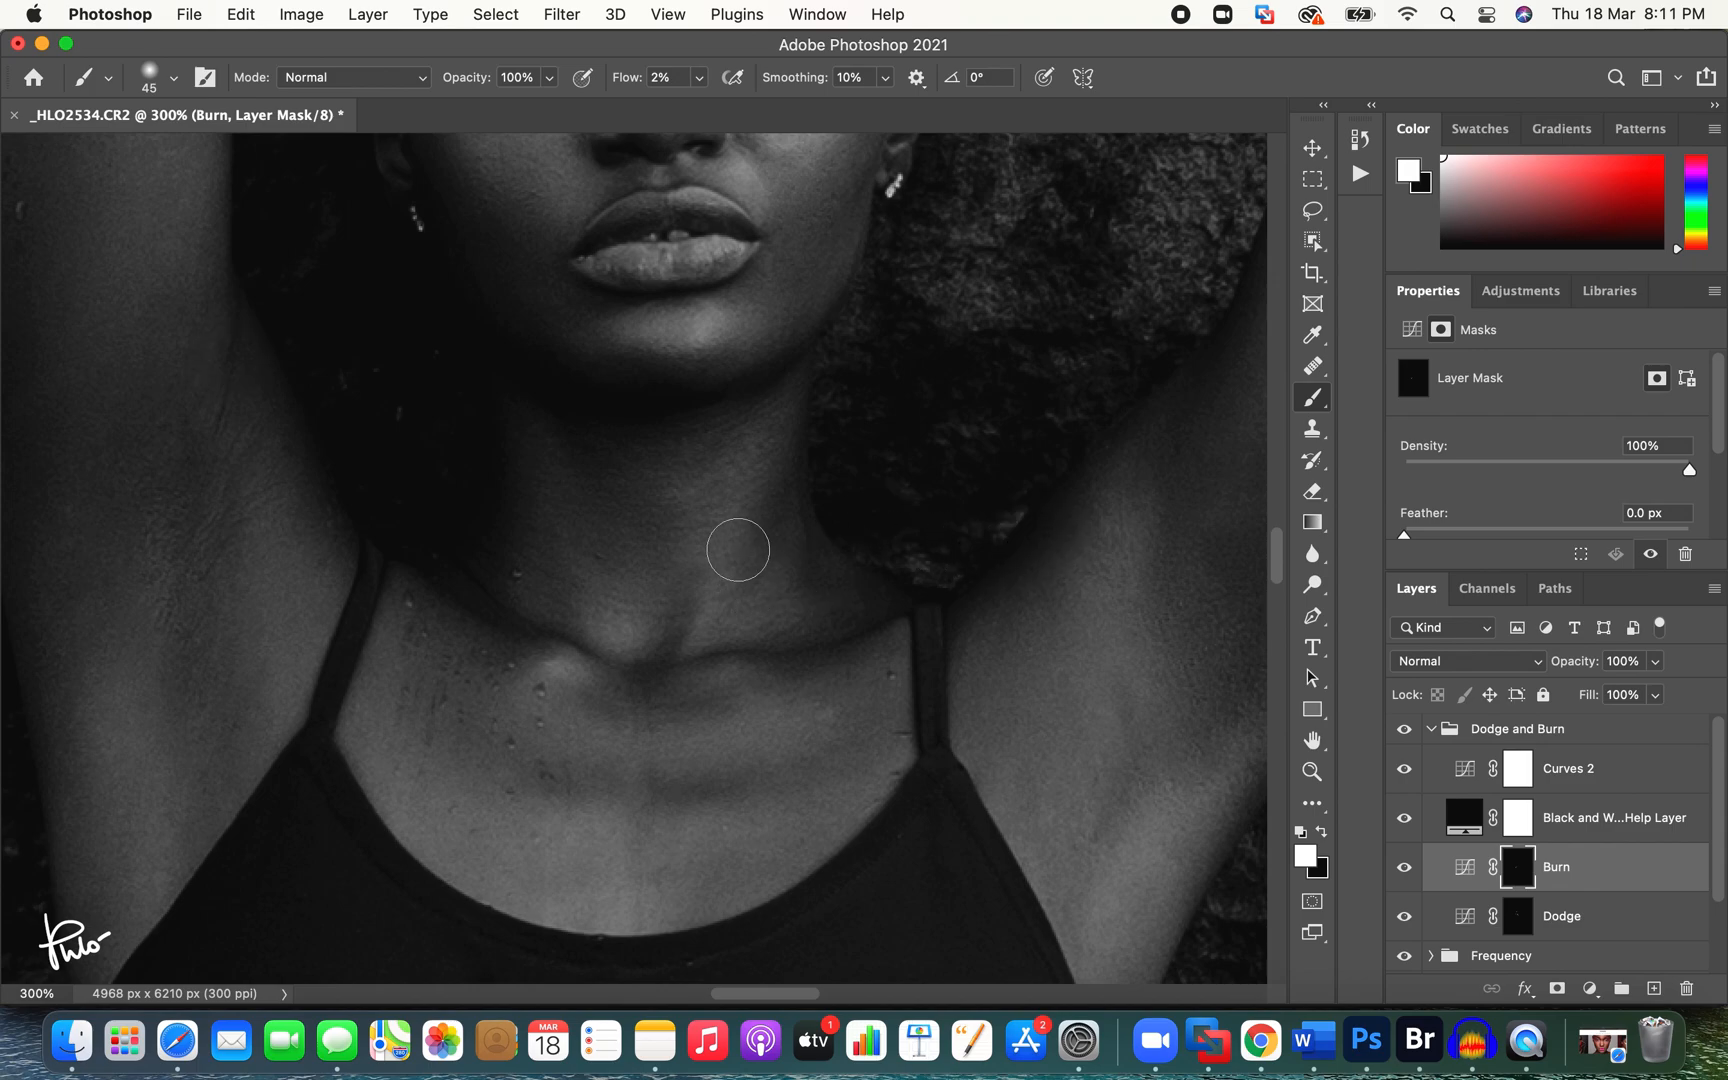
pyautogui.scroll(1, 691, 540)
pyautogui.scroll(10, 691, 540)
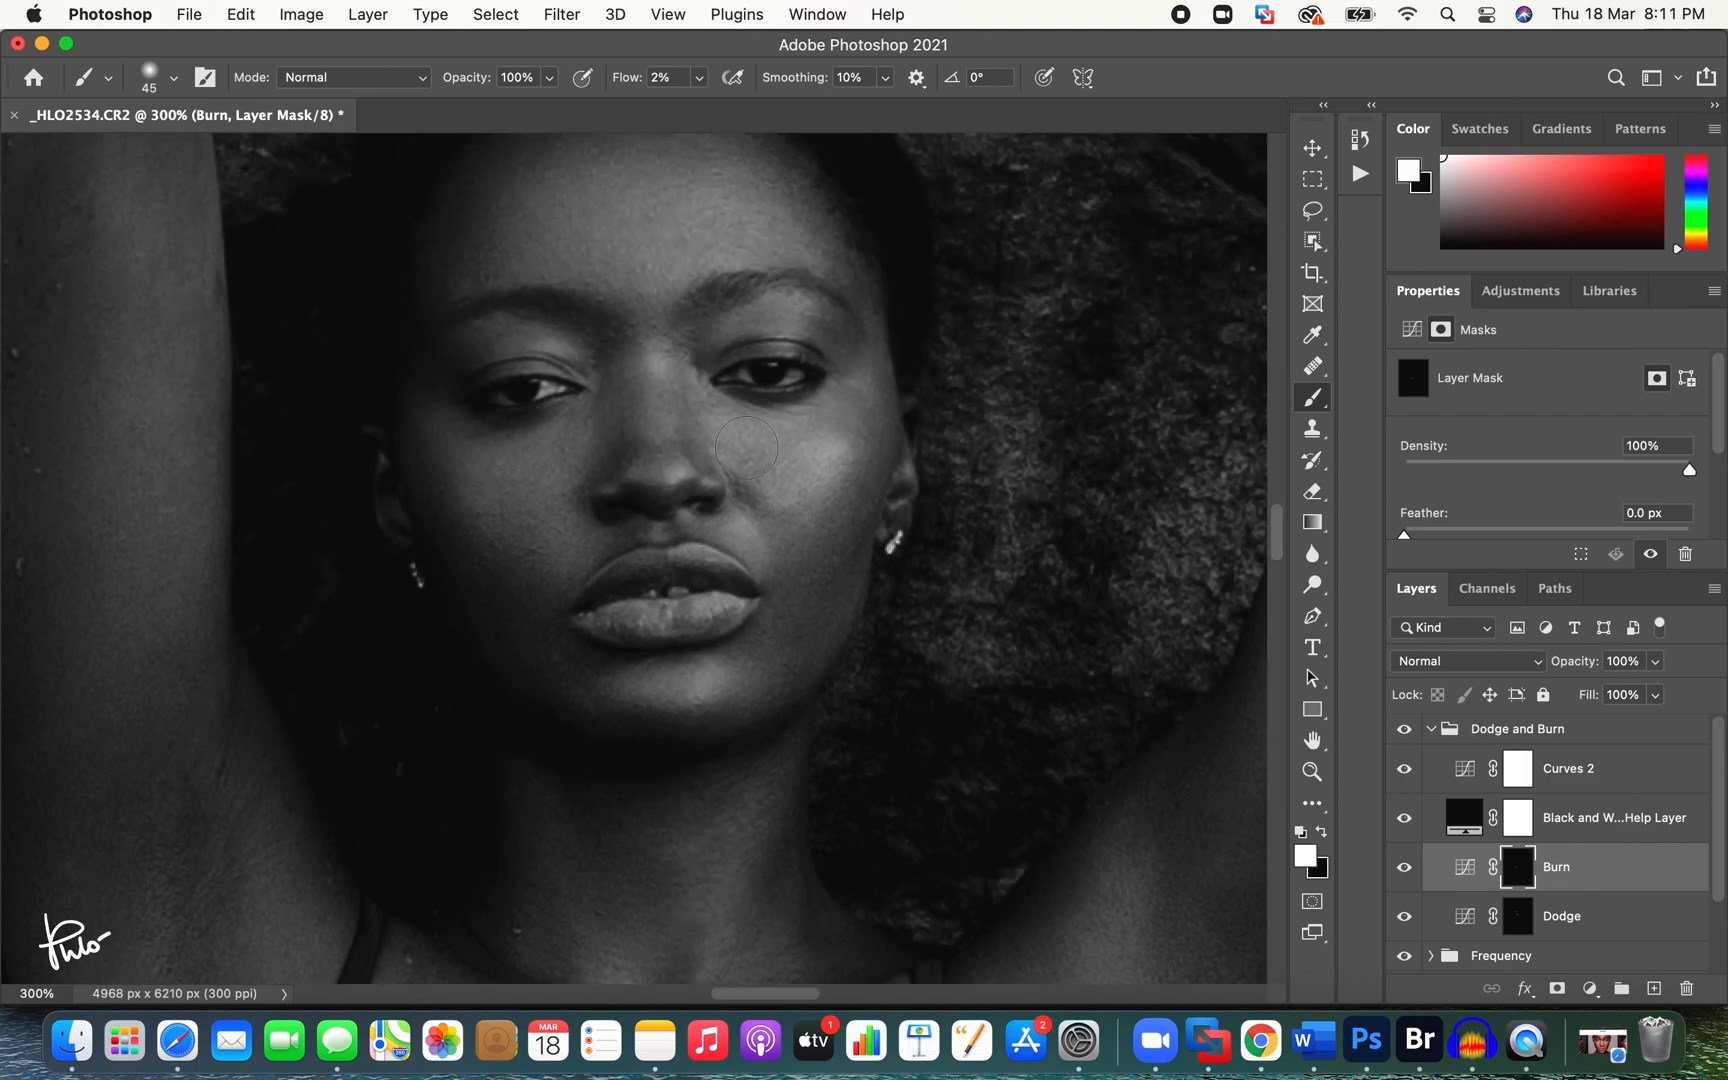
pyautogui.hscroll(10, 846, 611)
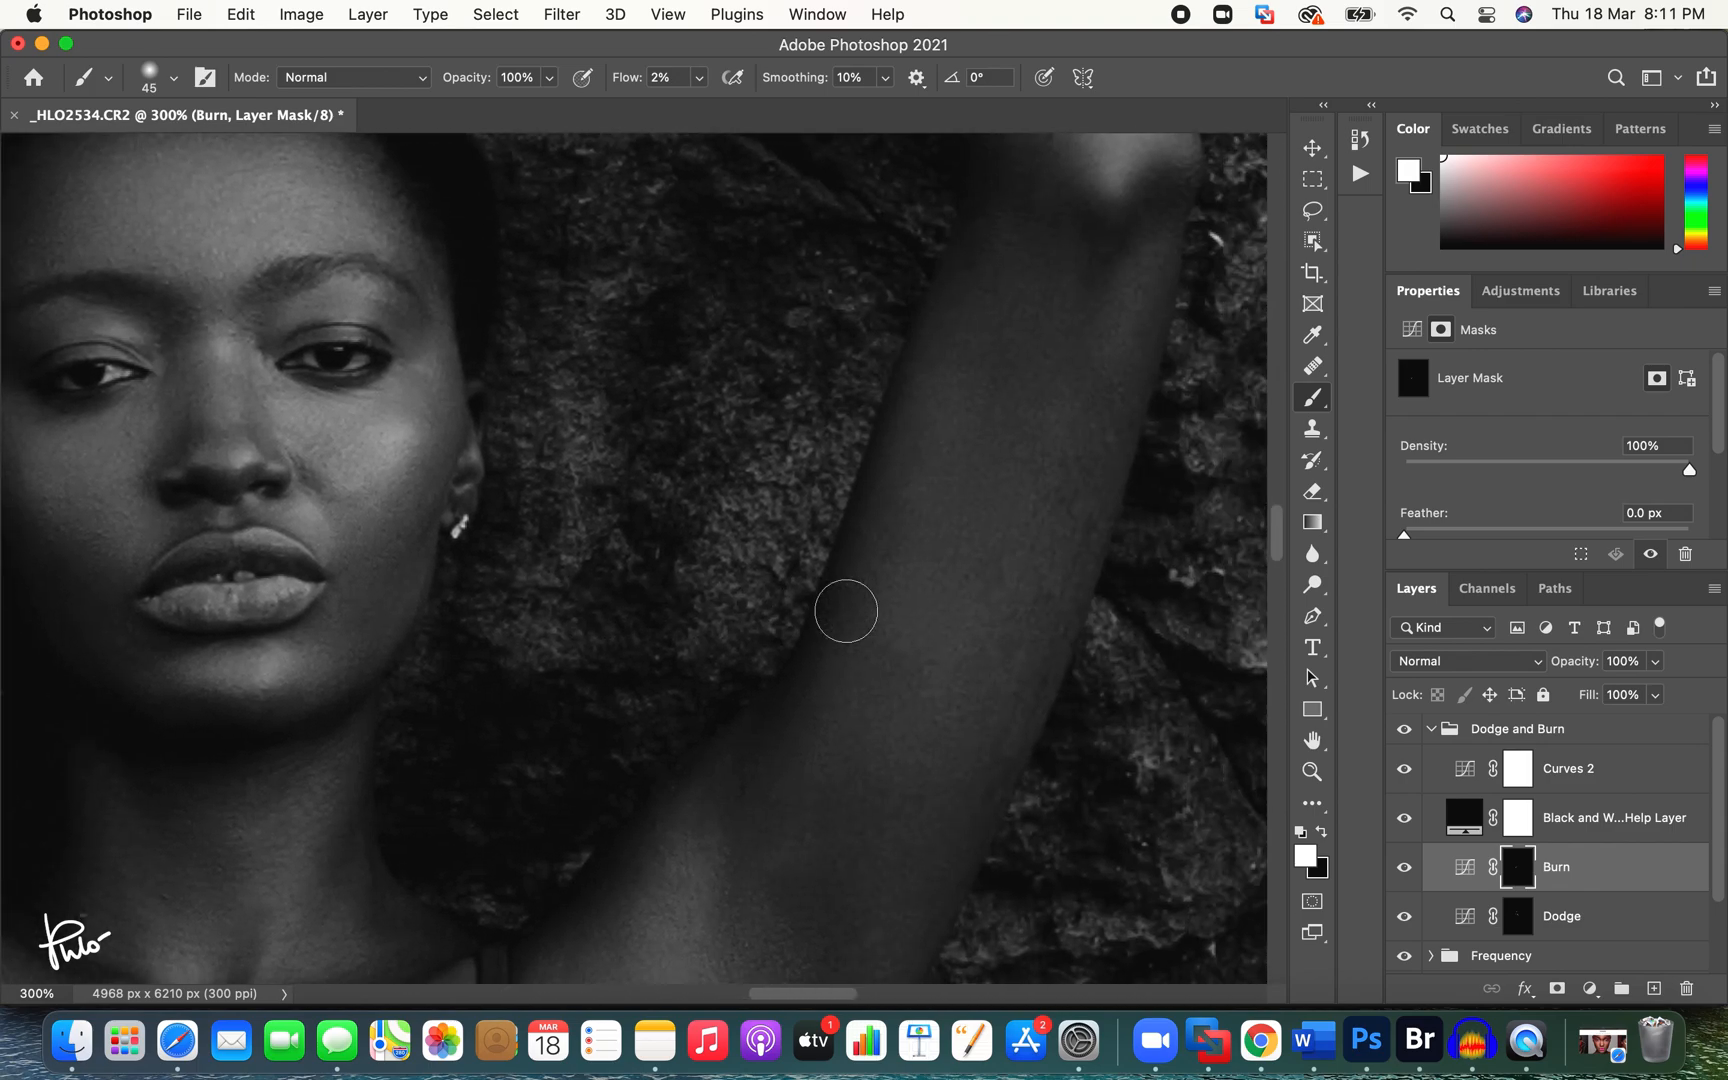
# Step: Target the Dodge mask and paint white over the upper arm beside the earring with a 35 px brush
pyautogui.click(1516, 912)
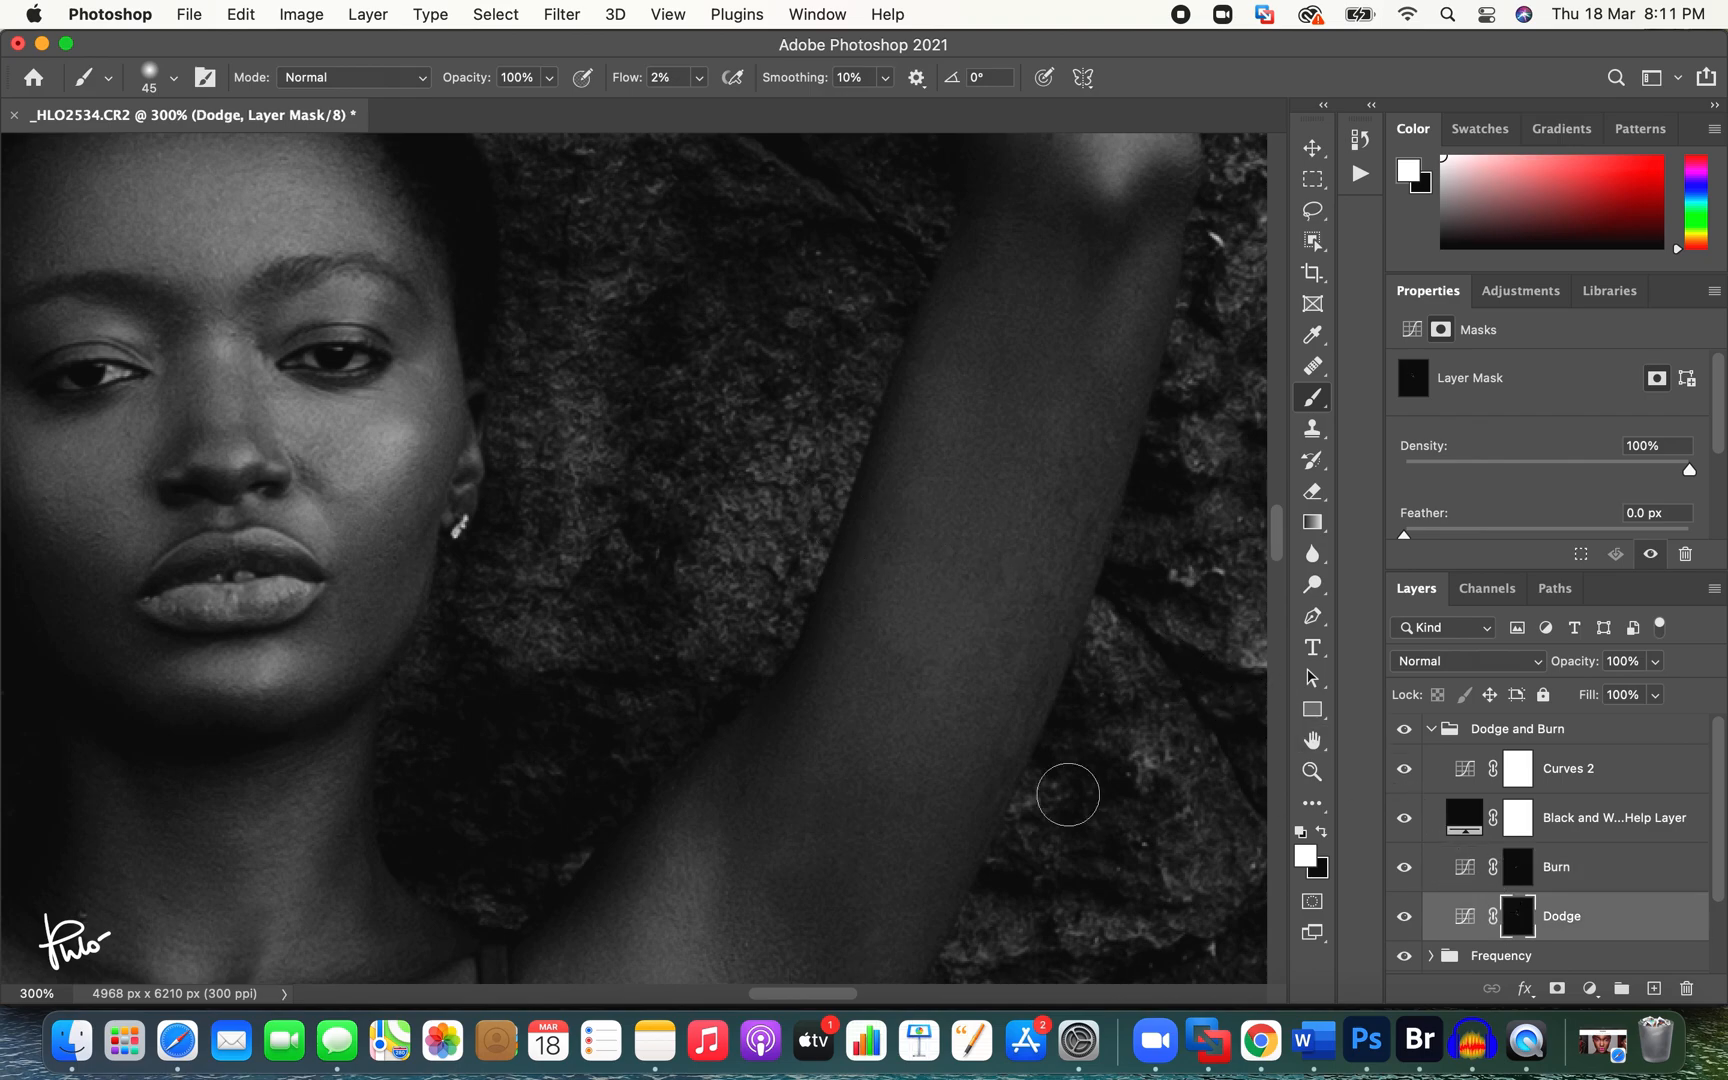
pyautogui.press('[')
pyautogui.moveTo(776, 878)
pyautogui.mouseDown()
pyautogui.moveTo(806, 922)
pyautogui.moveTo(818, 891)
pyautogui.moveTo(769, 897)
pyautogui.moveTo(837, 941)
pyautogui.moveTo(818, 922)
pyautogui.moveTo(841, 828)
pyautogui.mouseUp()
pyautogui.press('super+1')
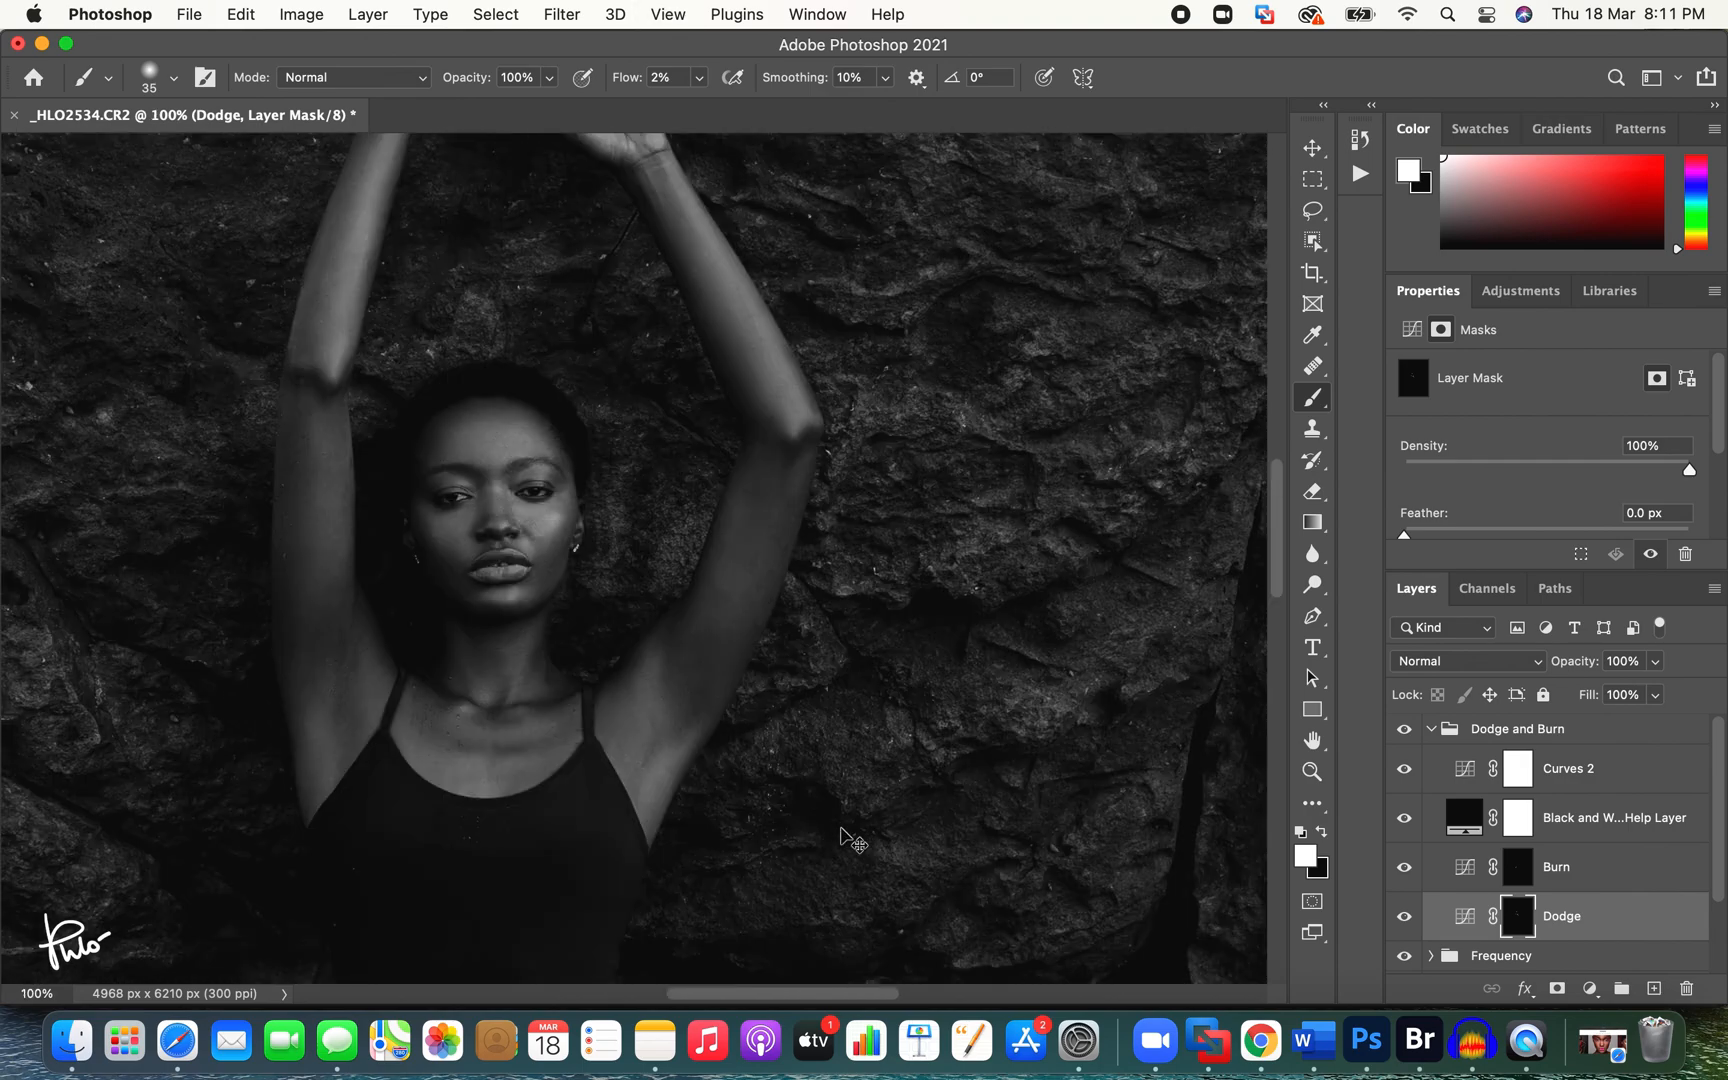
# Step: Even out dark patches along both raised arms by painting white on the Dodge mask with brushes of about 25 to 40 px
pyautogui.press('[')
pyautogui.press(']')
pyautogui.press(']')
pyautogui.press(']')
pyautogui.press('[')
pyautogui.press(']')
pyautogui.press('[')
pyautogui.press('[')
pyautogui.press('[')
pyautogui.press(']')
pyautogui.press(']')
pyautogui.press(']')
pyautogui.press(']')
pyautogui.press('[')
pyautogui.press('[')
# Step: Paint white on the Dodge mask over dark patches of the upper thighs below the swimsuit, starting with a 25 px brush
pyautogui.scroll(-15, 725, 637)
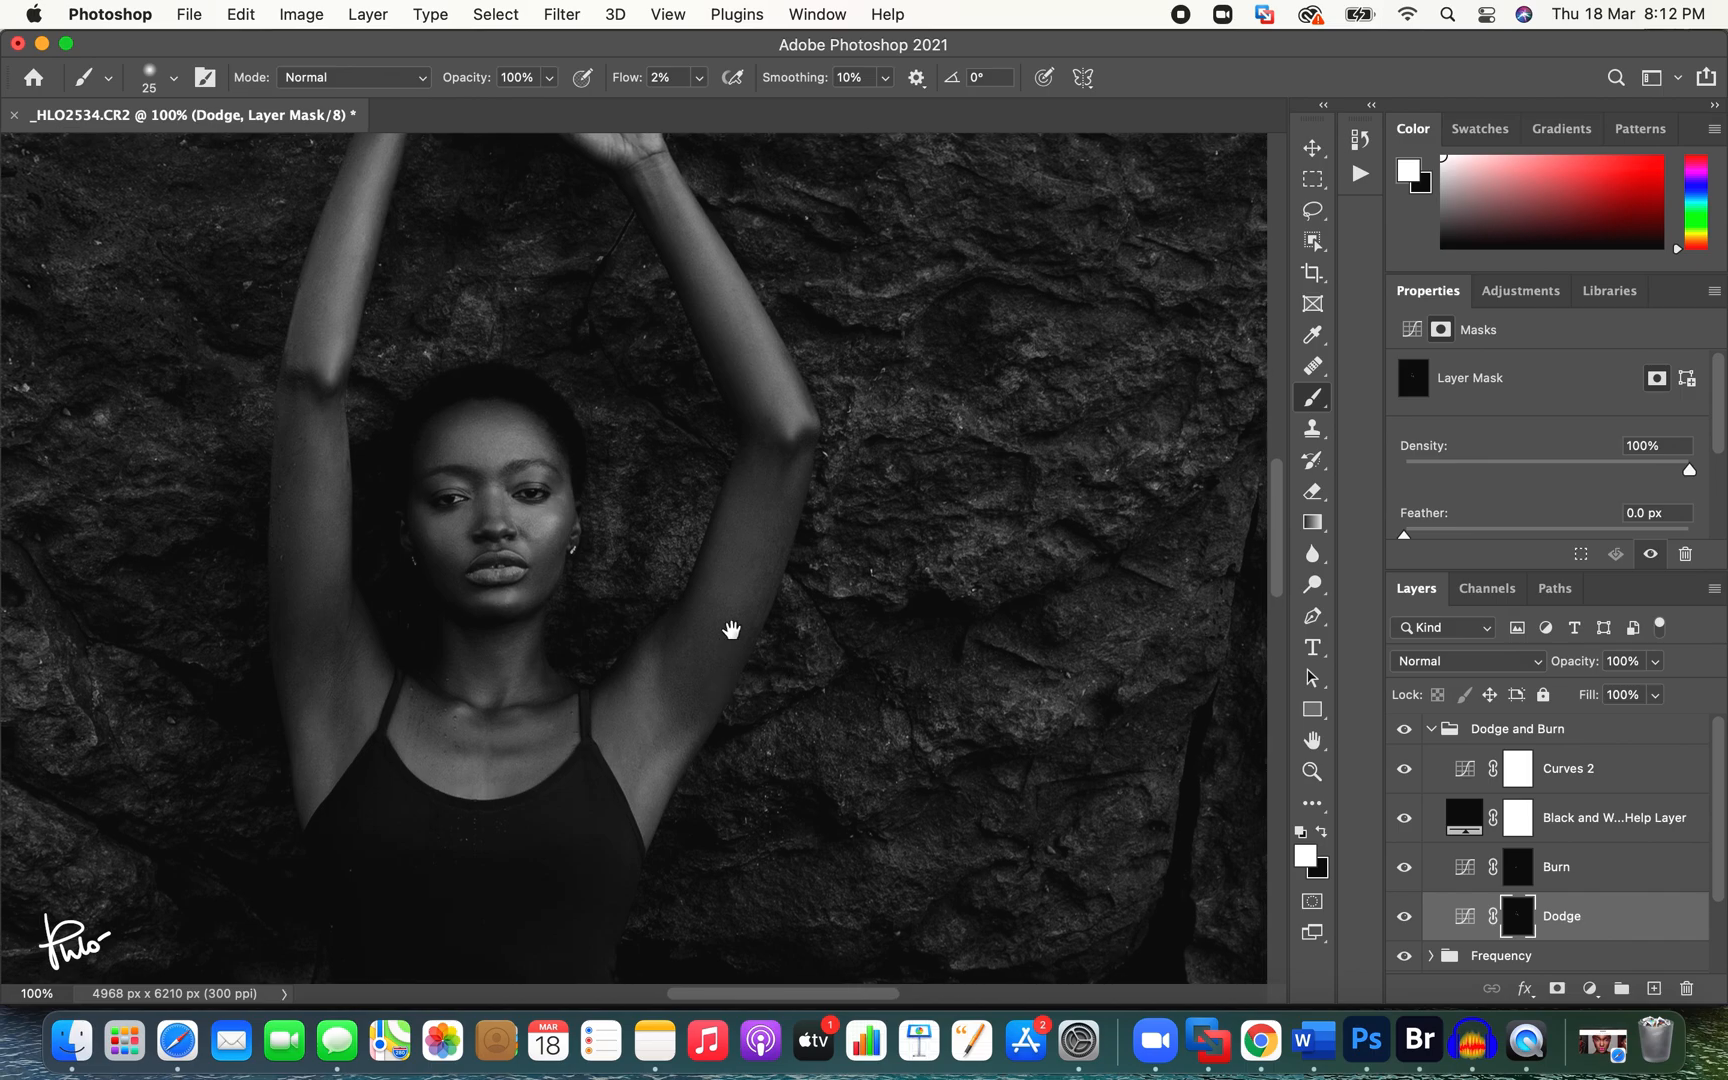
pyautogui.scroll(-3, 744, 601)
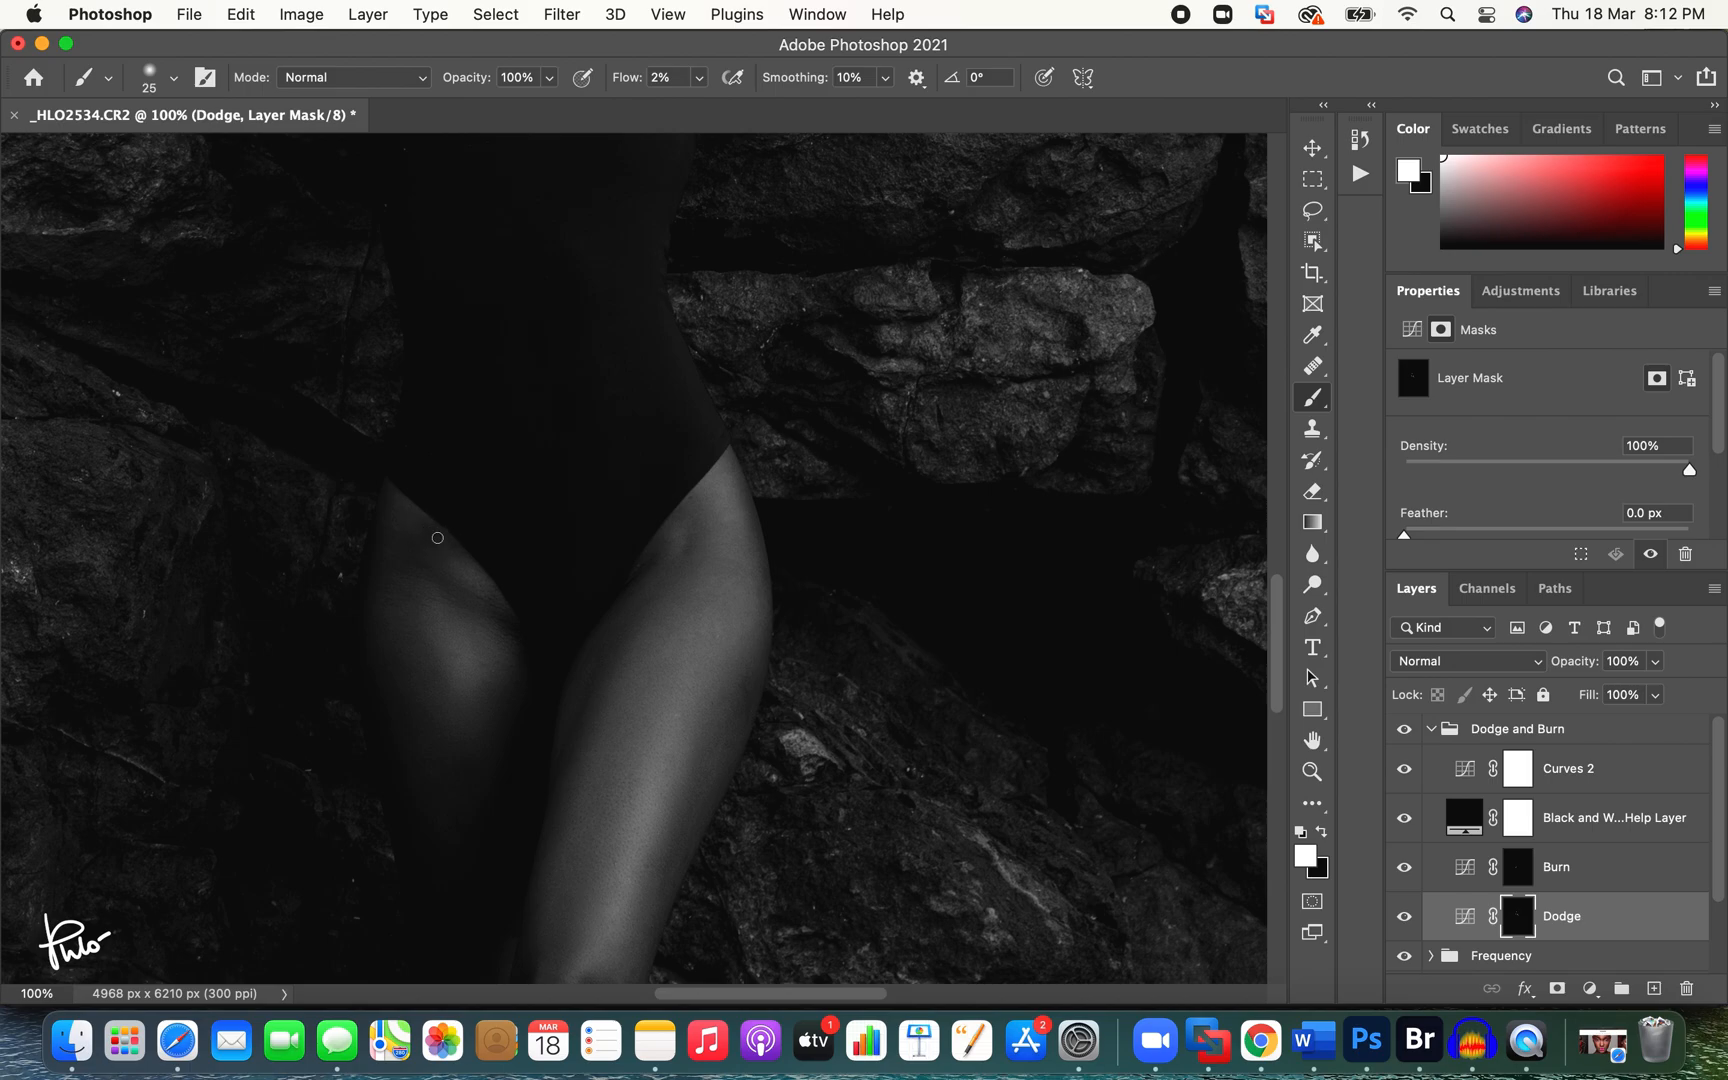
pyautogui.press(']')
pyautogui.press(']')
# Step: Target the Burn mask and paint white over bright patches of the thighs with a 35 to 45 px brush
pyautogui.click(1508, 868)
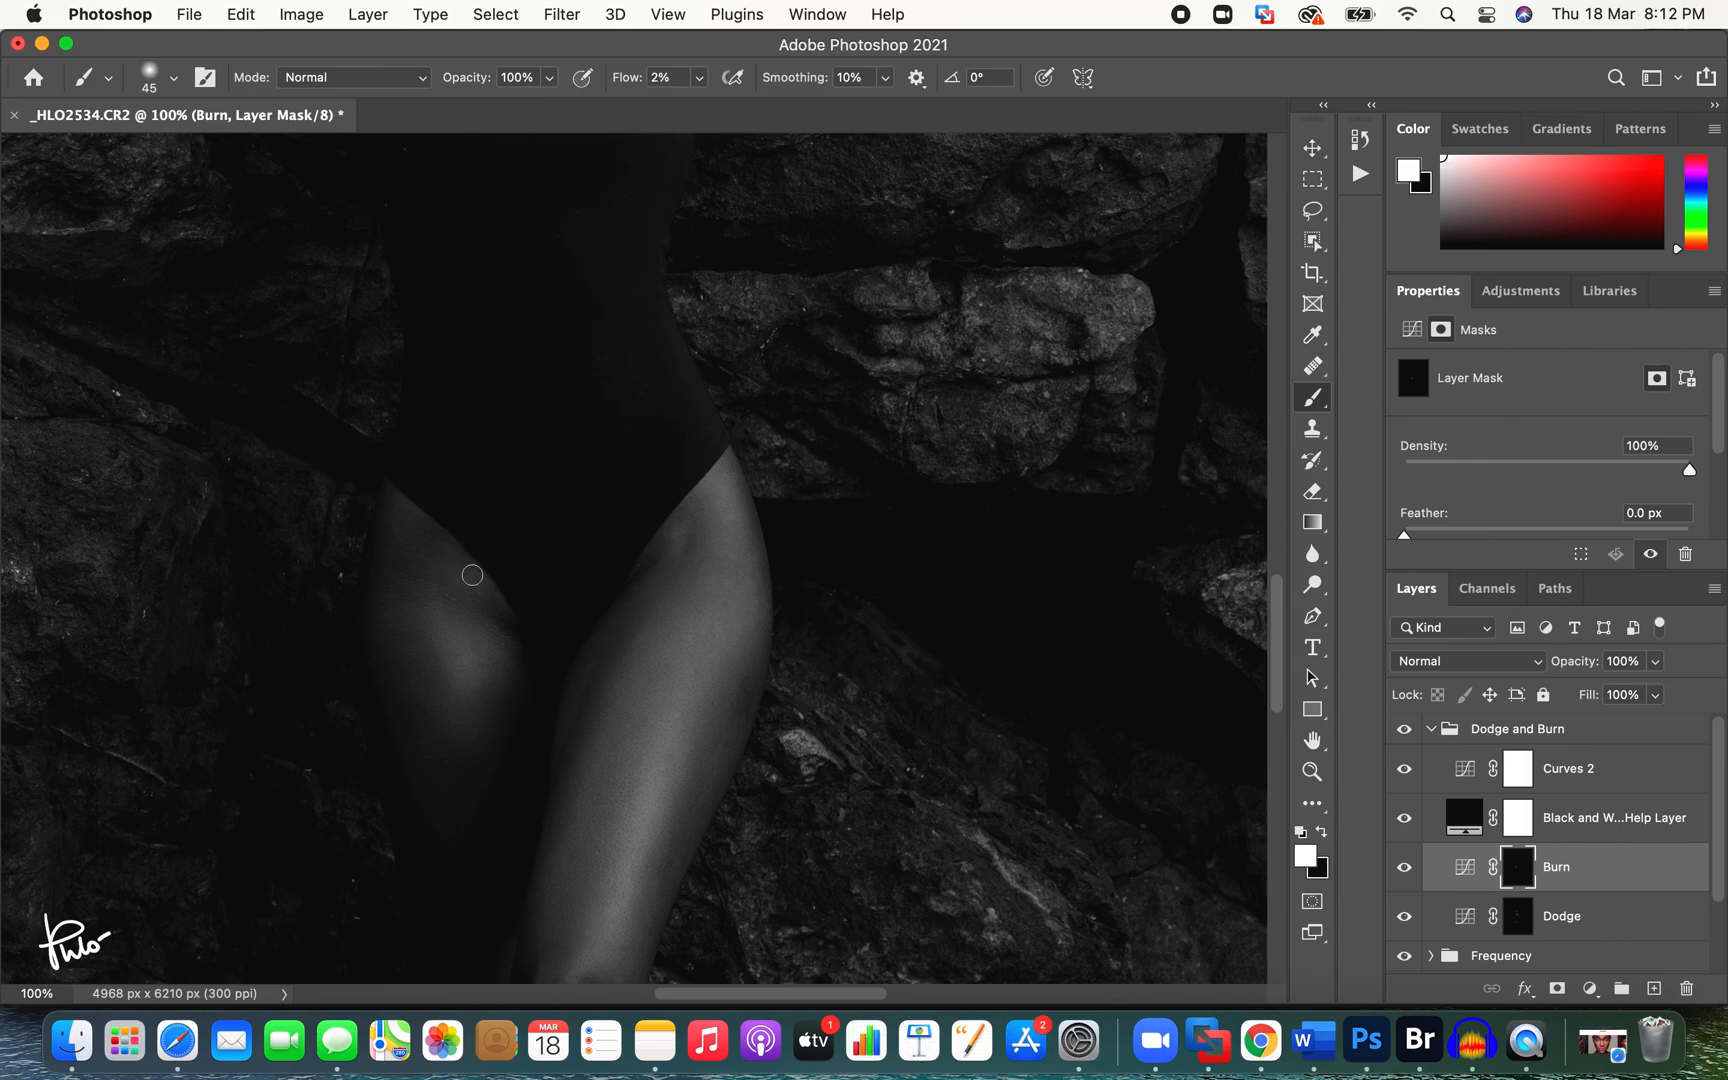
pyautogui.press('[')
pyautogui.press('[')
pyautogui.press(']')
pyautogui.press(']')
pyautogui.press('[')
pyautogui.moveTo(717, 567); pyautogui.dragTo(816, 357)
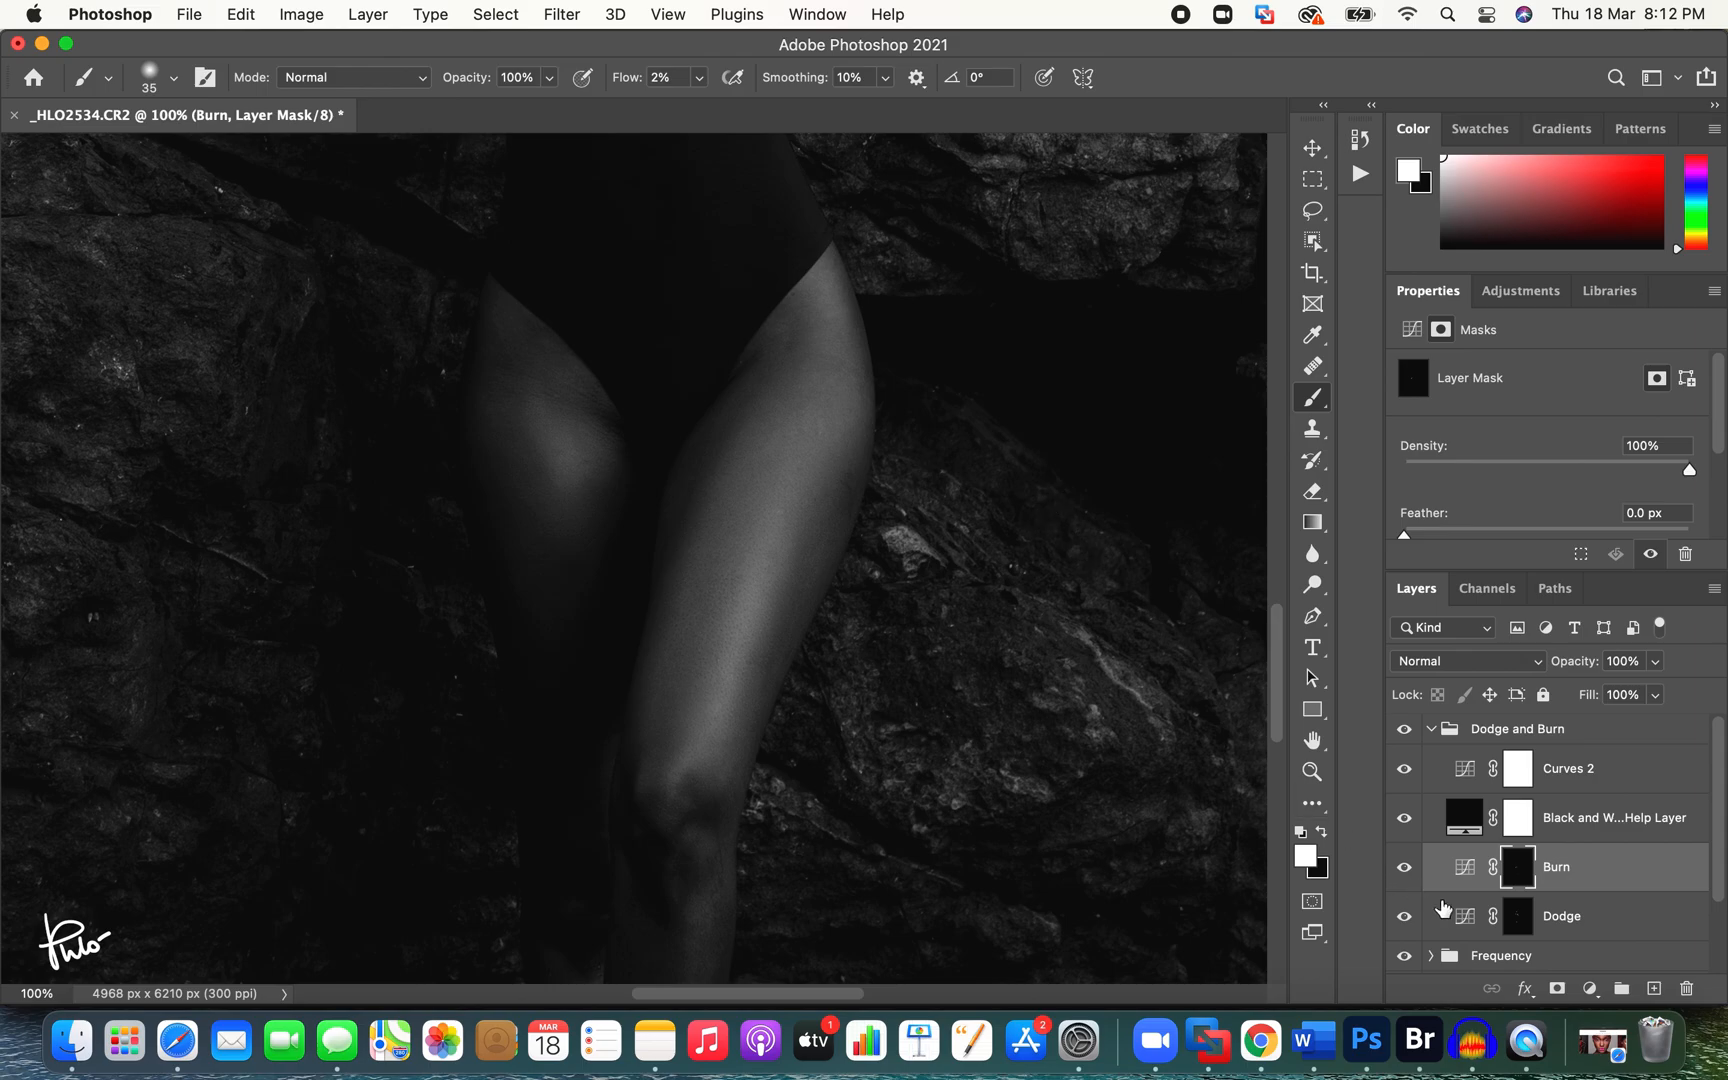
# Step: Target the Dodge mask and paint white over dark patches along the thighs and knee, varying the brush size from 35 px
pyautogui.click(1516, 916)
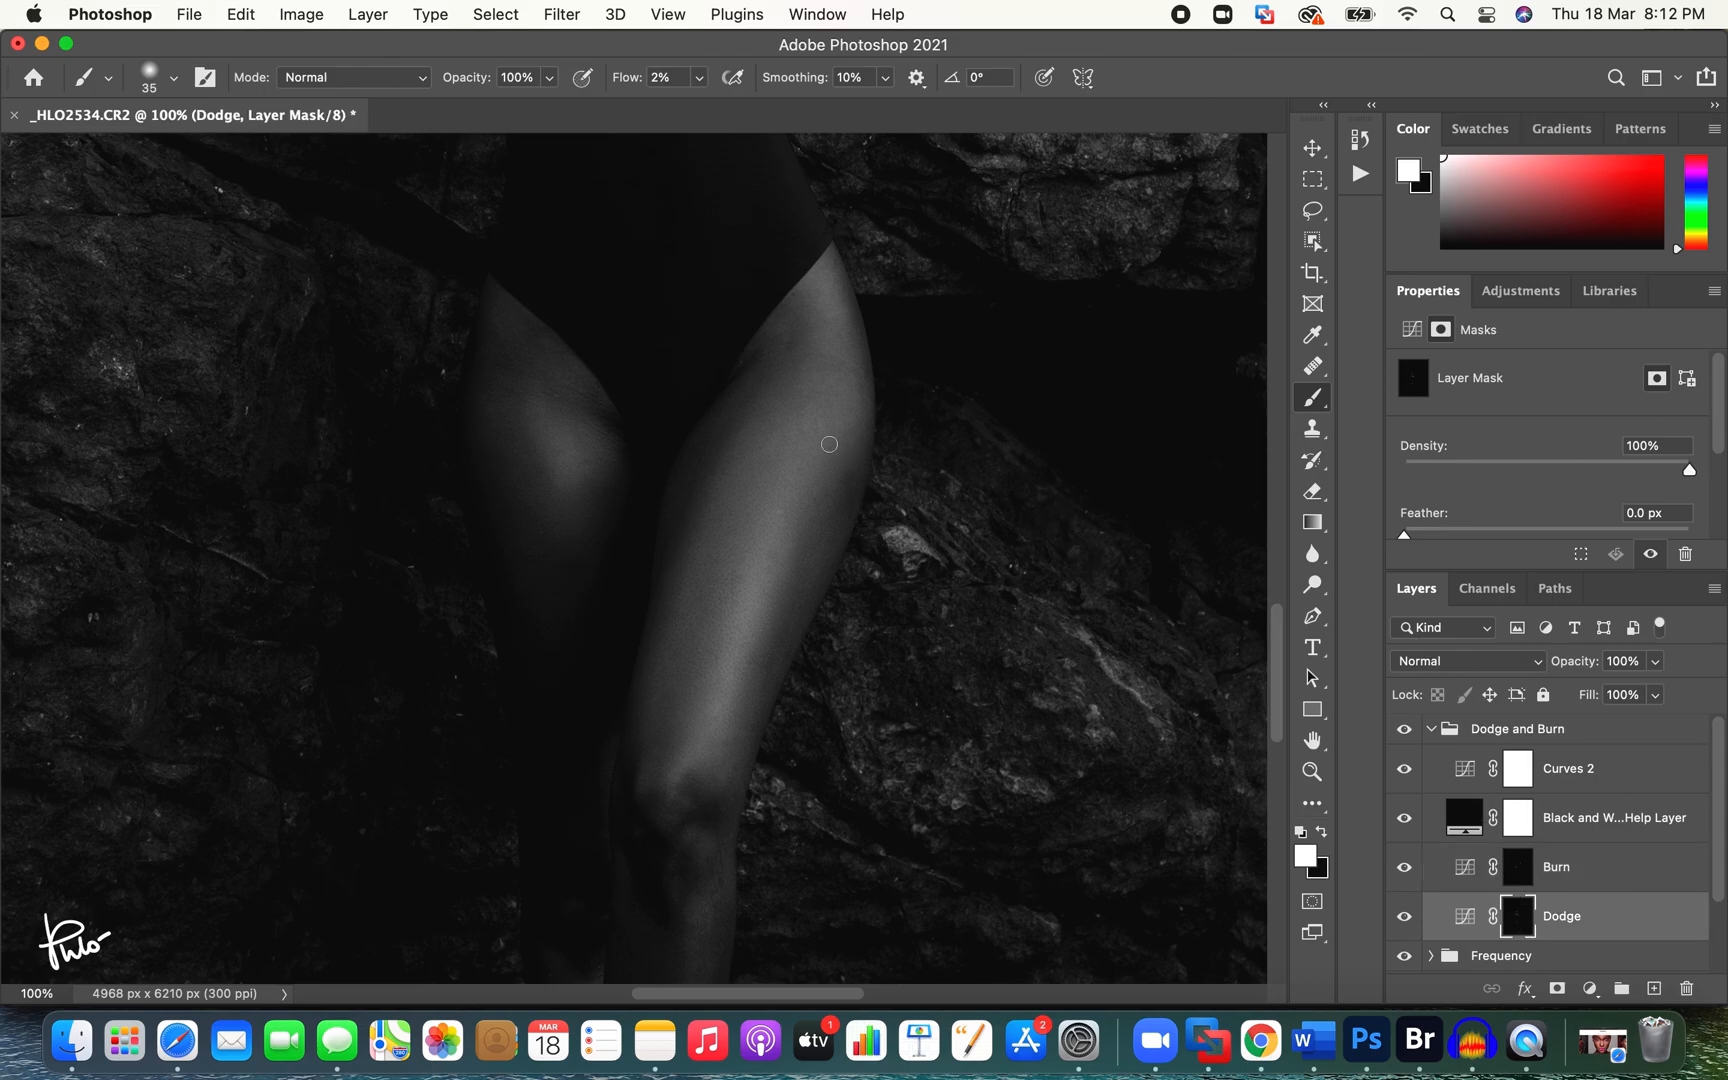
pyautogui.press('[')
pyautogui.press('[')
pyautogui.press('[')
pyautogui.press('[')
pyautogui.press('[')
pyautogui.press(']')
pyautogui.press(']')
pyautogui.press(']')
pyautogui.press(']')
pyautogui.press(']')
pyautogui.press(']')
pyautogui.press('[')
pyautogui.press('[')
pyautogui.press('[')
pyautogui.press('[')
pyautogui.press(']')
pyautogui.press(']')
pyautogui.press(']')
# Step: Hide the Curves 2 and black-and-white help layers, and target the Dodge mask with a white 80 px brush at the lower legs
pyautogui.moveTo(765, 556)
pyautogui.mouseDown()
pyautogui.moveTo(762, 420)
pyautogui.moveTo(786, 352)
pyautogui.mouseUp()
pyautogui.moveTo(739, 770); pyautogui.dragTo(845, 355)
pyautogui.press(']')
pyautogui.press(']')
pyautogui.press(']')
pyautogui.press(']')
pyautogui.click(1480, 729)
pyautogui.moveTo(1404, 776); pyautogui.dragTo(1405, 822)
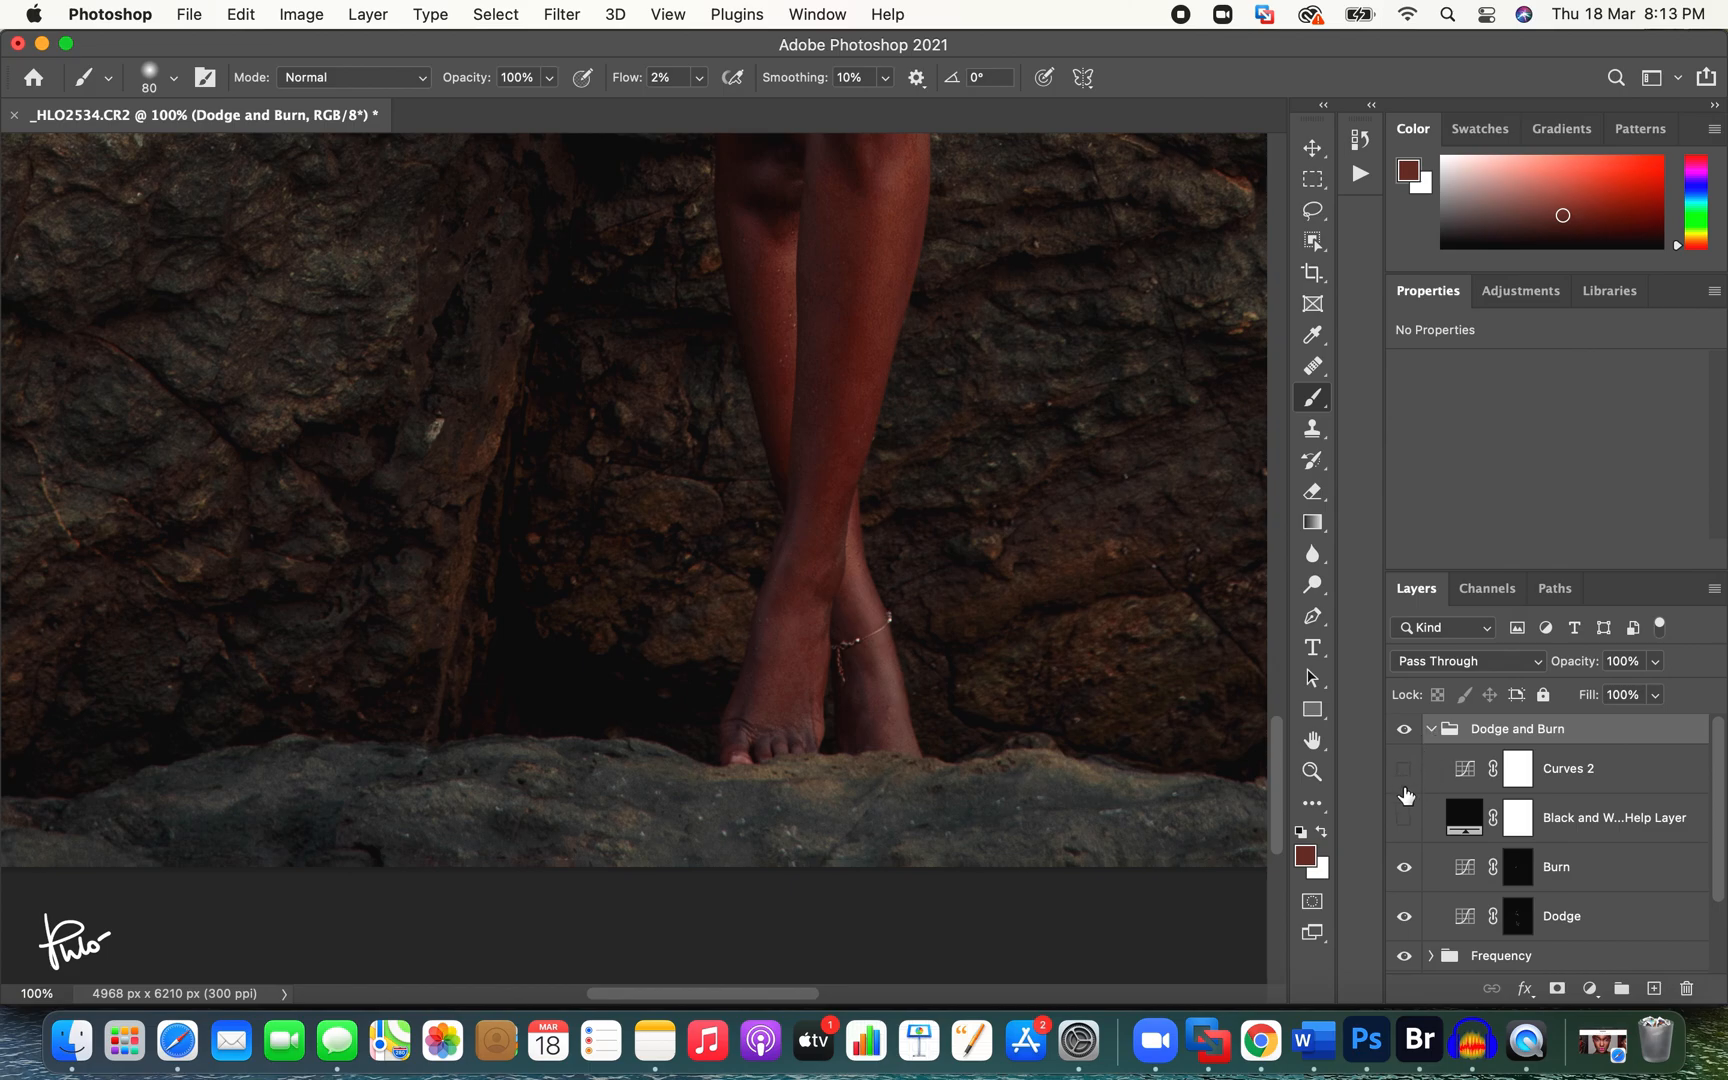
pyautogui.click(1517, 915)
pyautogui.press('d')
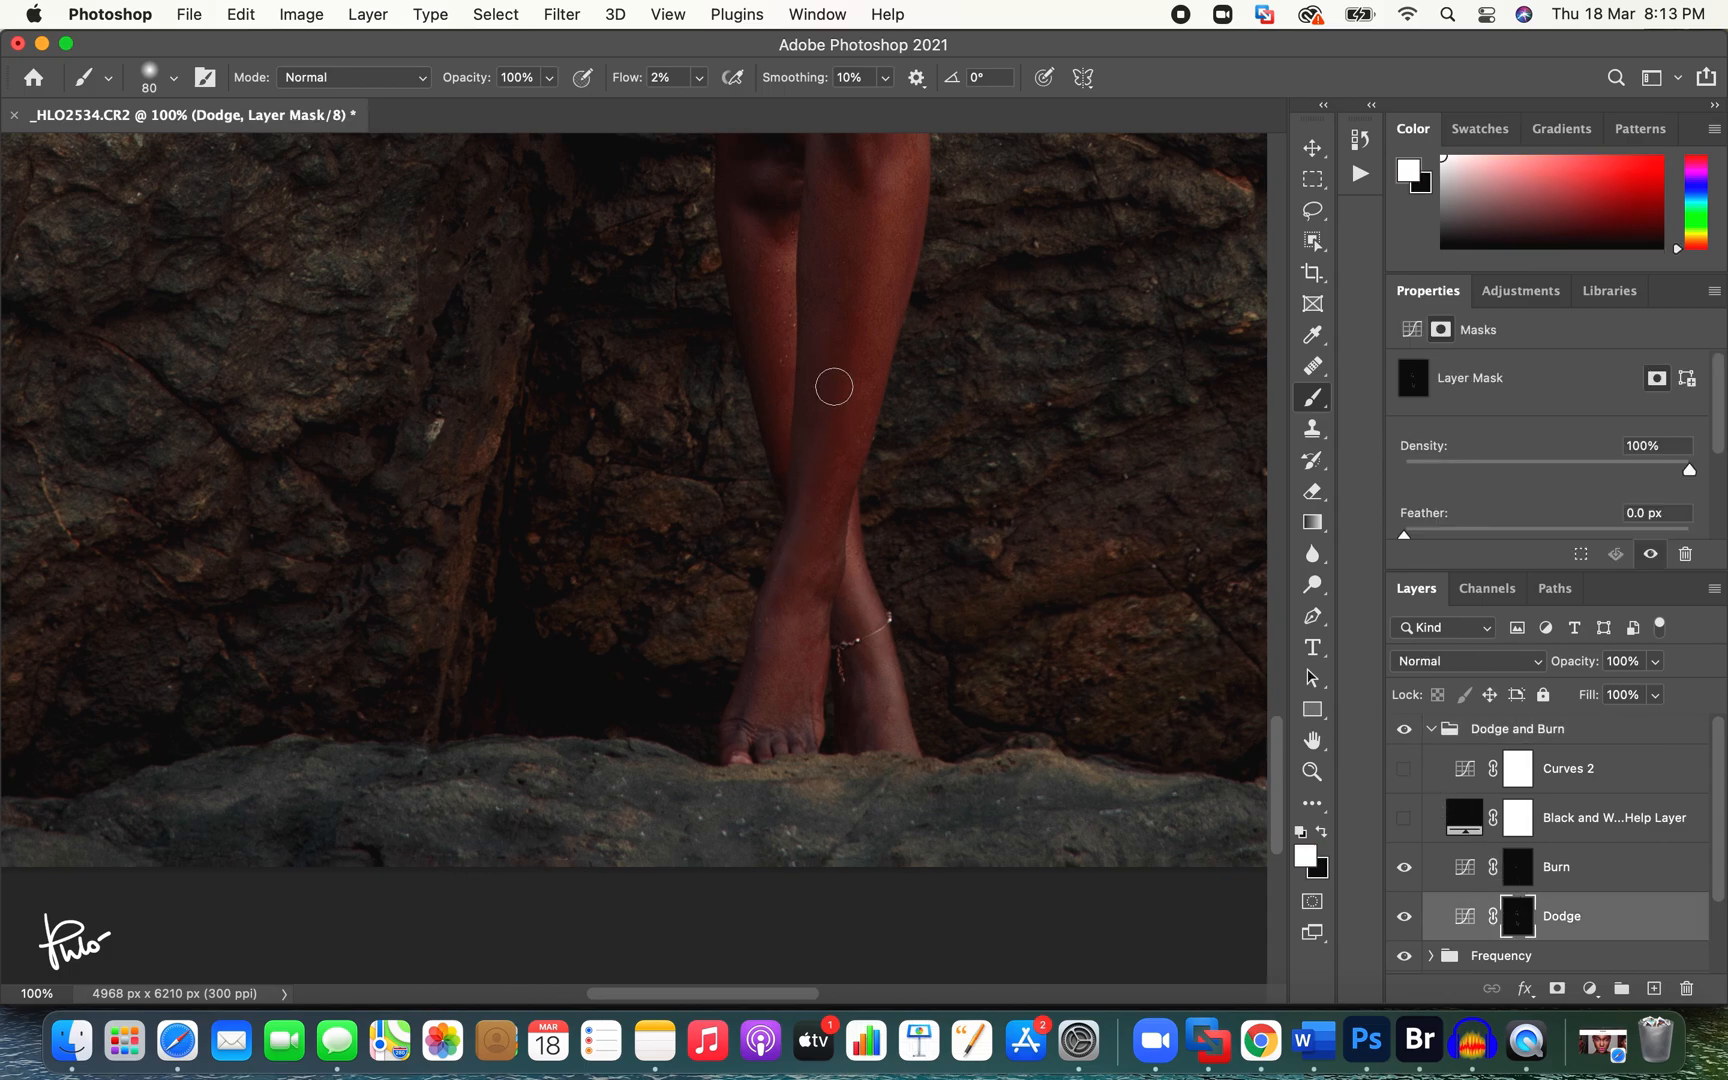
# Step: Paint white on the Dodge mask over dark patches of the shins and ankles, varying the brush size down to 40 px
pyautogui.press('[')
pyautogui.press('[')
pyautogui.press('[')
pyautogui.press('[')
pyautogui.press('[')
pyautogui.press('[')
pyautogui.press('[')
pyautogui.press(']')
pyautogui.press(']')
pyautogui.press(']')
pyautogui.press(']')
pyautogui.press('[')
pyautogui.press('[')
pyautogui.press('[')
pyautogui.press('[')
pyautogui.press('[')
pyautogui.press(']')
pyautogui.press('[')
pyautogui.press(']')
pyautogui.press(']')
pyautogui.press(']')
pyautogui.press('[')
pyautogui.press('[')
pyautogui.press(']')
pyautogui.press(']')
pyautogui.moveTo(836, 256)
pyautogui.mouseDown()
pyautogui.moveTo(839, 359)
pyautogui.moveTo(814, 452)
pyautogui.moveTo(834, 363)
pyautogui.moveTo(880, 373)
pyautogui.moveTo(859, 345)
pyautogui.moveTo(826, 483)
pyautogui.moveTo(850, 268)
pyautogui.mouseUp()
# Step: Collapse the Dodge and Burn group and compare the full image with the group hidden and shown
pyautogui.click(1431, 728)
pyautogui.click(1404, 729)
pyautogui.click(1406, 731)
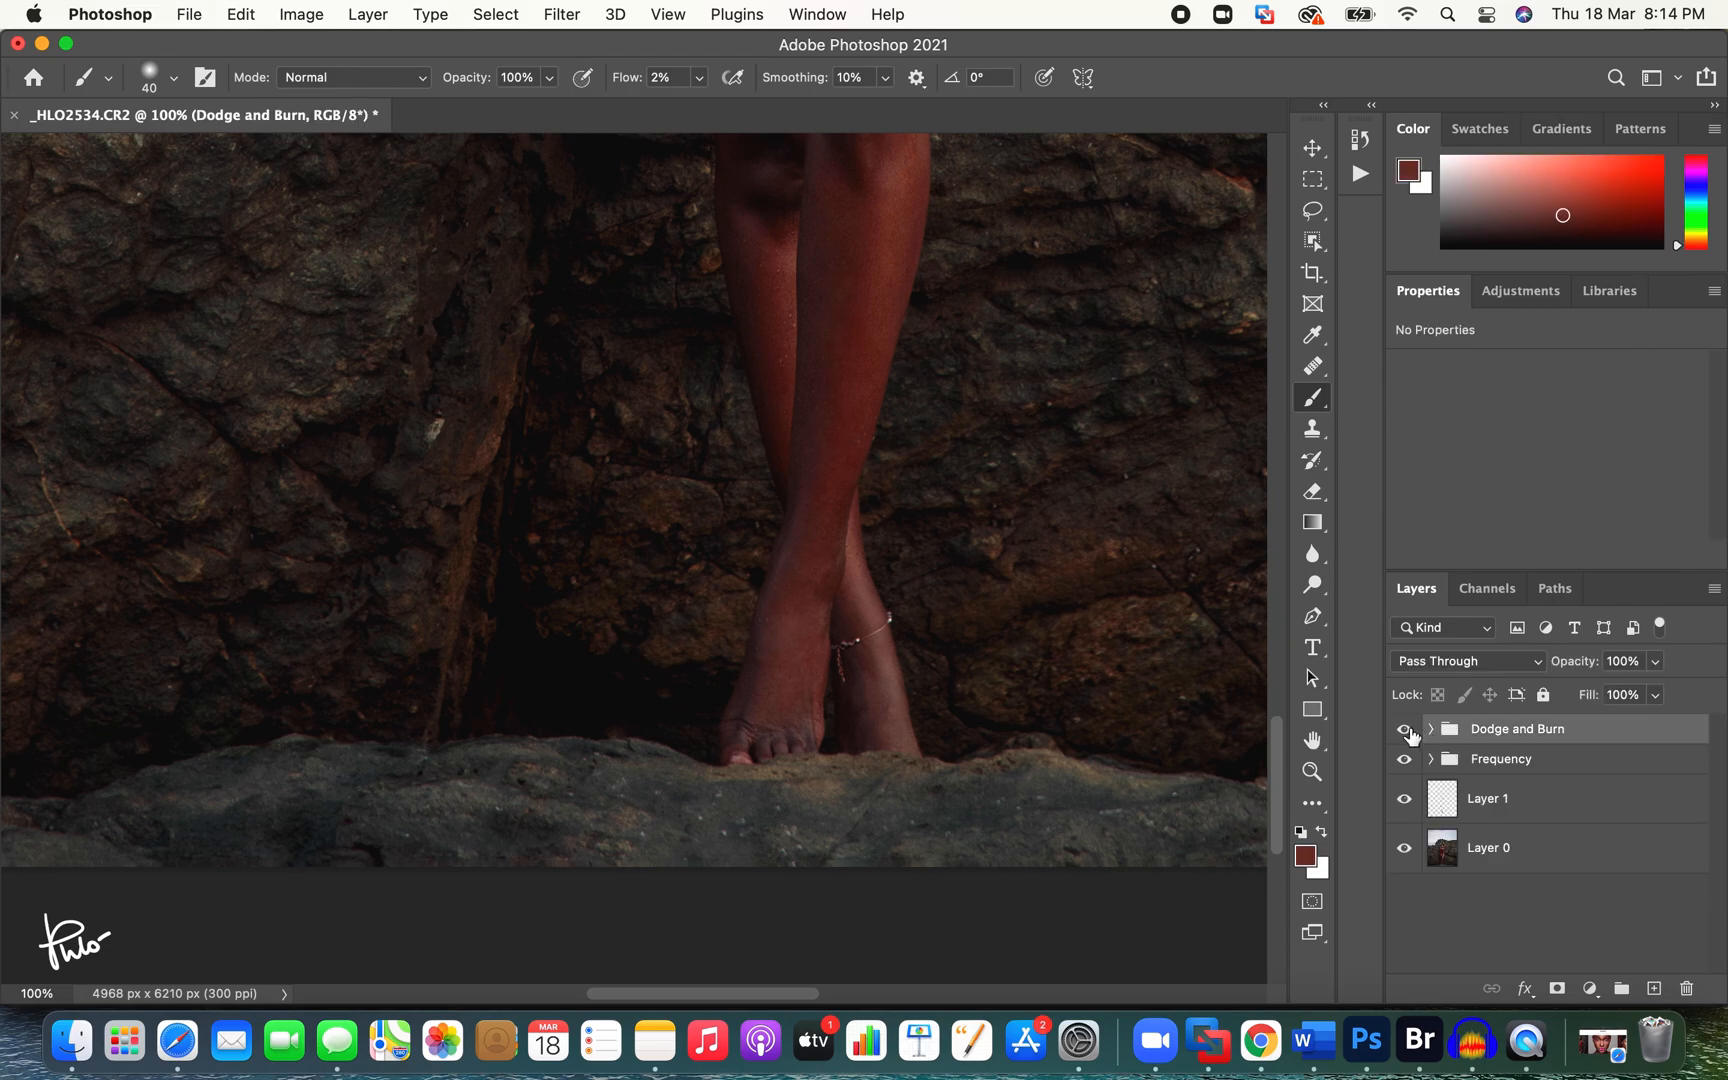
pyautogui.press('z')
pyautogui.moveTo(939, 573); pyautogui.dragTo(839, 592)
pyautogui.moveTo(936, 373); pyautogui.dragTo(906, 381)
pyautogui.moveTo(914, 260); pyautogui.dragTo(883, 277)
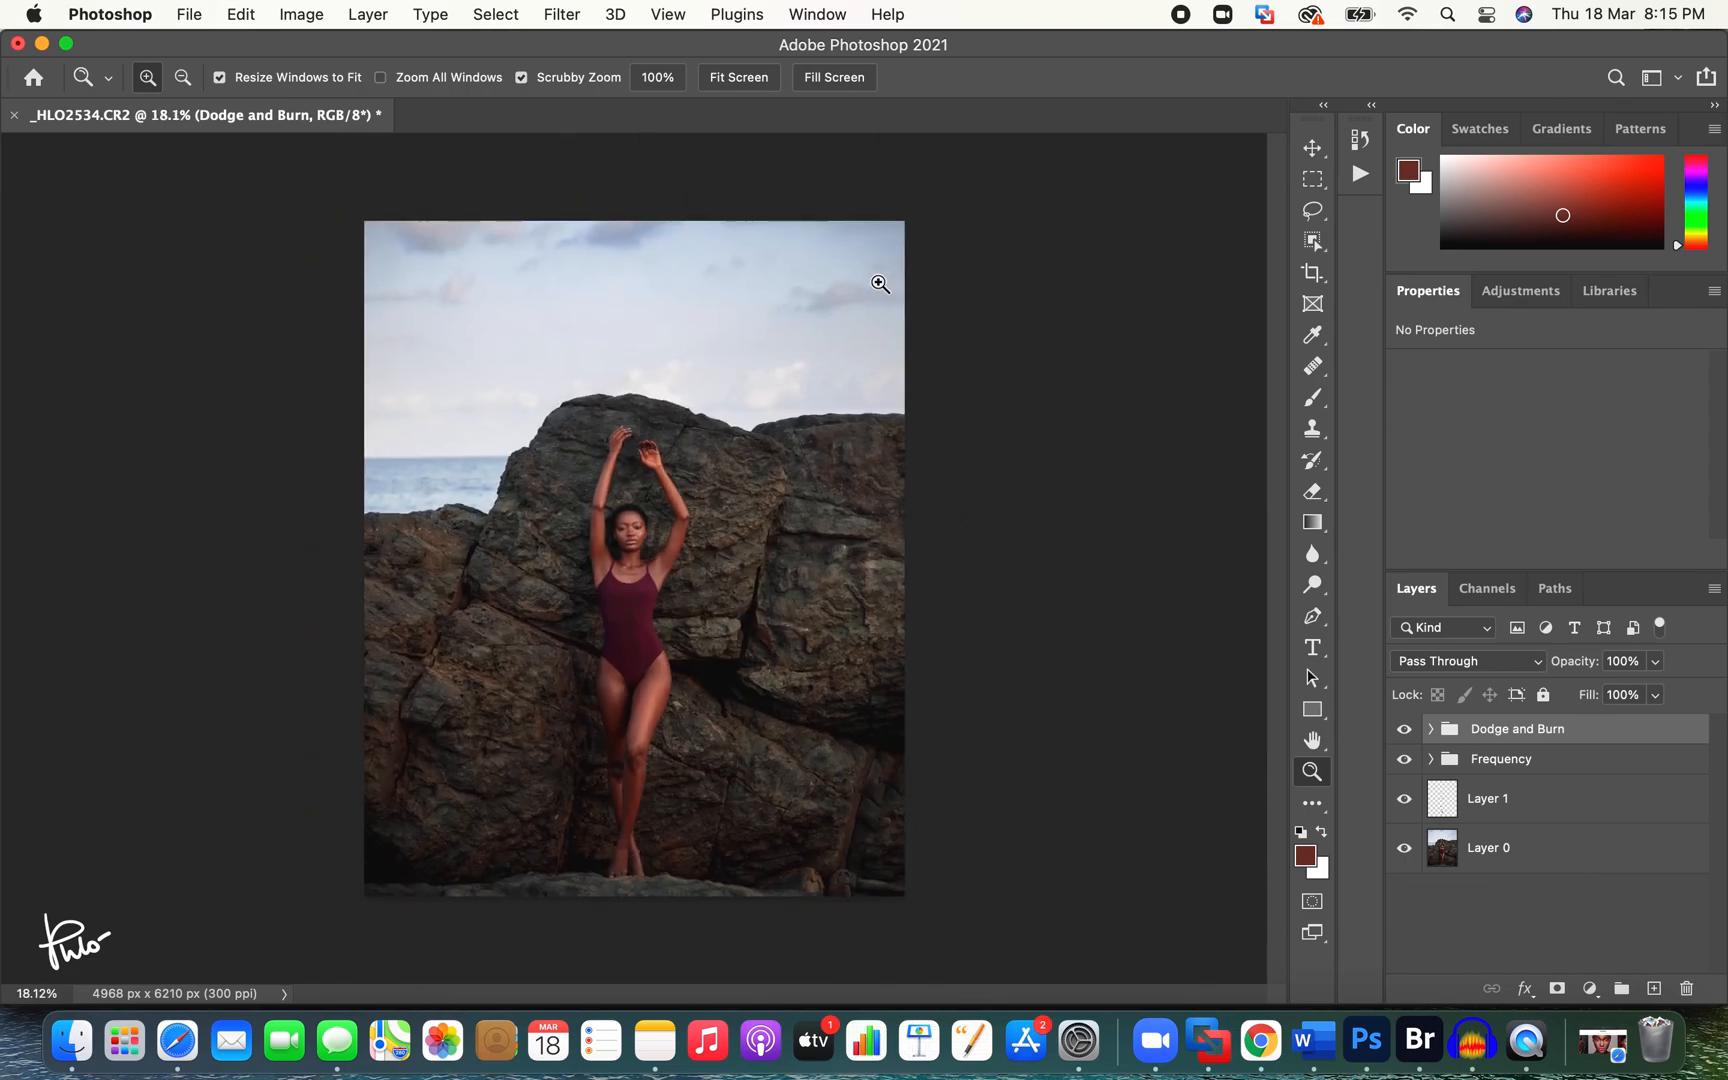
pyautogui.moveTo(675, 468); pyautogui.dragTo(721, 505)
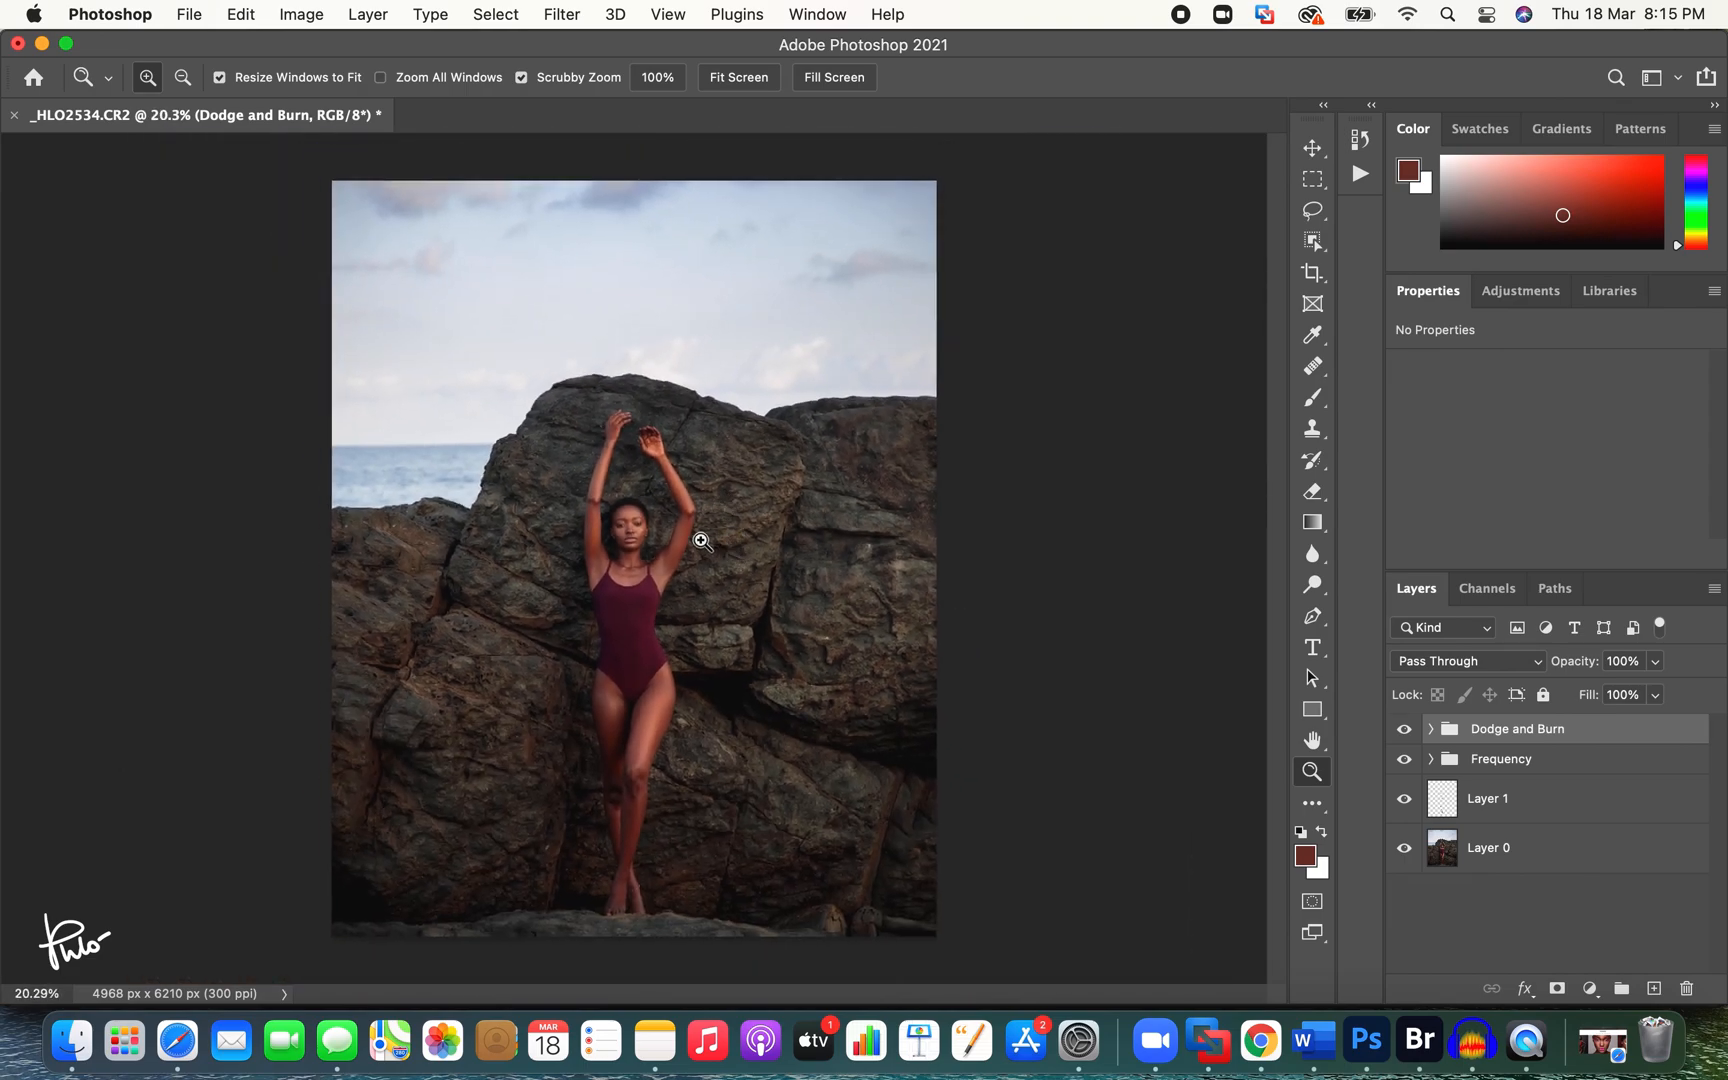
pyautogui.moveTo(513, 675); pyautogui.dragTo(557, 655)
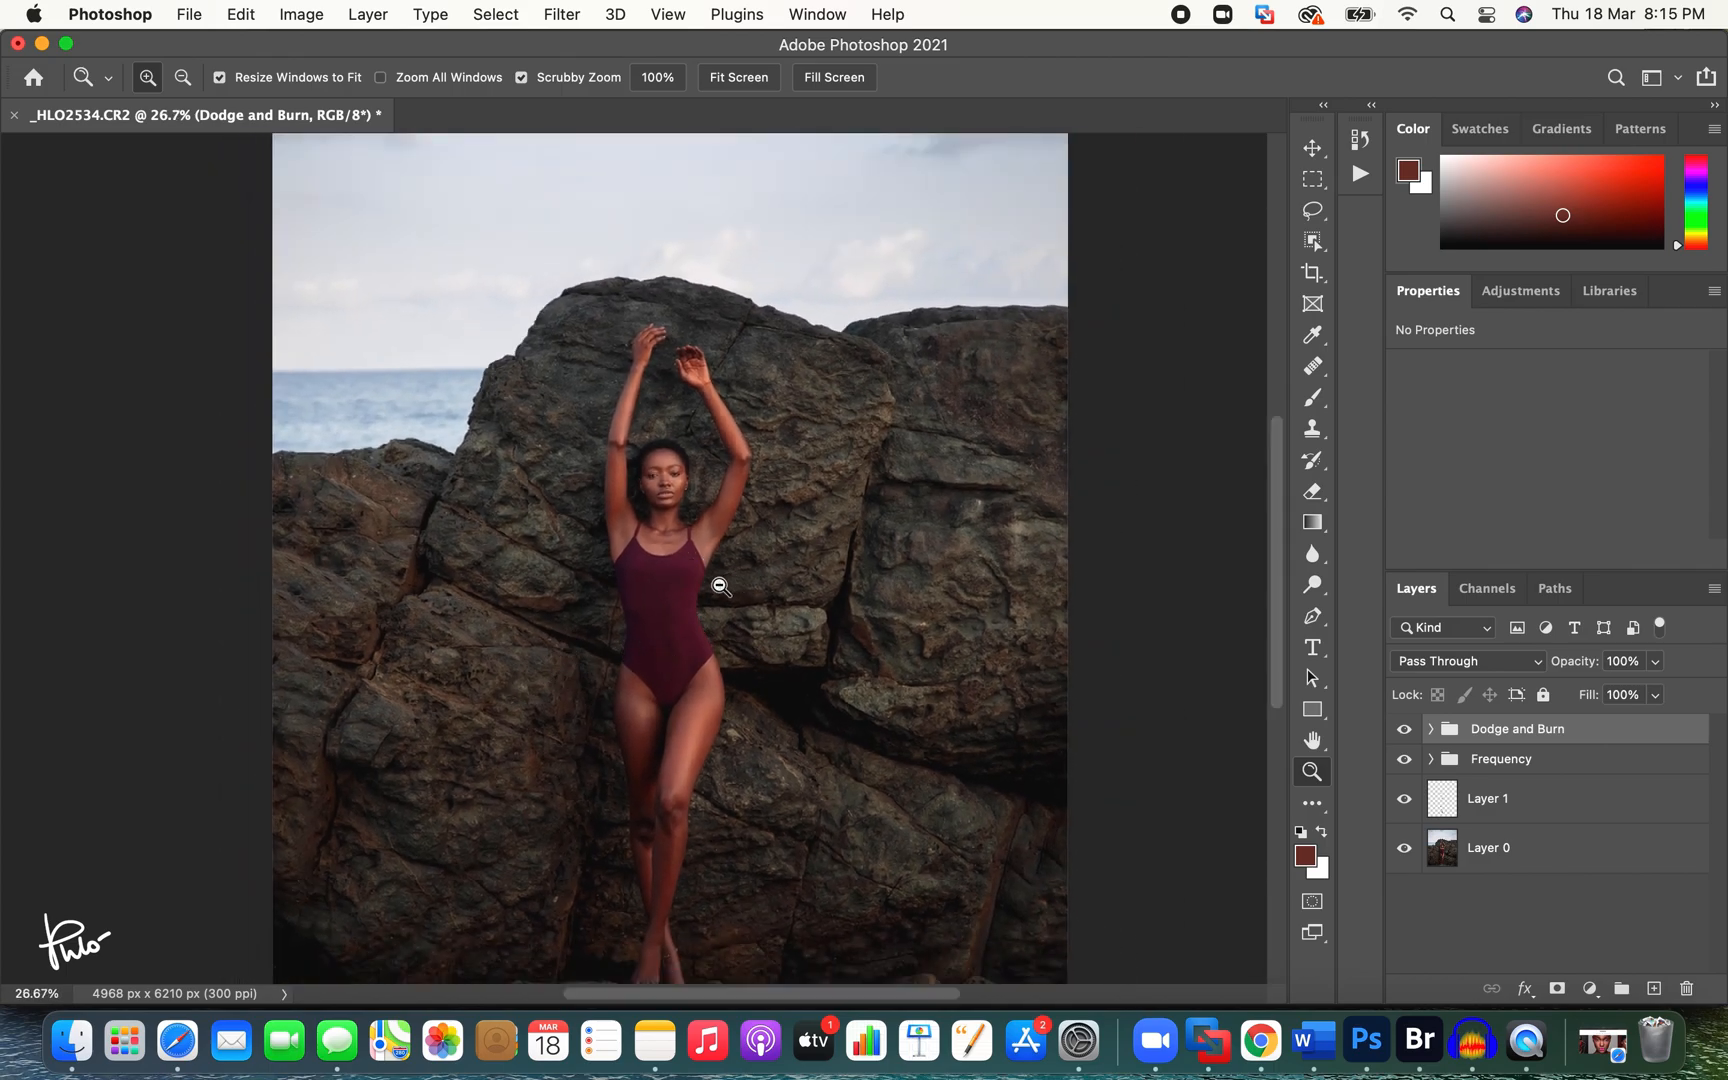
pyautogui.moveTo(712, 578); pyautogui.dragTo(710, 592)
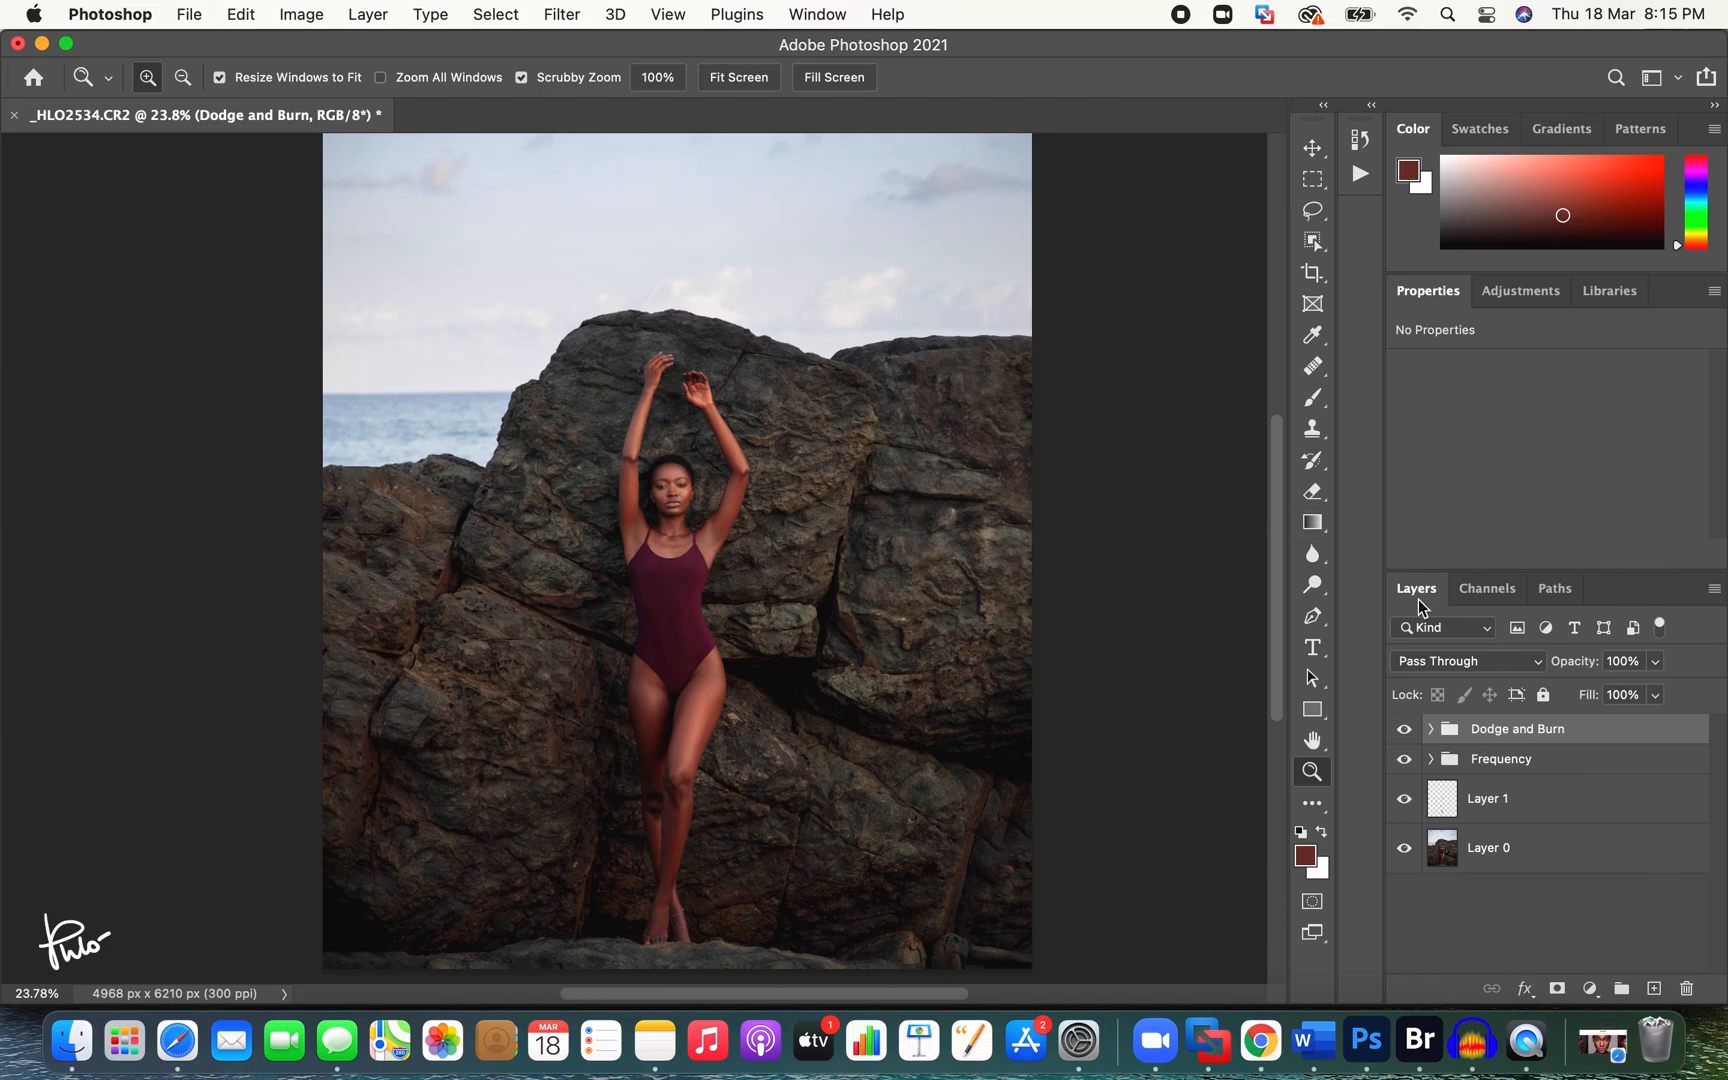
pyautogui.click(1405, 735)
pyautogui.click(1405, 736)
pyautogui.click(1405, 736)
pyautogui.click(1405, 737)
pyautogui.click(1404, 740)
pyautogui.click(1403, 742)
# Step: Run the Dodge and Burn Complete Setup action again and hide the new group's black-and-white help layer
pyautogui.click(1360, 173)
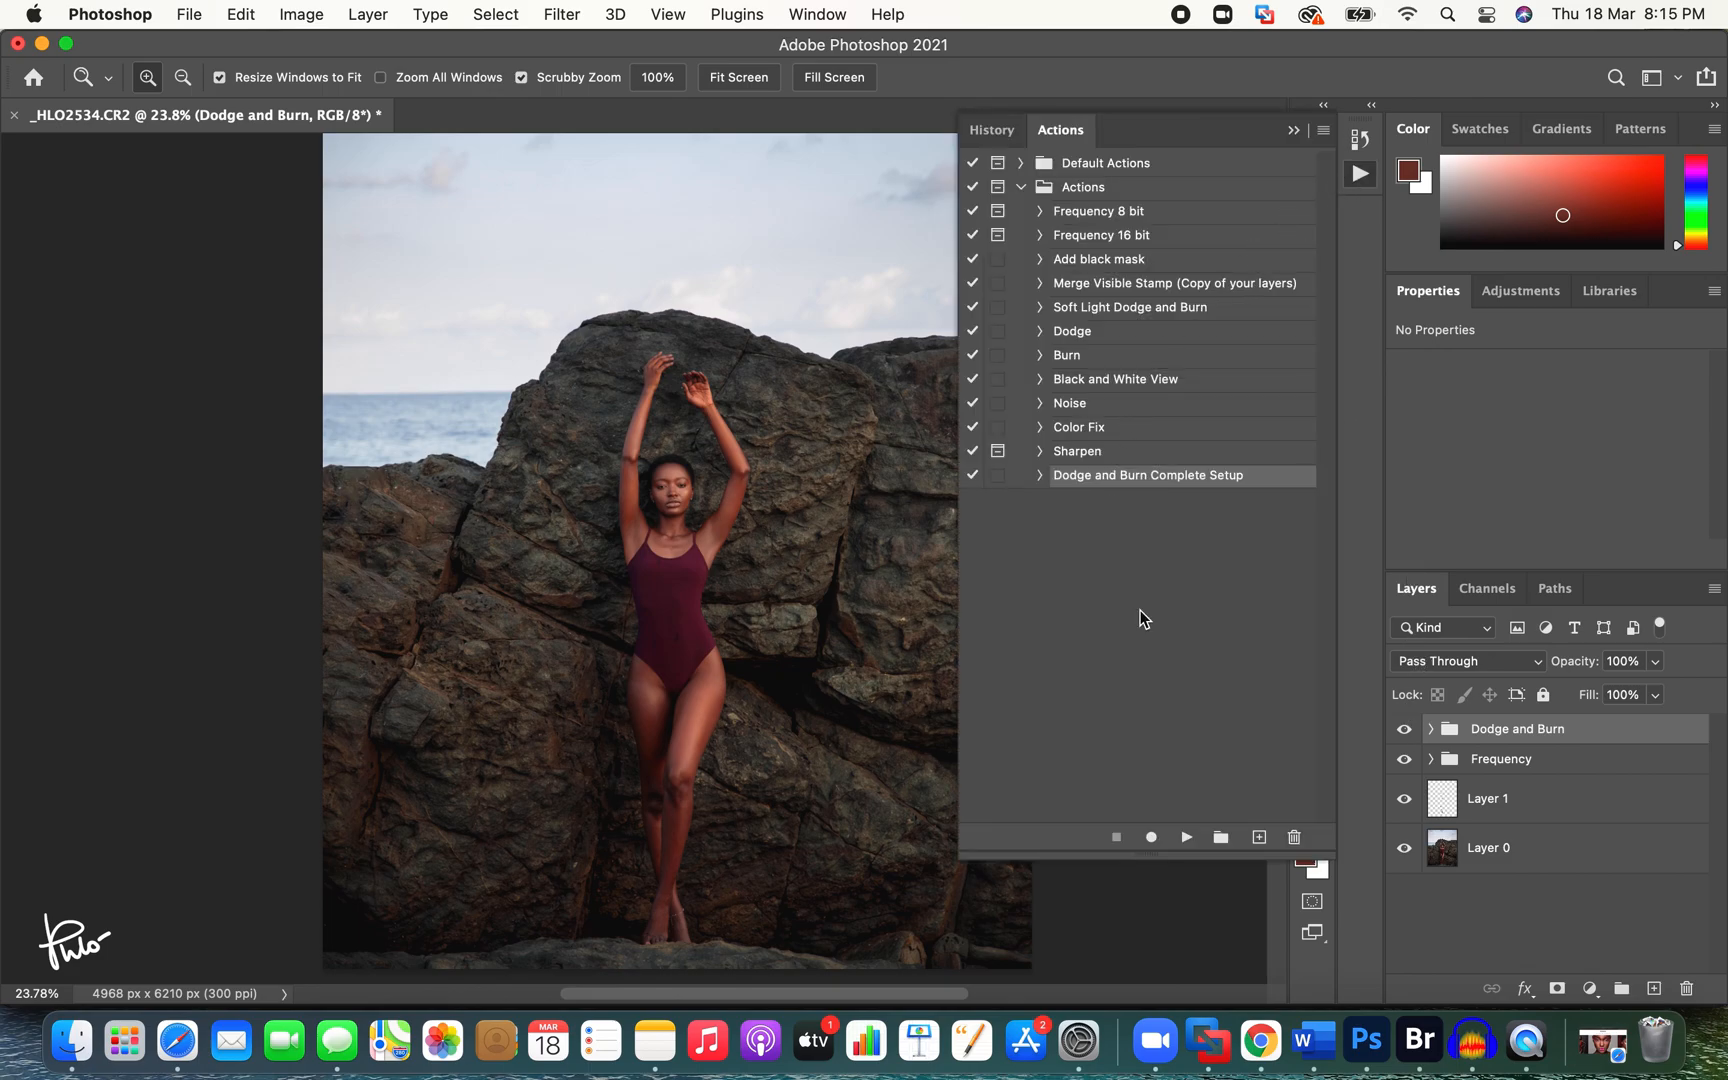
pyautogui.click(1187, 836)
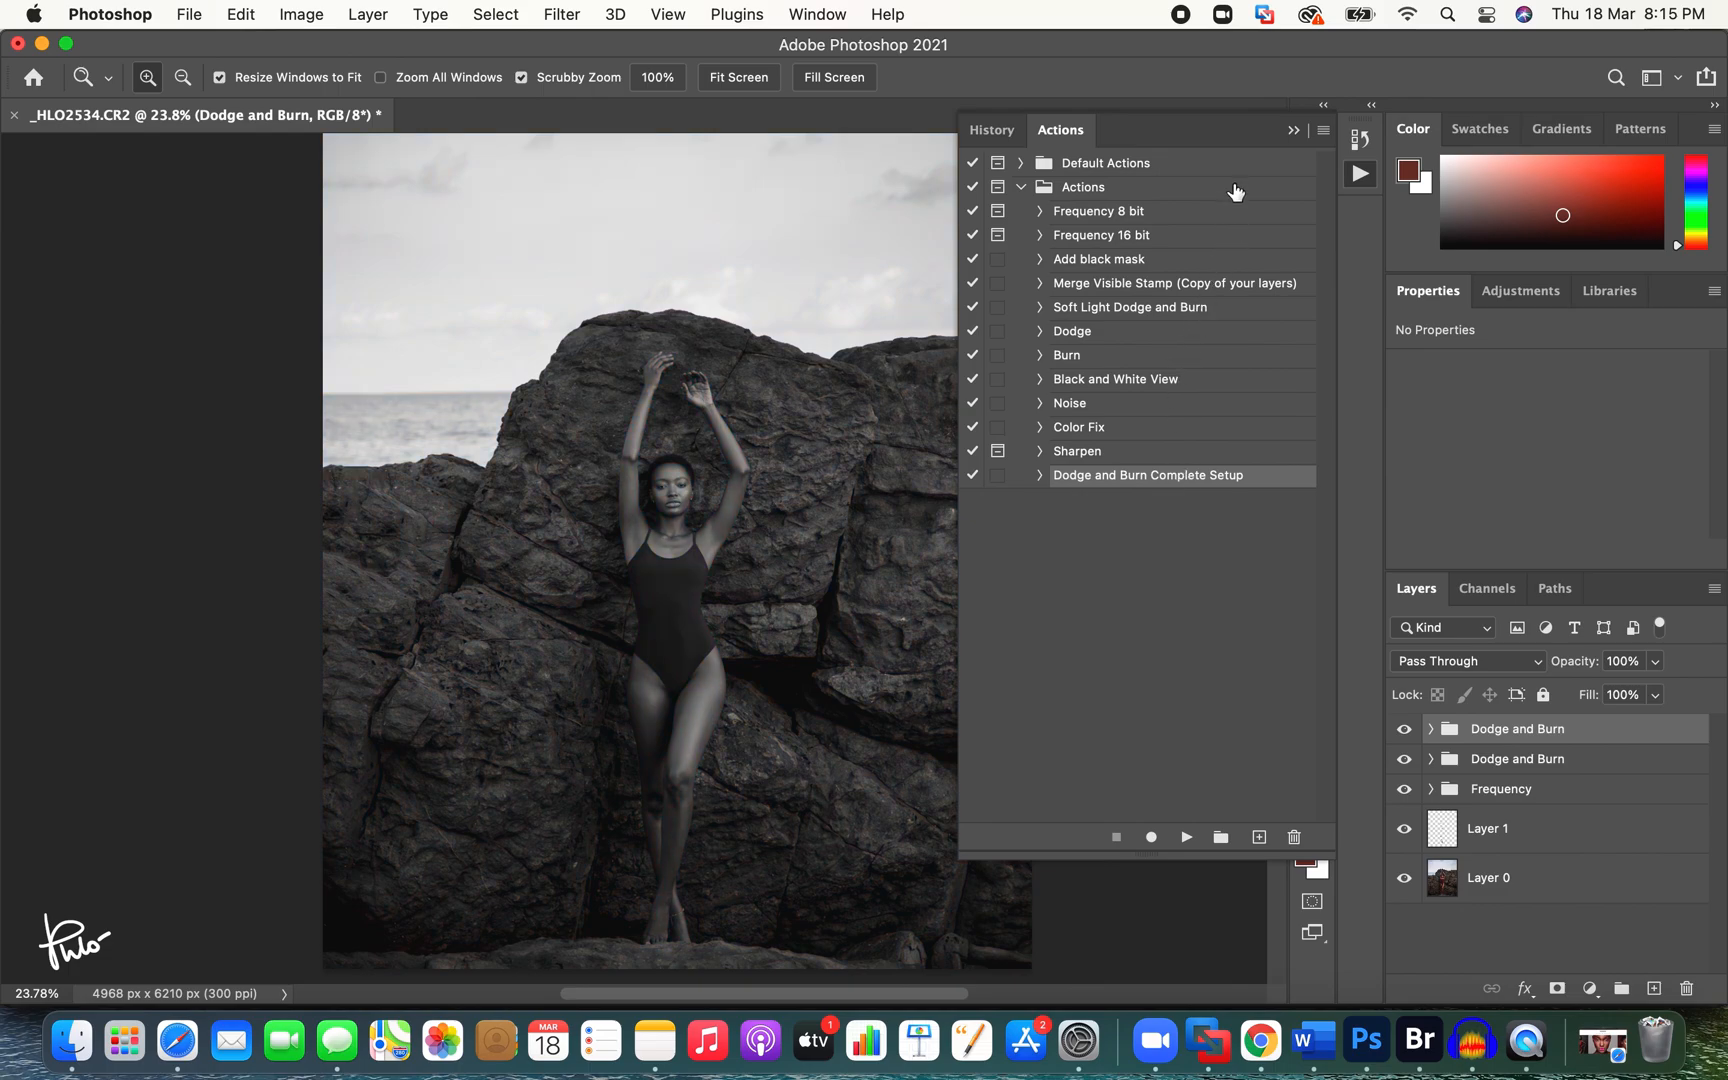
pyautogui.click(1294, 131)
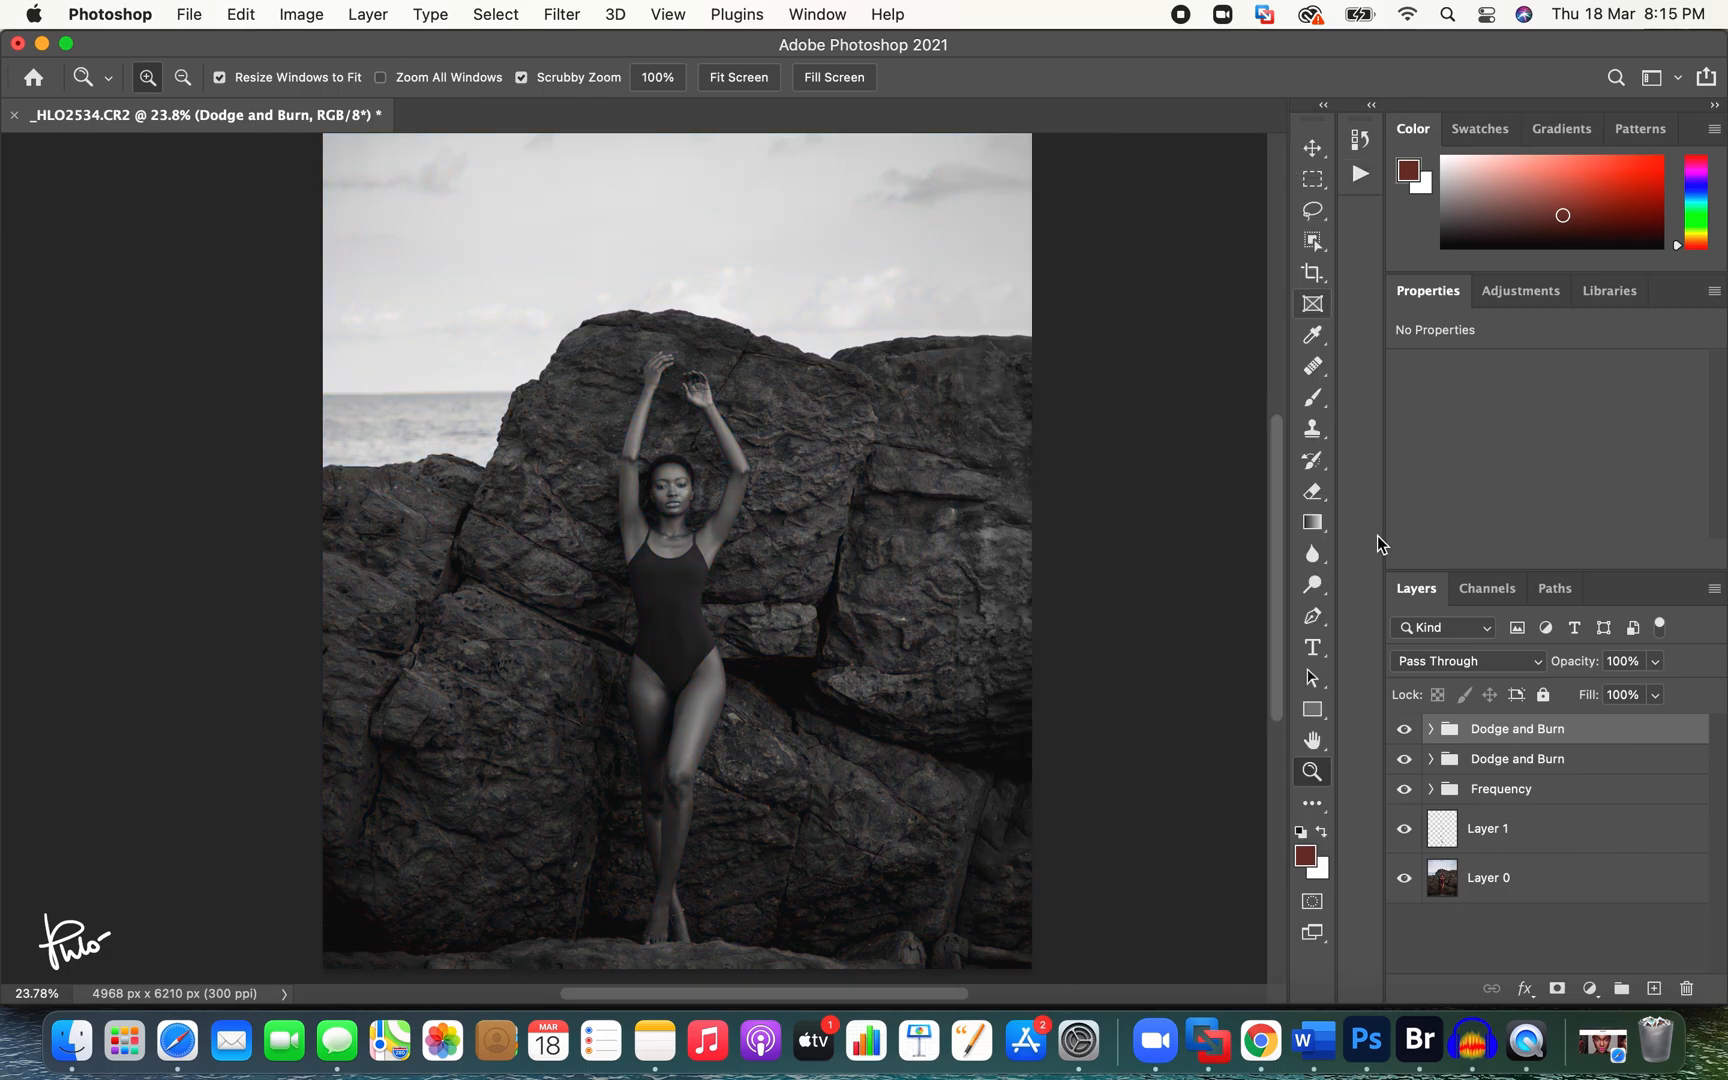
pyautogui.click(1430, 728)
pyautogui.click(1403, 769)
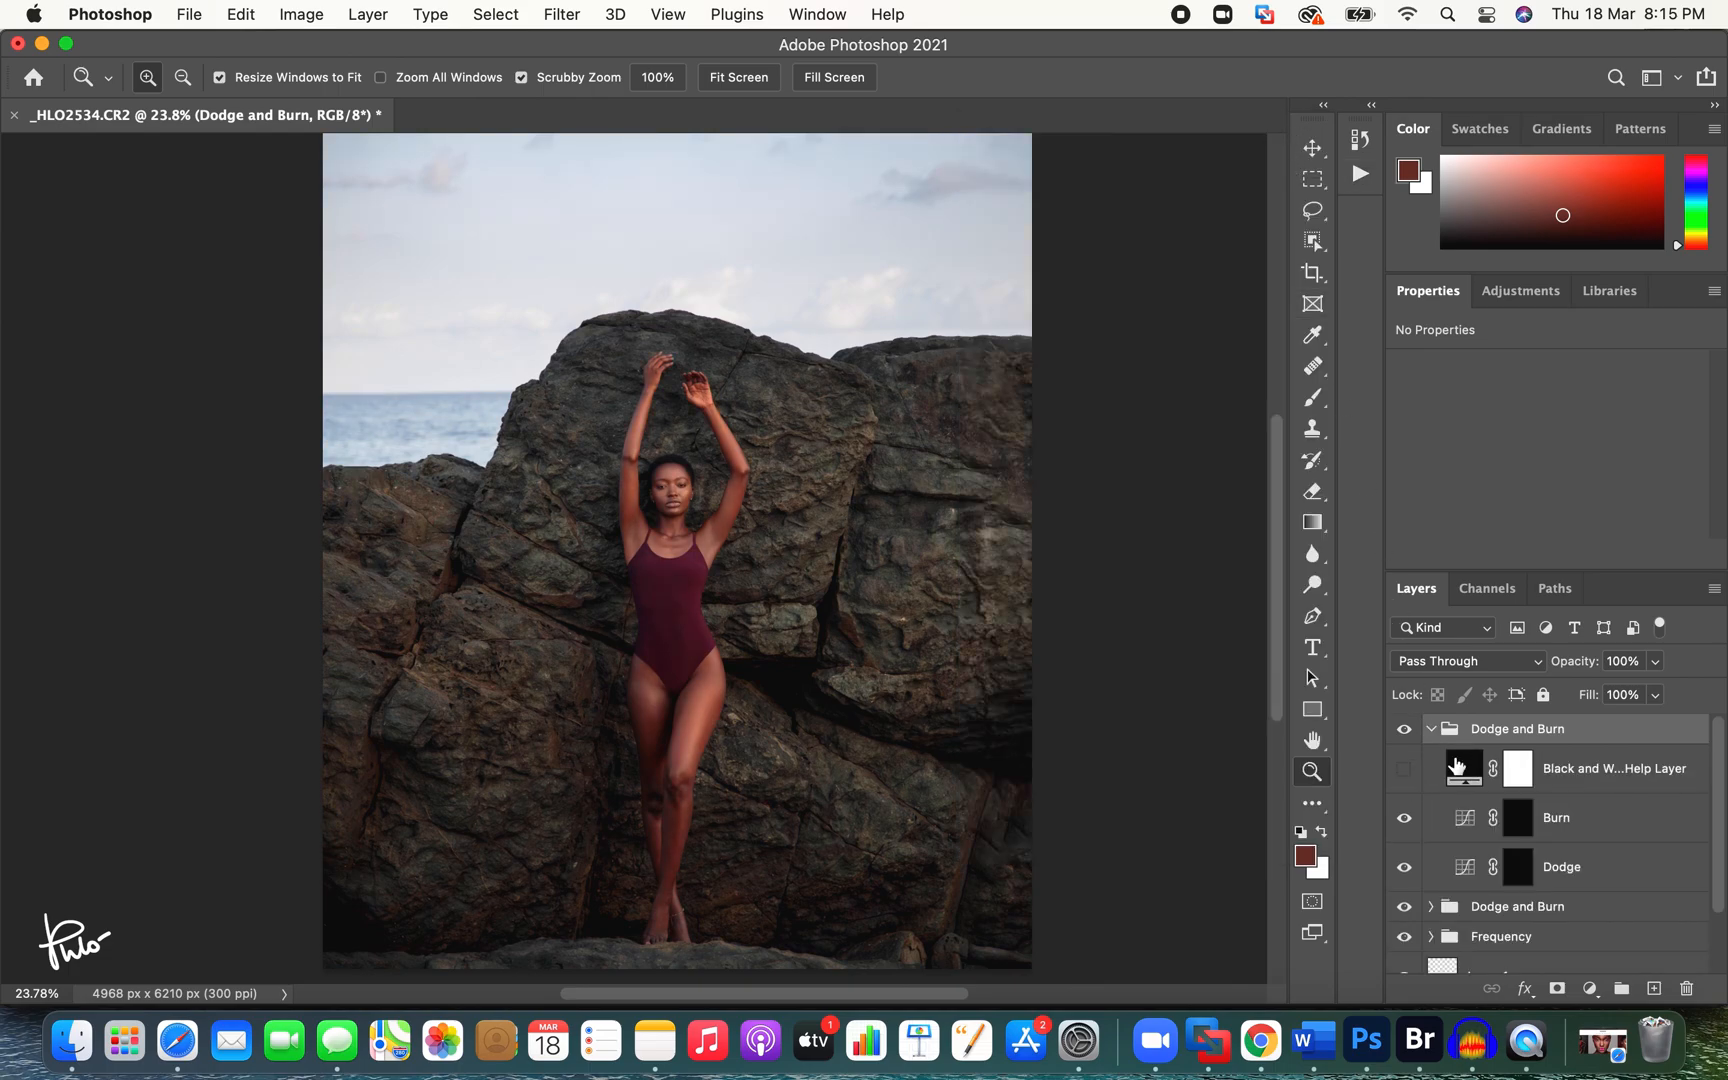
# Step: Paint white on the new group's Dodge mask over the highlights of the legs and body, at 25% flow with brush sizes down to 80 px
pyautogui.click(1523, 878)
pyautogui.press('d')
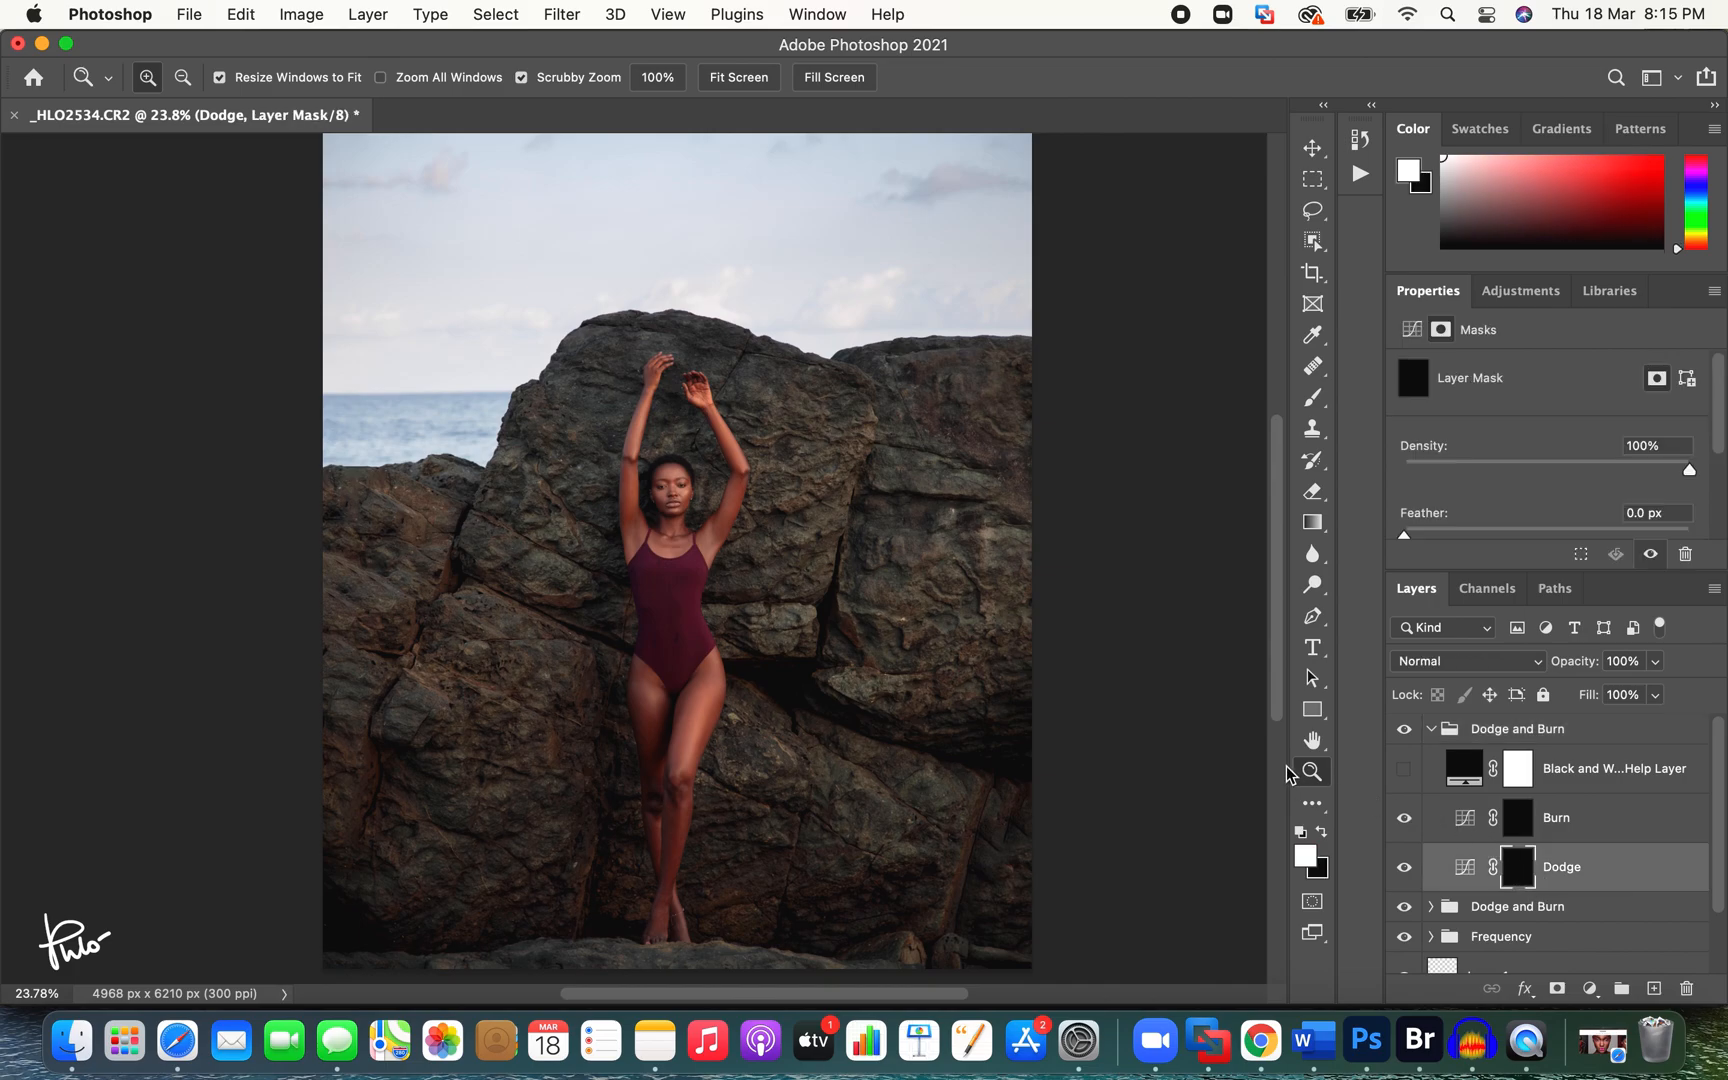
pyautogui.press('b')
pyautogui.moveTo(633, 84); pyautogui.dragTo(658, 82)
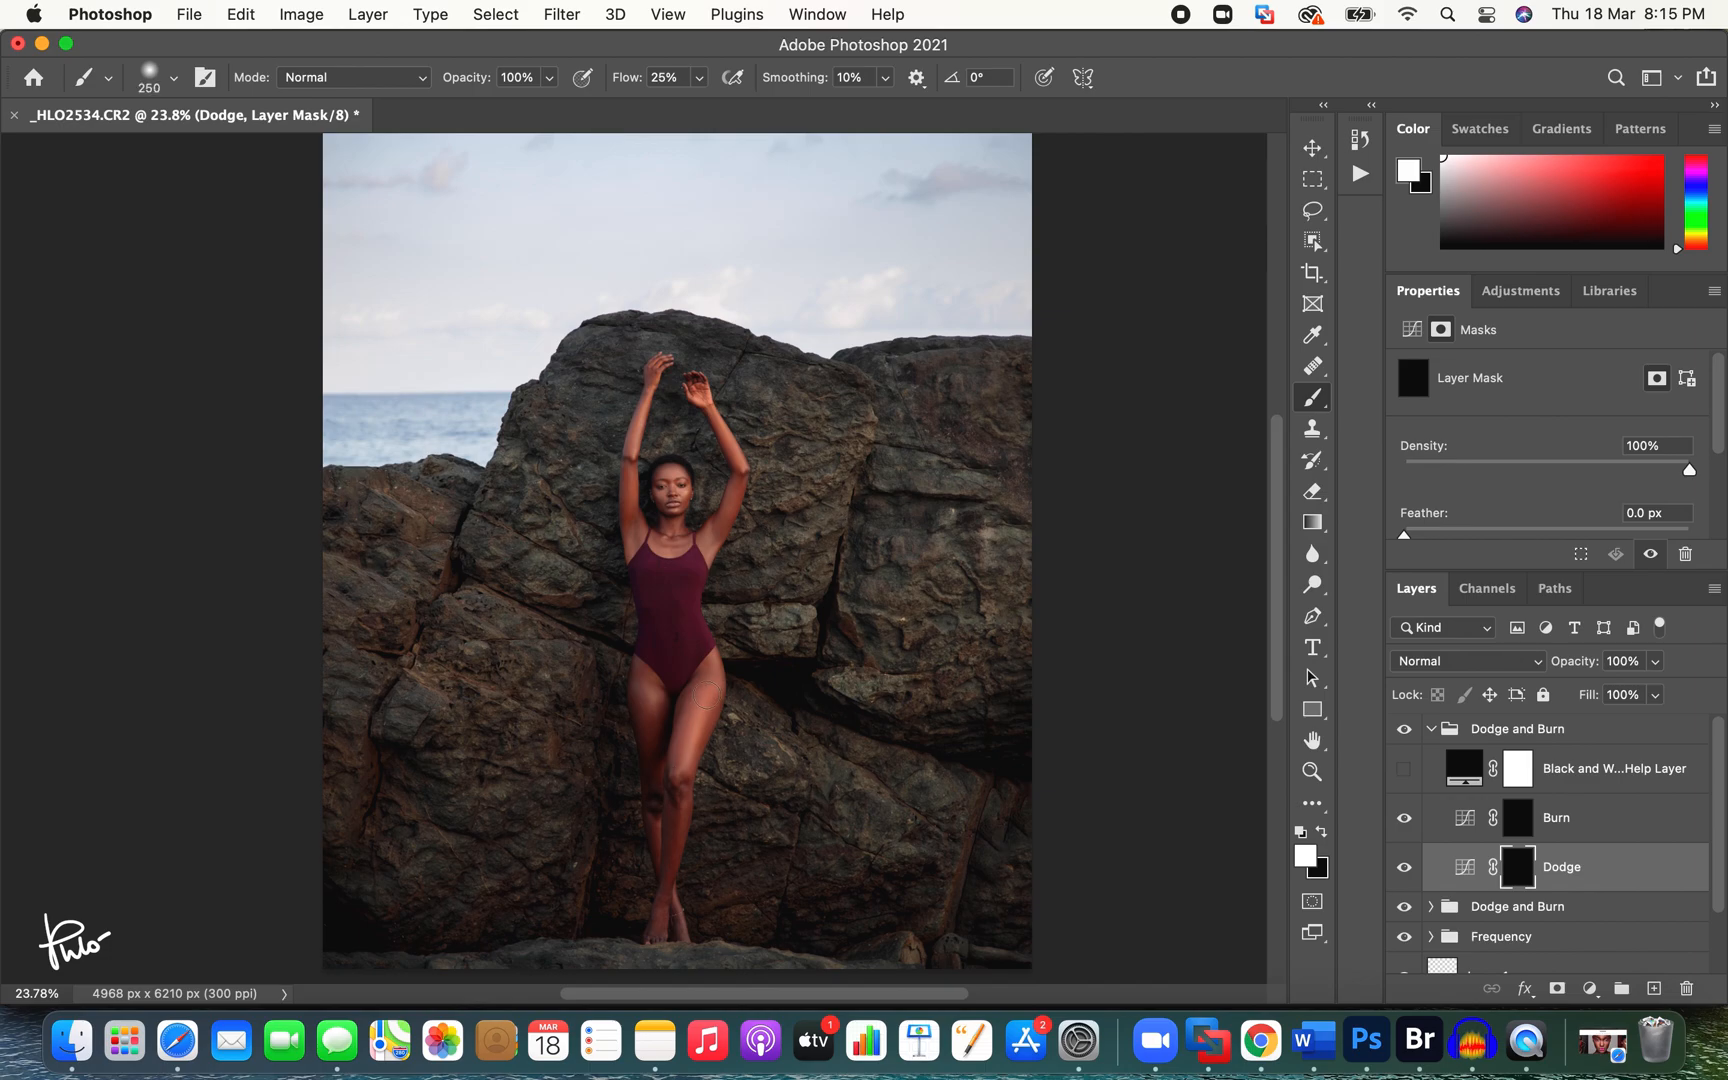
pyautogui.moveTo(708, 696); pyautogui.dragTo(691, 733)
pyautogui.press('[')
pyautogui.press('[')
pyautogui.press('[')
pyautogui.press('[')
pyautogui.press(']')
pyautogui.press(']')
pyautogui.press(']')
pyautogui.press('[')
pyautogui.press('[')
pyautogui.press(']')
pyautogui.press(']')
pyautogui.press('[')
pyautogui.press('[')
pyautogui.press('[')
pyautogui.press('[')
pyautogui.press(']')
pyautogui.press(']')
pyautogui.press('[')
pyautogui.click(1405, 867)
# Step: Paint white on the new group's Burn mask over the shadow areas of the body and swimsuit with a brush of about 100 to 175 px
pyautogui.click(1525, 818)
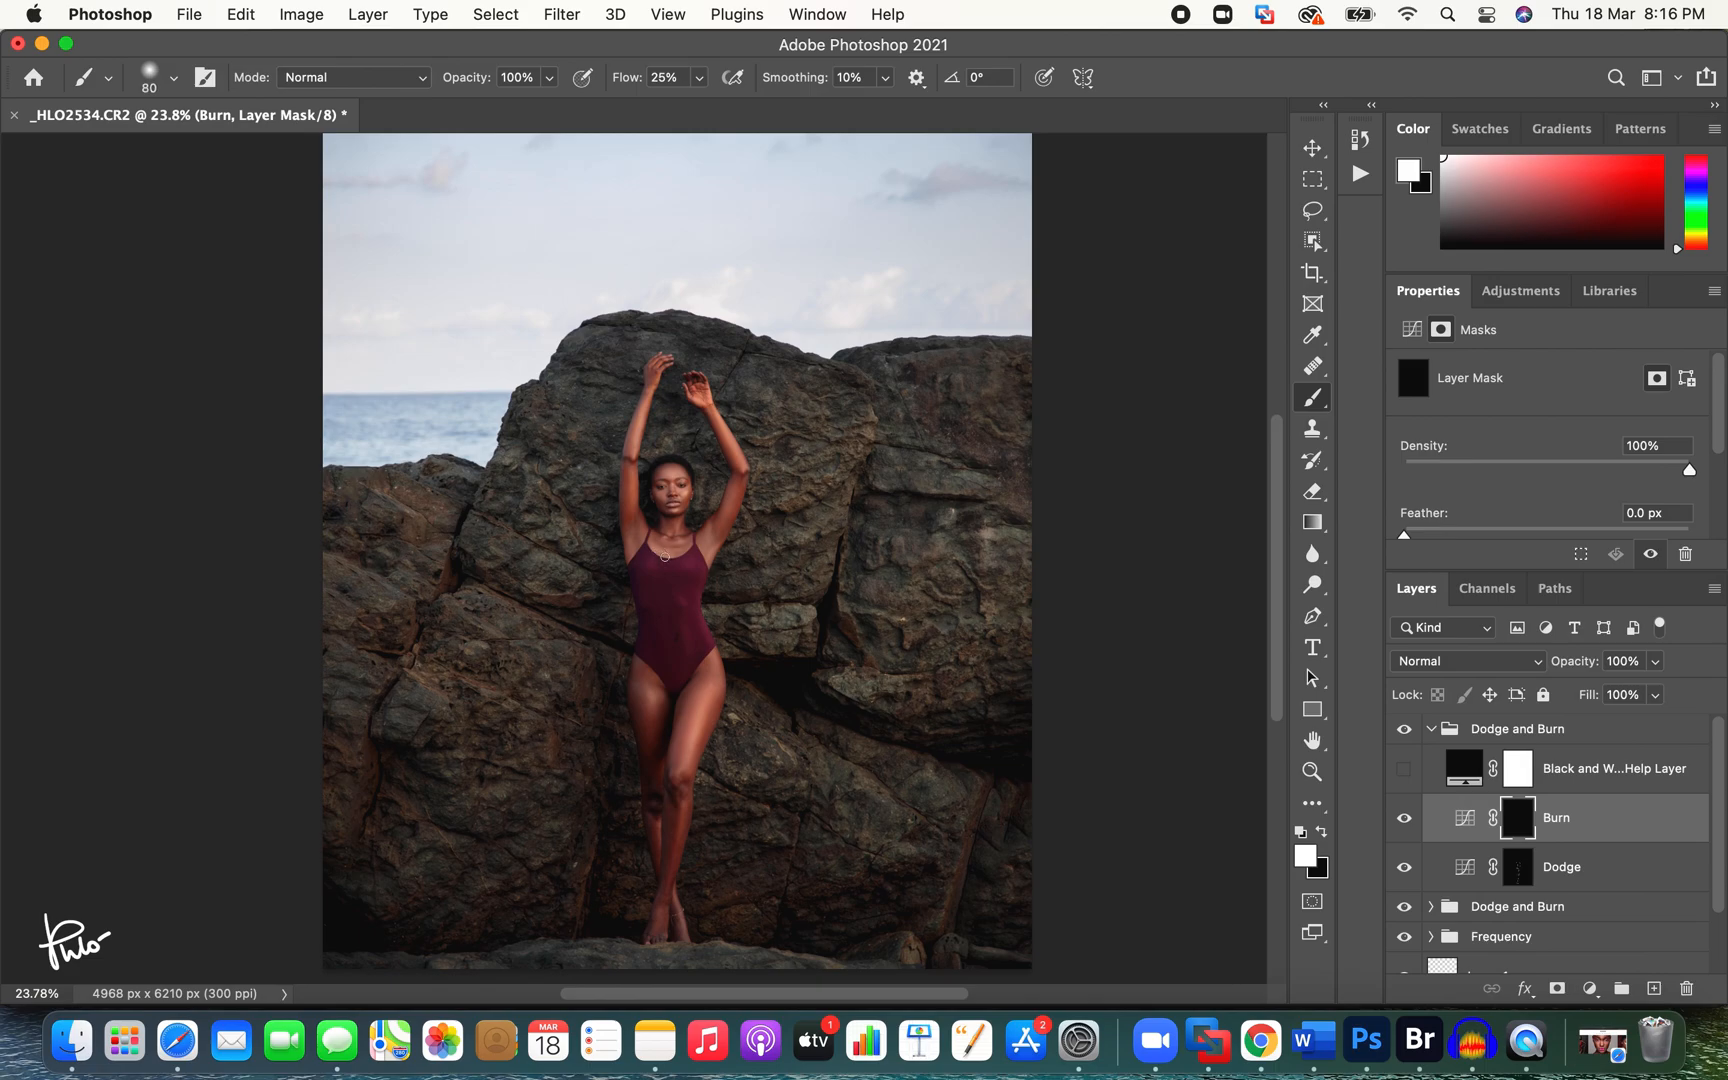
pyautogui.press(']')
pyautogui.press(']')
pyautogui.press(']')
pyautogui.moveTo(695, 614); pyautogui.dragTo(697, 664)
pyautogui.press('[')
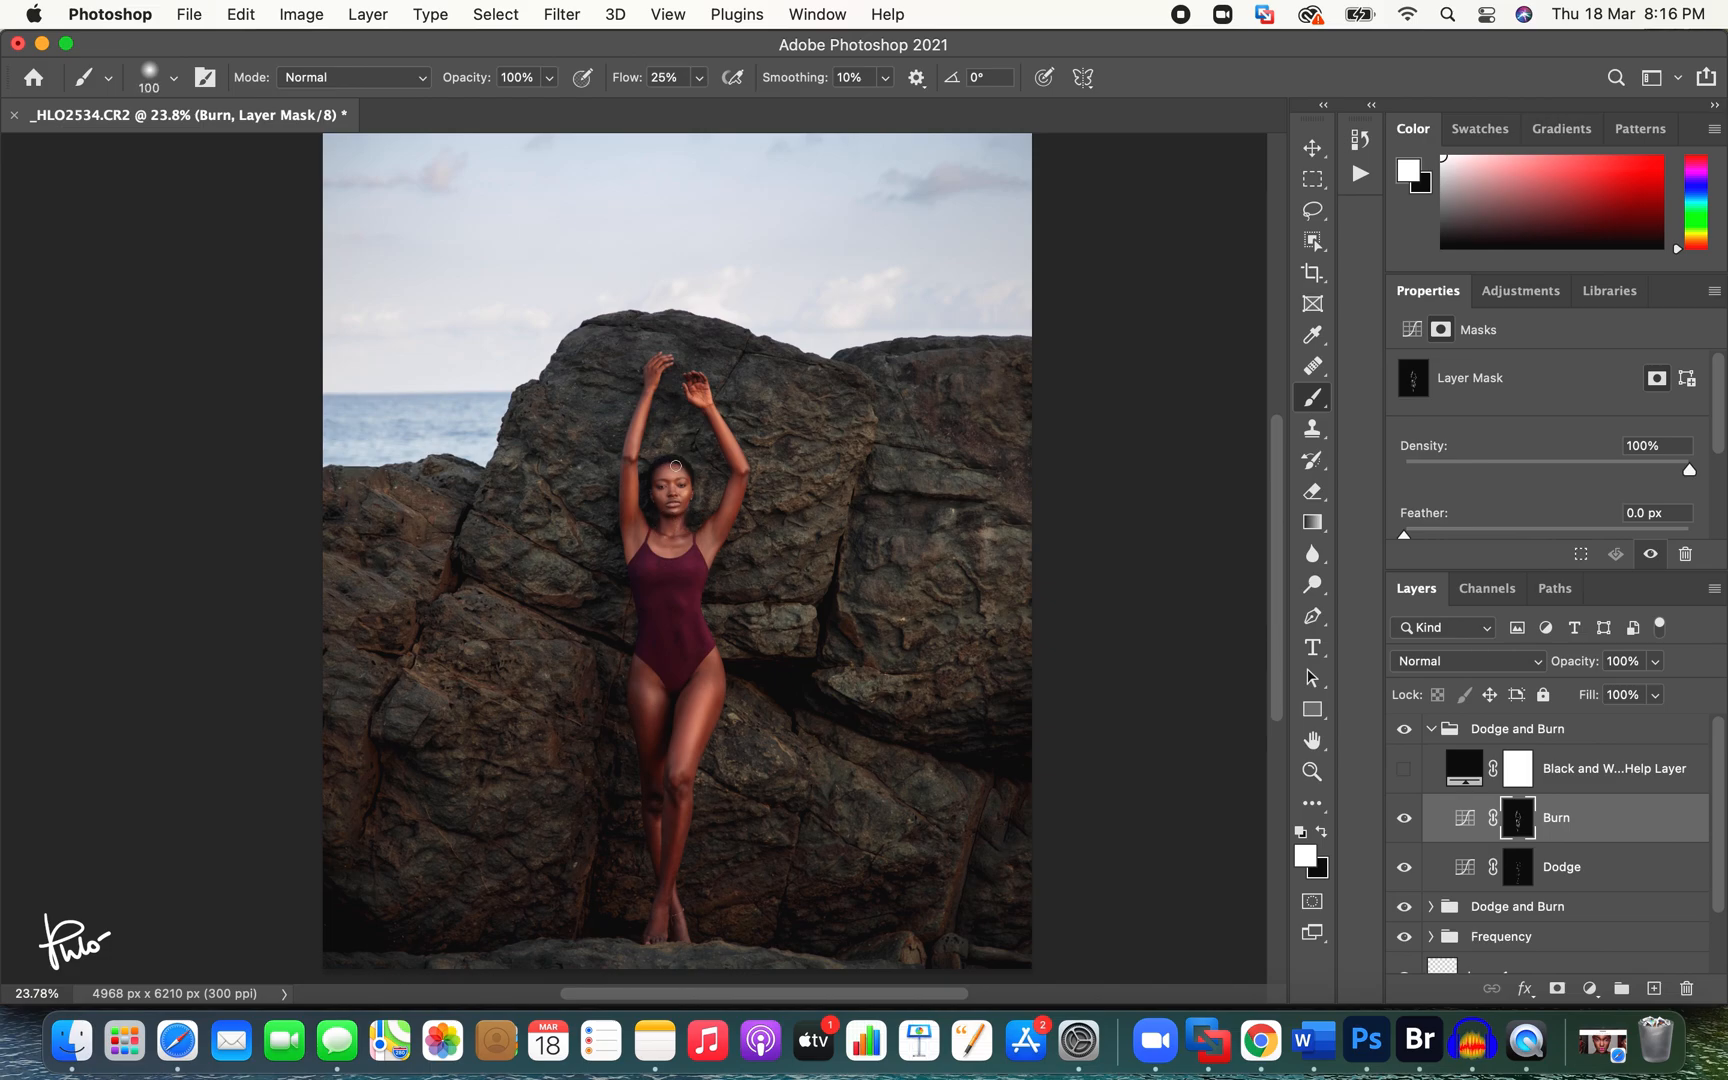
pyautogui.press(']')
# Step: Collapse the upper Dodge and Burn group, lower its opacity to 54%, and compare the image with and without it
pyautogui.click(1405, 728)
pyautogui.click(1405, 728)
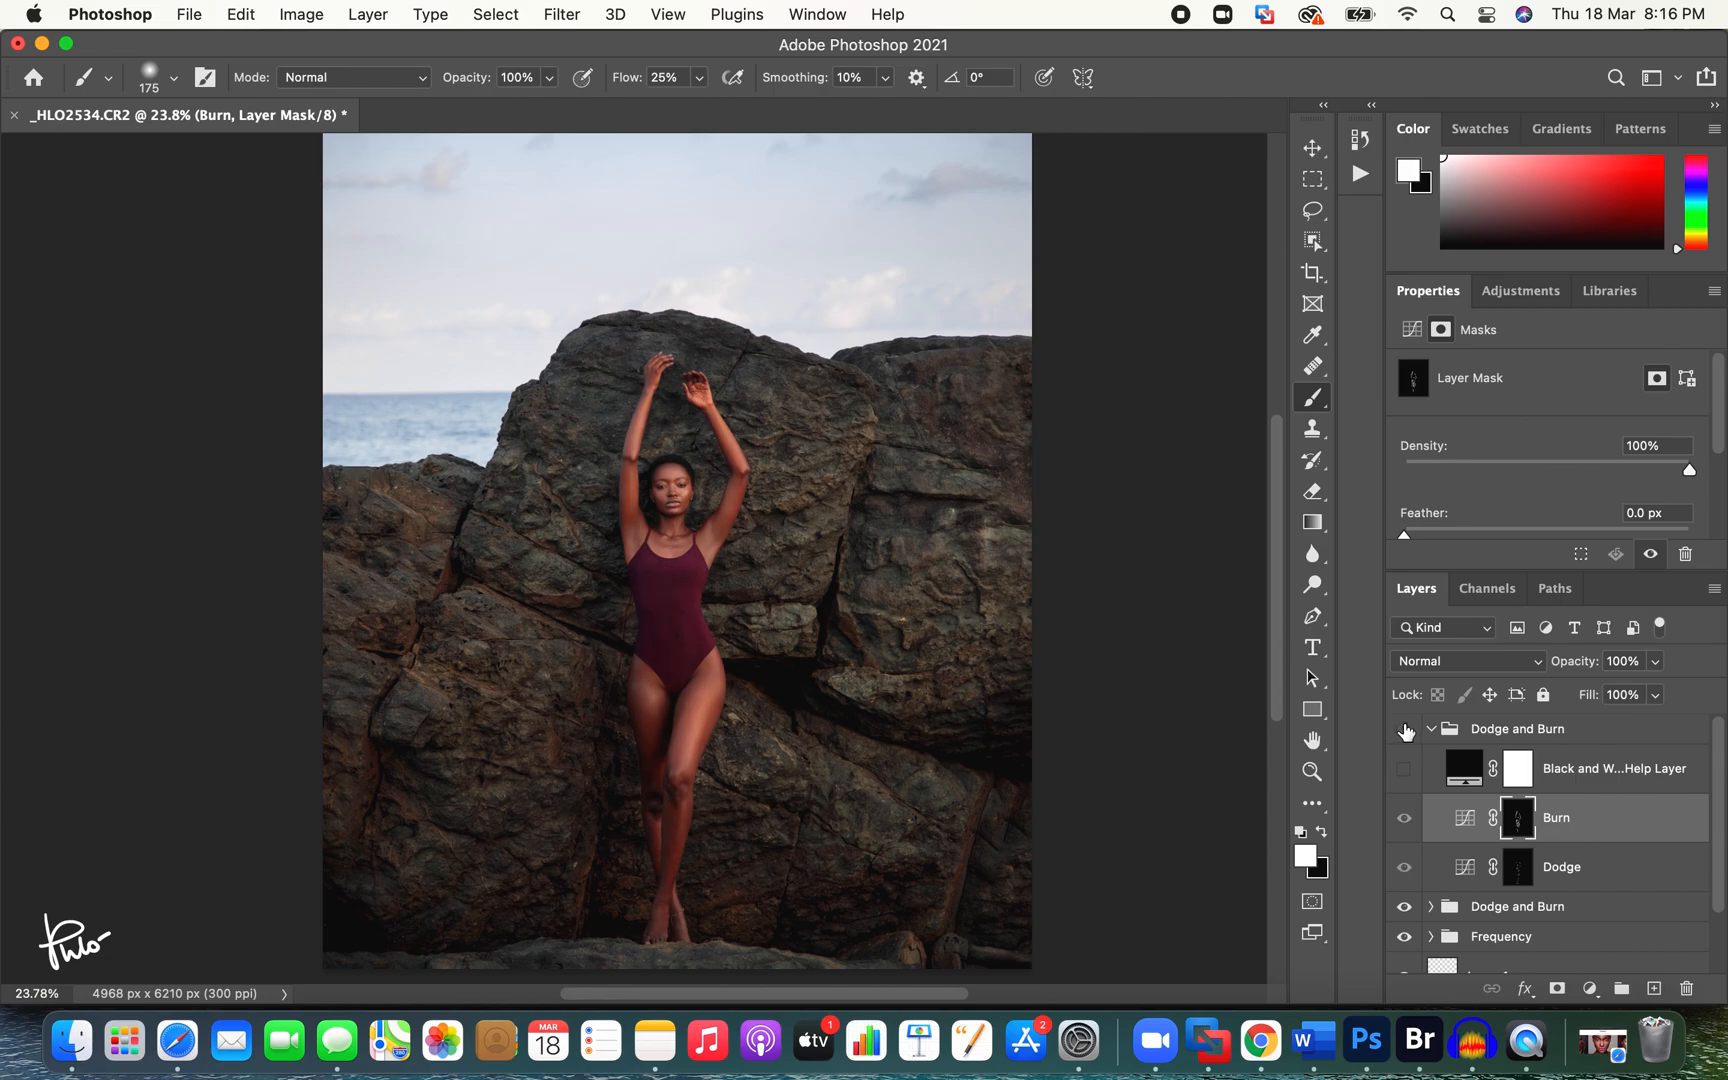
pyautogui.click(1405, 728)
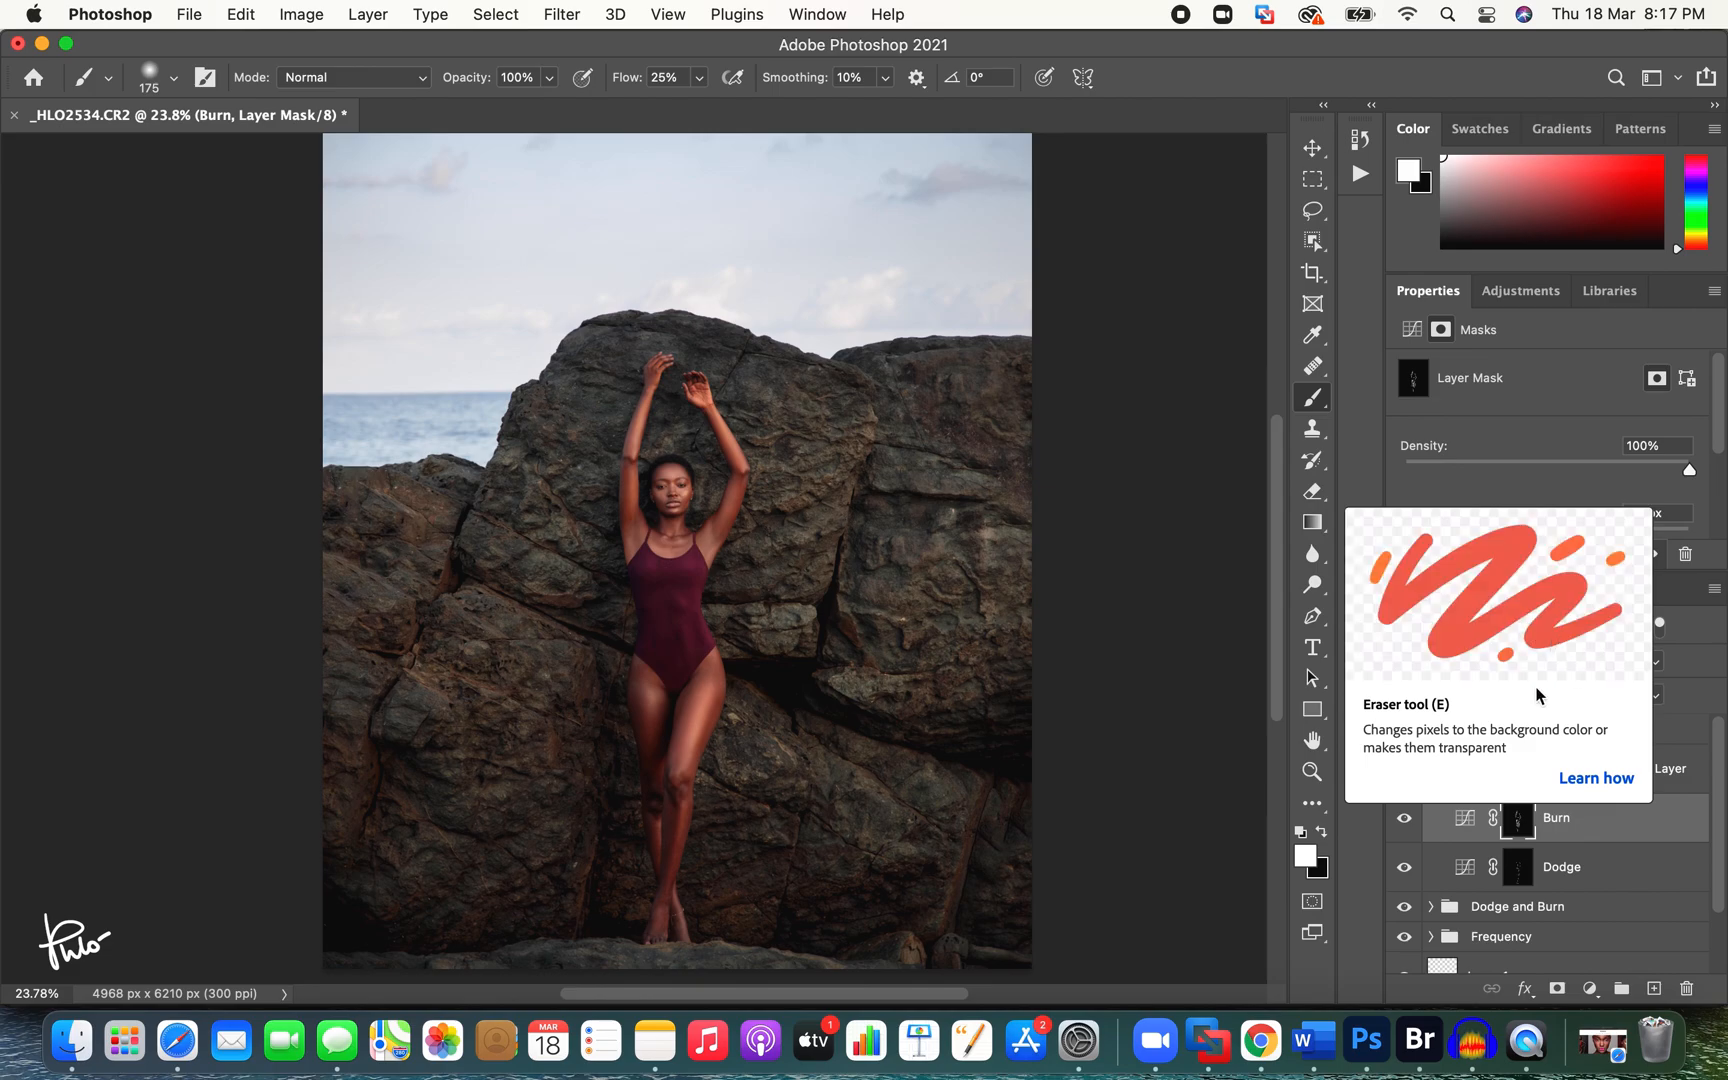
pyautogui.click(1430, 731)
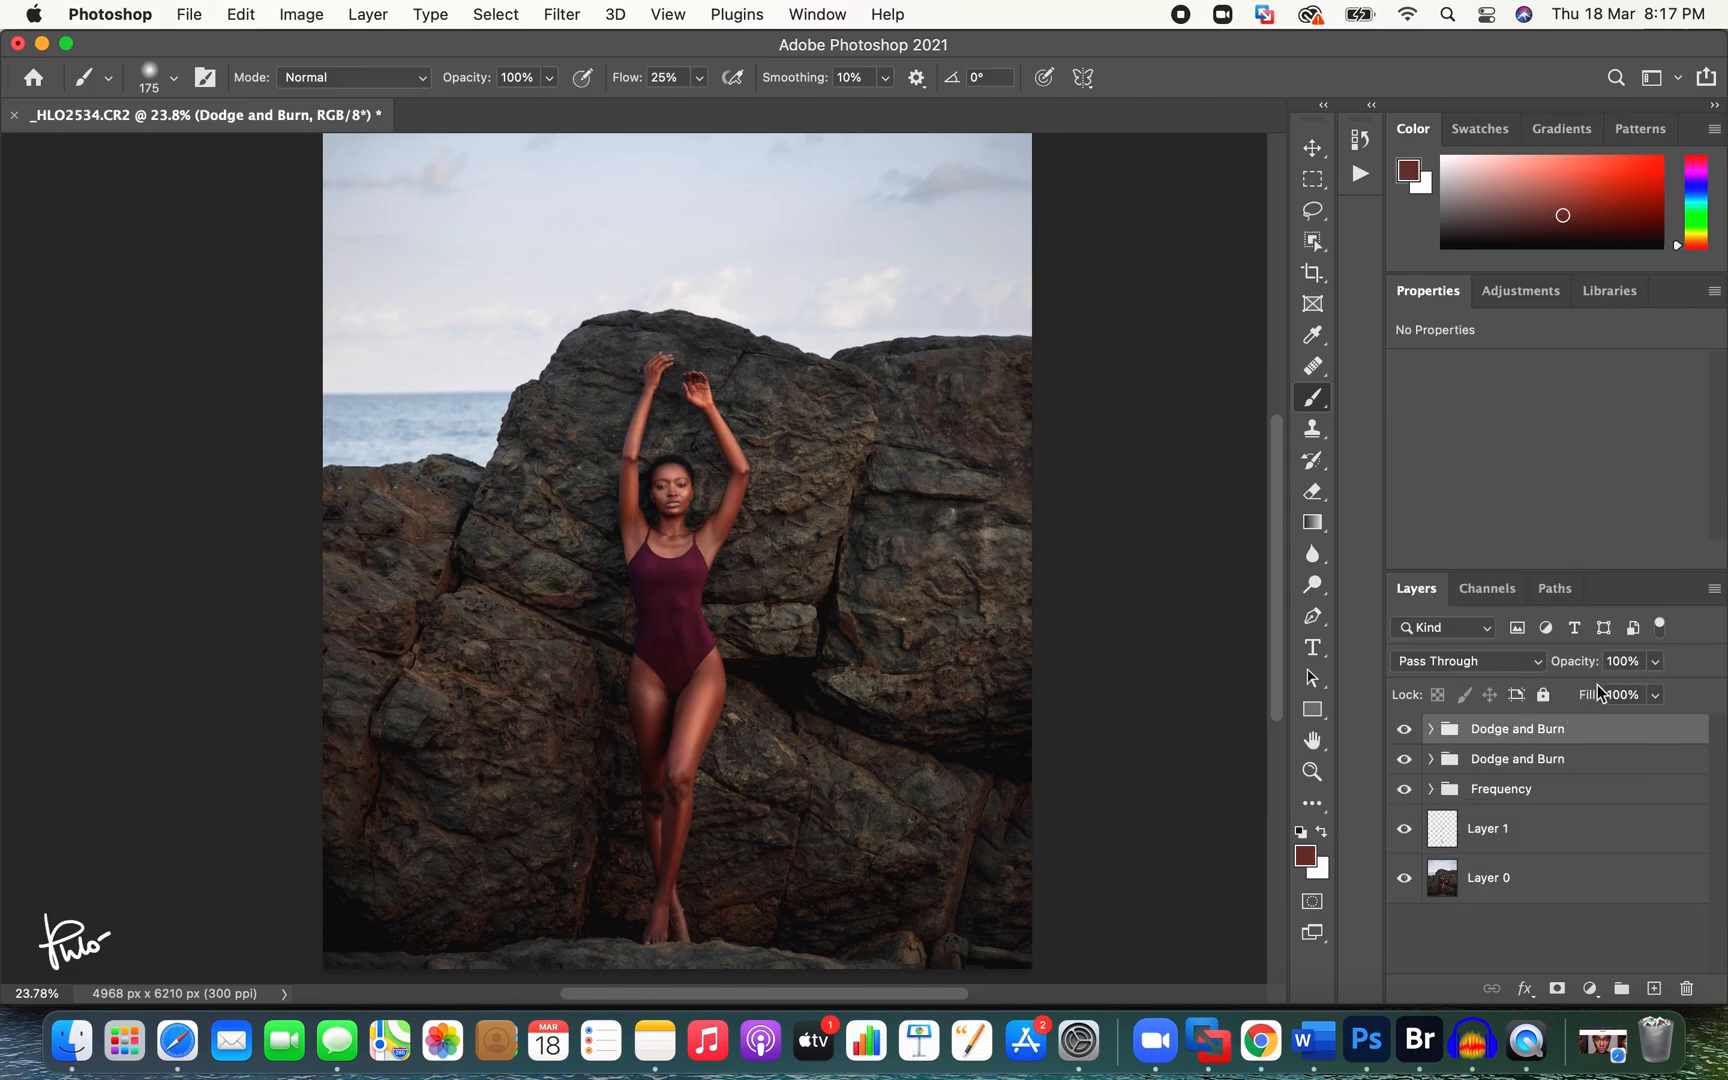
pyautogui.moveTo(1582, 662); pyautogui.dragTo(1544, 675)
pyautogui.click(1404, 730)
pyautogui.click(1405, 732)
# Step: Paint black over the swimsuit on the upper group's Burn and Dodge masks, with a 175 px brush at 100% flow
pyautogui.press('z')
pyautogui.moveTo(733, 615); pyautogui.dragTo(760, 606)
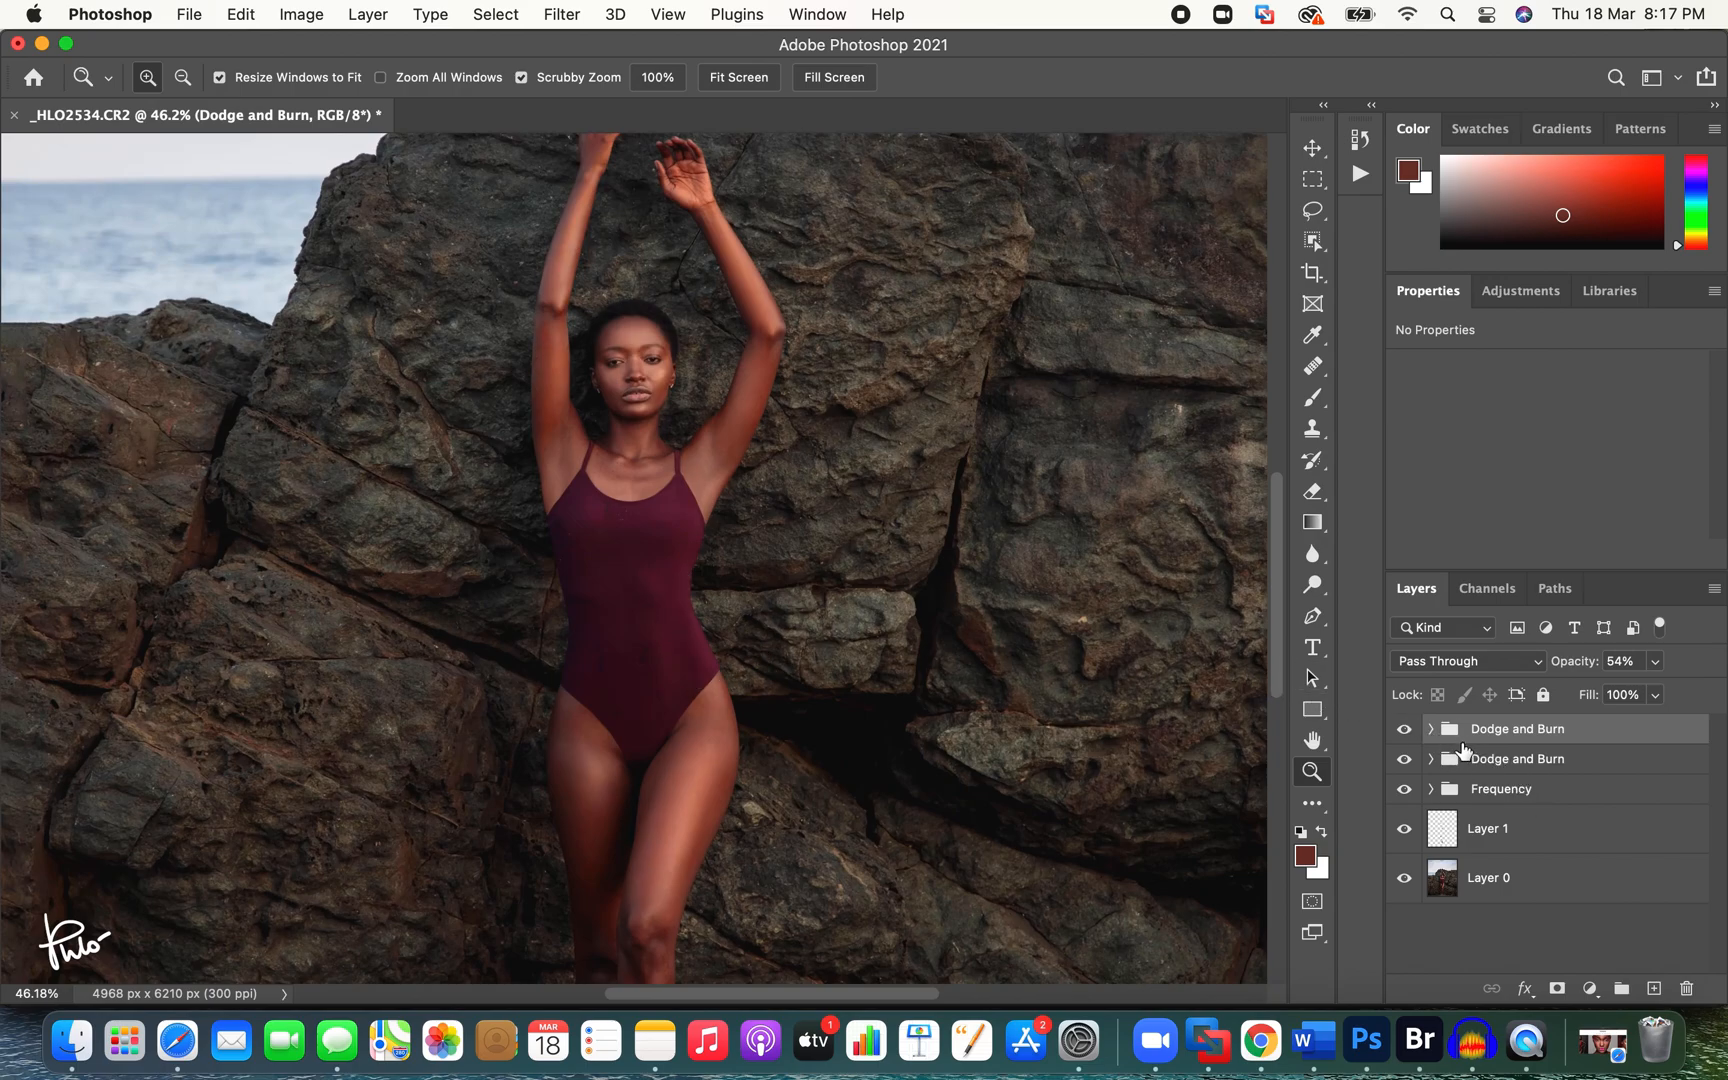
pyautogui.click(1431, 729)
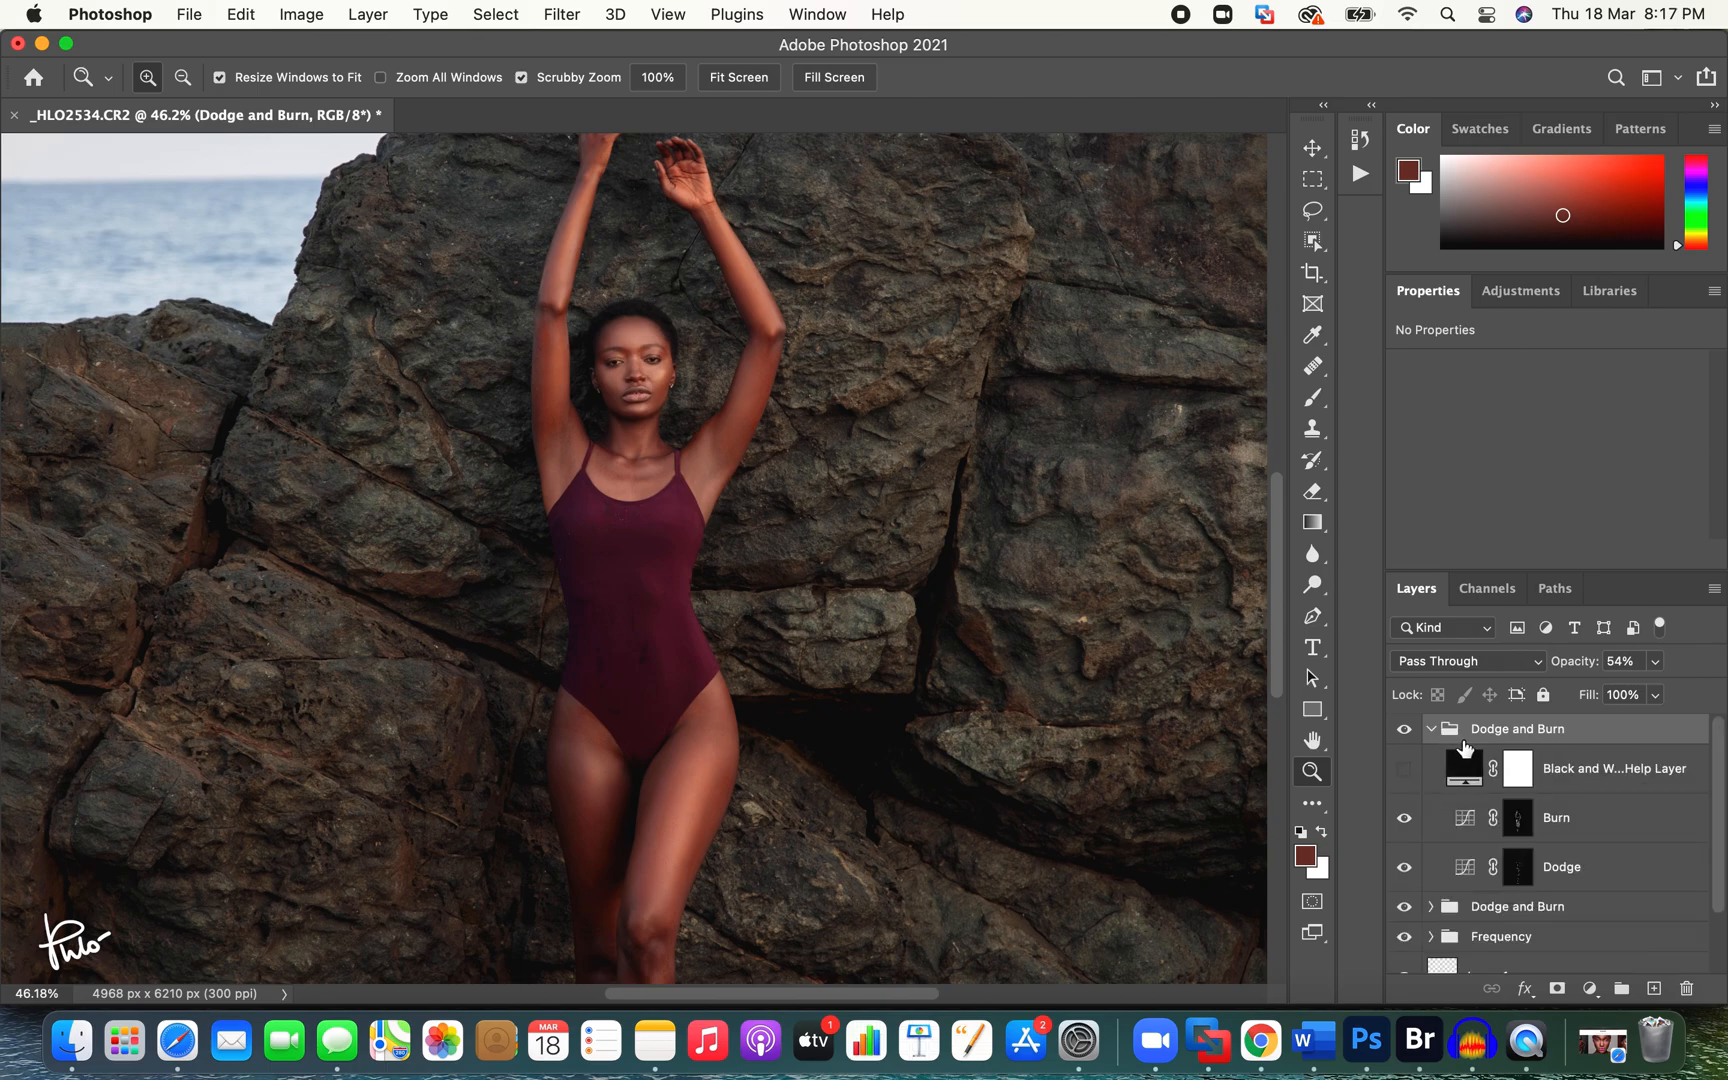
pyautogui.click(1516, 820)
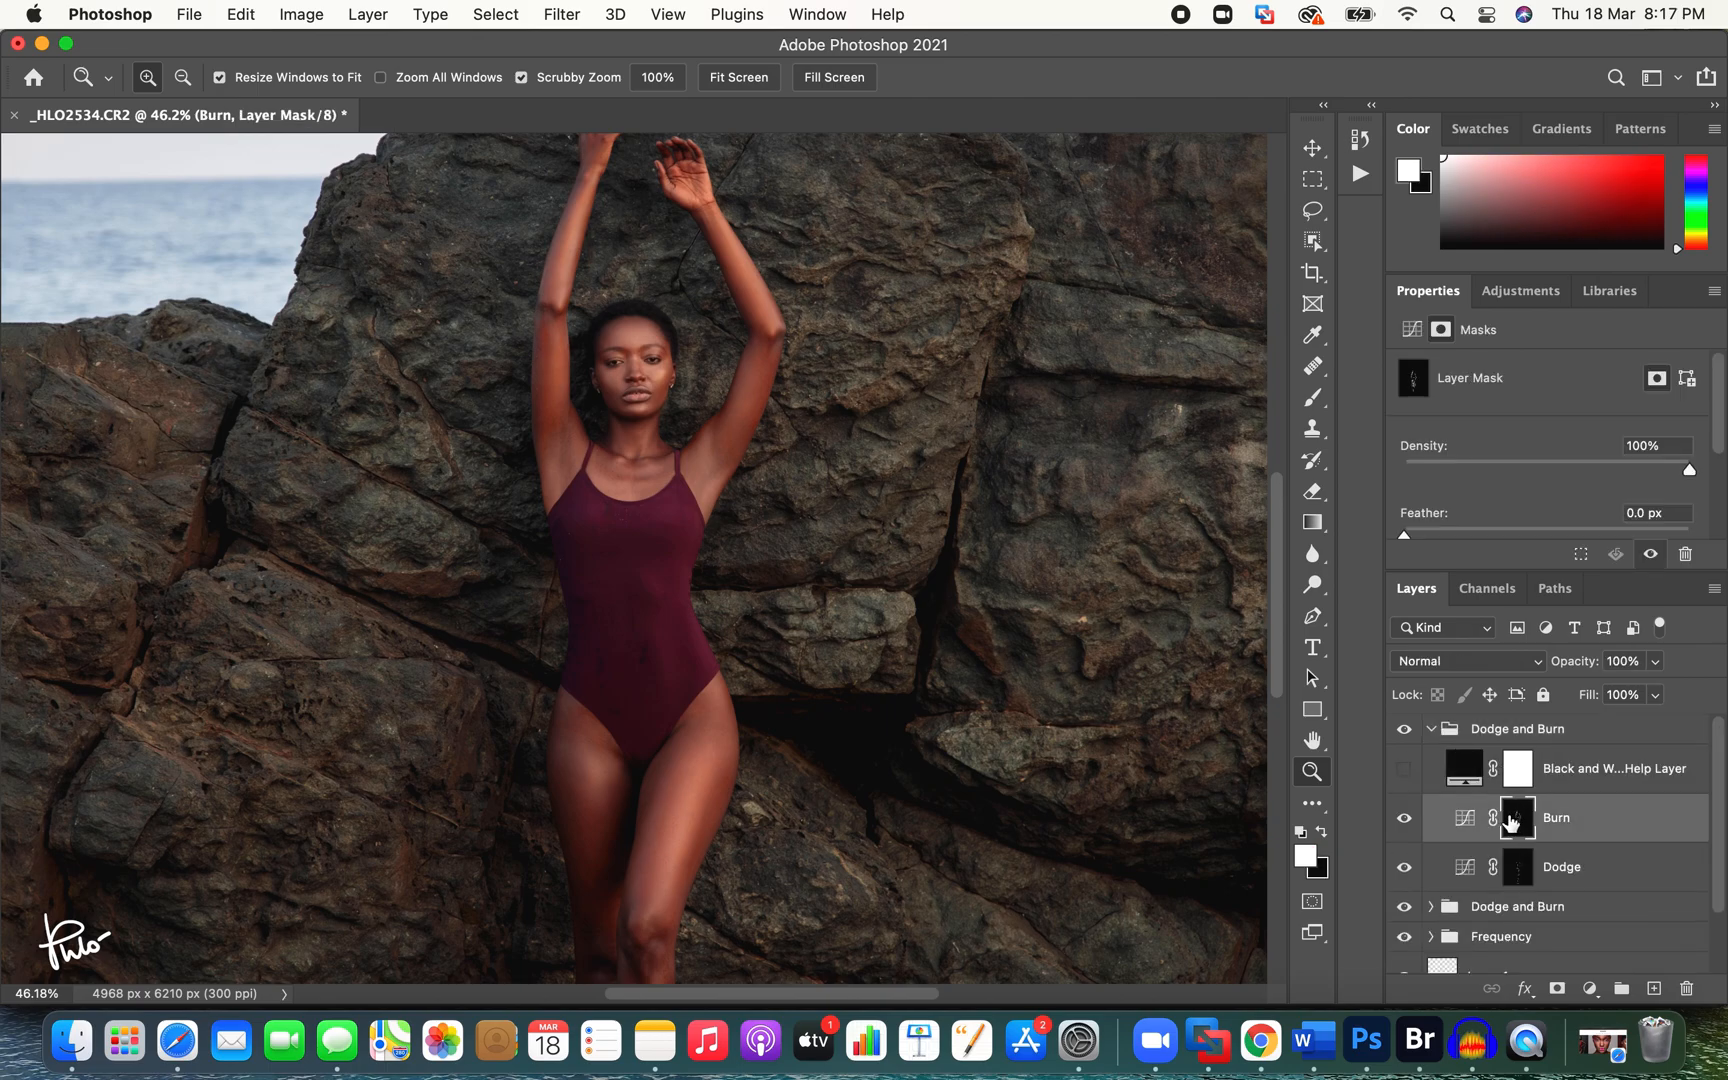
pyautogui.press('b')
pyautogui.press('x')
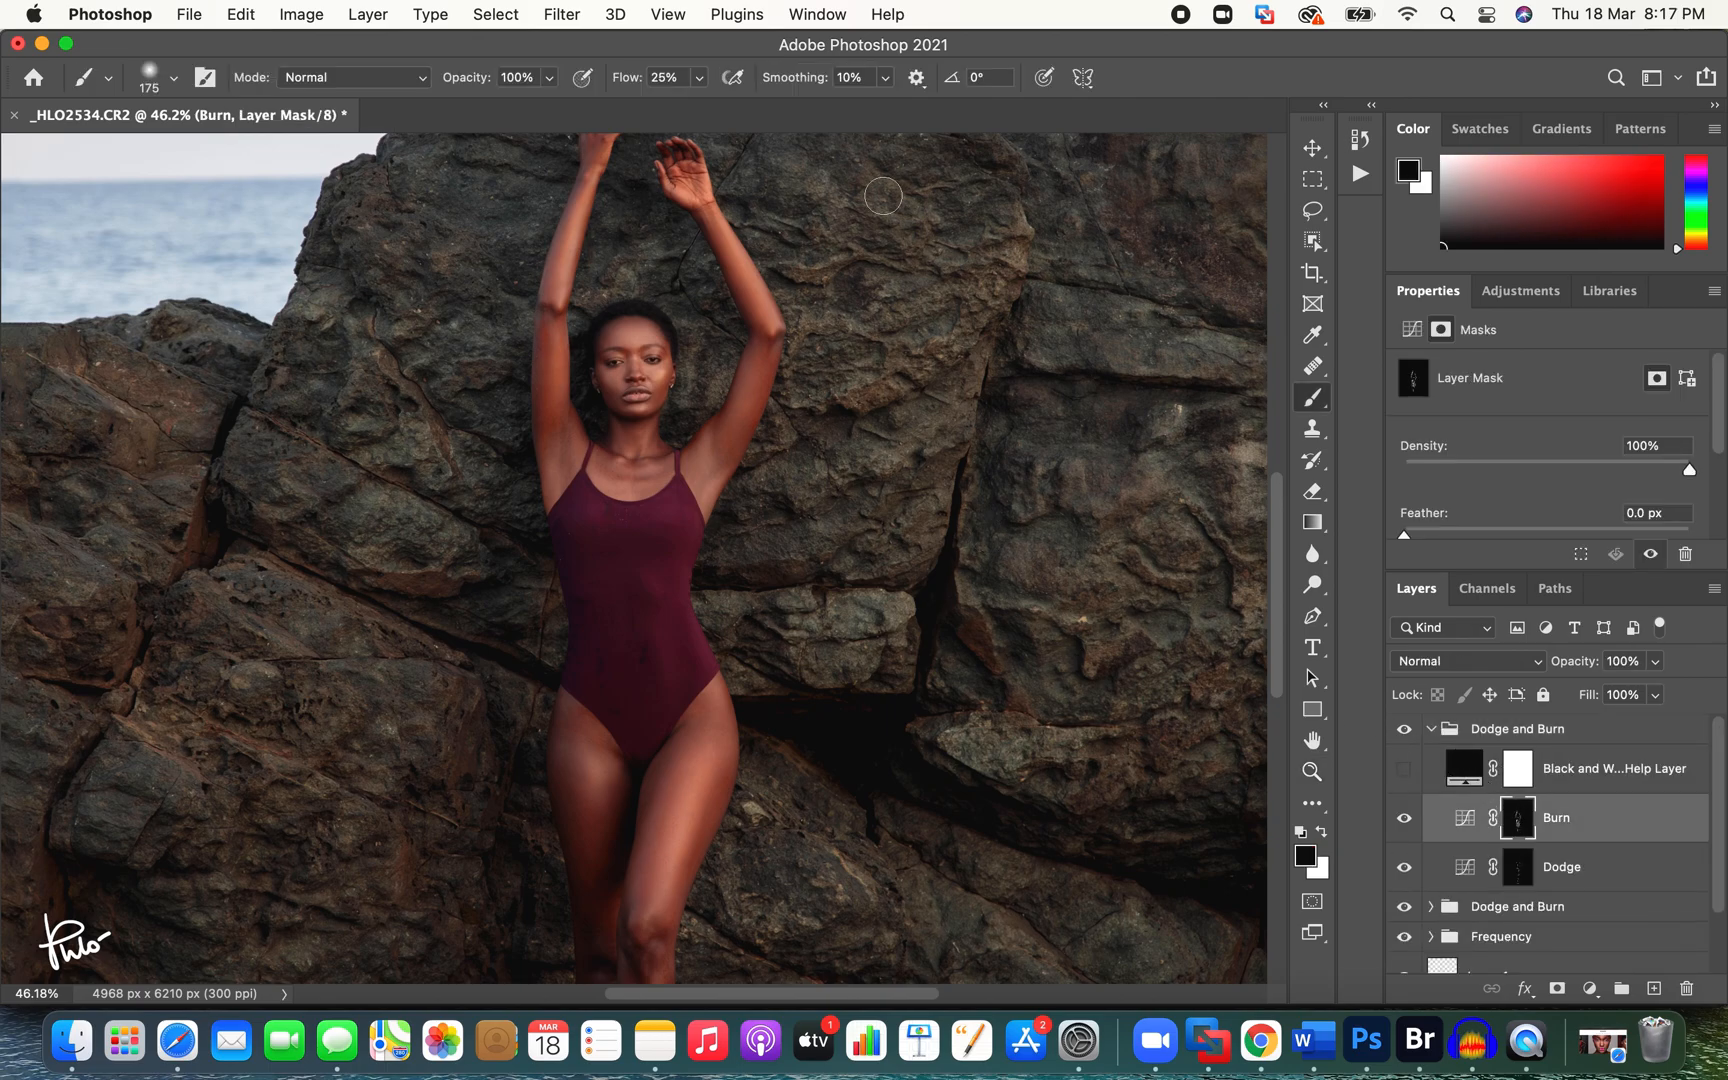
pyautogui.moveTo(628, 78); pyautogui.dragTo(748, 82)
pyautogui.click(1517, 867)
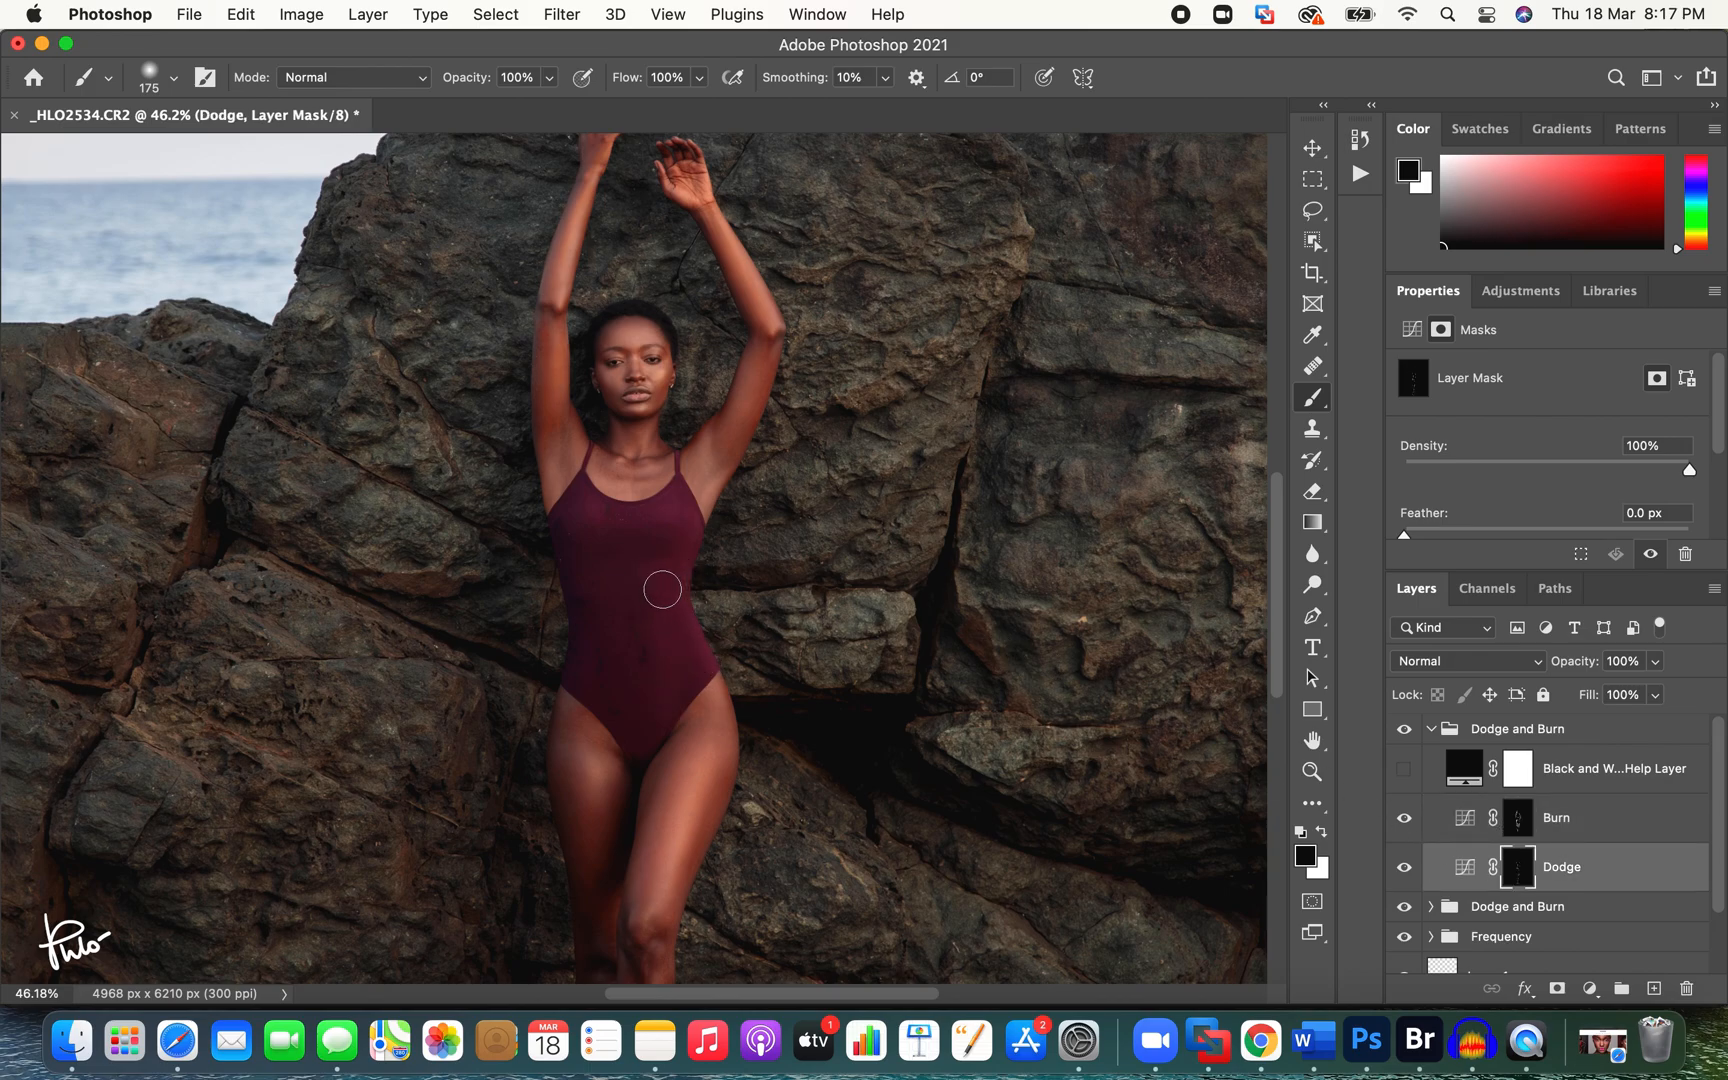
# Step: Collapse the upper Dodge and Burn group and check its effect on the full image
pyautogui.press('z')
pyautogui.moveTo(750, 698)
pyautogui.mouseDown()
pyautogui.moveTo(682, 723)
pyautogui.moveTo(700, 708)
pyautogui.mouseUp()
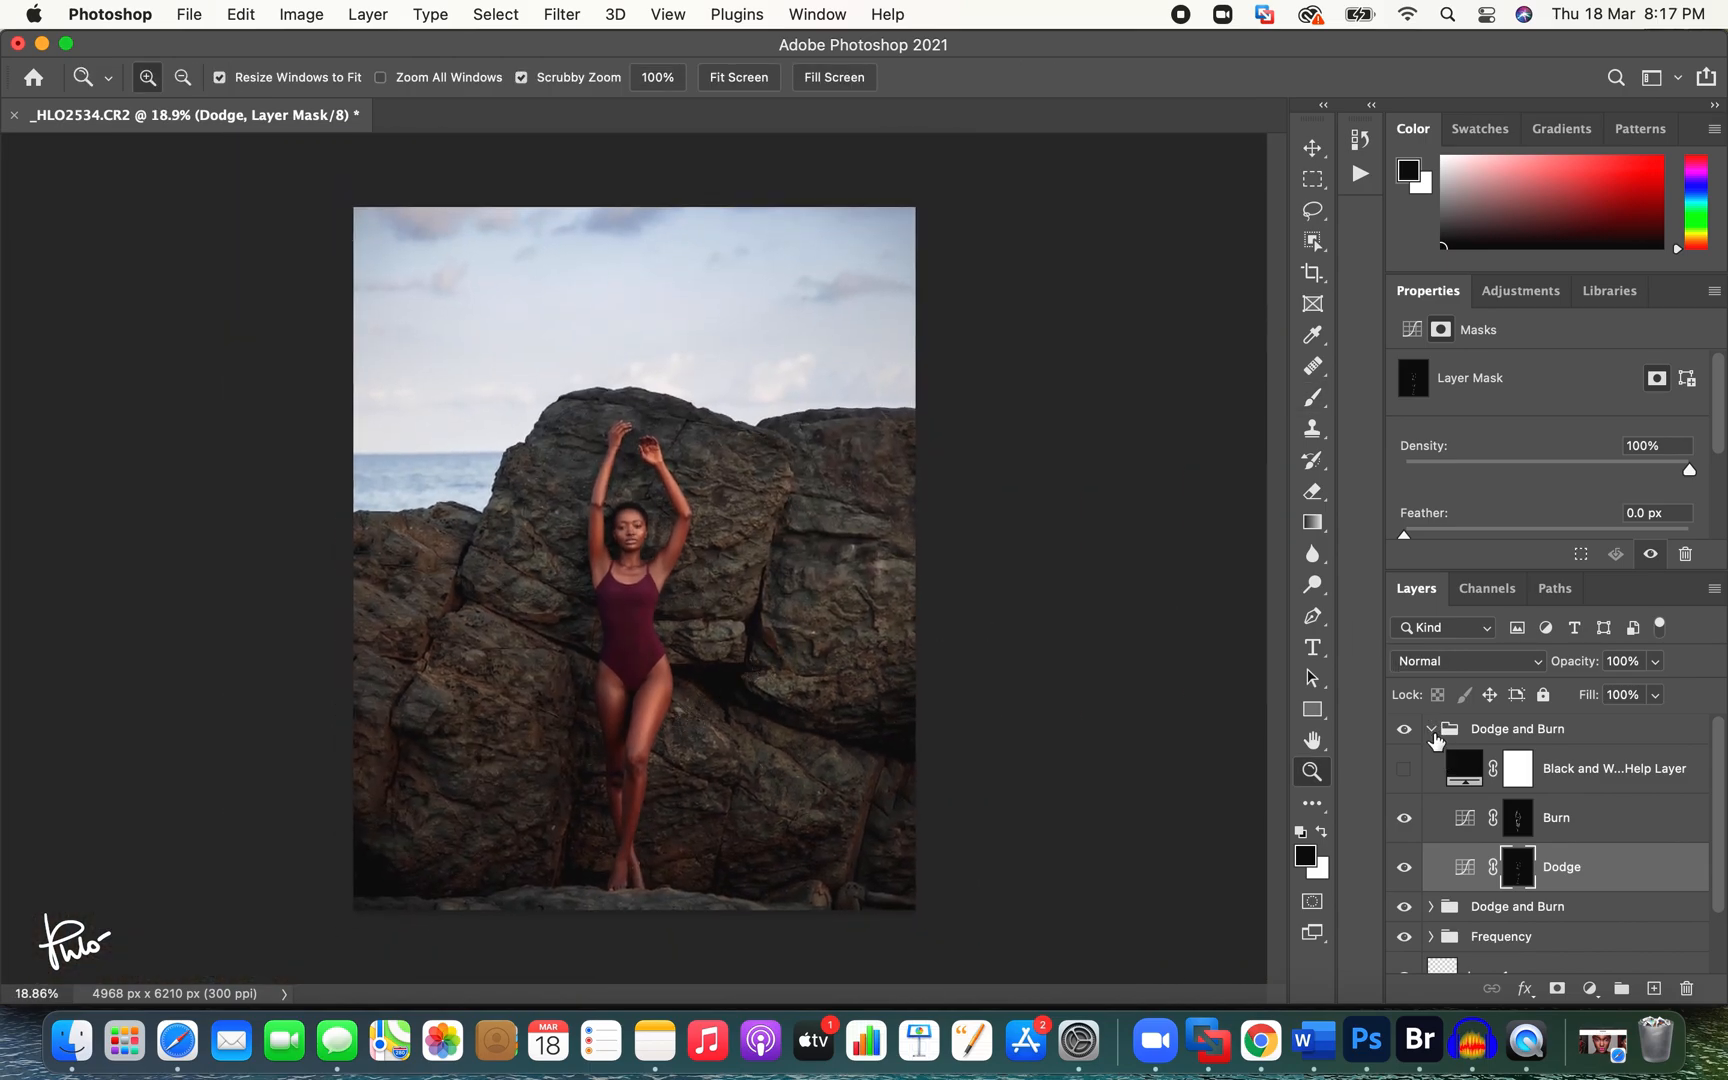
pyautogui.click(1432, 736)
pyautogui.click(1406, 733)
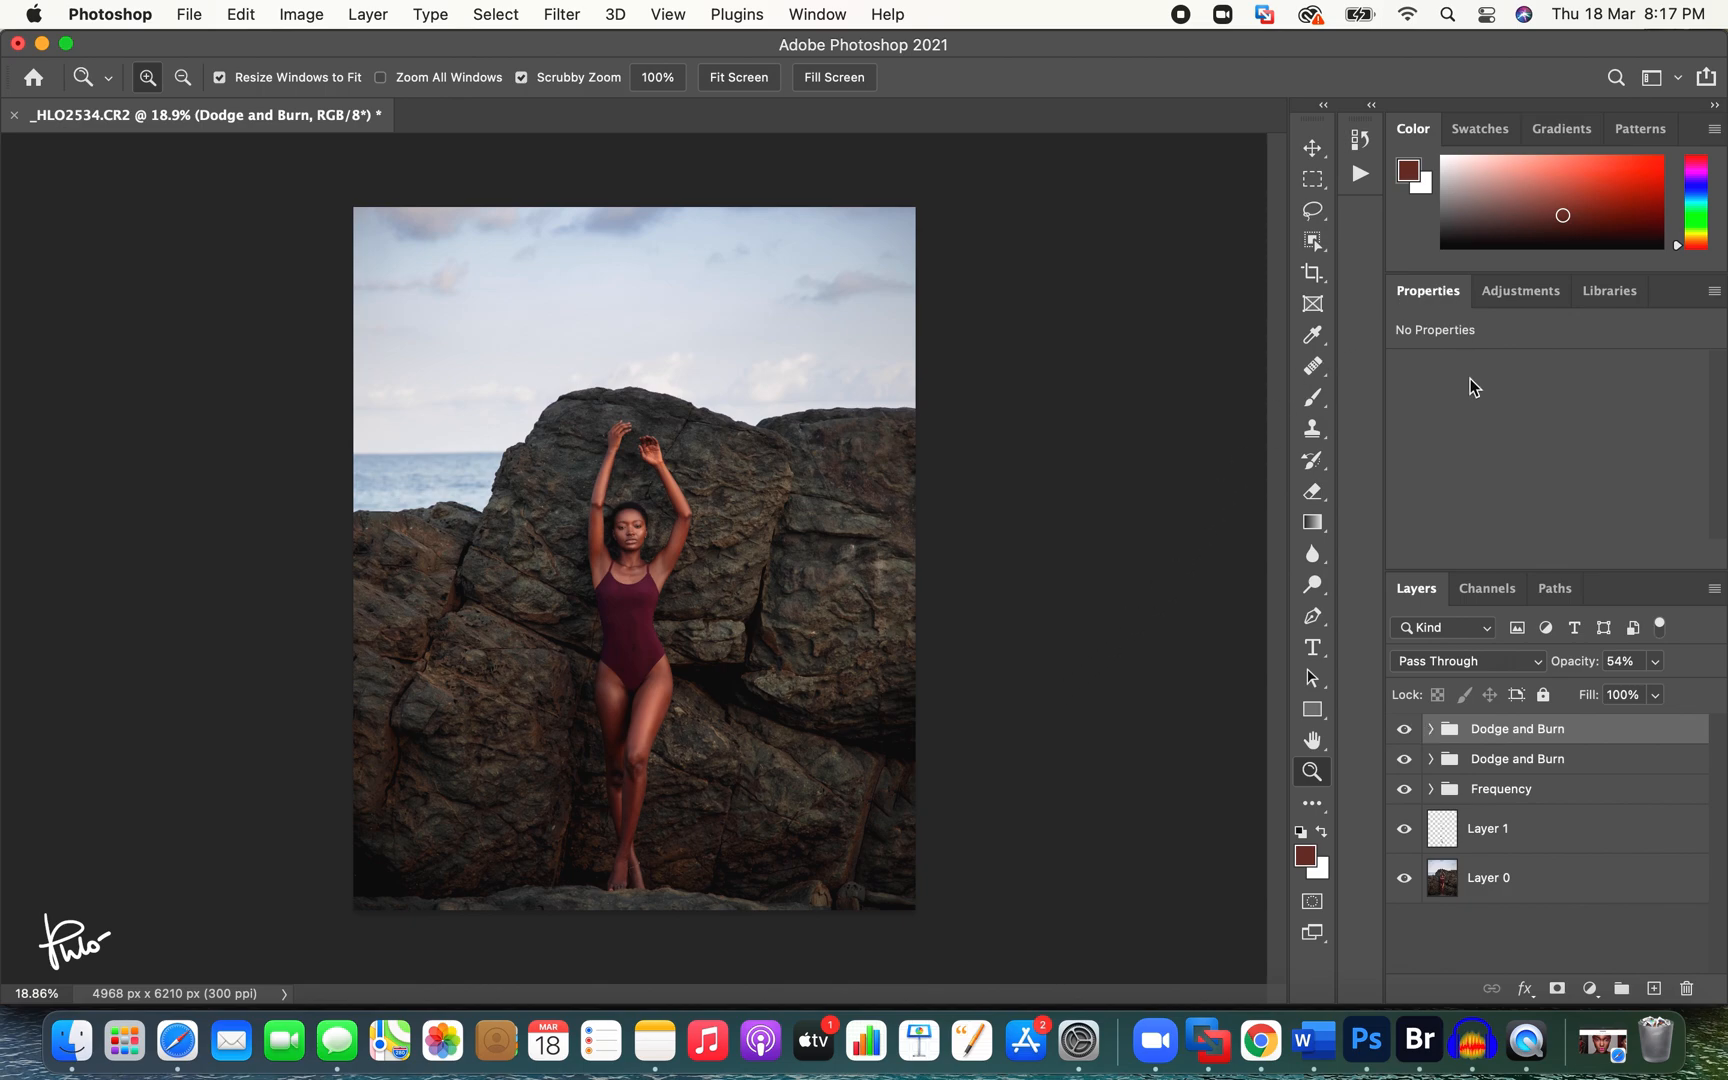
# Step: Add a Curves adjustment layer above all groups and dock its properties in a separate, larger column
pyautogui.click(1520, 290)
pyautogui.click(1513, 347)
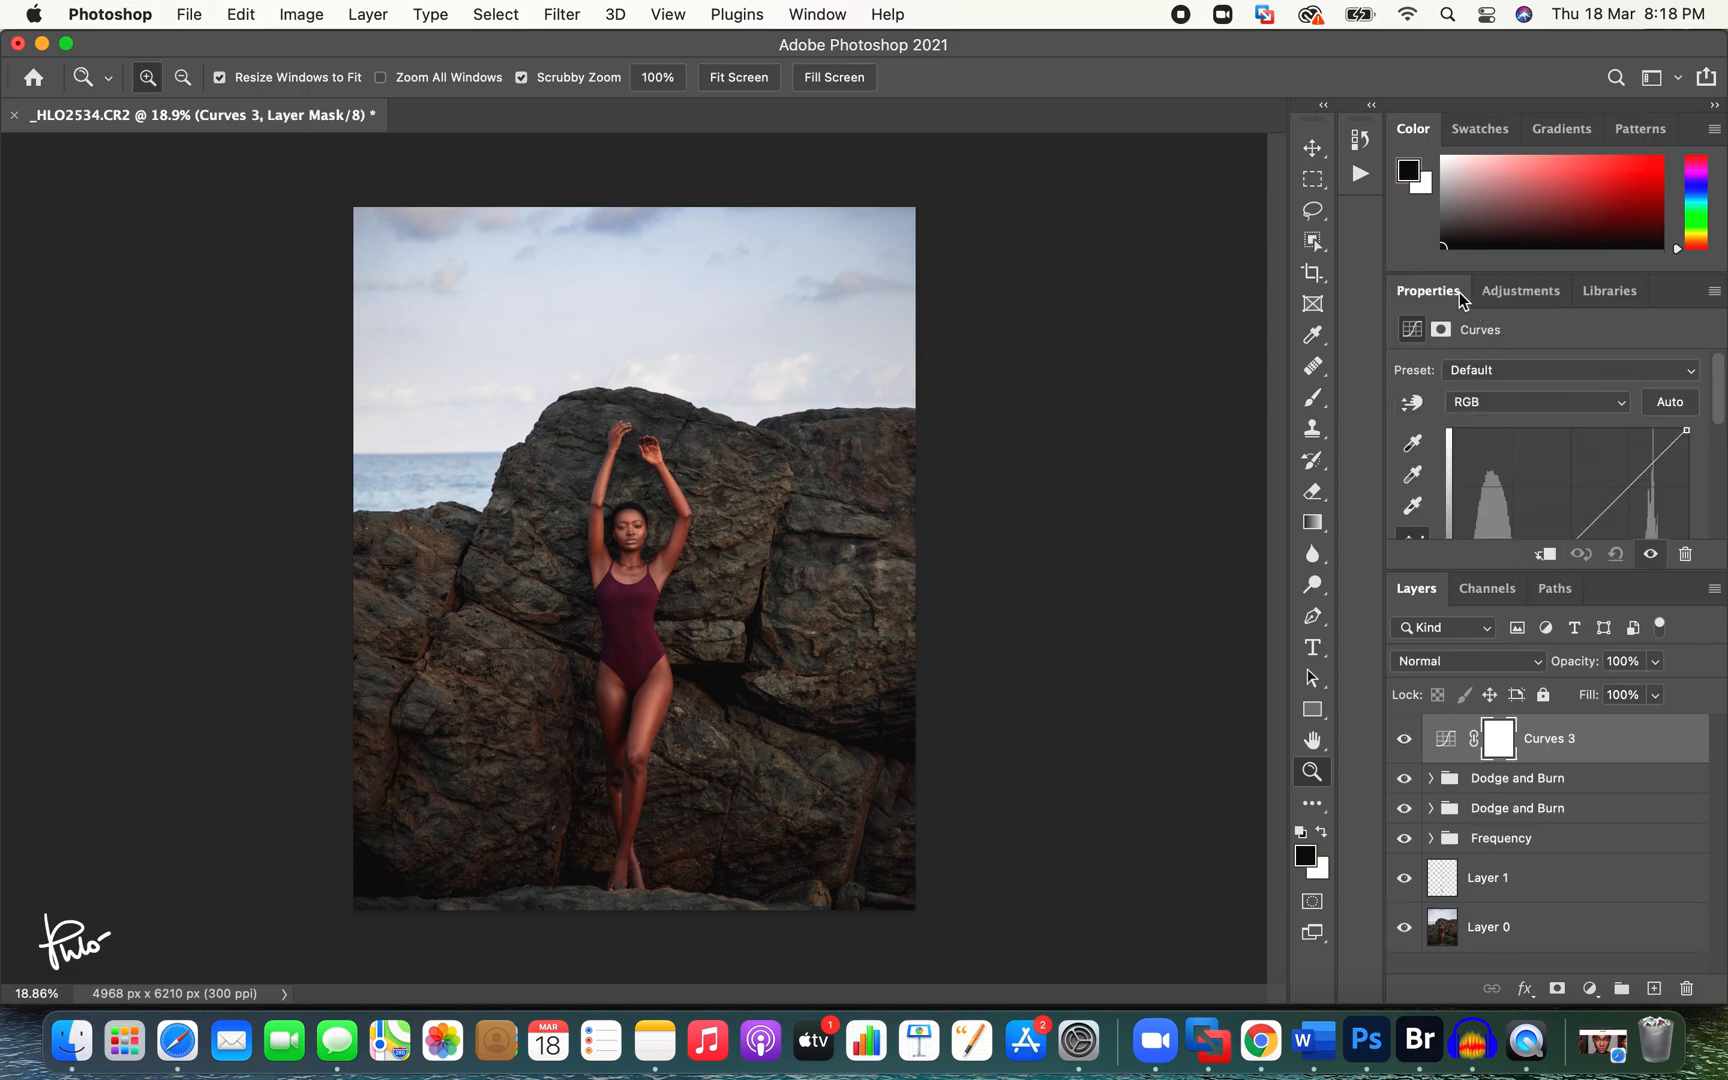
pyautogui.moveTo(1425, 290); pyautogui.dragTo(1278, 158)
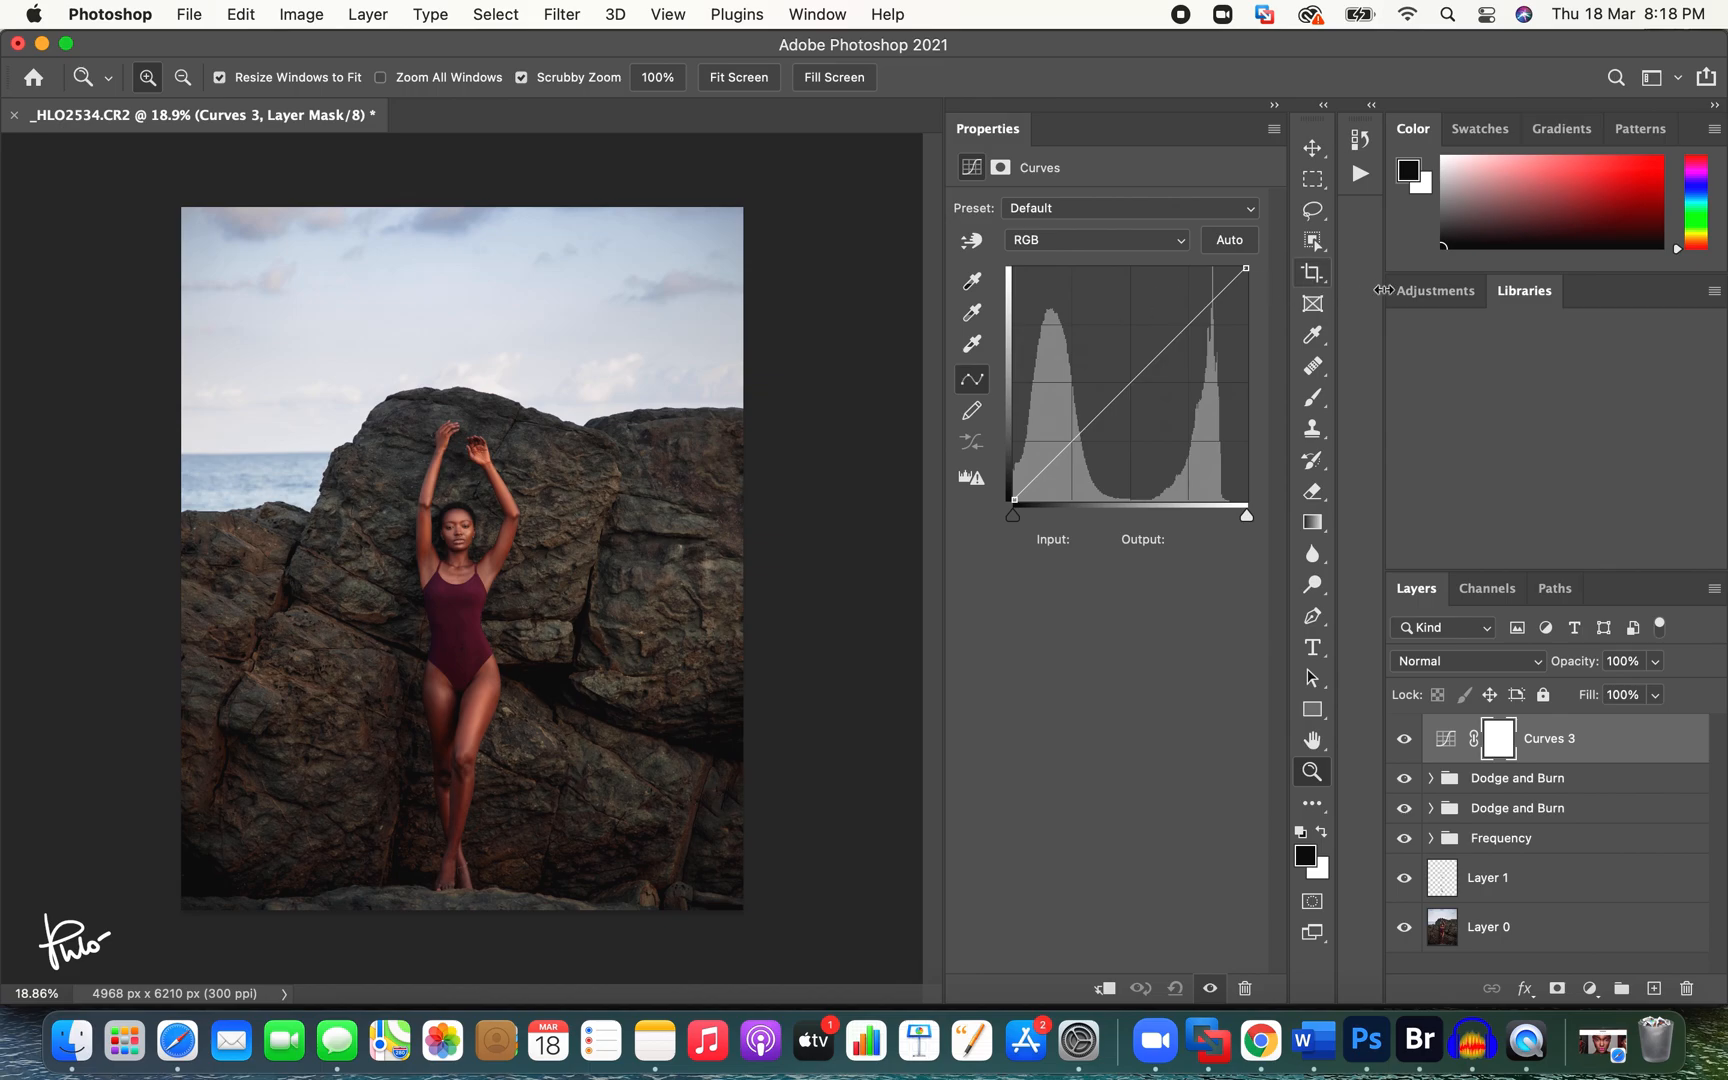
pyautogui.click(1433, 290)
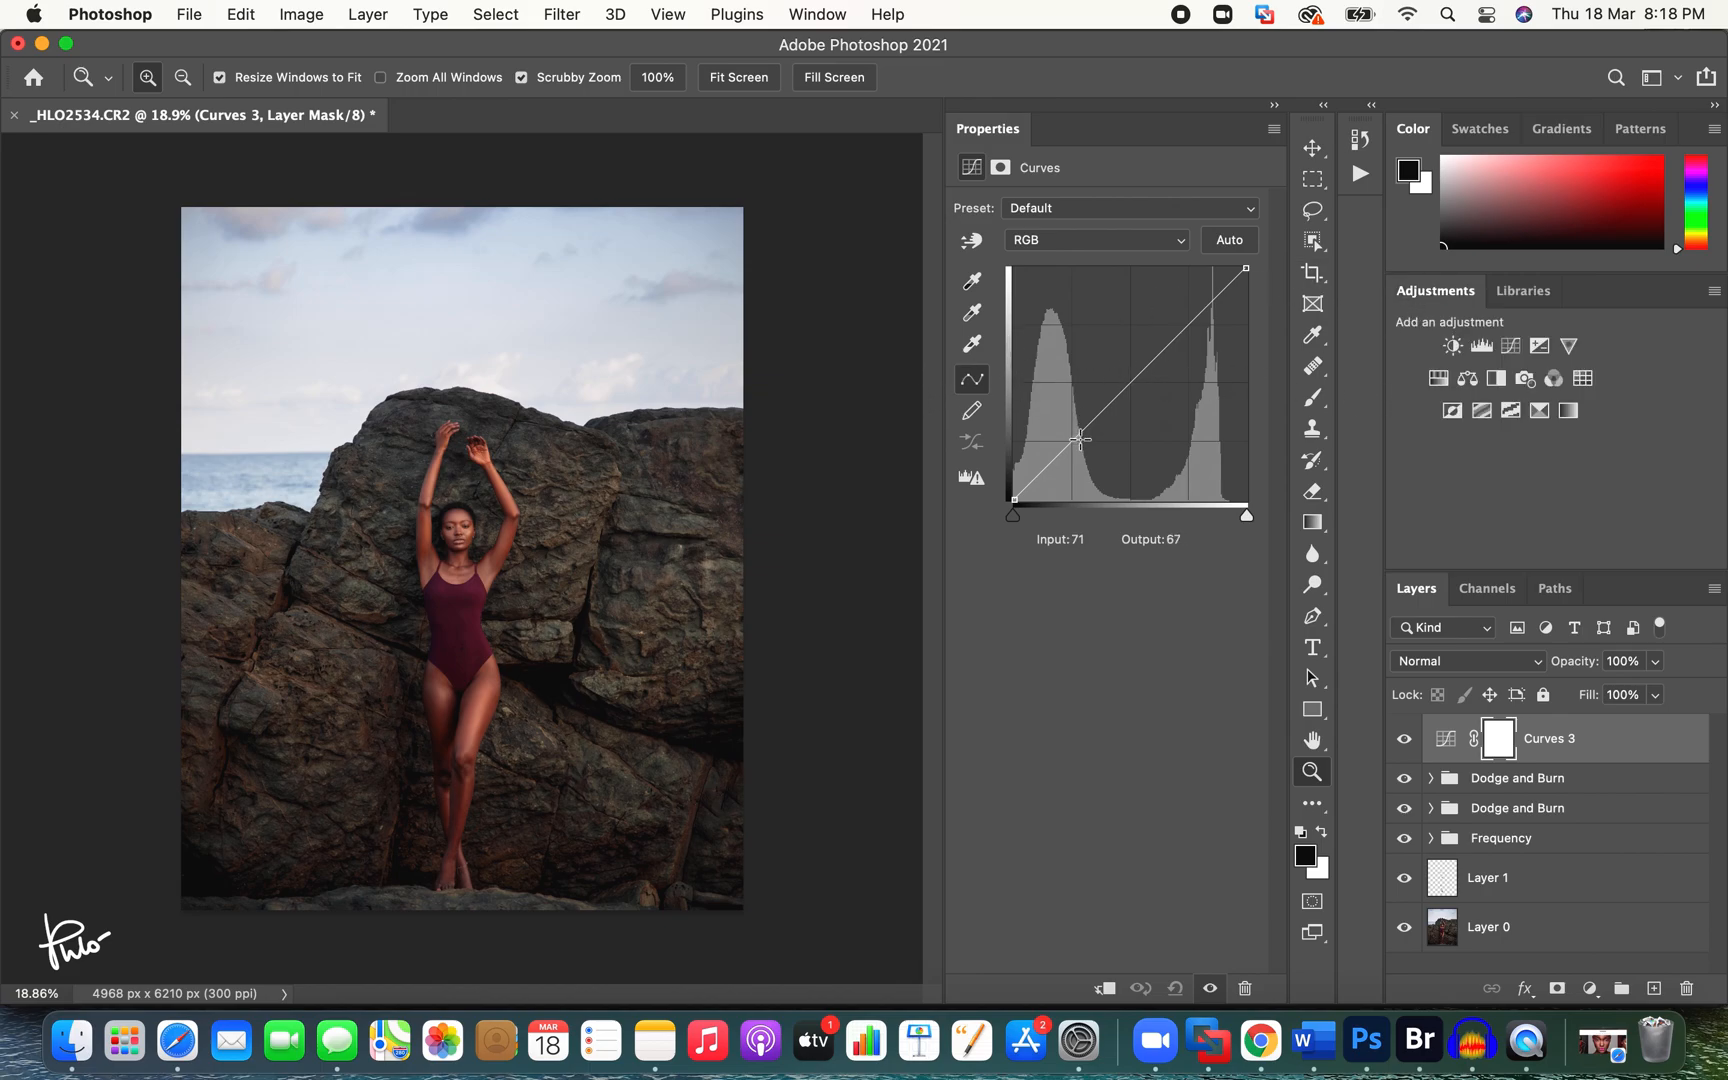
# Step: Set the curve's white point to input 238, add a shadow point and a highlight point at input 173, output 180, and compare the effect
pyautogui.moveTo(1245, 514); pyautogui.dragTo(1233, 514)
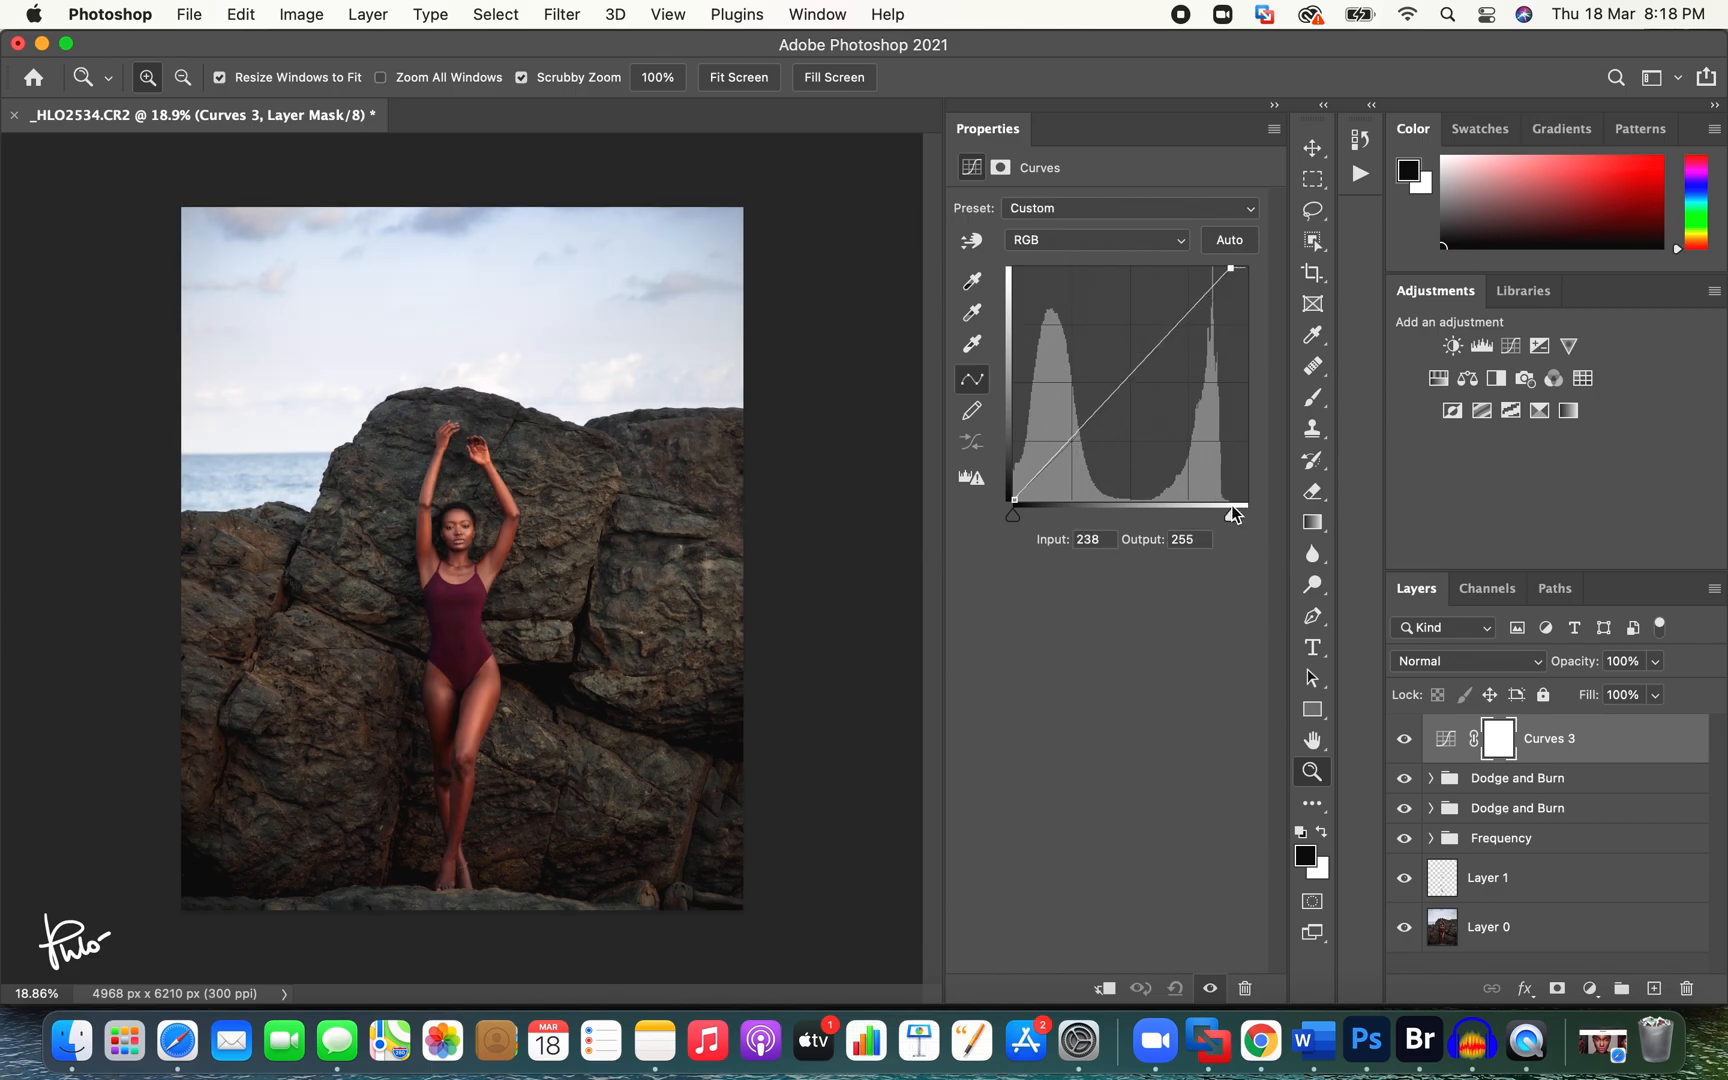
pyautogui.click(1059, 460)
pyautogui.click(1170, 336)
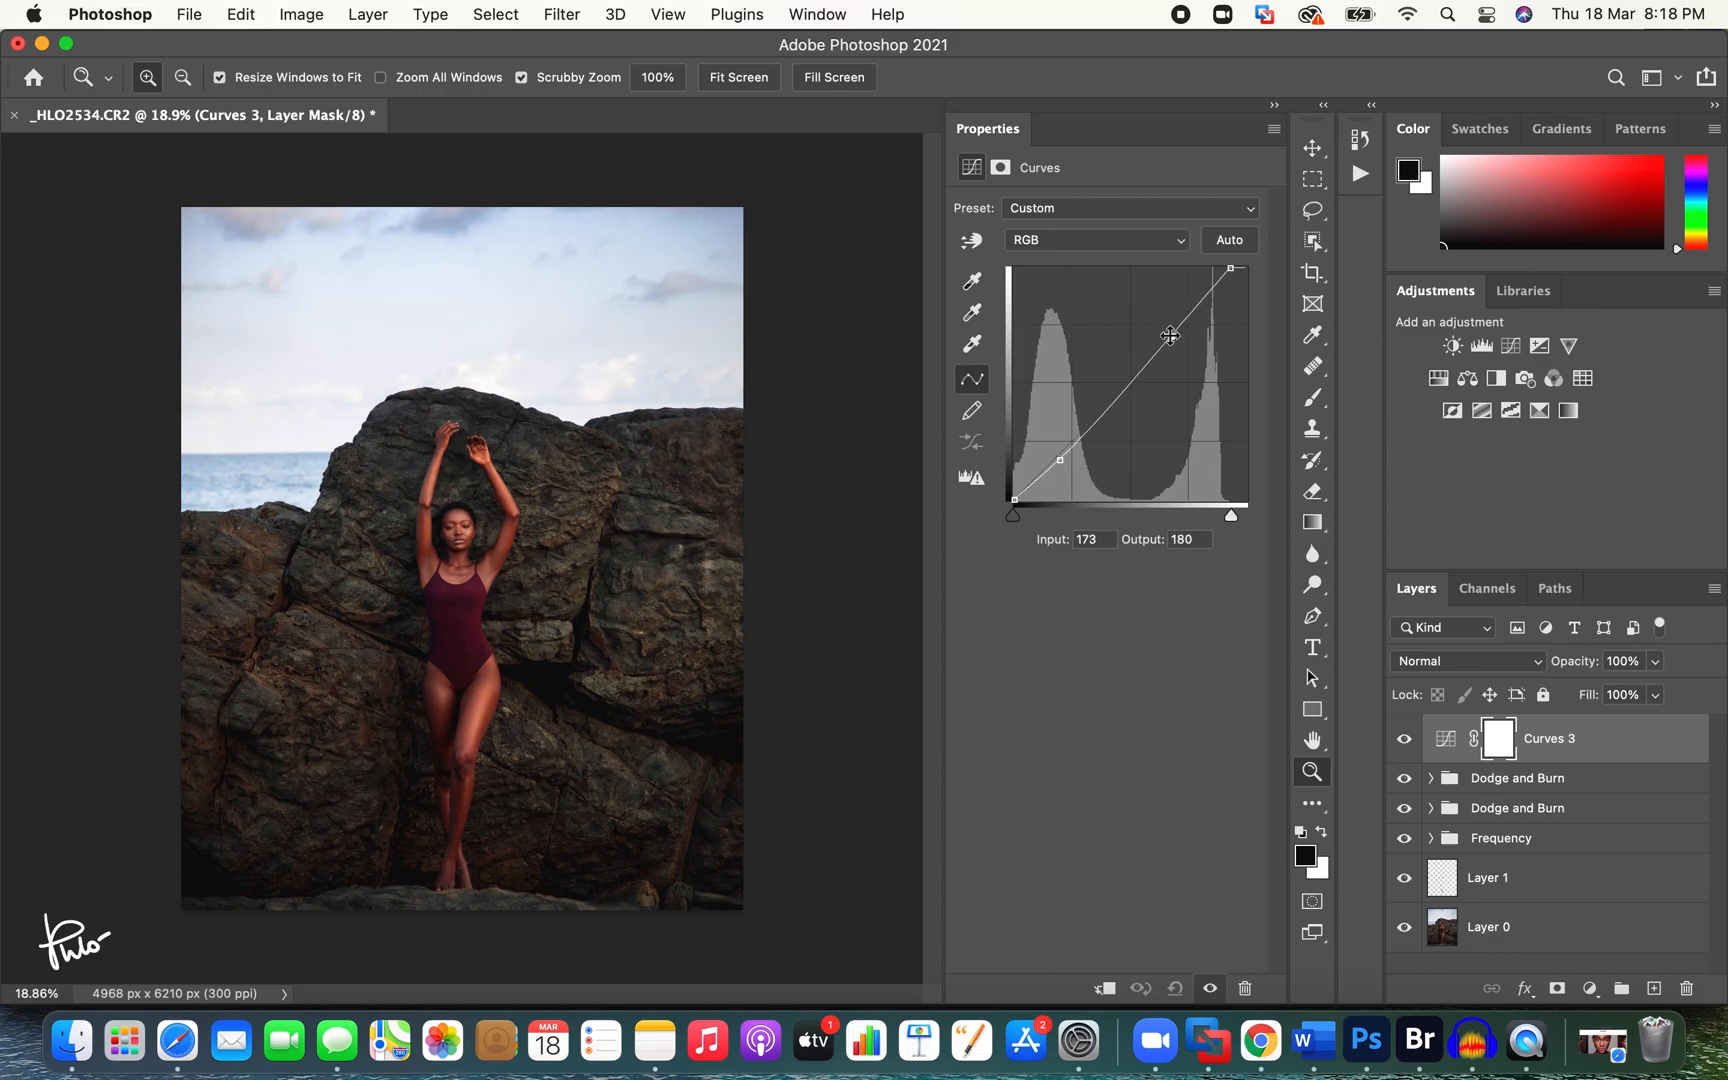
pyautogui.click(1405, 740)
pyautogui.click(1405, 740)
# Step: Add a second Curves layer with lowered shadows and a highlight point at input 192, output 182, and invert its mask to black
pyautogui.click(1511, 346)
pyautogui.moveTo(1061, 455); pyautogui.dragTo(1060, 464)
pyautogui.moveTo(1188, 330); pyautogui.dragTo(1189, 334)
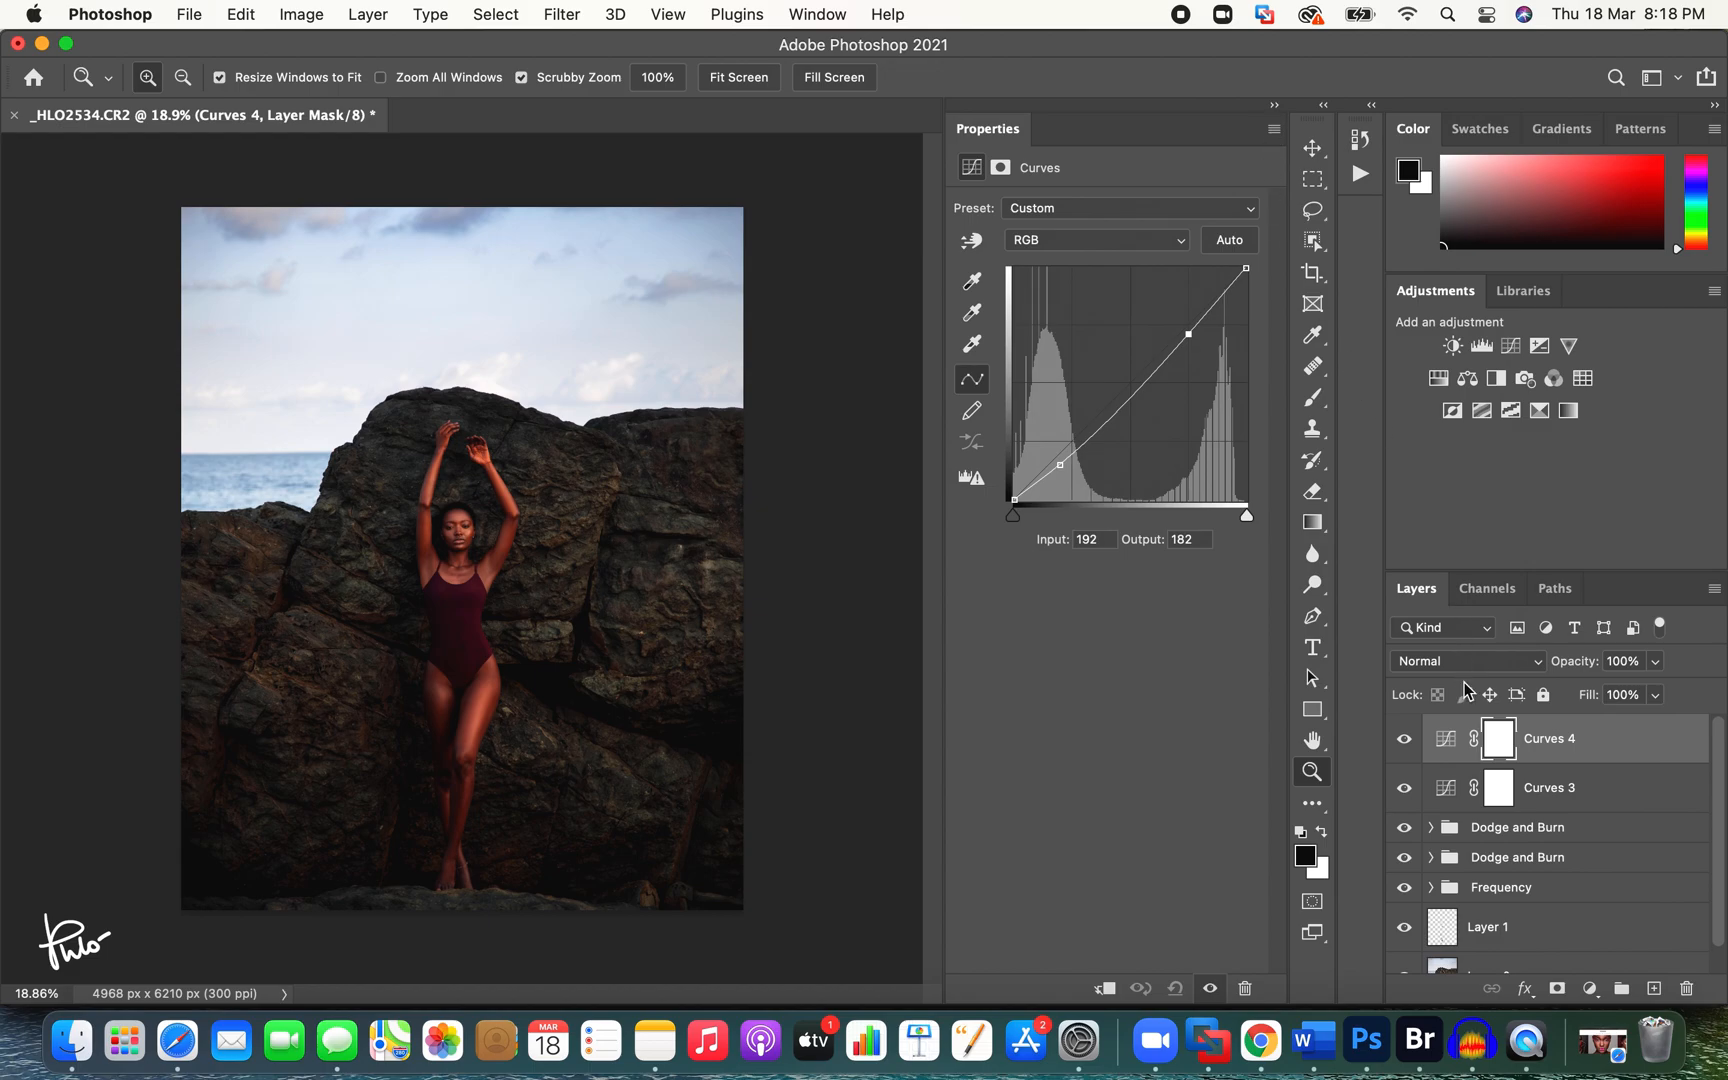
pyautogui.click(1492, 740)
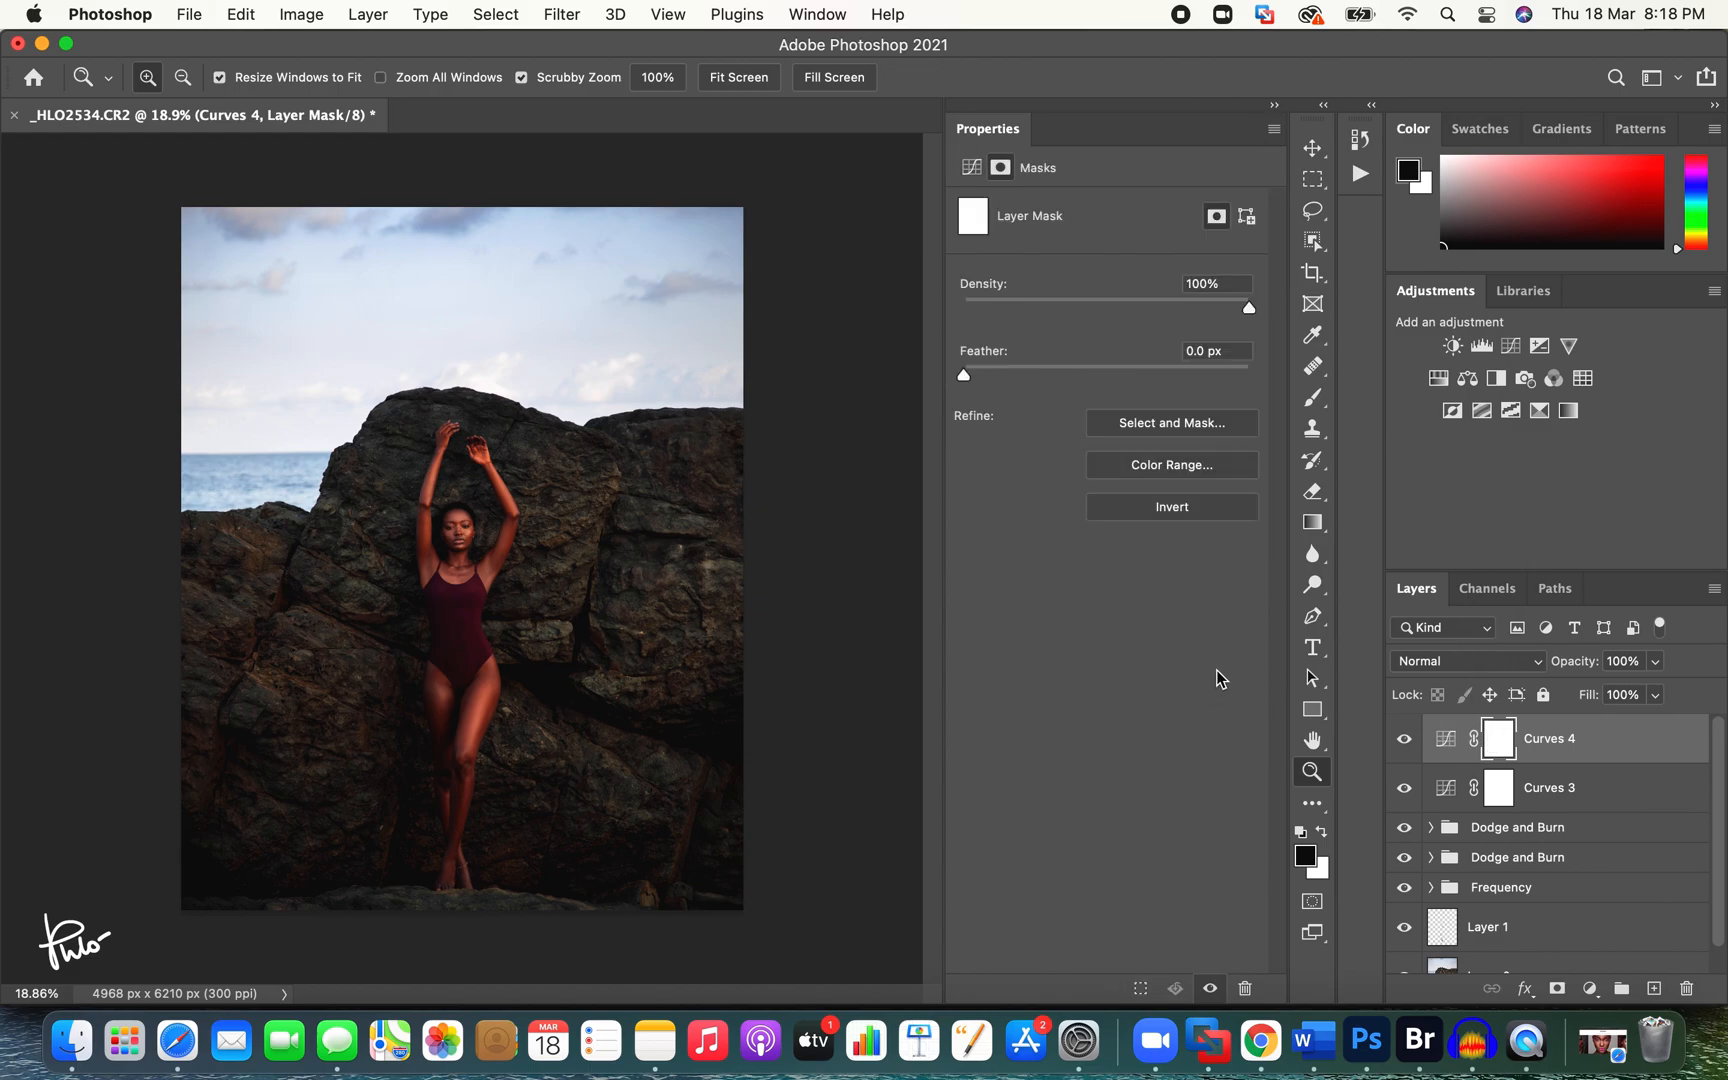
pyautogui.press('super+i')
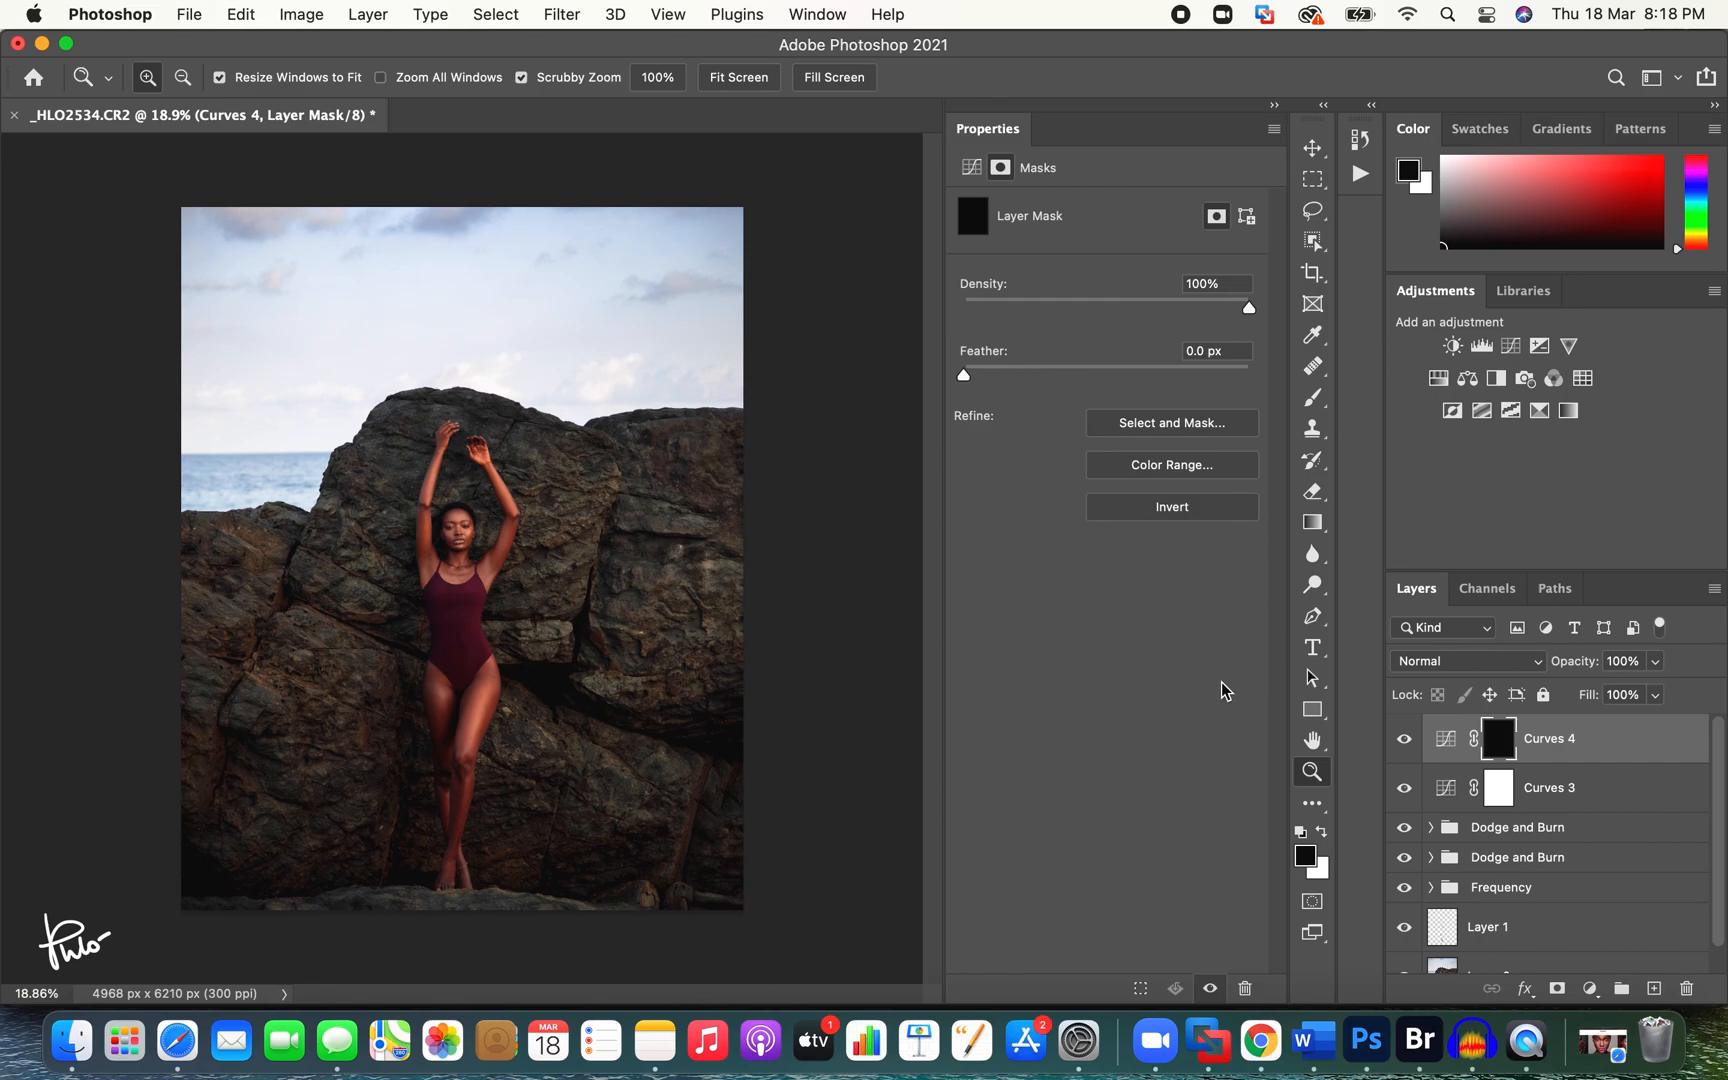
# Step: Paint white on the second Curves layer's mask over the sky and rocks around the model, with a 1382 px brush at 100% flow
pyautogui.press('b')
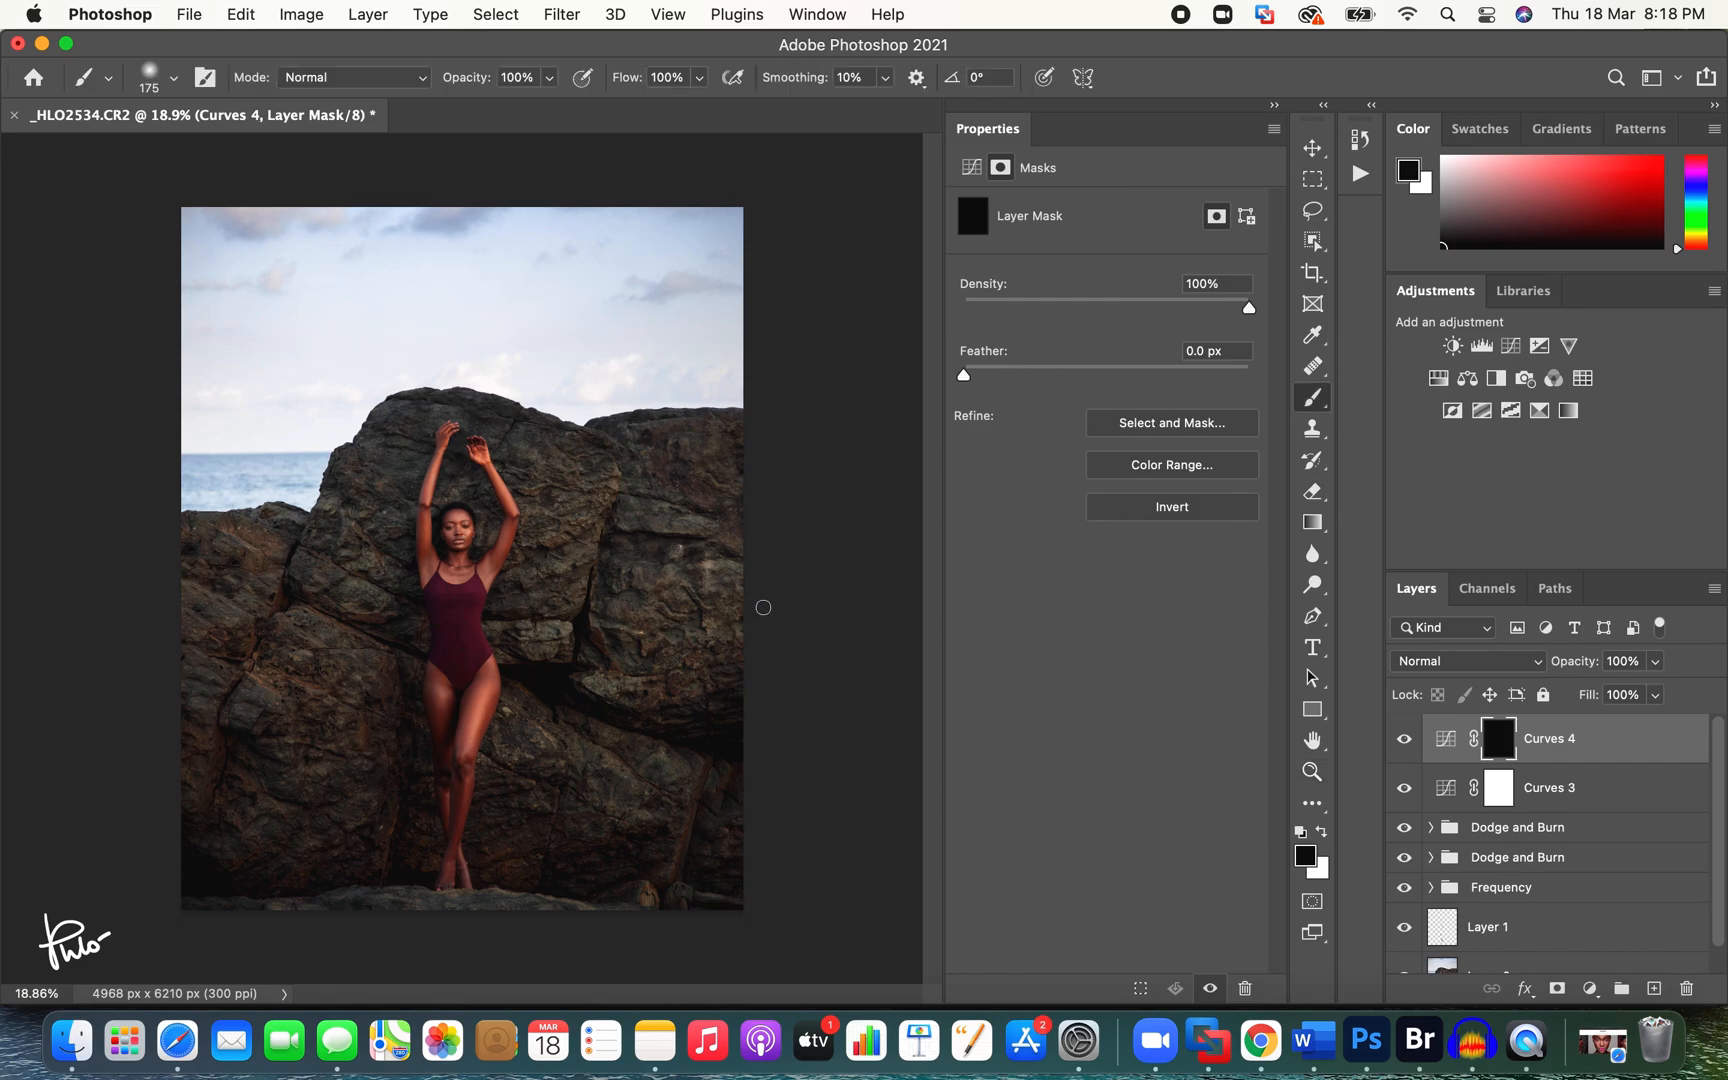
pyautogui.keyDown('ctrl'); pyautogui.keyDown('alt'); pyautogui.moveTo(658, 576); pyautogui.dragTo(818, 567); pyautogui.keyUp('alt'); pyautogui.keyUp('ctrl')
pyautogui.keyDown('ctrl'); pyautogui.keyDown('alt'); pyautogui.moveTo(559, 473); pyautogui.dragTo(585, 499); pyautogui.keyUp('alt'); pyautogui.keyUp('ctrl')
pyautogui.press('x')
pyautogui.press('[')
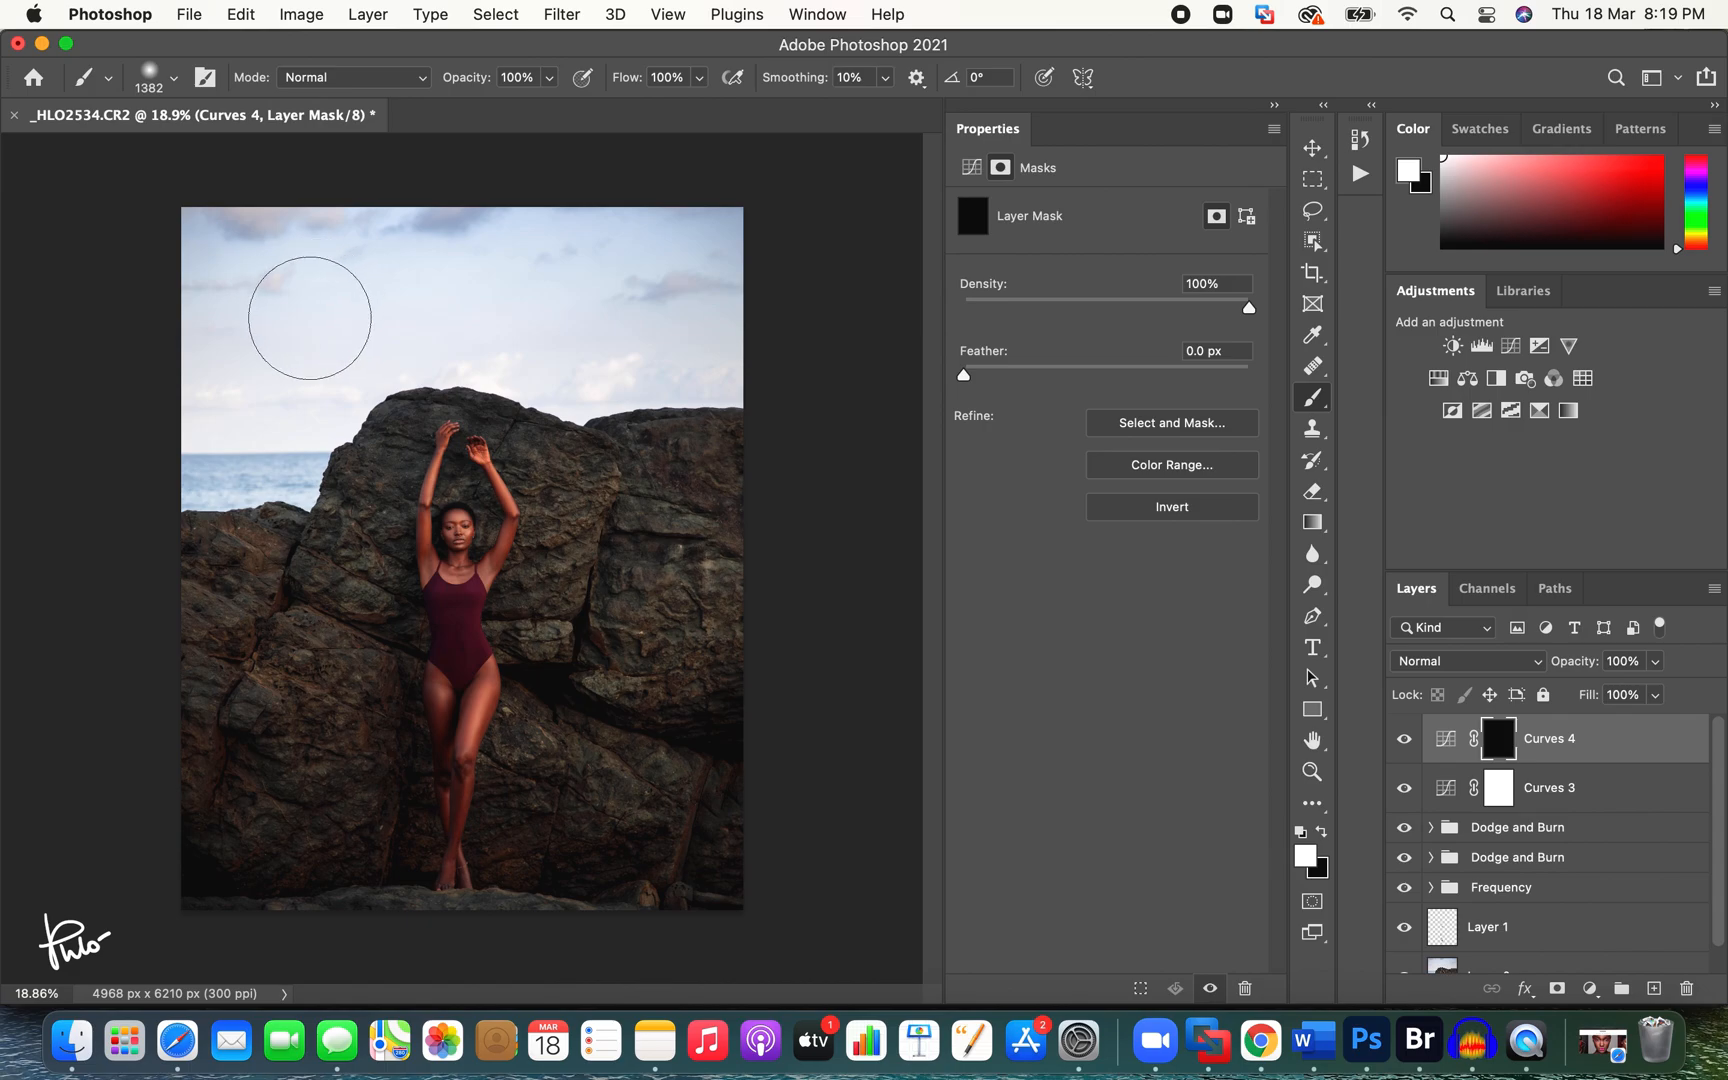
pyautogui.moveTo(309, 311)
pyautogui.mouseDown()
pyautogui.moveTo(264, 319)
pyautogui.moveTo(215, 295)
pyautogui.moveTo(234, 236)
pyautogui.moveTo(189, 454)
pyautogui.moveTo(257, 242)
pyautogui.moveTo(296, 220)
pyautogui.moveTo(221, 640)
pyautogui.moveTo(233, 541)
pyautogui.moveTo(214, 626)
pyautogui.moveTo(304, 985)
pyautogui.moveTo(304, 881)
pyautogui.moveTo(234, 753)
pyautogui.moveTo(228, 873)
pyautogui.mouseUp()
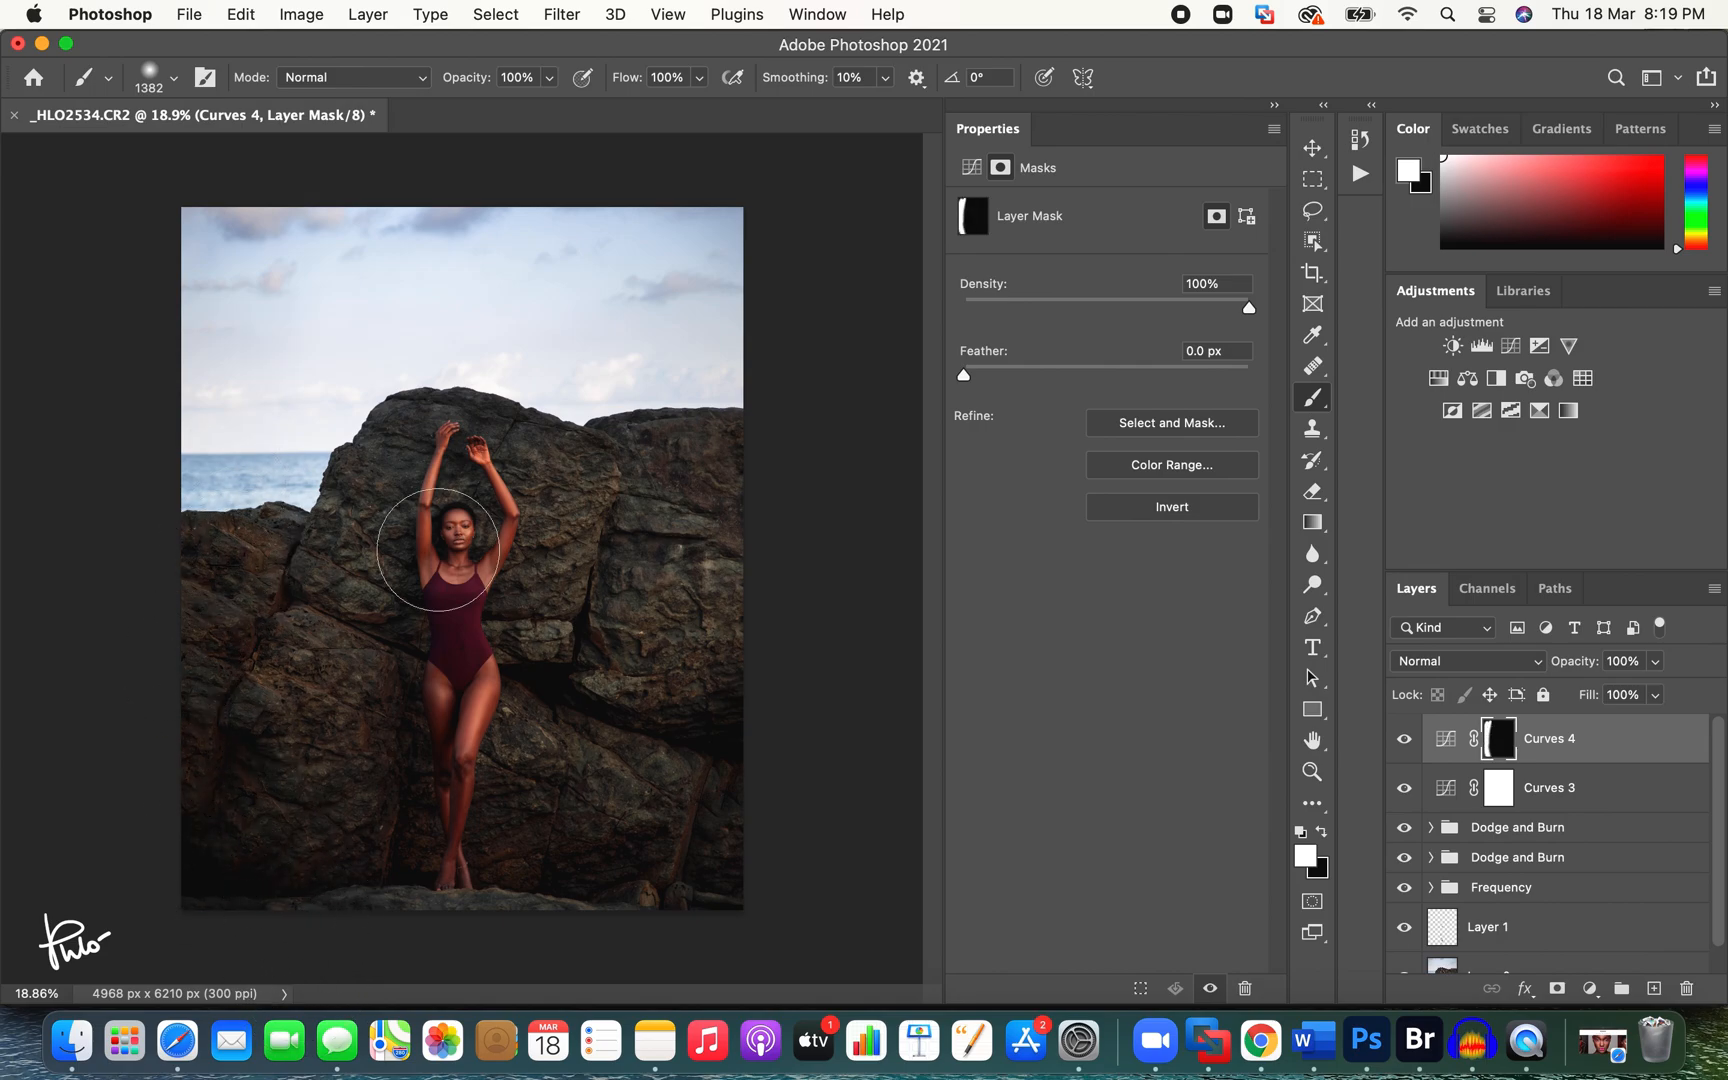
pyautogui.moveTo(663, 270)
pyautogui.mouseDown()
pyautogui.moveTo(698, 502)
pyautogui.moveTo(684, 286)
pyautogui.moveTo(666, 267)
pyautogui.moveTo(706, 499)
pyautogui.moveTo(667, 706)
pyautogui.moveTo(686, 427)
pyautogui.moveTo(684, 878)
pyautogui.moveTo(707, 754)
pyautogui.moveTo(560, 920)
pyautogui.moveTo(599, 890)
pyautogui.moveTo(372, 947)
pyautogui.moveTo(279, 937)
pyautogui.moveTo(548, 958)
pyautogui.moveTo(593, 926)
pyautogui.moveTo(355, 901)
pyautogui.moveTo(246, 603)
pyautogui.moveTo(357, 840)
pyautogui.mouseUp()
pyautogui.moveTo(362, 462); pyautogui.dragTo(324, 776)
pyautogui.moveTo(612, 503); pyautogui.dragTo(624, 686)
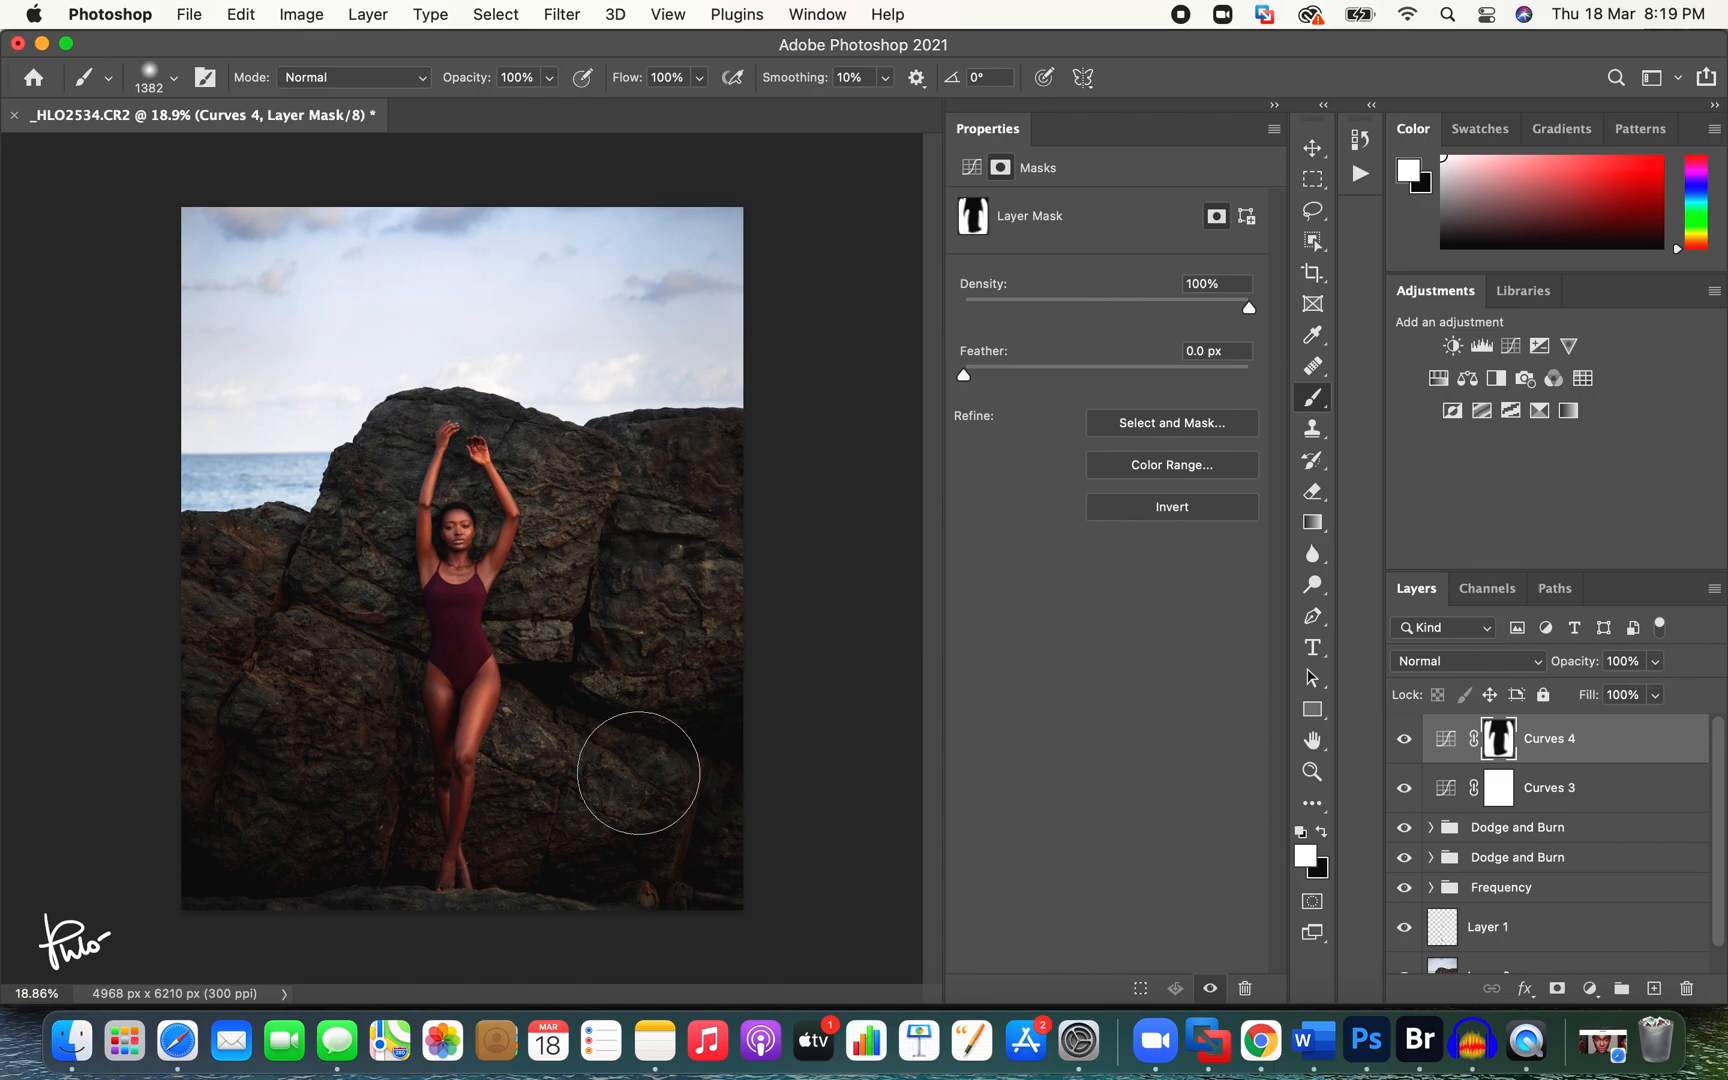
# Step: Compare the image with and without the darkening Curves layer masked around the model
pyautogui.click(1404, 740)
pyautogui.click(1405, 741)
pyautogui.click(1405, 741)
pyautogui.click(1404, 740)
# Step: Add a third Curves layer with a midtone point at input 116, output 139, and invert its mask to black
pyautogui.click(1511, 345)
pyautogui.moveTo(1129, 385); pyautogui.dragTo(1119, 373)
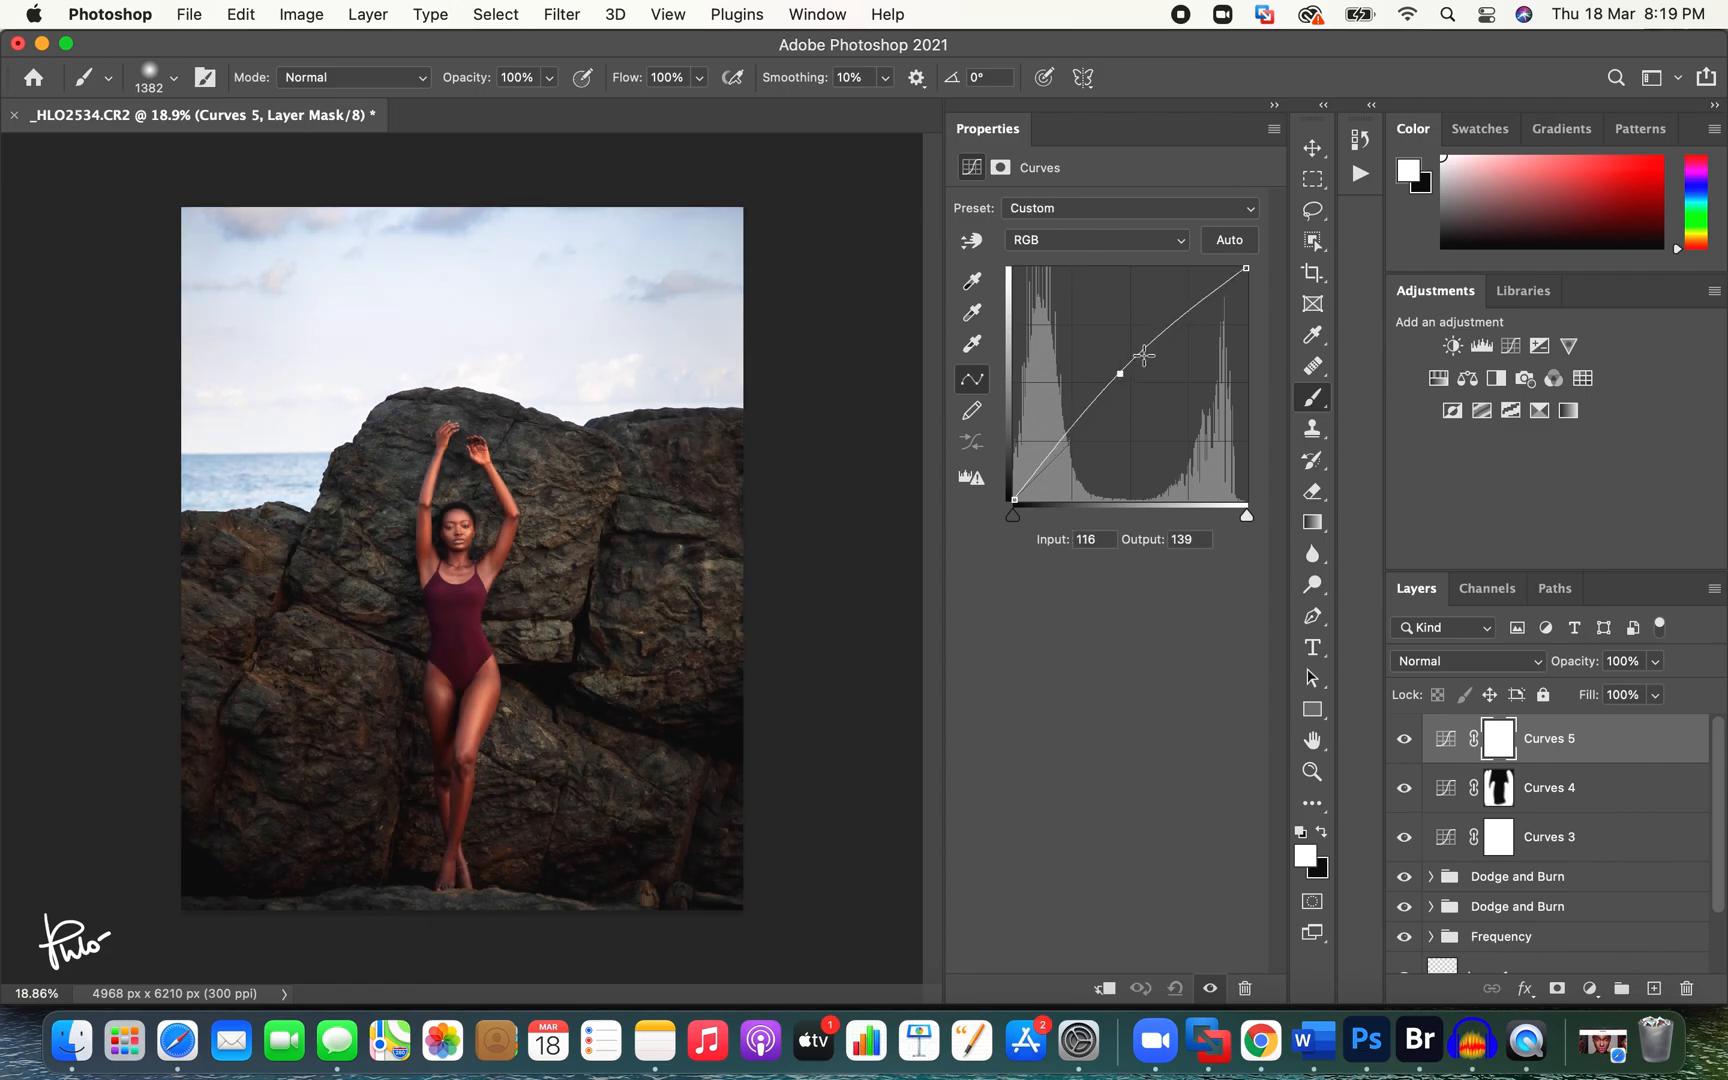
pyautogui.click(1274, 133)
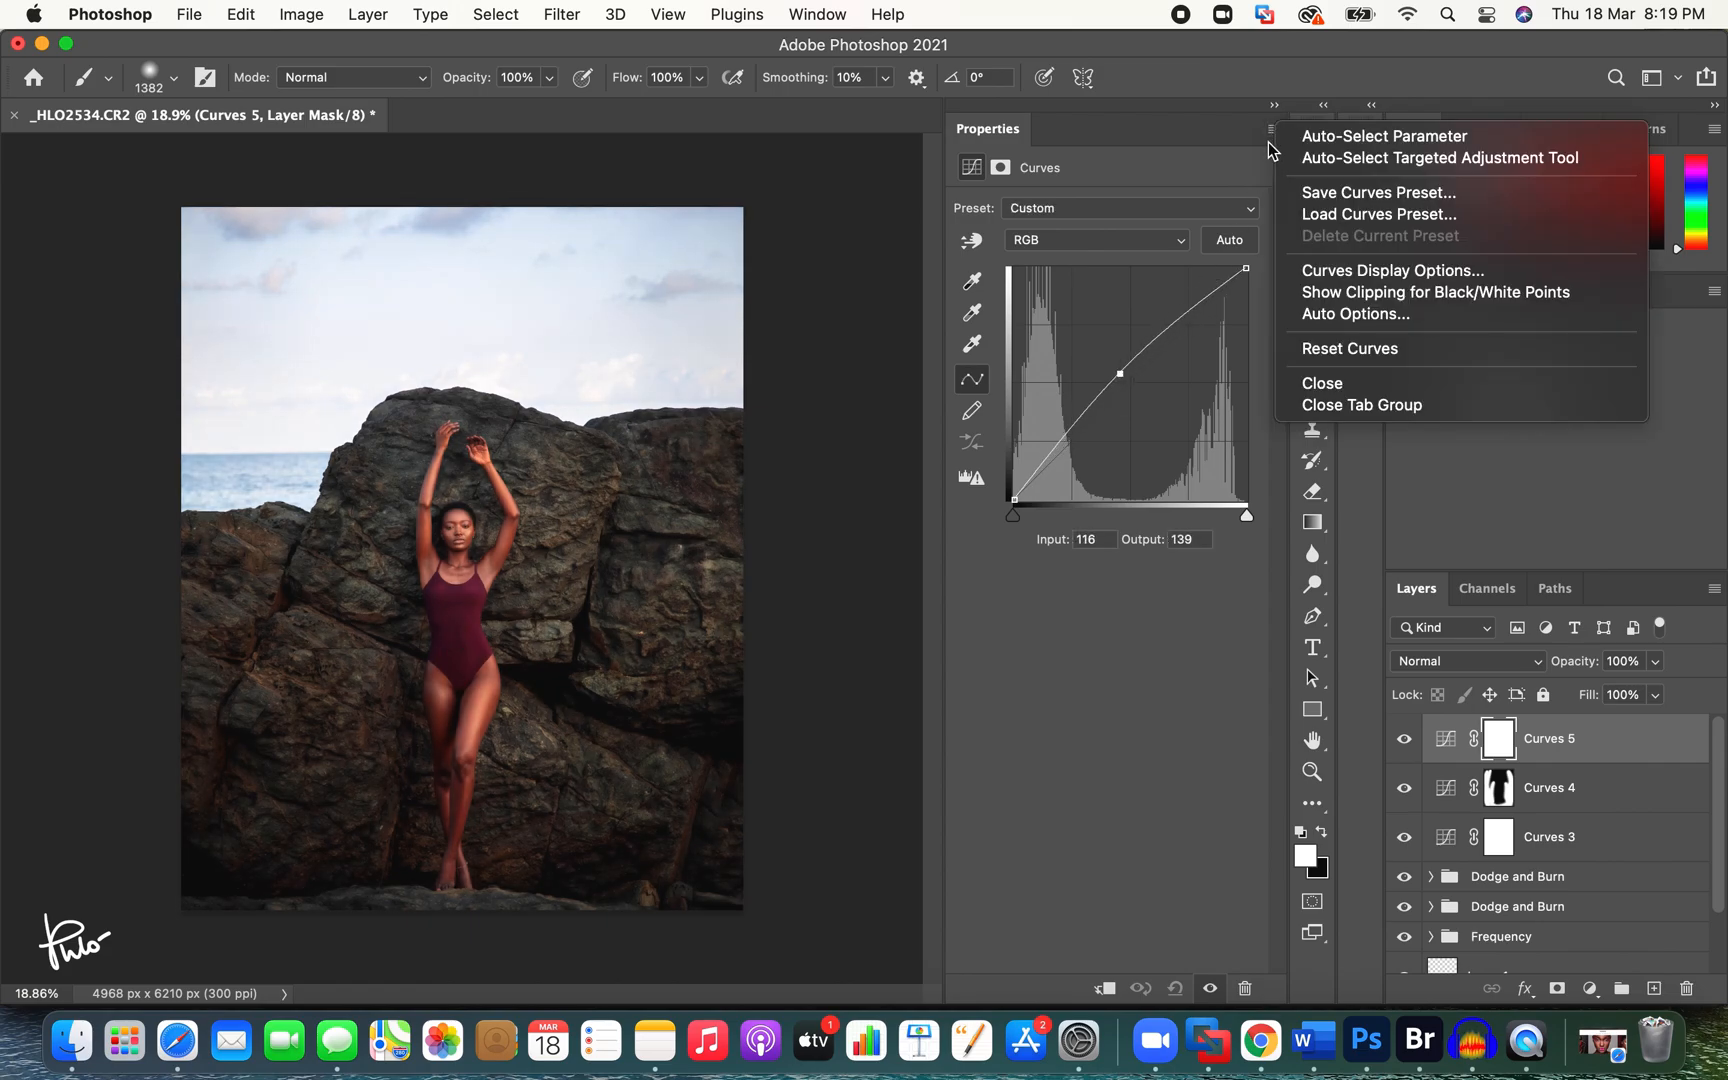
pyautogui.click(1268, 138)
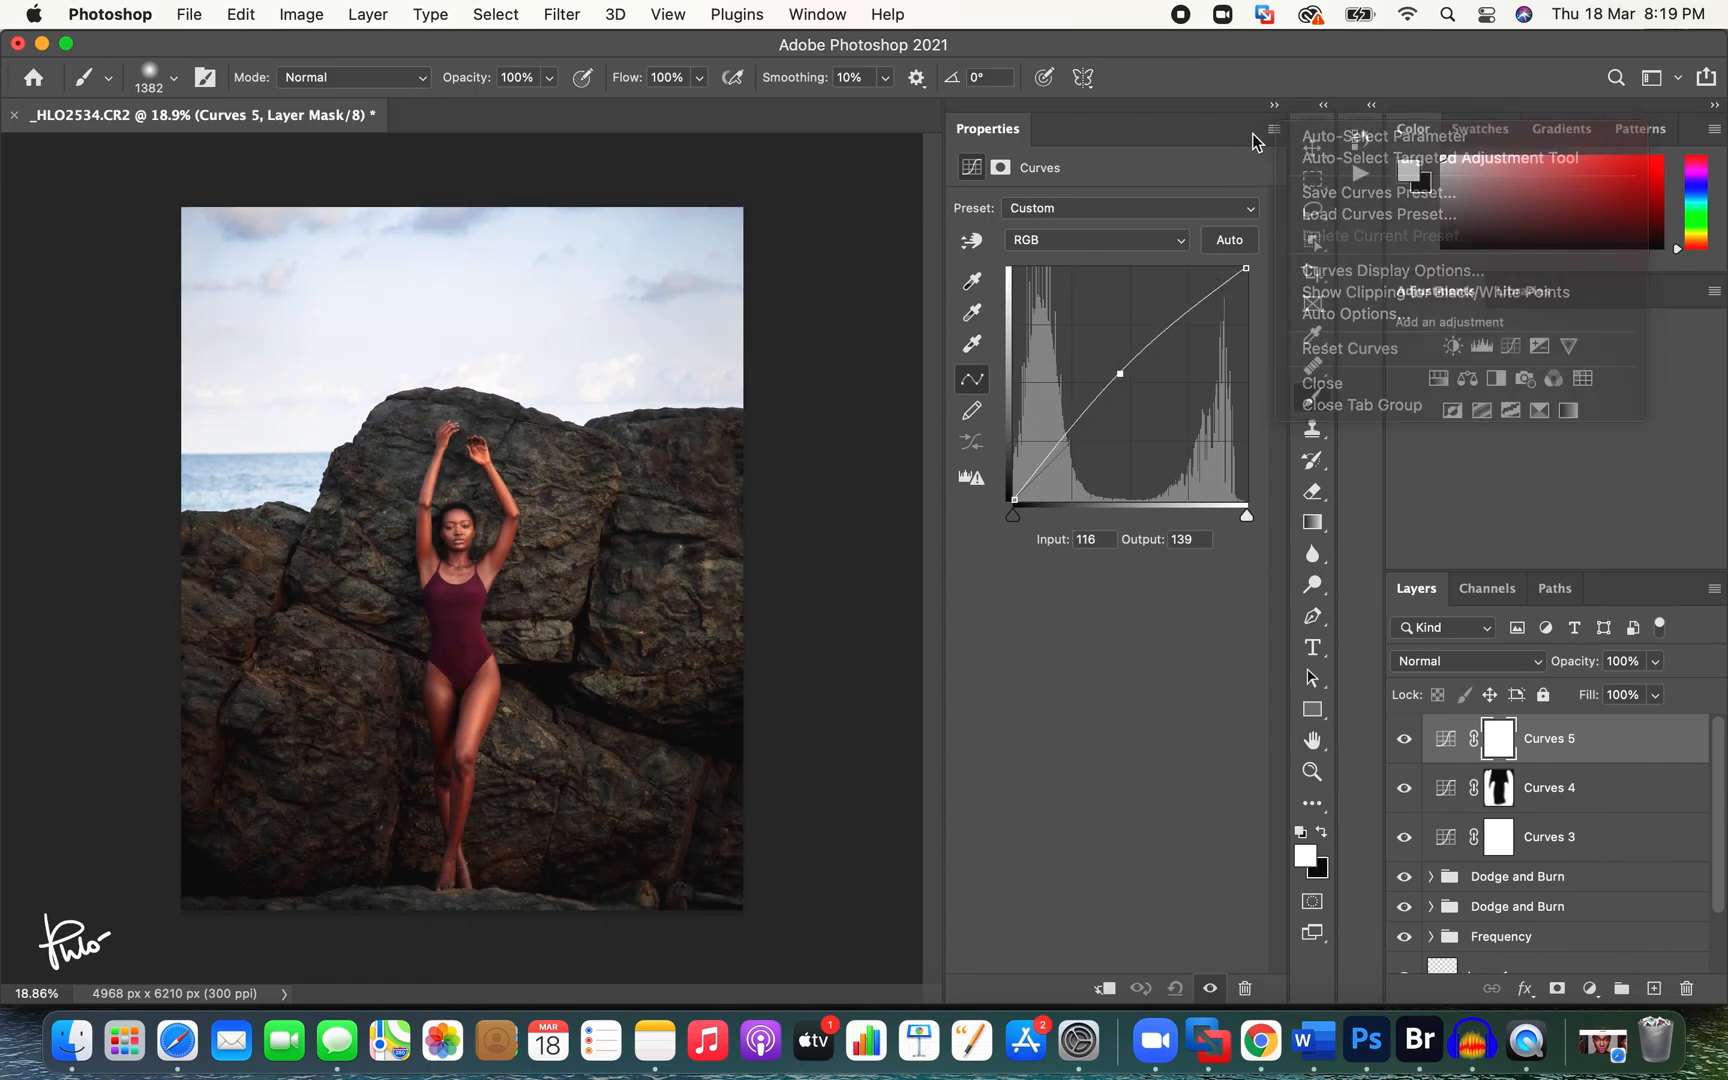
pyautogui.click(1503, 748)
pyautogui.press('super+i')
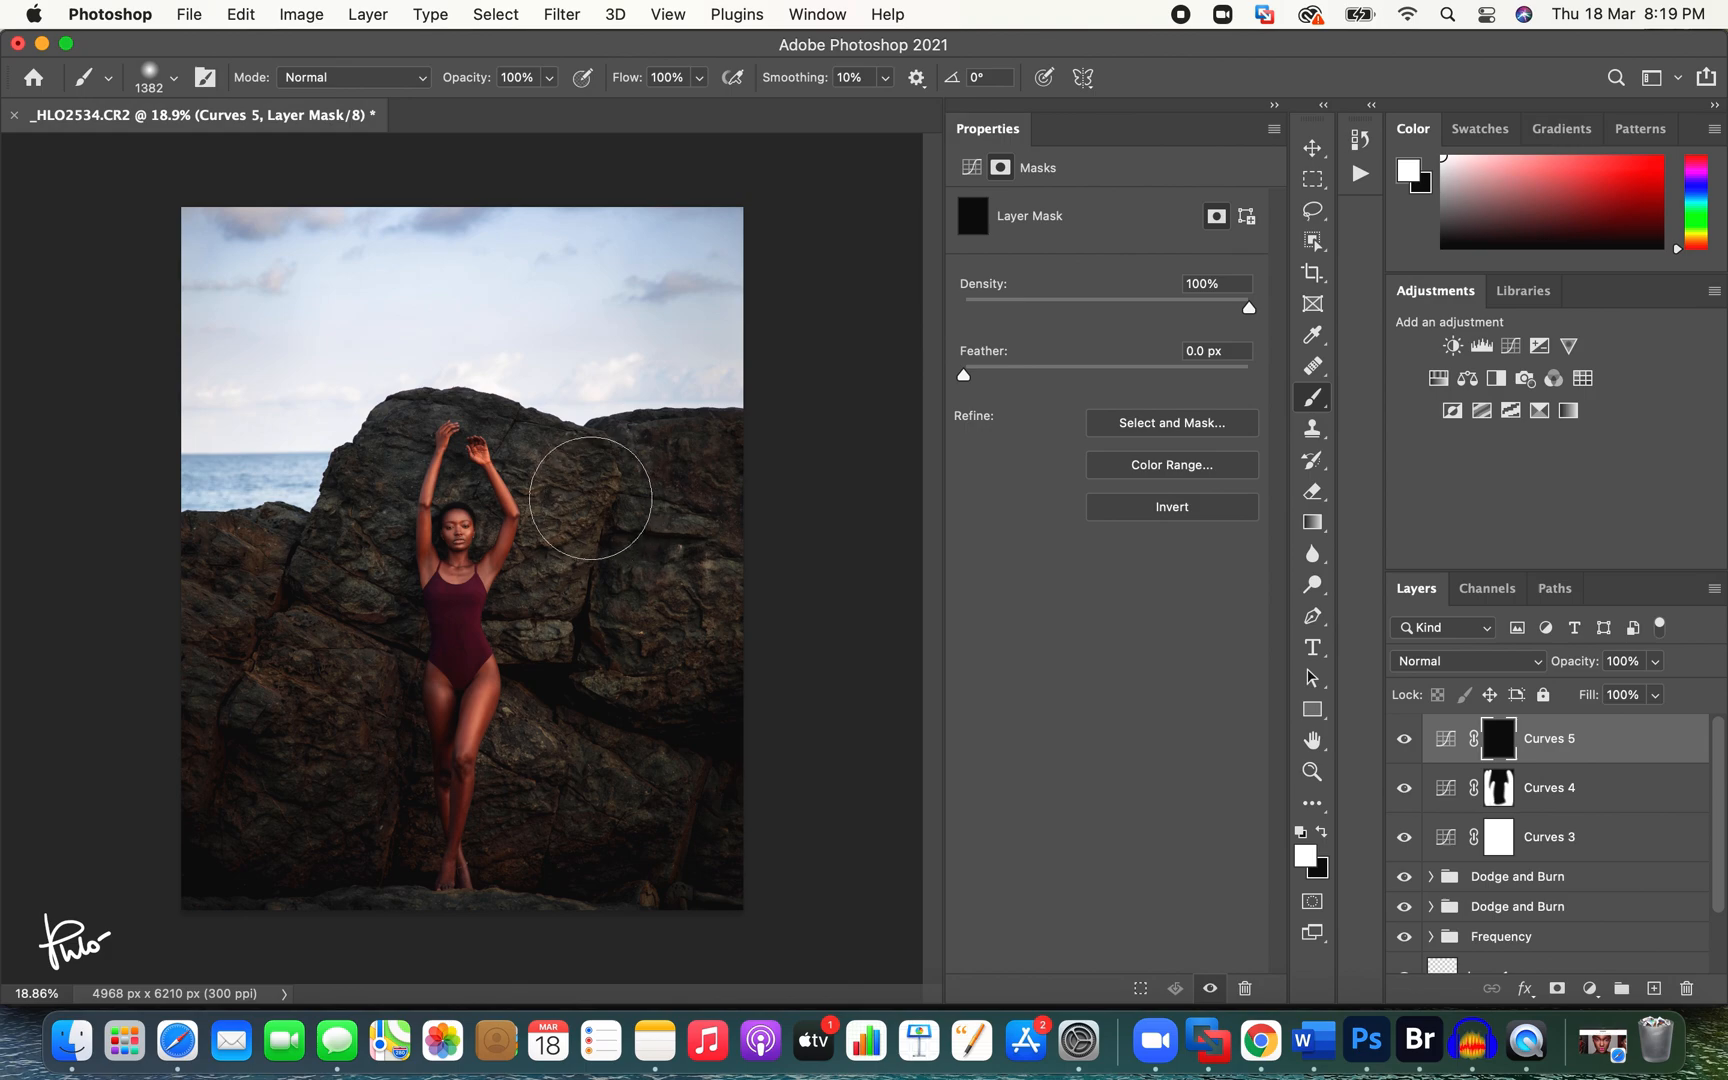
# Step: Paint white over the model on the brightening Curves mask with a 1432 px brush, and lower the layer's opacity to 42%
pyautogui.moveTo(530, 559); pyautogui.dragTo(553, 563)
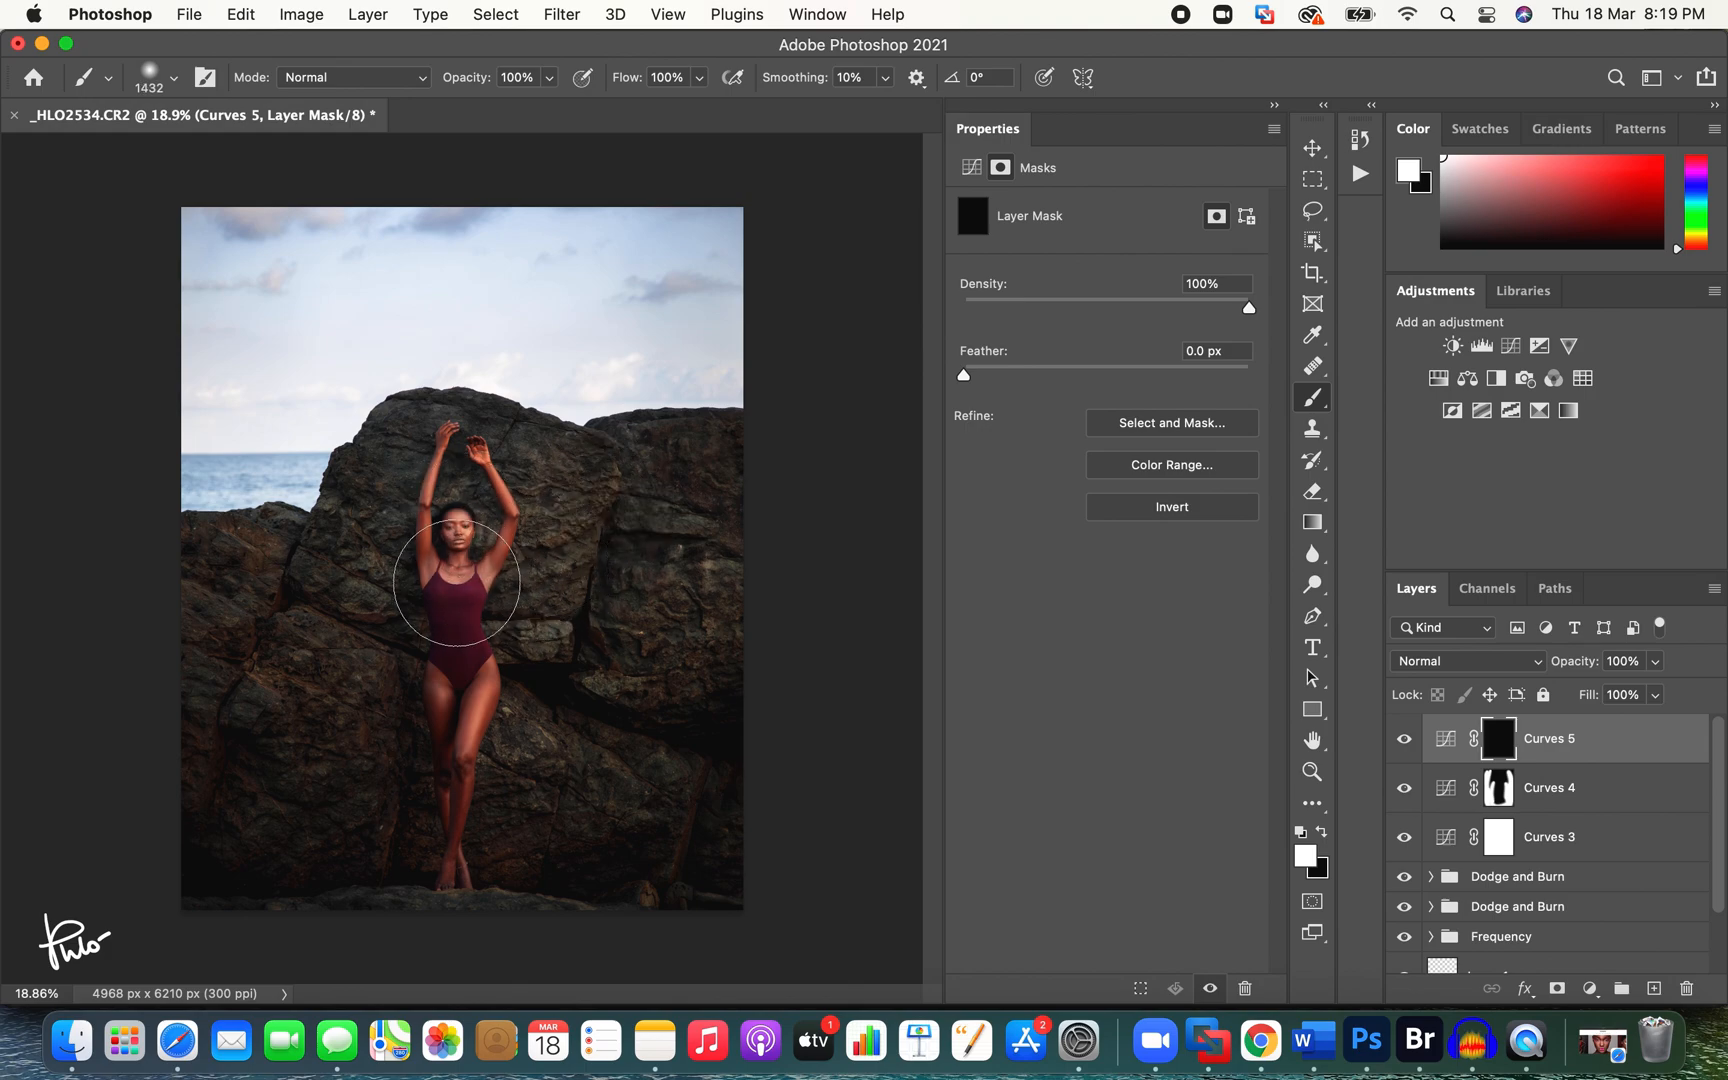
pyautogui.moveTo(454, 508)
pyautogui.mouseDown()
pyautogui.moveTo(455, 798)
pyautogui.moveTo(455, 530)
pyautogui.mouseUp()
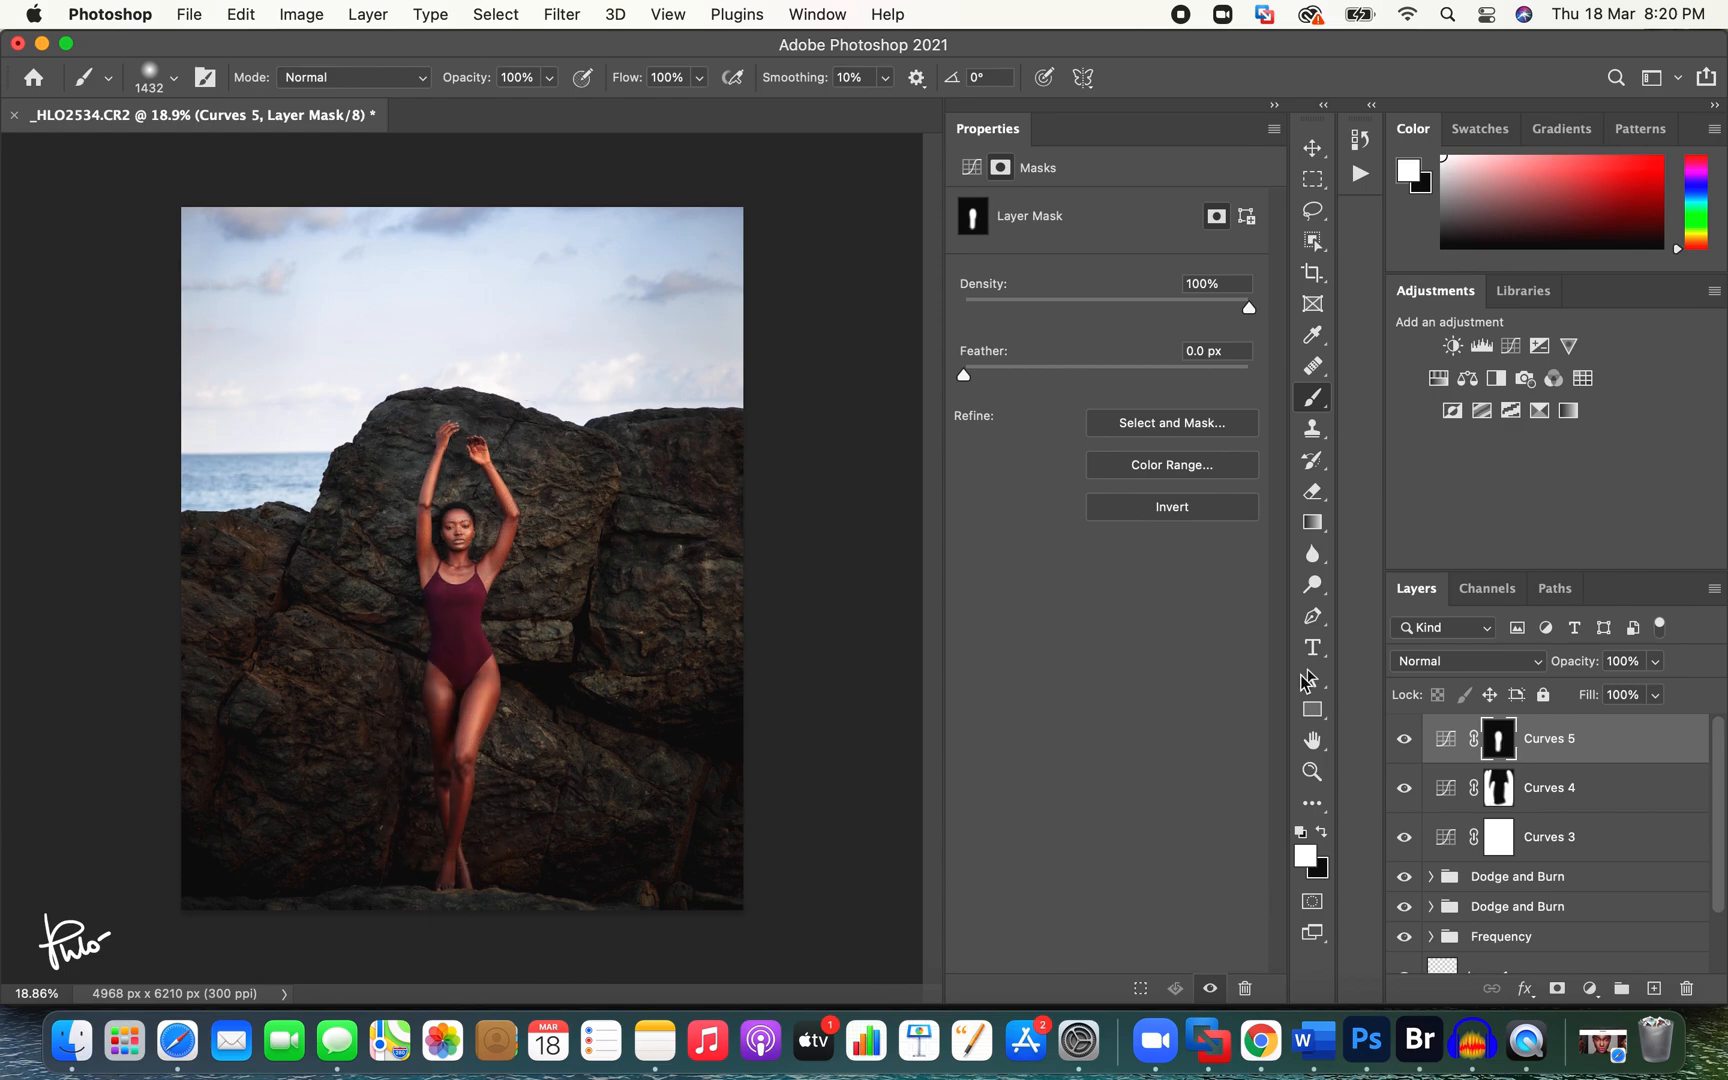
pyautogui.click(1404, 741)
pyautogui.click(1403, 740)
pyautogui.moveTo(1578, 663); pyautogui.dragTo(1516, 672)
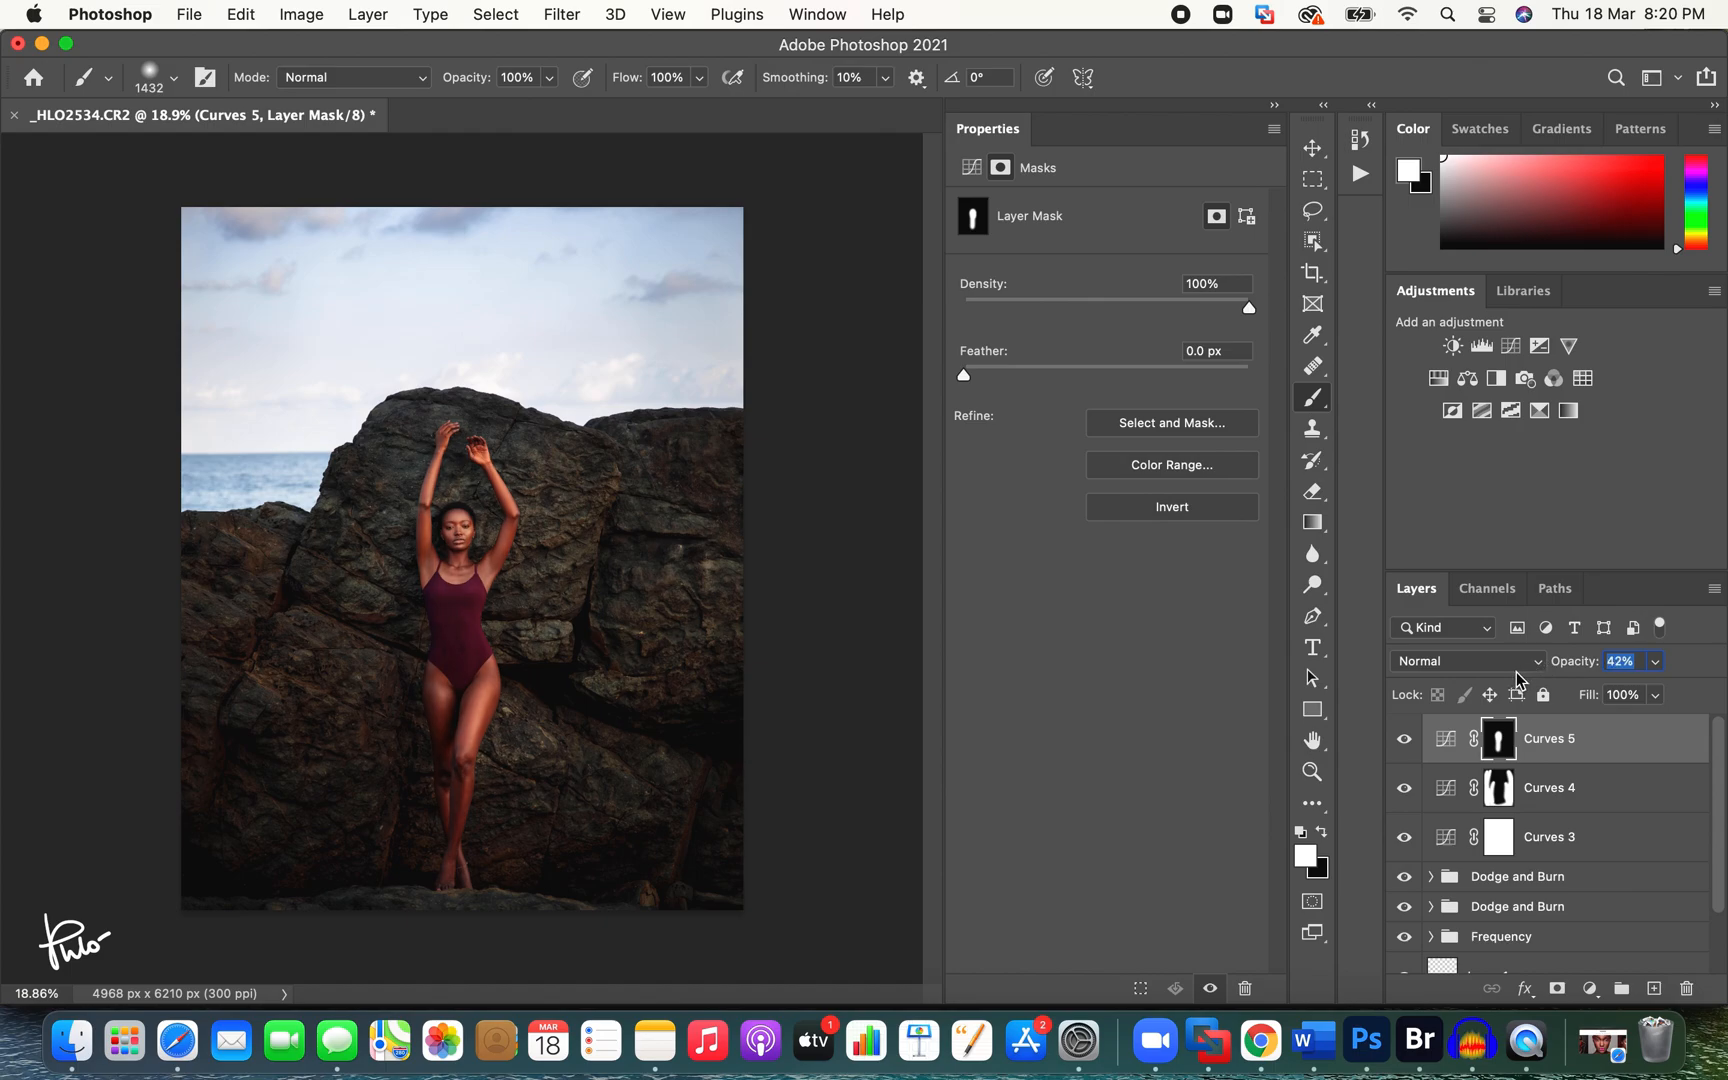
# Step: Group the darkening and brightening Curves layers and compare the image with and without the group
pyautogui.click(1405, 790)
pyautogui.click(1408, 790)
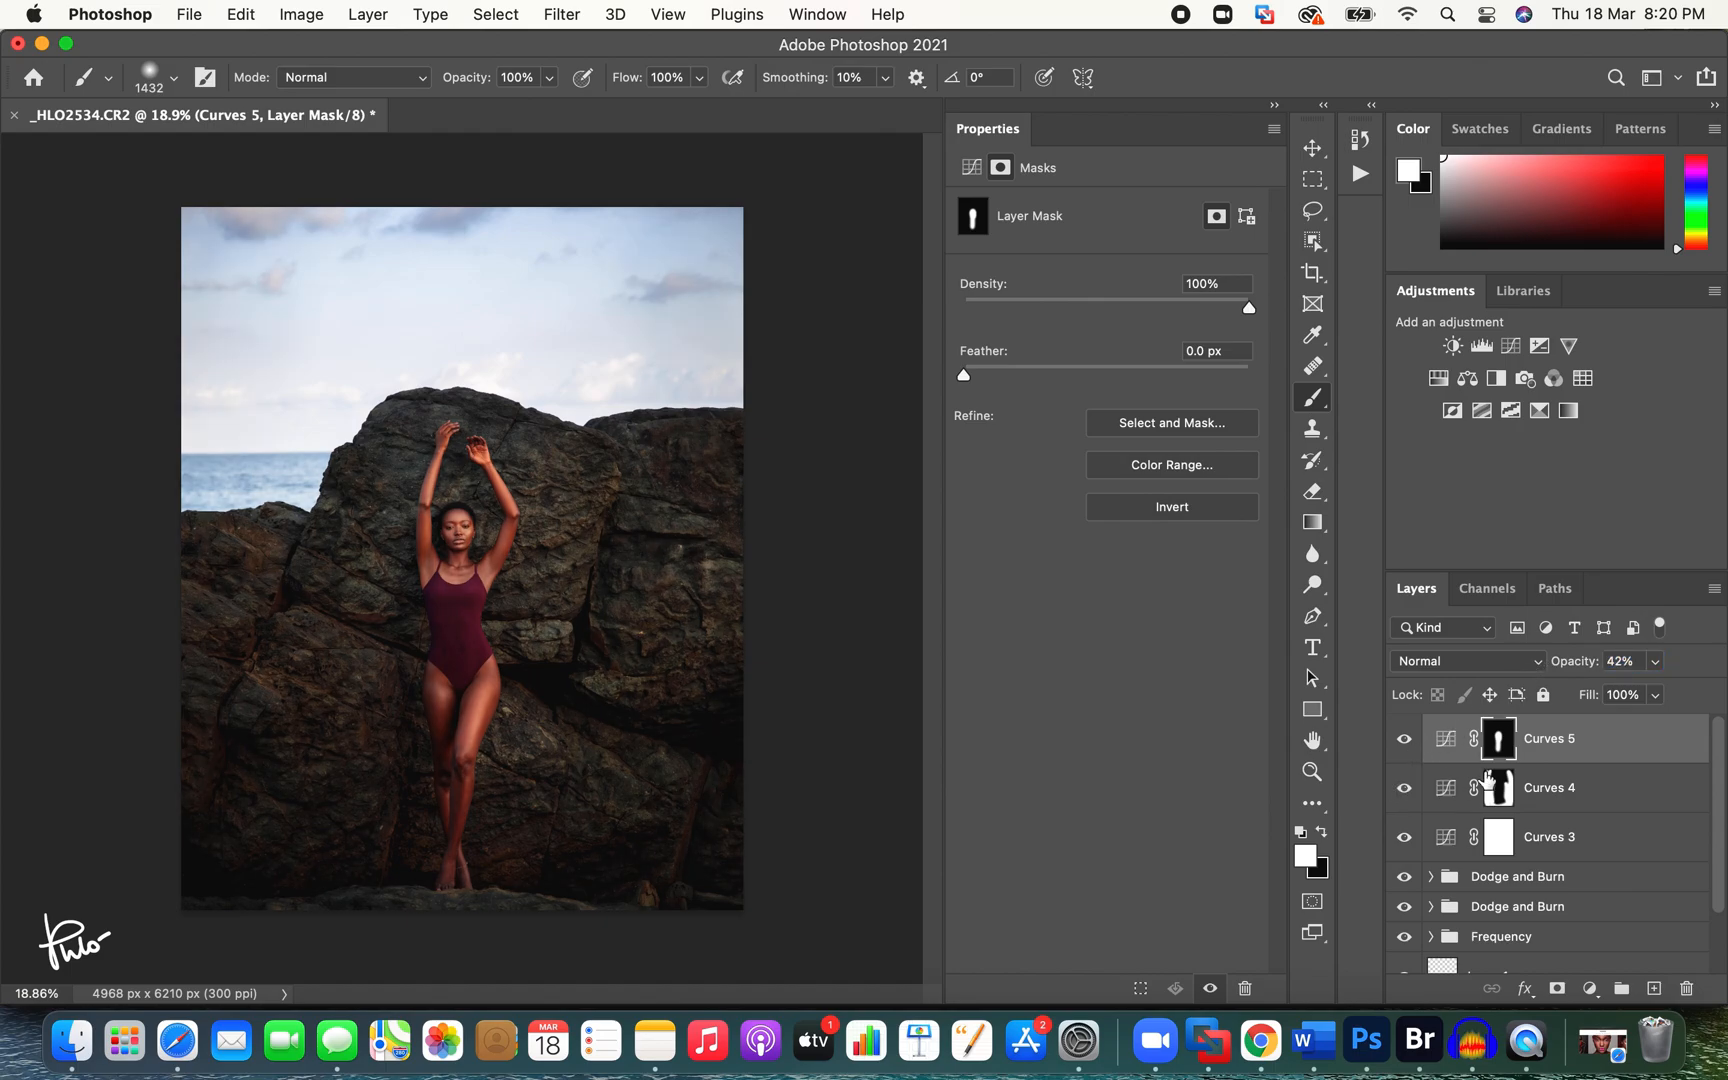
pyautogui.click(1596, 776)
pyautogui.keyDown('shift'); pyautogui.click(1597, 742); pyautogui.keyUp('shift')
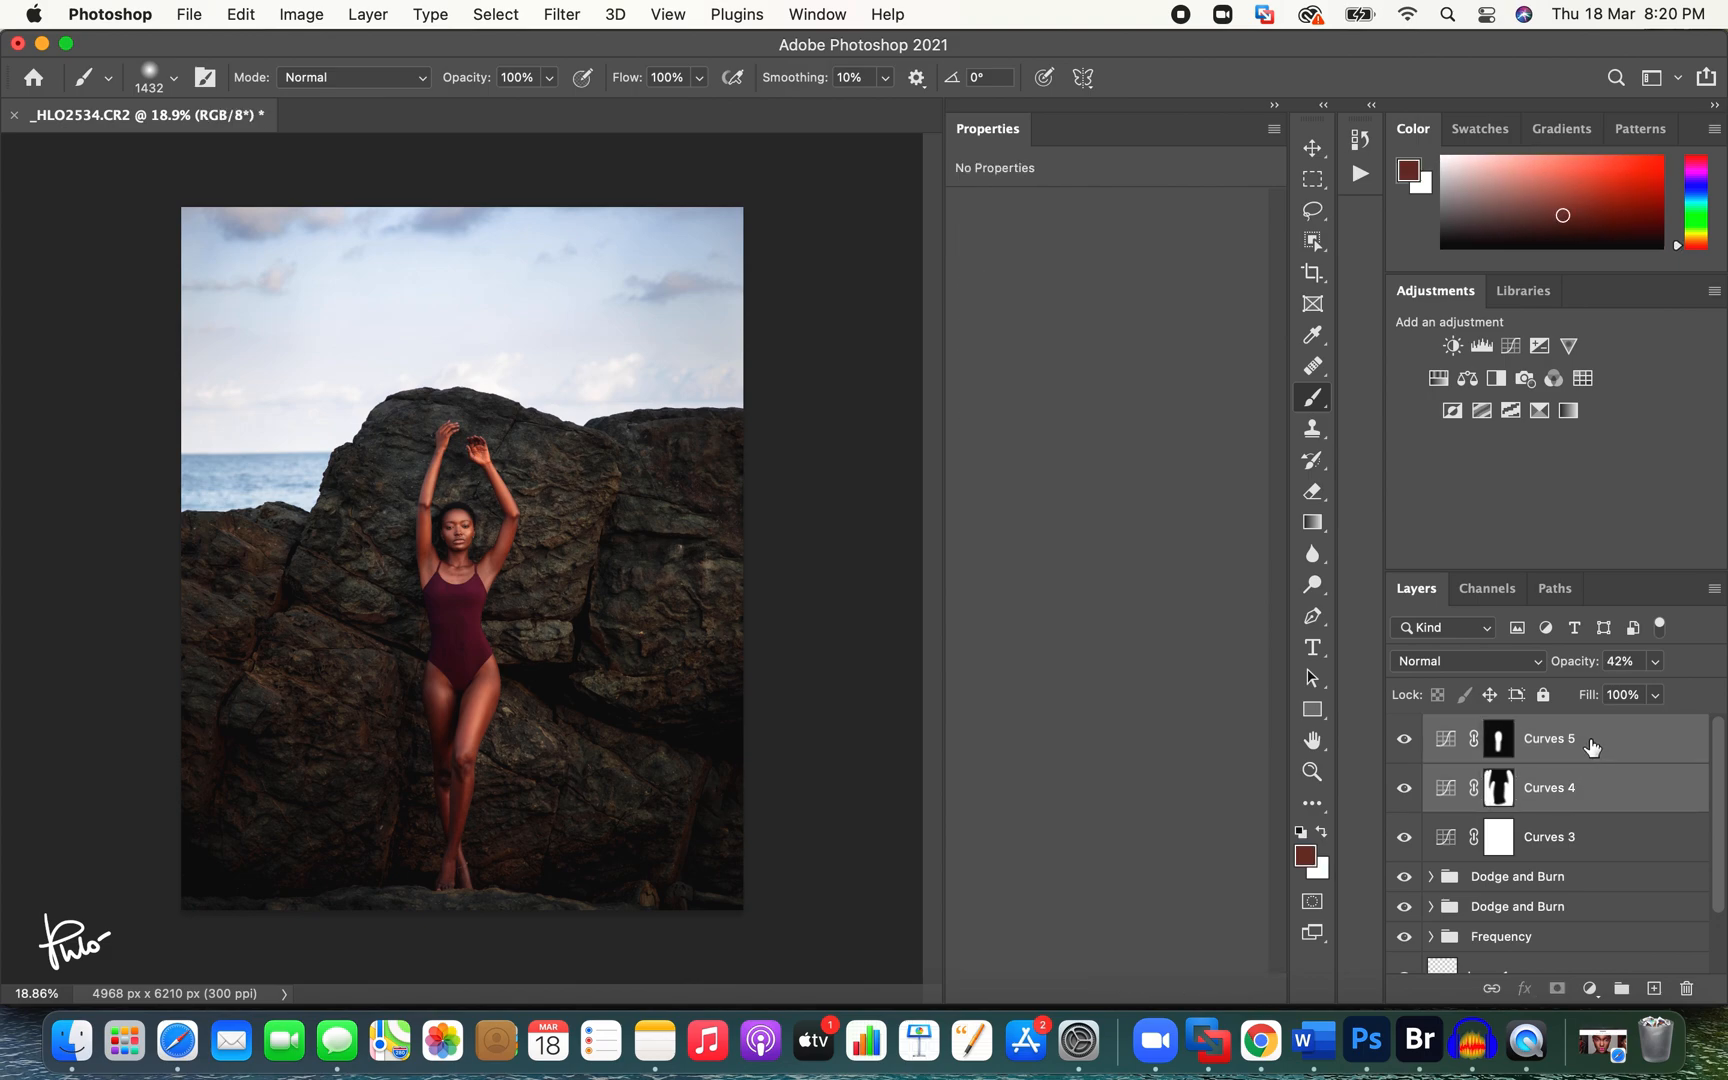
pyautogui.press('super+g')
pyautogui.click(1404, 729)
pyautogui.click(1404, 729)
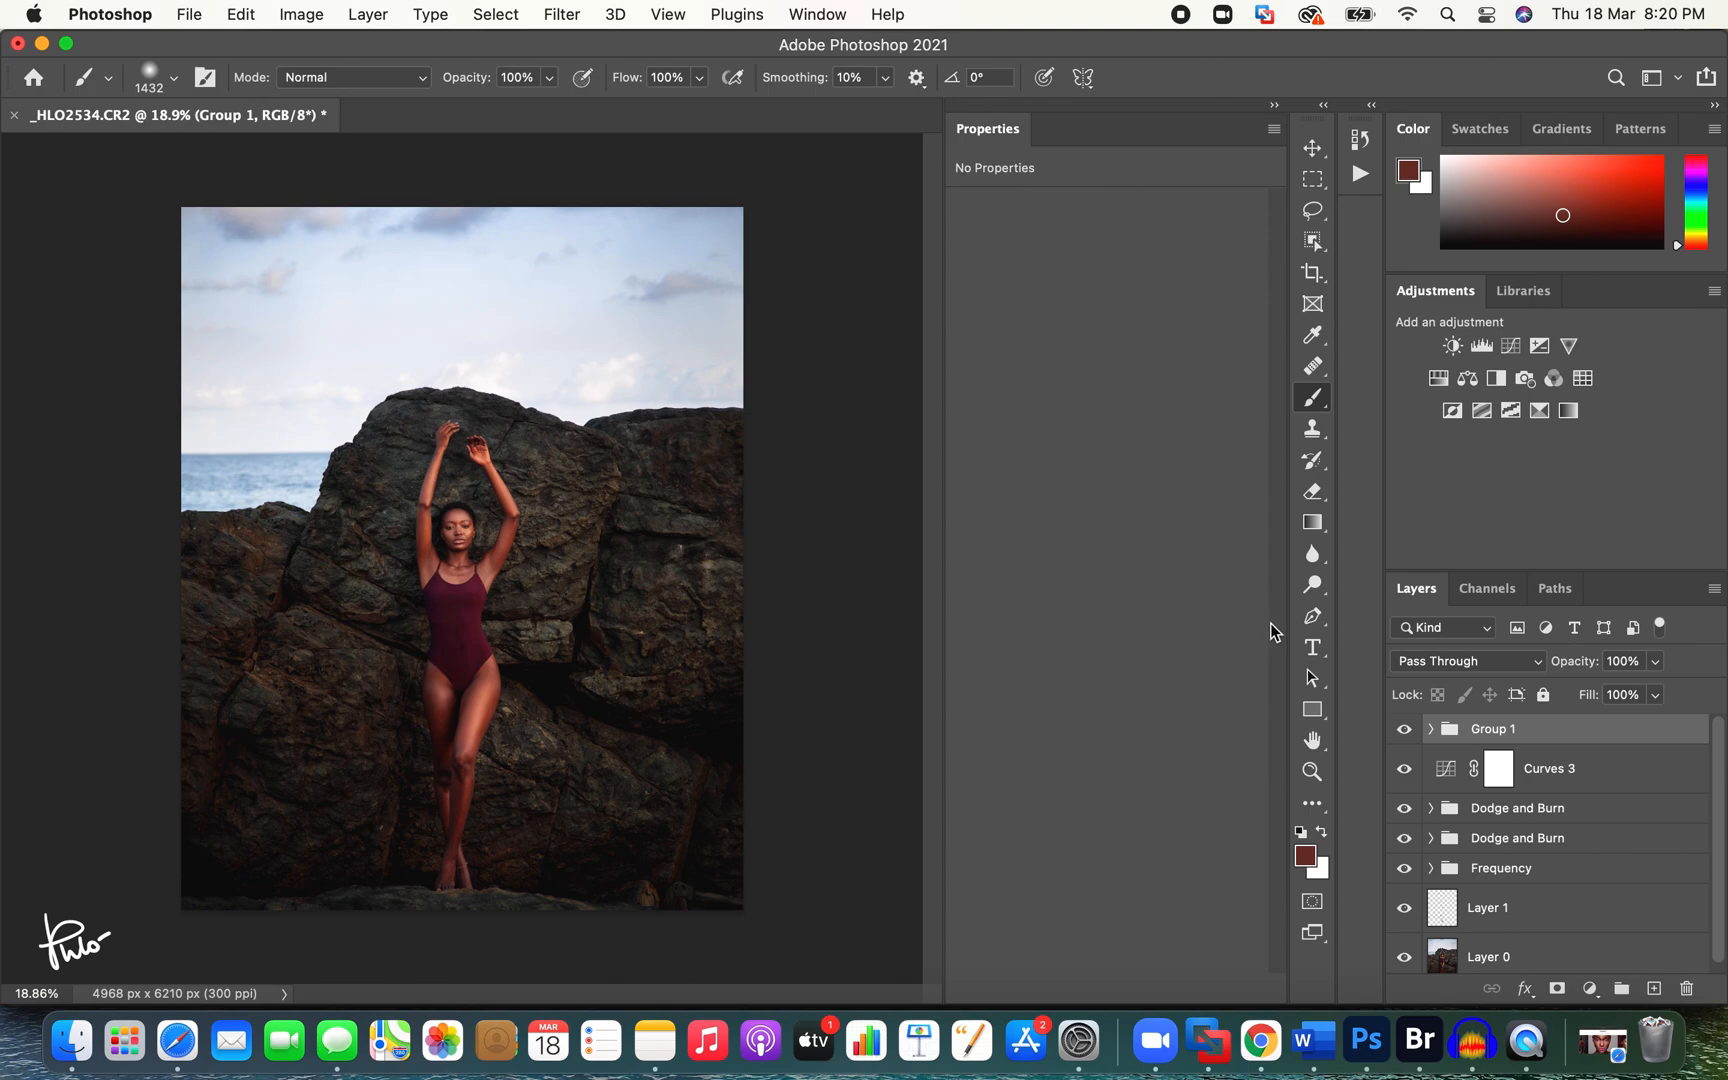
pyautogui.click(1405, 732)
pyautogui.click(1405, 735)
pyautogui.click(1405, 735)
pyautogui.click(1406, 736)
# Step: Add a Color Balance layer with midtones at cyan-red -5, magenta-green -2 and yellow-blue +8, and compare the effect
pyautogui.click(1467, 378)
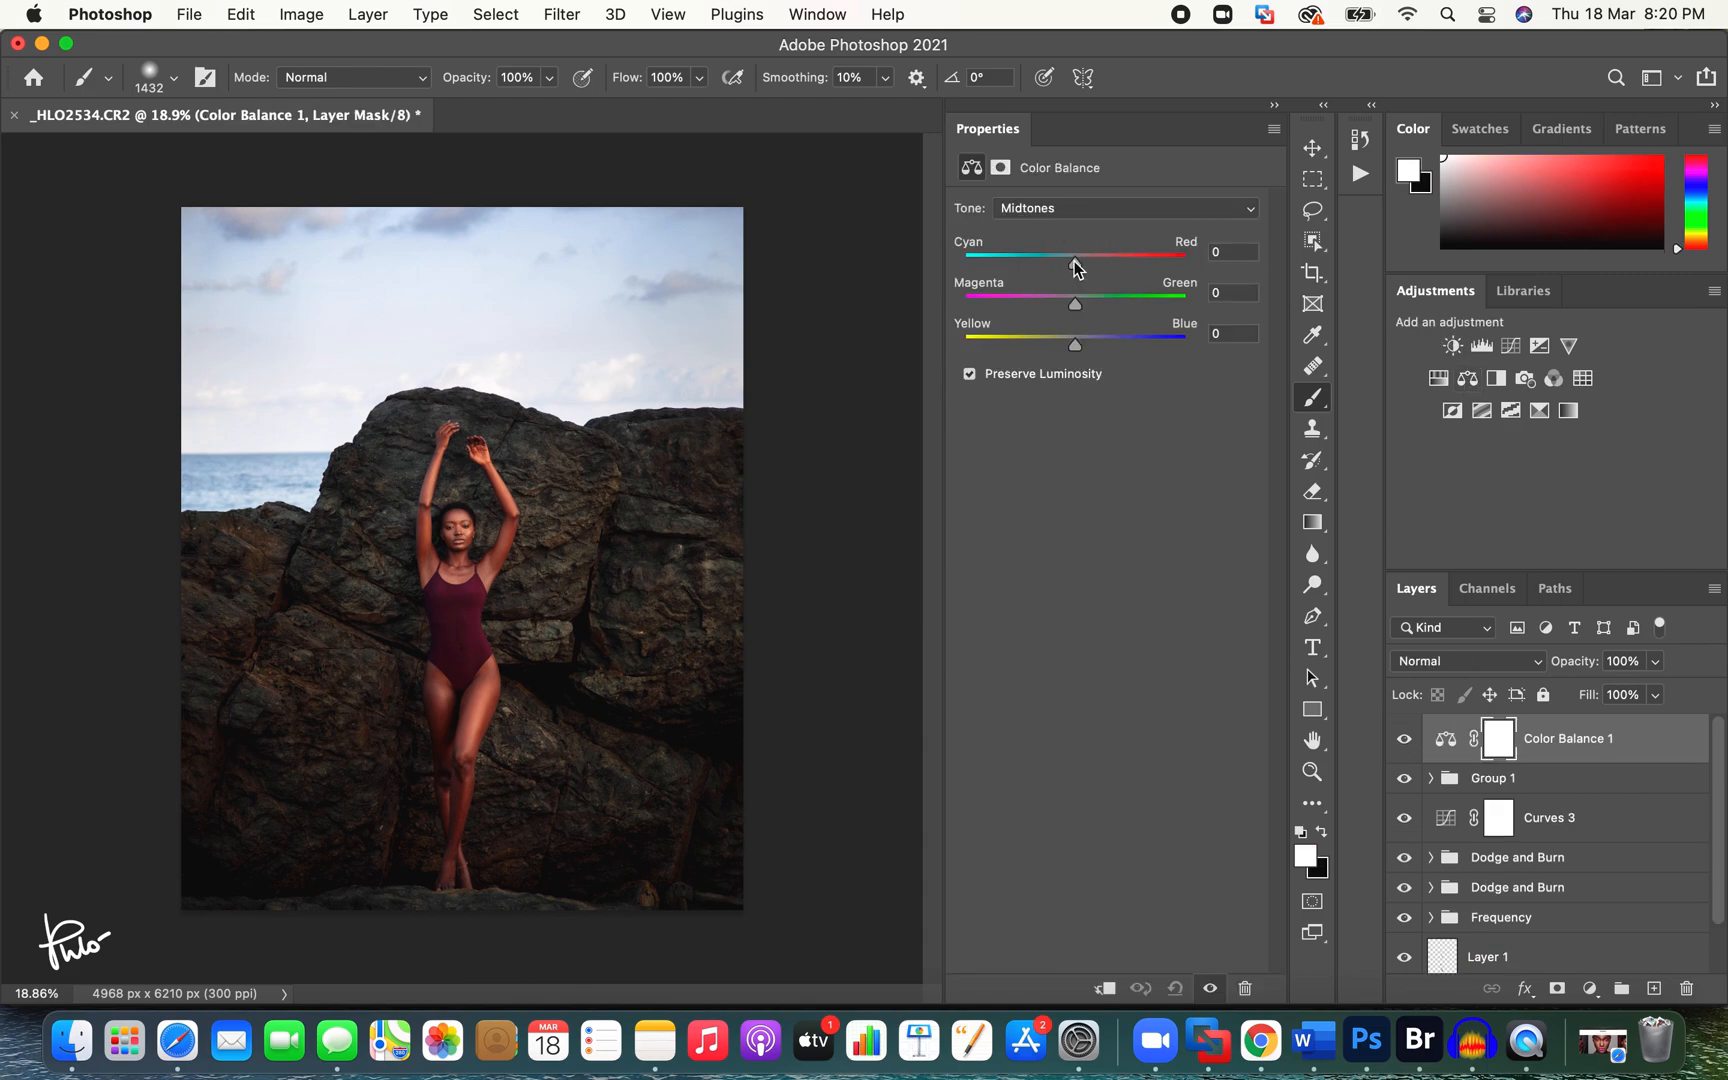
pyautogui.moveTo(1076, 263); pyautogui.dragTo(1068, 266)
pyautogui.moveTo(1075, 345); pyautogui.dragTo(1083, 345)
pyautogui.moveTo(1087, 347); pyautogui.dragTo(1075, 308)
pyautogui.click(1209, 988)
pyautogui.click(1208, 990)
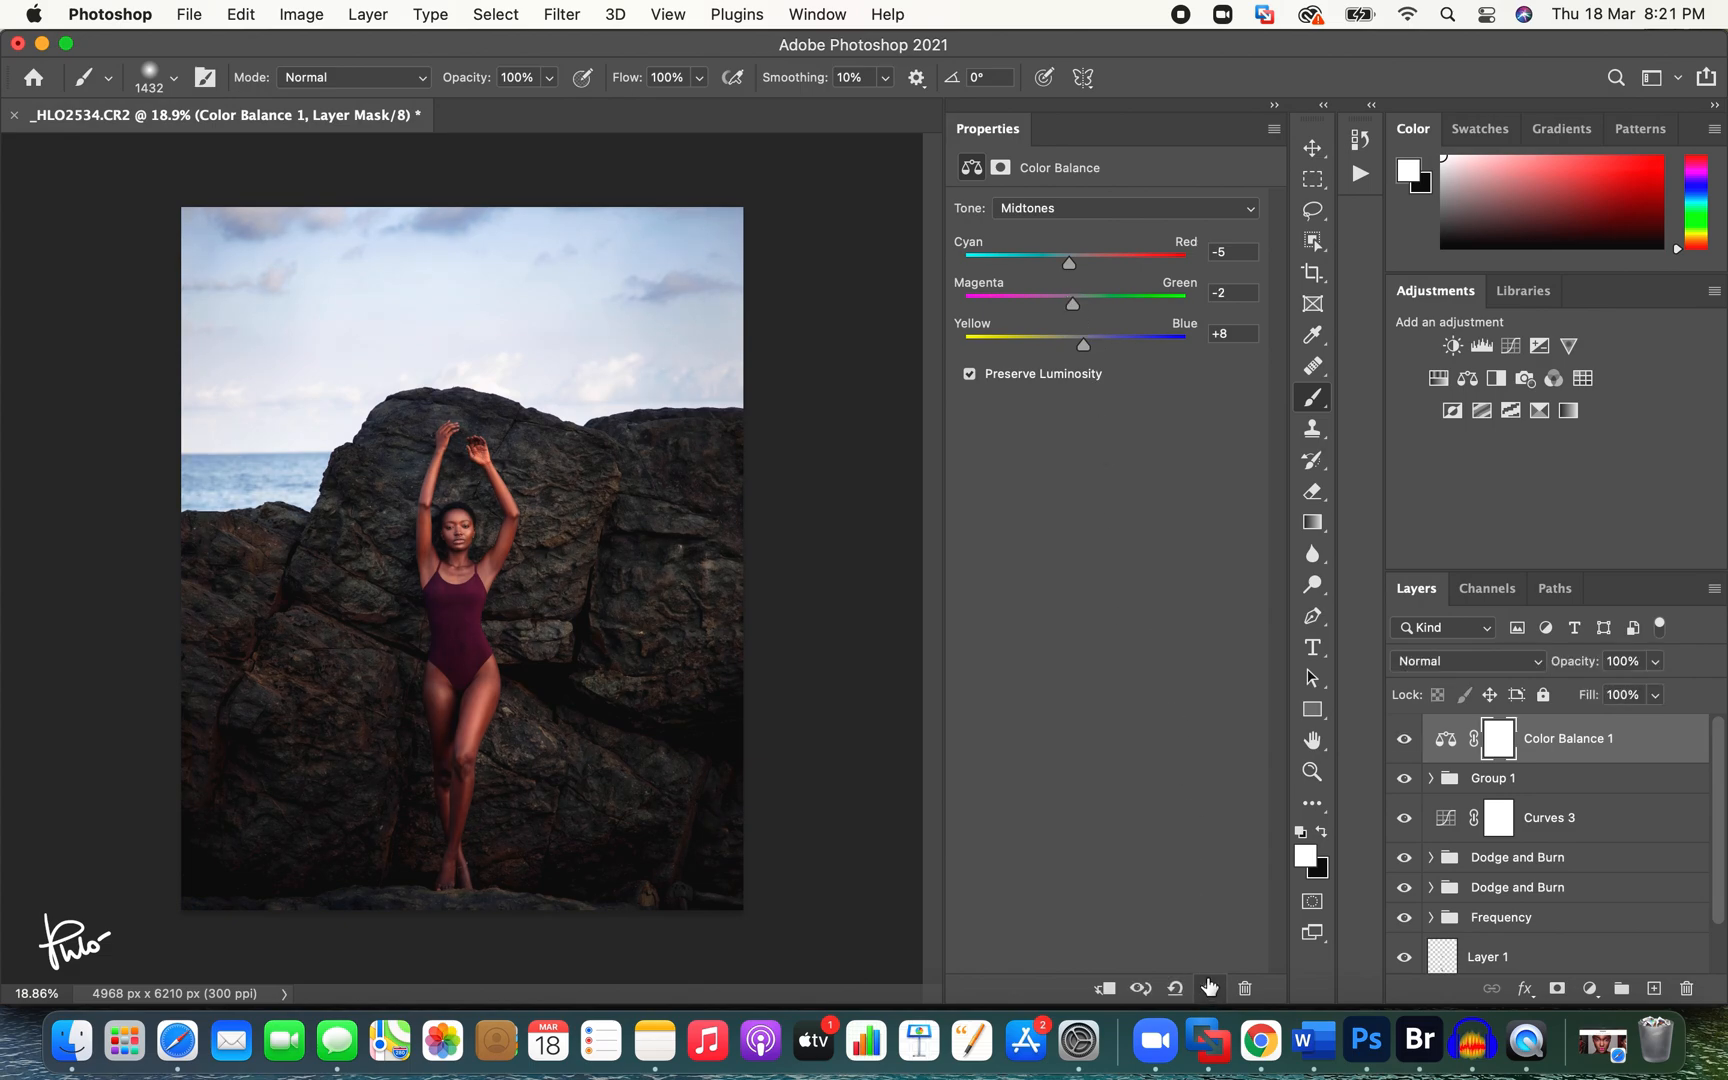
# Step: Fine-tune the yellow-blue, magenta-green and cyan-red balance of the shadows in the Color Balance layer
pyautogui.click(1058, 209)
pyautogui.click(1050, 183)
pyautogui.moveTo(1075, 343); pyautogui.dragTo(1075, 343)
pyautogui.moveTo(1075, 298); pyautogui.dragTo(1079, 301)
pyautogui.moveTo(1075, 259); pyautogui.dragTo(1080, 260)
# Step: Set the Color Balance highlights to magenta-green +8 and yellow-blue -8, shift them slightly towards cyan, and compare the effect
pyautogui.click(1038, 208)
pyautogui.click(1036, 256)
pyautogui.moveTo(1077, 344); pyautogui.dragTo(1085, 301)
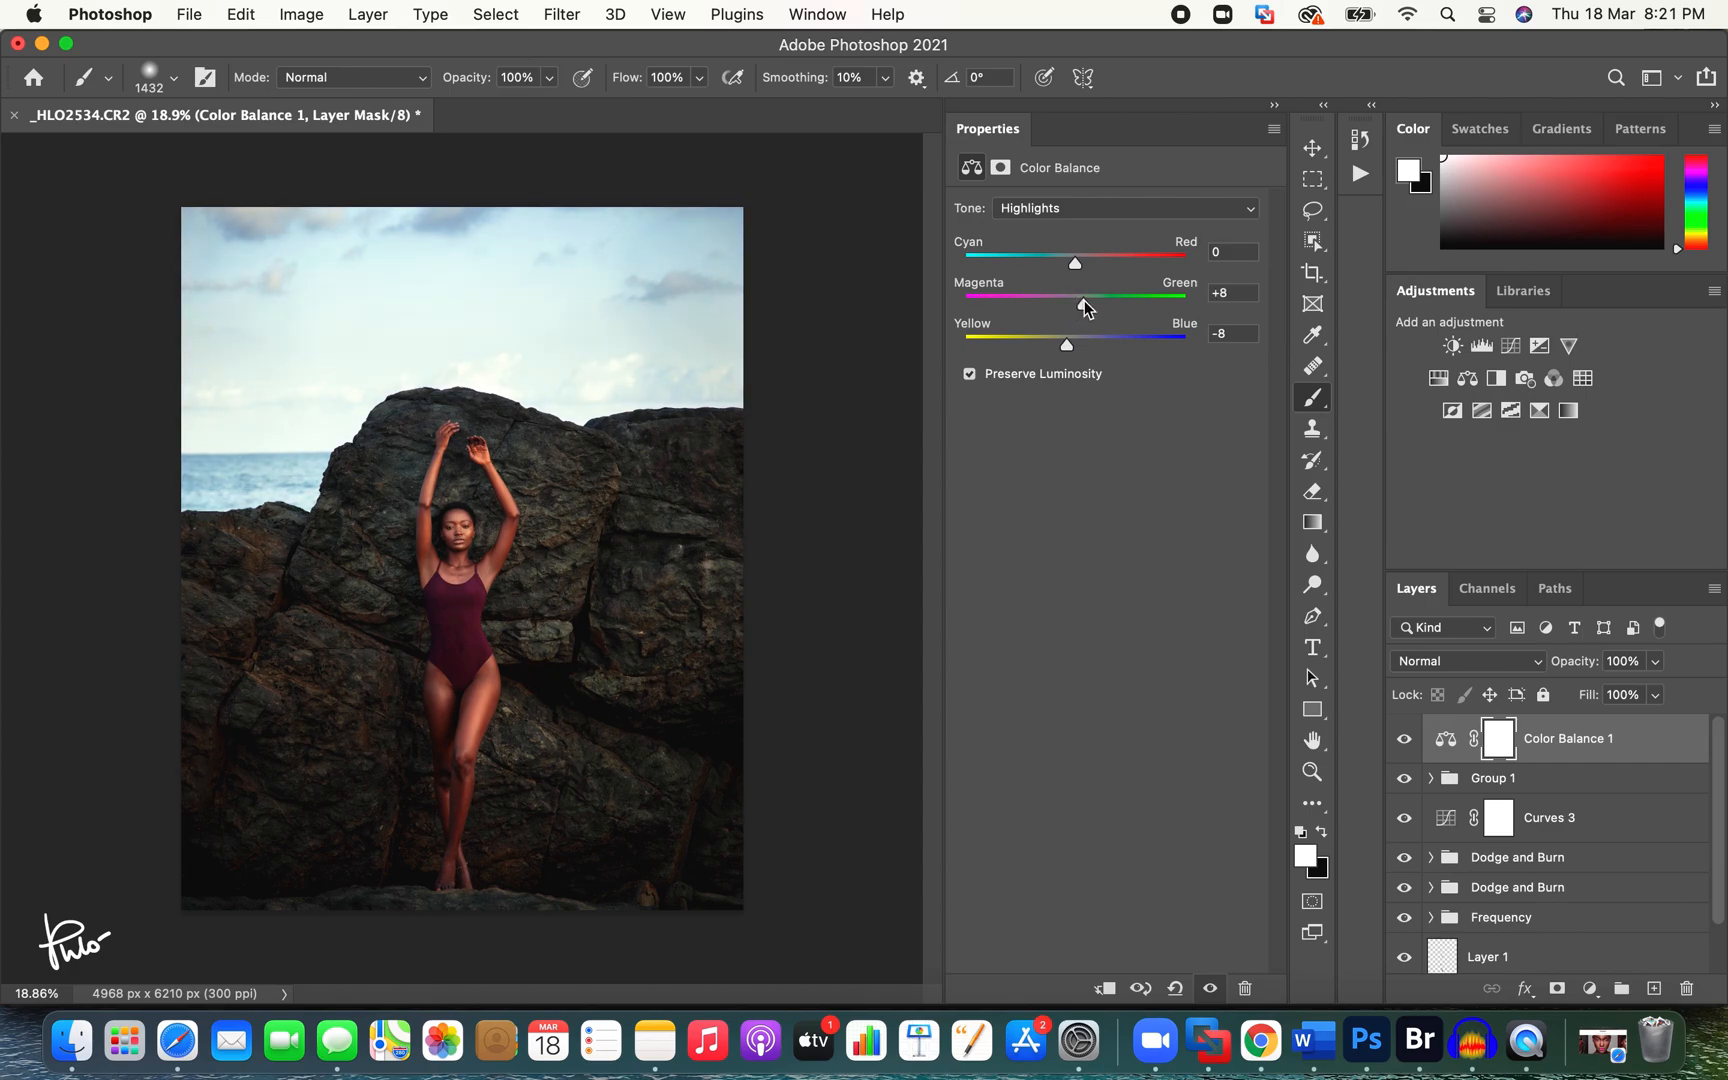
pyautogui.moveTo(1076, 263); pyautogui.dragTo(1066, 261)
pyautogui.click(1058, 212)
pyautogui.click(1050, 164)
pyautogui.click(1210, 988)
pyautogui.click(1211, 989)
# Step: Add a Selective Color layer and set its Whites to cyan +19, magenta +11 and yellow -63
pyautogui.click(1539, 410)
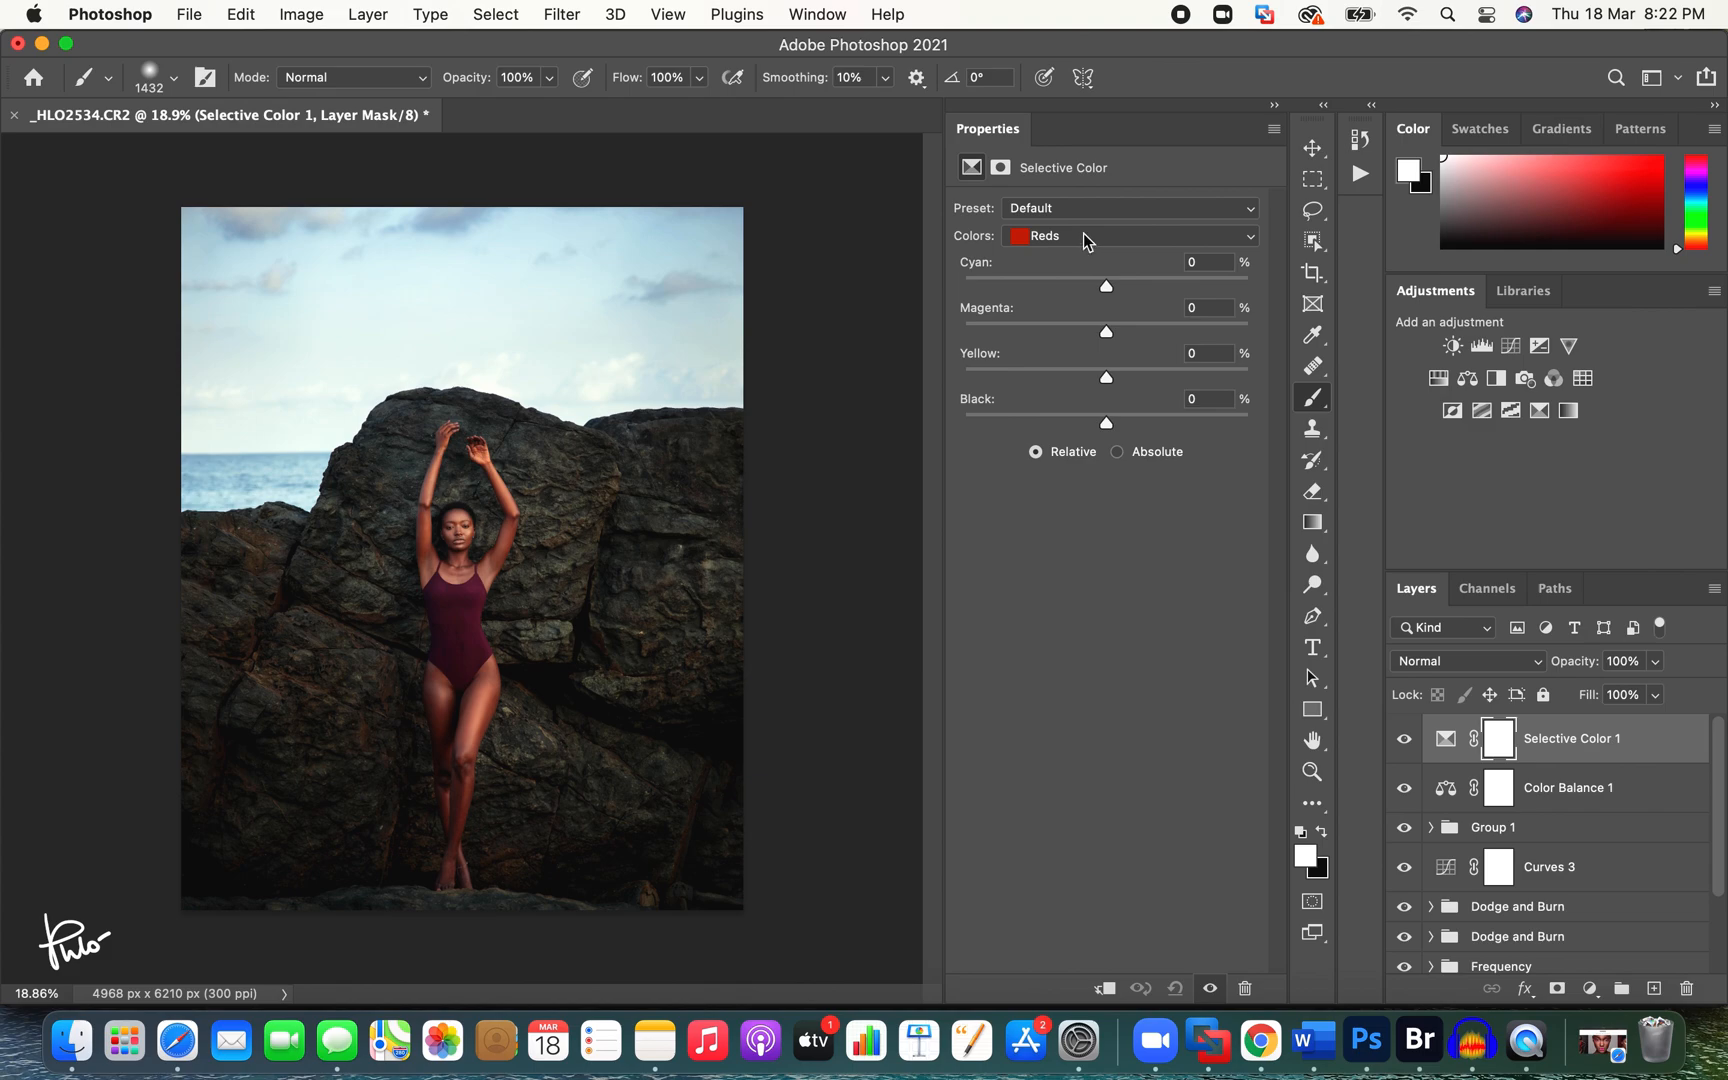
pyautogui.click(1083, 234)
pyautogui.click(1085, 337)
pyautogui.moveTo(1107, 285); pyautogui.dragTo(1123, 342)
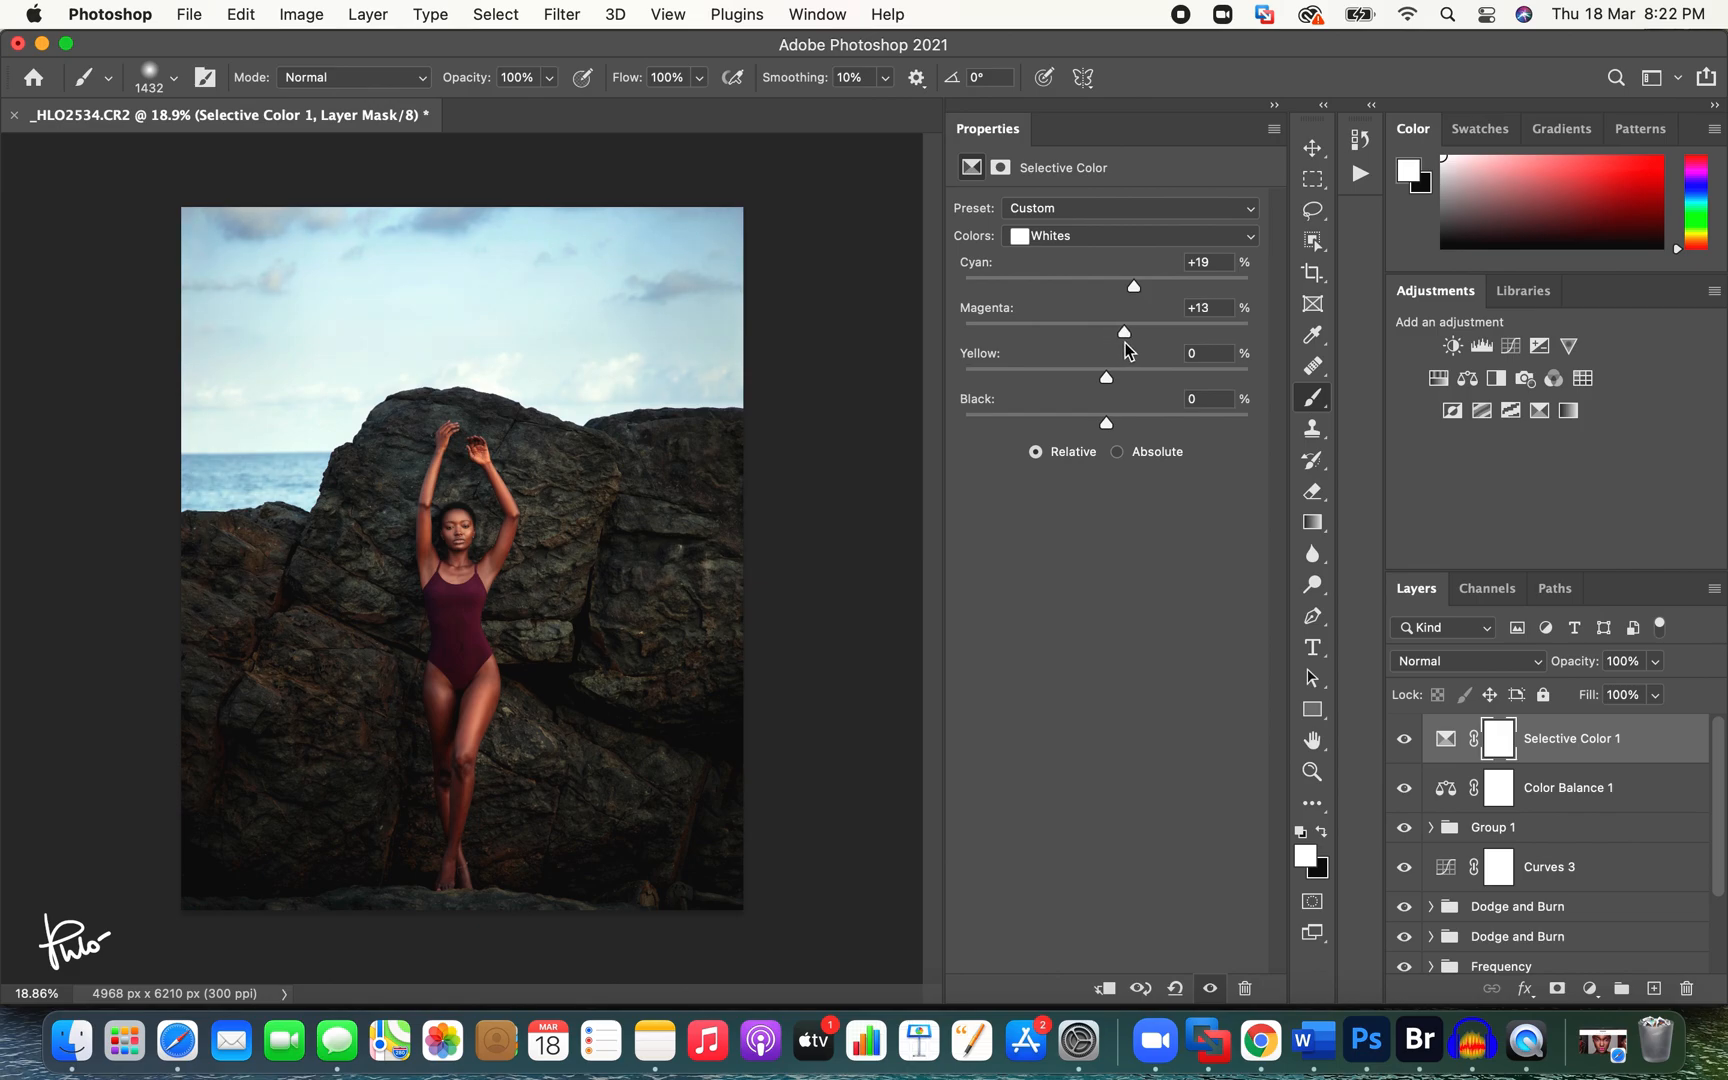
pyautogui.moveTo(1106, 378); pyautogui.dragTo(1017, 430)
# Step: Set the Selective Color Neutrals to cyan +2, magenta +4, yellow -3 and black +2, and compare the effect
pyautogui.click(1045, 238)
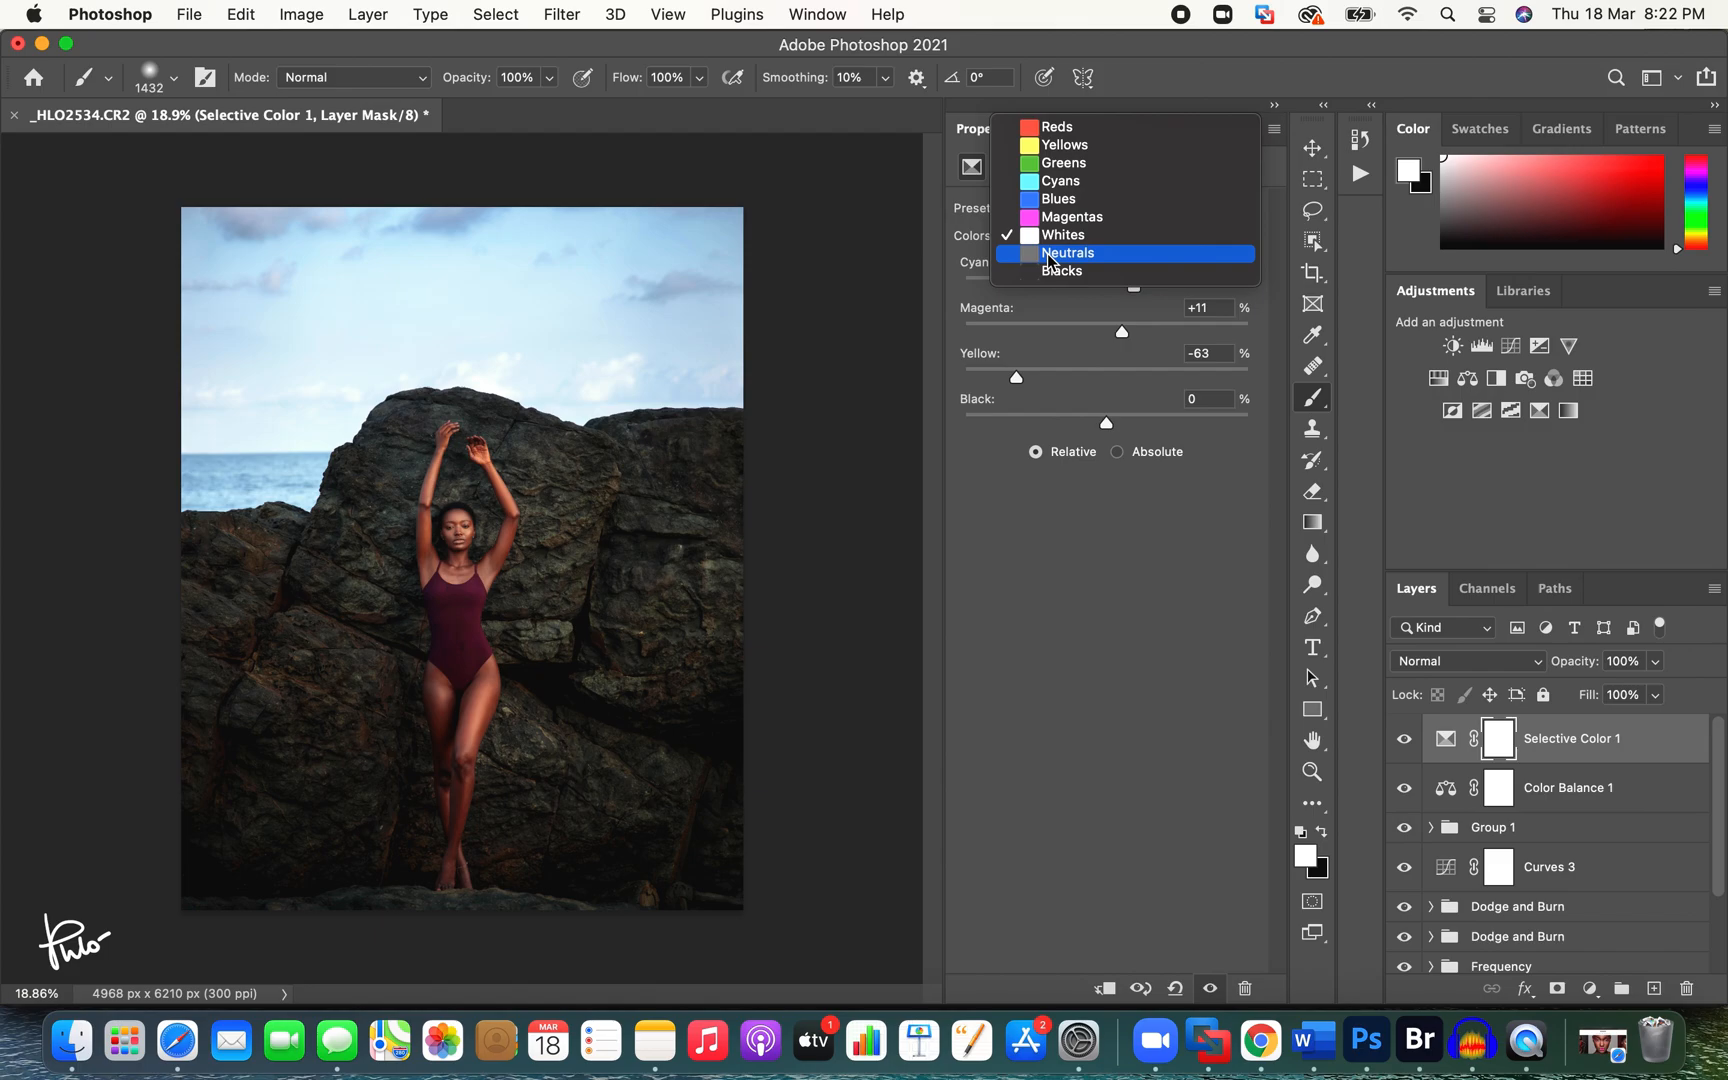
pyautogui.click(1050, 259)
pyautogui.moveTo(1107, 289); pyautogui.dragTo(1105, 290)
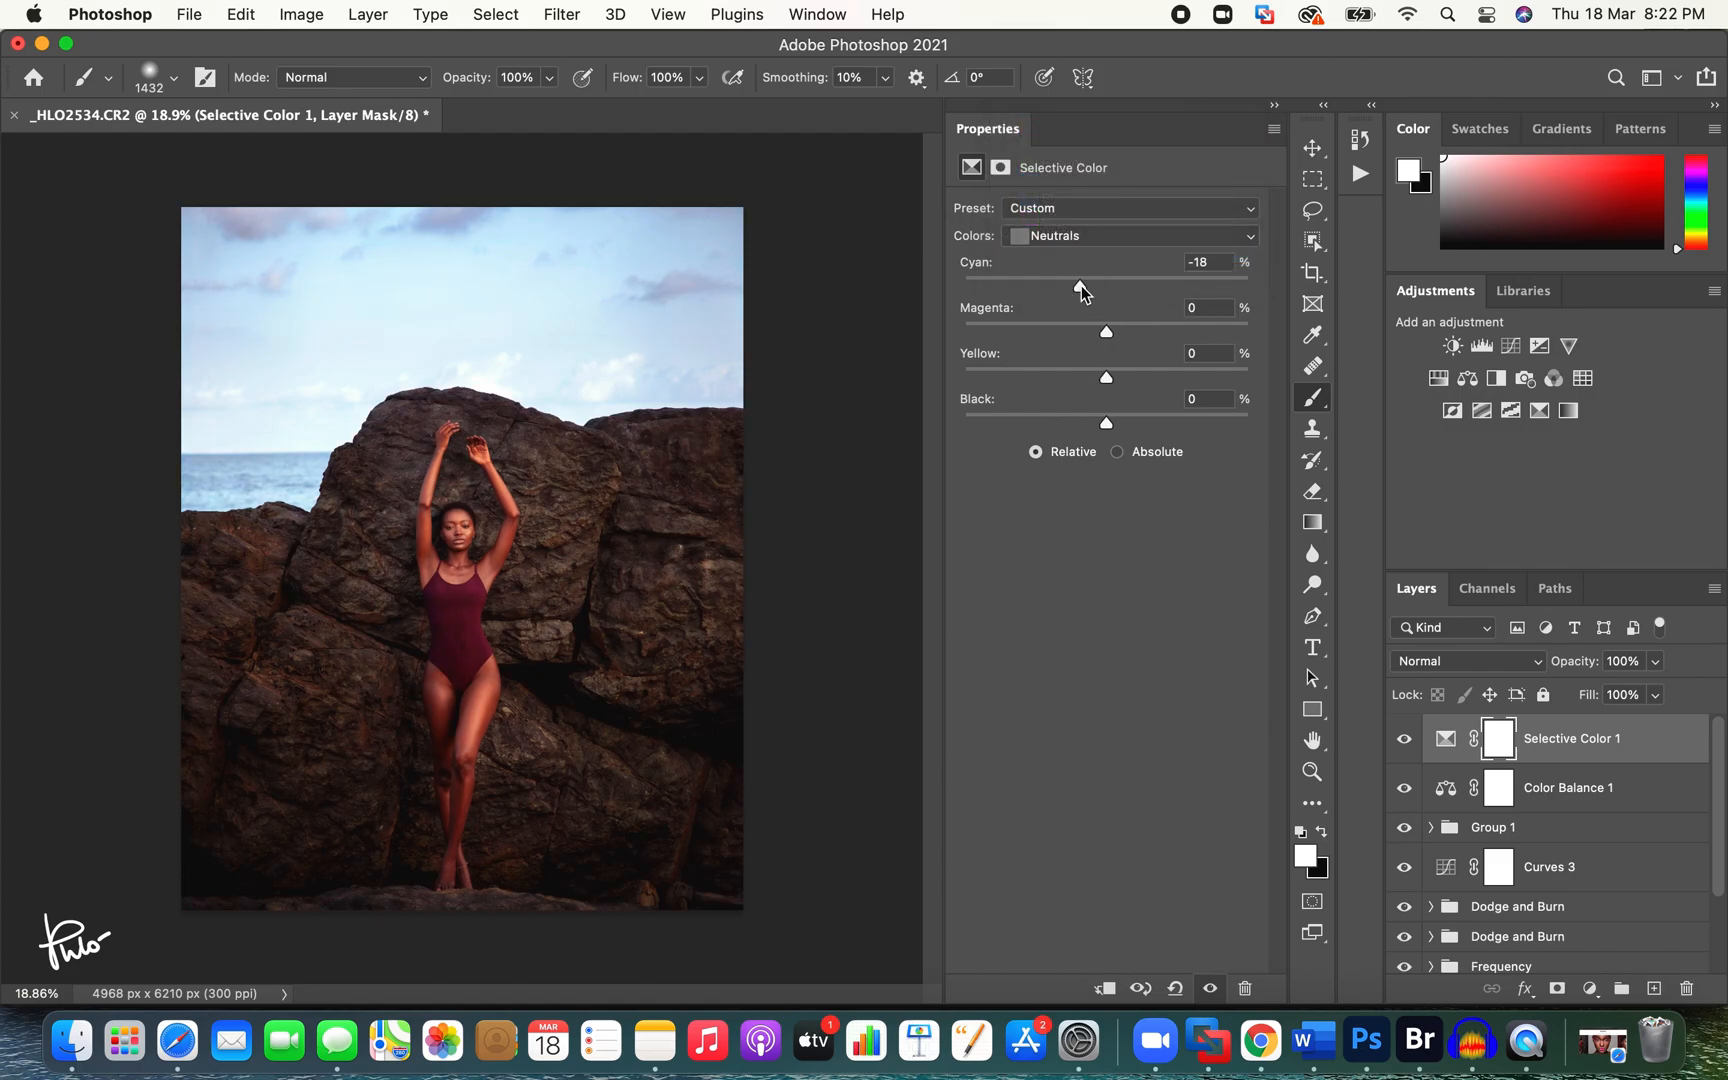
pyautogui.moveTo(1081, 286); pyautogui.dragTo(1110, 289)
pyautogui.moveTo(1107, 335); pyautogui.dragTo(1115, 337)
pyautogui.moveTo(1107, 377); pyautogui.dragTo(1099, 375)
pyautogui.moveTo(1095, 377); pyautogui.dragTo(1102, 377)
pyautogui.moveTo(1106, 423); pyautogui.dragTo(1108, 421)
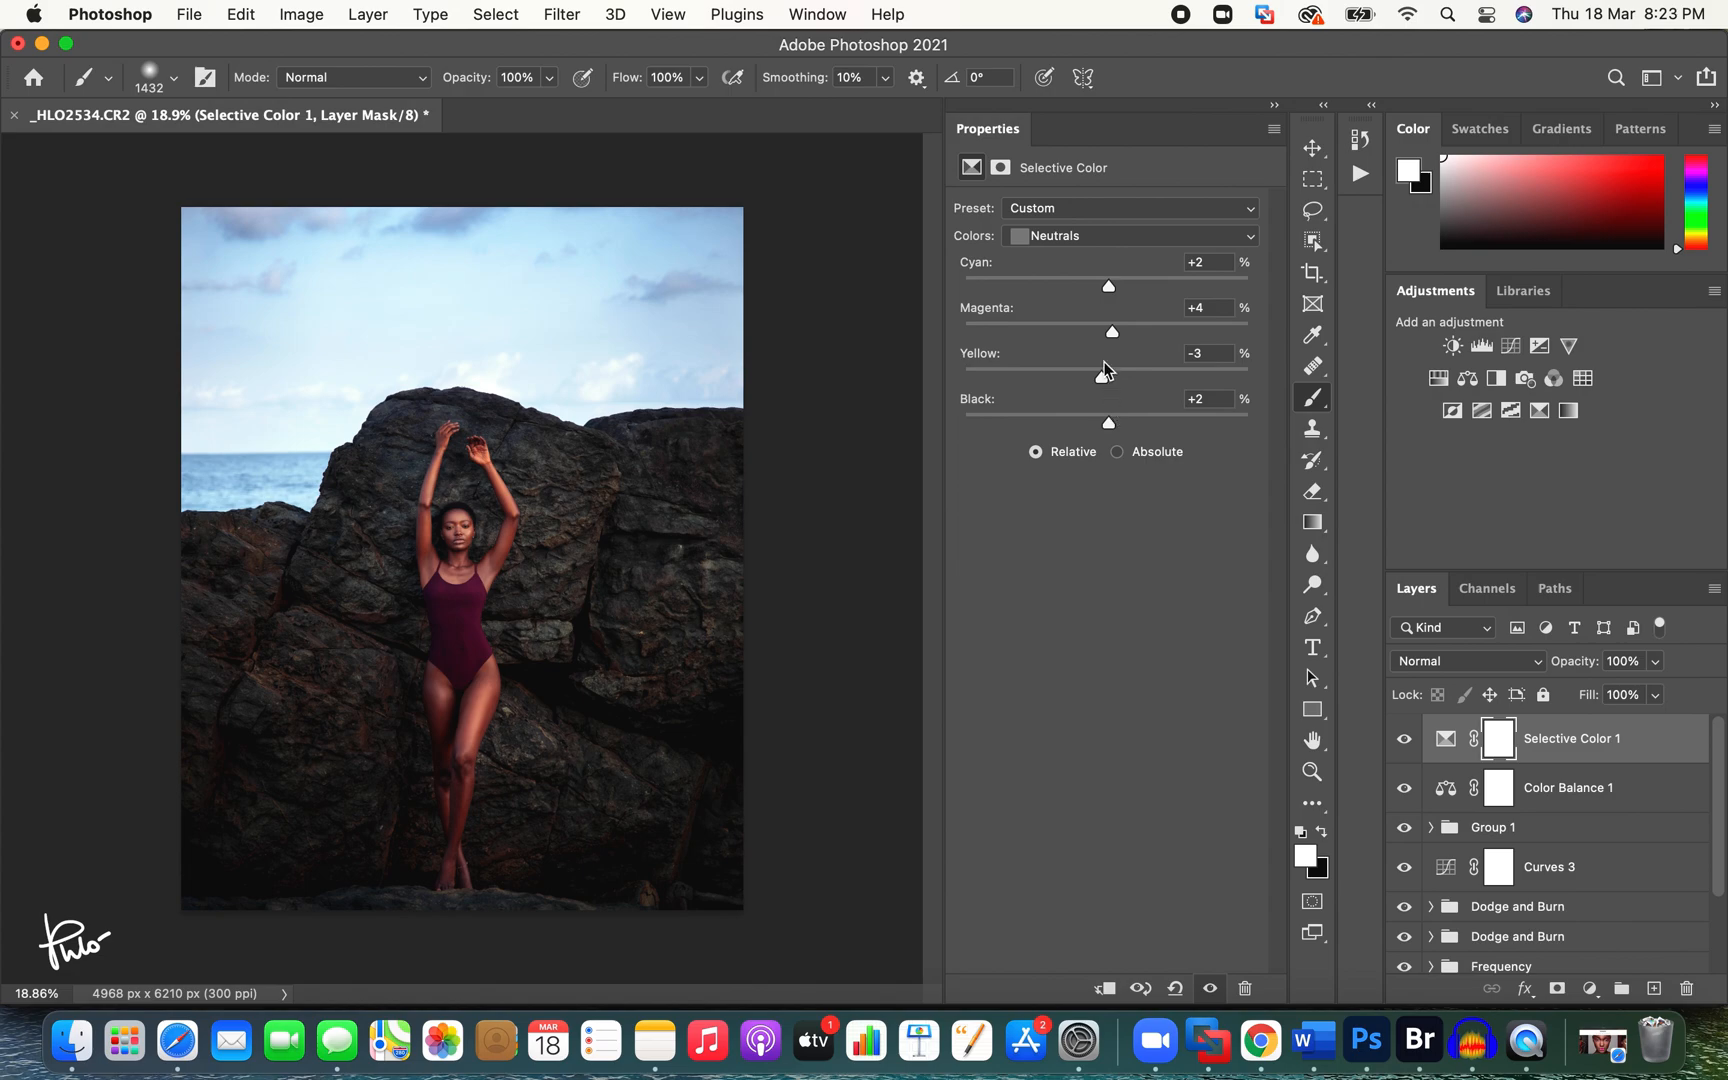
pyautogui.click(1210, 990)
pyautogui.click(1210, 989)
# Step: Set the Selective Color Blacks to cyan +1, magenta +2 and yellow +4
pyautogui.click(1090, 238)
pyautogui.click(1079, 254)
pyautogui.moveTo(1108, 286); pyautogui.dragTo(1110, 289)
pyautogui.moveTo(1104, 331); pyautogui.dragTo(1109, 332)
pyautogui.moveTo(1106, 377); pyautogui.dragTo(1107, 377)
# Step: Change the Selective Color Neutrals to magenta +6 and yellow 0, and compare the image with and without the layer
pyautogui.click(1071, 238)
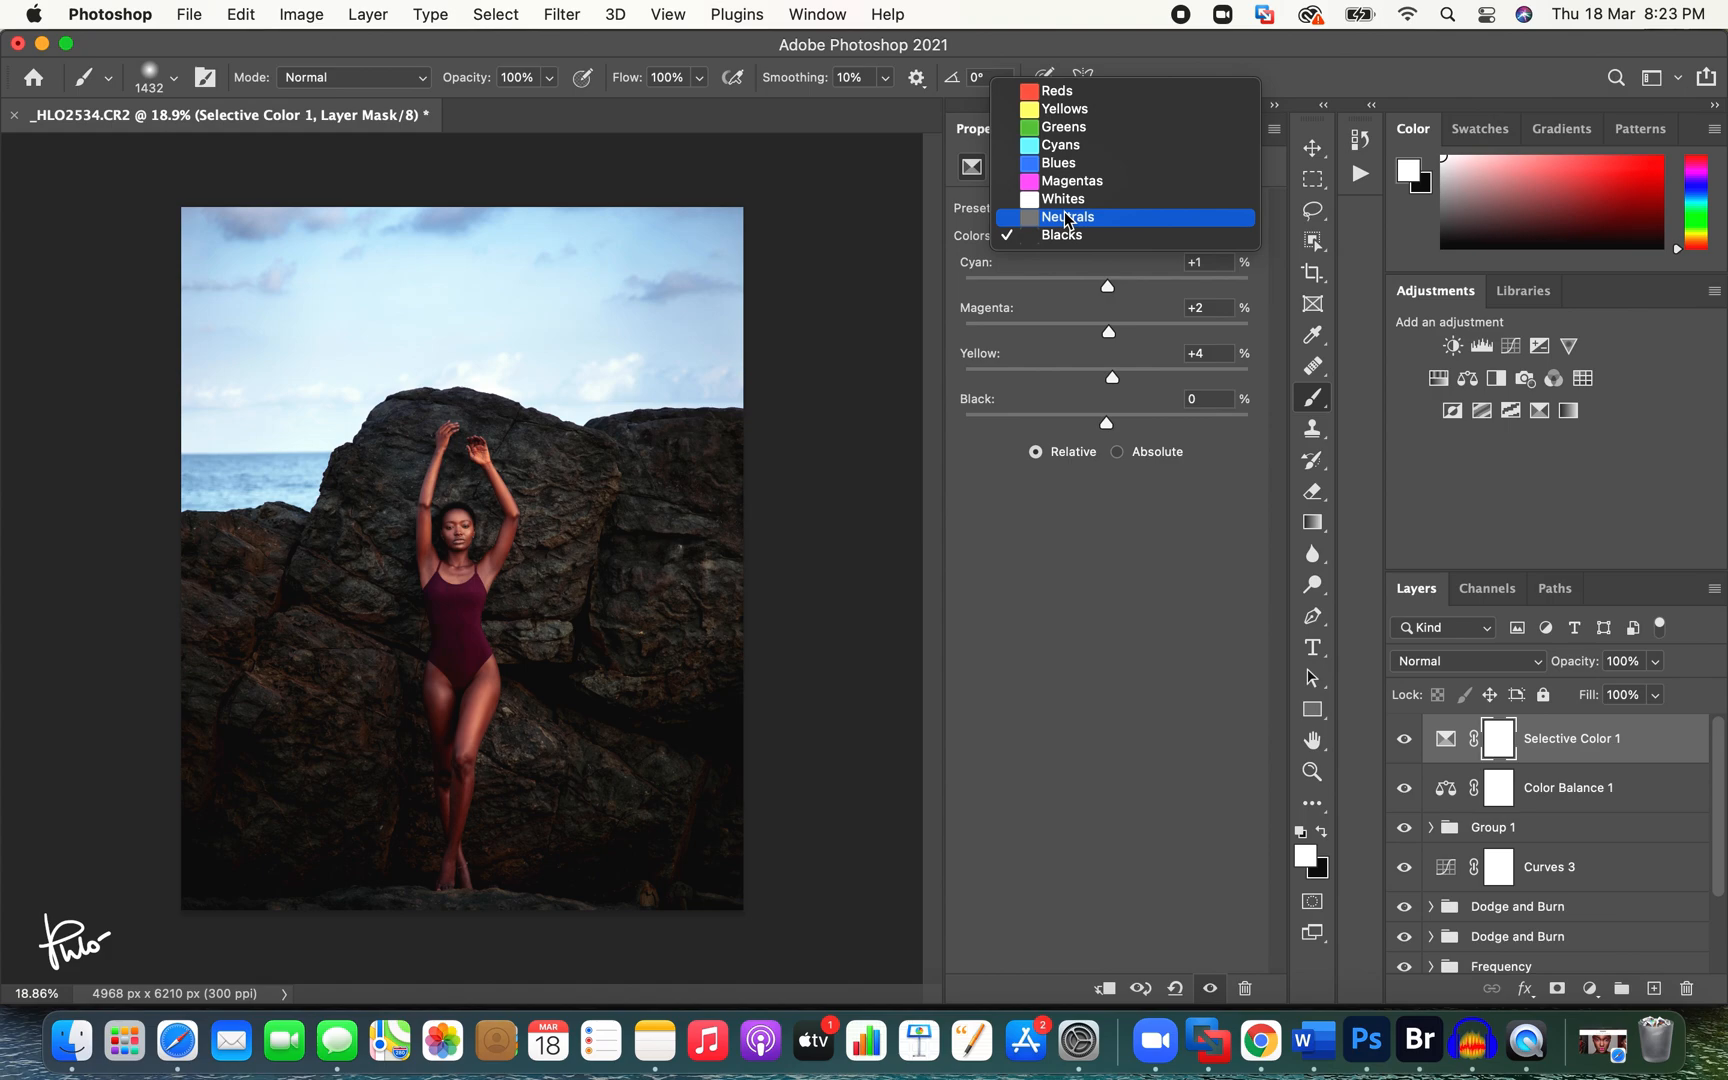
pyautogui.click(1069, 218)
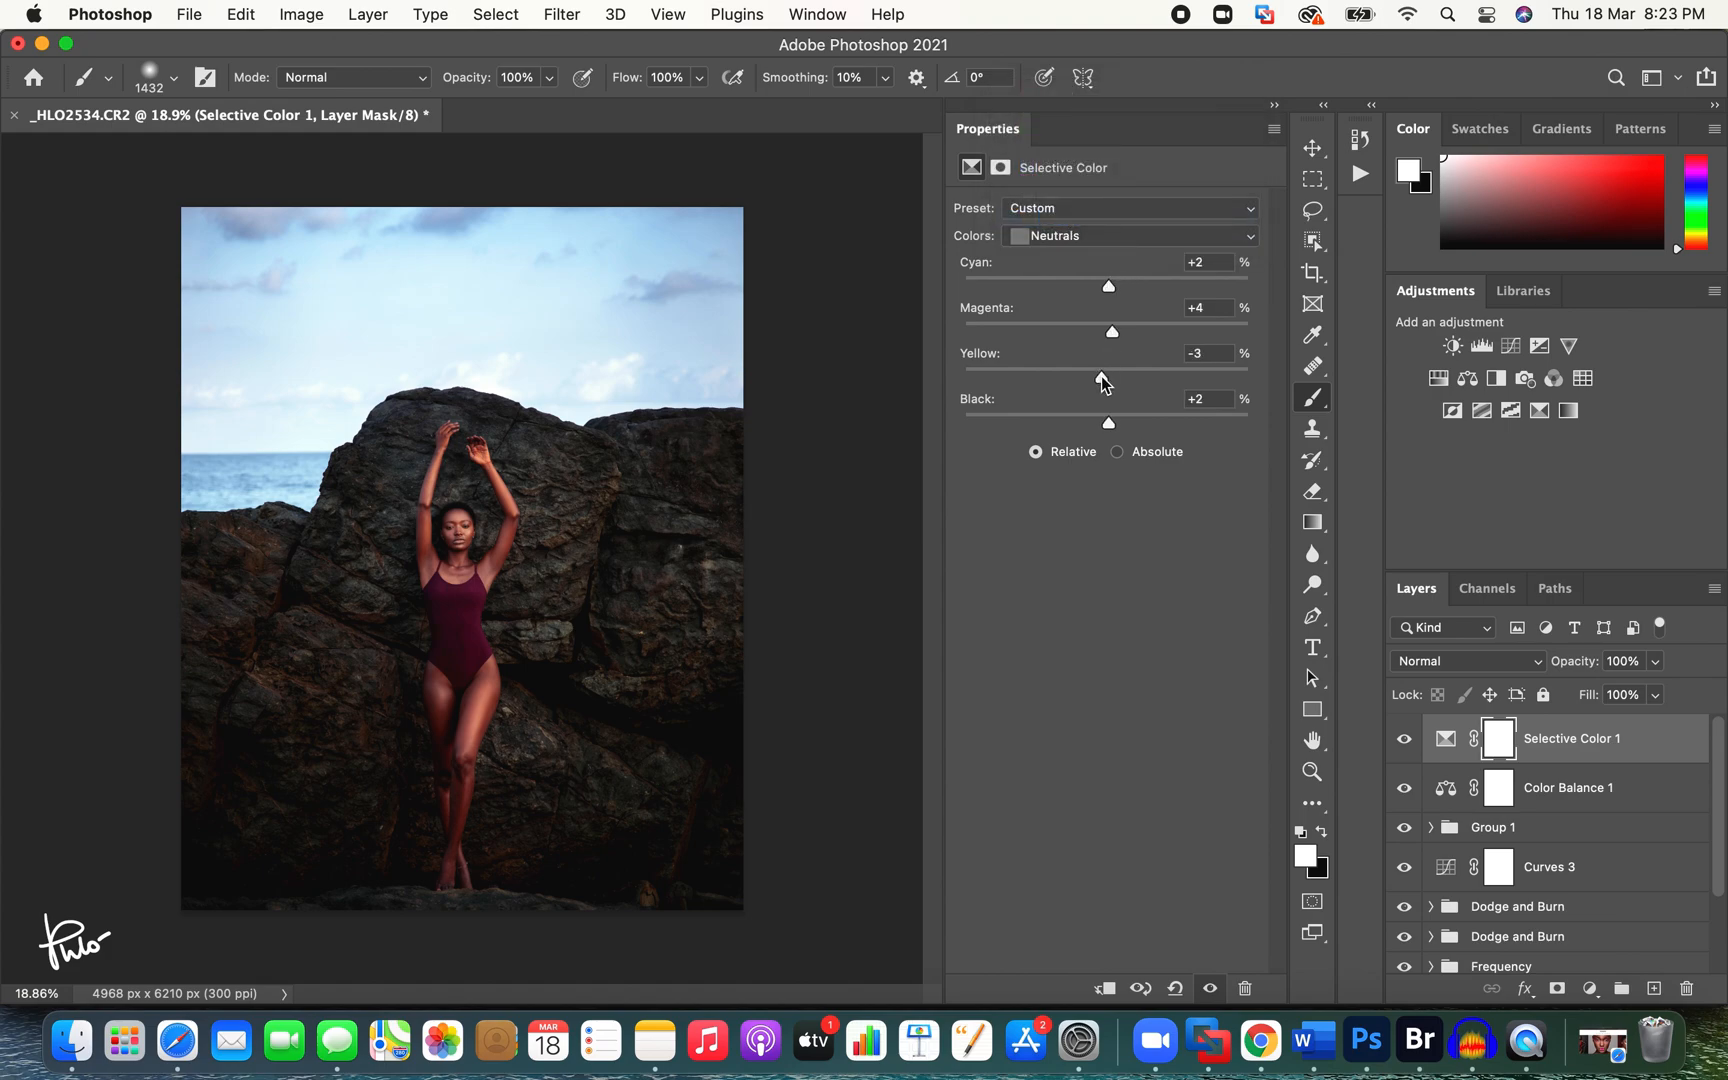
pyautogui.moveTo(1112, 377); pyautogui.dragTo(1119, 338)
pyautogui.click(1210, 990)
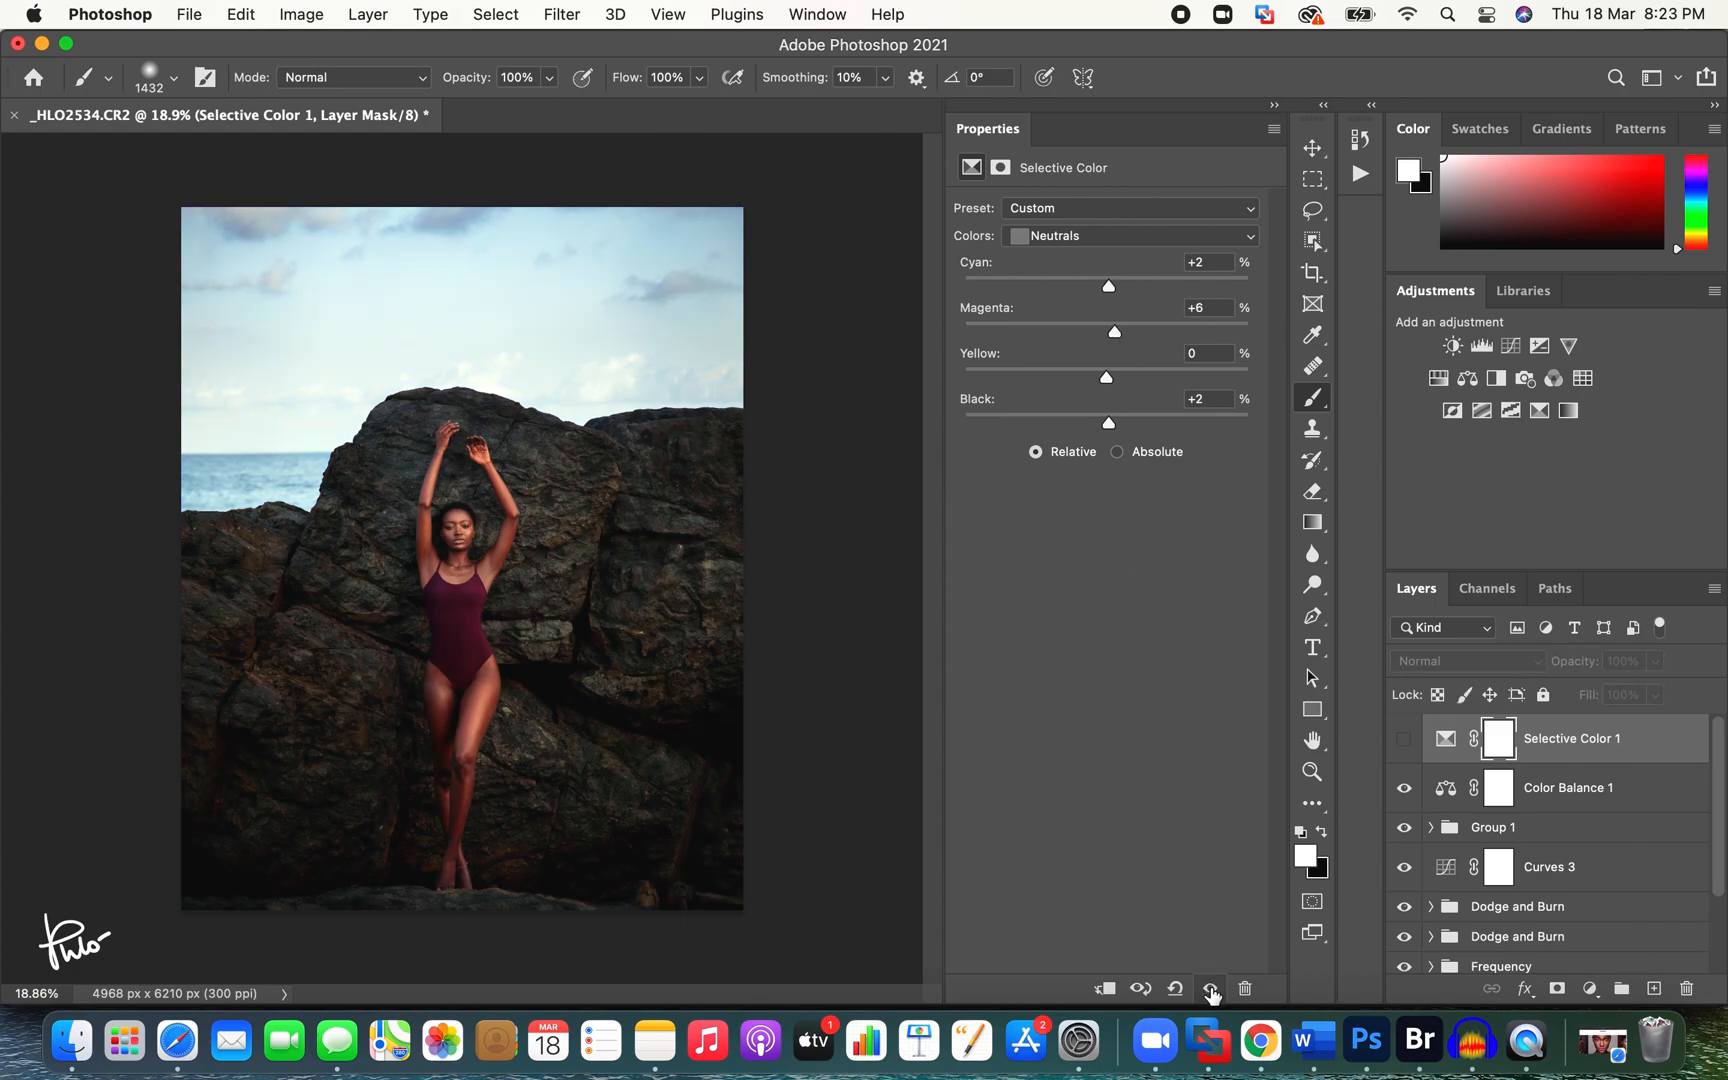
pyautogui.click(1209, 989)
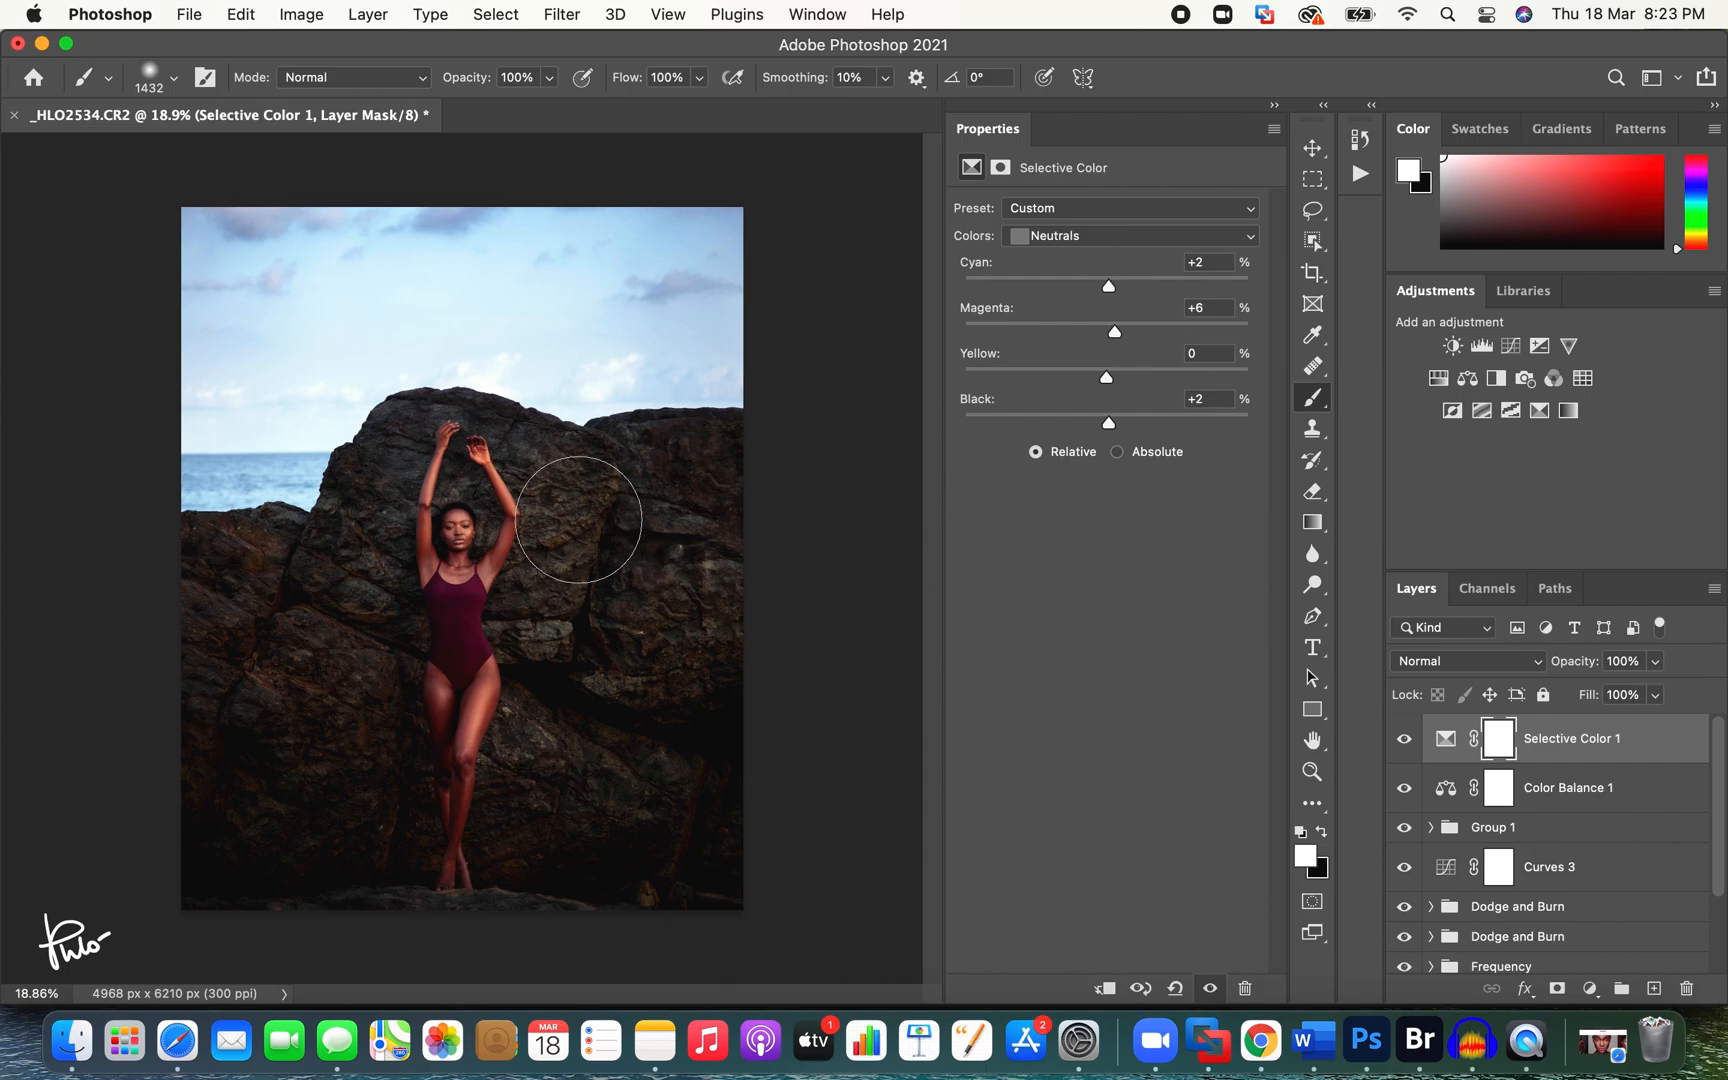
# Step: Enlarge the Layers panel to show the whole layer stack
pyautogui.press('z')
pyautogui.moveTo(490, 525)
pyautogui.mouseDown()
pyautogui.moveTo(593, 525)
pyautogui.moveTo(514, 566)
pyautogui.mouseUp()
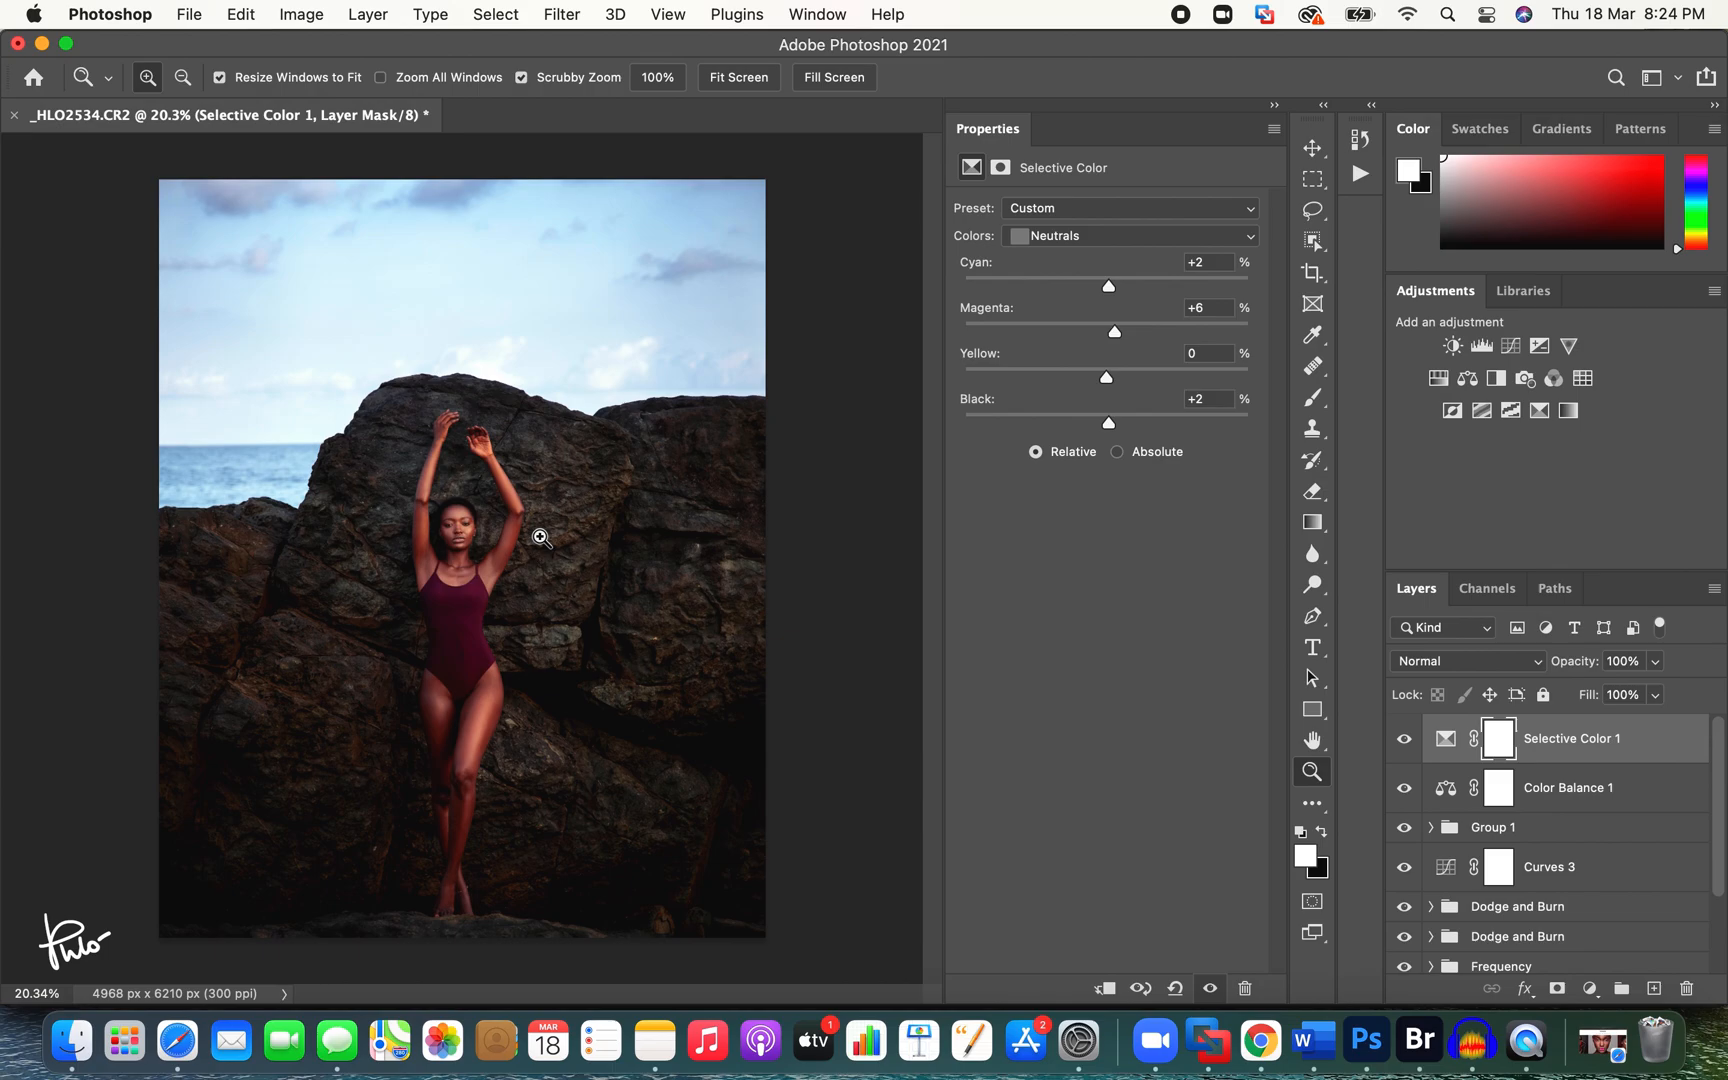
pyautogui.moveTo(448, 463)
pyautogui.mouseDown()
pyautogui.moveTo(530, 467)
pyautogui.moveTo(455, 487)
pyautogui.moveTo(470, 490)
pyautogui.mouseUp()
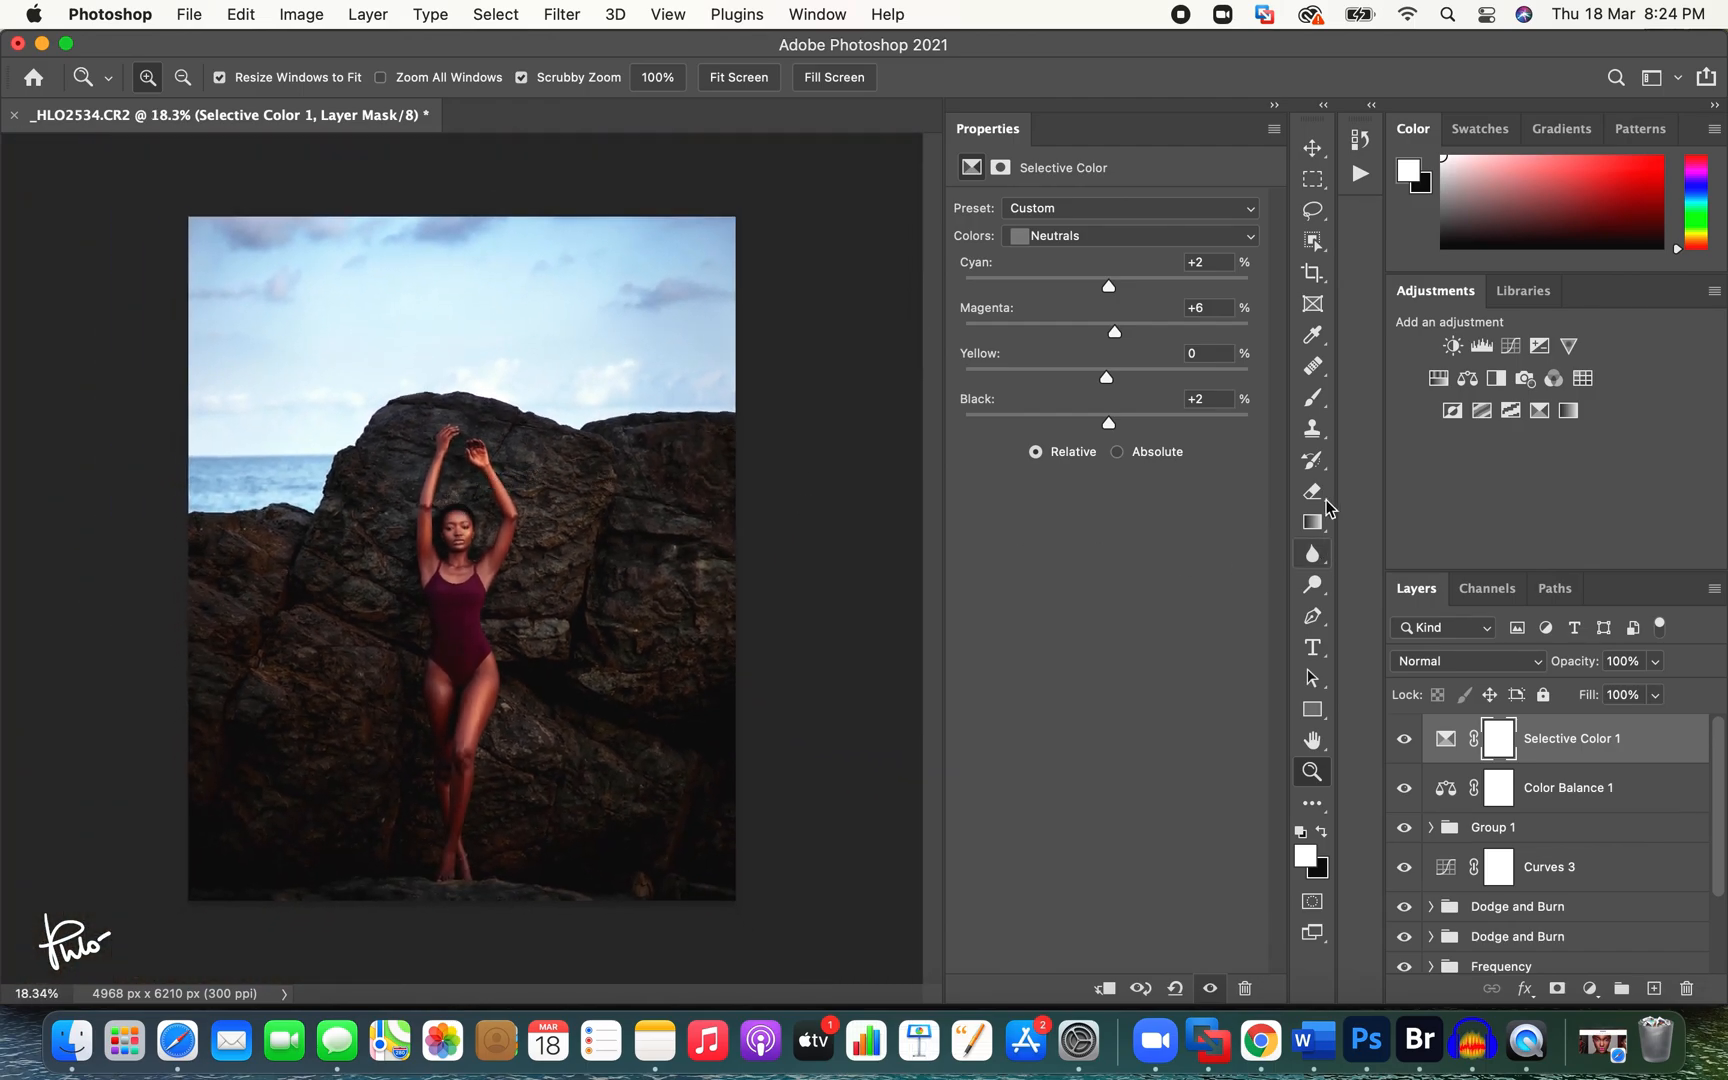
pyautogui.moveTo(1468, 572); pyautogui.dragTo(1479, 378)
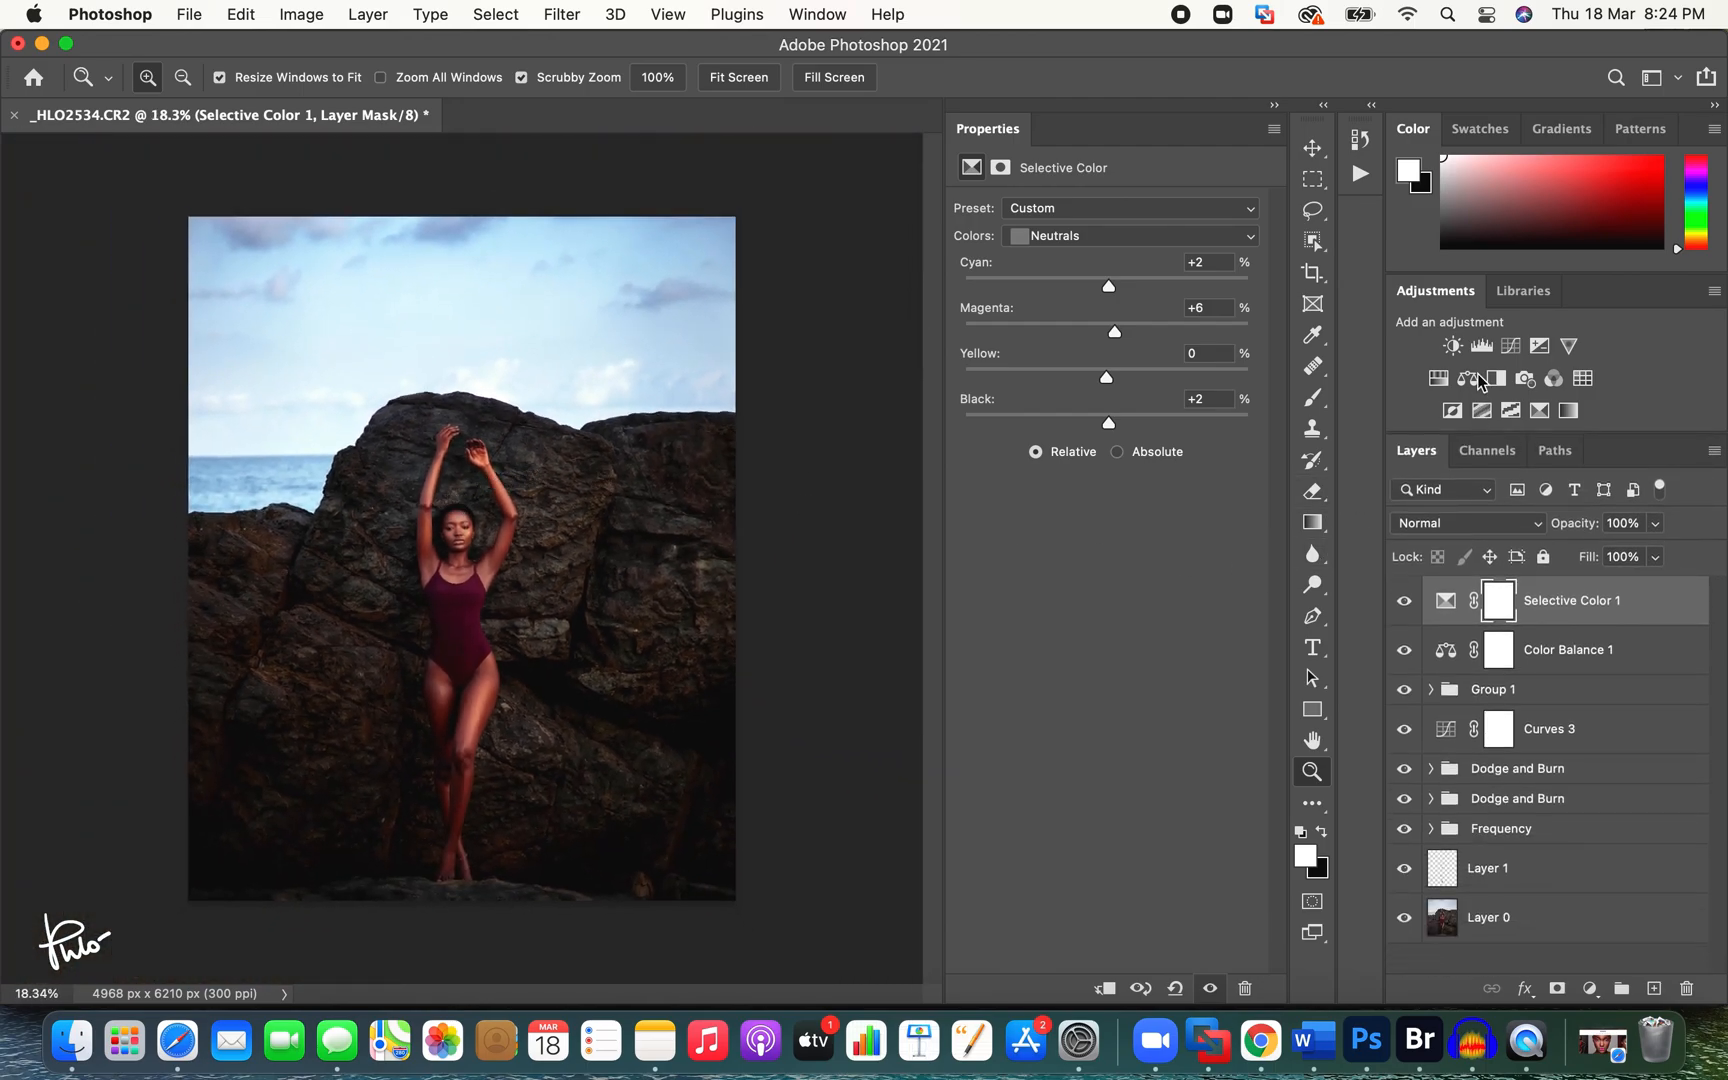
# Step: Hide the retouching and adjustment layers, and turn them back on one by one to review each stage of the edit
pyautogui.moveTo(1404, 602); pyautogui.dragTo(1406, 864)
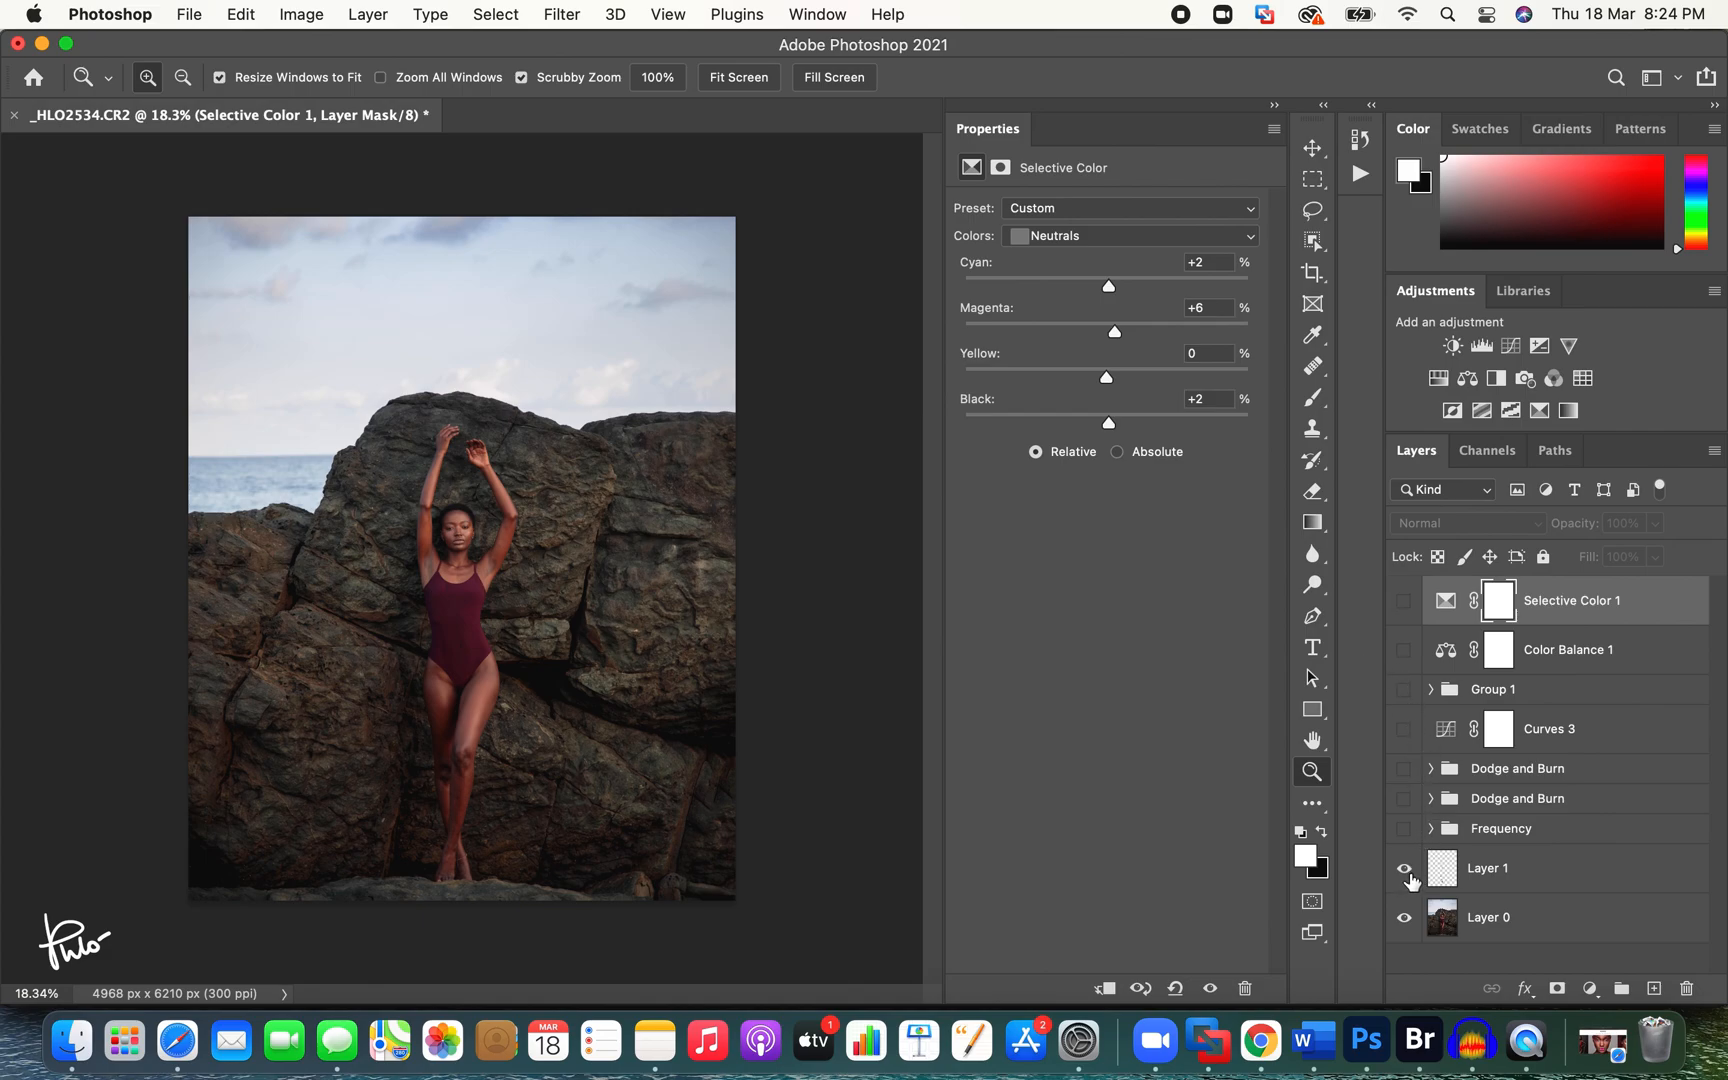
pyautogui.moveTo(1406, 876); pyautogui.dragTo(1408, 836)
pyautogui.click(1404, 799)
pyautogui.click(1404, 770)
pyautogui.click(1404, 730)
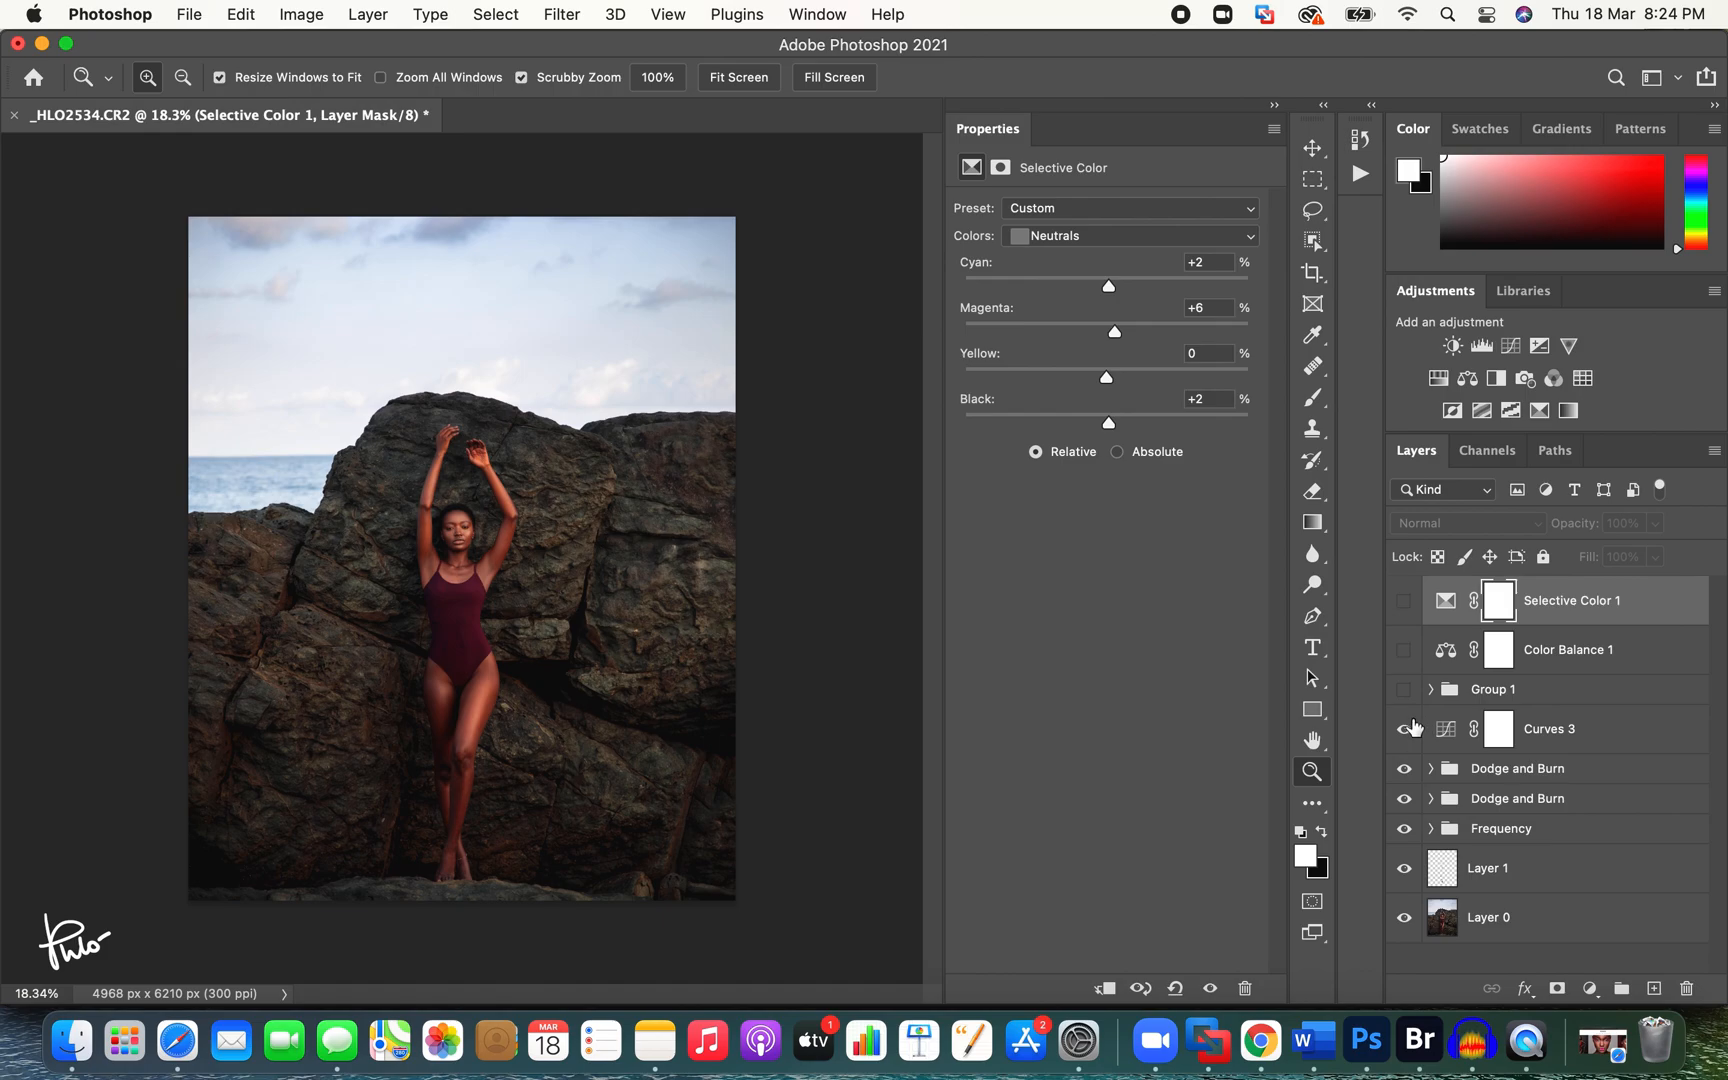
pyautogui.click(1405, 692)
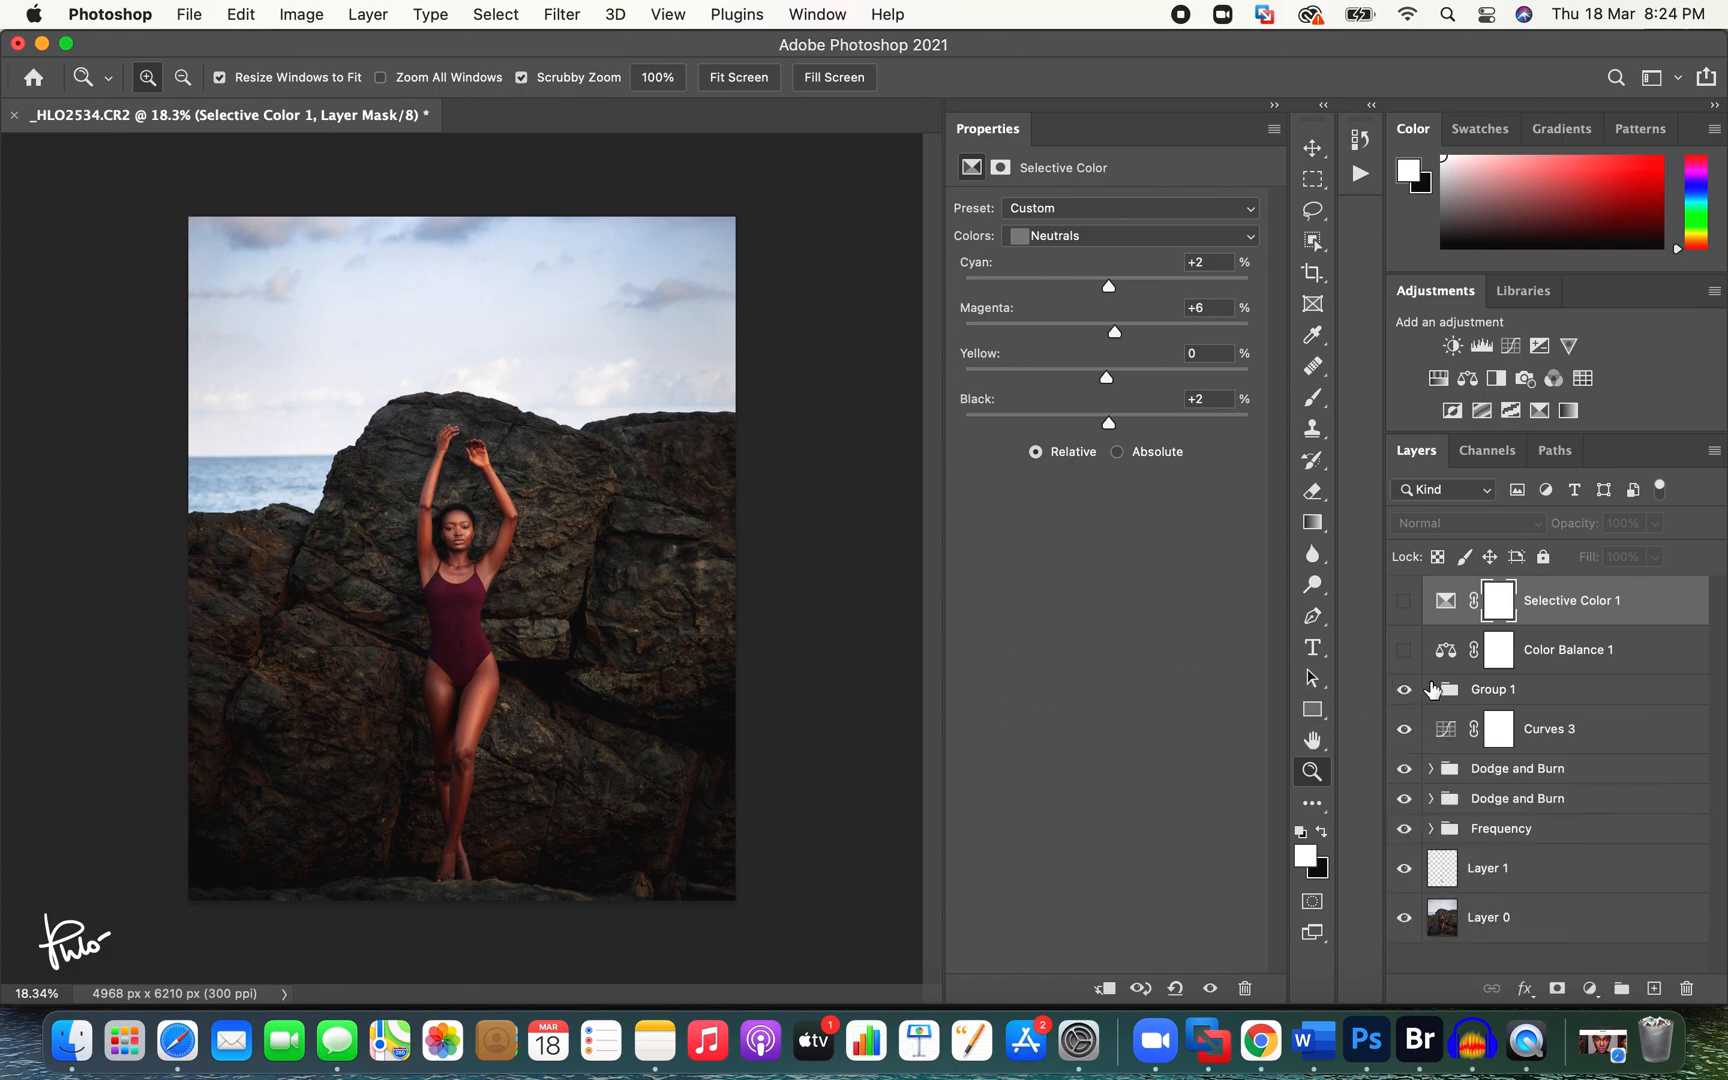
pyautogui.click(1404, 651)
pyautogui.click(1405, 603)
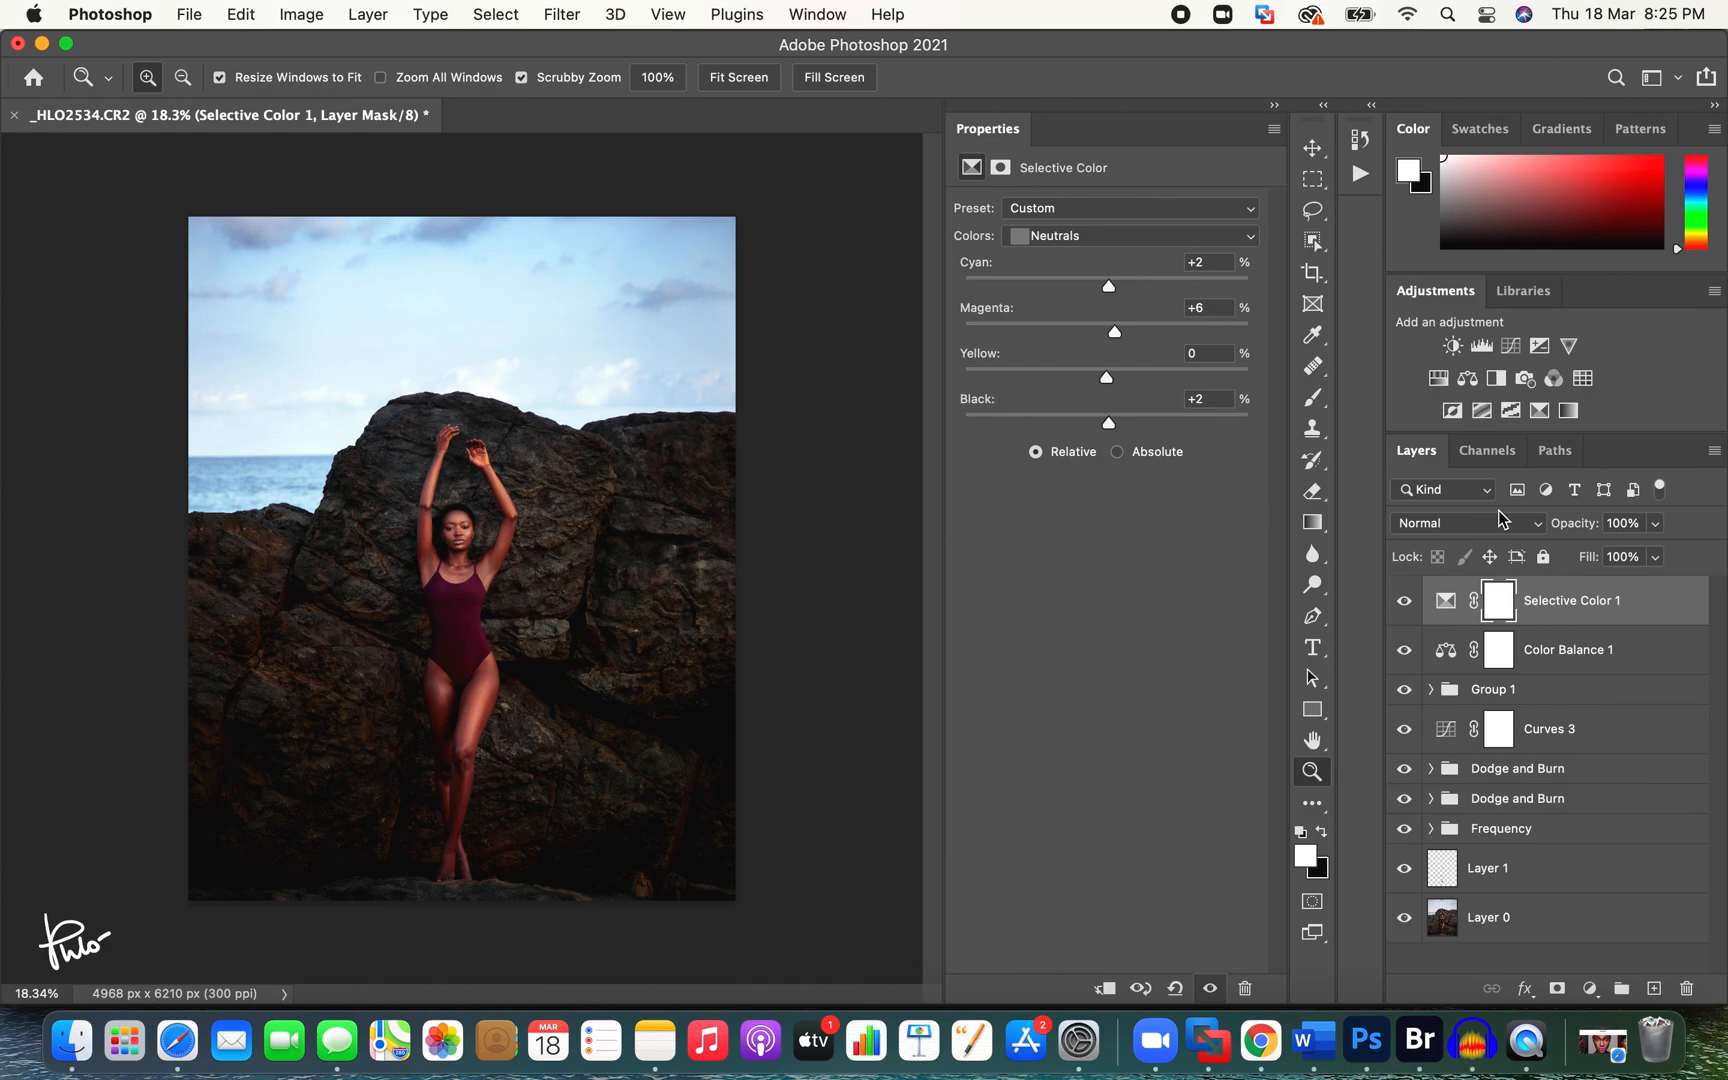
# Step: Run the Noise action to add a Soft Light noise layer above the Selective Color layer
pyautogui.click(1360, 173)
pyautogui.click(1075, 405)
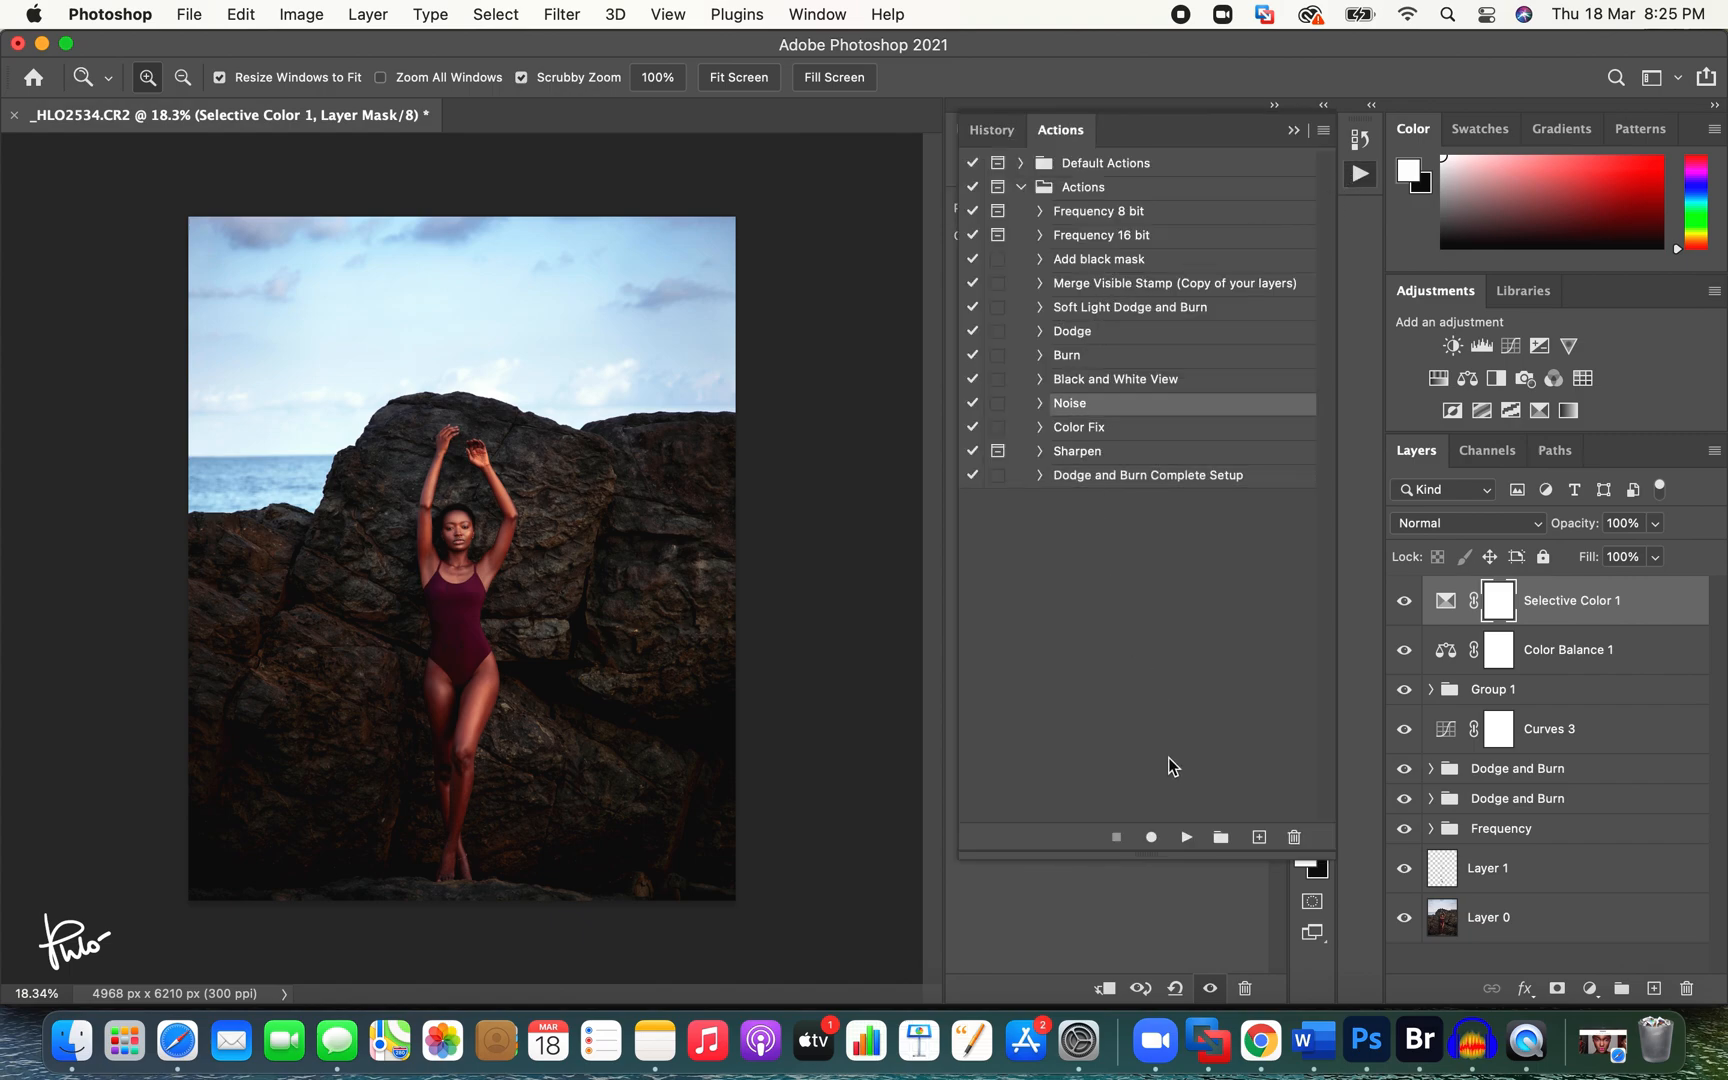
pyautogui.click(1185, 838)
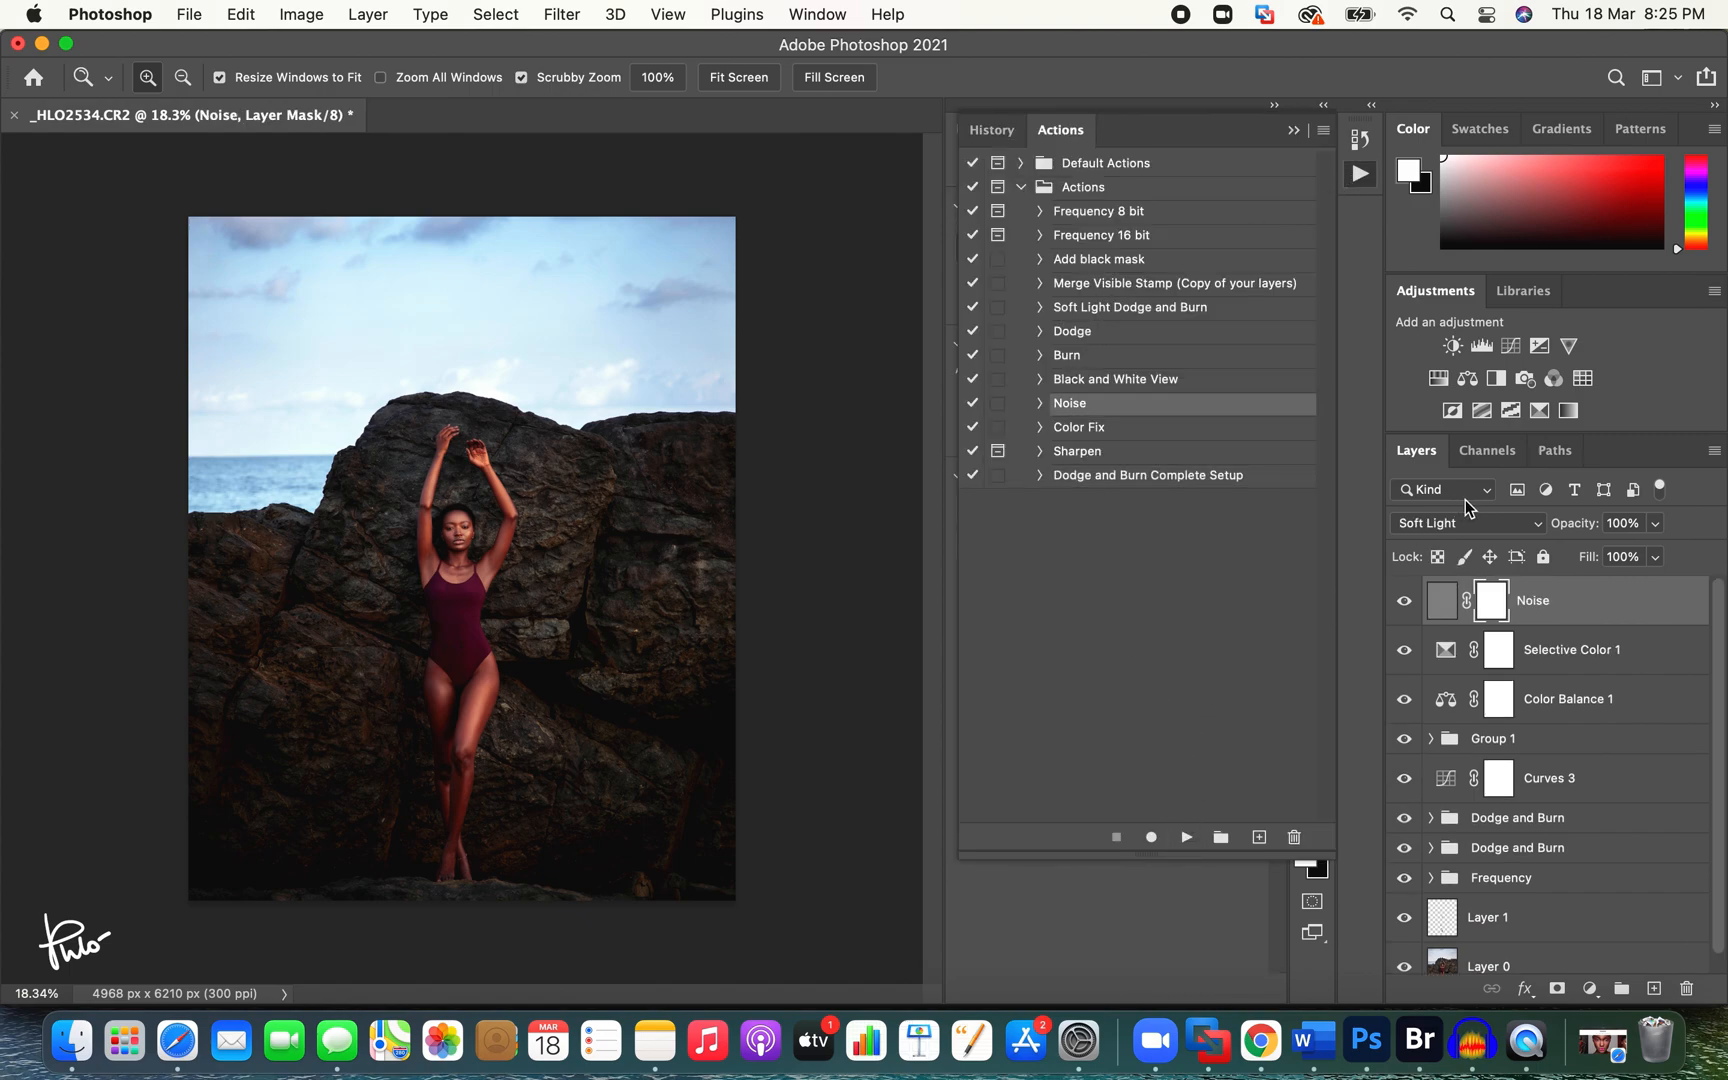
# Step: Compare the grain on the face with the Noise layer on and off, and reduce the layer's opacity to 61%
pyautogui.moveTo(497, 517); pyautogui.dragTo(688, 485)
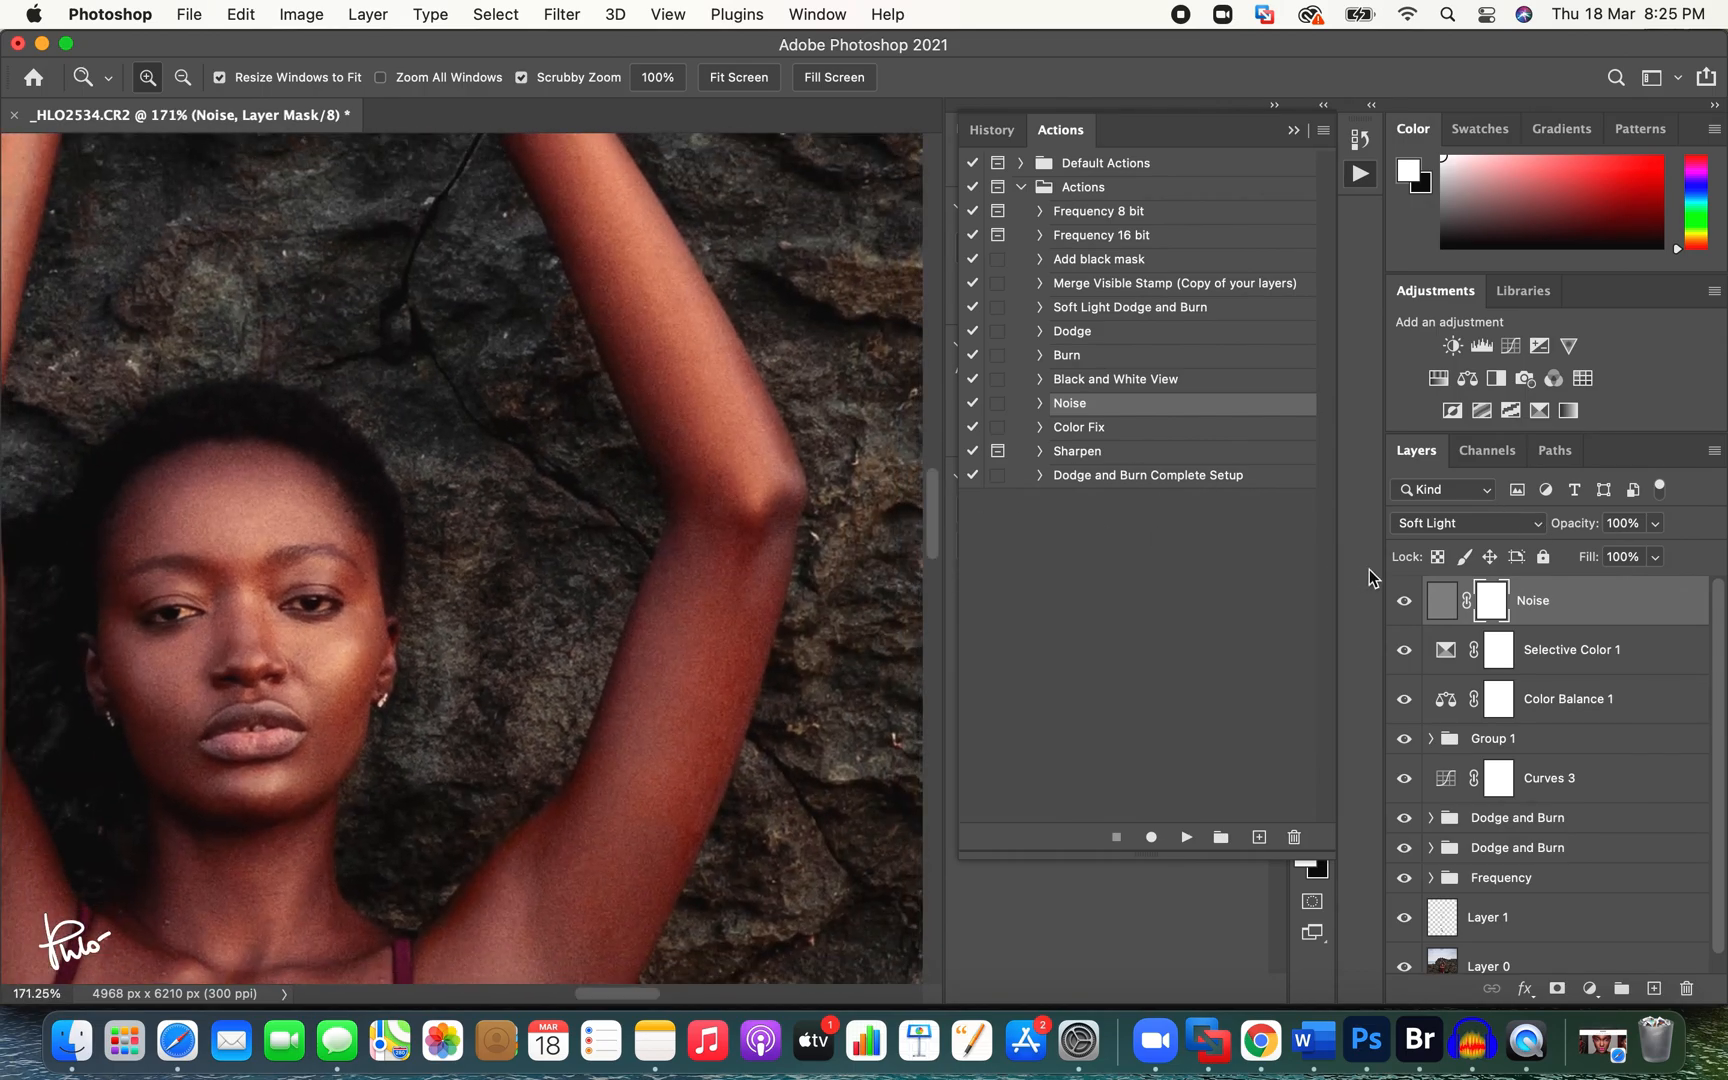
pyautogui.click(1405, 602)
pyautogui.click(1404, 602)
pyautogui.moveTo(687, 517); pyautogui.dragTo(650, 536)
pyautogui.moveTo(1557, 534)
pyautogui.mouseDown()
pyautogui.moveTo(1575, 534)
pyautogui.moveTo(1547, 533)
pyautogui.mouseUp()
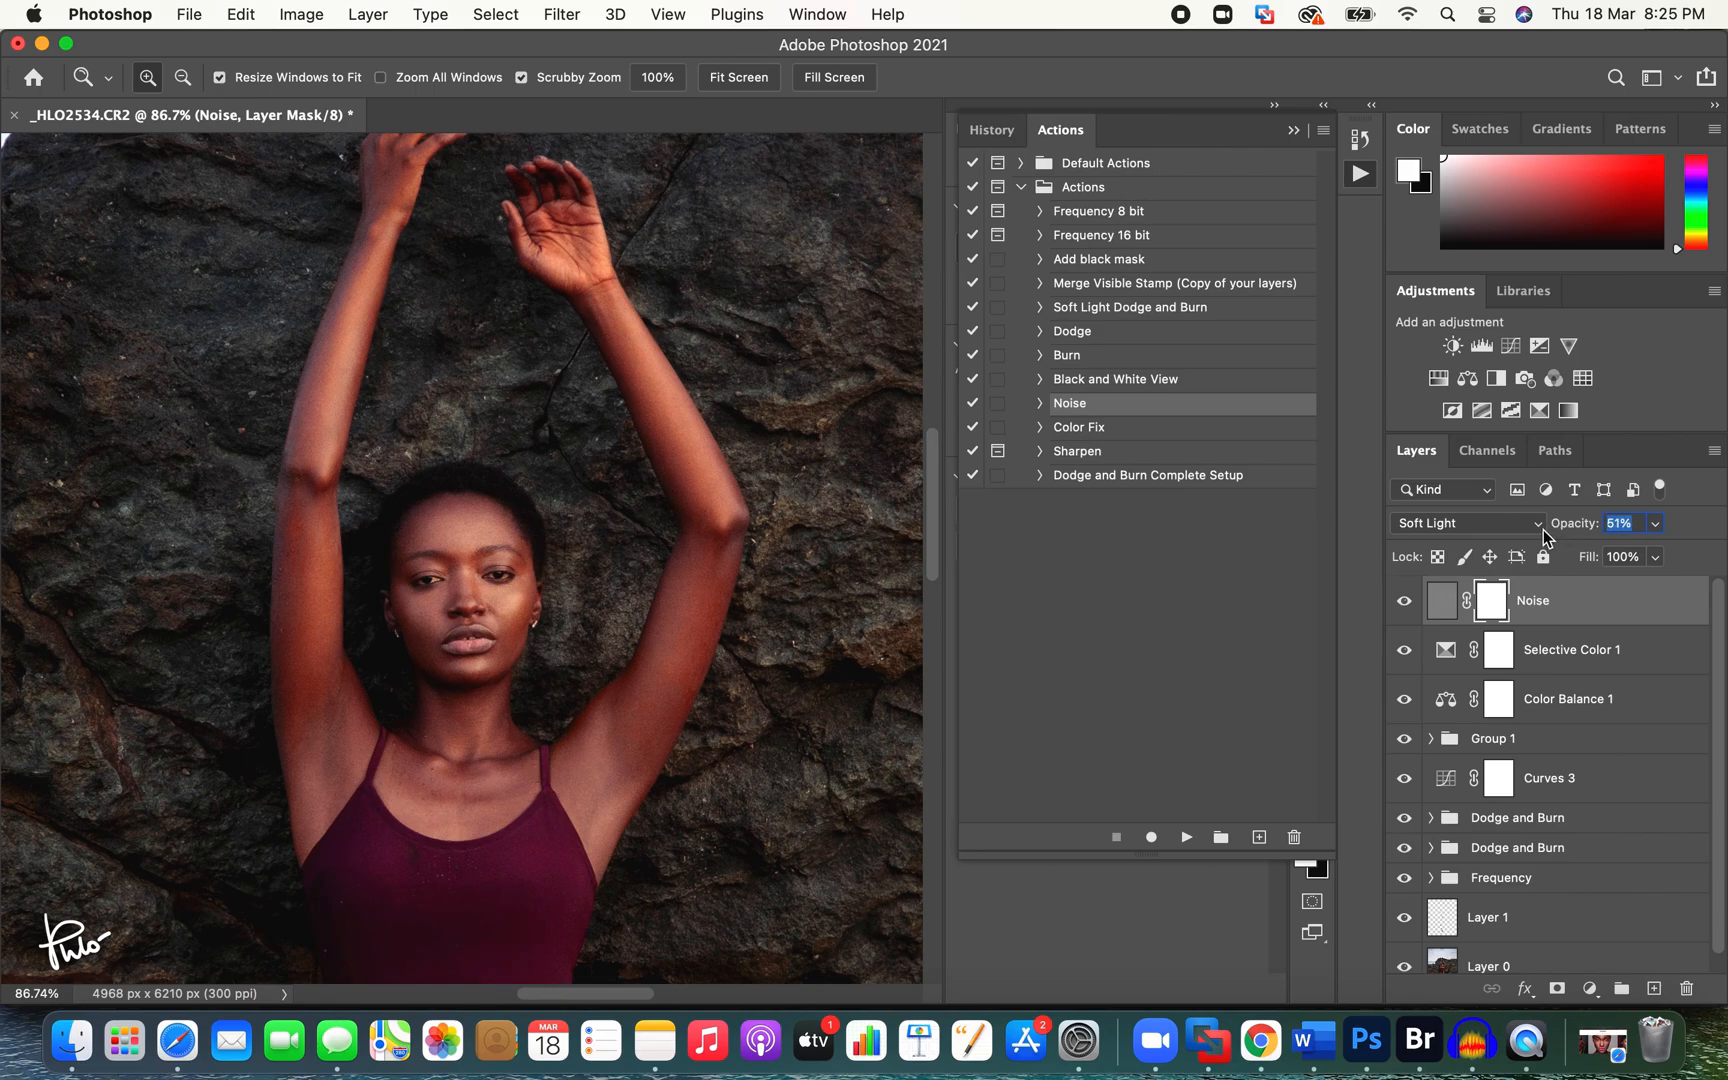